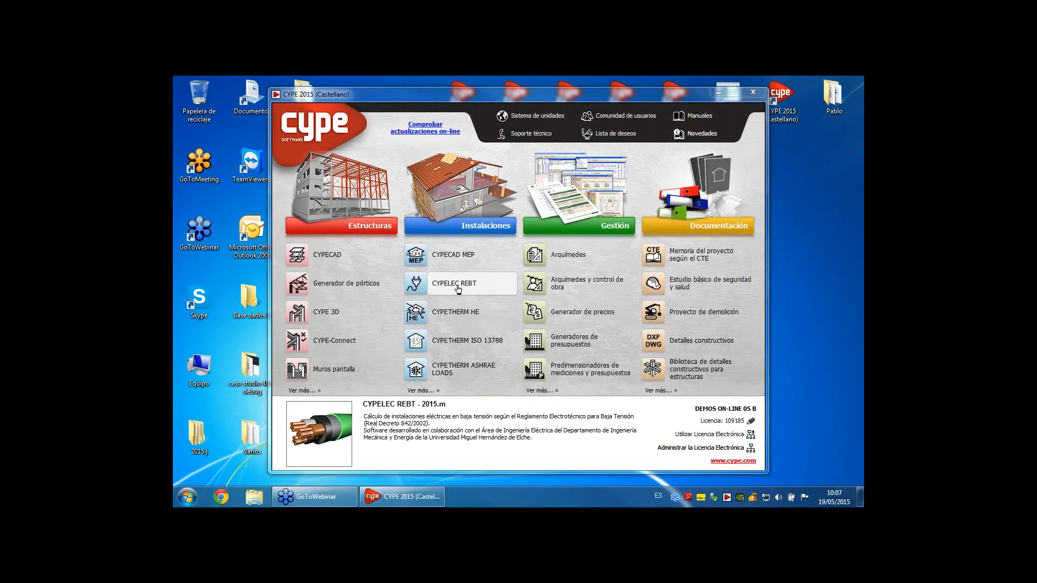
Launch CYPELEC REBT, accept its introduction, and open the project file manager while saving the current project.
click(458, 288)
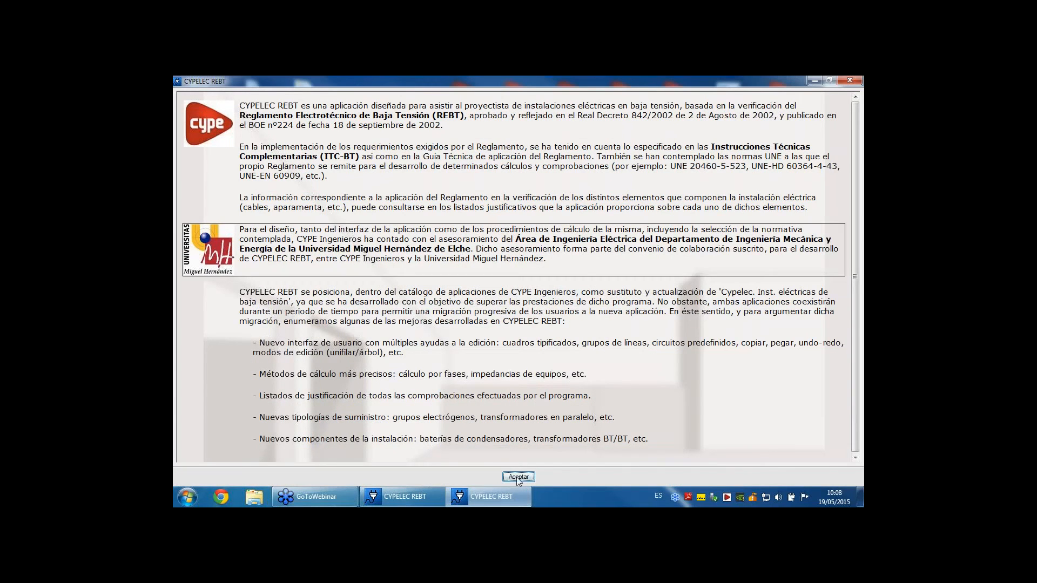
click(518, 477)
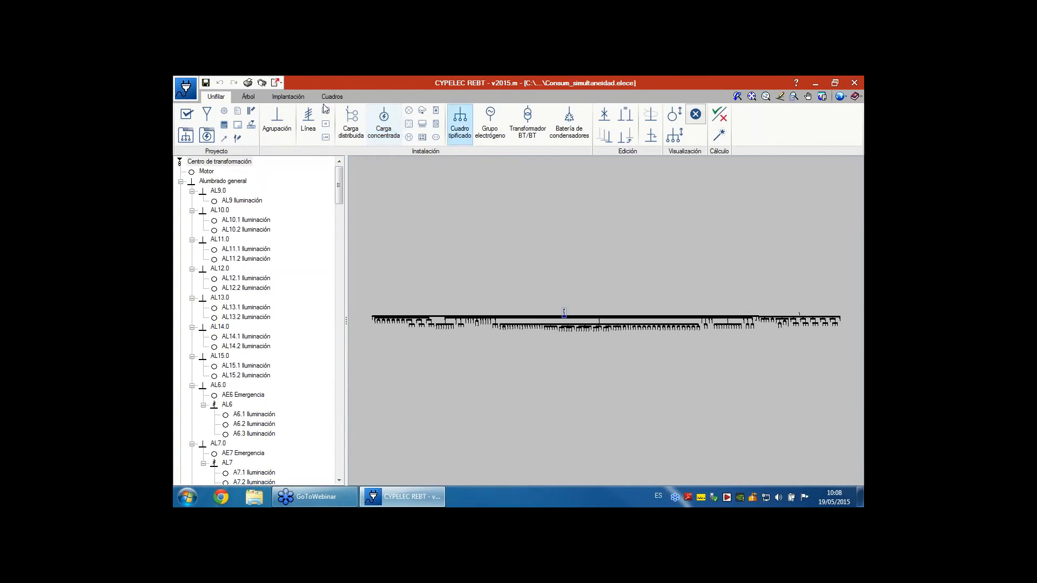
click(185, 88)
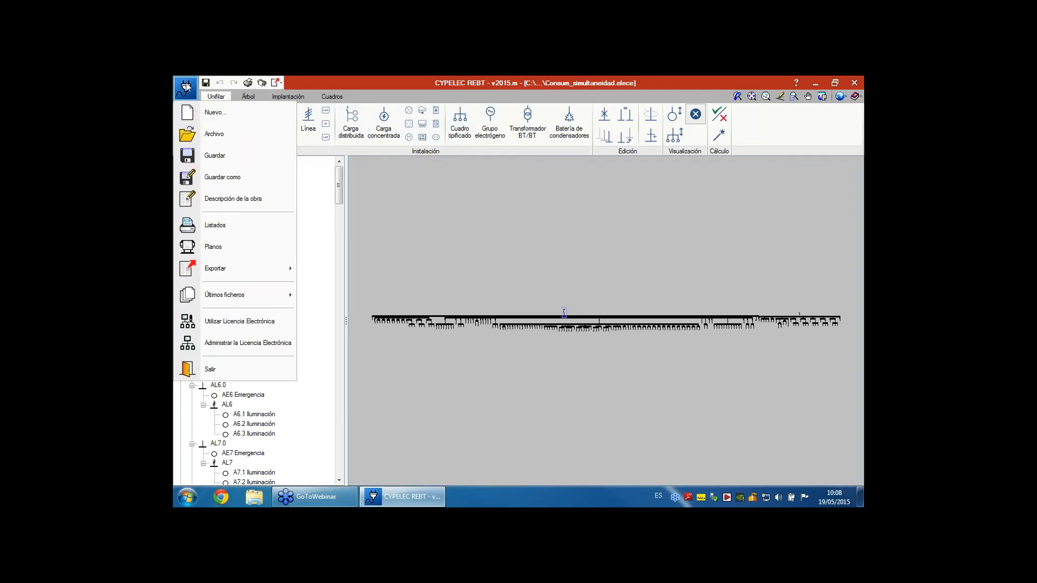
click(218, 138)
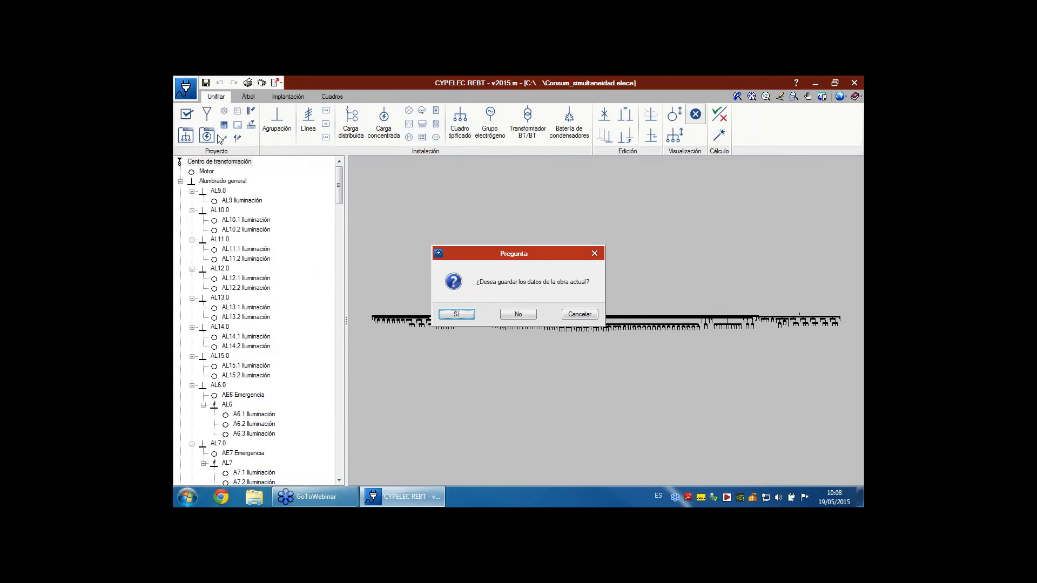
click(460, 314)
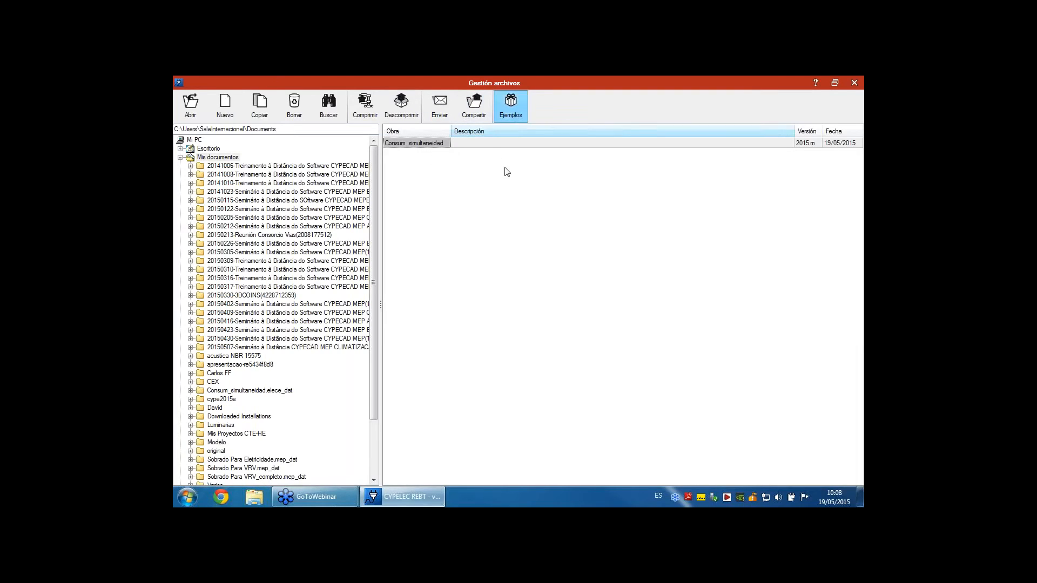
Install the example projects, restoring all originals, and open the example "instalación provisional de obra".
click(511, 115)
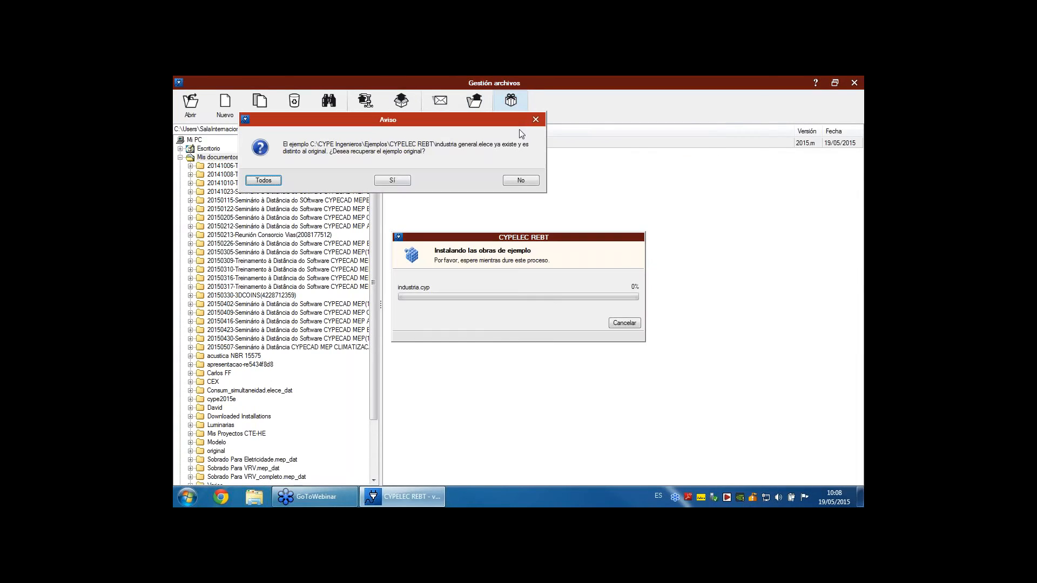
click(264, 180)
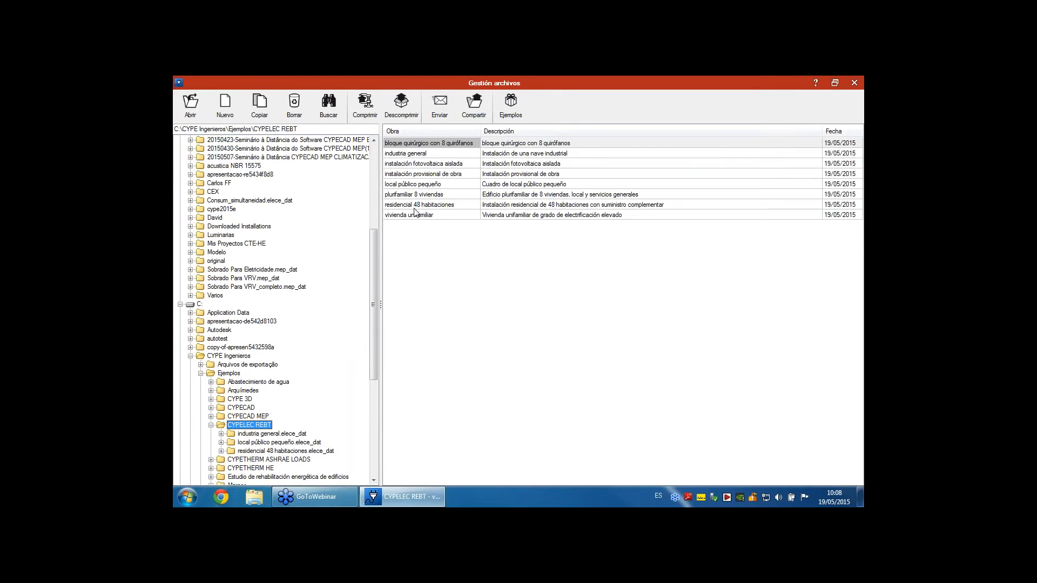
double_click(410, 174)
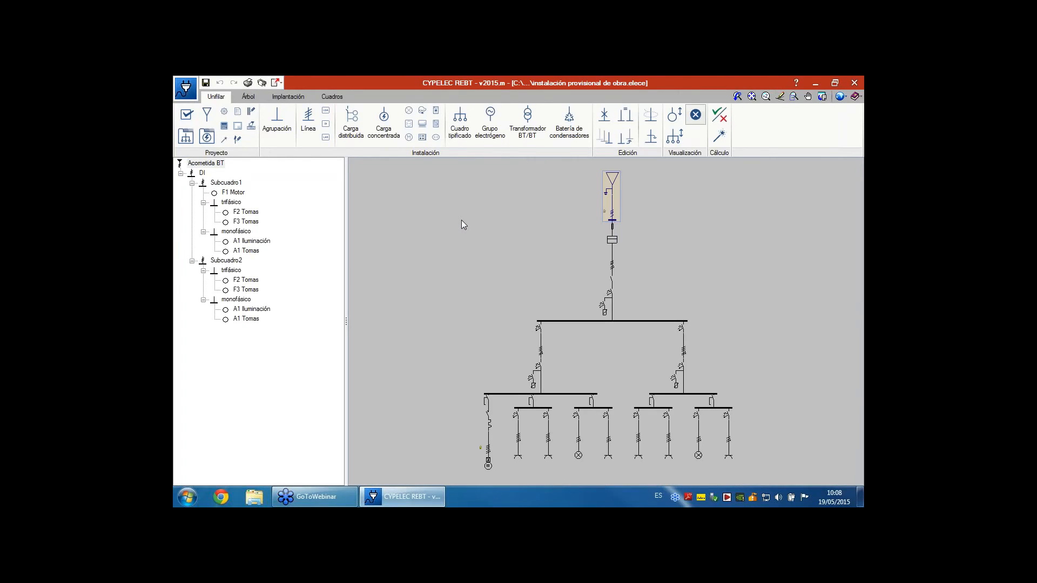
Set the drawing background colour to white and narrow the project tree to enlarge the diagram area.
click(843, 97)
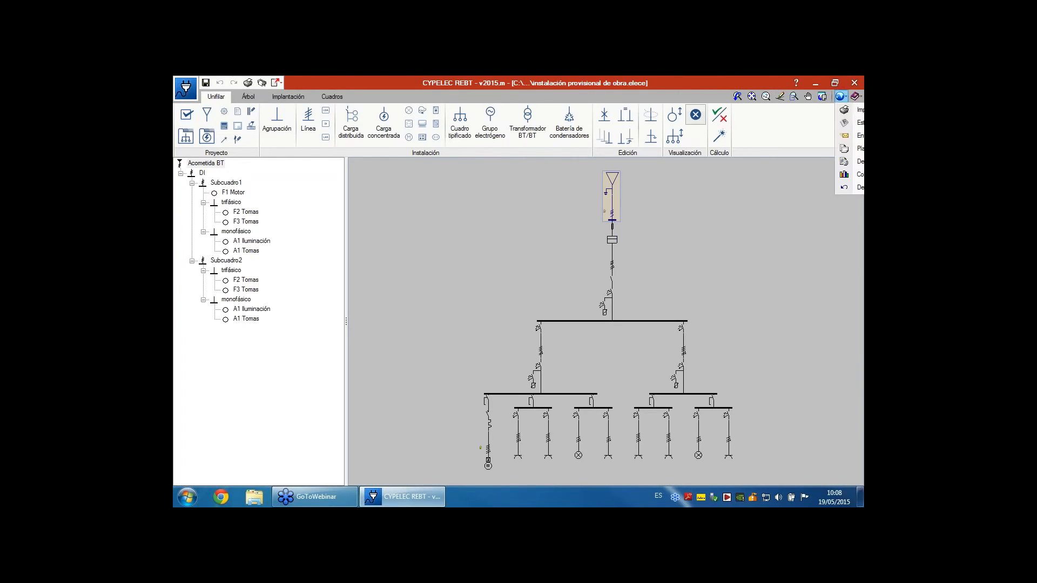
click(860, 174)
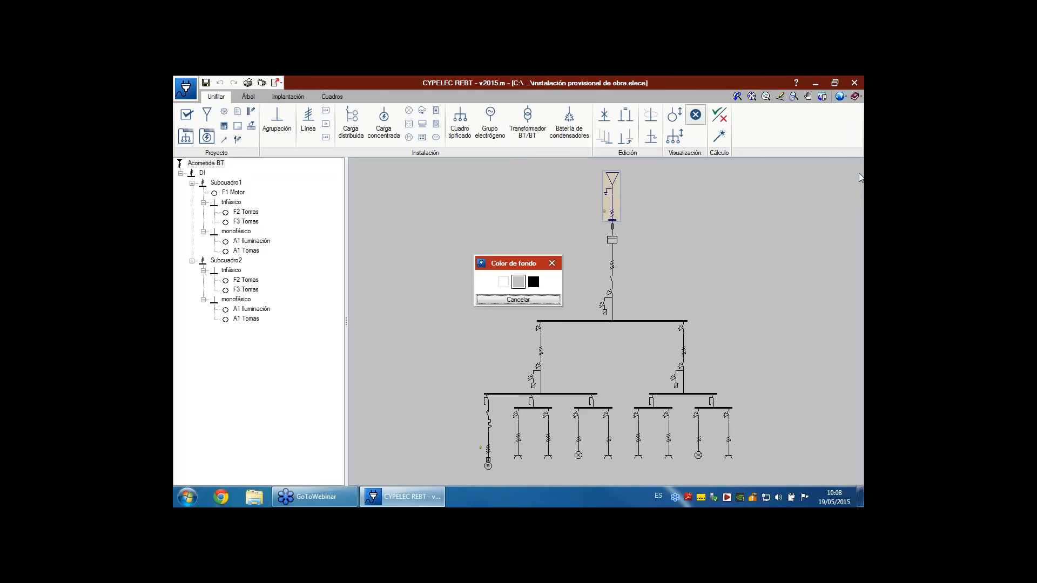
click(505, 282)
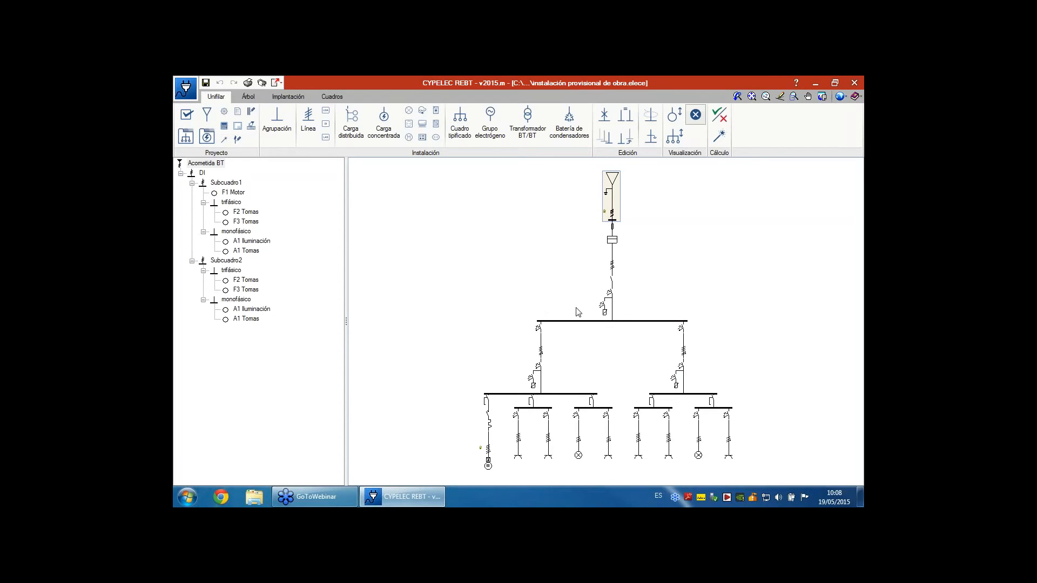
scroll(618, 315, up, 1)
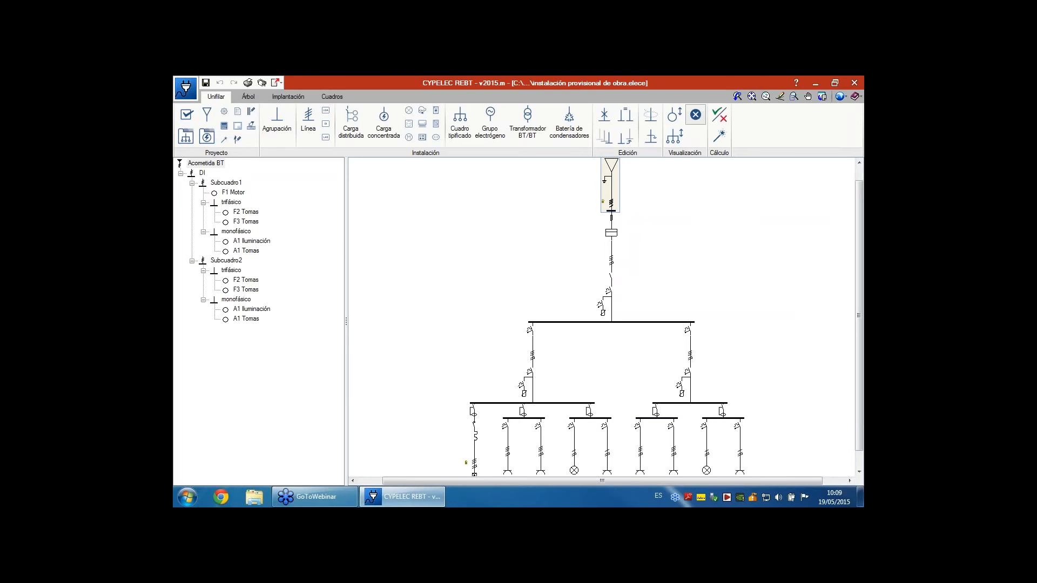
drag(348, 250, 285, 272)
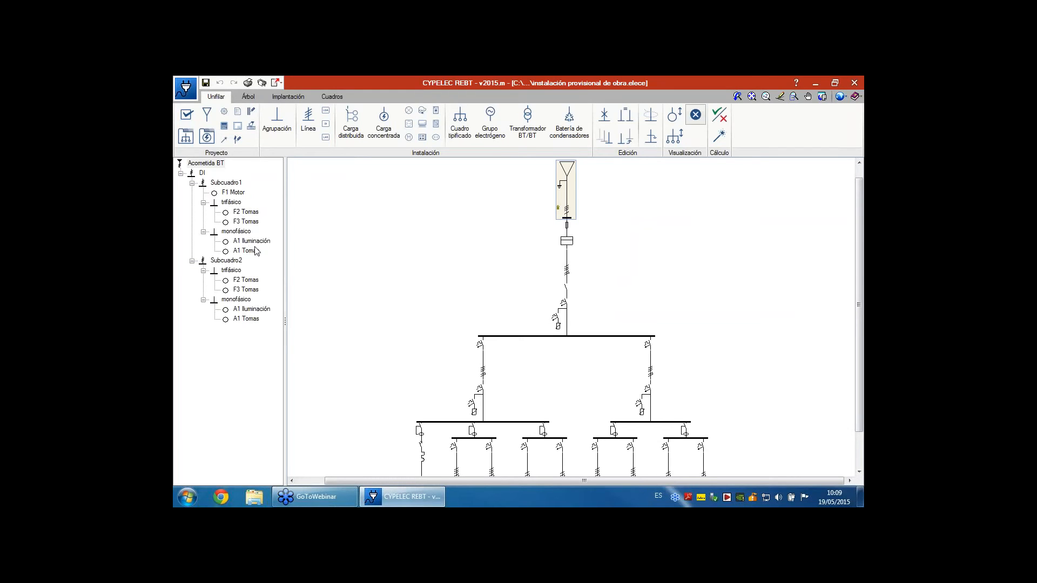
Enable the "Permitir líneas bifásicas" option in the project configuration and accept it.
scroll(373, 313, down, 2)
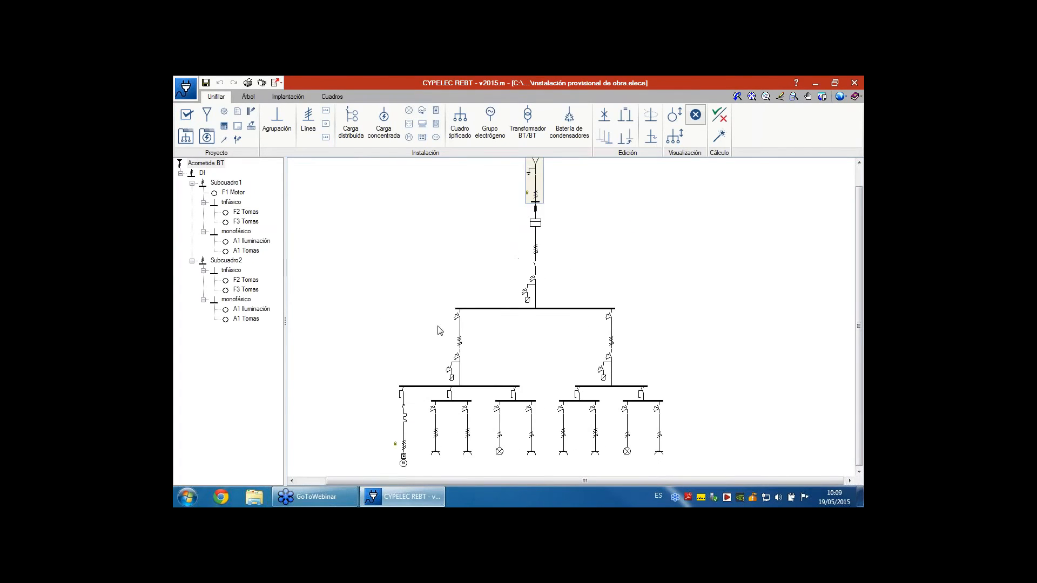
mouse_move(454, 395)
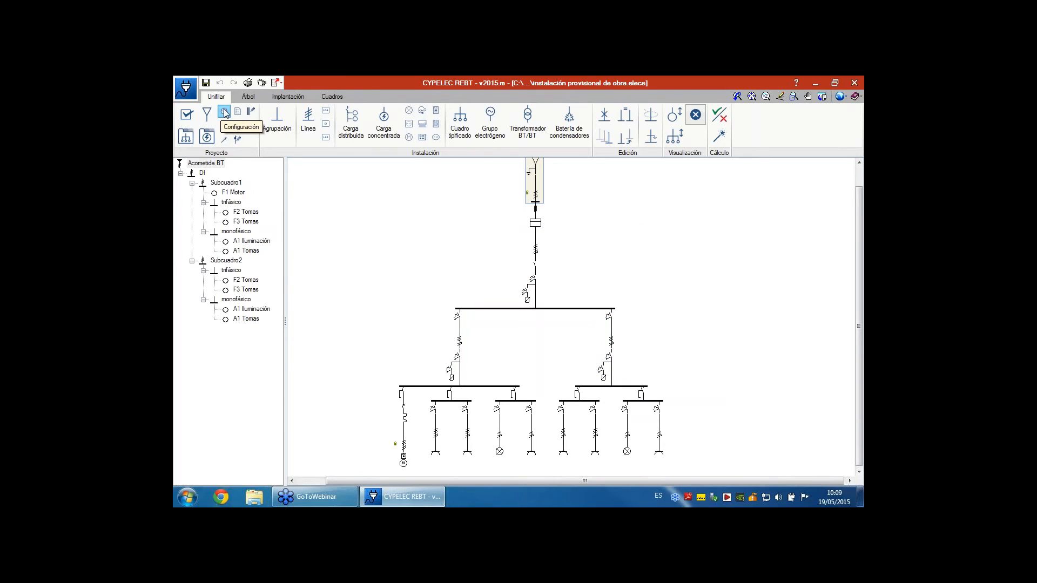
click(224, 112)
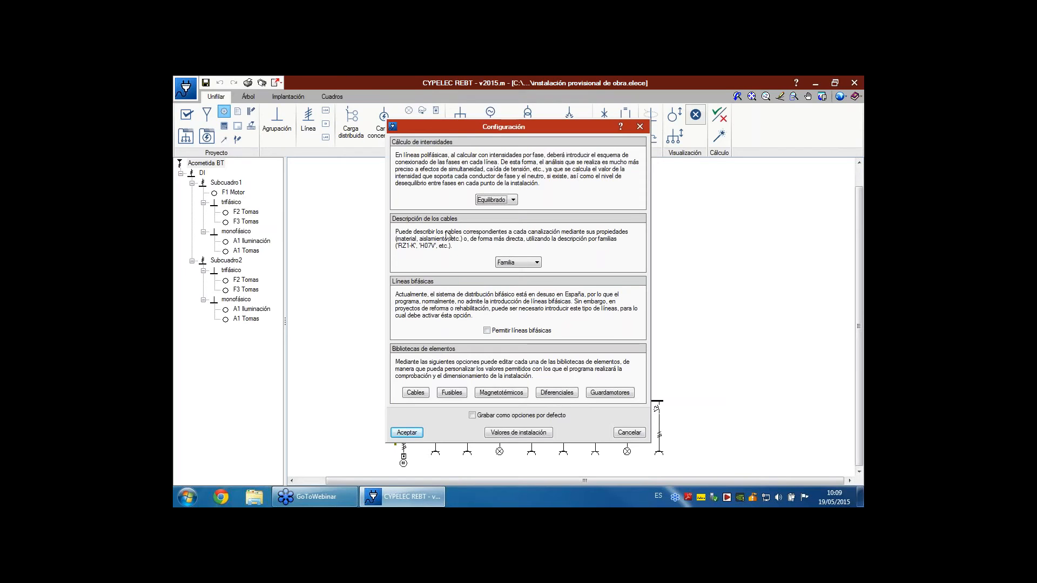
click(488, 331)
click(406, 432)
Review the polarity options available for the Subcuadro2 line without changing them.
scroll(660, 348, up, 1)
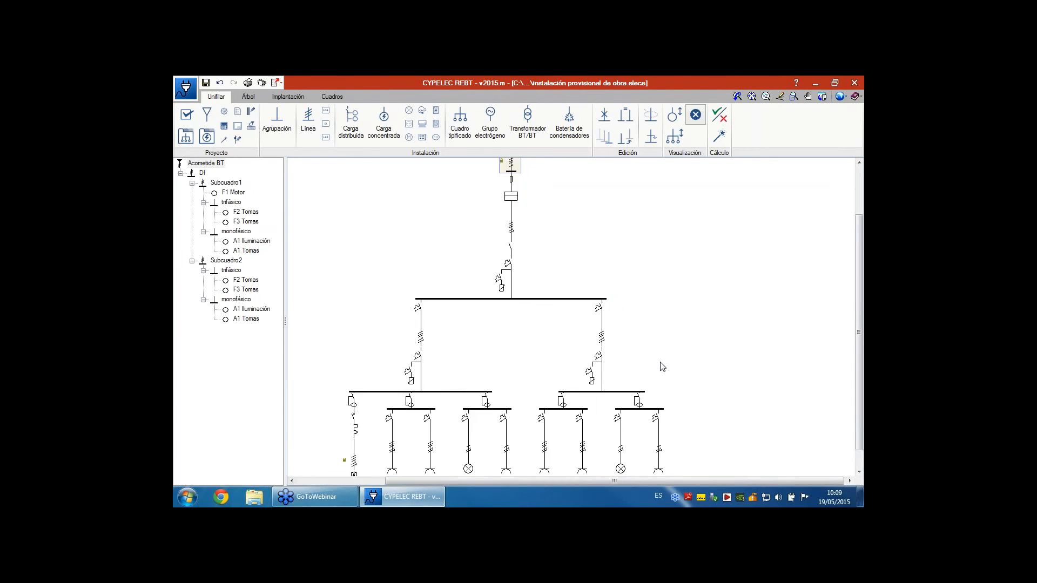
scroll(660, 362, up, 1)
middle_drag(659, 361, 632, 330)
scroll(631, 331, up, 2)
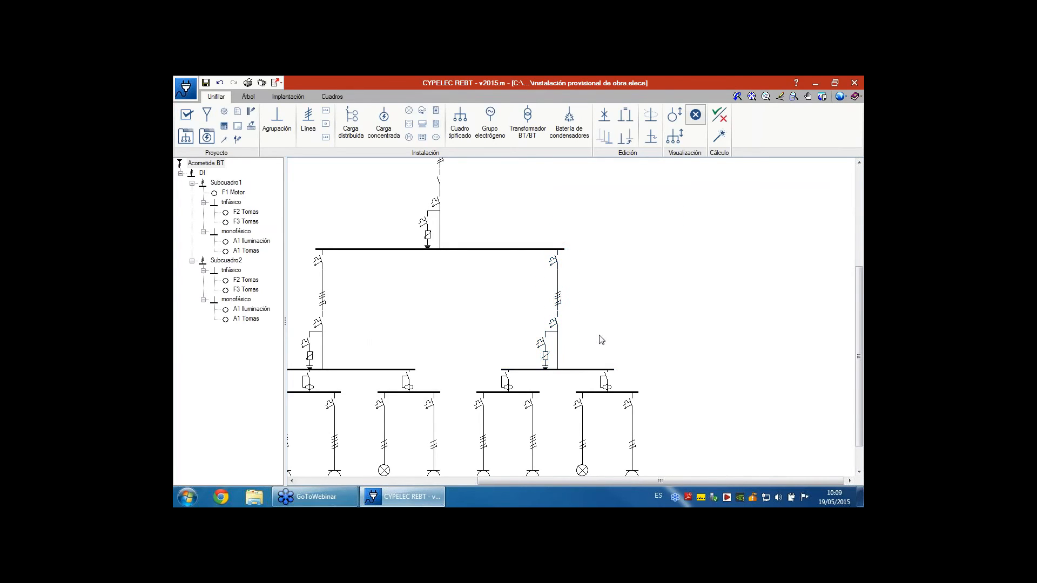
click(577, 339)
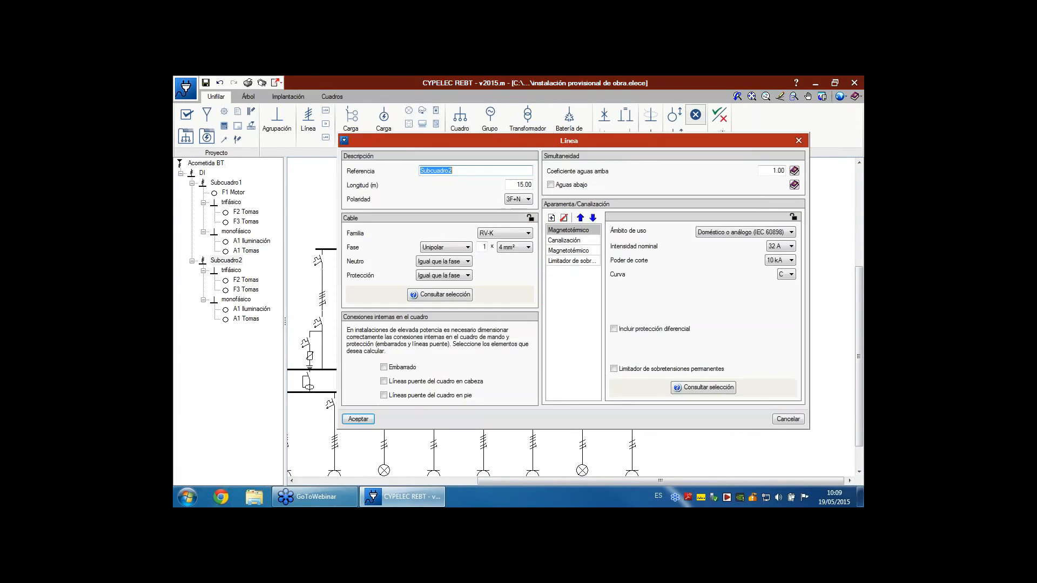
click(525, 200)
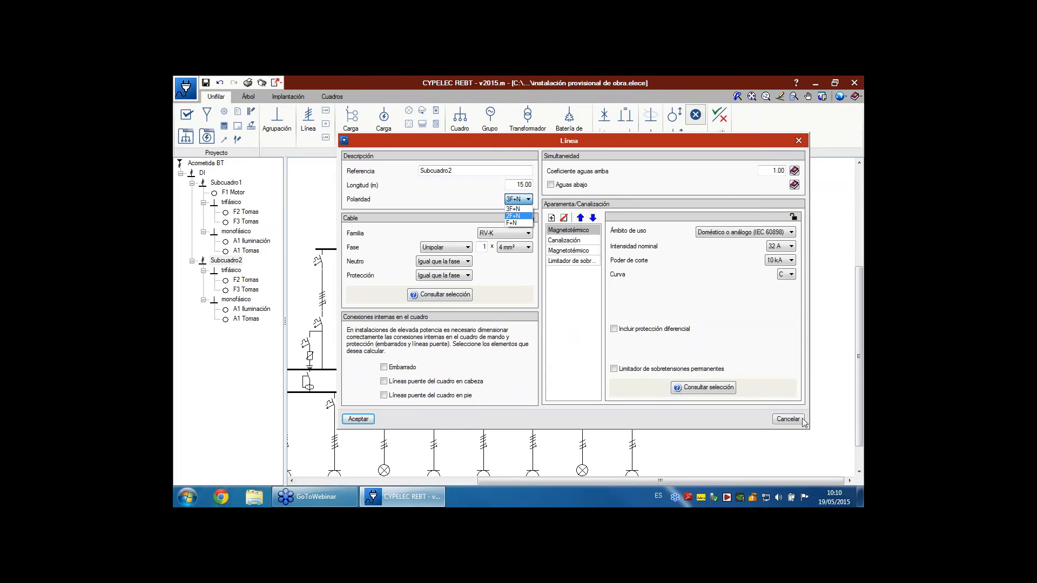
click(778, 420)
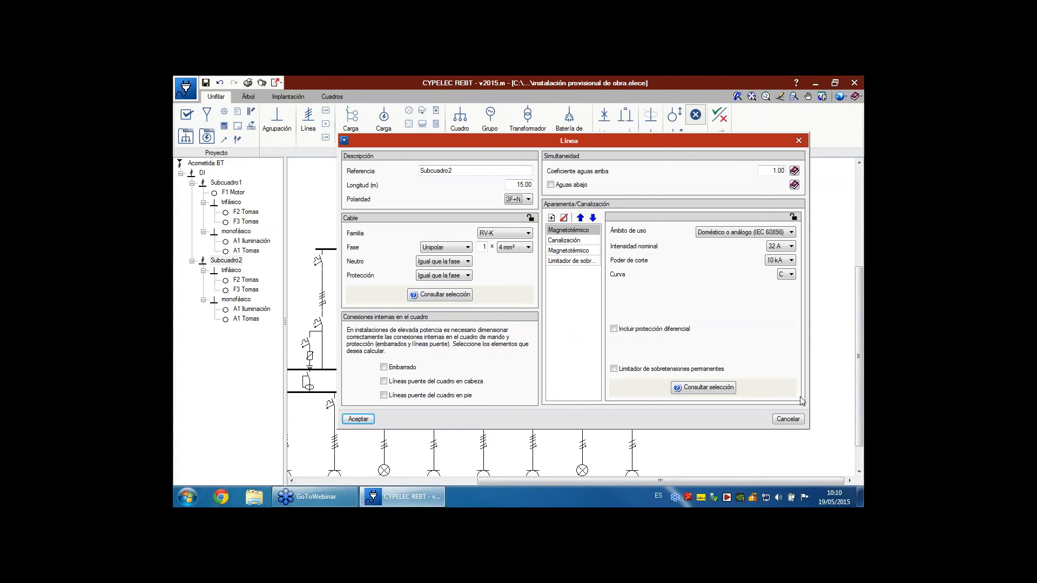
click(789, 420)
Review the nominal voltage type and value options of the low-voltage supply without changing them.
scroll(693, 366, up, 3)
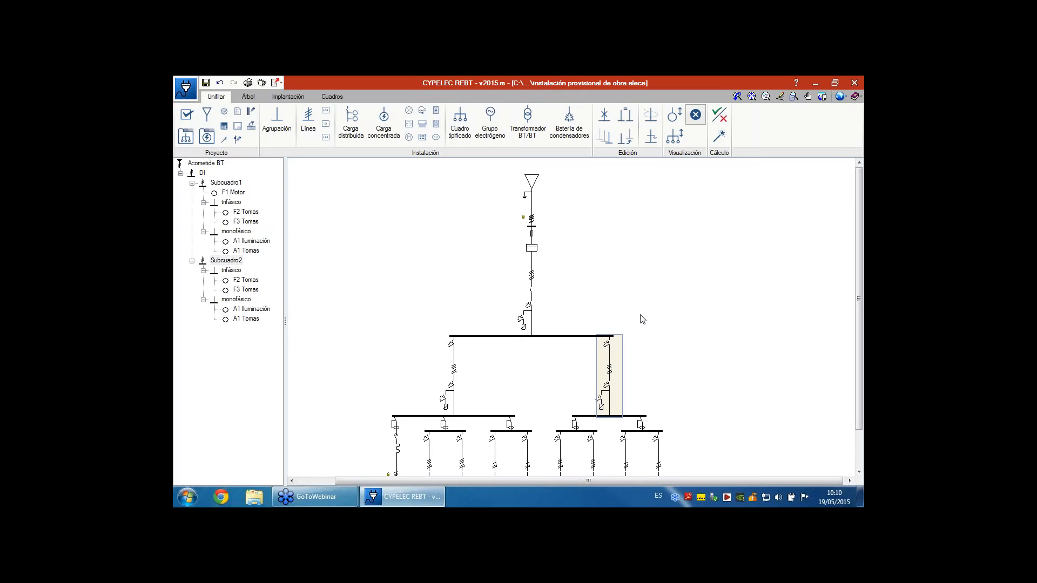
middle_drag(641, 315, 624, 301)
middle_drag(659, 345, 645, 330)
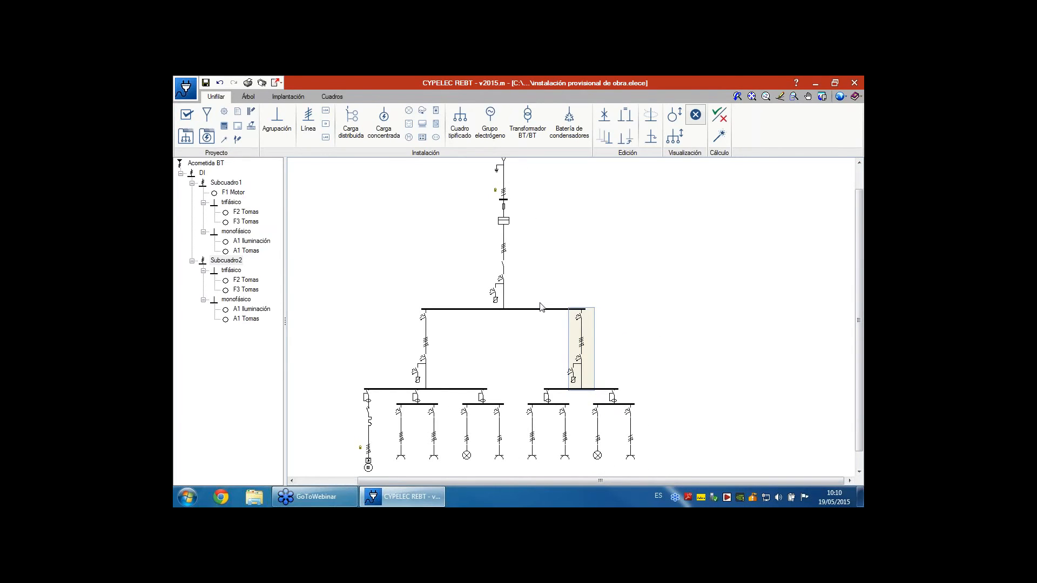
click(208, 121)
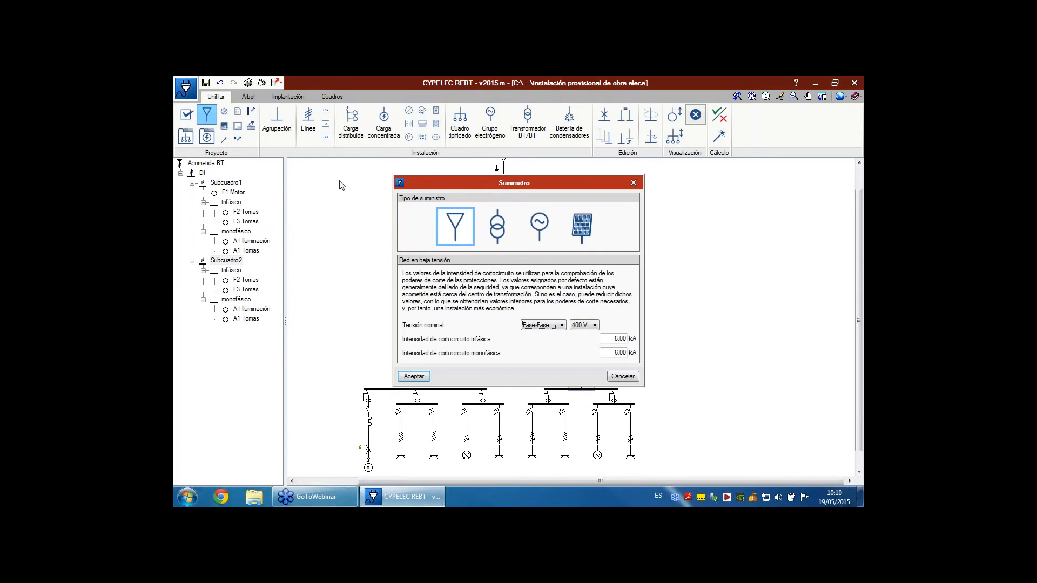
click(566, 326)
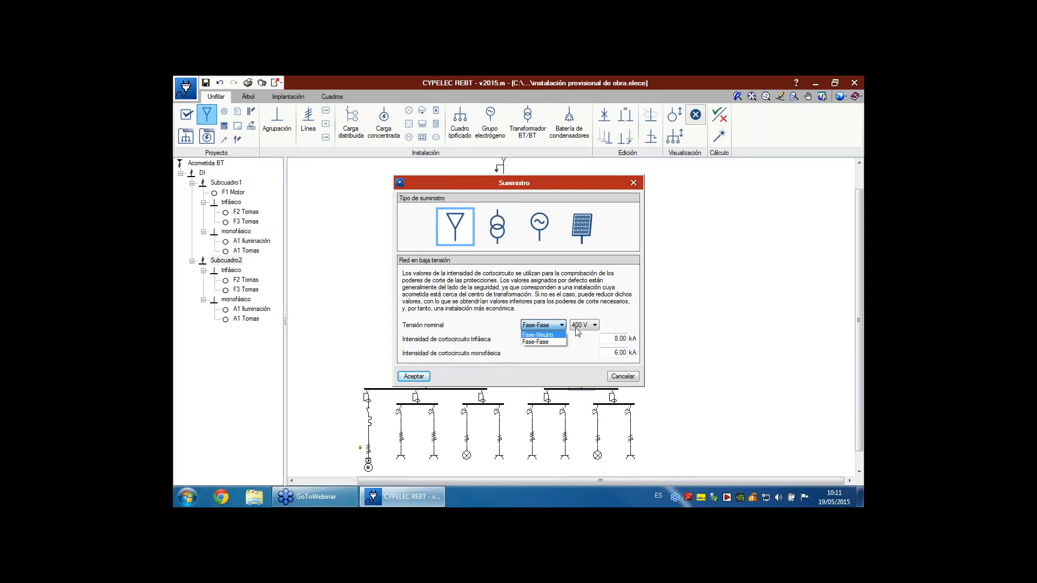
click(584, 327)
click(584, 327)
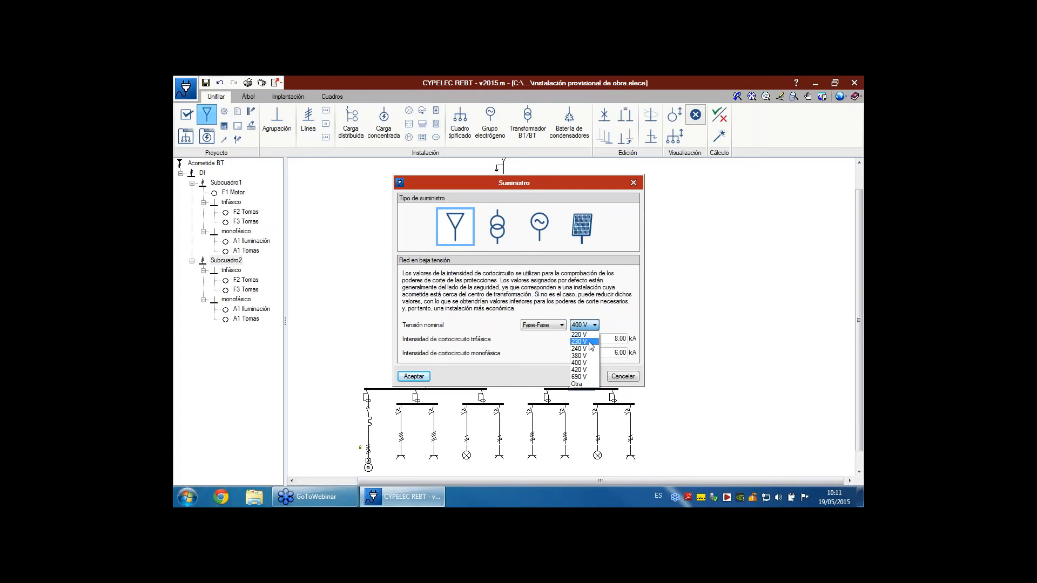
click(629, 318)
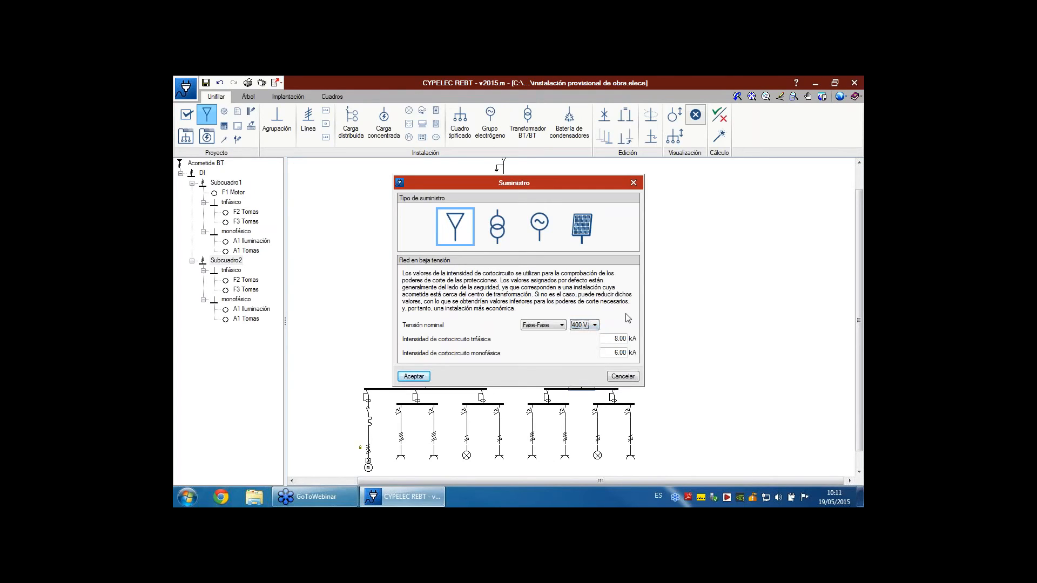
click(626, 377)
Copy the Subcuadro2 line with its downstream circuits onto the end of the same main busbar.
scroll(609, 375, up, 2)
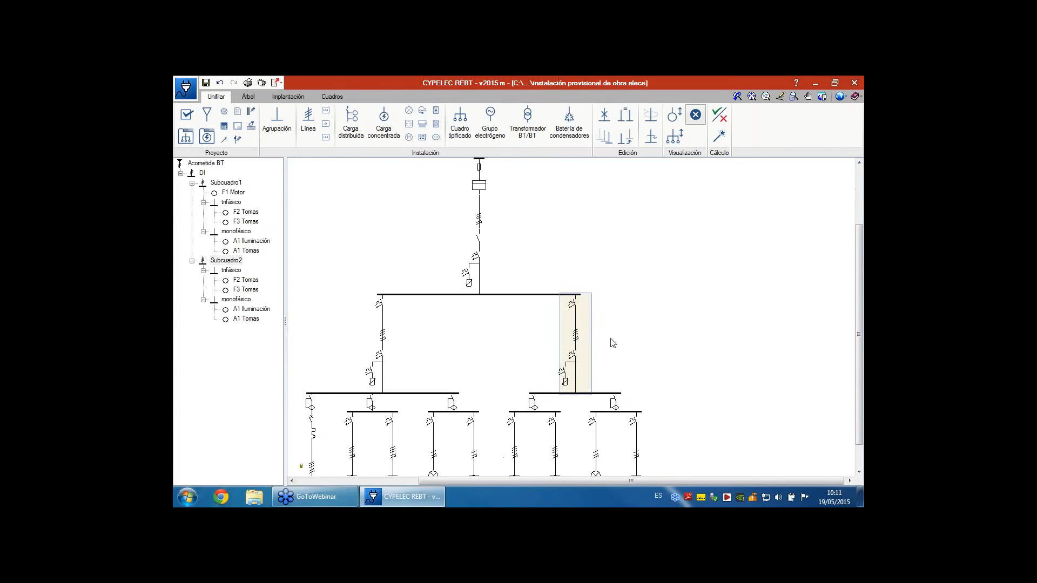
middle_drag(613, 343, 599, 312)
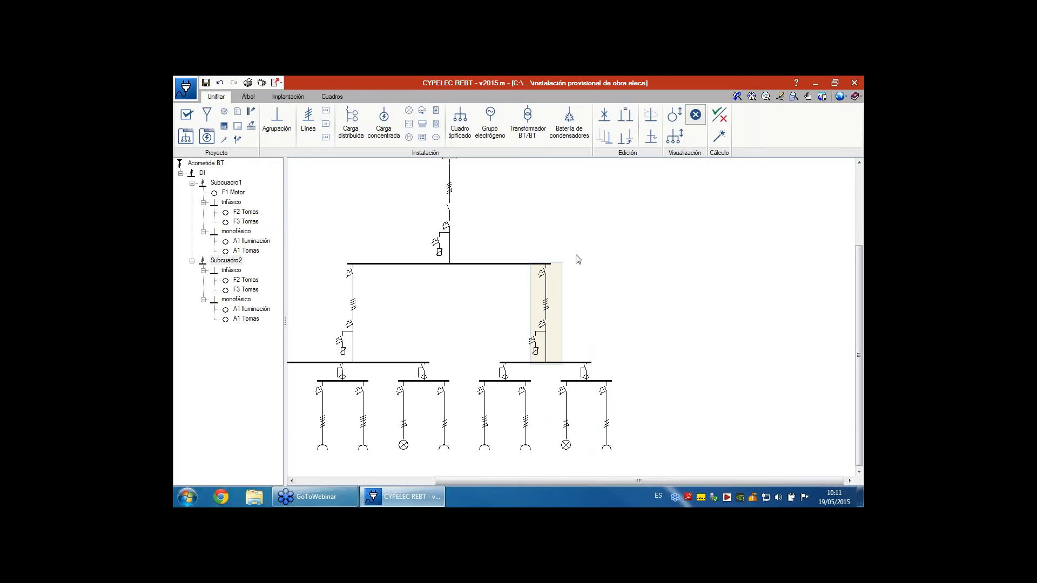
click(606, 142)
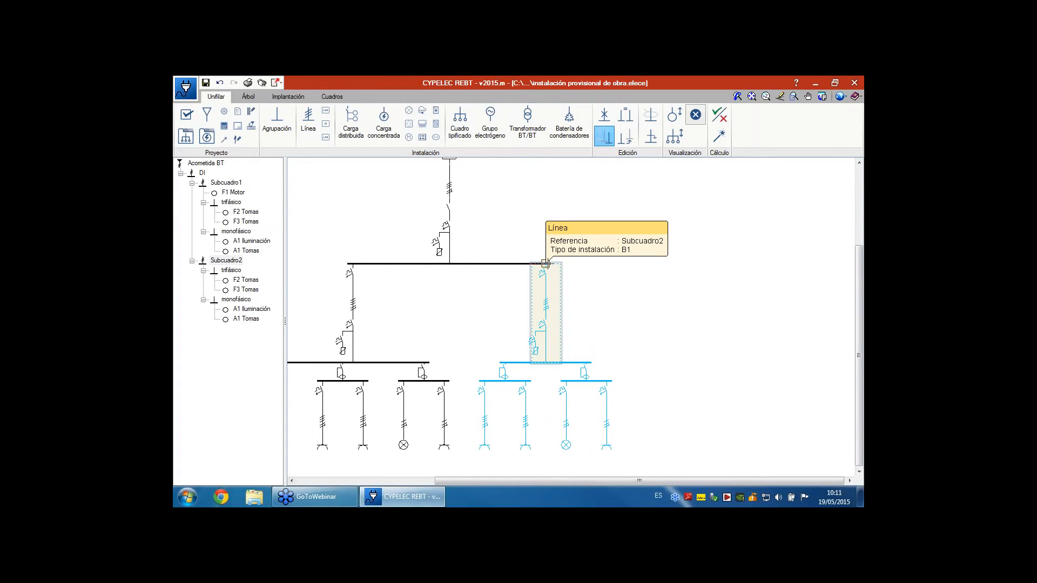
click(546, 263)
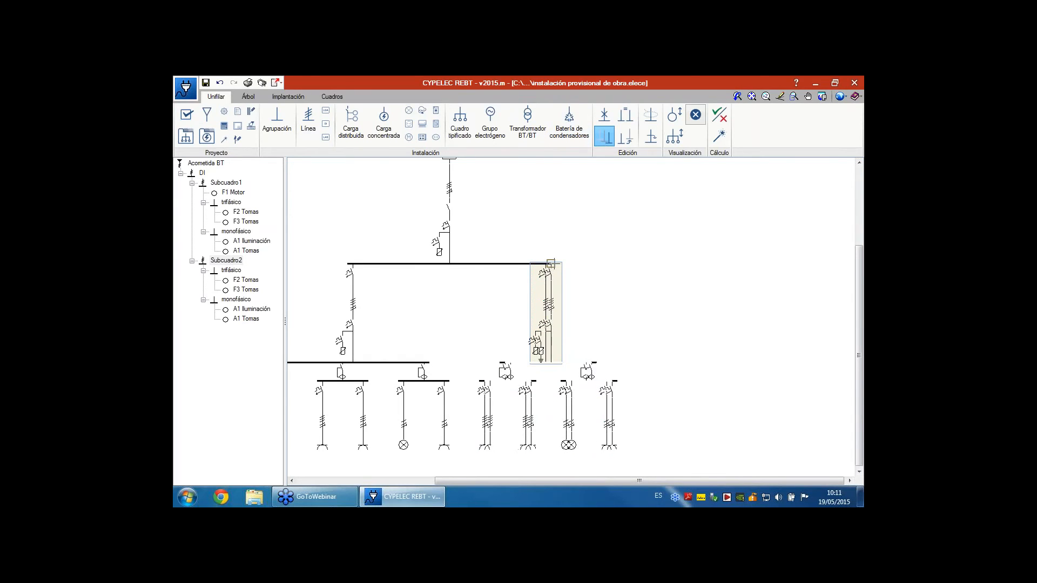
click(551, 263)
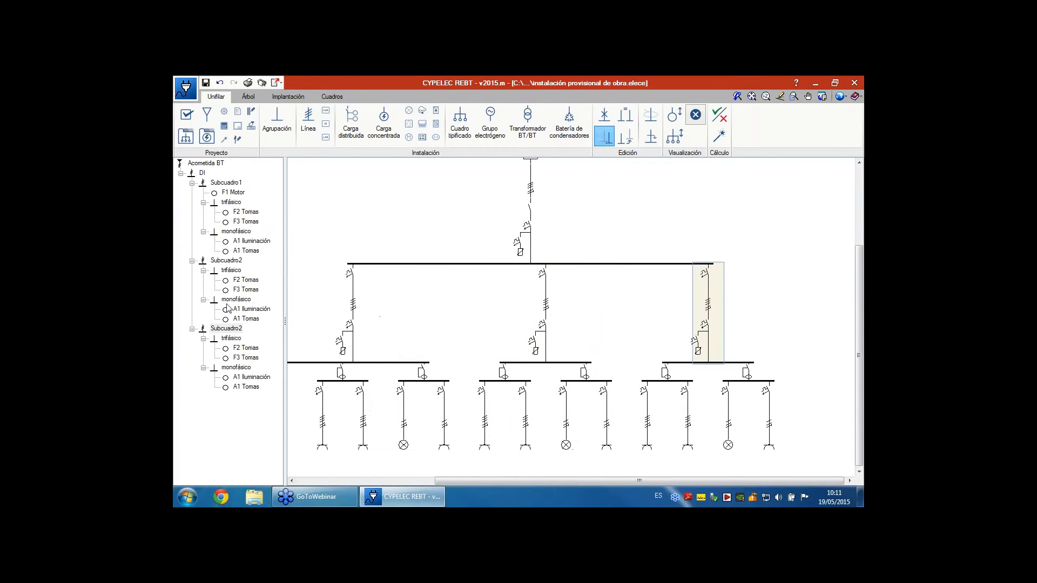
Rename the copied line at the end of the main busbar as Subcuadro3 and set its polarity to 2F+N.
click(742, 327)
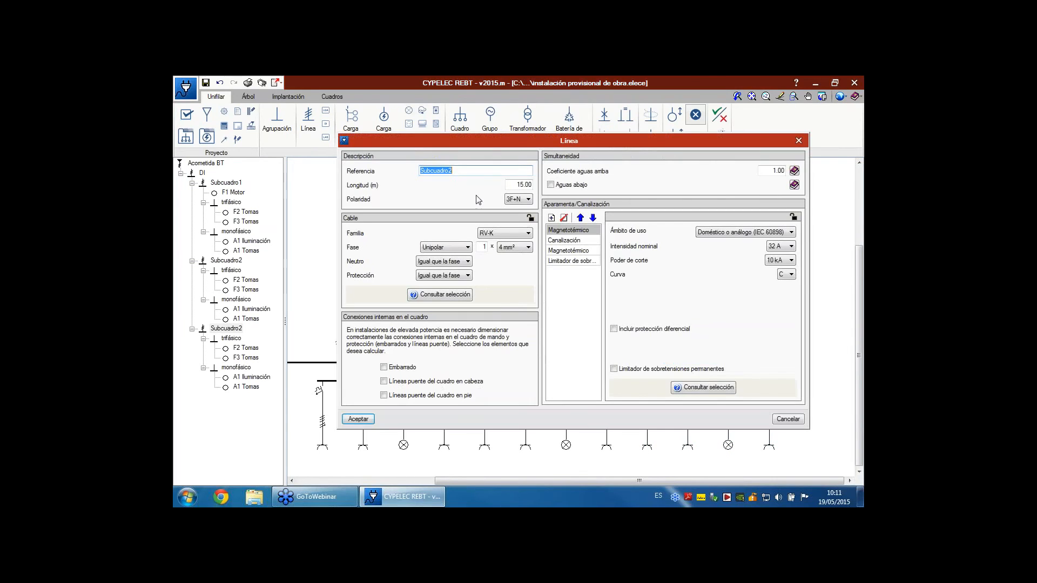
click(459, 169)
key(BackSpace)
text(3)
click(528, 200)
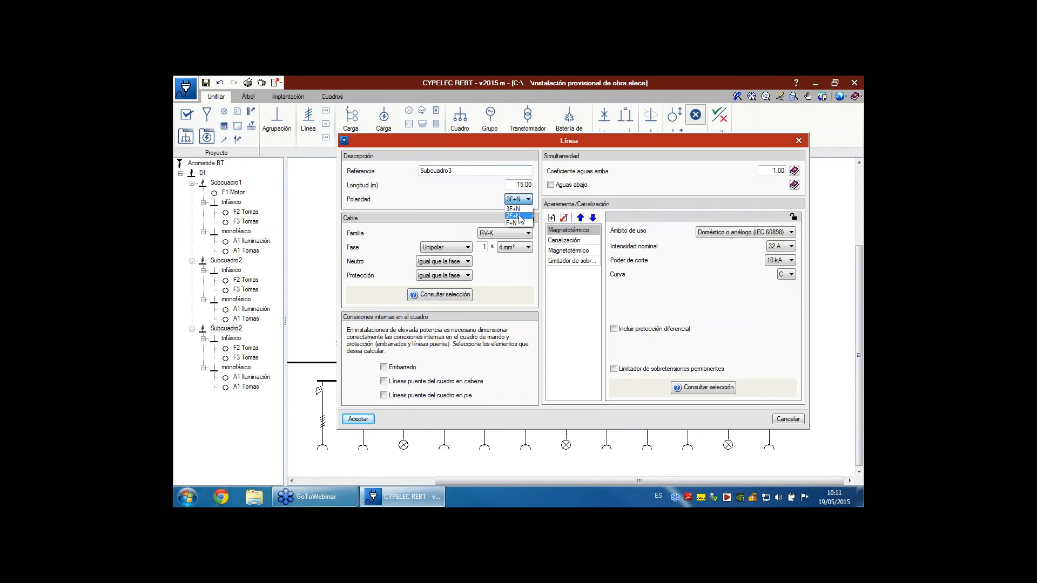
click(521, 218)
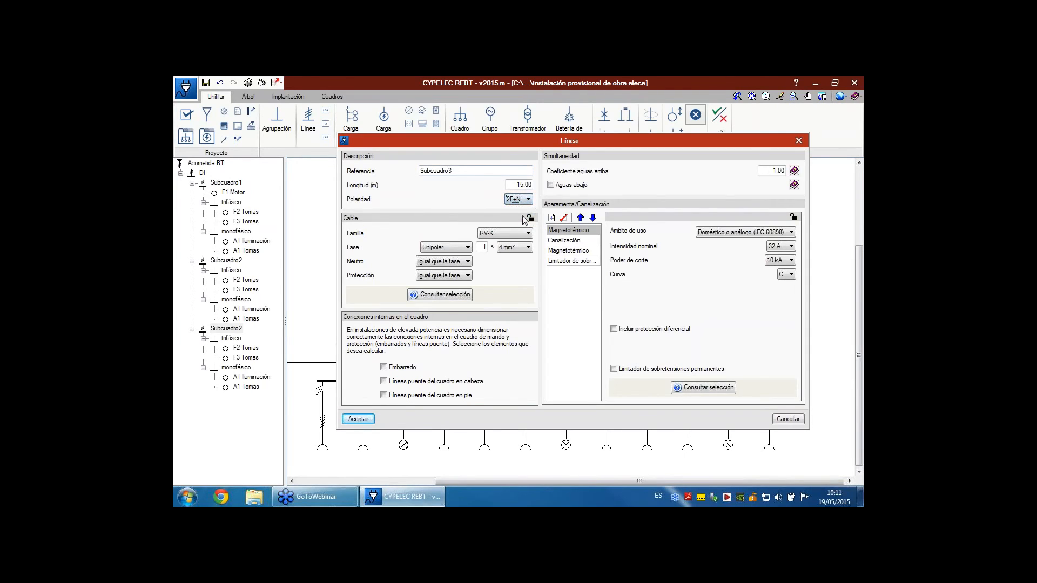
click(358, 419)
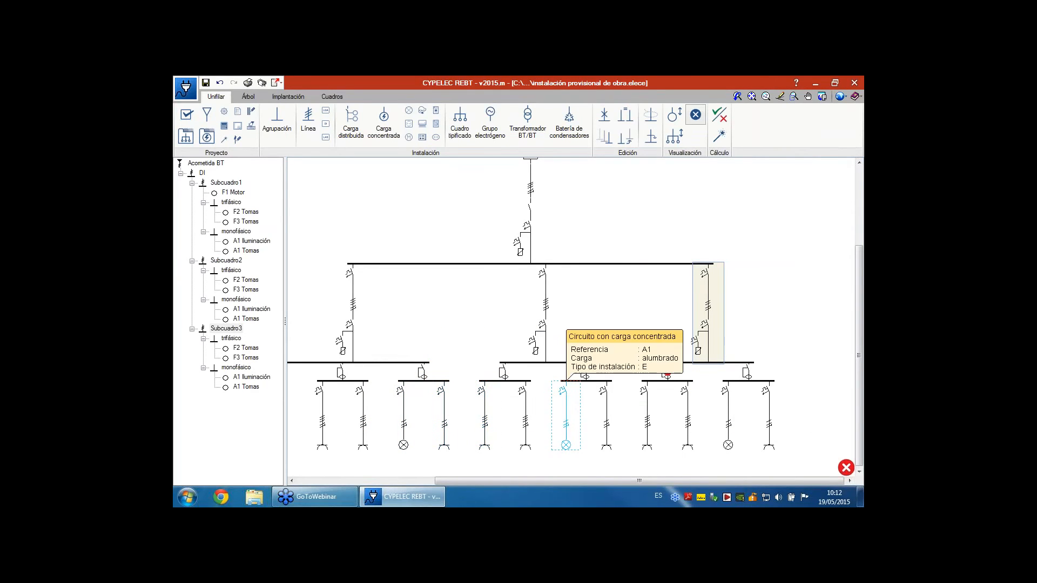
Change the polarity of the trifásico grouping under Subcuadro3 to two-phase, matching its supply line.
scroll(703, 348, up, 3)
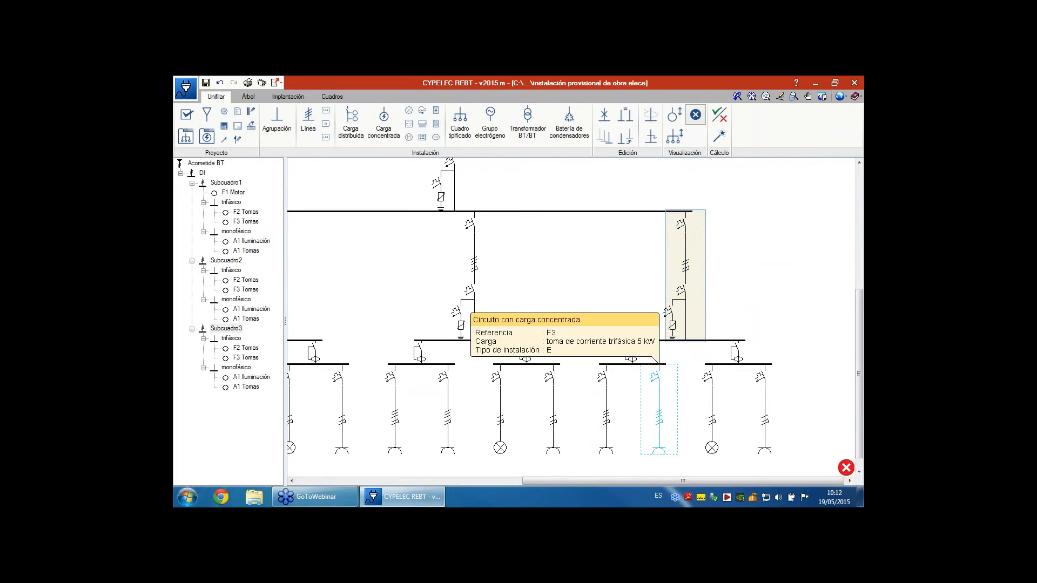
click(664, 356)
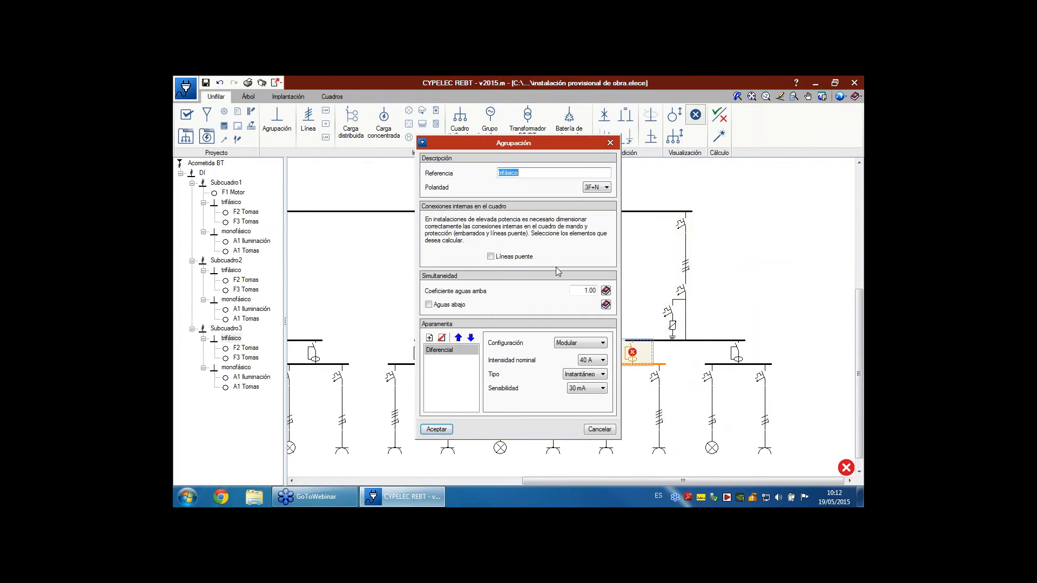
click(590, 188)
click(591, 197)
click(436, 430)
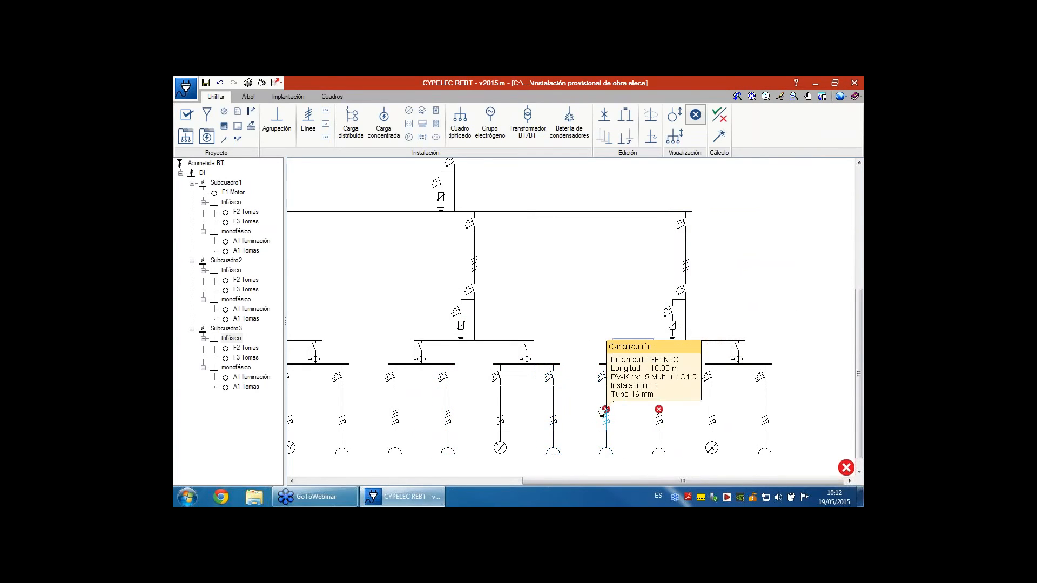
Duplicate the receptor of circuit F2 under Subcuadro3 as "toma de corriente bifásica 10 kW" with Bifásica supply.
middle_drag(626, 420, 609, 391)
scroll(609, 427, up, 1)
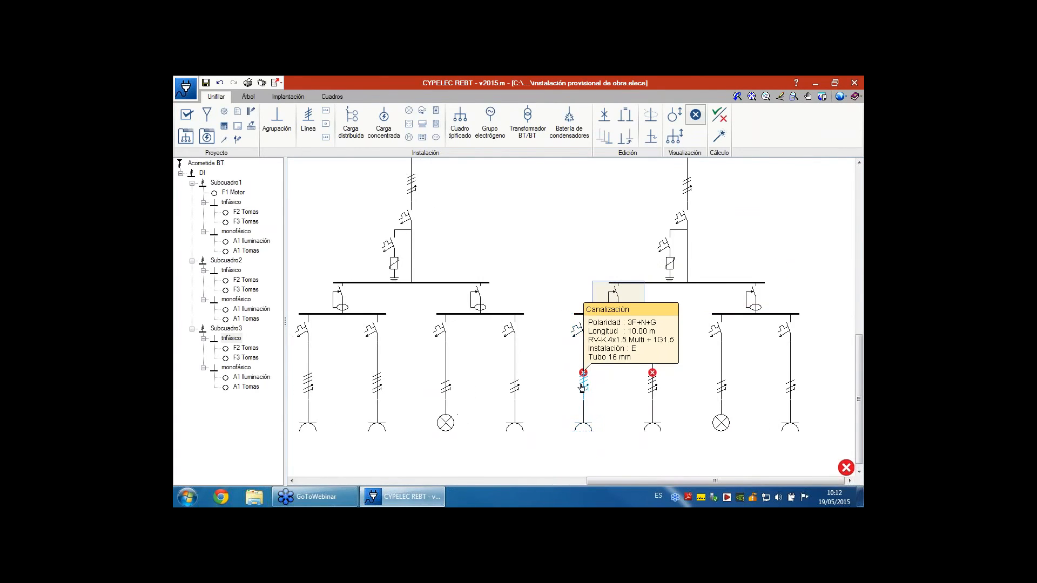
scroll(589, 386, up, 5)
scroll(594, 387, up, 3)
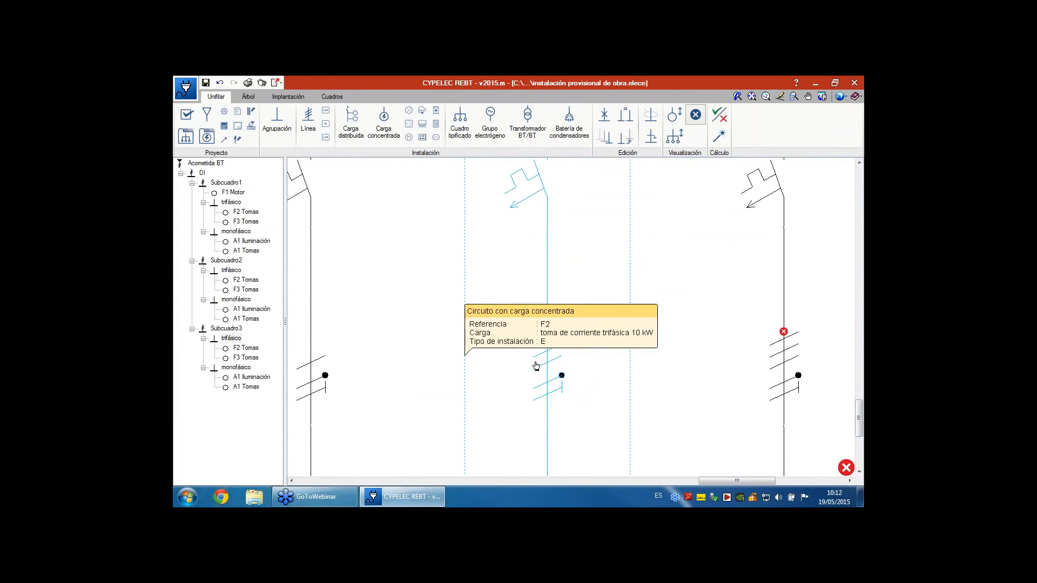
scroll(561, 394, down, 5)
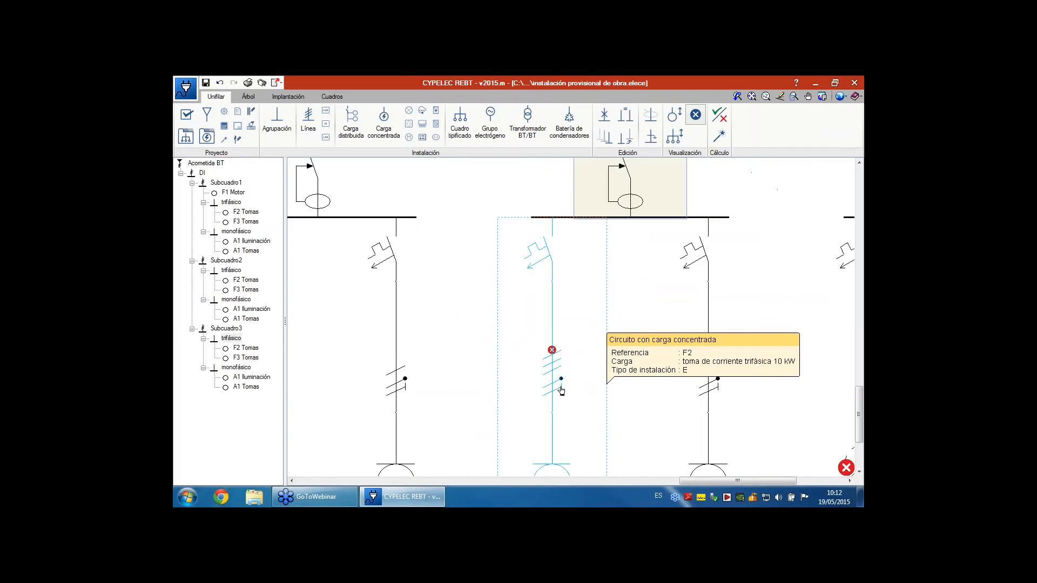
double_click(576, 407)
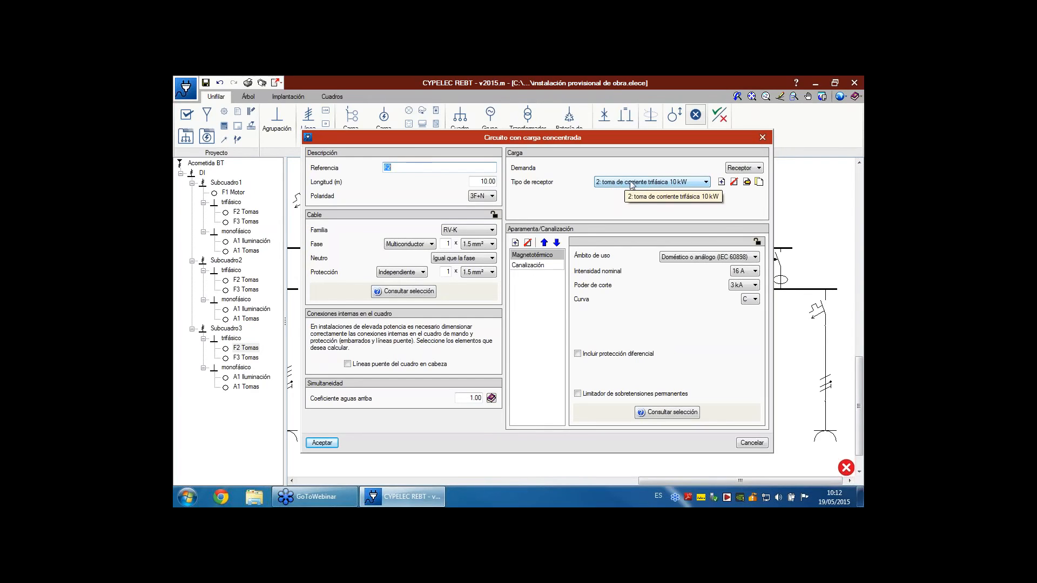
click(760, 183)
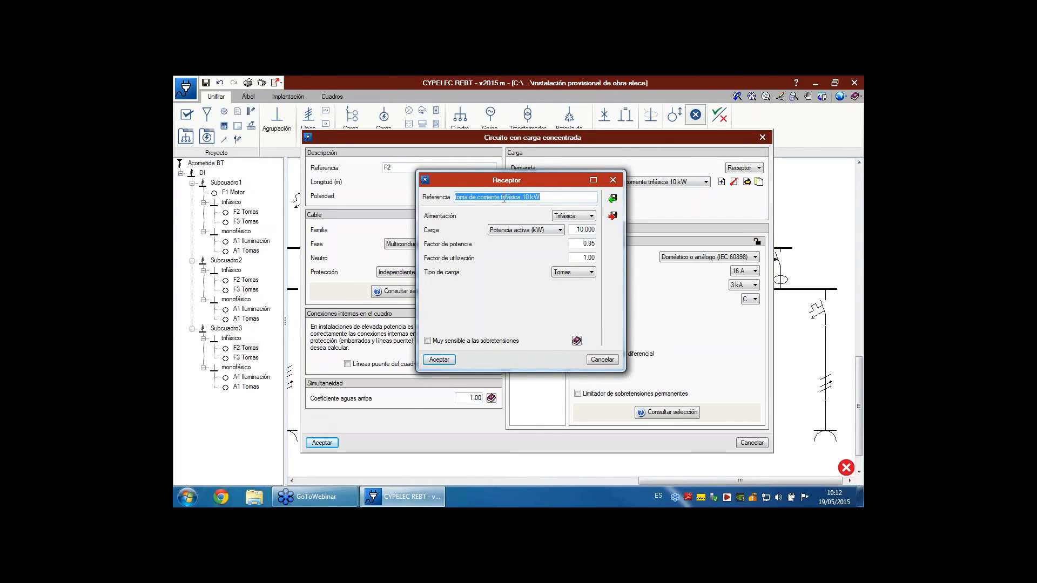
click(503, 198)
text(b)
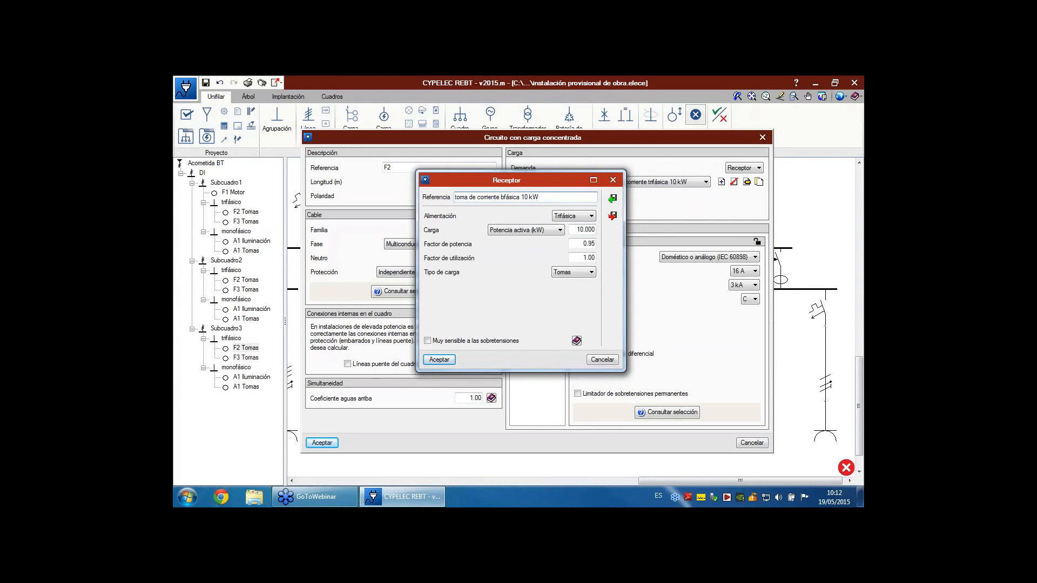
text(i)
click(573, 216)
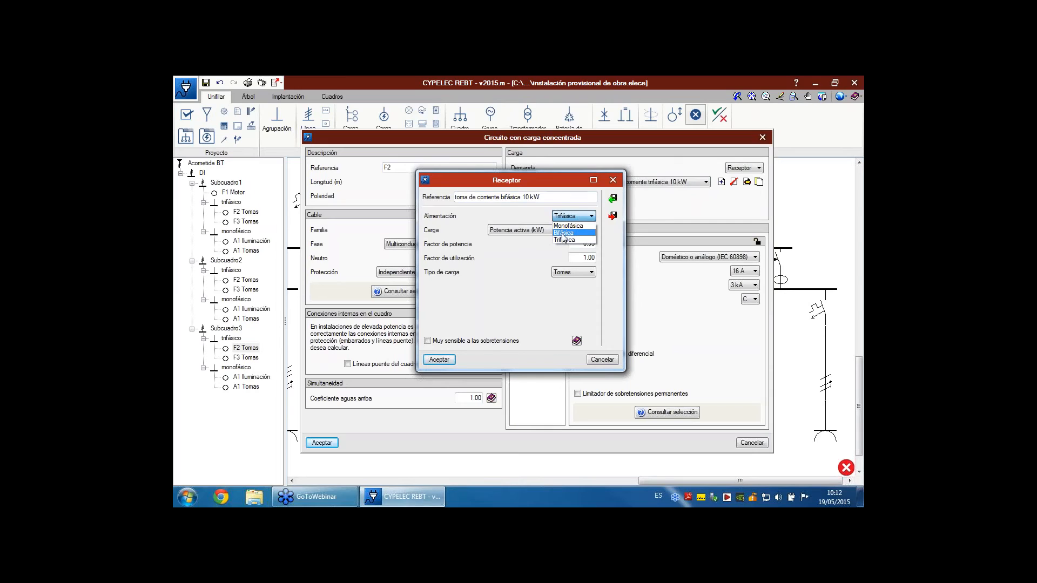
click(563, 233)
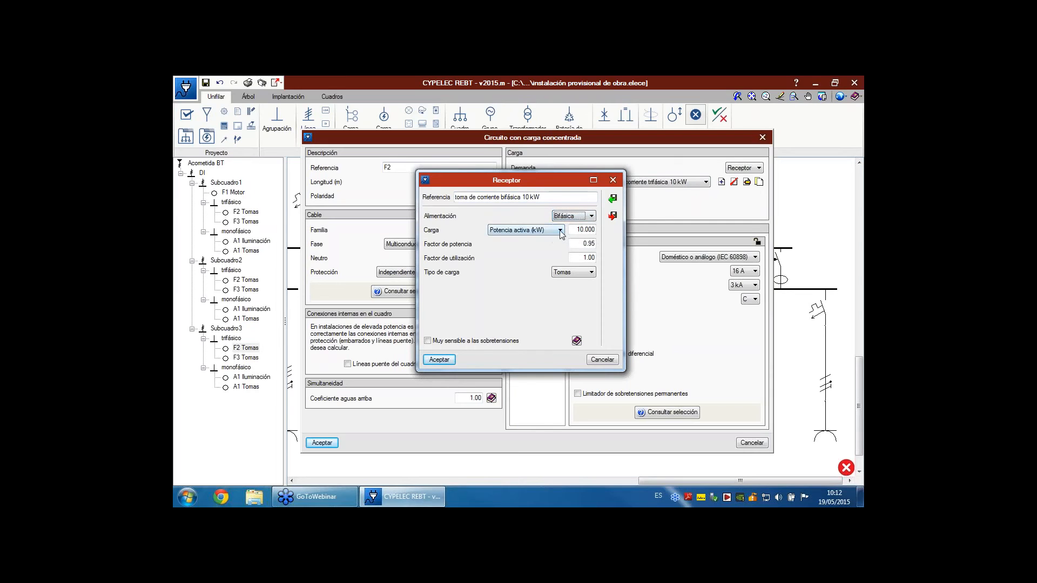
click(445, 360)
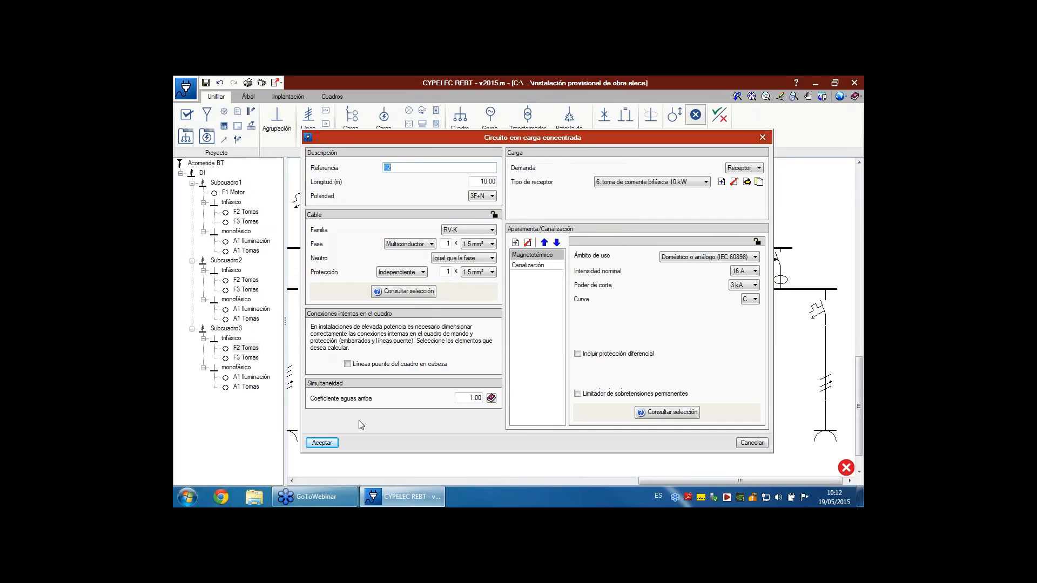
Set the polarity of circuit F2 under Subcuadro3 to 2F and accept the circuit.
click(481, 196)
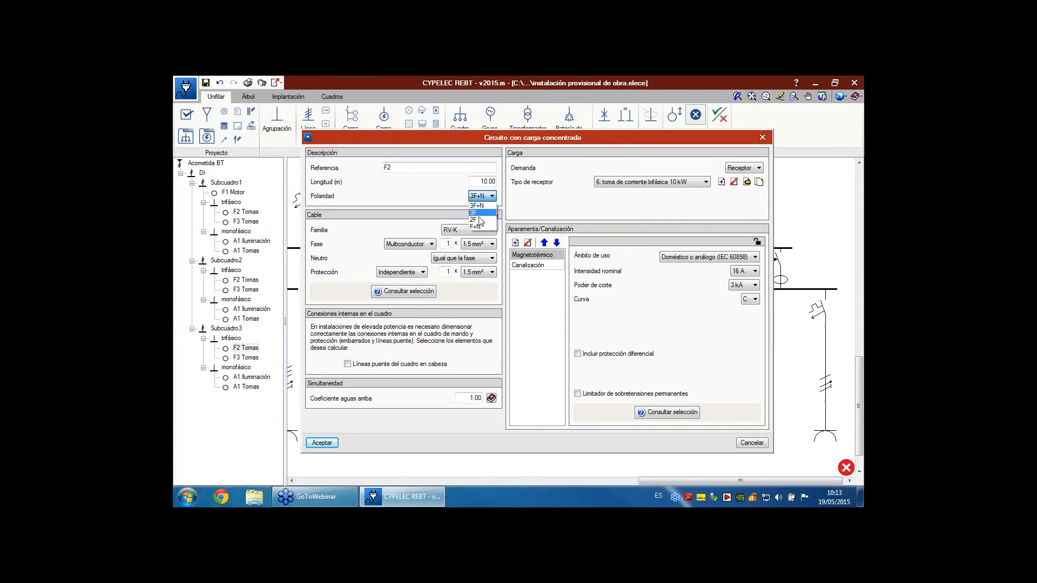
click(479, 220)
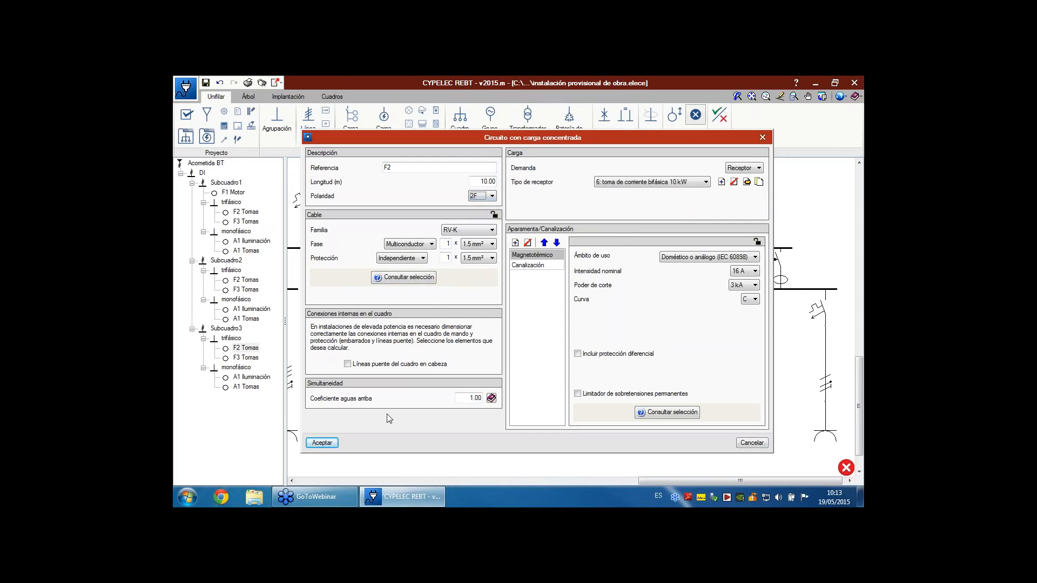
click(322, 442)
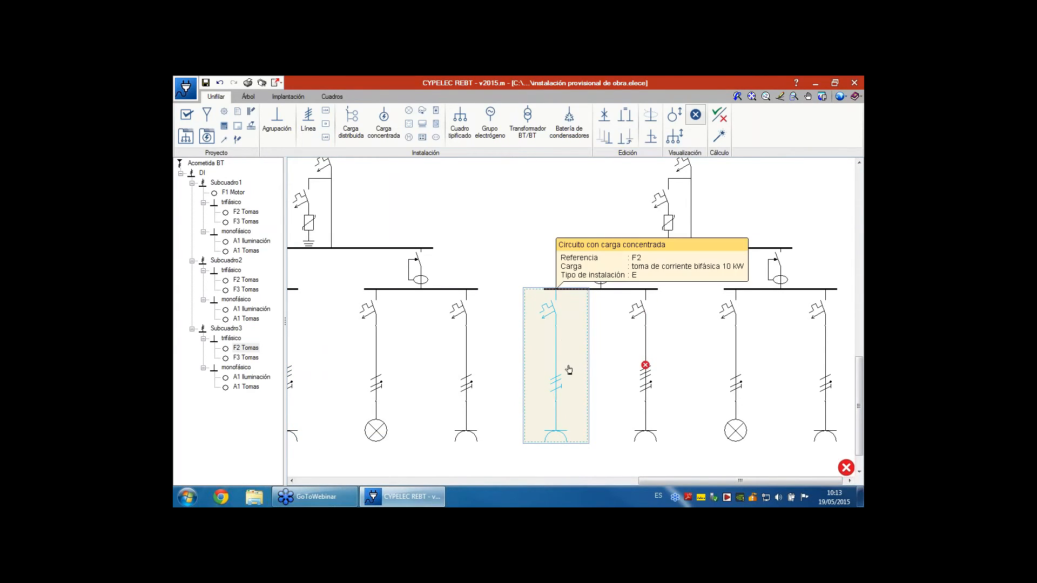
Duplicate the receptor of circuit F3 under Subcuadro3 as "toma de corriente bifásica 5 kW" with Bifásica supply.
scroll(564, 379, up, 2)
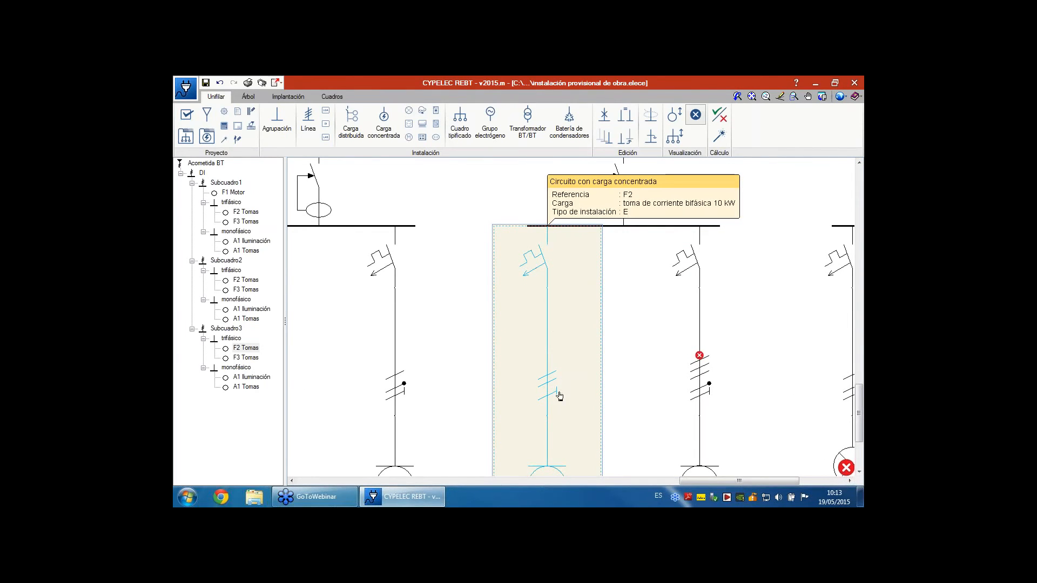
scroll(562, 391, down, 3)
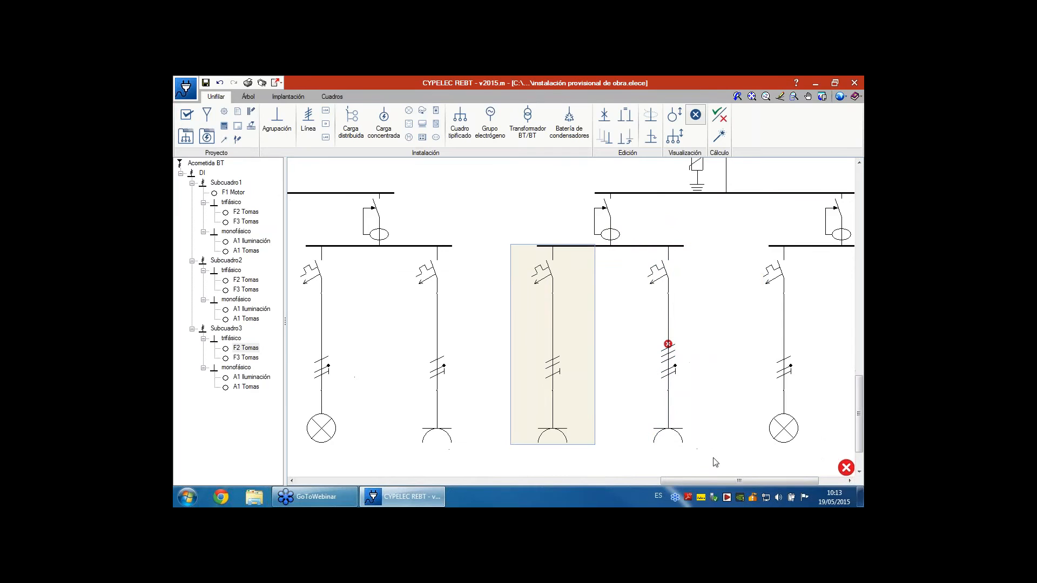
scroll(722, 428, down, 3)
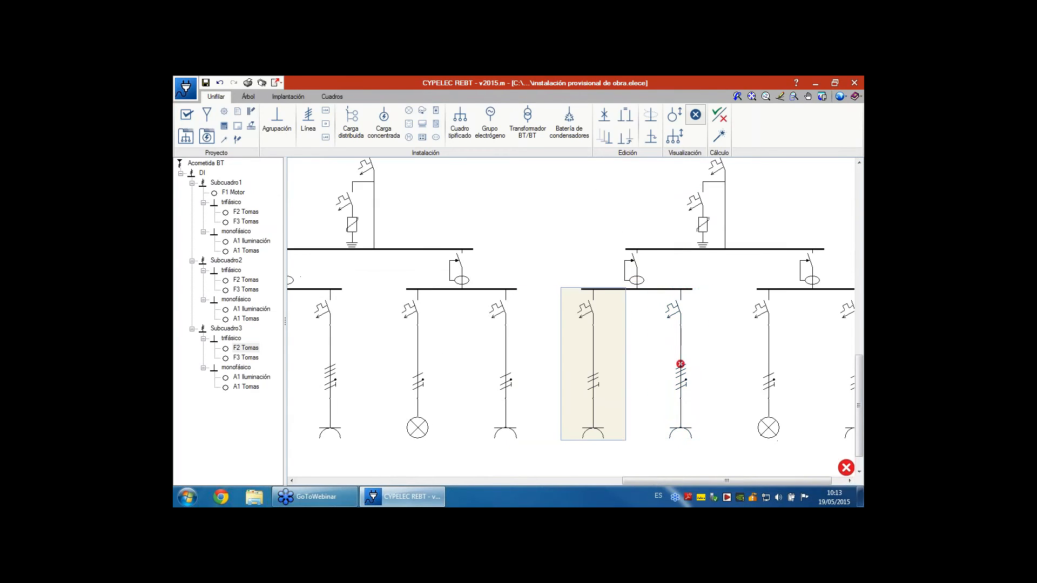
click(695, 405)
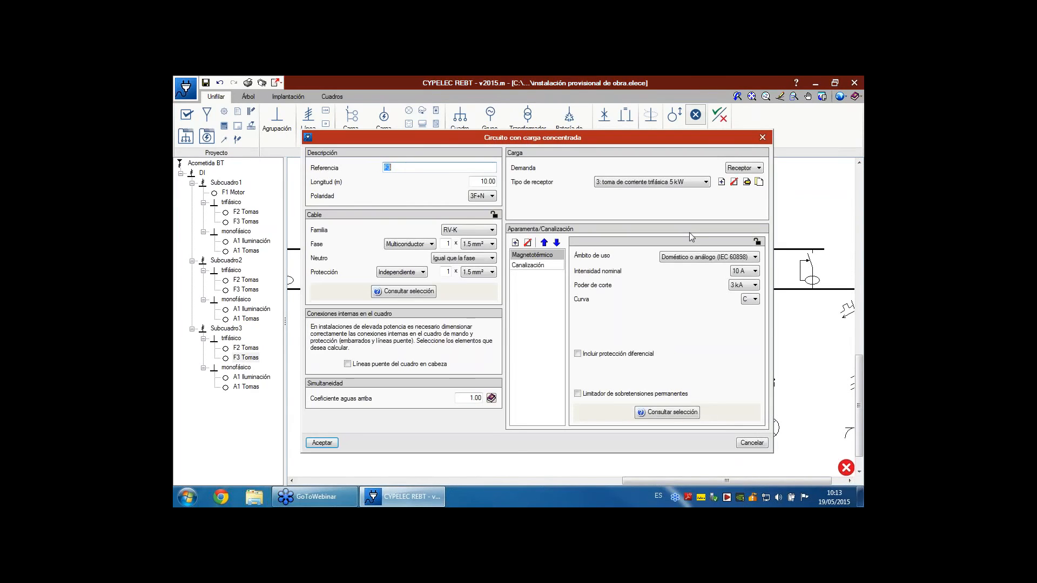
click(759, 182)
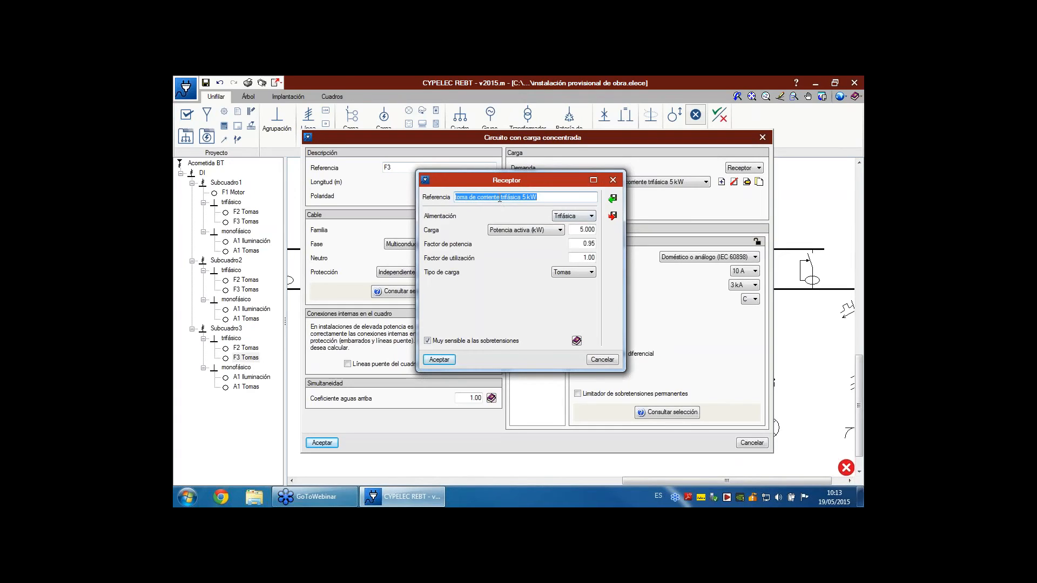
click(521, 197)
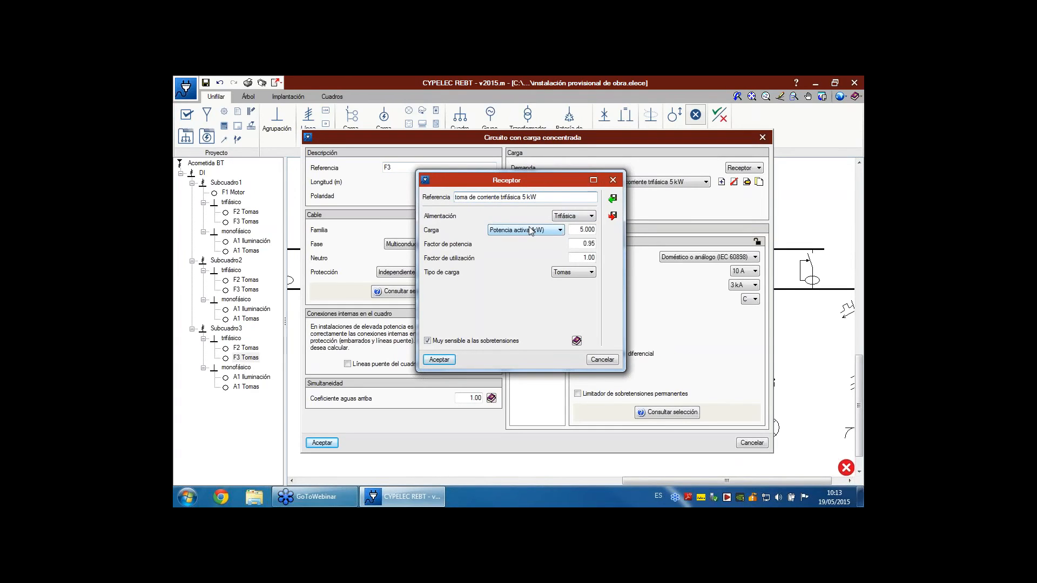
key(Delete)
key(Delete)
text(b)
click(575, 216)
click(572, 230)
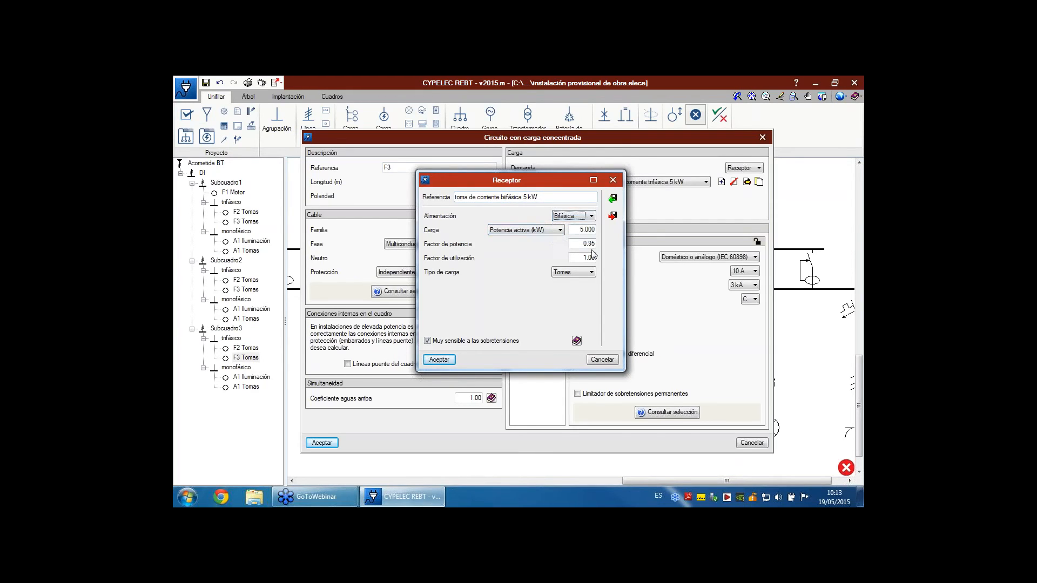
click(451, 359)
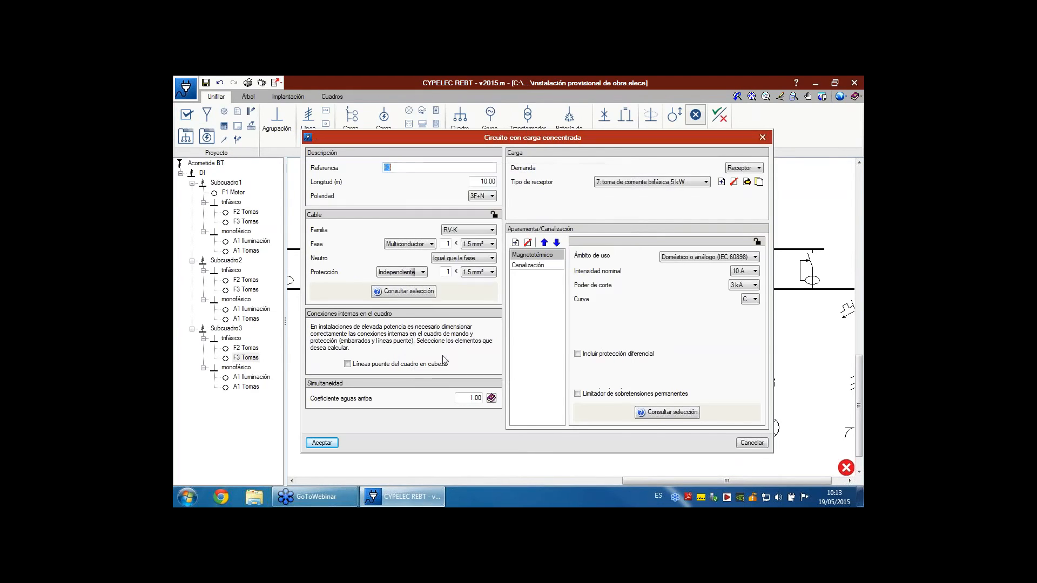
Set the polarity of circuit F3 under Subcuadro3 to 2F and accept the circuit.
click(482, 196)
click(484, 224)
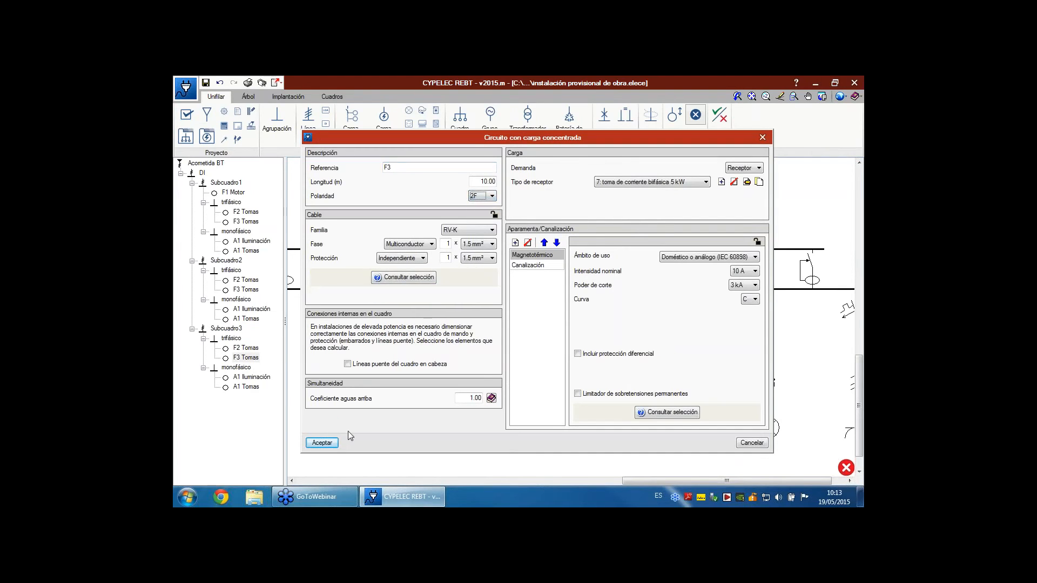
click(313, 443)
Calculate the installation and examine the results and flagged elements of the Subcuadro2 and Subcuadro3 circuits.
scroll(522, 386, down, 1)
scroll(600, 383, up, 2)
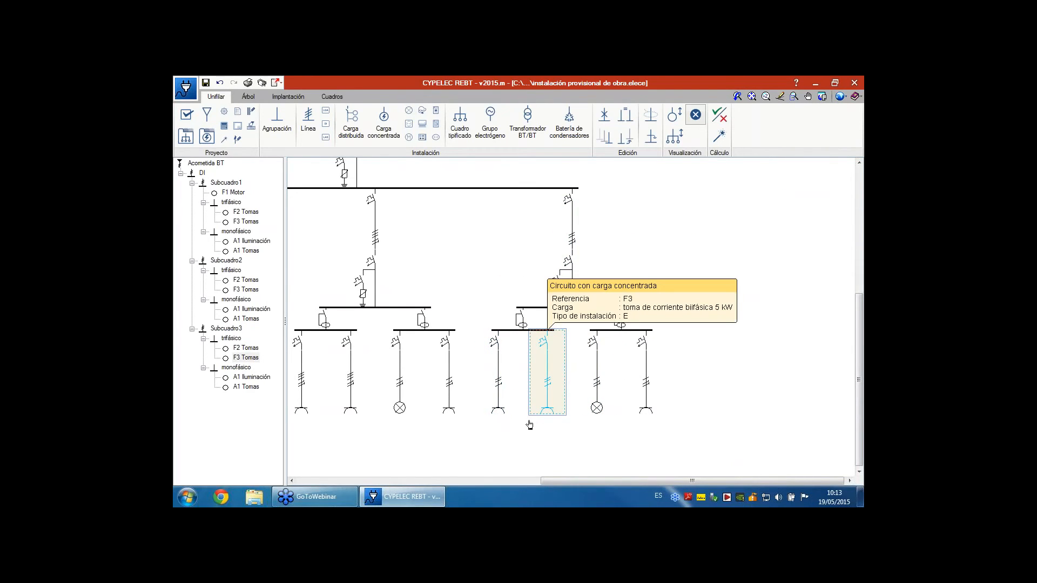
click(719, 115)
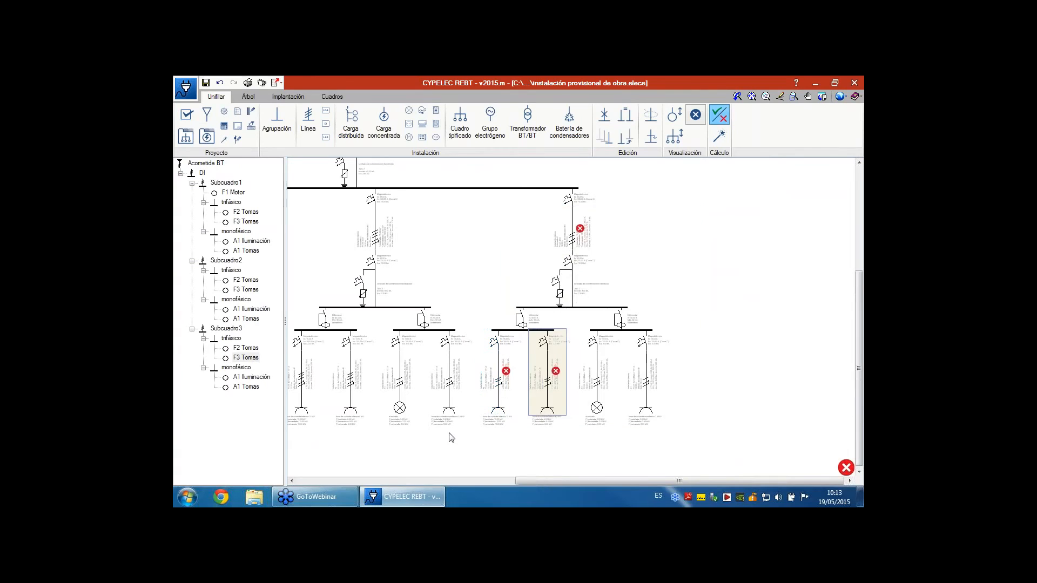
scroll(452, 437, down, 1)
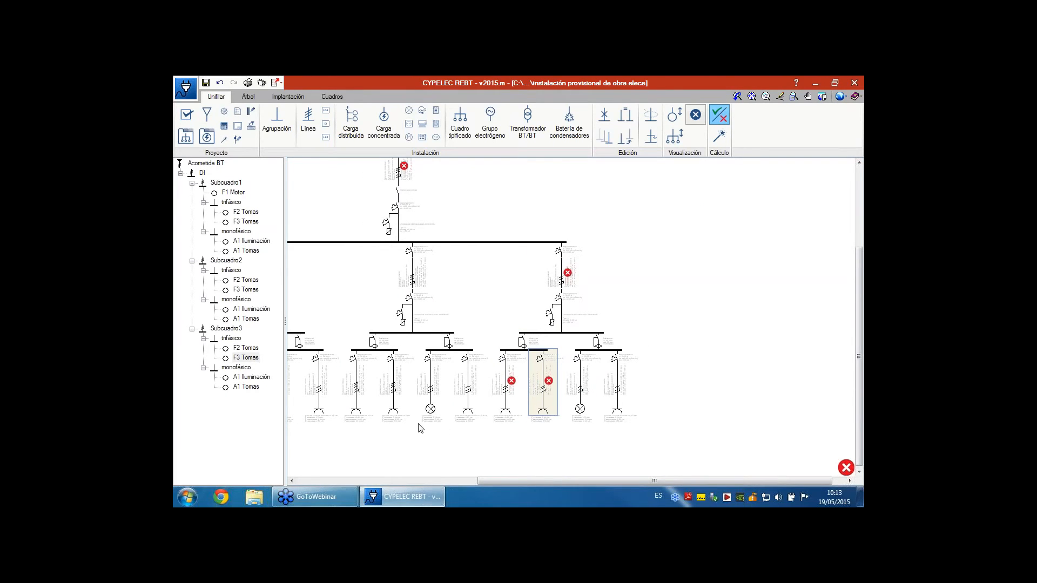
mouse_move(369, 415)
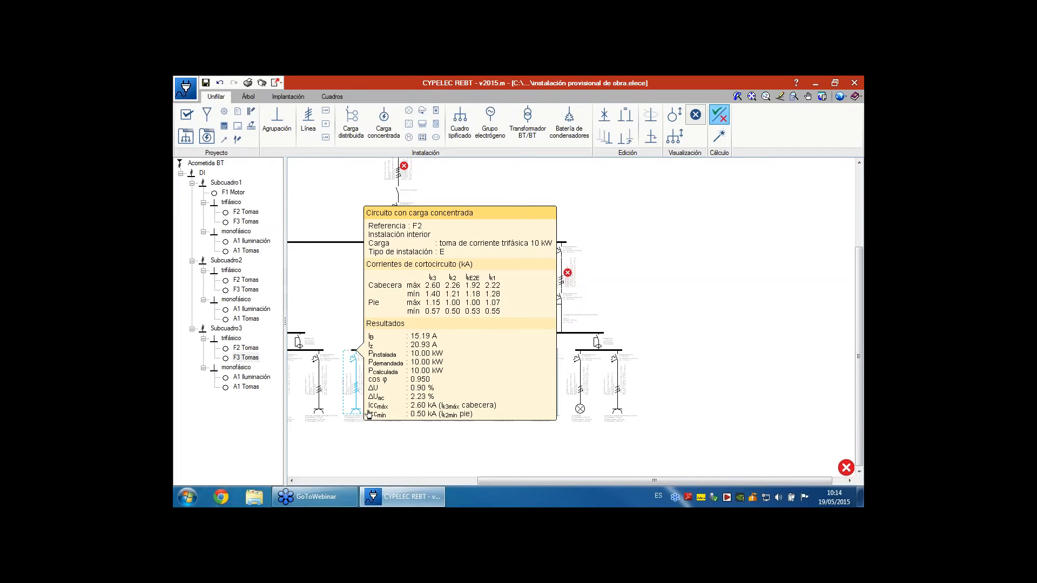
mouse_move(519, 407)
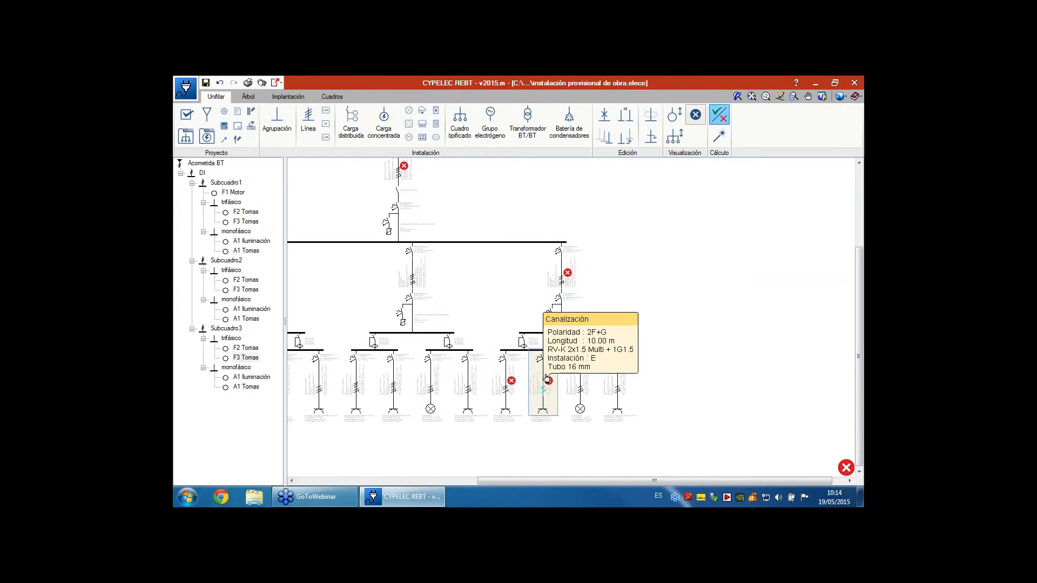
scroll(615, 336, down, 1)
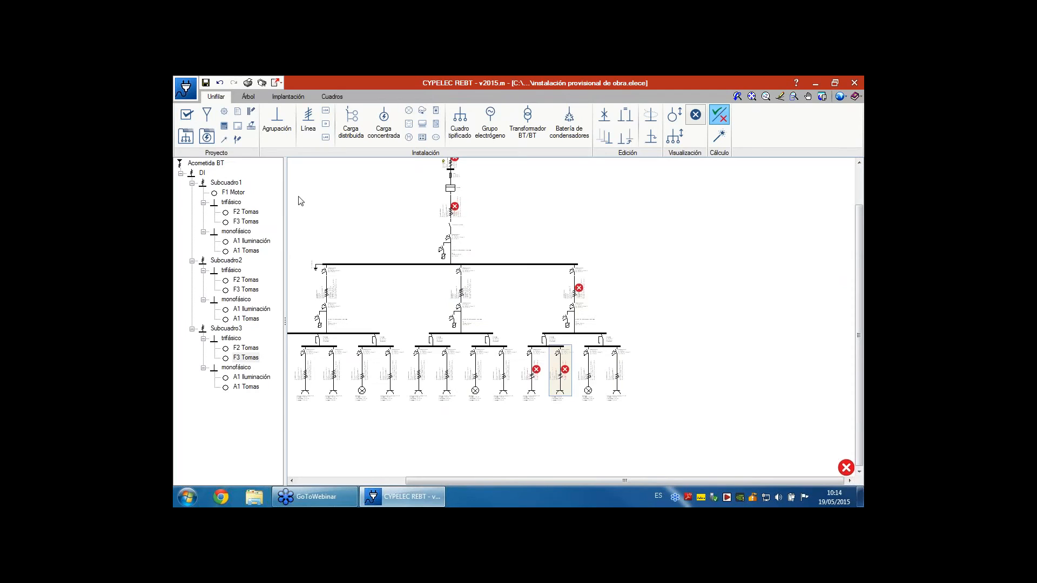
scroll(535, 391, up, 1)
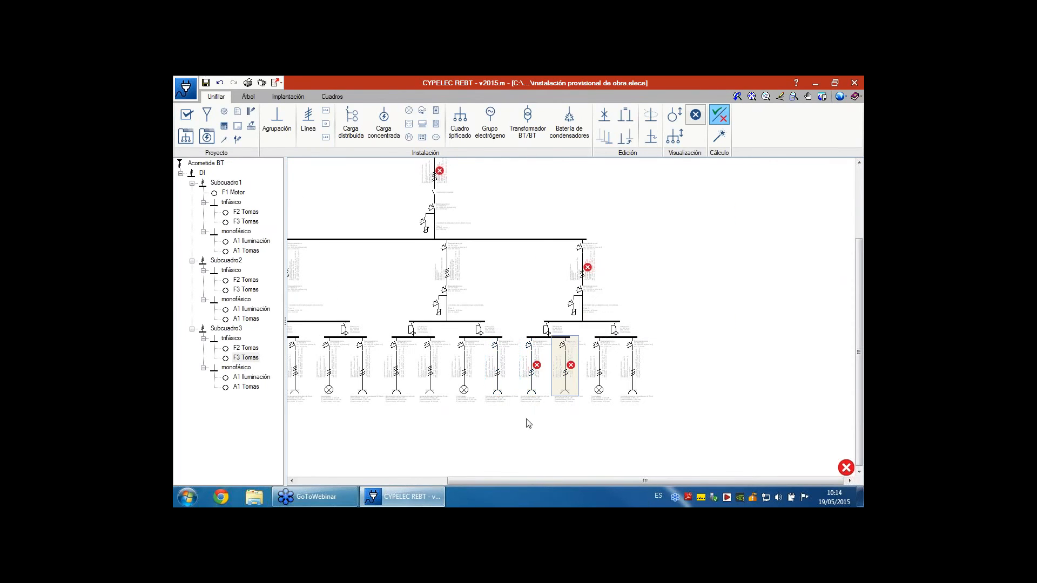
Set the current calculation of the project to Por fases with phase order R S T and accept the configuration.
scroll(529, 423, up, 2)
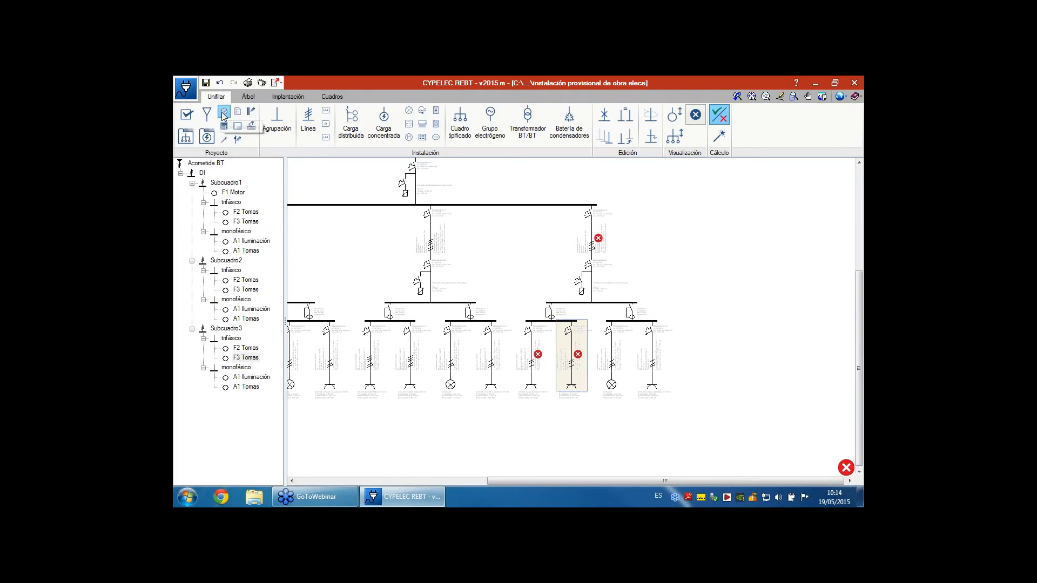
click(223, 114)
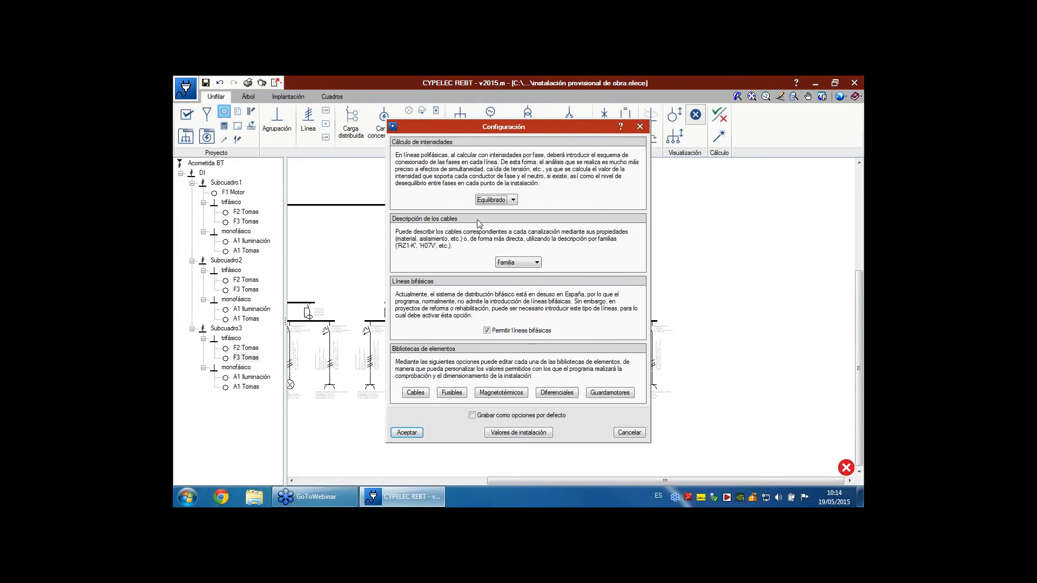
click(495, 200)
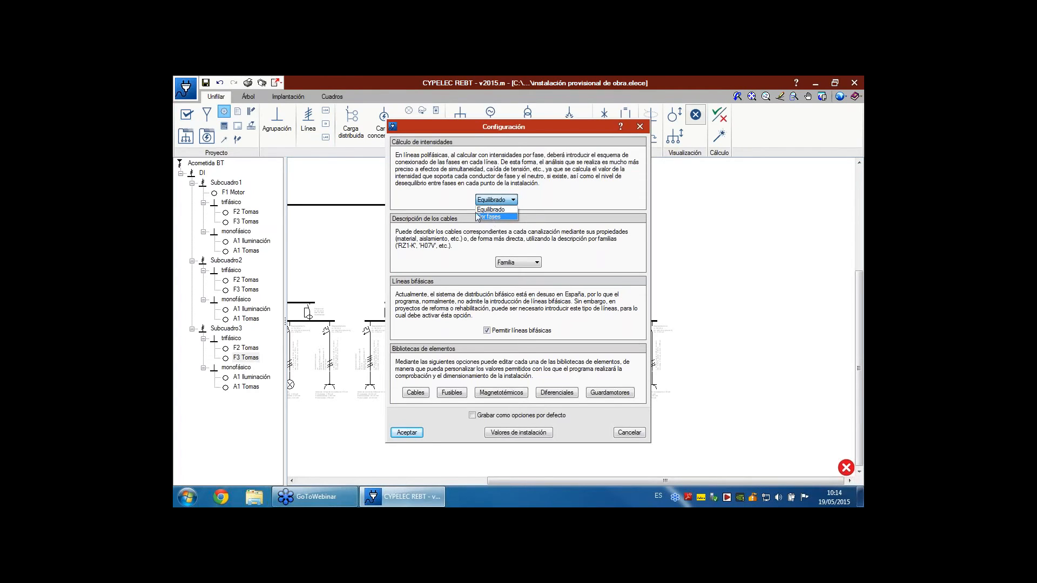
click(491, 217)
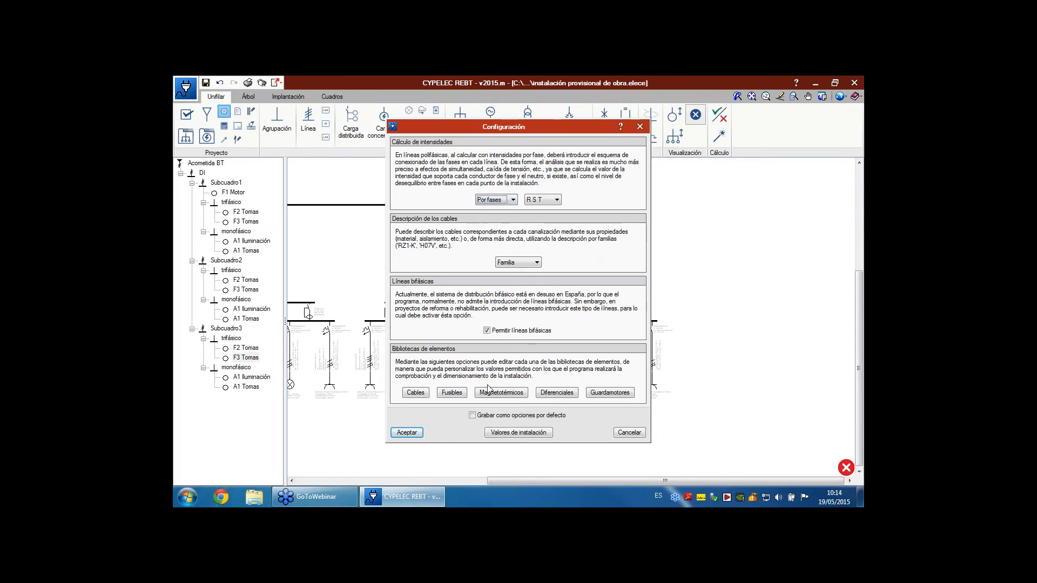
click(407, 433)
Inspect the polarity settings of circuit F2 under Subcuadro3 and close the circuit without changing it.
scroll(542, 424, up, 1)
scroll(496, 309, up, 3)
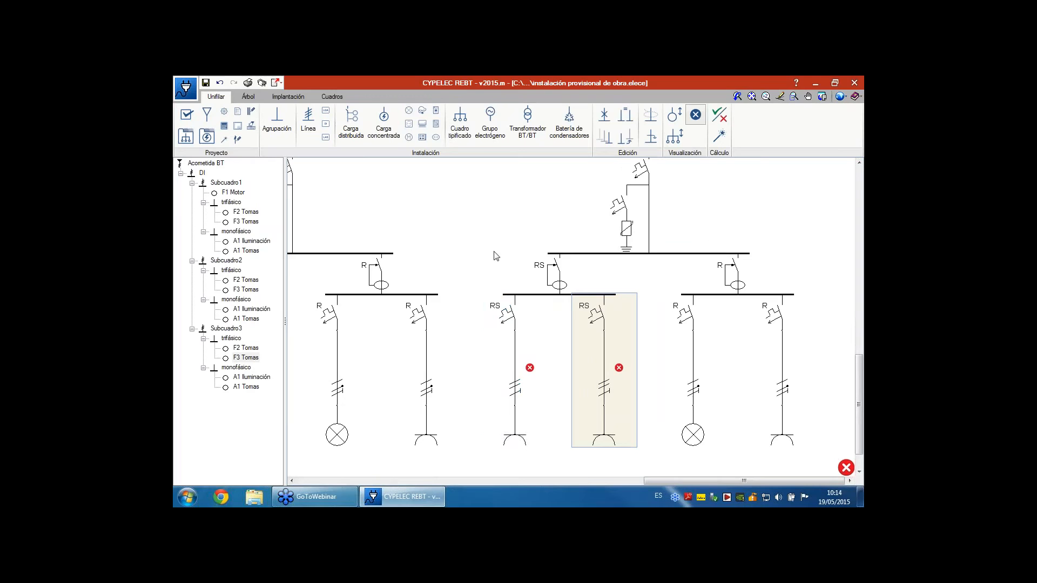
click(496, 309)
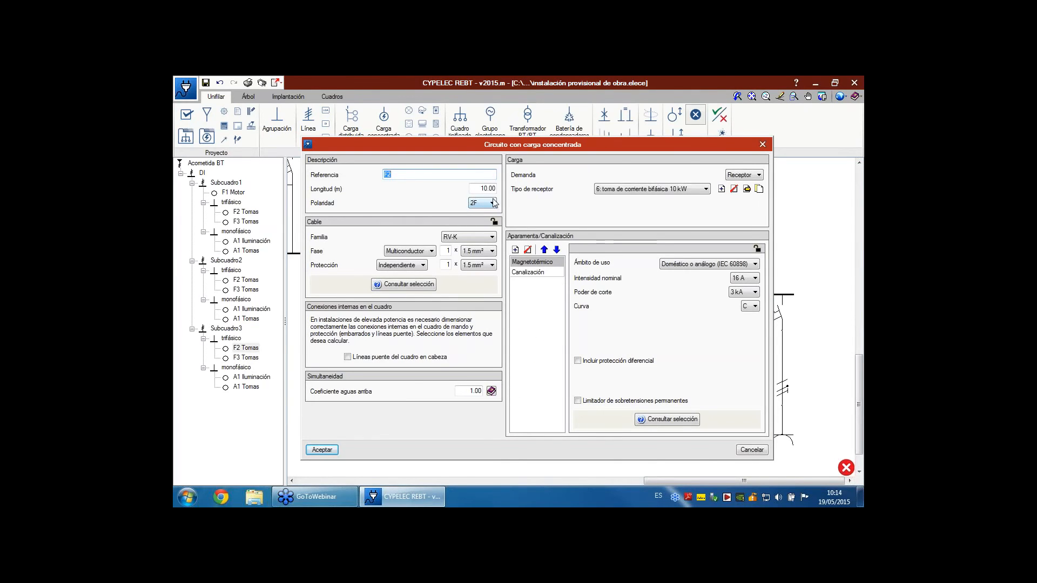
click(745, 448)
Set the phases of the 2F+N supply line of Subcuadro3 to TR and accept the line.
scroll(573, 283, down, 2)
middle_drag(577, 280, 546, 325)
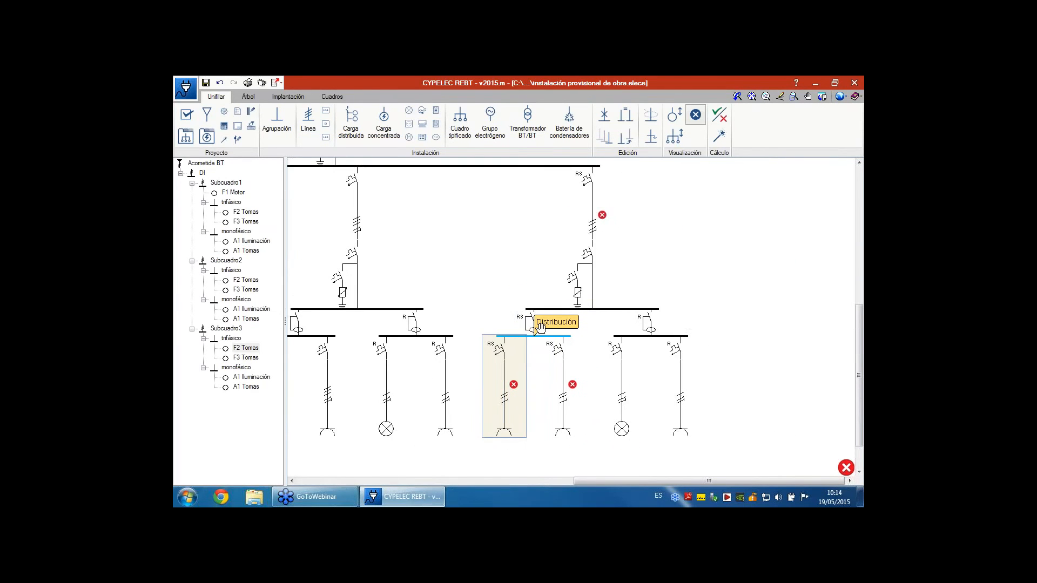
scroll(615, 216, down, 1)
middle_drag(625, 251, 609, 280)
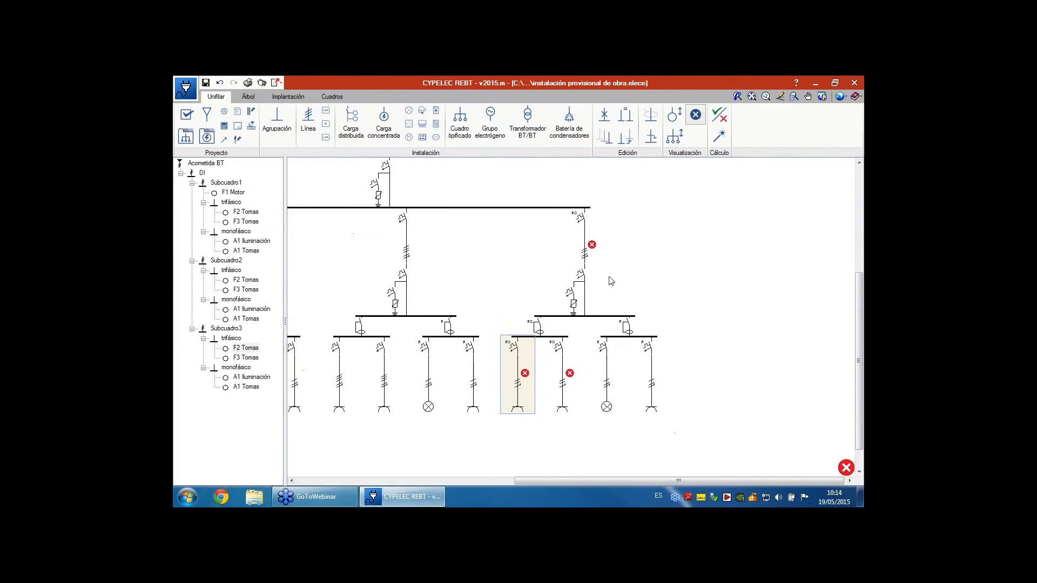
middle_drag(528, 364, 510, 375)
scroll(516, 371, up, 1)
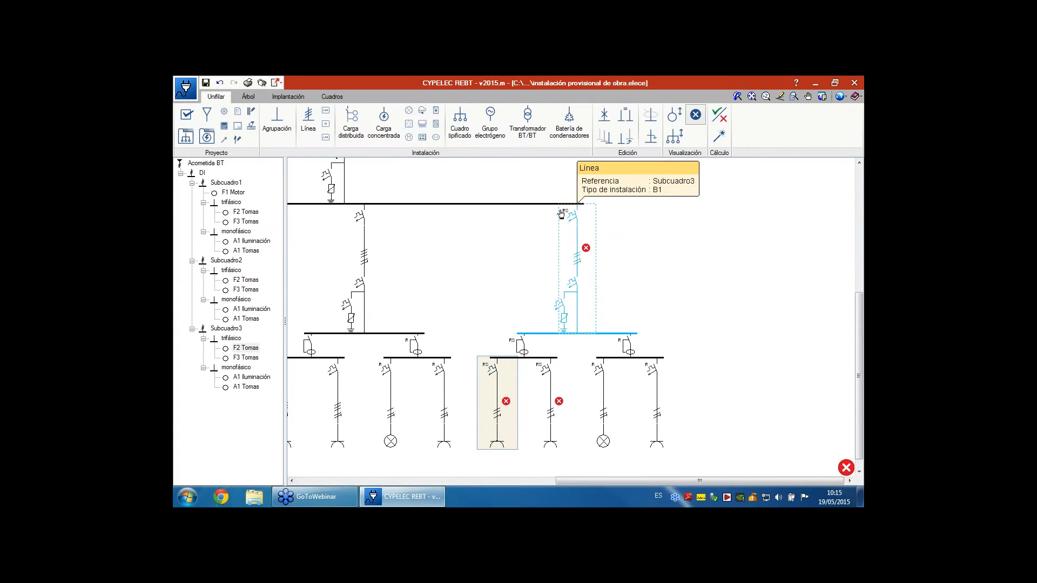
middle_drag(561, 213, 562, 251)
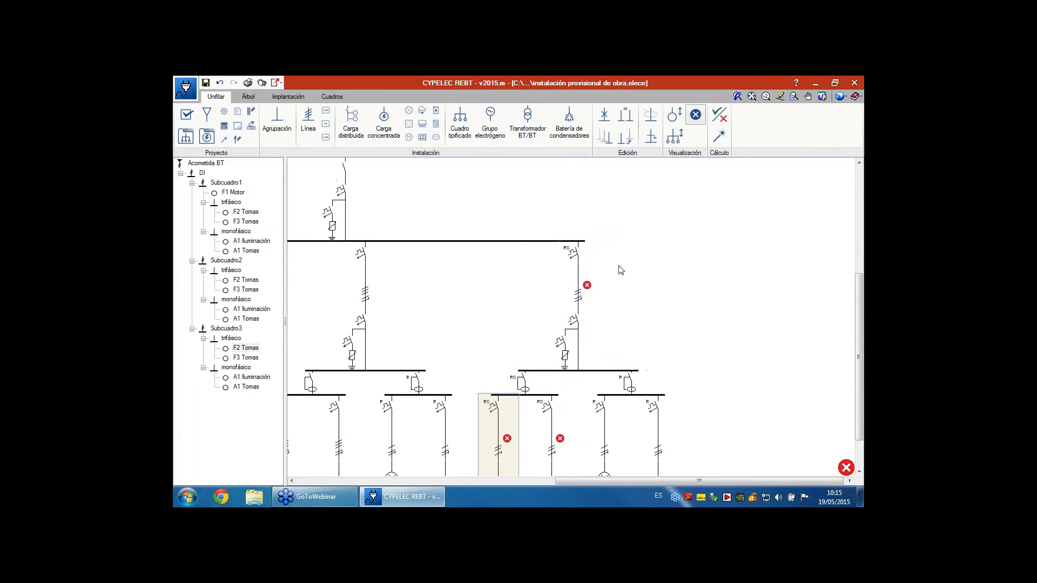
click(594, 271)
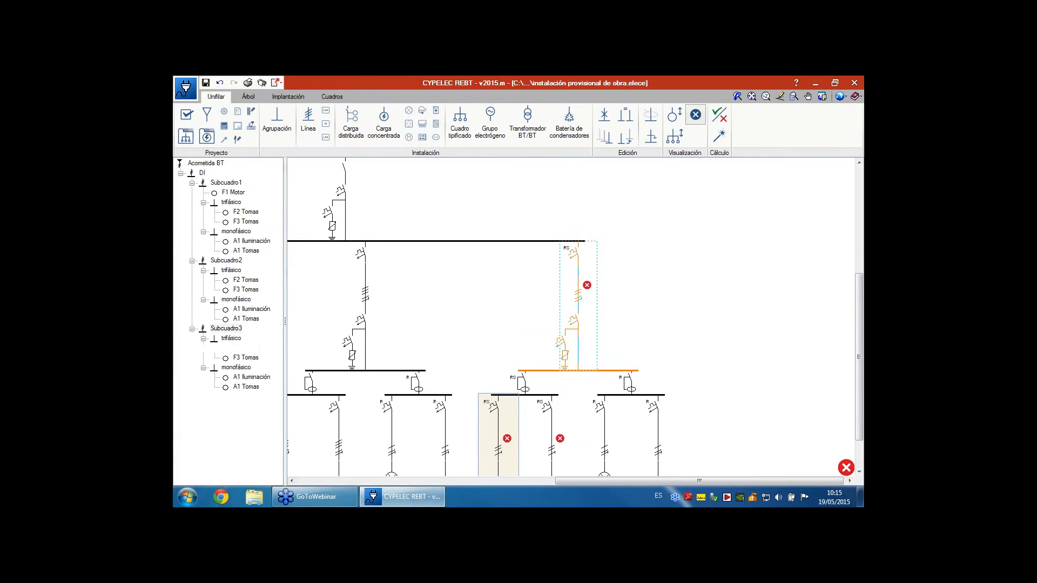
click(522, 200)
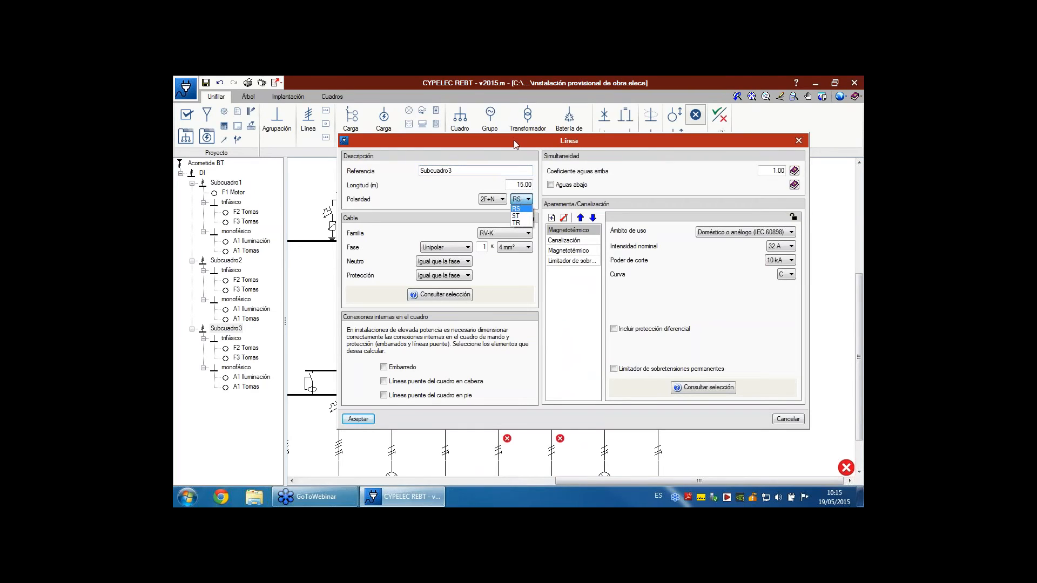
click(508, 160)
click(529, 199)
click(520, 218)
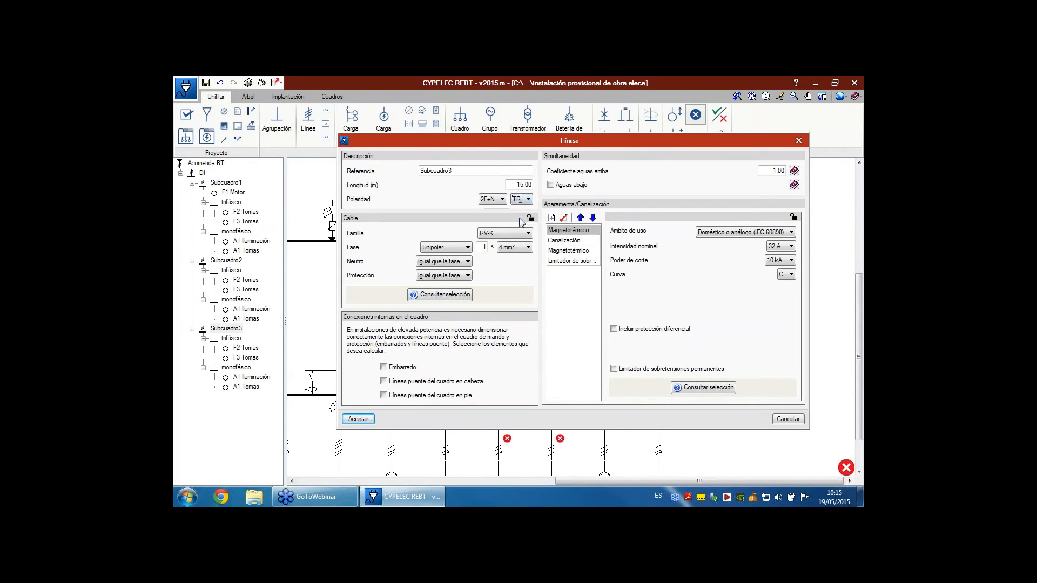
click(358, 420)
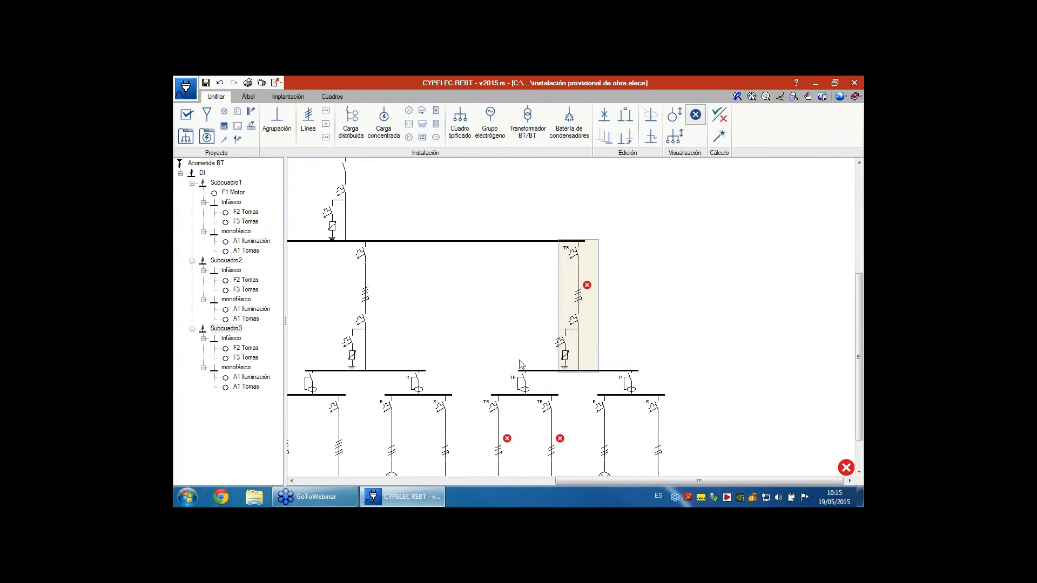
Calculate the installation and examine the results and phase currents of circuits F2, F3 and A1 under Subcuadro3.
scroll(501, 406, up, 2)
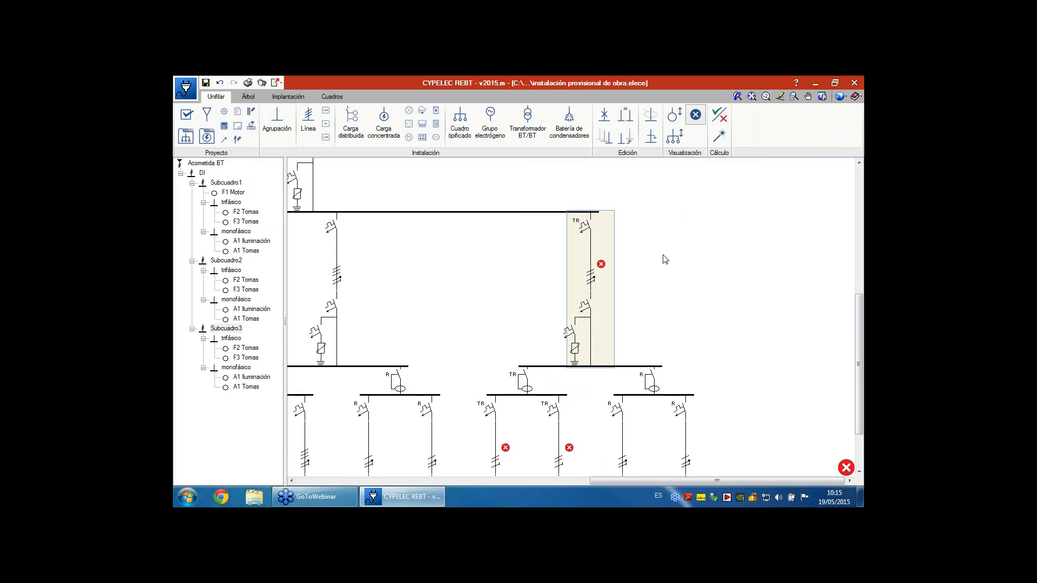
click(718, 116)
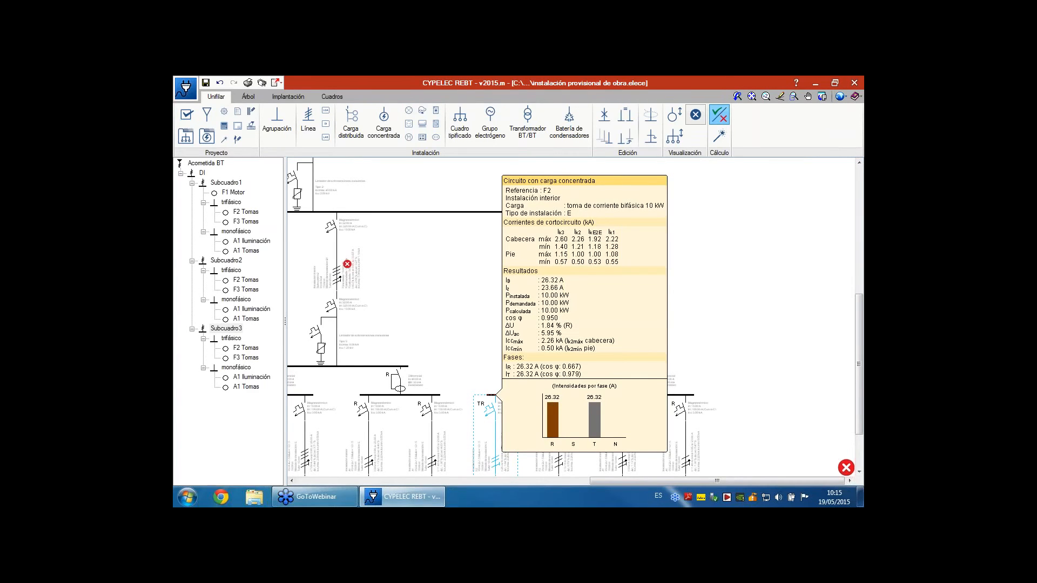
scroll(514, 421, down, 1)
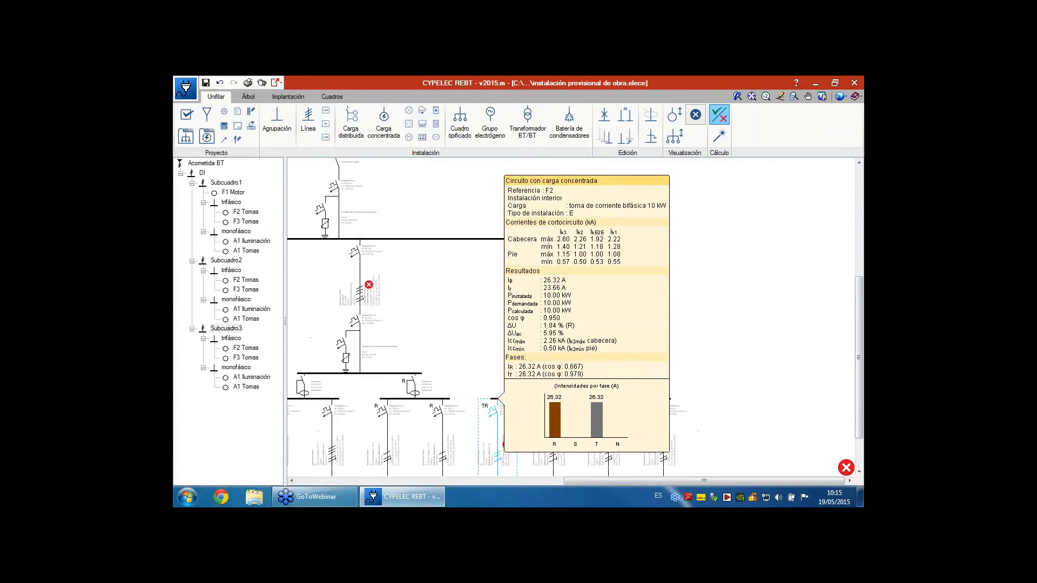
middle_drag(513, 422, 513, 375)
mouse_move(539, 390)
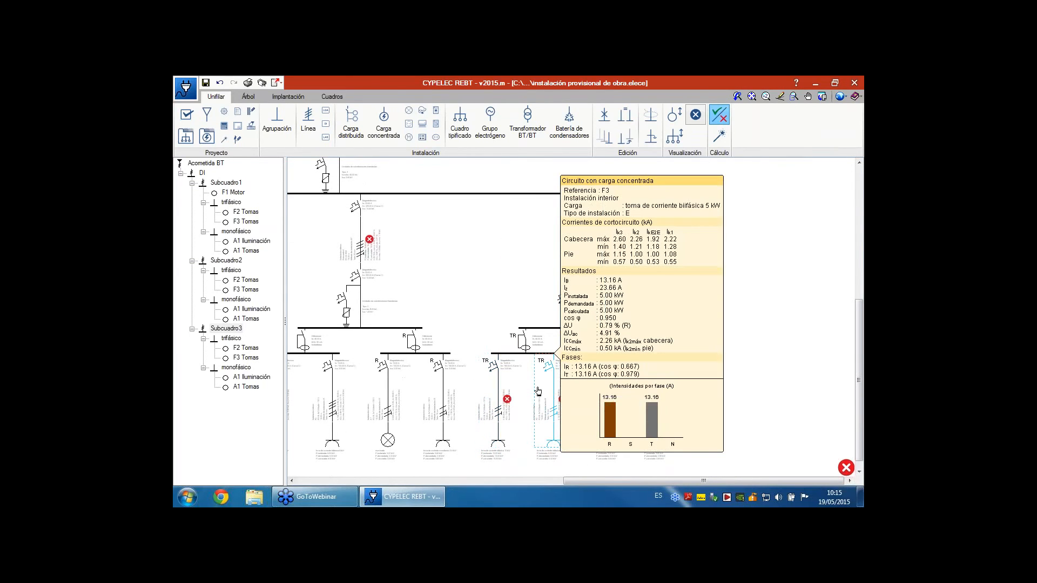
mouse_move(590, 393)
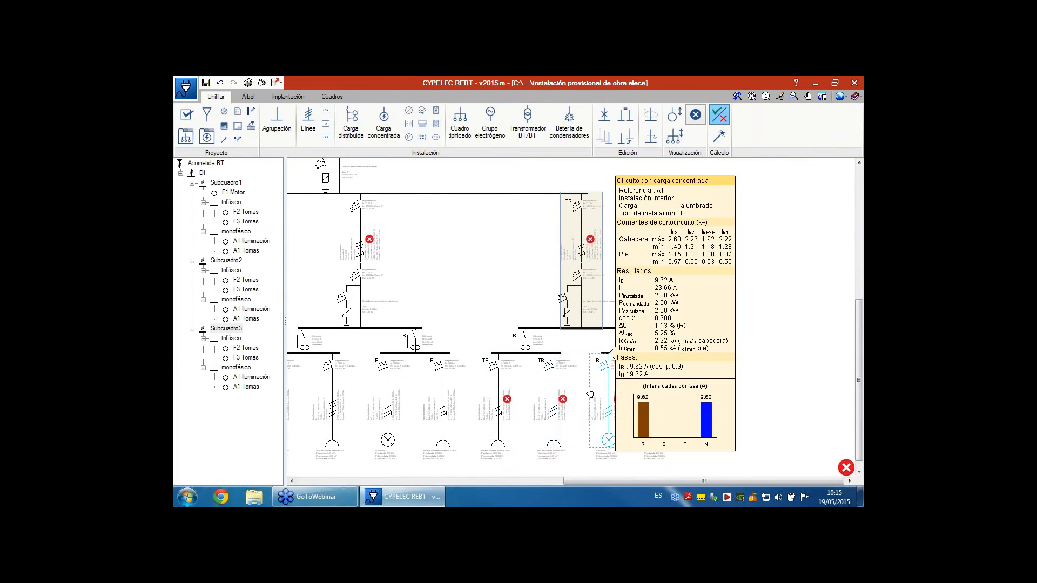
mouse_move(651, 401)
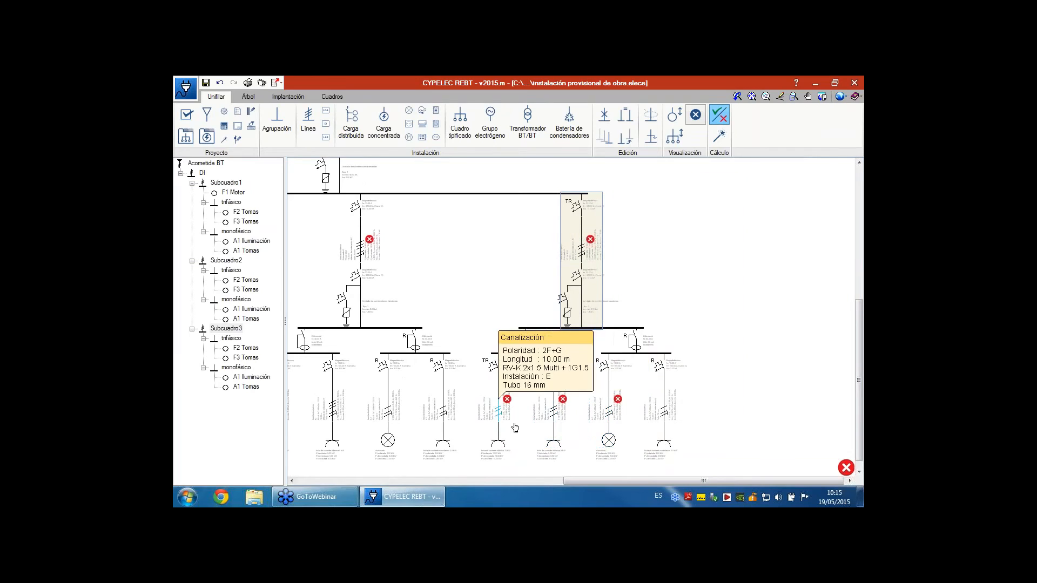
Save the current job and open the example "local público pequeño" from the CYPELEC REBT examples.
scroll(686, 267, down, 1)
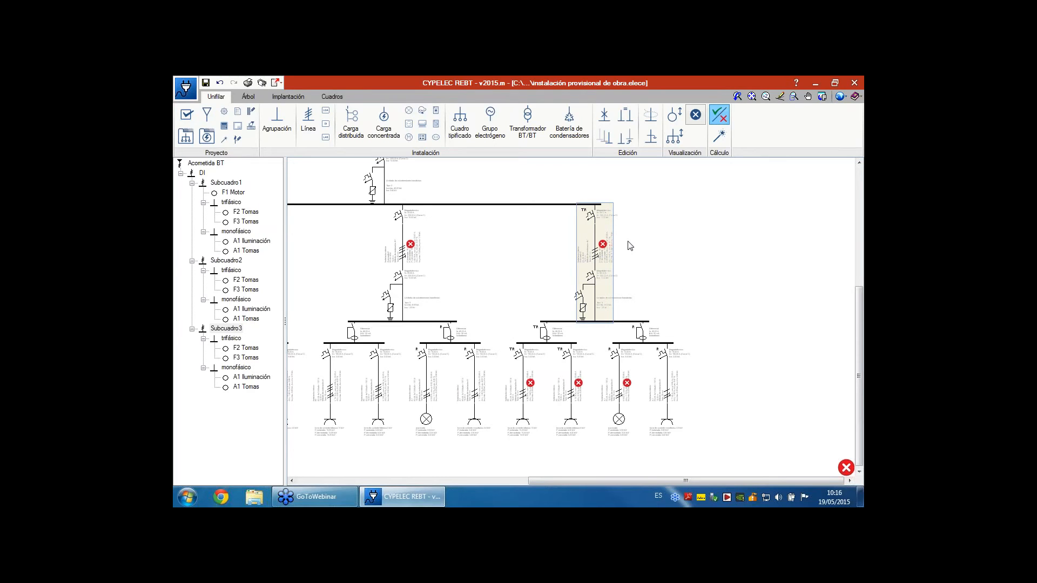
scroll(650, 249, down, 1)
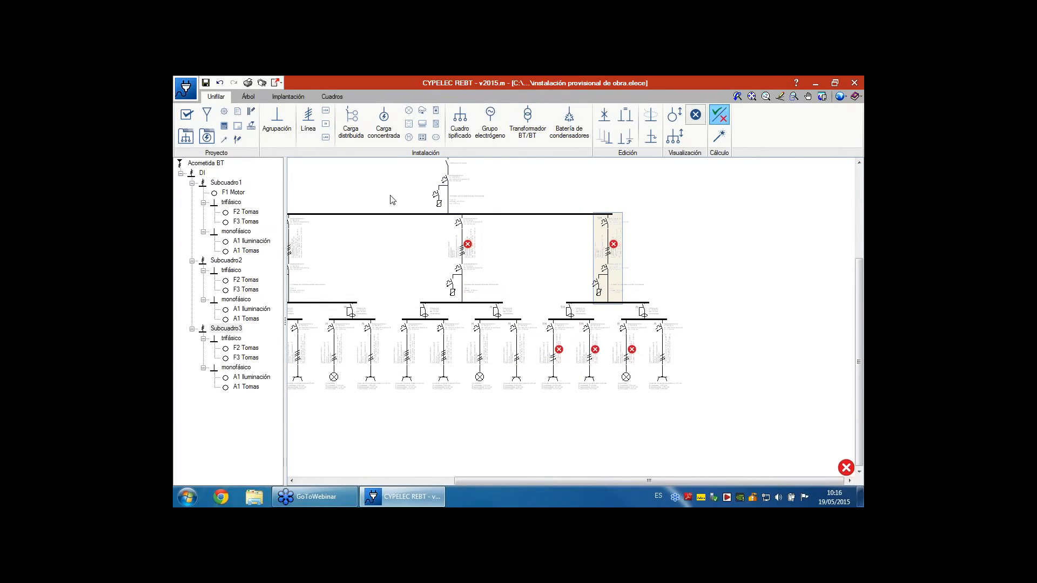
scroll(413, 273, down, 1)
scroll(414, 274, down, 2)
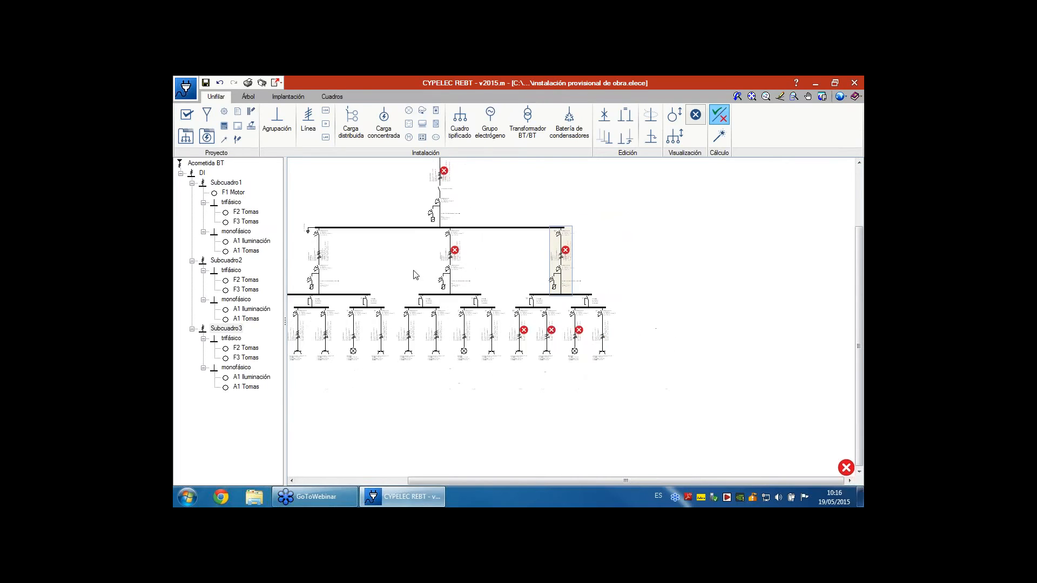
click(184, 93)
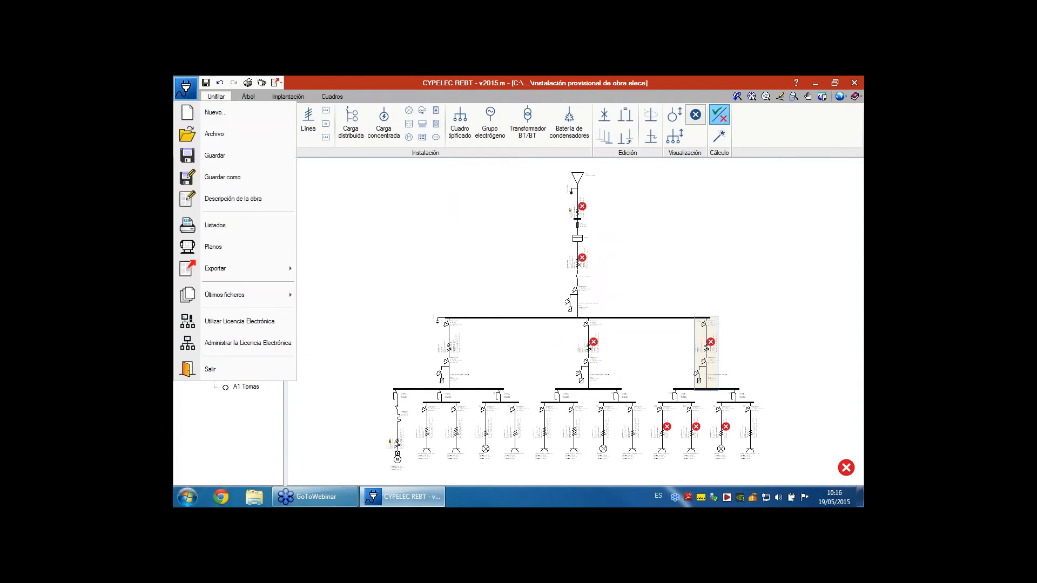
click(213, 132)
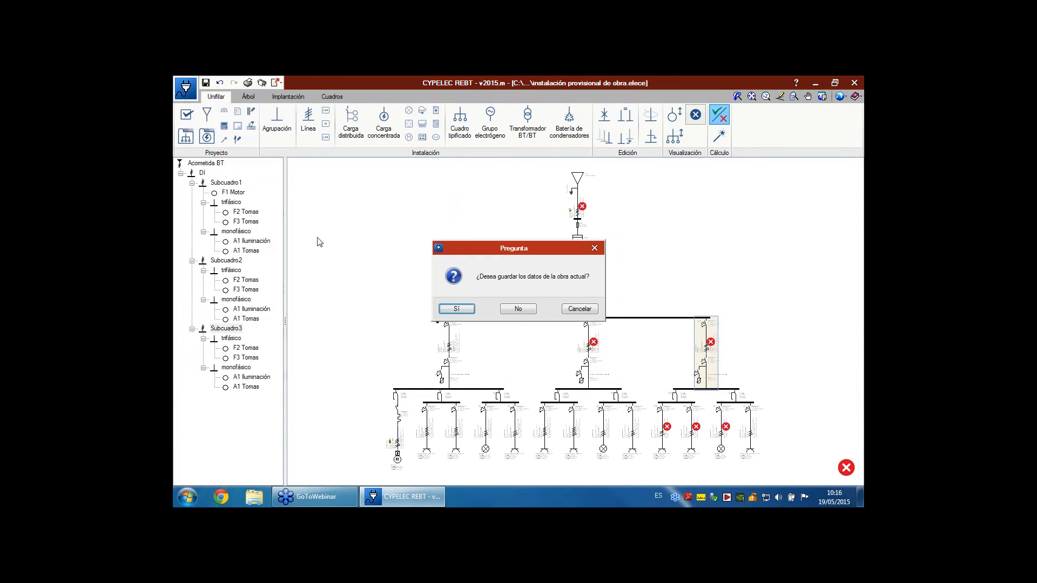
click(457, 309)
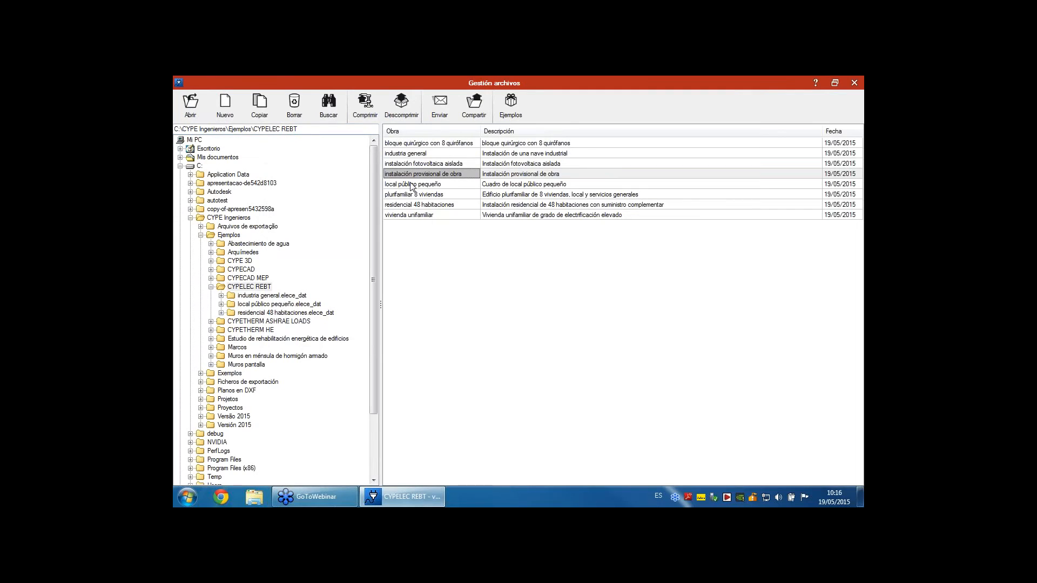
double_click(411, 184)
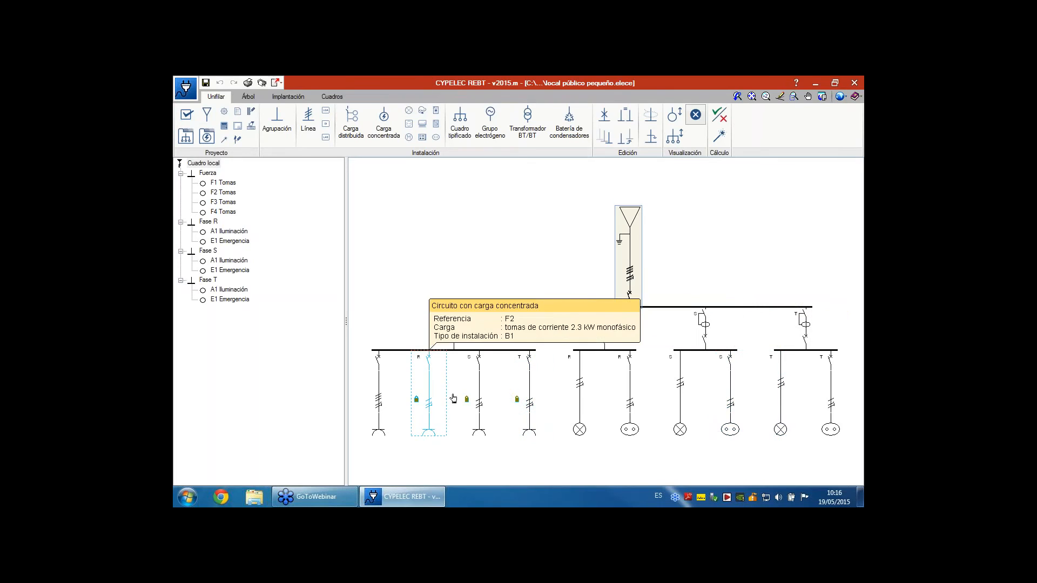
Display the floor plan layout of the premises and look over the available installation elements.
scroll(507, 369, up, 1)
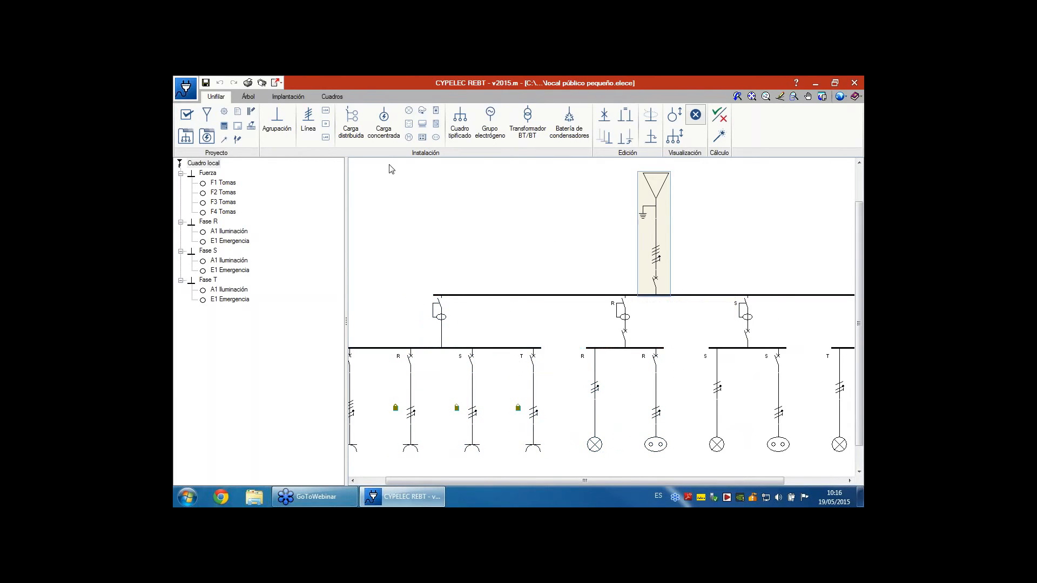
click(291, 99)
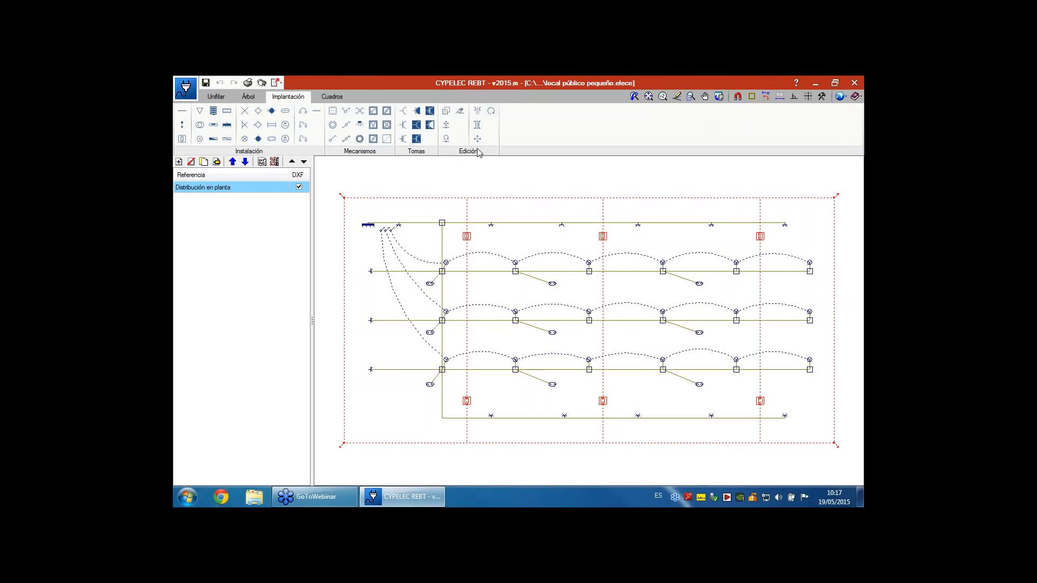
click(258, 125)
click(272, 125)
click(302, 126)
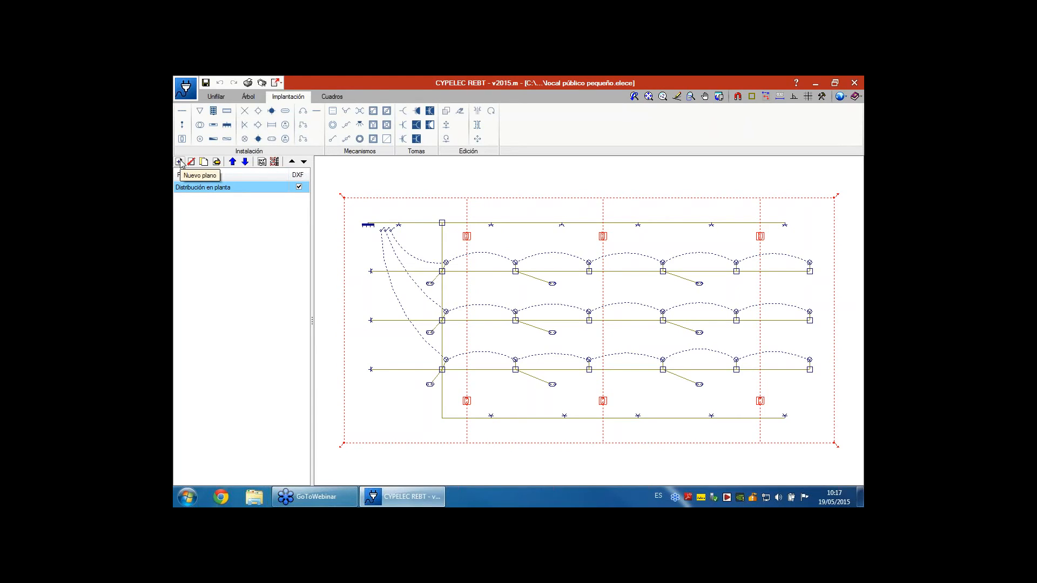
Create a new plan with the reference "gggg".
click(180, 162)
text(gggg)
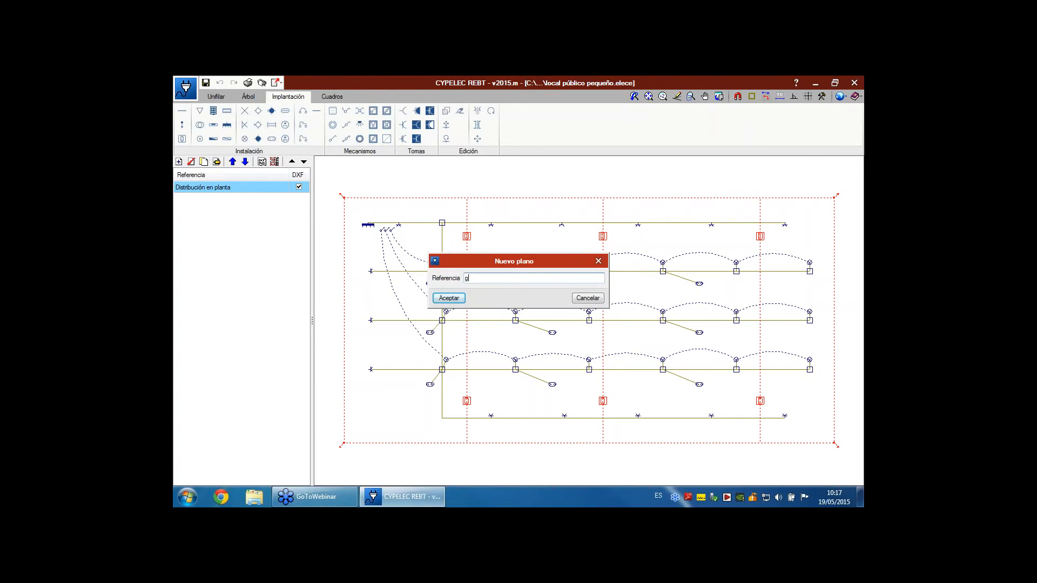
click(449, 298)
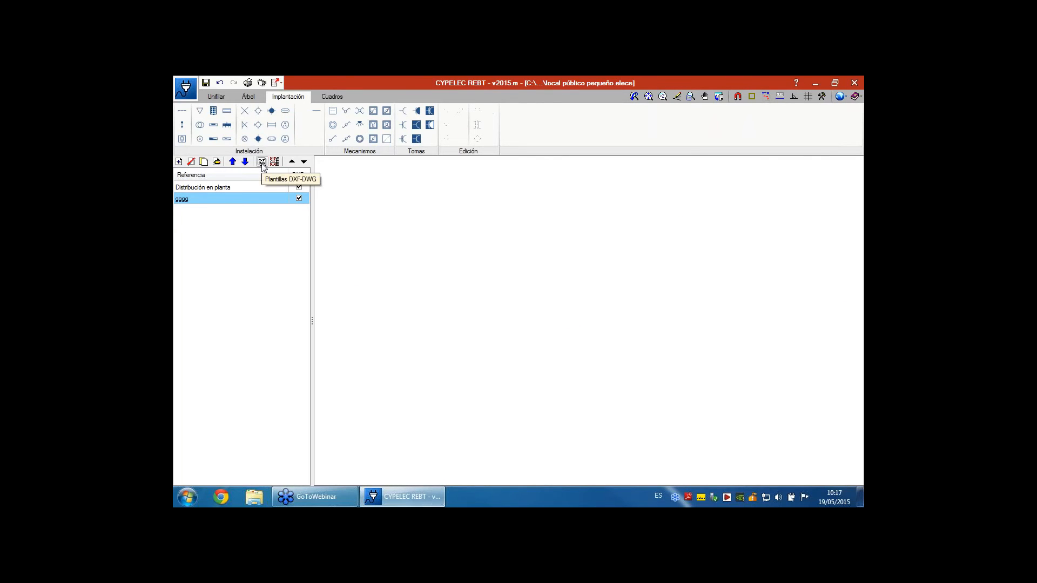
Import the drawing "Planta baja" from the Documents library as a DXF-DWG template with all its layers selected.
click(262, 162)
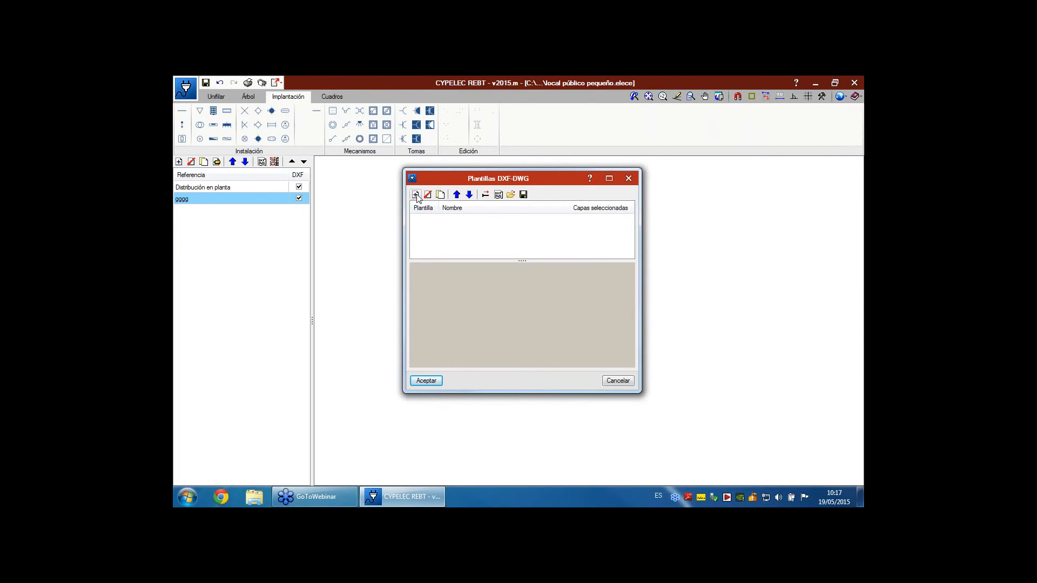
click(416, 195)
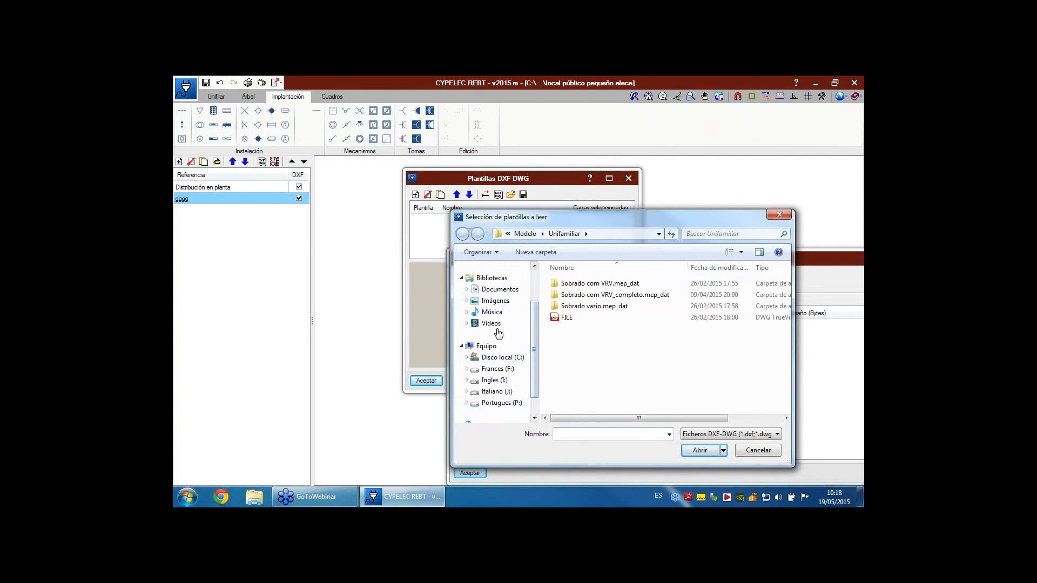
click(498, 289)
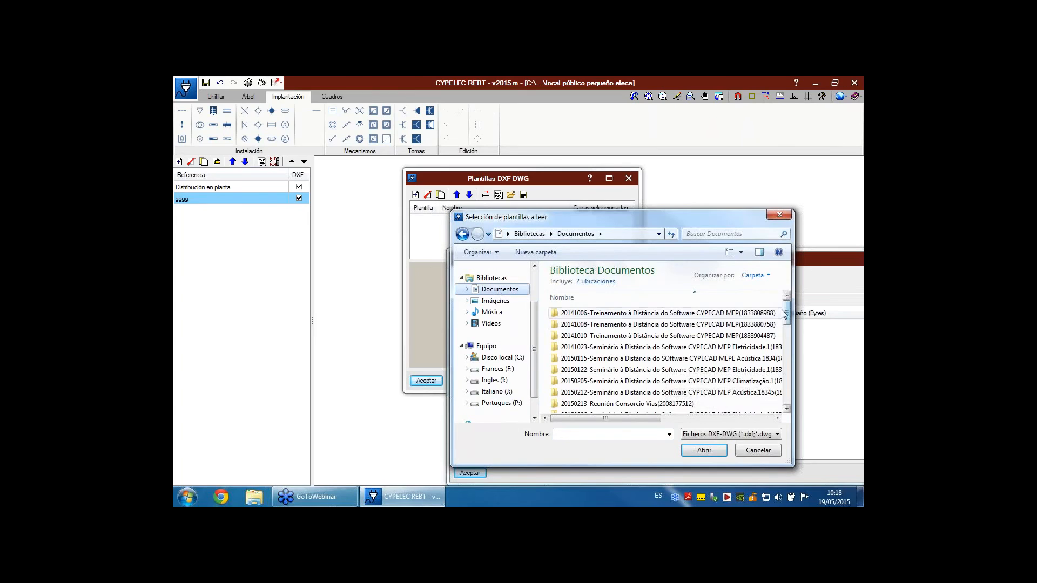
drag(785, 314, 787, 377)
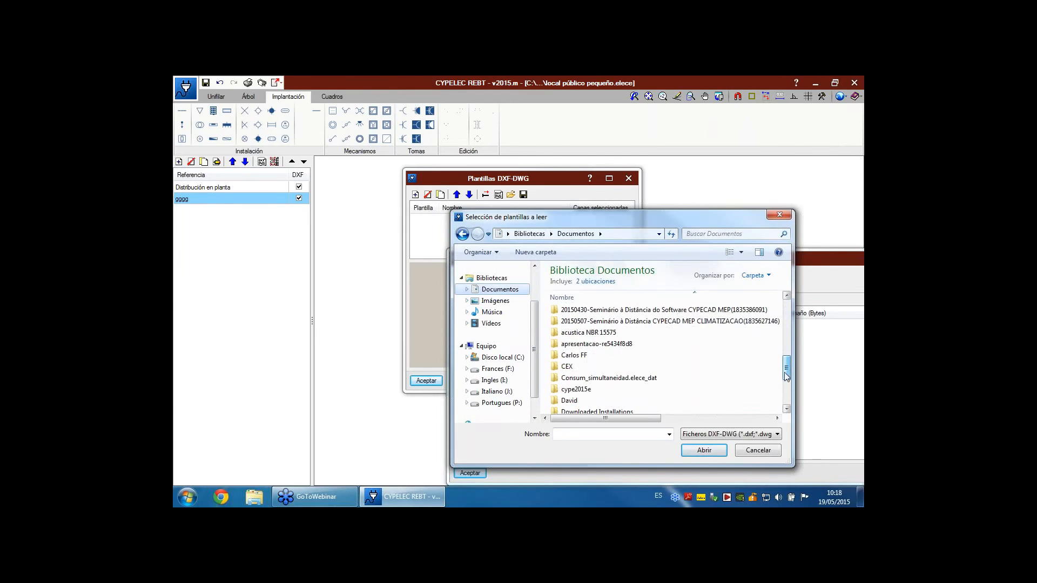
double_click(573, 402)
click(573, 316)
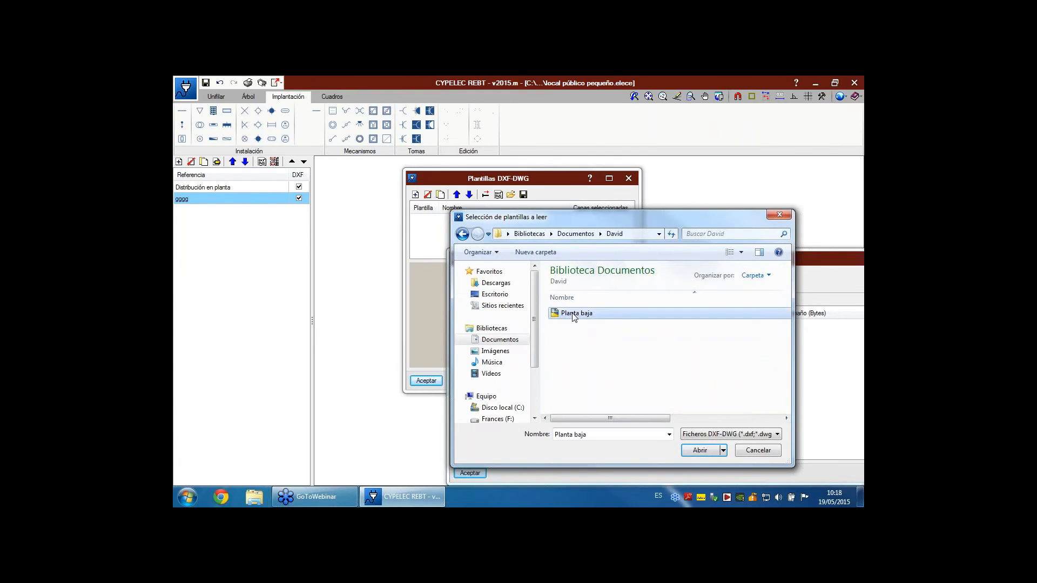
click(712, 450)
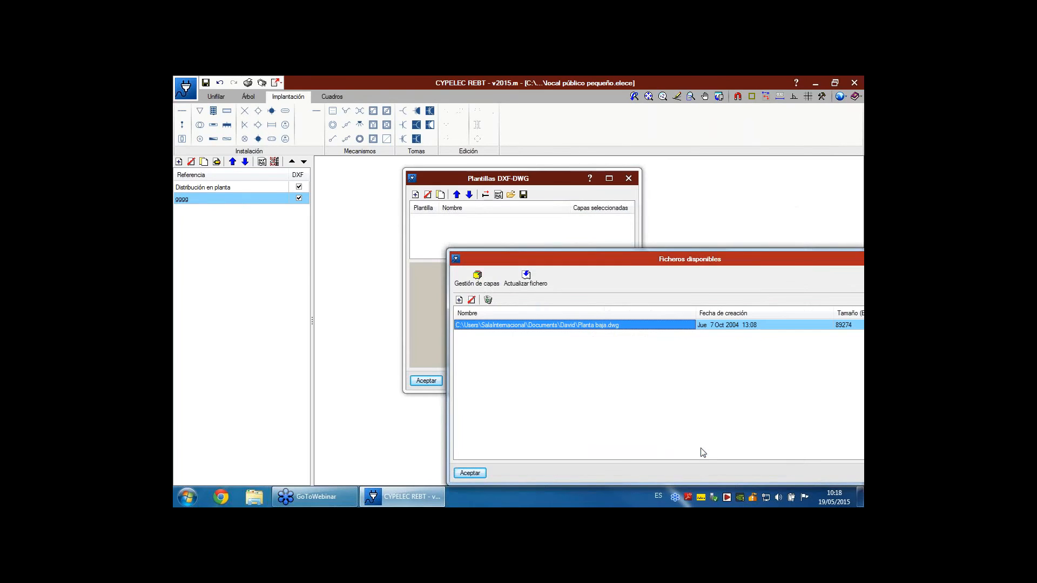
click(469, 474)
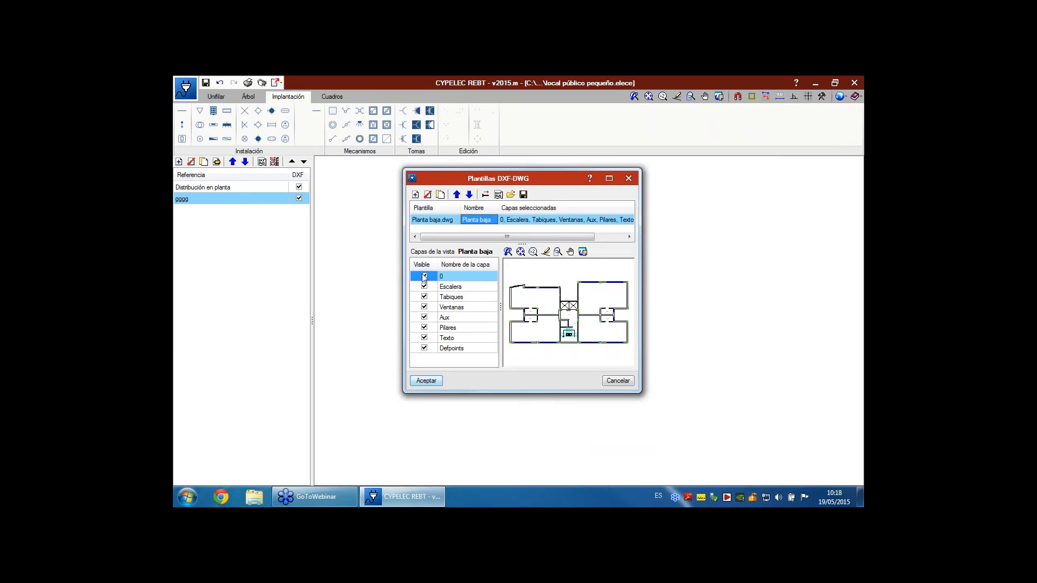
click(427, 380)
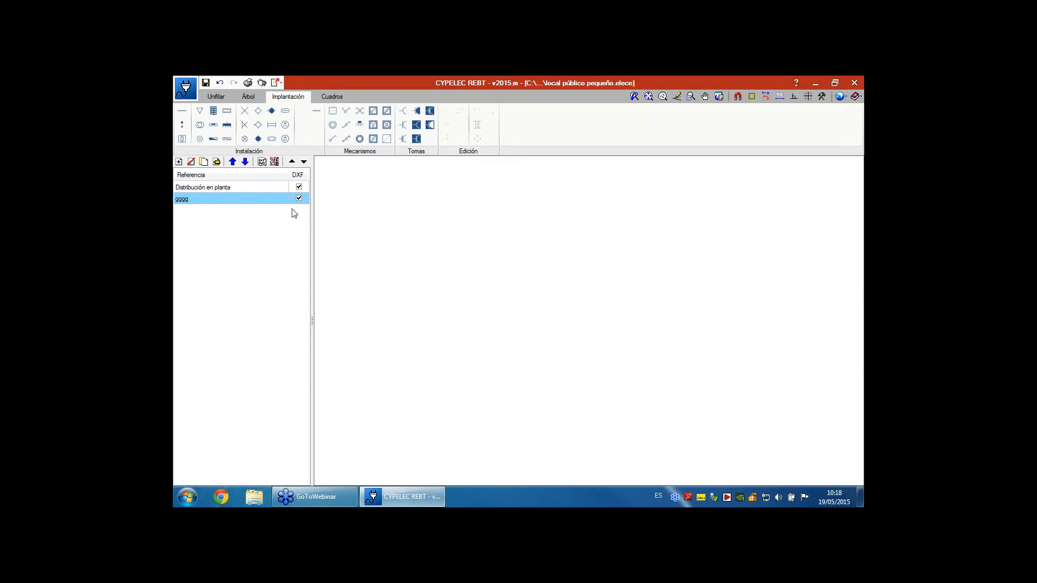
Make the "Planta baja" template visible on plan gggg and fit the whole floor plan in view.
click(274, 162)
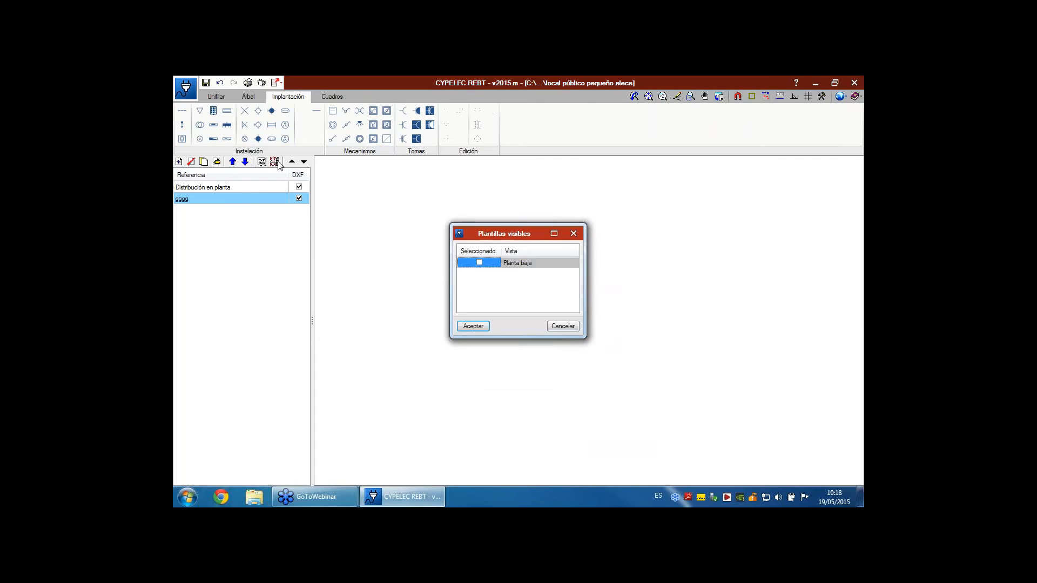
click(479, 262)
click(479, 327)
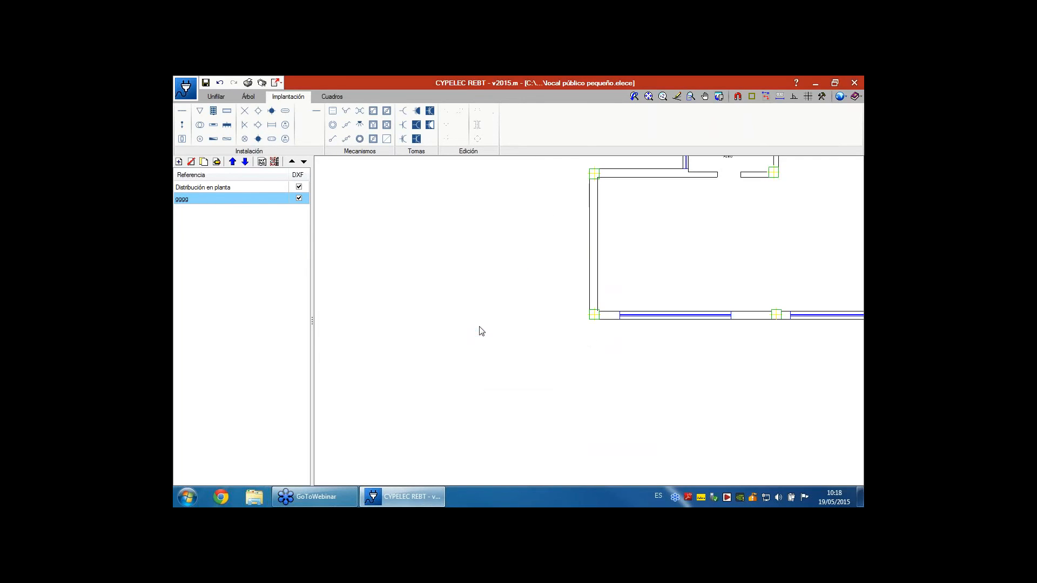
middle_click(512, 335)
middle_click(512, 335)
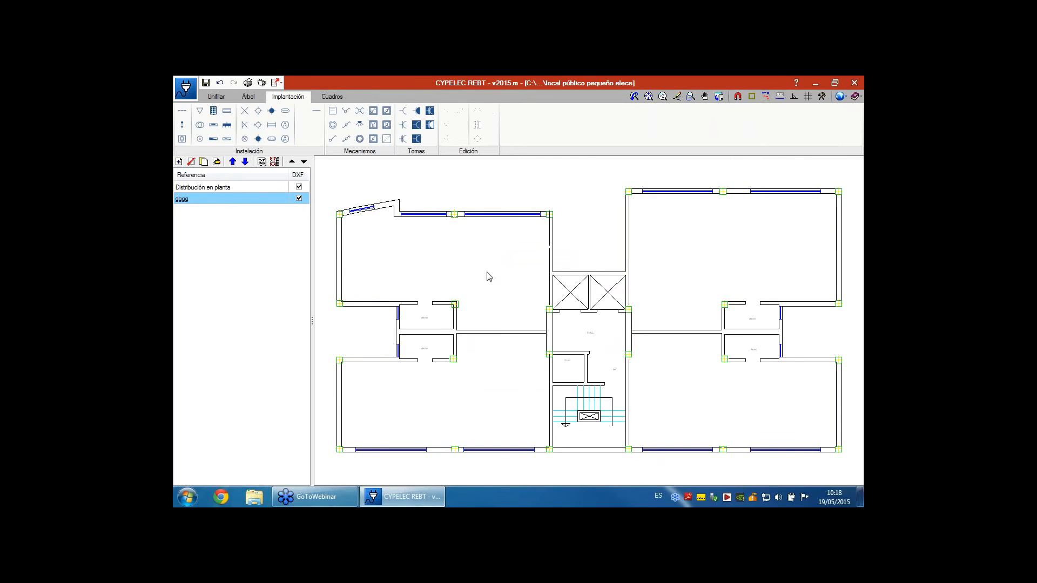
Place four sockets in the upper-left room: one beneath the wide window, two on the east wall and one near the lower wall.
click(403, 112)
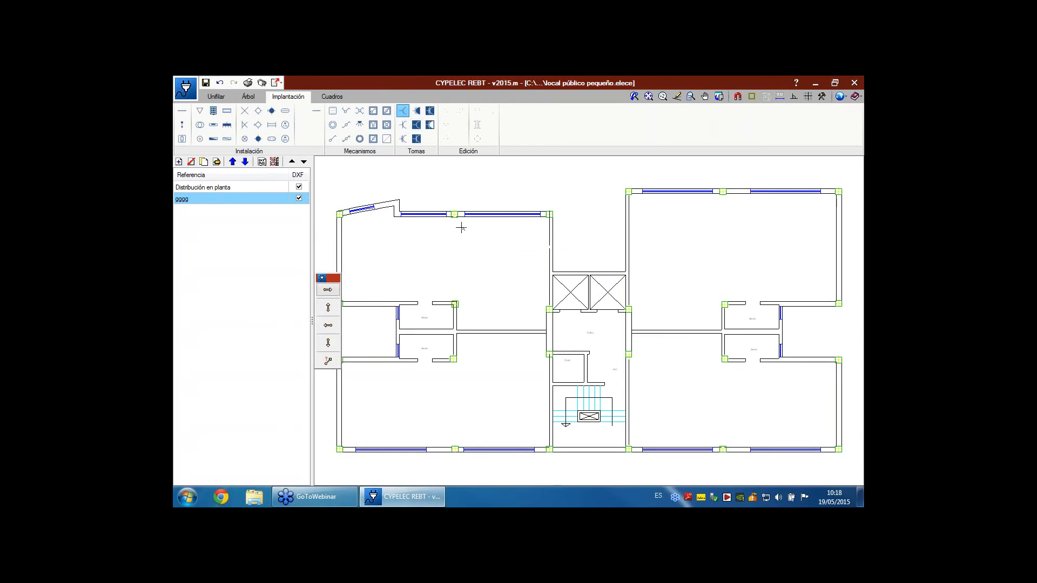
scroll(477, 226, up, 3)
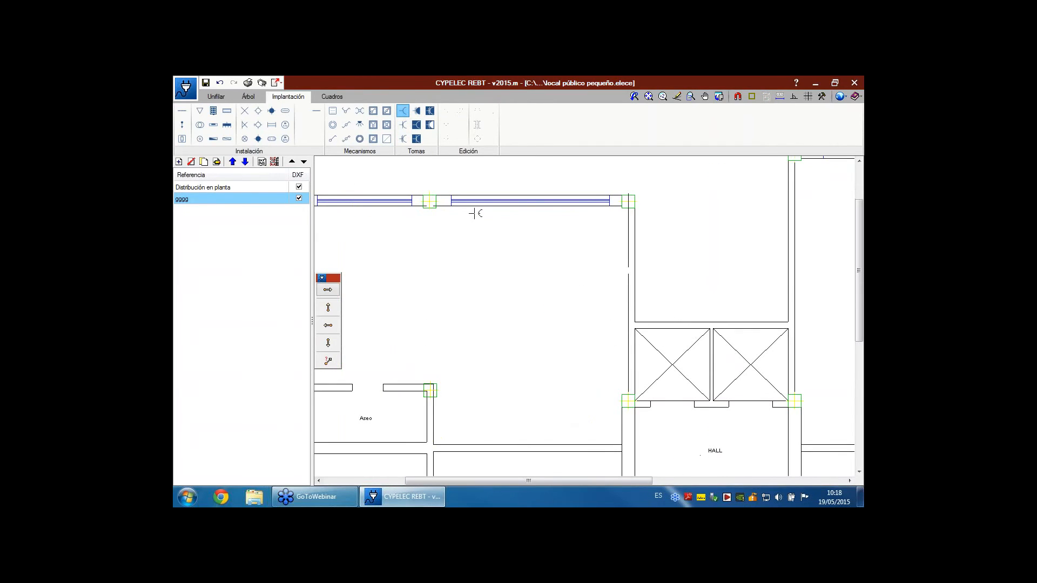
click(480, 215)
click(621, 261)
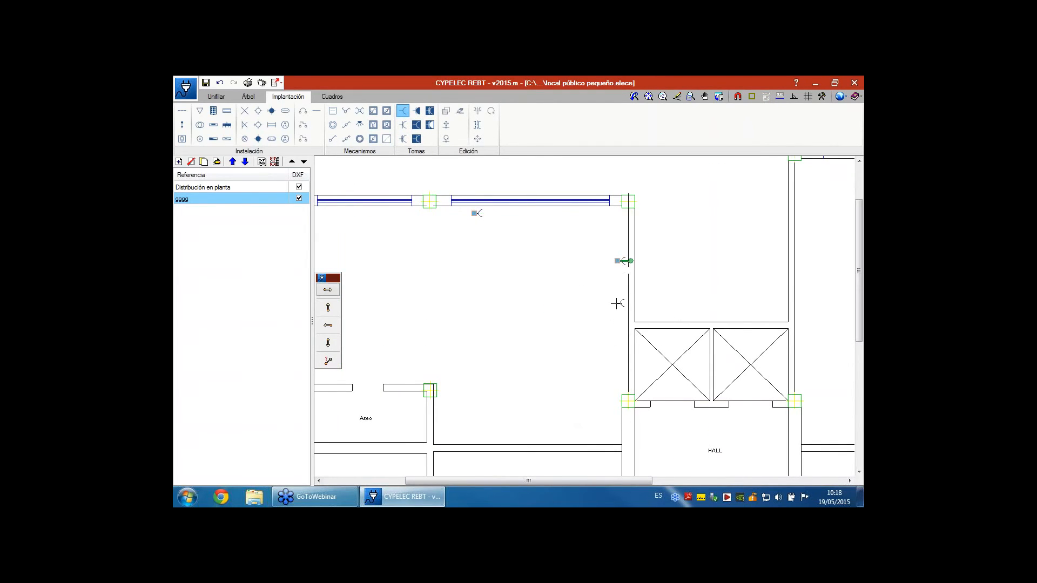
click(626, 379)
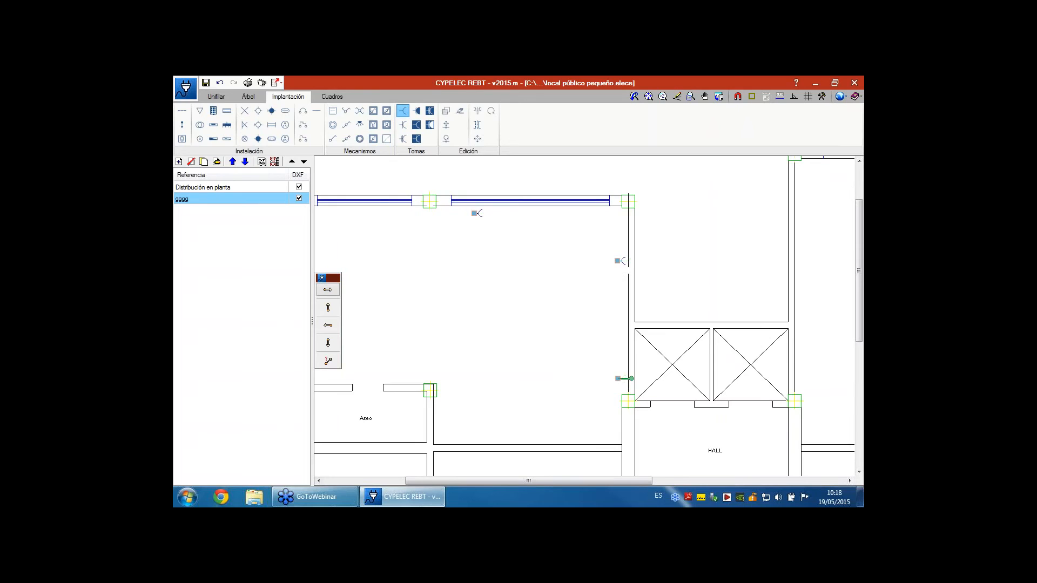
click(589, 439)
scroll(513, 369, down, 3)
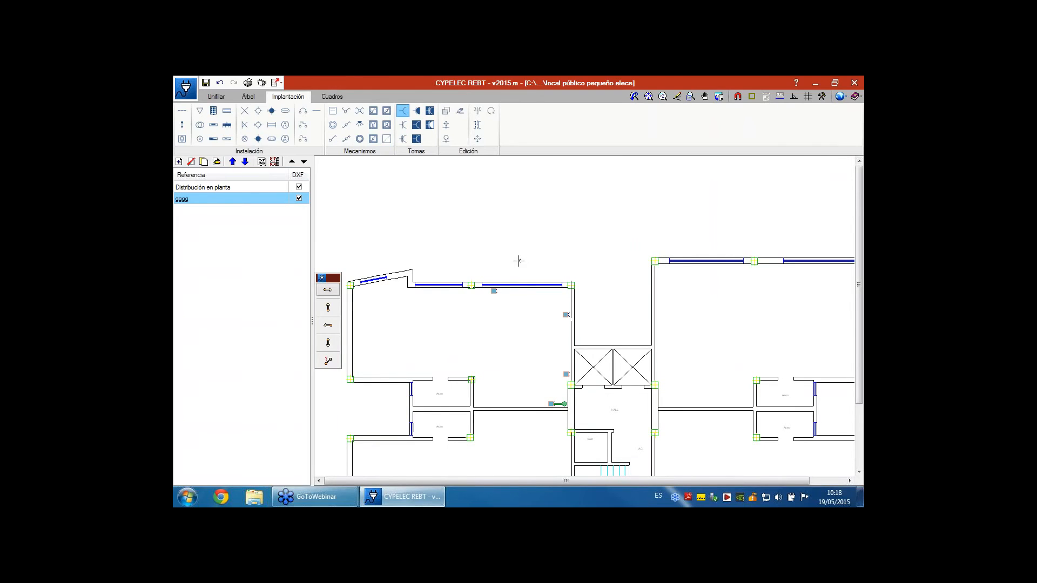
middle_drag(510, 317, 509, 287)
scroll(440, 273, up, 3)
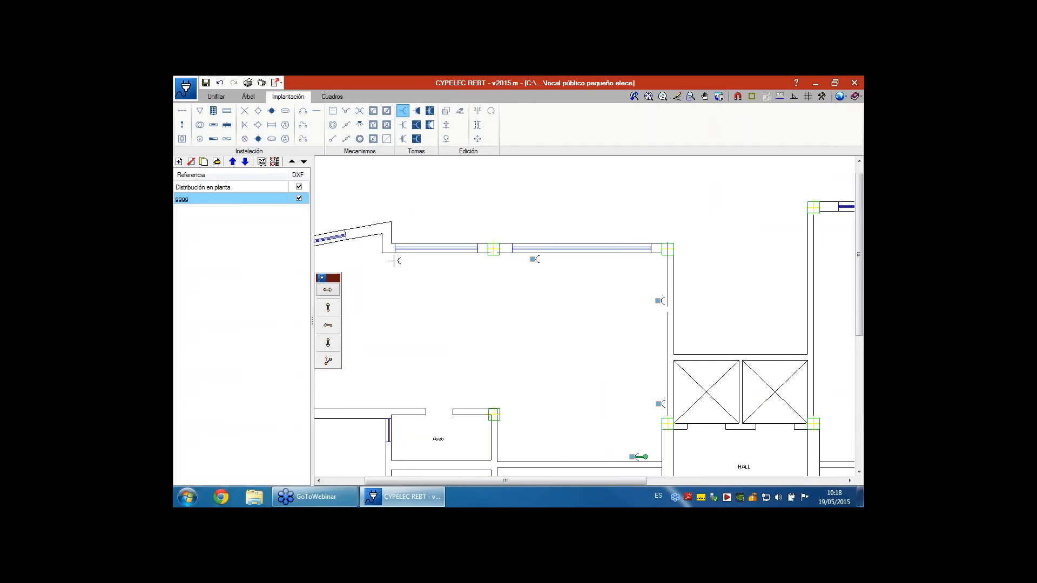
scroll(393, 261, up, 1)
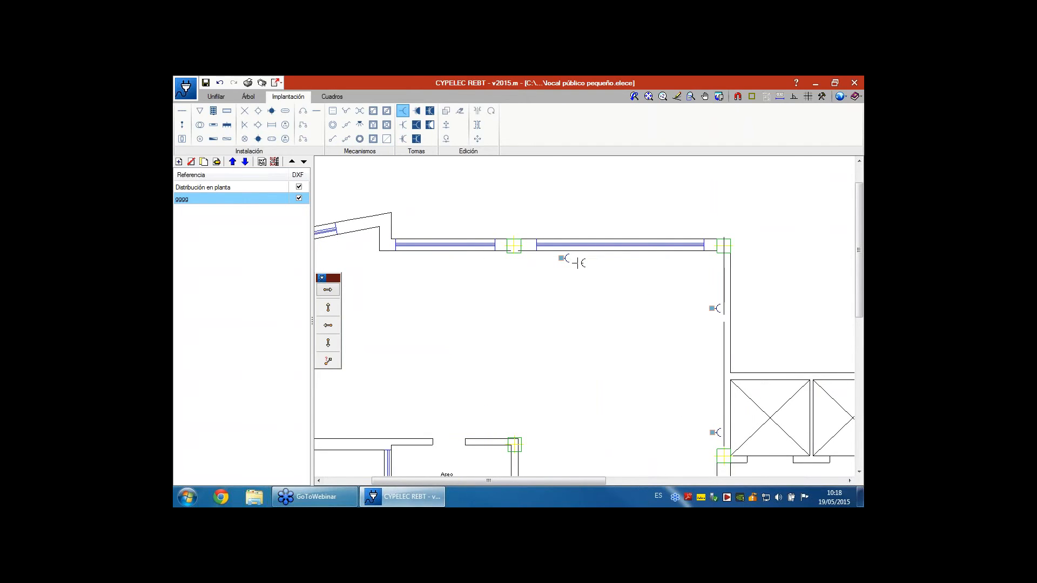
scroll(541, 280, down, 3)
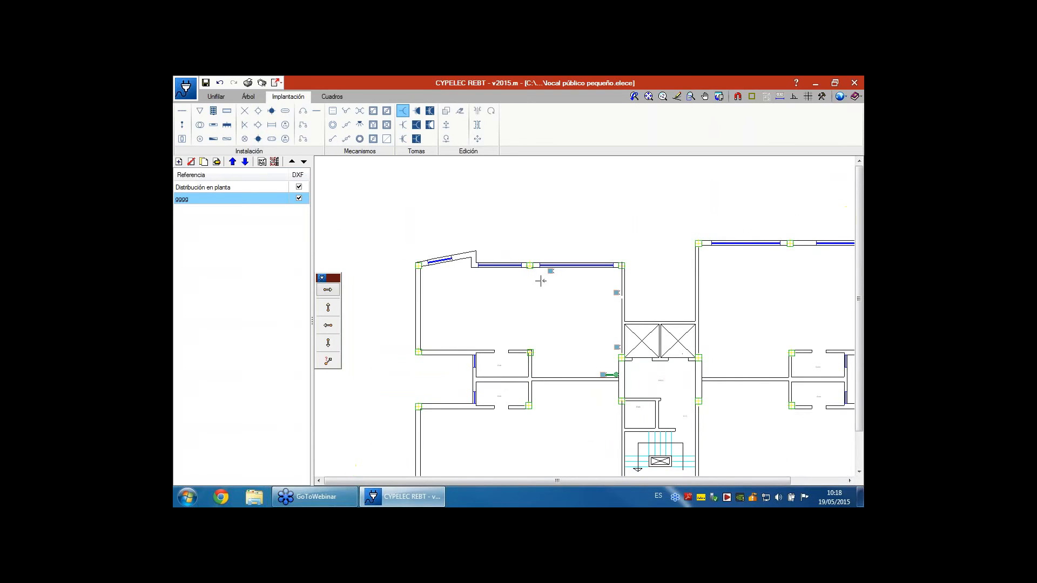
scroll(506, 261, up, 1)
scroll(507, 261, up, 1)
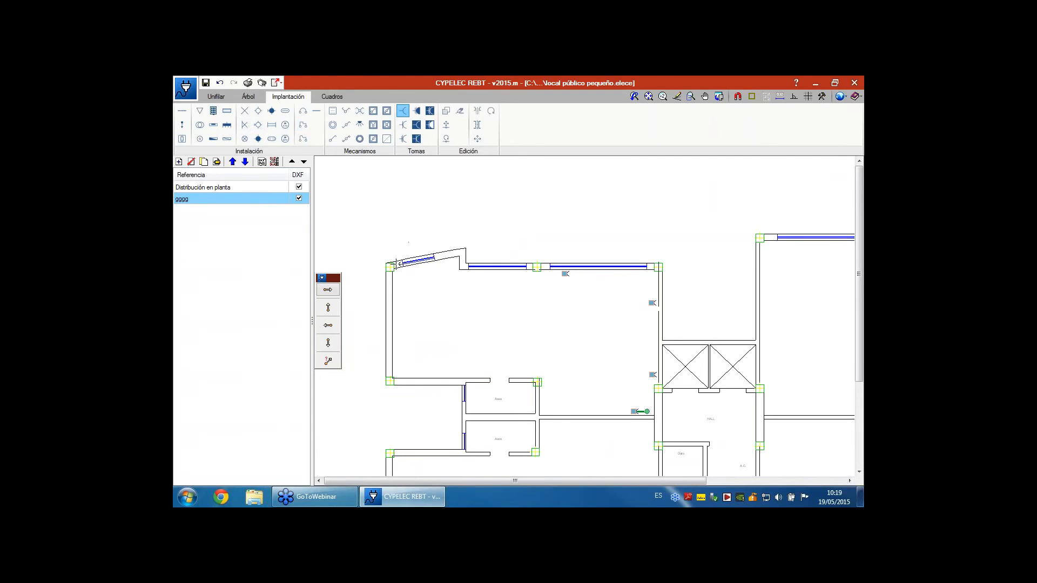
Place a distribution board near the upper-left corner of the same room, just below the slanted window.
click(224, 125)
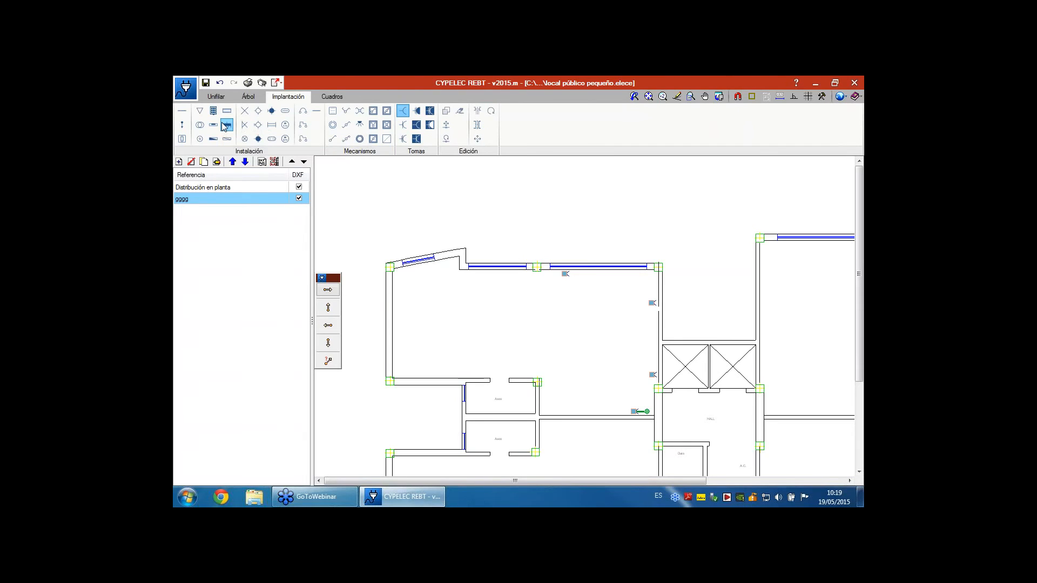
click(413, 277)
scroll(433, 287, up, 2)
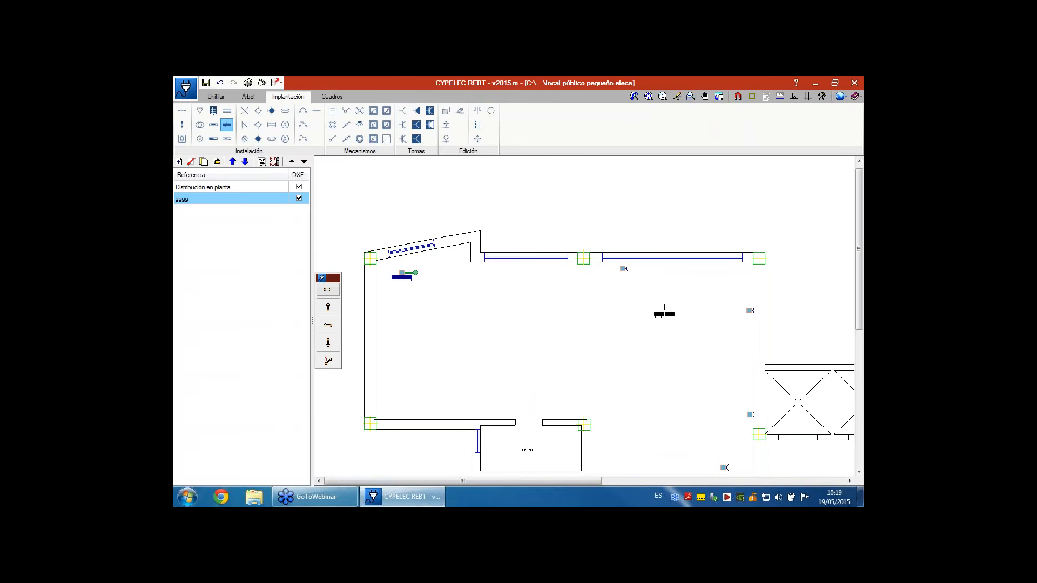
scroll(655, 311, down, 1)
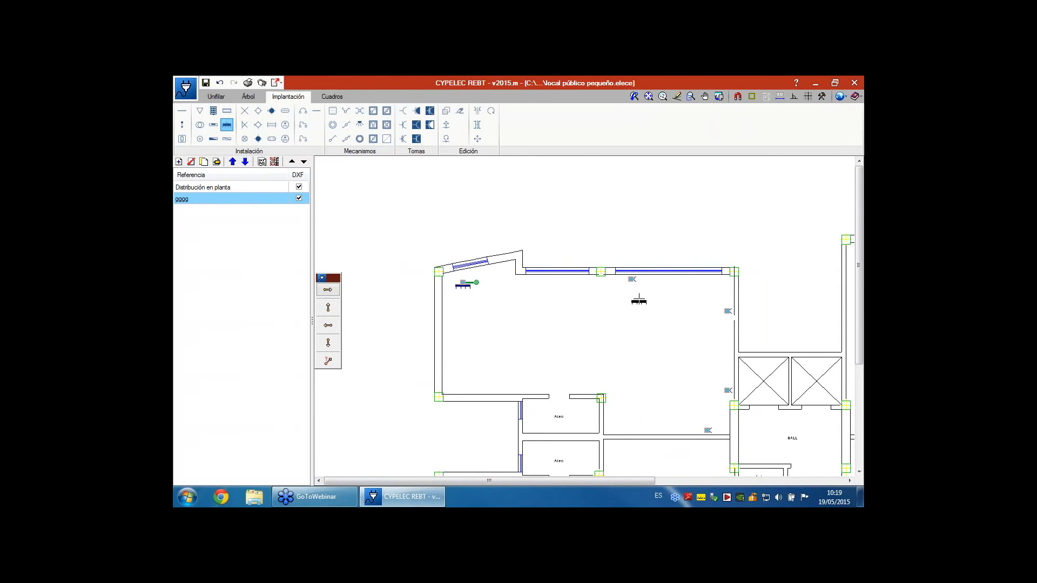
scroll(659, 331, up, 2)
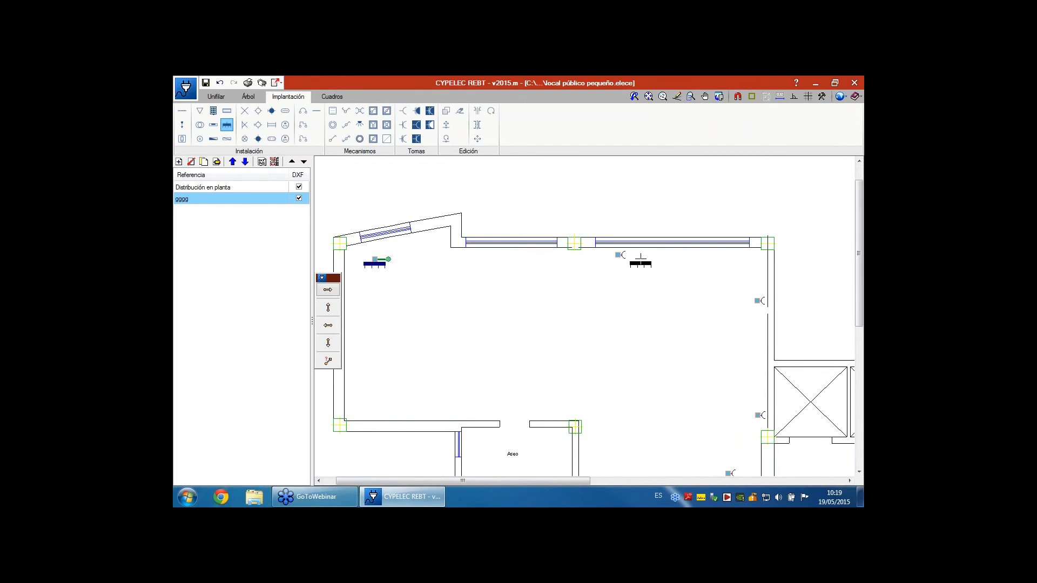
right_click(630, 268)
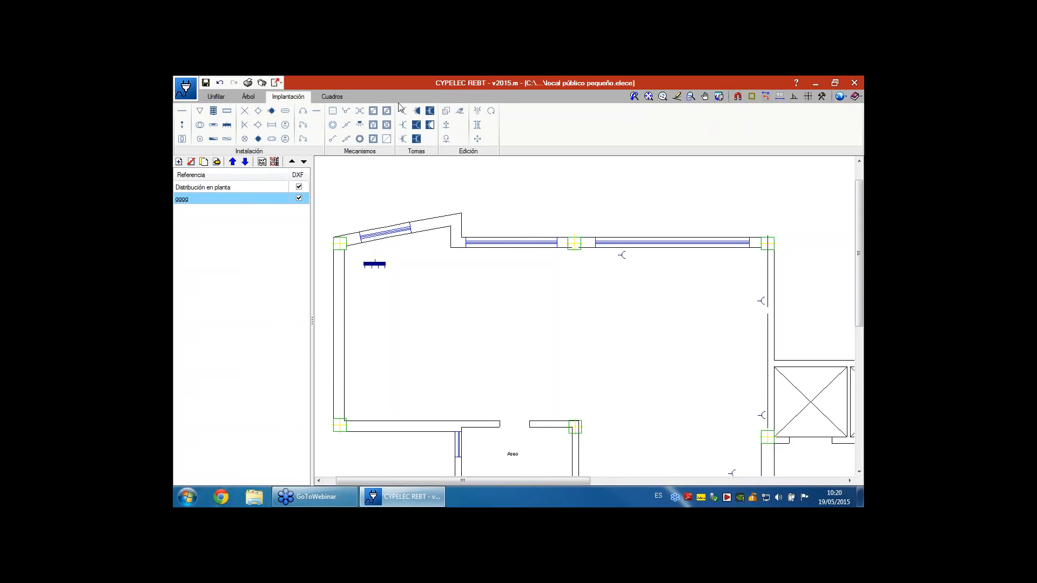
Draw a line connecting the distribution board to the socket beneath the wide window.
click(317, 111)
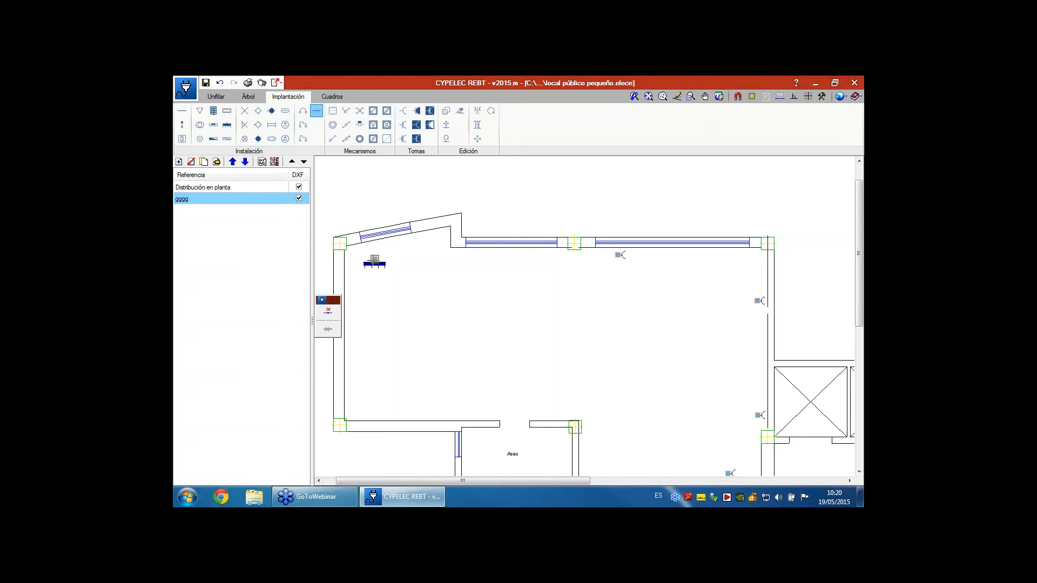
click(373, 260)
click(618, 255)
scroll(536, 274, up, 2)
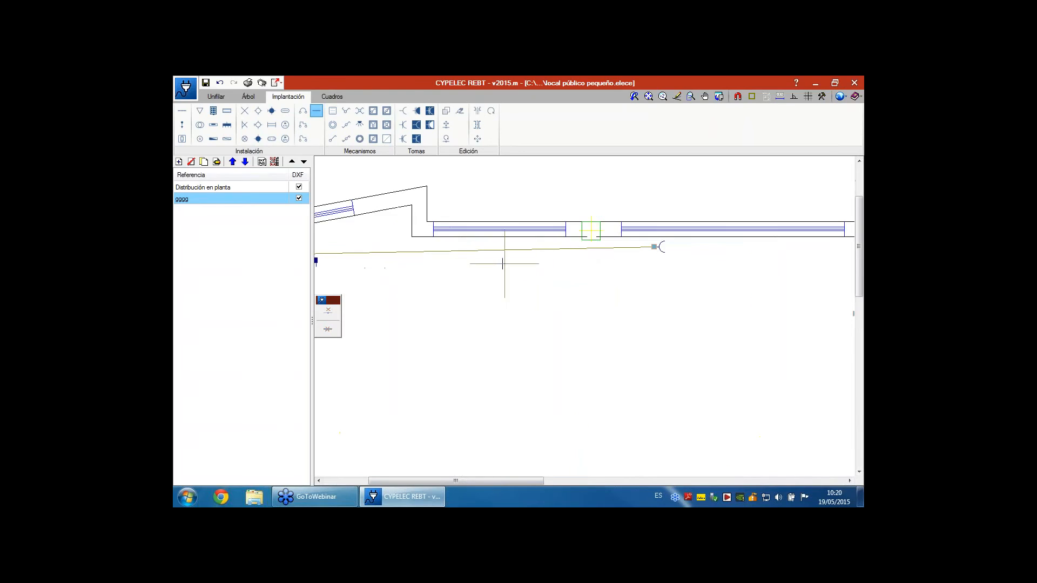
scroll(535, 282, down, 3)
scroll(519, 308, up, 2)
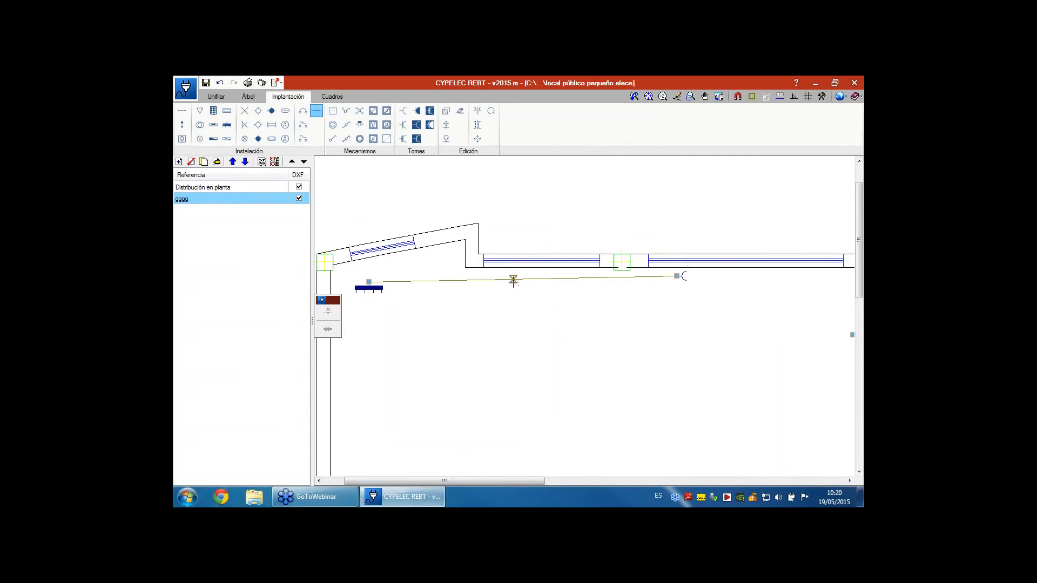
scroll(513, 279, down, 1)
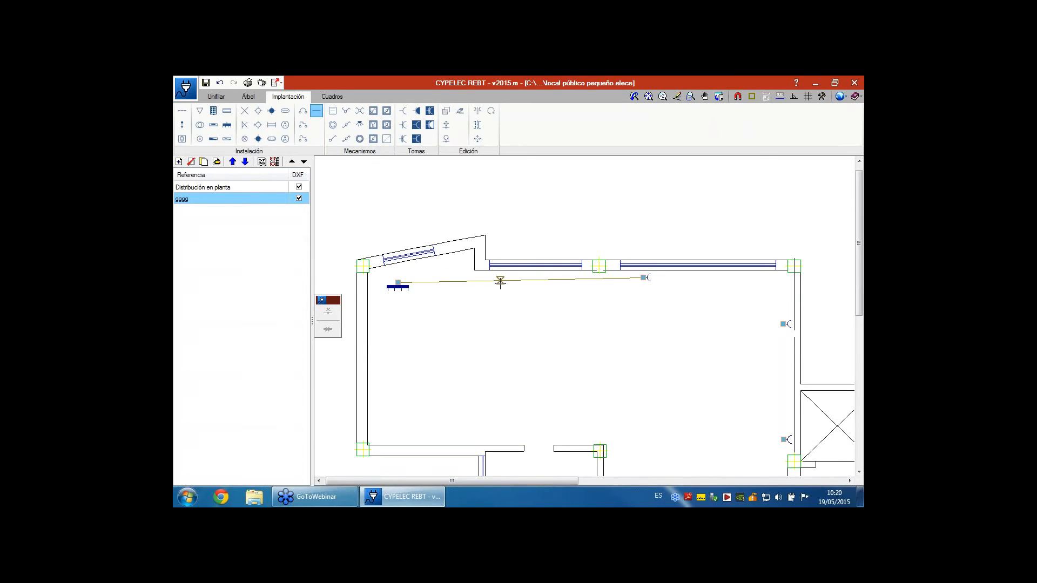
scroll(625, 344, down, 1)
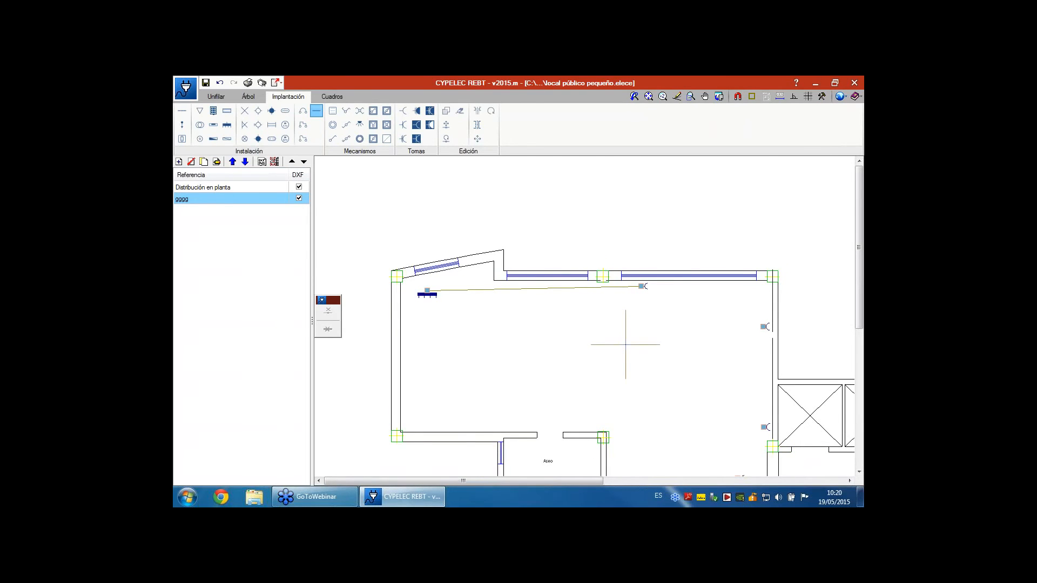
scroll(619, 343, down, 1)
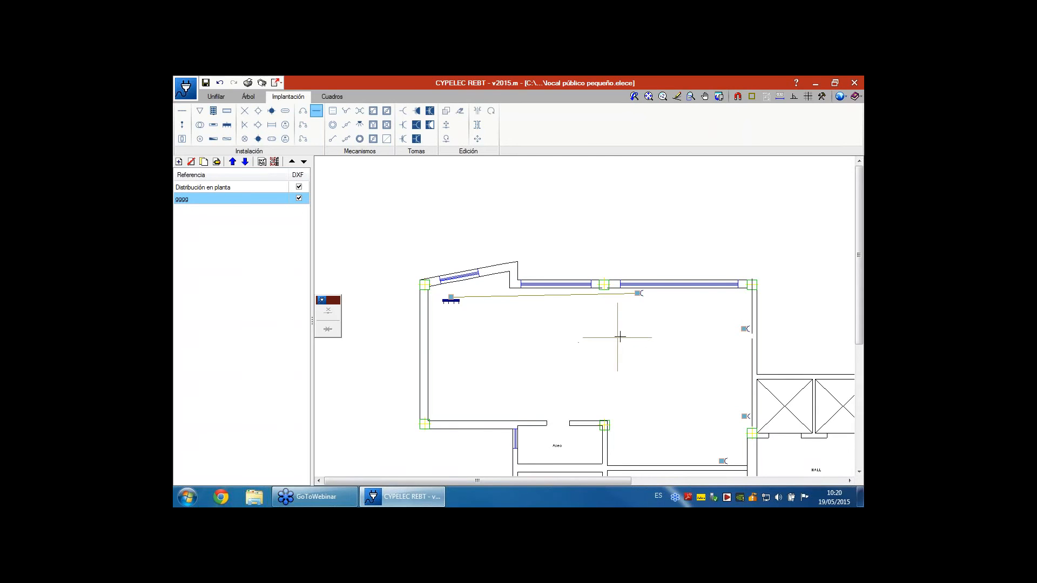
scroll(621, 341, down, 3)
scroll(630, 328, up, 4)
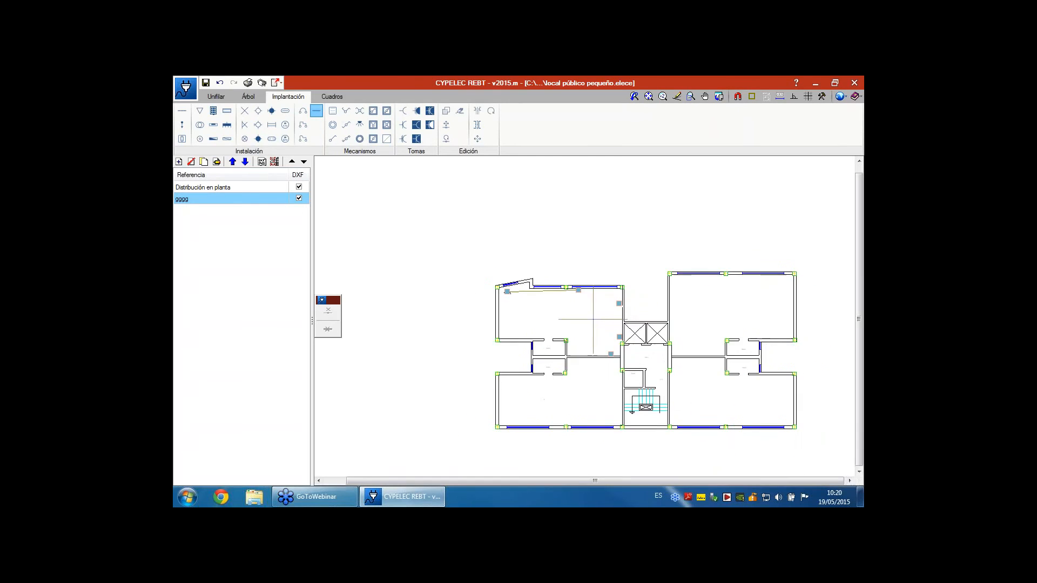
scroll(623, 350, down, 1)
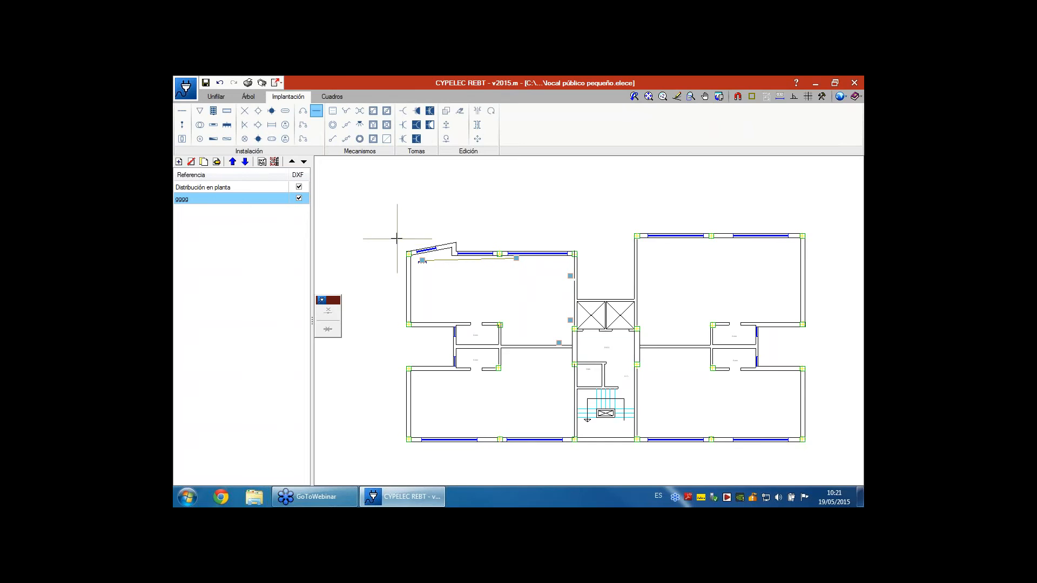
scroll(359, 258, down, 1)
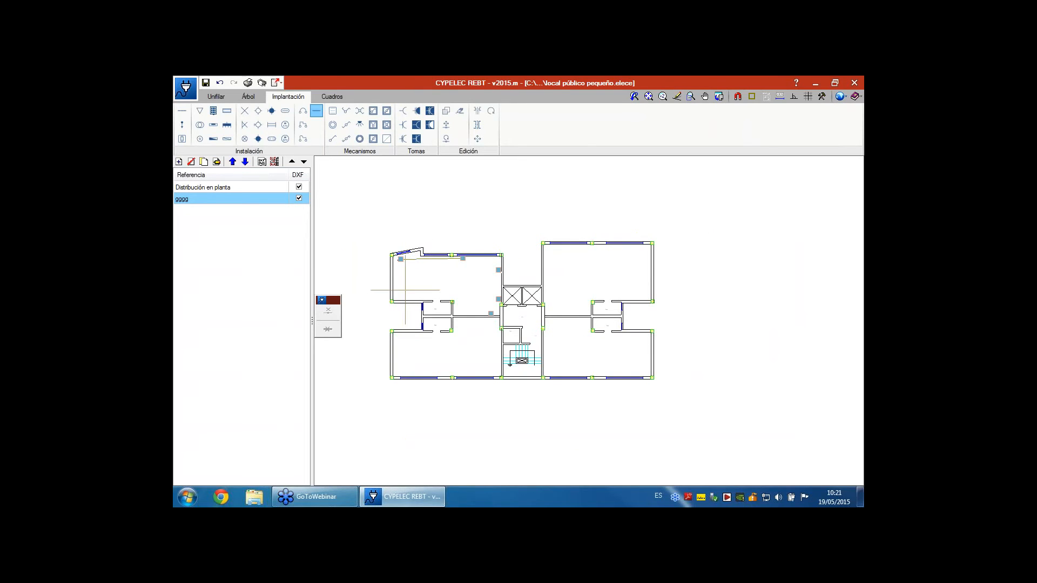
Open the example project "bloque quirúrgico con 8 quirófanos" without saving the current project.
scroll(405, 290, up, 1)
click(185, 89)
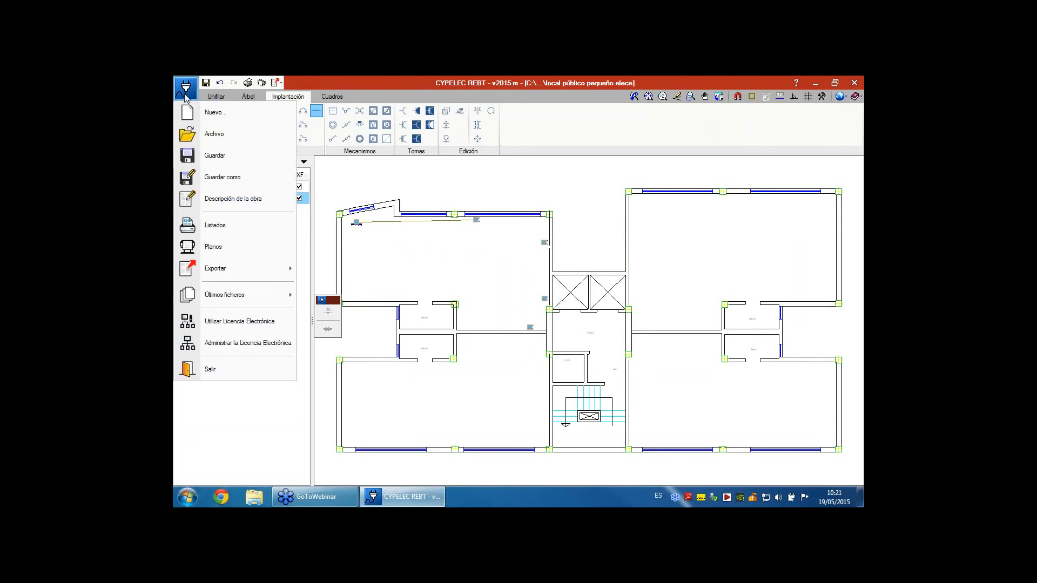
click(214, 136)
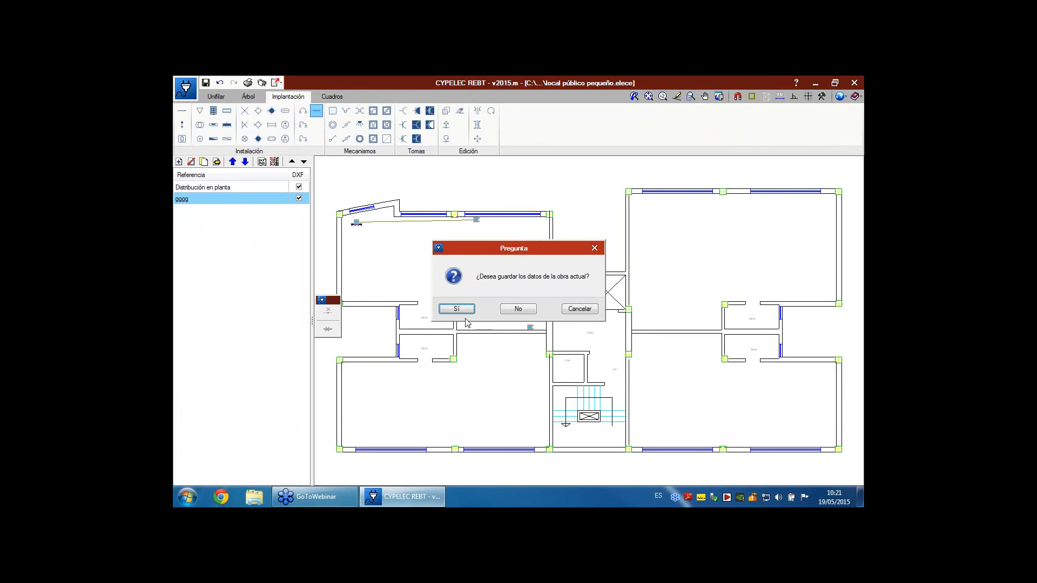
click(502, 301)
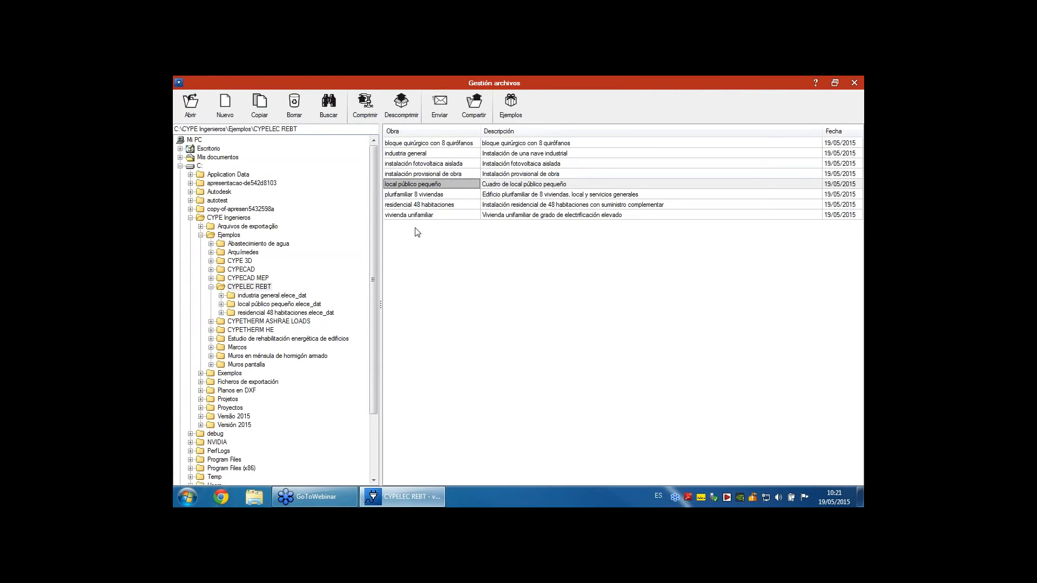
double_click(429, 143)
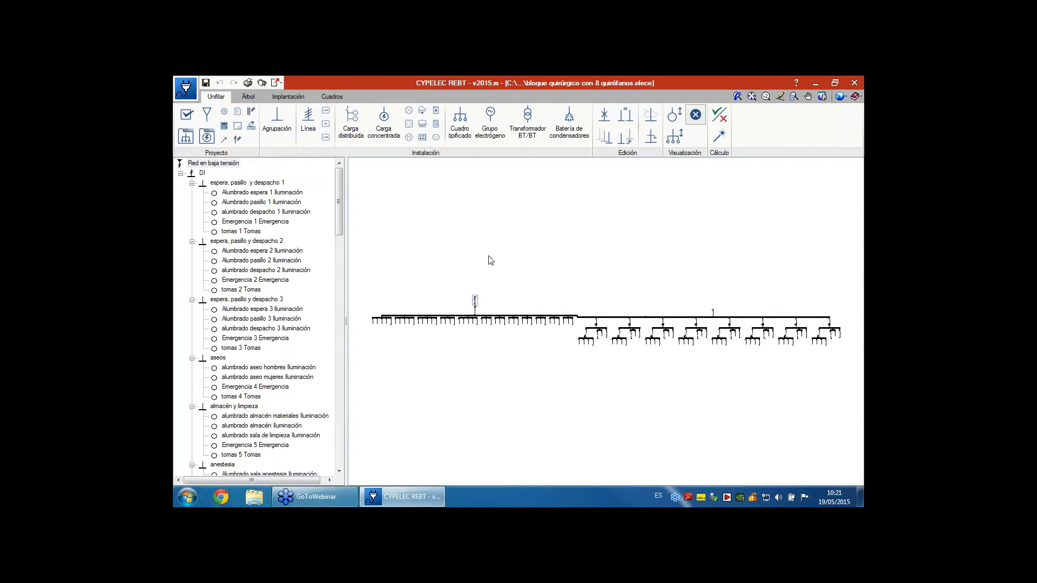
Review the low-voltage network supply settings of the project, including nominal voltage and short-circuit currents, and leave them without changes.
scroll(483, 289, up, 4)
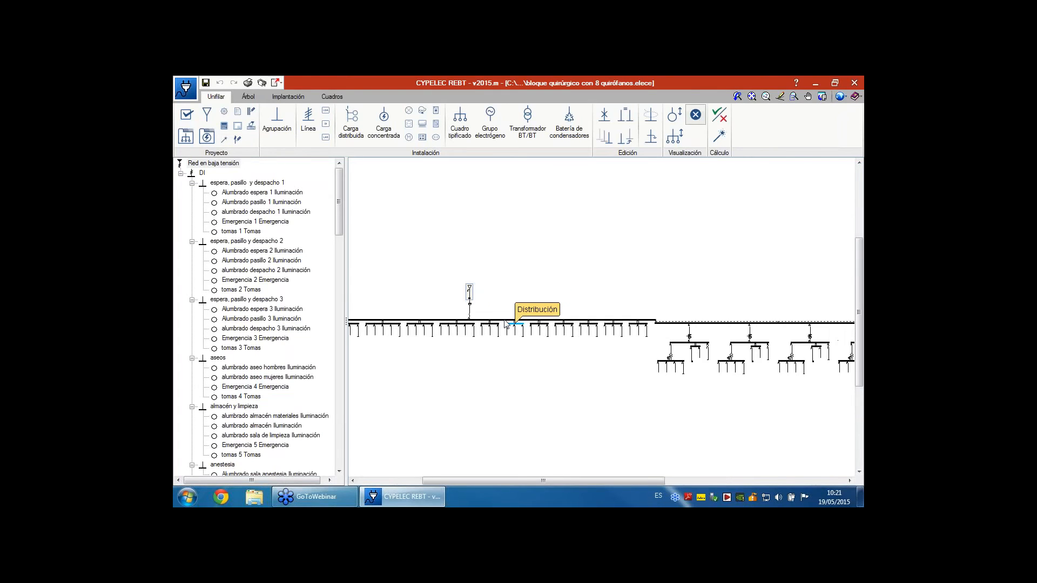
scroll(460, 319, up, 4)
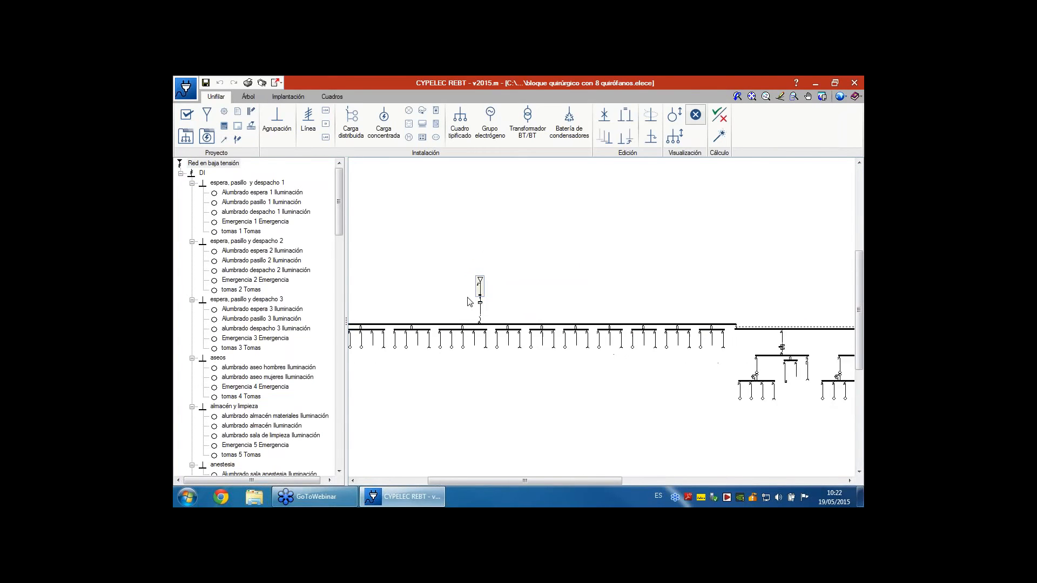
scroll(488, 293, up, 2)
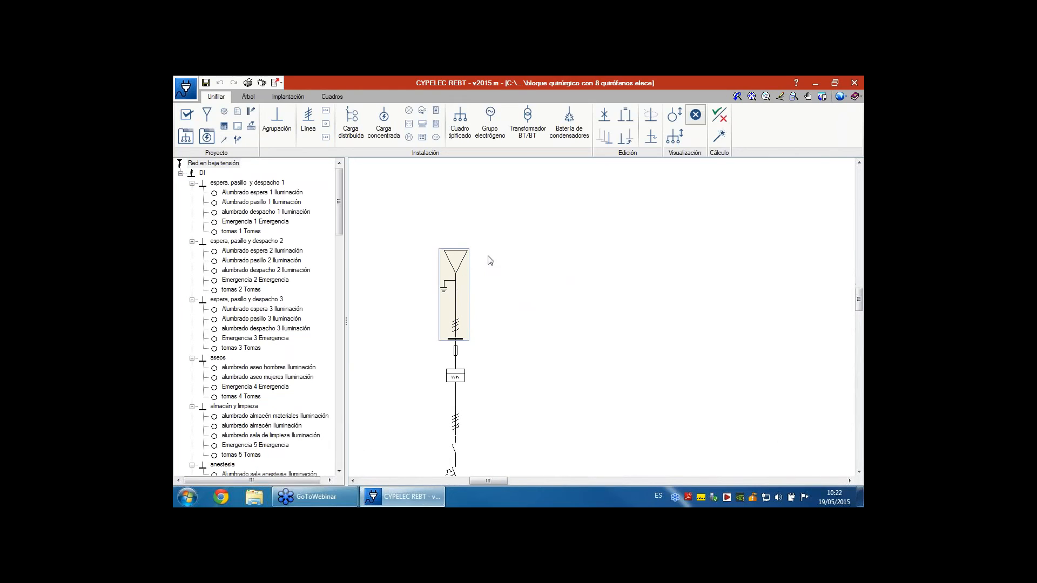
click(207, 115)
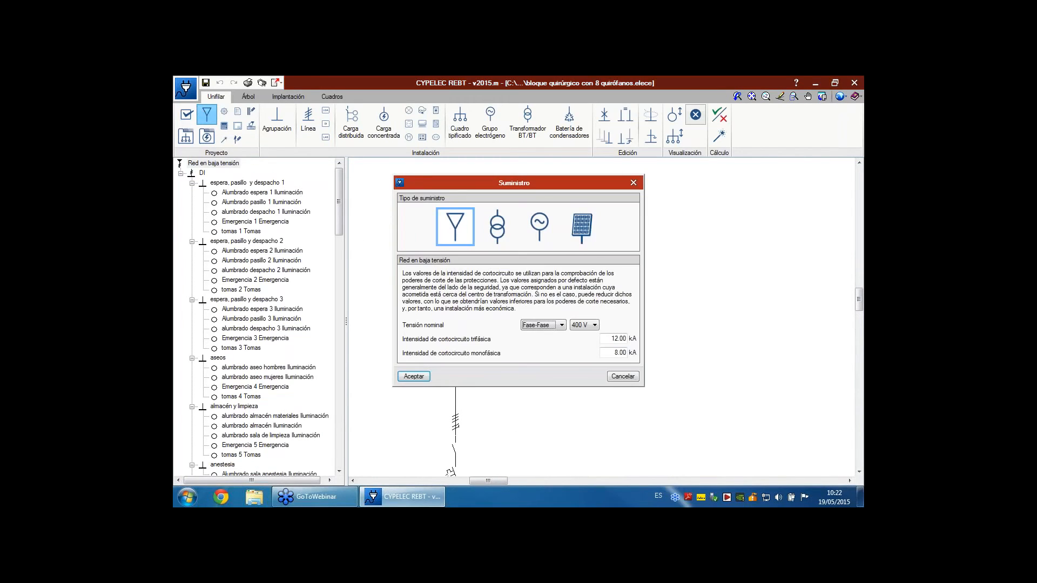
click(624, 377)
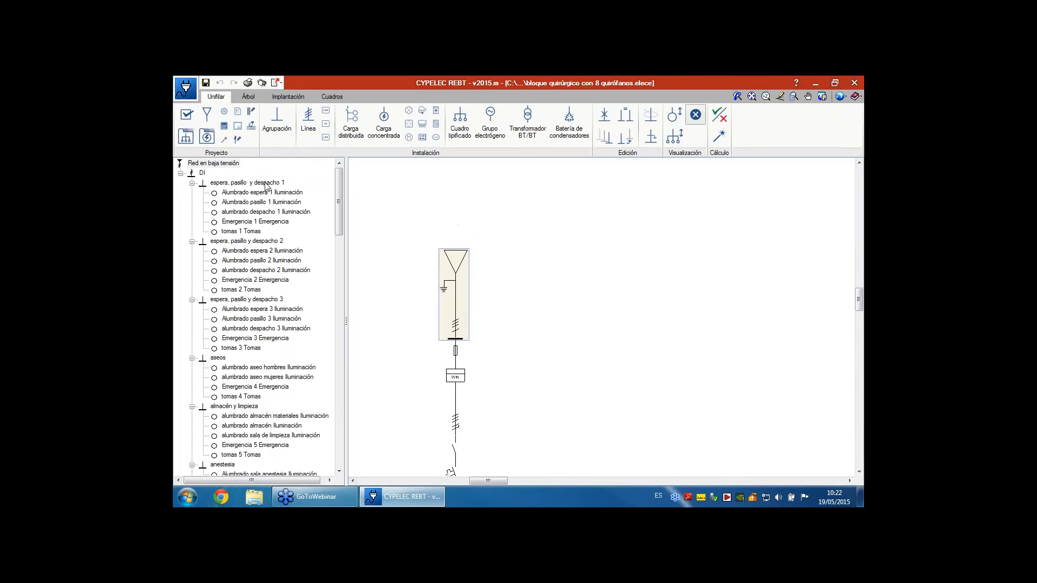
Review the available earthing schemes in the project's general conditions and close them without changes.
click(186, 114)
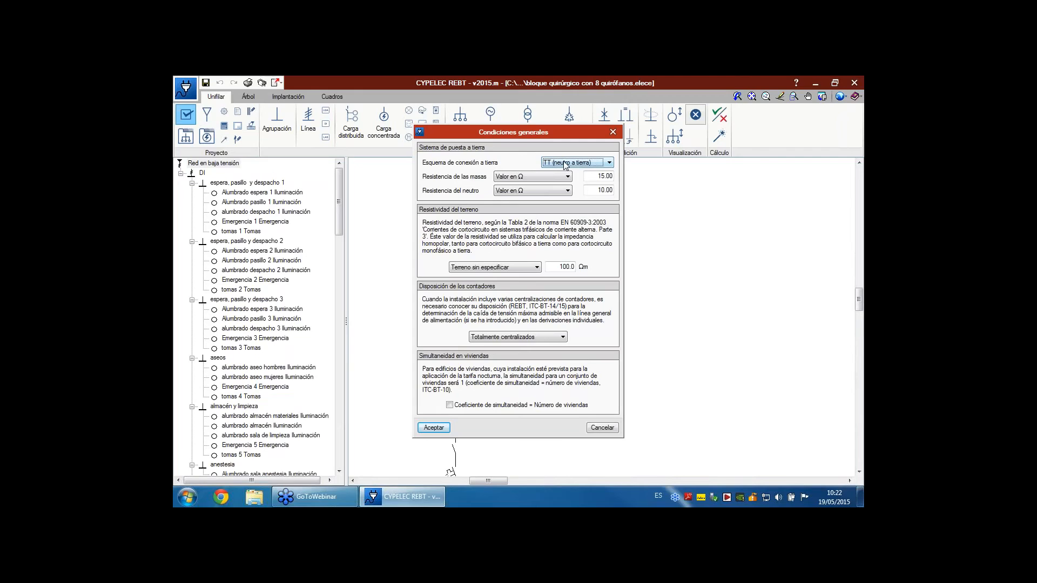
drag(536, 138, 621, 143)
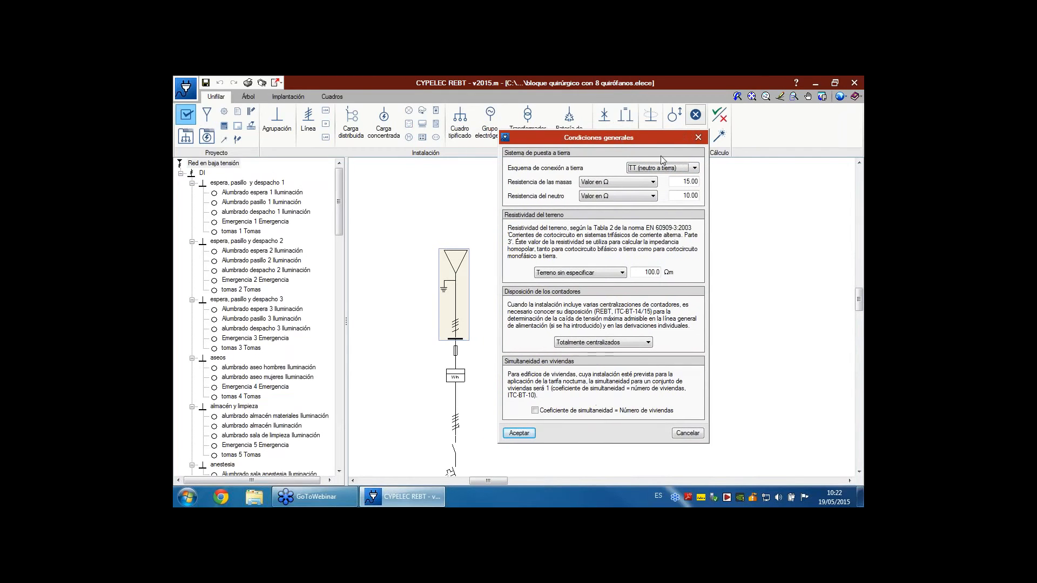
click(695, 169)
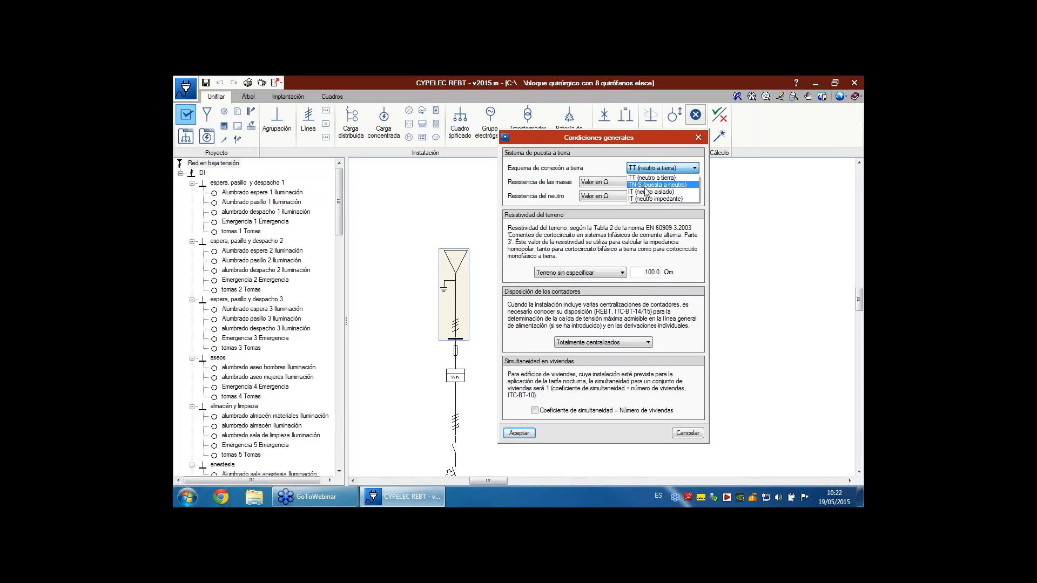
click(694, 436)
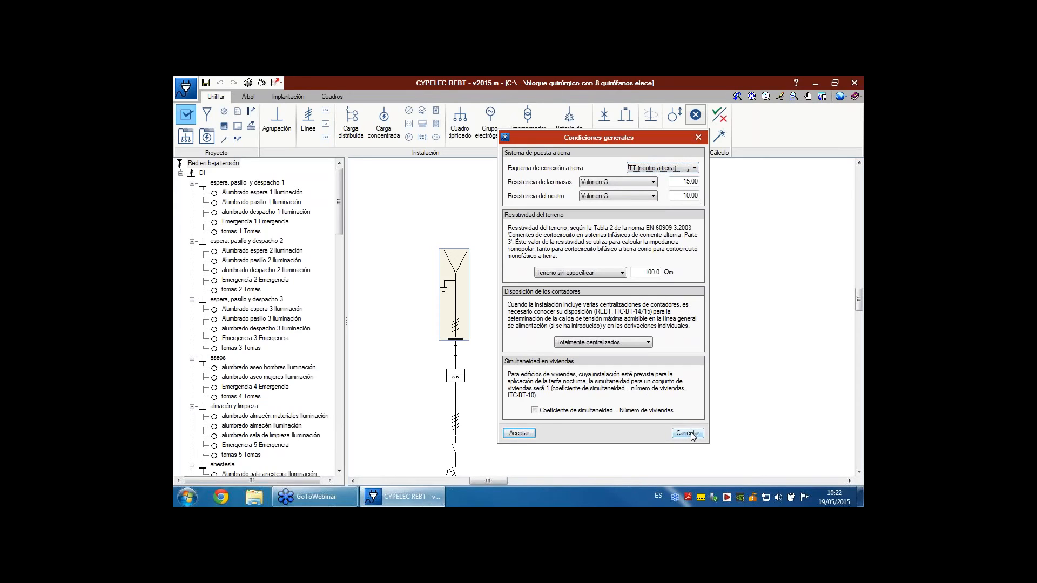
click(695, 435)
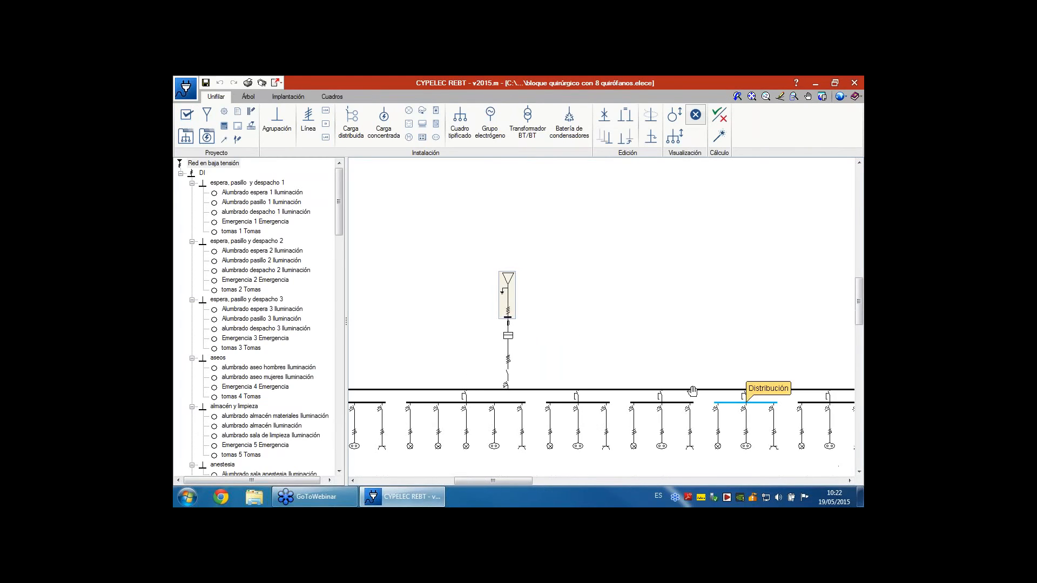
Inspect the settings of Quirófano 1's isolation transformer, including its earthing system, beside its diagram symbol, and close them without changes.
scroll(692, 391, down, 2)
middle_drag(772, 398, 678, 354)
middle_drag(849, 367, 708, 354)
middle_drag(766, 410, 658, 388)
scroll(679, 415, up, 5)
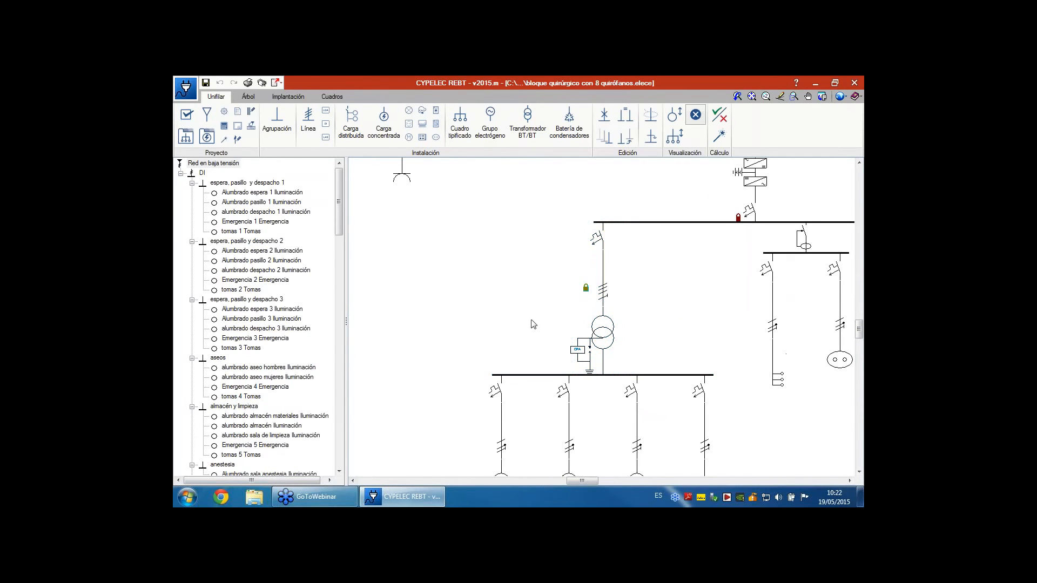
click(609, 341)
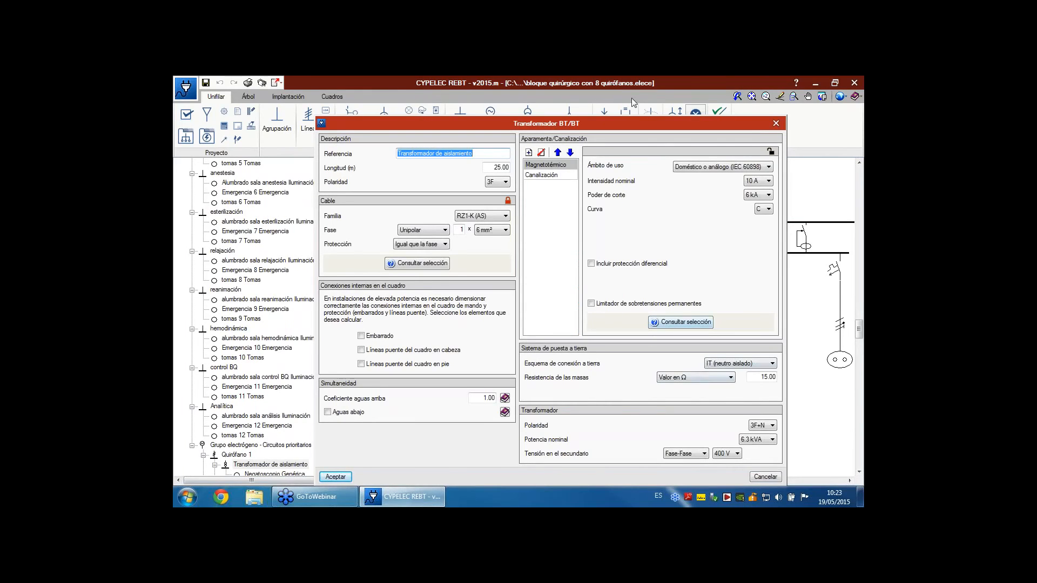
drag(641, 123, 422, 100)
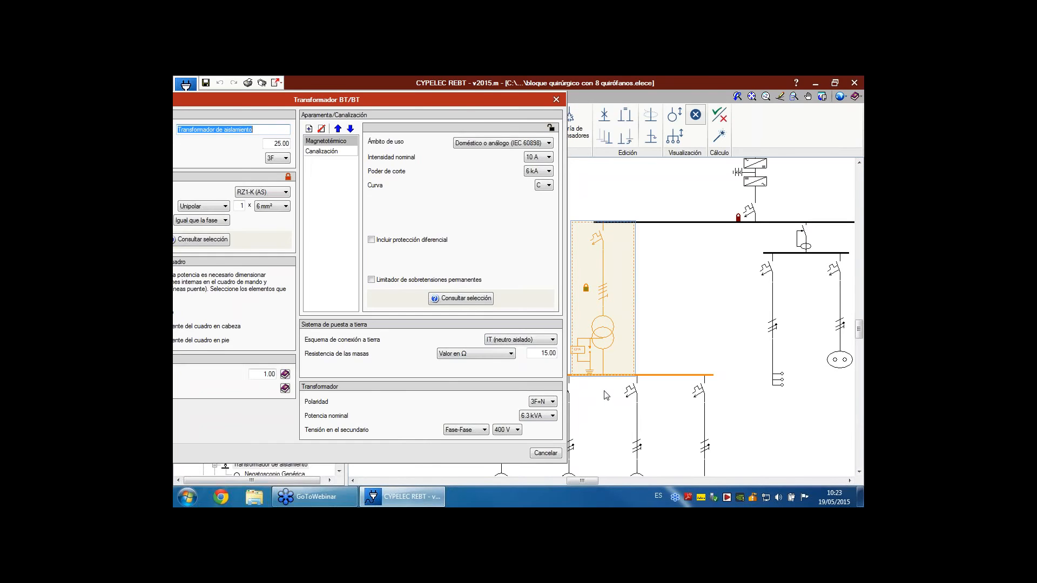
click(547, 454)
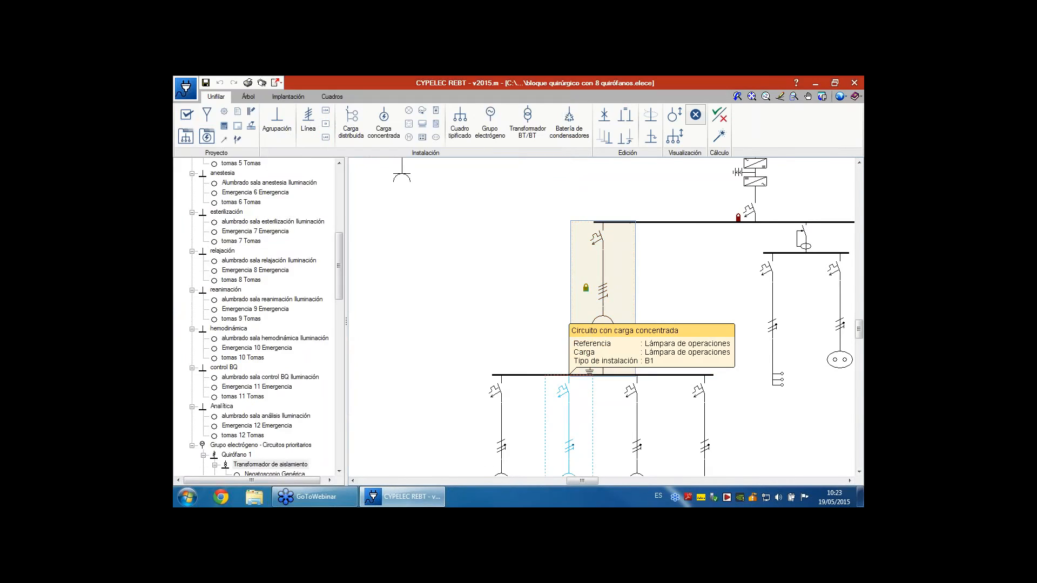
Examine the circuits fed by Quirófano 1's isolation transformer and the CPA device connected at the transformer.
scroll(509, 380, down, 3)
middle_drag(469, 377, 438, 373)
scroll(438, 375, up, 1)
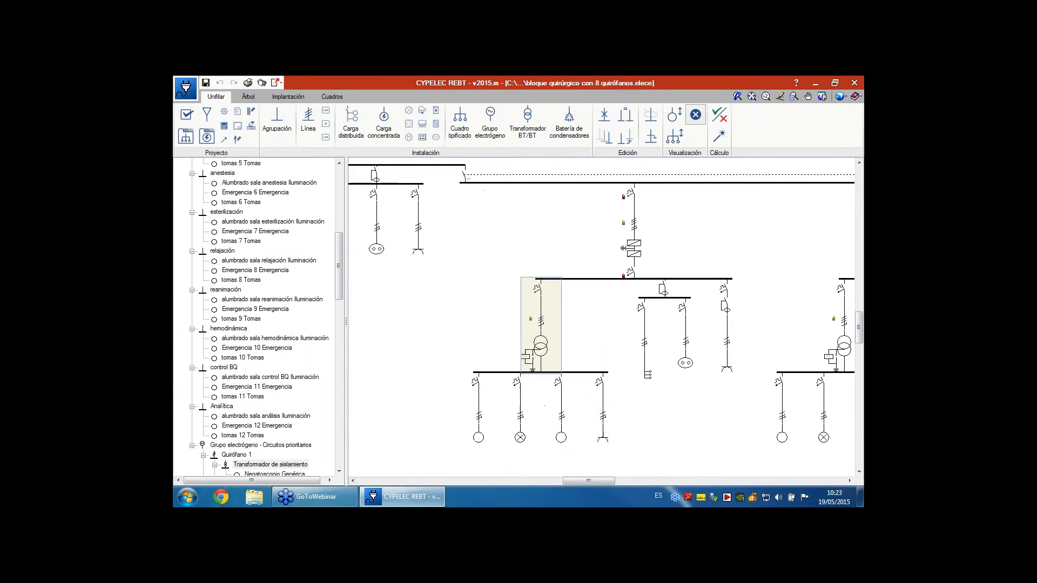
scroll(442, 380, up, 1)
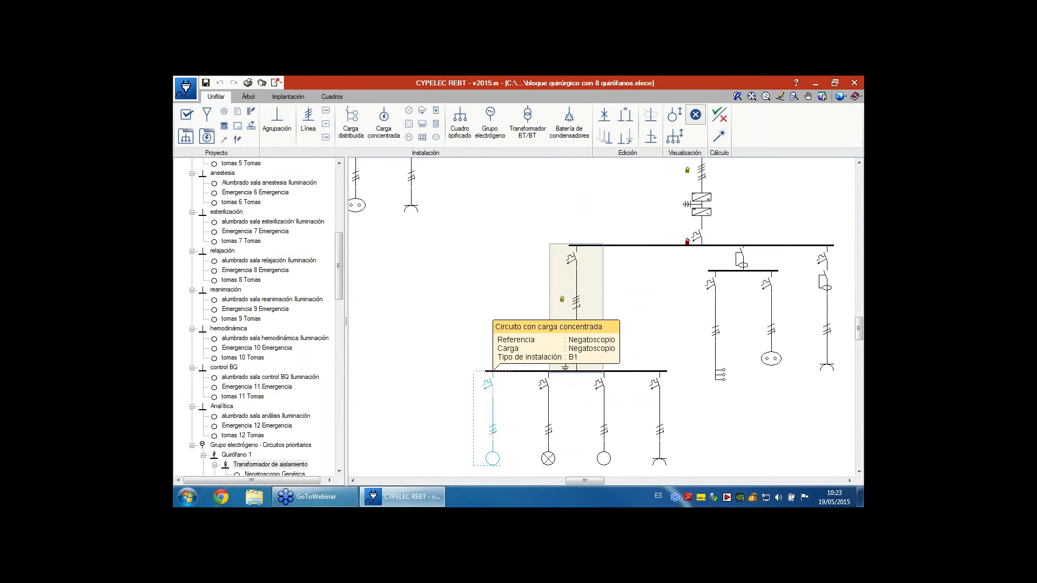
scroll(465, 371, up, 1)
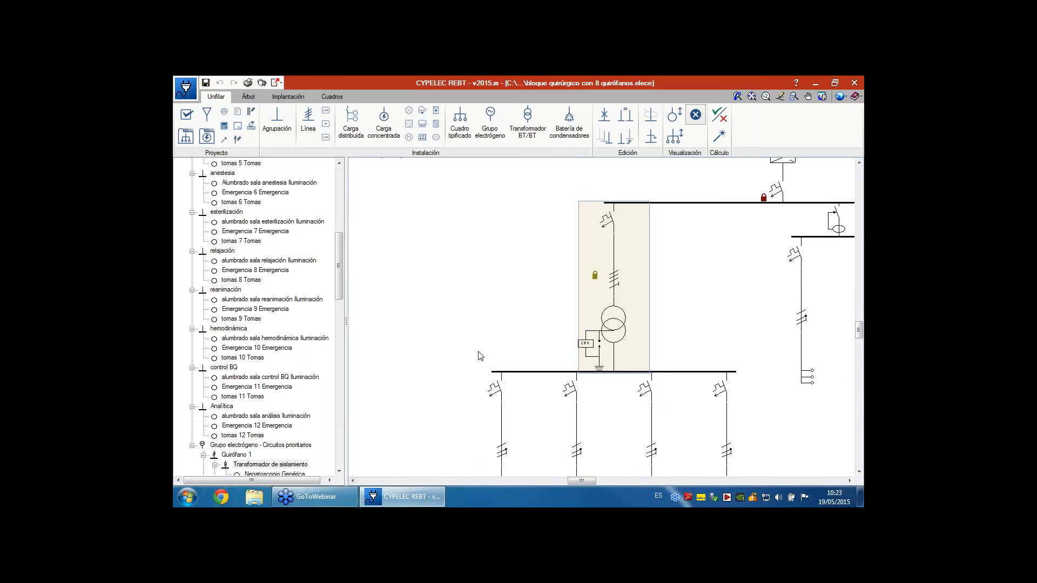
middle_drag(472, 344, 459, 336)
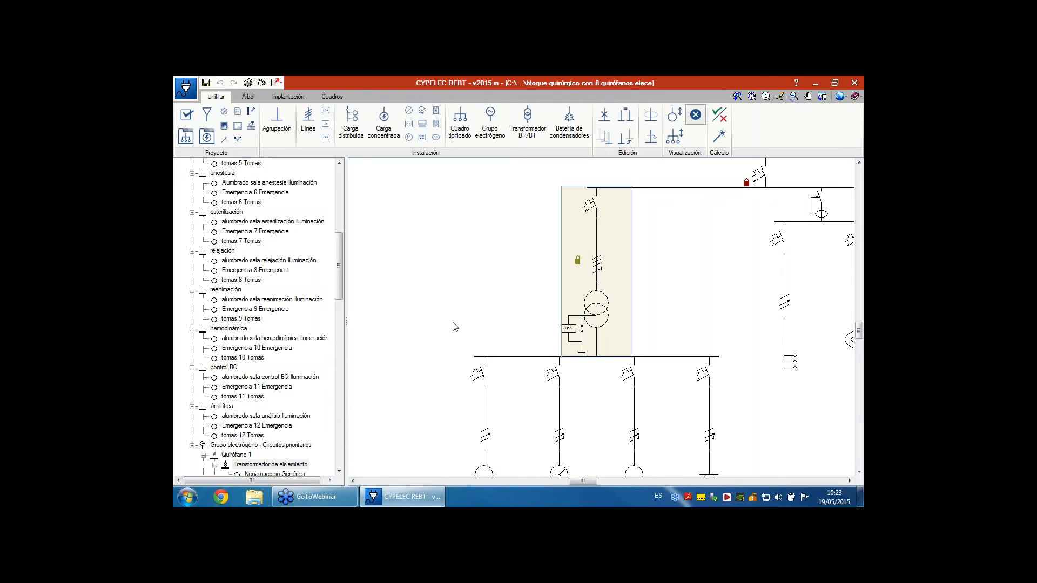
scroll(447, 328, up, 1)
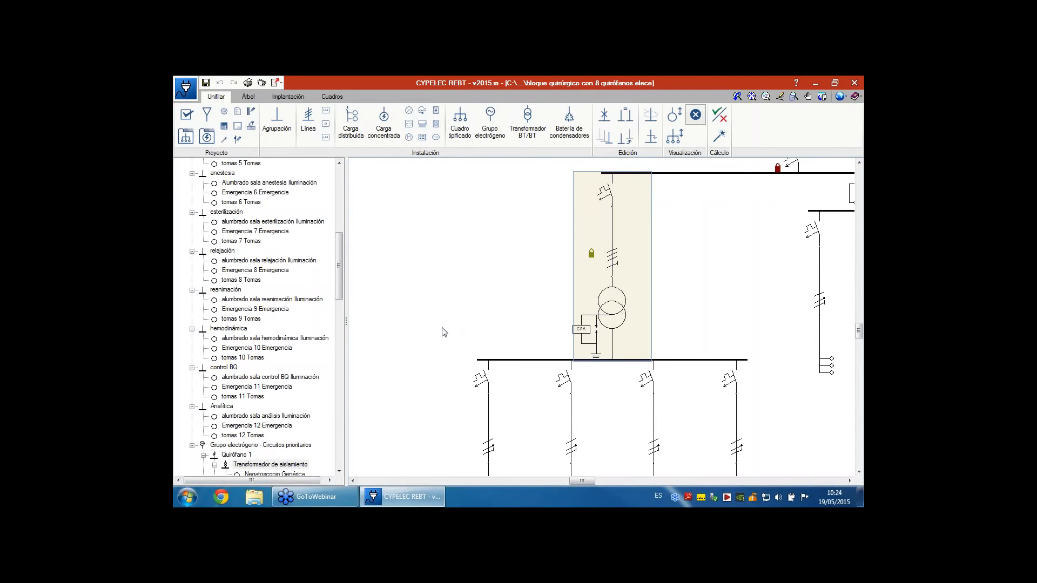
scroll(462, 335, up, 1)
middle_drag(460, 336, 431, 331)
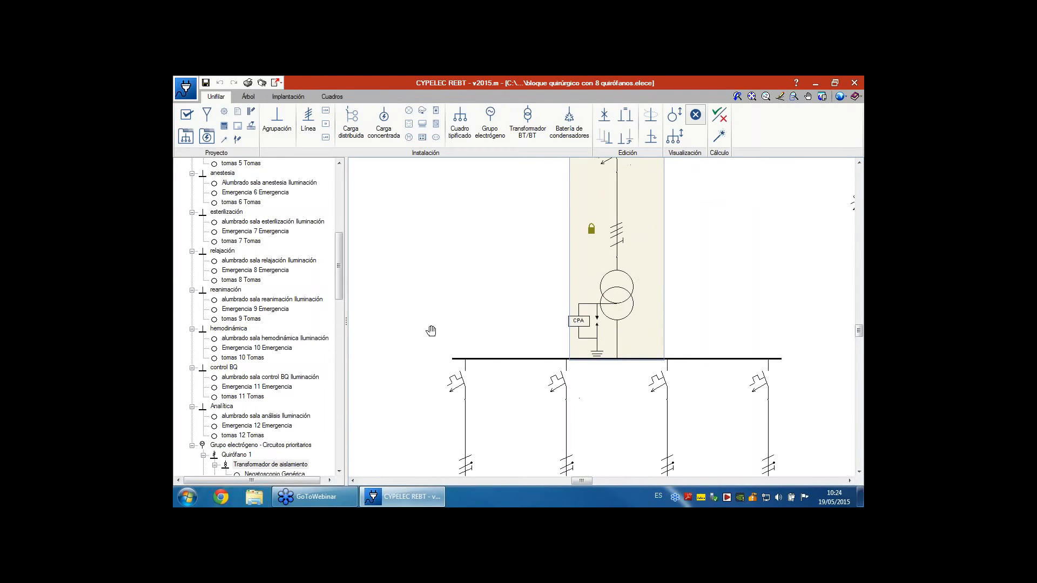
mouse_move(578, 324)
scroll(578, 325, up, 1)
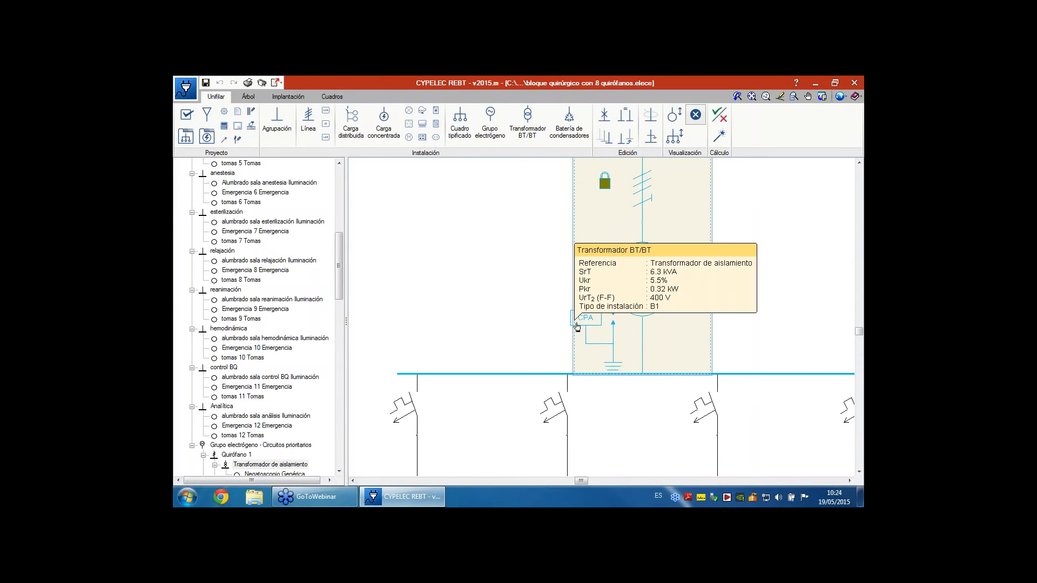
Examine how the operating-room branches relate to the rest of the single-line diagram, including the control BQ grouping.
scroll(555, 331, down, 2)
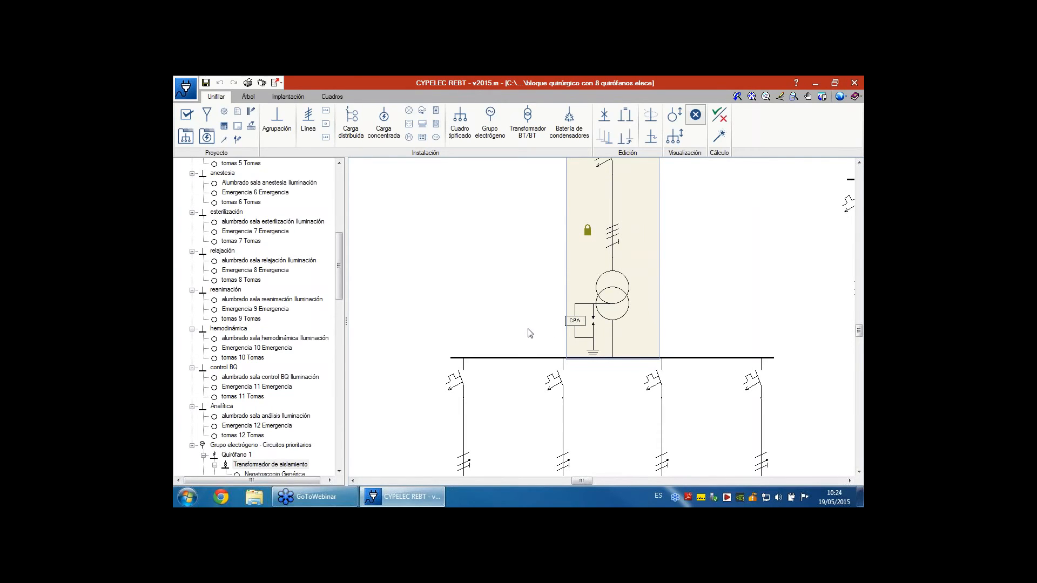
scroll(528, 332, down, 1)
scroll(526, 334, down, 2)
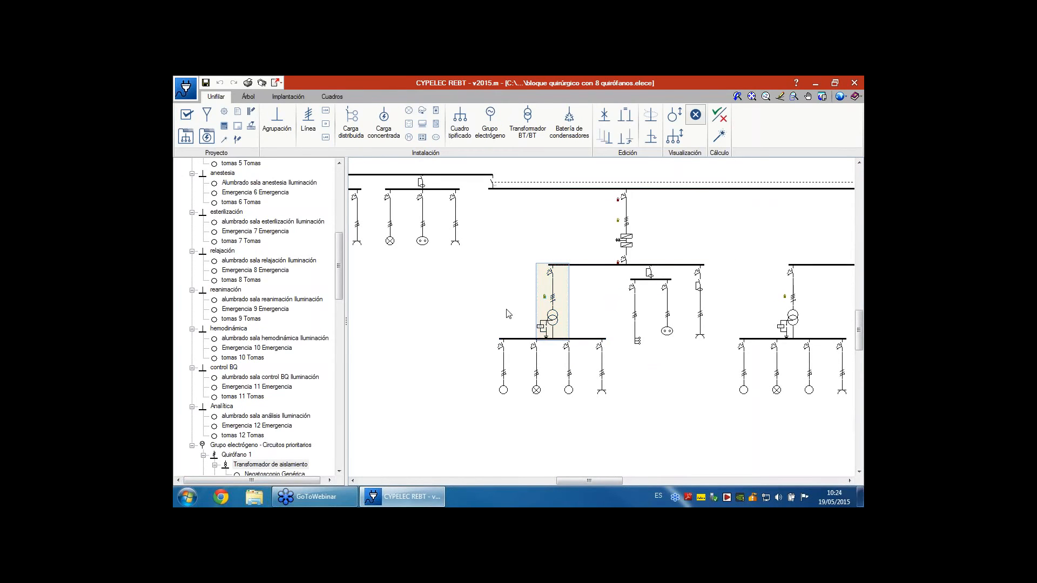
scroll(508, 312, down, 2)
scroll(518, 310, down, 1)
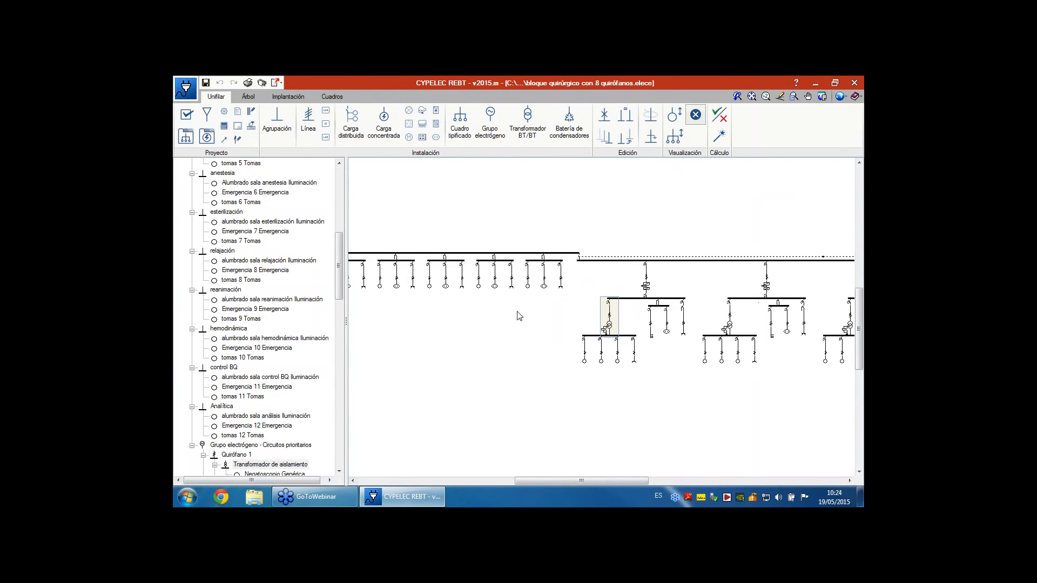
middle_drag(518, 316, 547, 323)
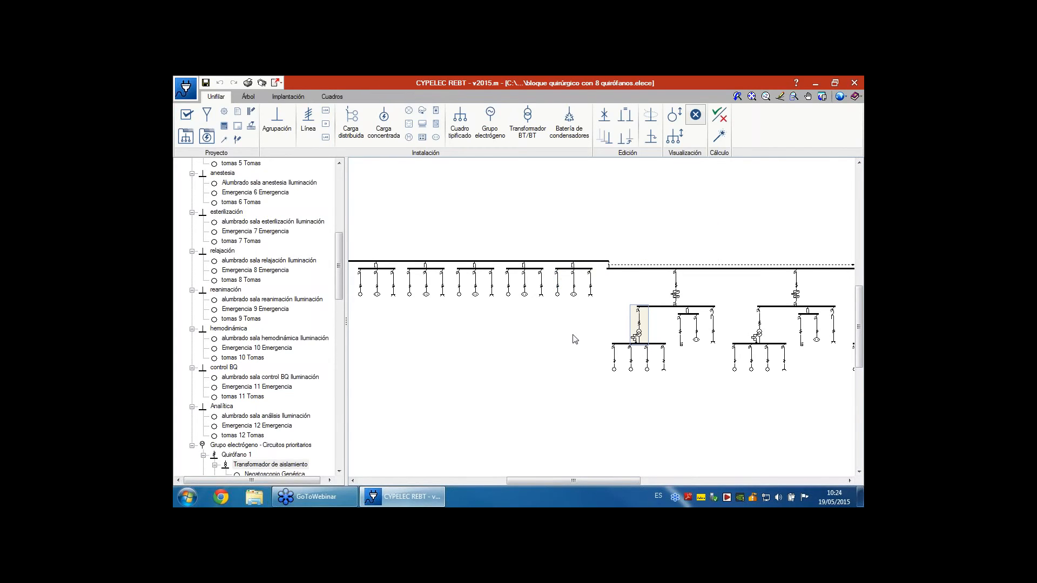
scroll(502, 341, up, 2)
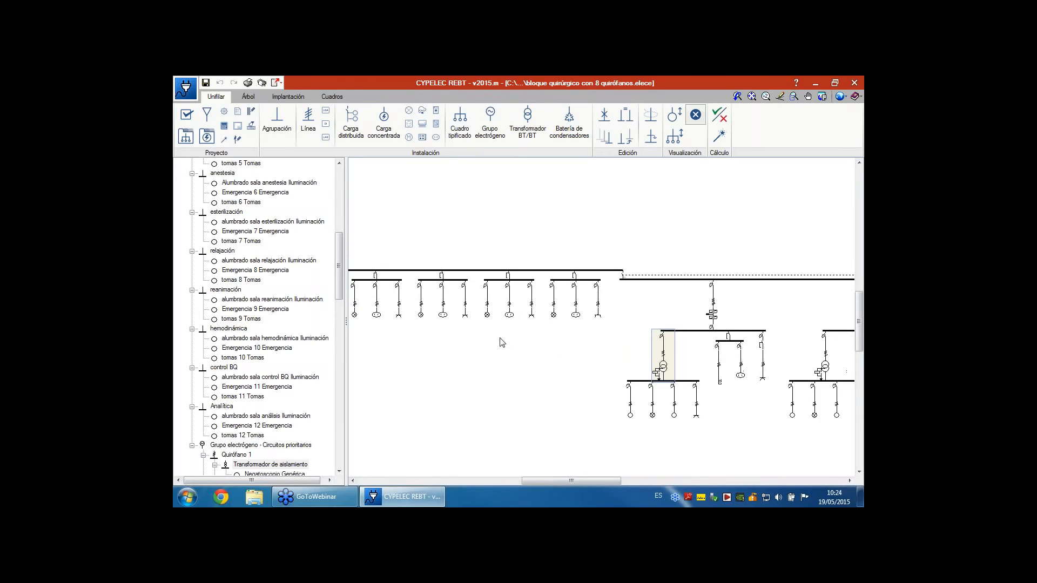
scroll(499, 302, up, 3)
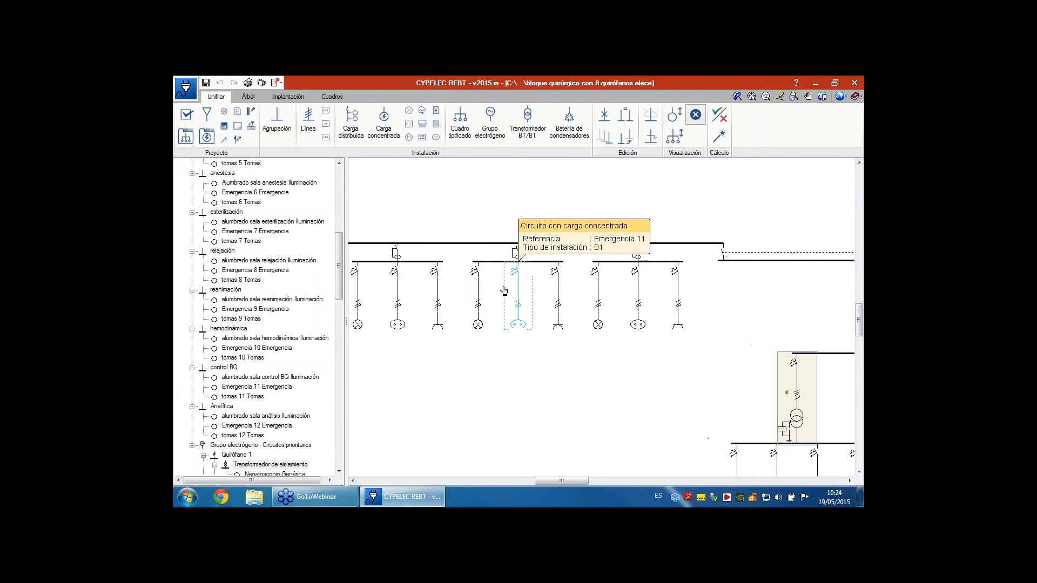
scroll(502, 289, up, 1)
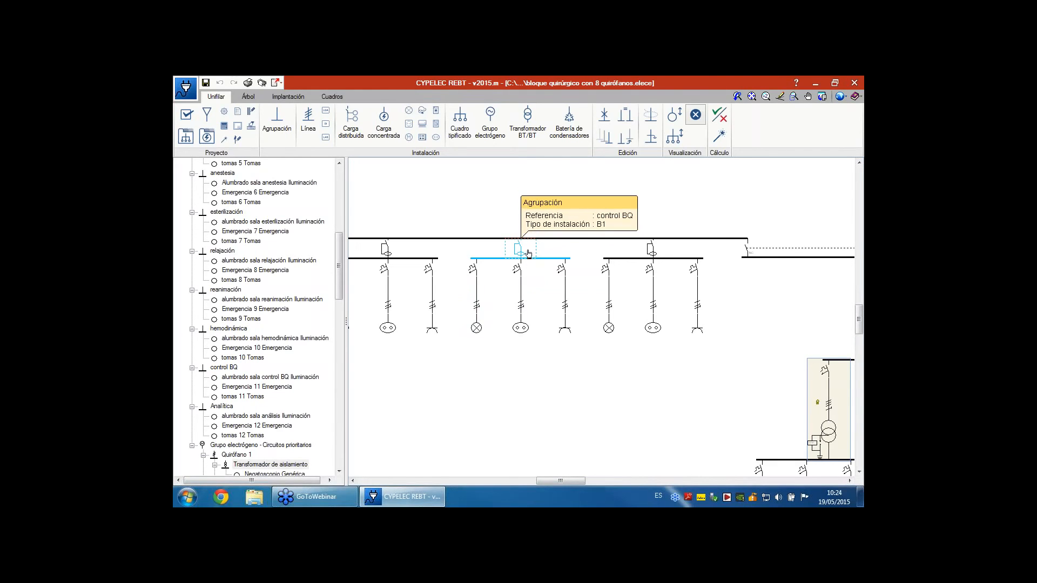
Calculate the installation and read the indirect-contact protection check (ITC-BT-24) of a concentrated-load circuit through to its end.
click(721, 117)
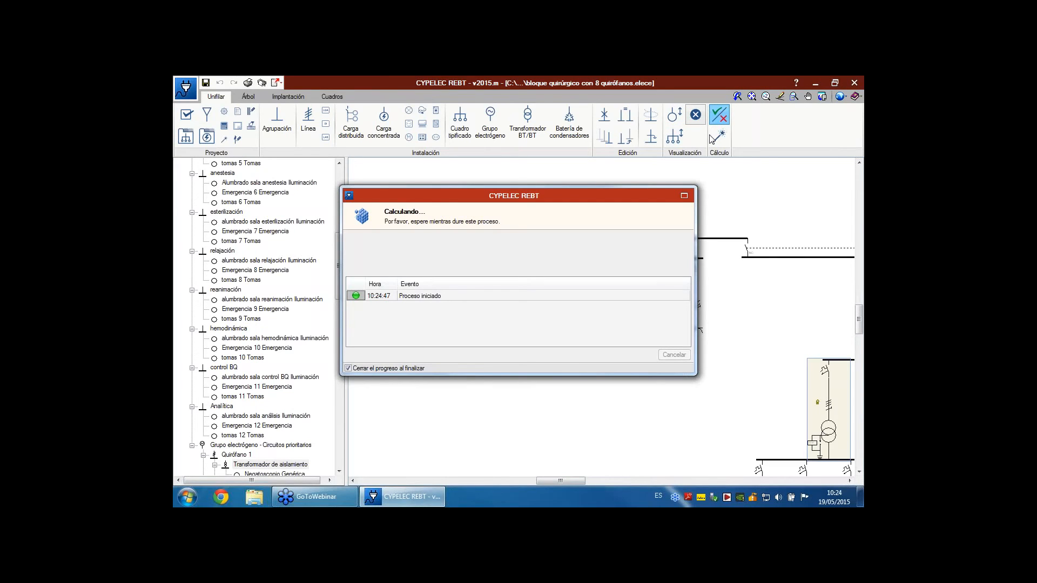
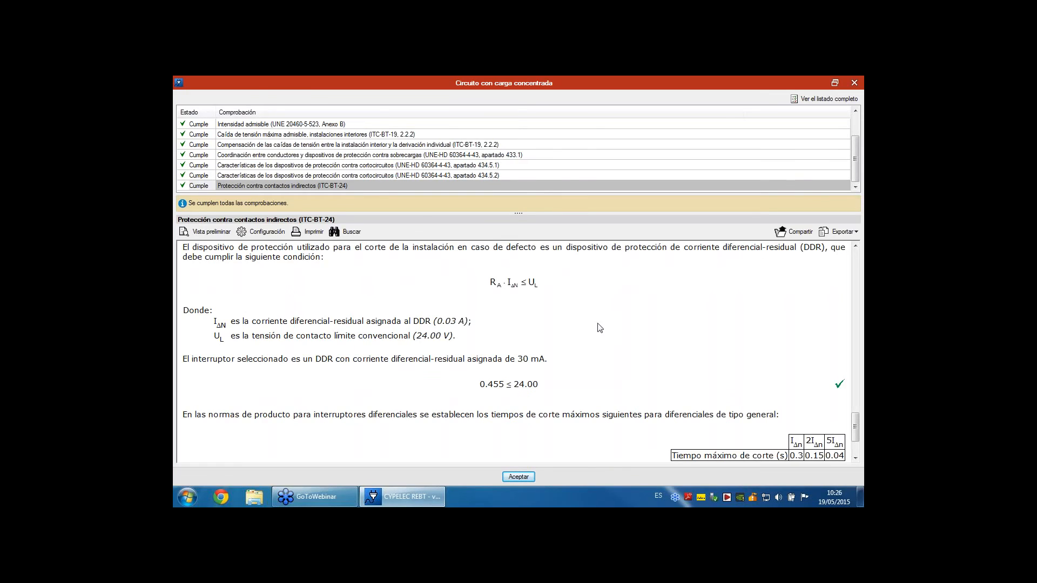
scroll(562, 384, down, 3)
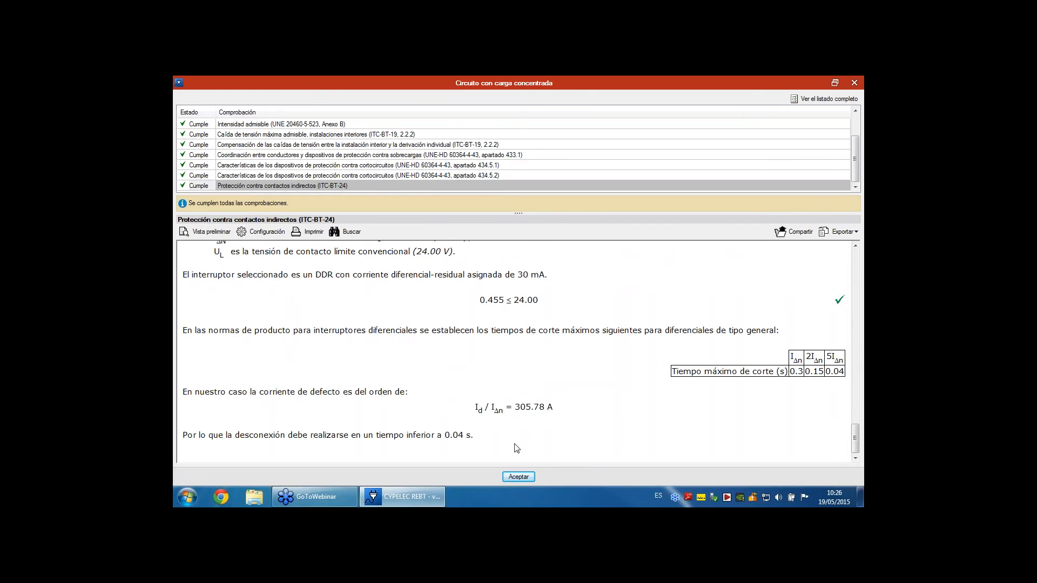
Close the current check report and open the indirect-contact protection check (ITC-BT-24) of the Negatoscopio circuit under Quirófano 1's isolation transformer.
click(524, 477)
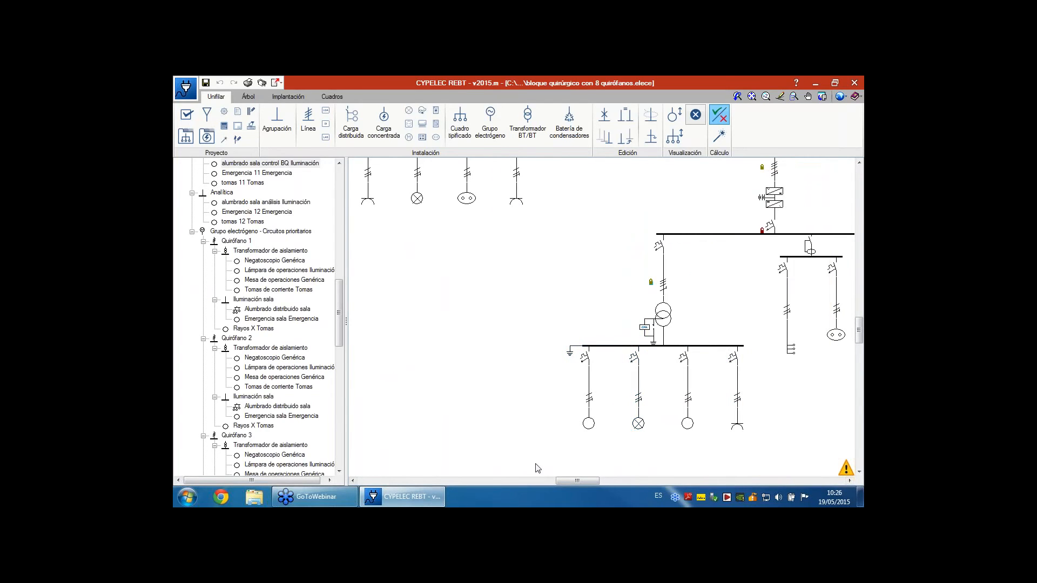
scroll(600, 474, up, 2)
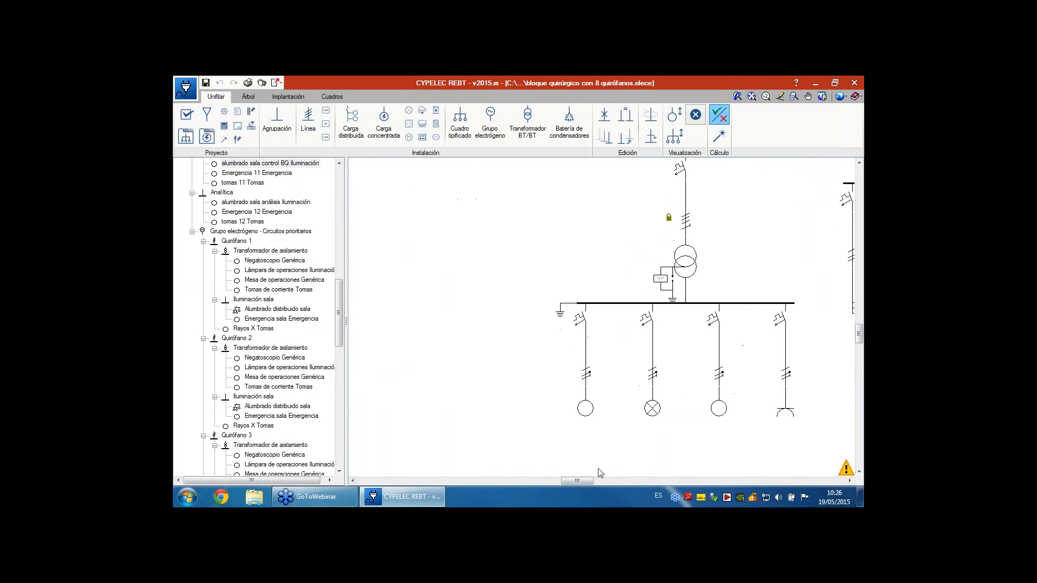
scroll(600, 473, up, 1)
mouse_move(582, 310)
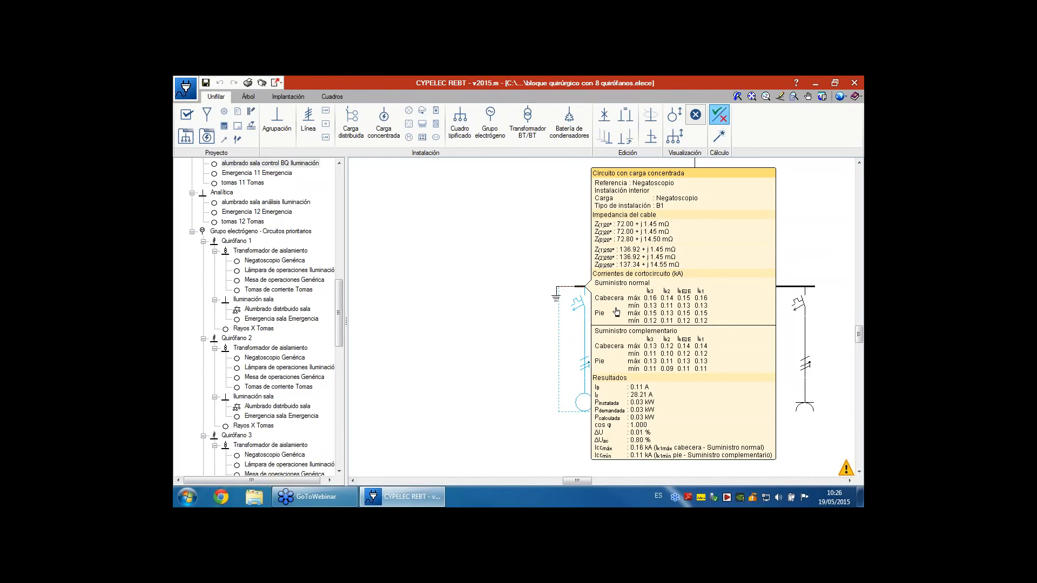
click(608, 368)
scroll(392, 183, down, 1)
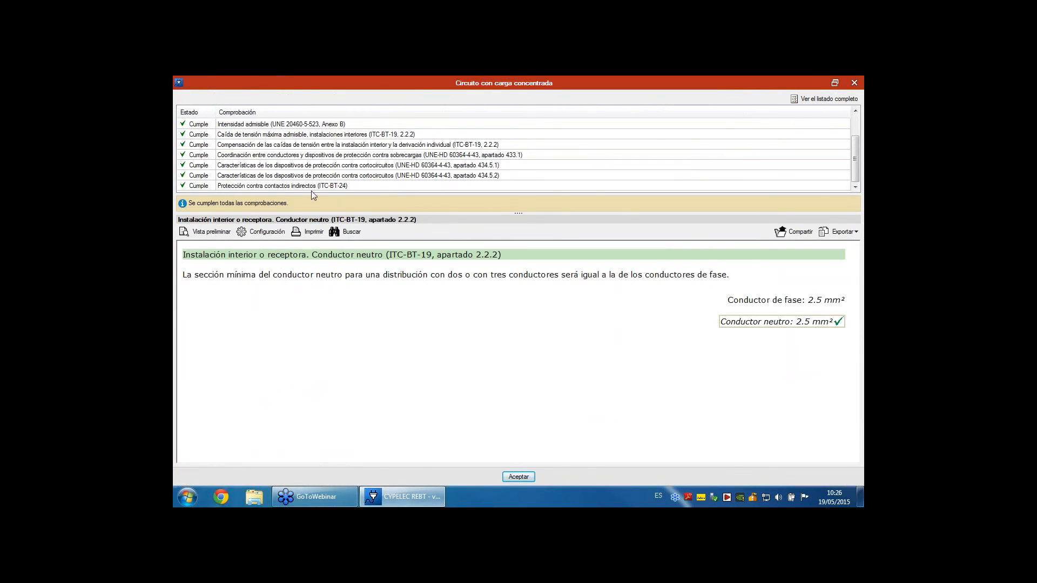
click(248, 186)
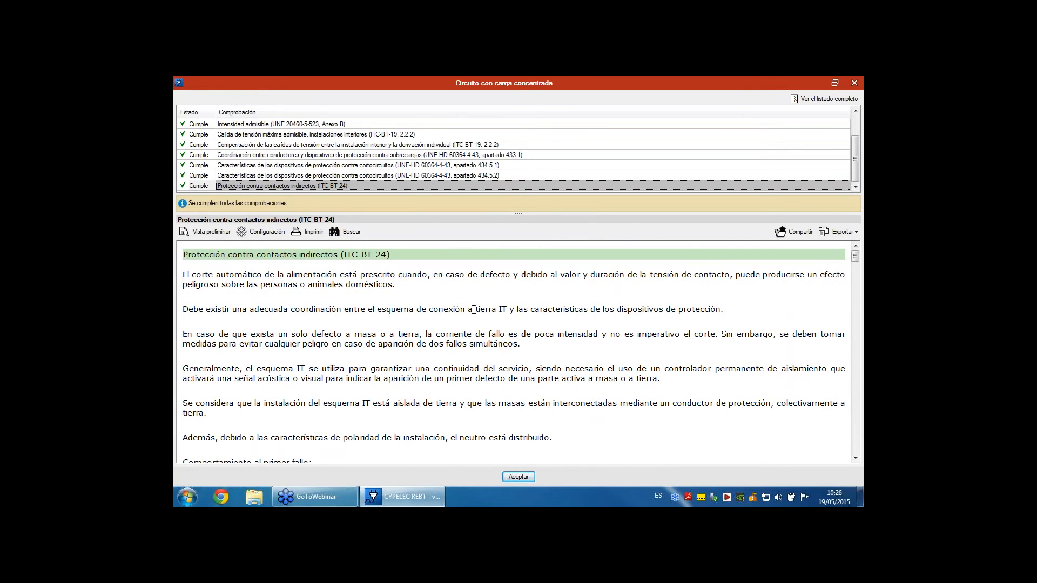
Read the report's introduction to the IT earthing scheme and examine the first-fault current loop diagram and its contact-voltage condition.
drag(468, 312, 499, 312)
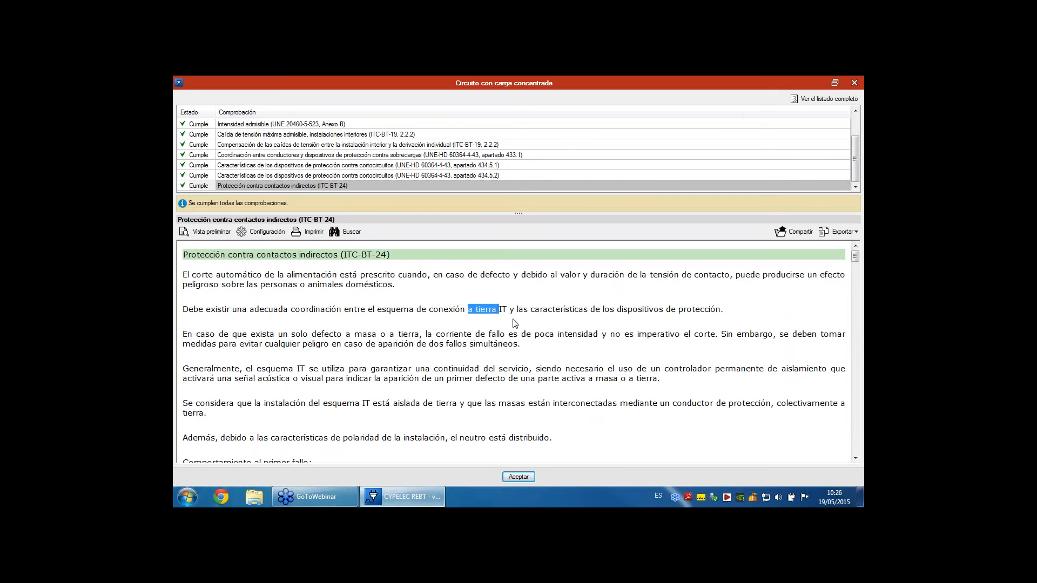
click(504, 312)
scroll(521, 331, down, 10)
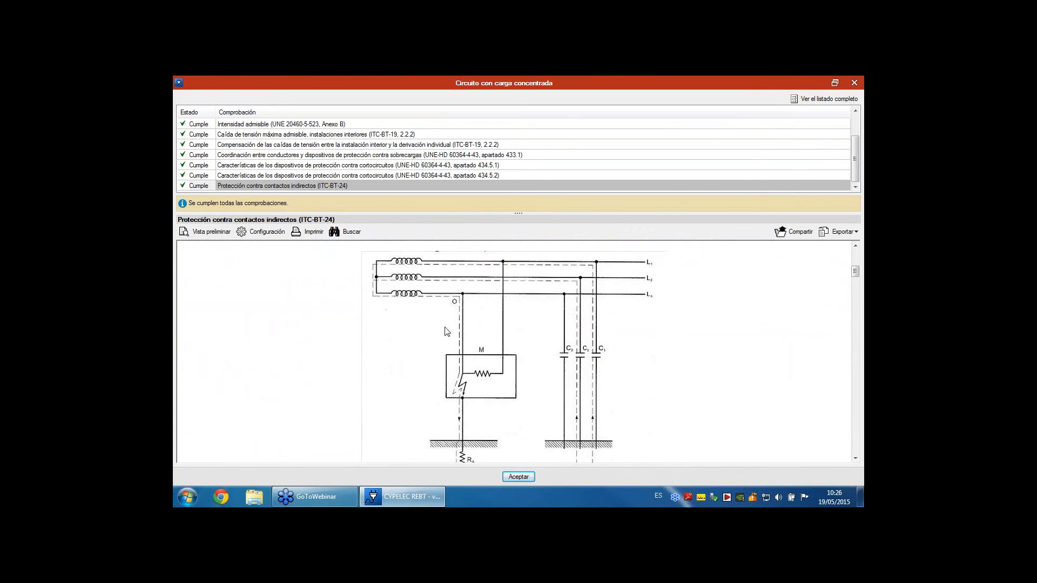
scroll(487, 323, down, 2)
scroll(461, 339, up, 2)
scroll(575, 287, down, 5)
scroll(575, 287, down, 3)
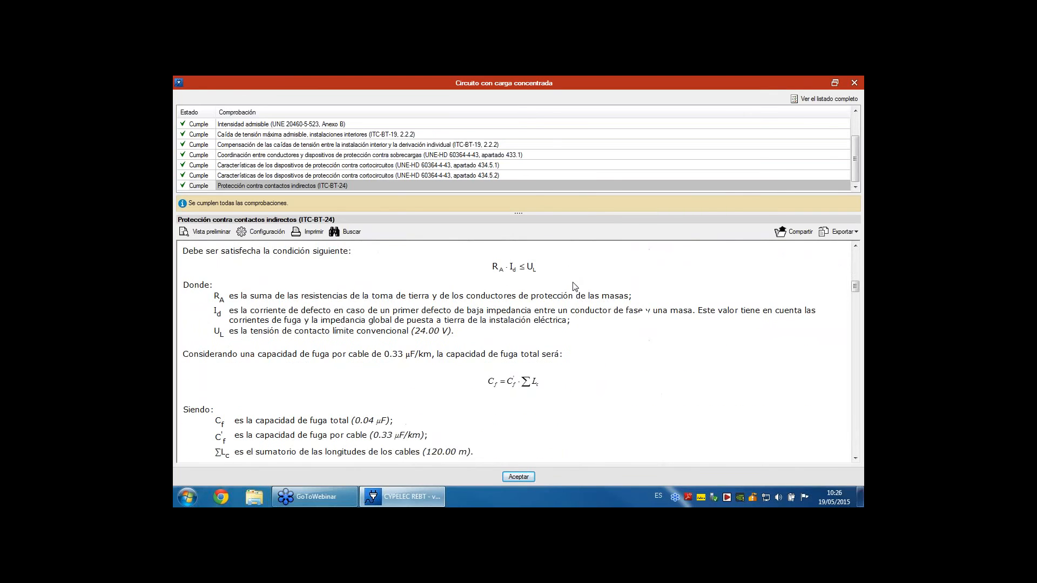
Examine the first-fault calculation from the cable lengths and capacitive reactance through to the fault current.
scroll(574, 287, down, 4)
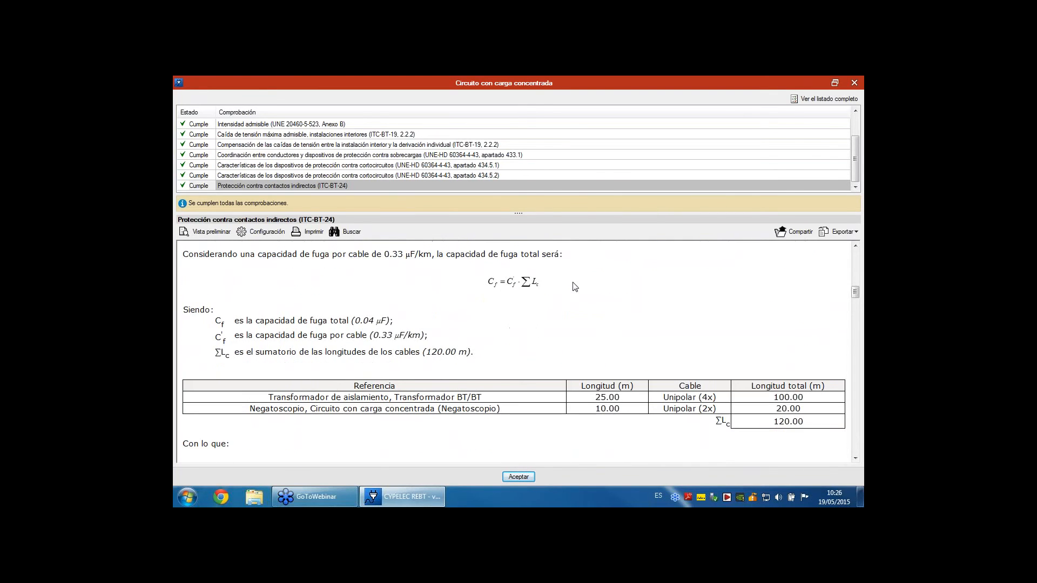
scroll(575, 286, down, 4)
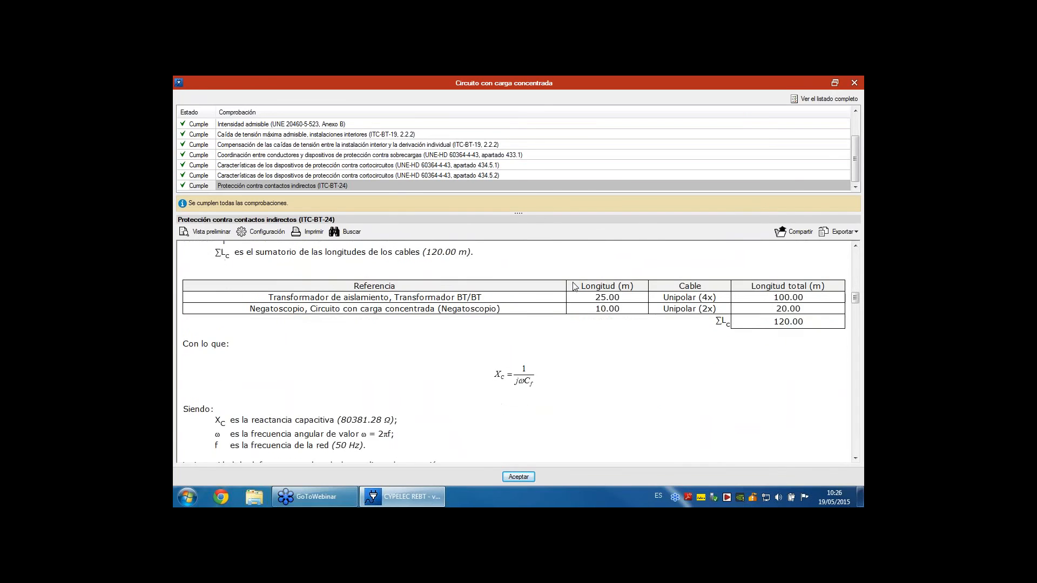
scroll(573, 287, down, 2)
scroll(575, 287, down, 2)
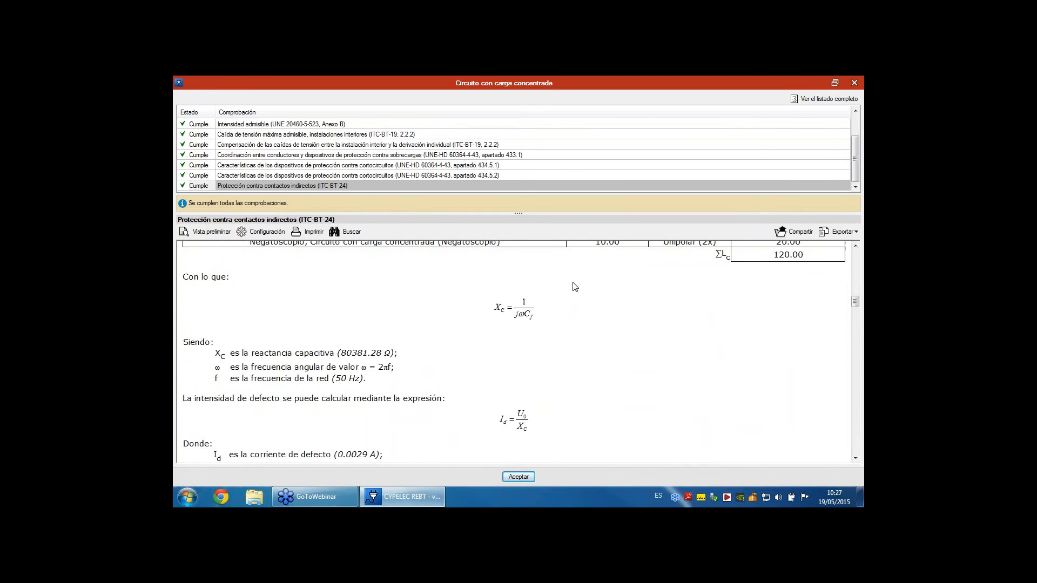
scroll(575, 287, up, 5)
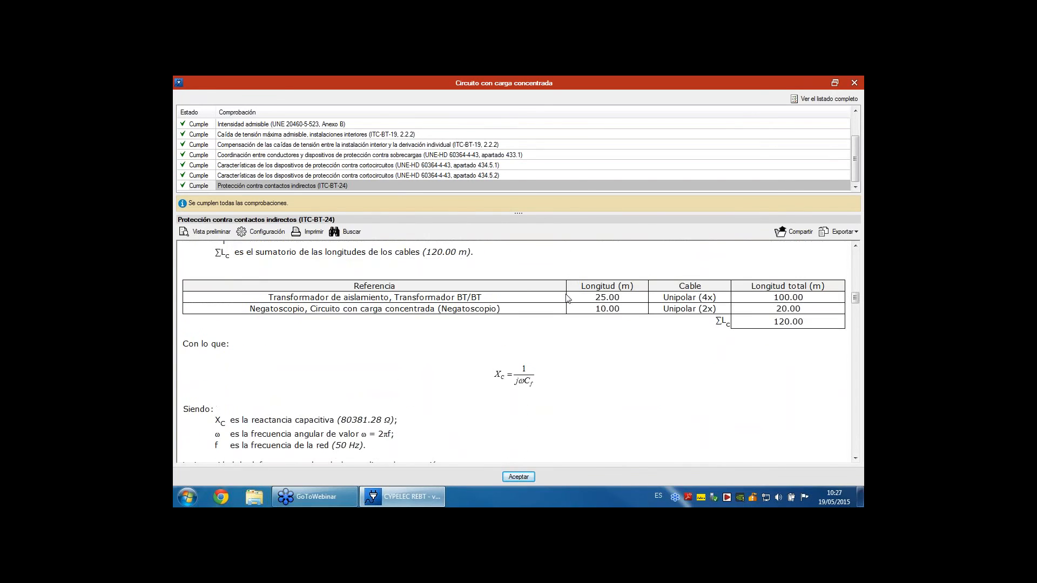
scroll(563, 304, down, 10)
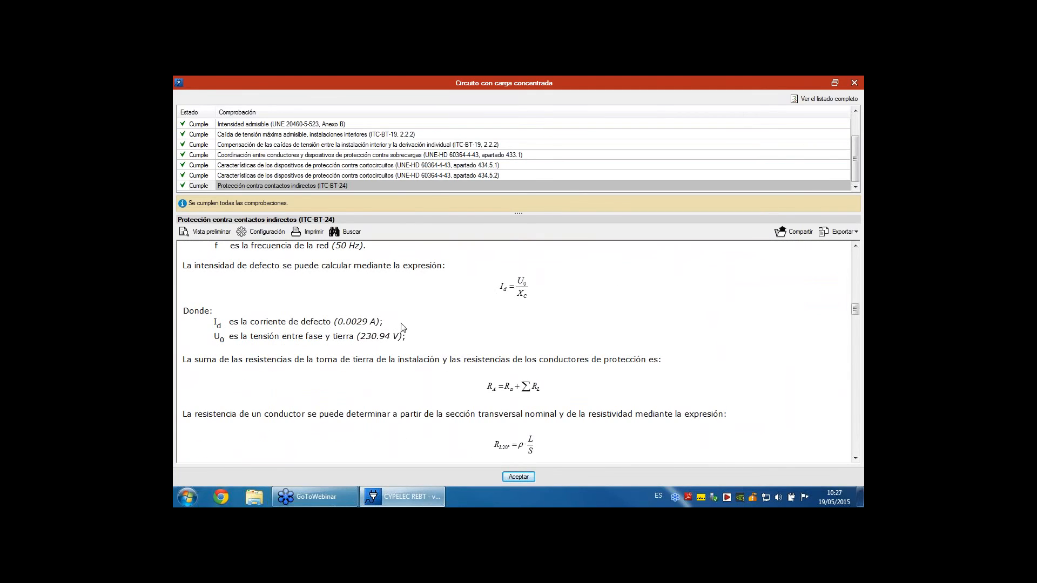
drag(375, 323, 331, 323)
click(381, 321)
Reread the total leakage capacitance formula and its terms, and follow the first-fault check through to the fault-voltage comparison.
scroll(405, 325, up, 10)
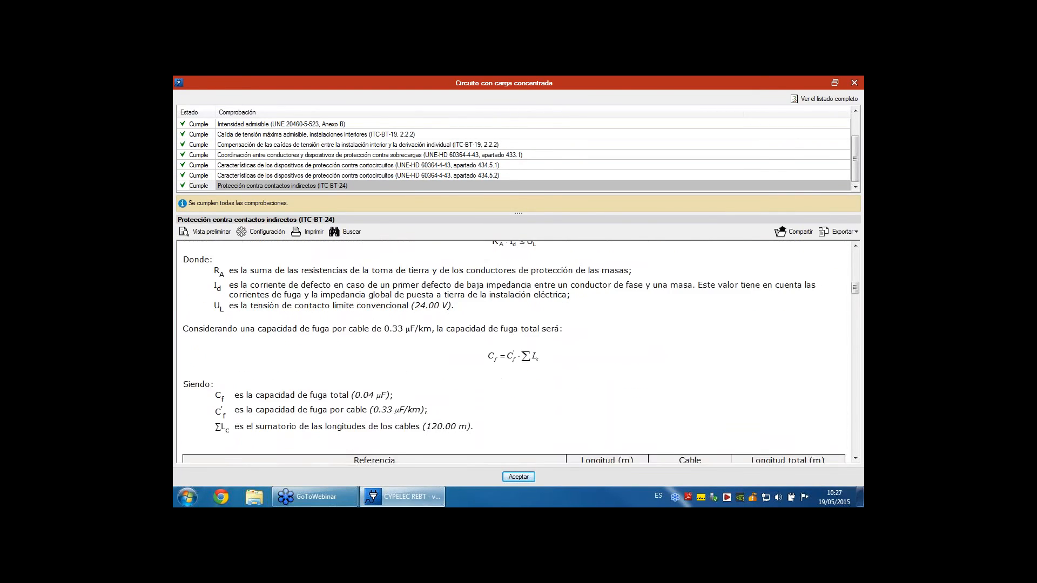
scroll(405, 325, up, 3)
scroll(405, 325, down, 8)
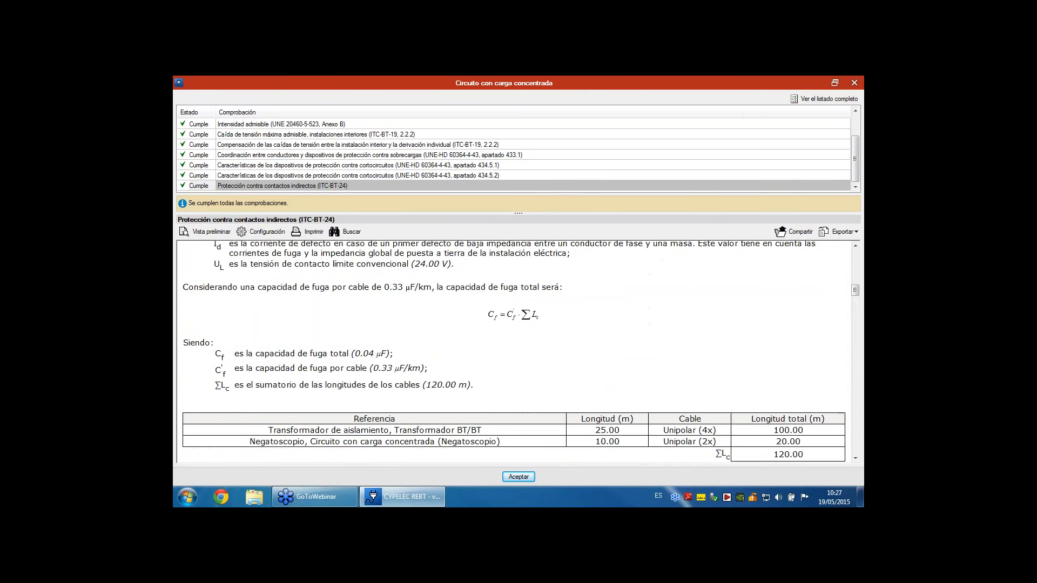
scroll(513, 352, down, 10)
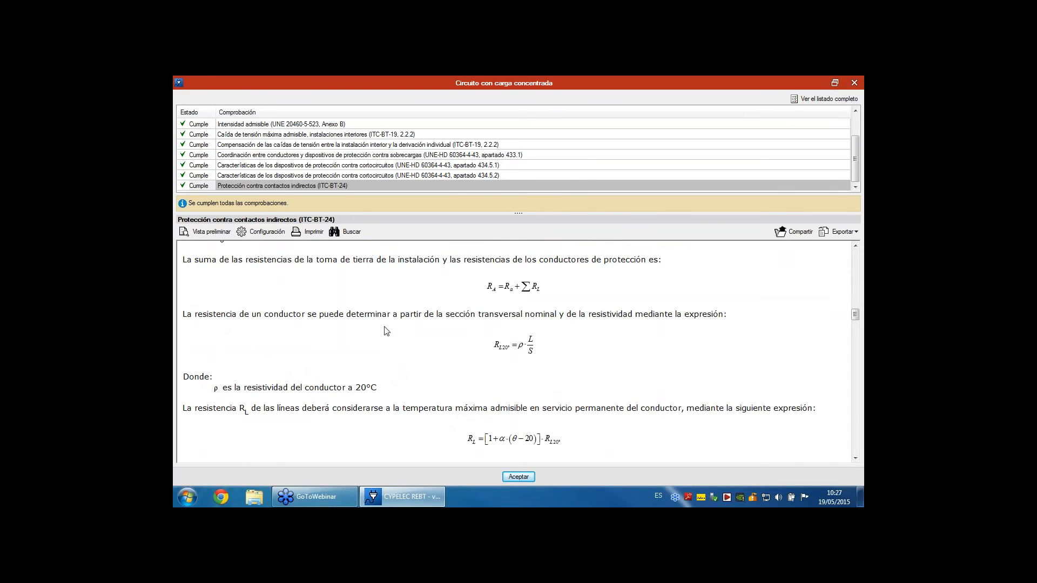
scroll(373, 335, down, 4)
scroll(514, 351, down, 10)
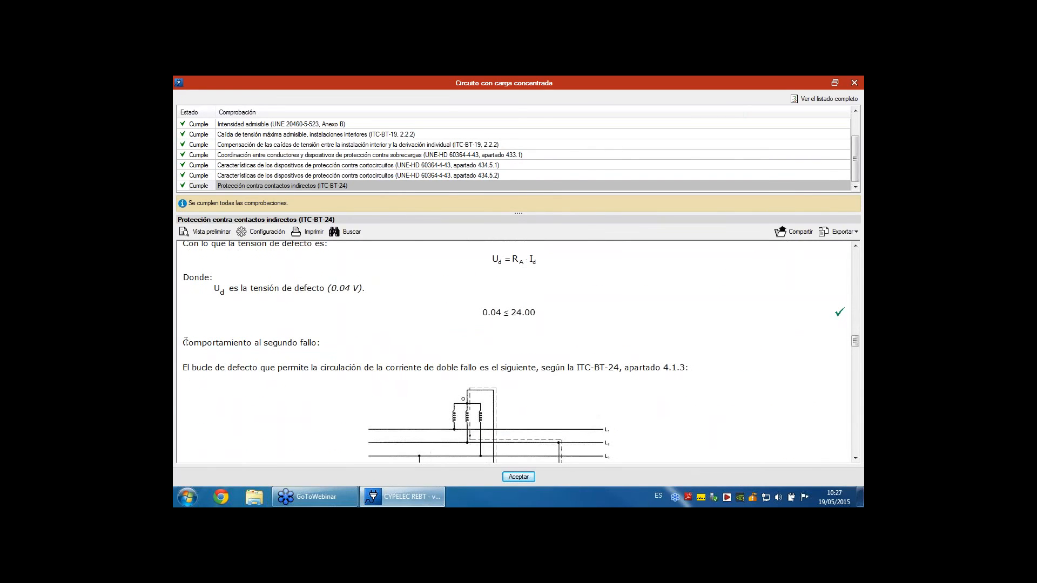
Read the second-fault behaviour section, covering the double-fault loop diagram, the TN conditions and the conductor resistance and reactance tables.
drag(185, 342, 354, 344)
scroll(354, 345, down, 4)
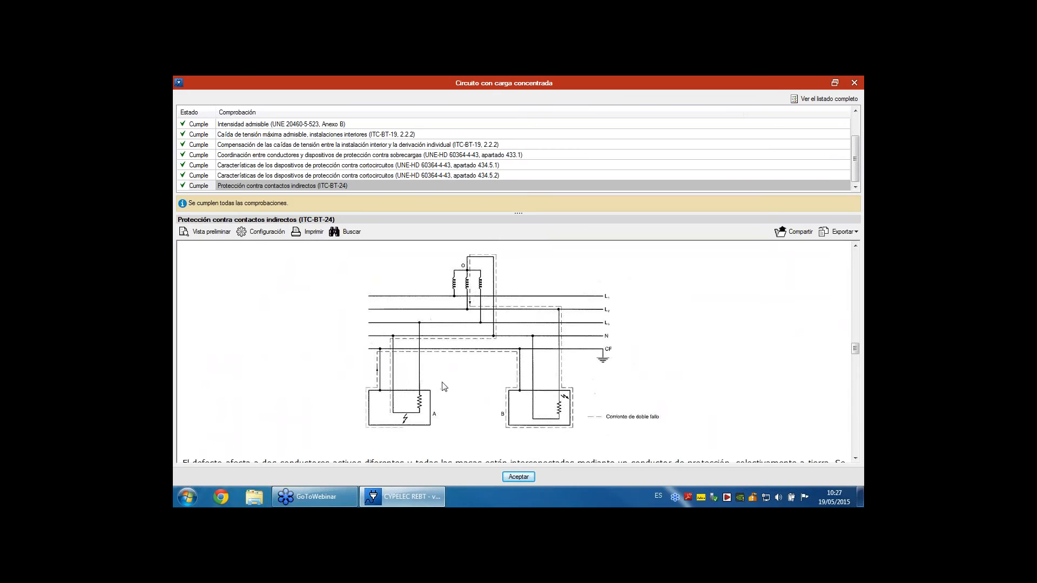
scroll(422, 351, down, 5)
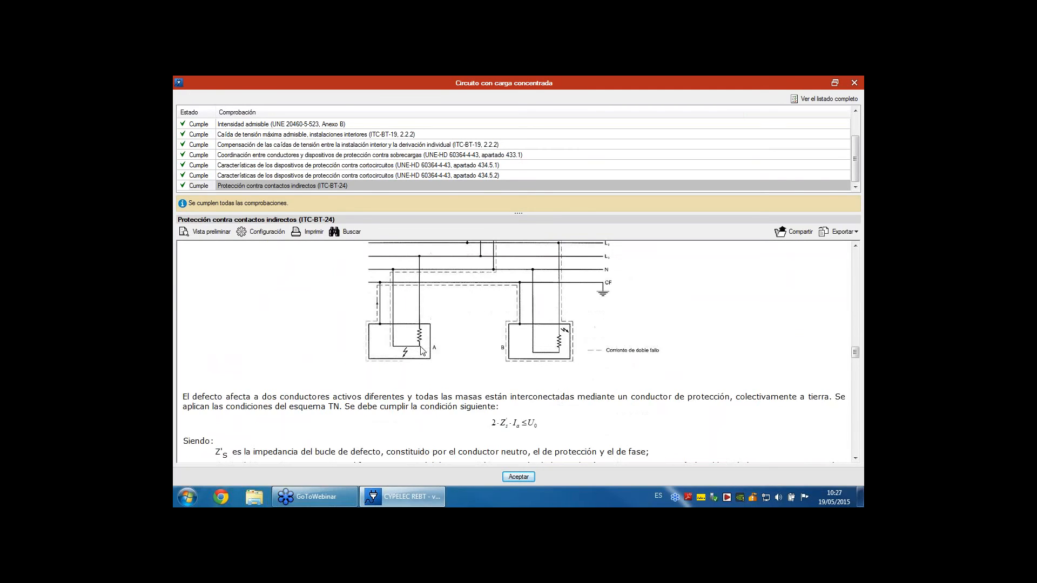
scroll(518, 351, down, 6)
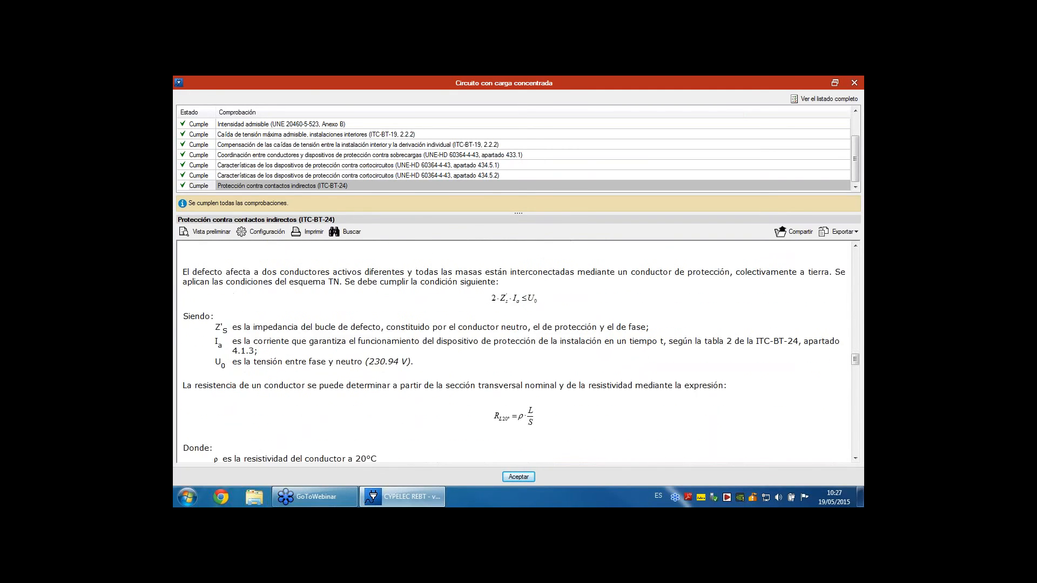
scroll(519, 351, down, 9)
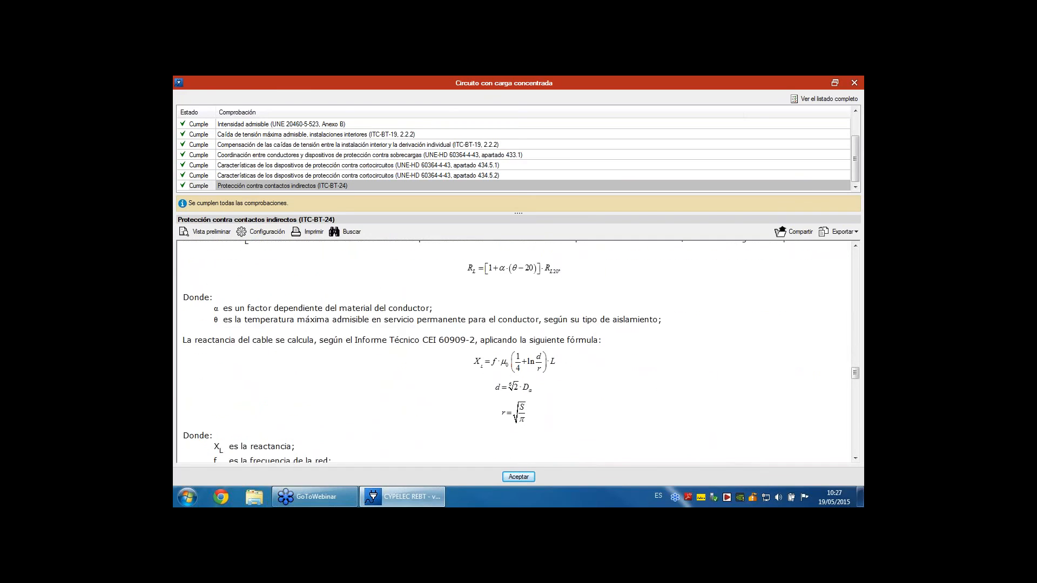
scroll(518, 351, down, 4)
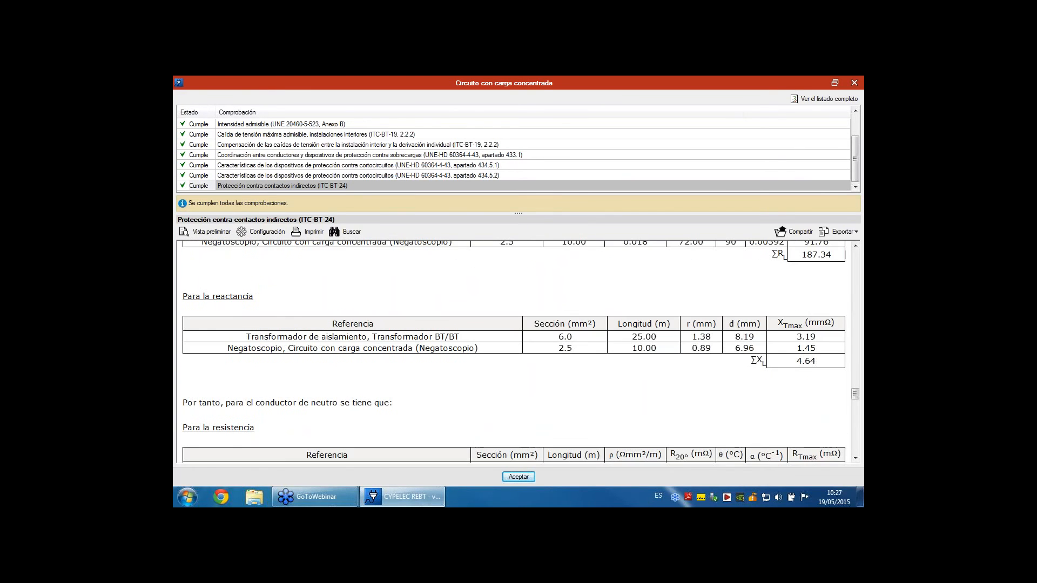
scroll(518, 351, down, 3)
scroll(519, 351, down, 8)
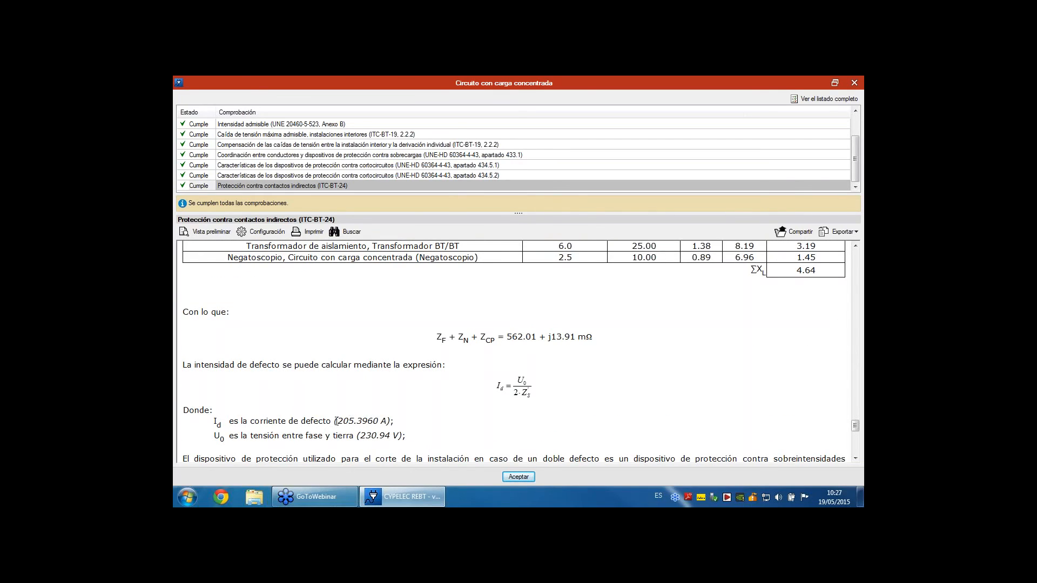
Examine the double-fault current and compare it with the tripping current from the circuit breaker's TCC curve.
drag(336, 421, 397, 430)
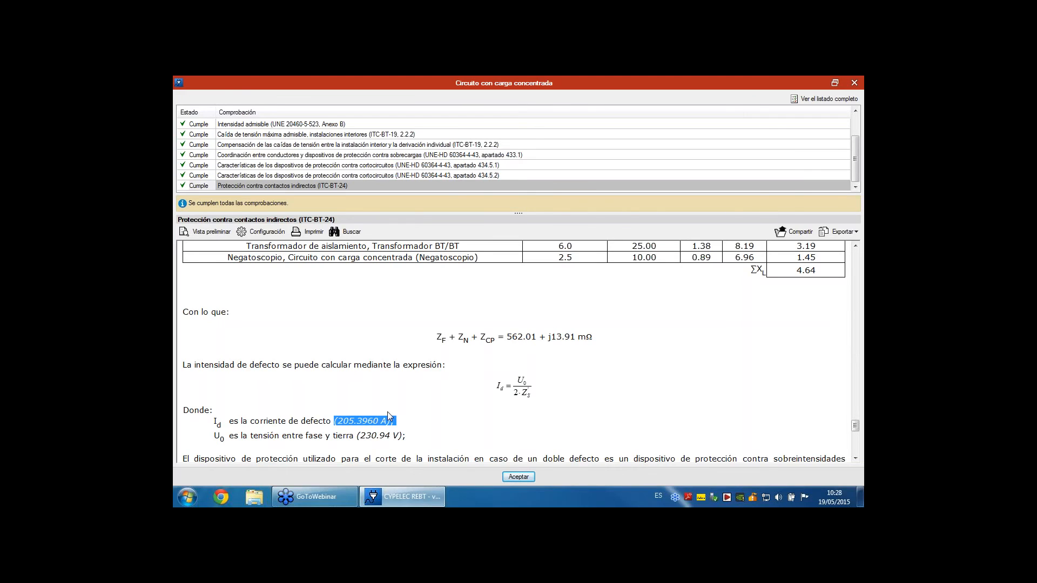
scroll(390, 398, down, 2)
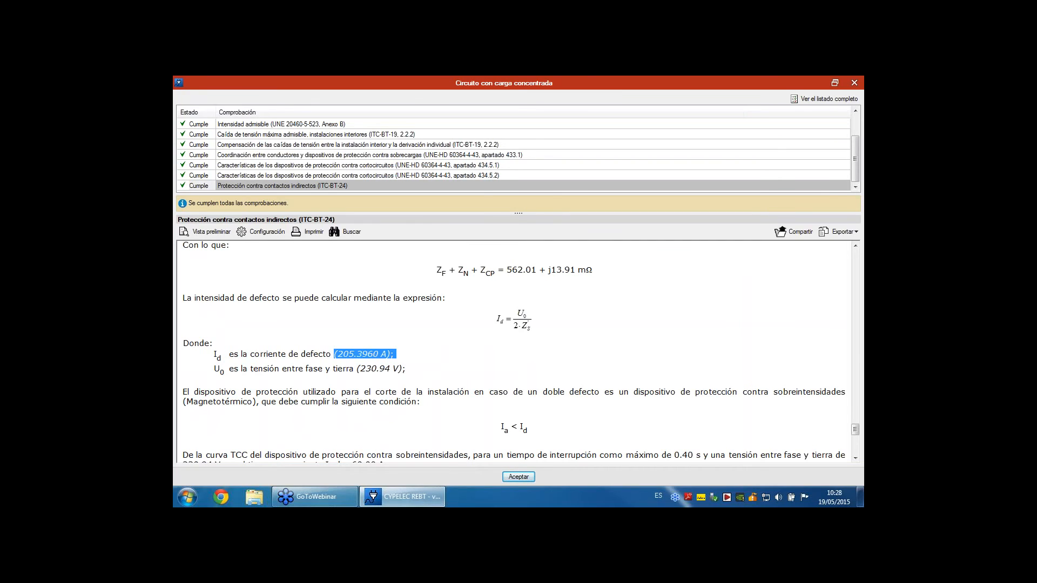
scroll(432, 375, down, 1)
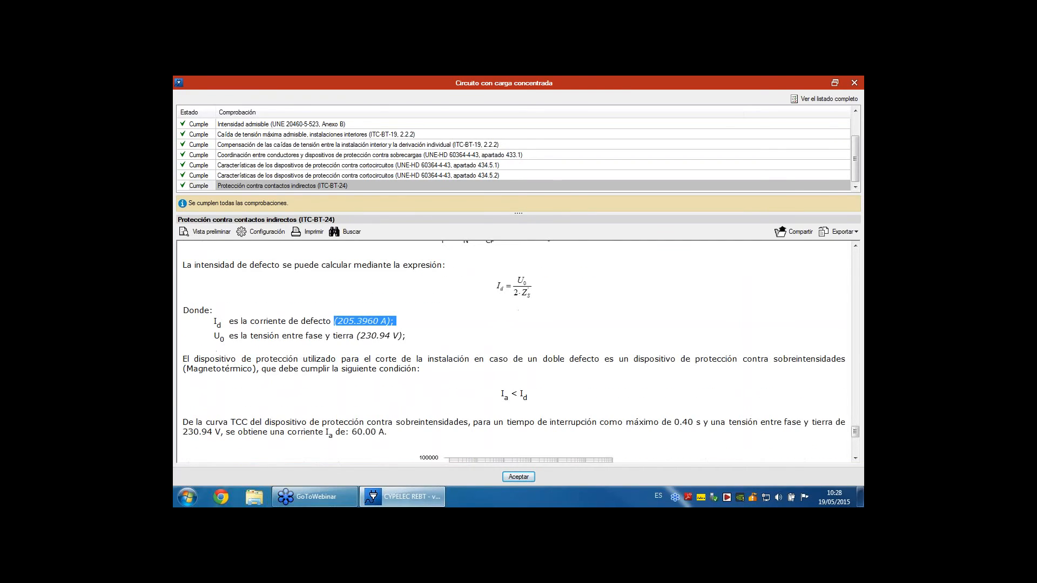
scroll(410, 460, down, 2)
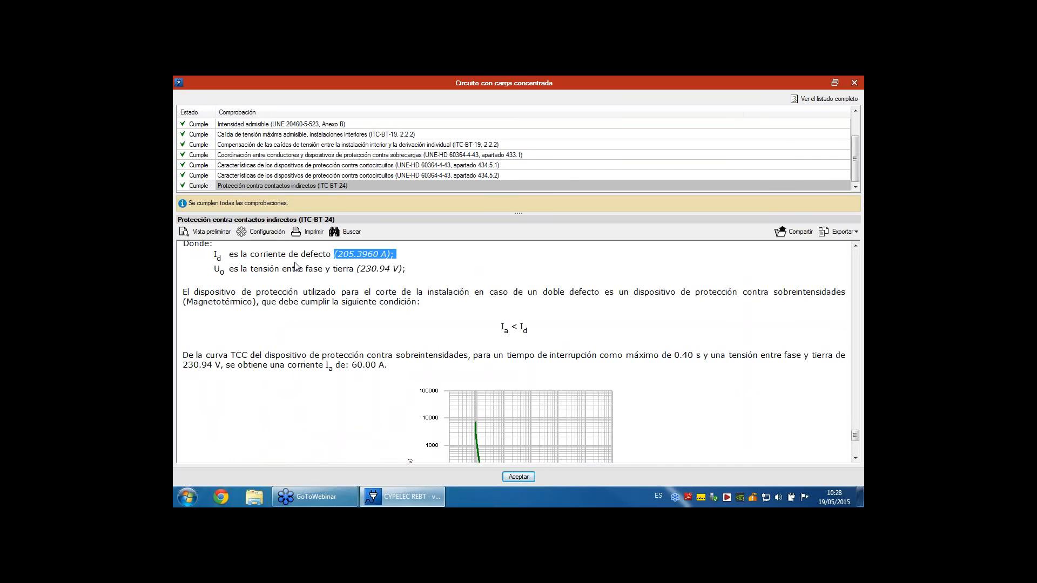
scroll(412, 286, down, 5)
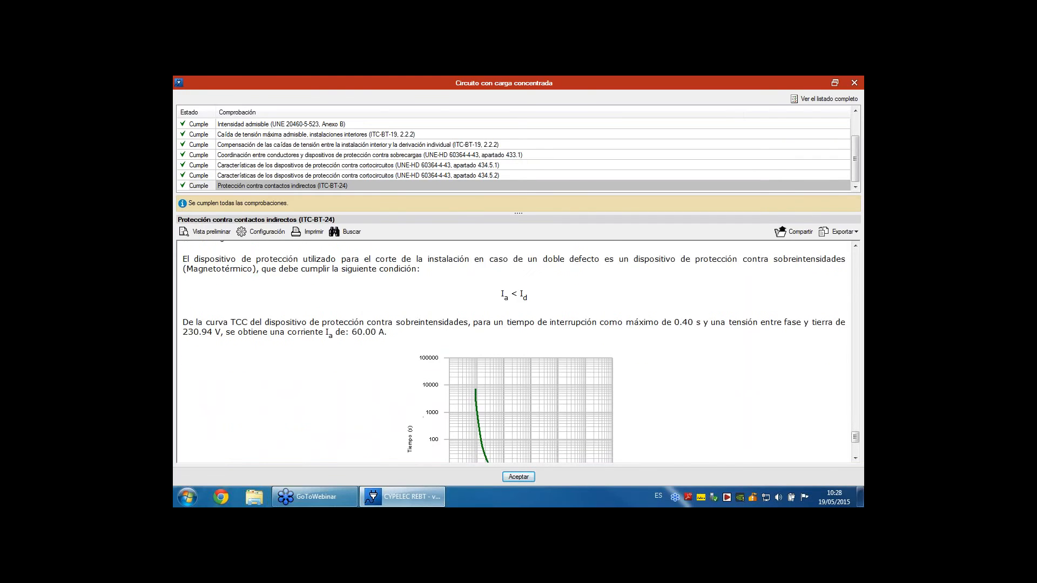
scroll(446, 315, down, 1)
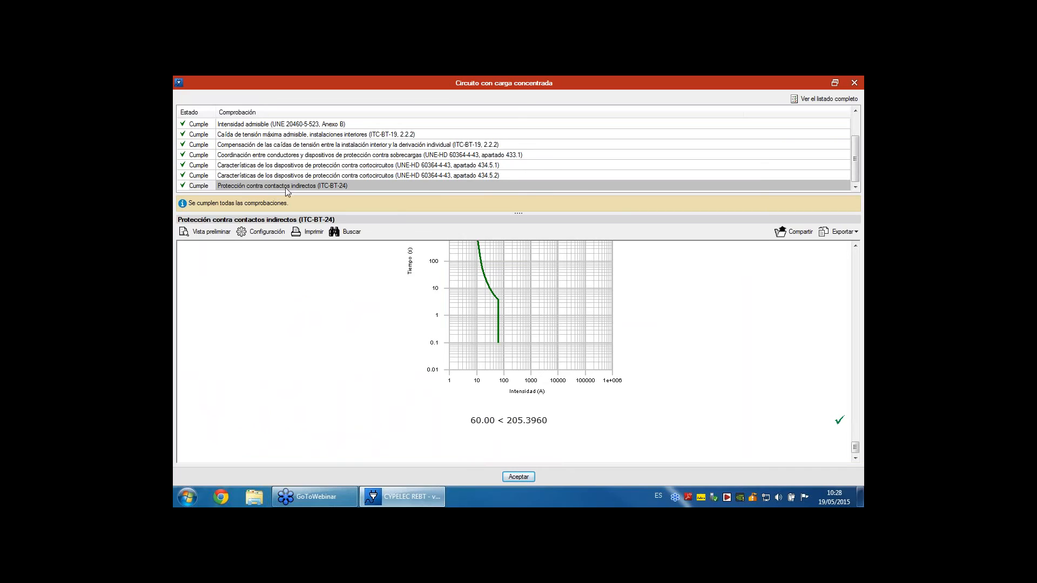
Review the double-fault current, breaker condition and neutral conductor tables again, and close the report to return to the single-line diagram.
scroll(544, 303, up, 4)
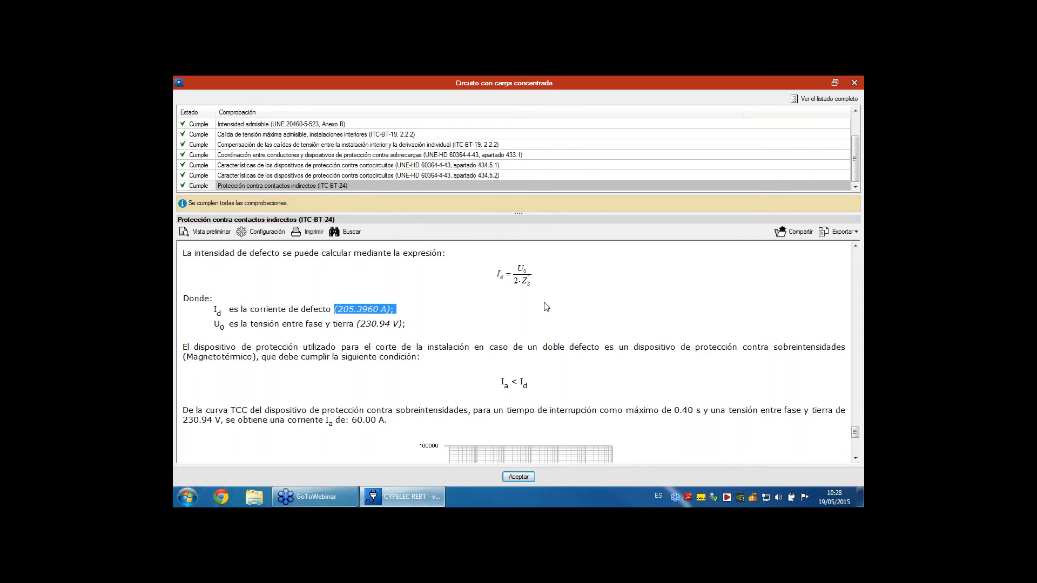
scroll(561, 295, down, 3)
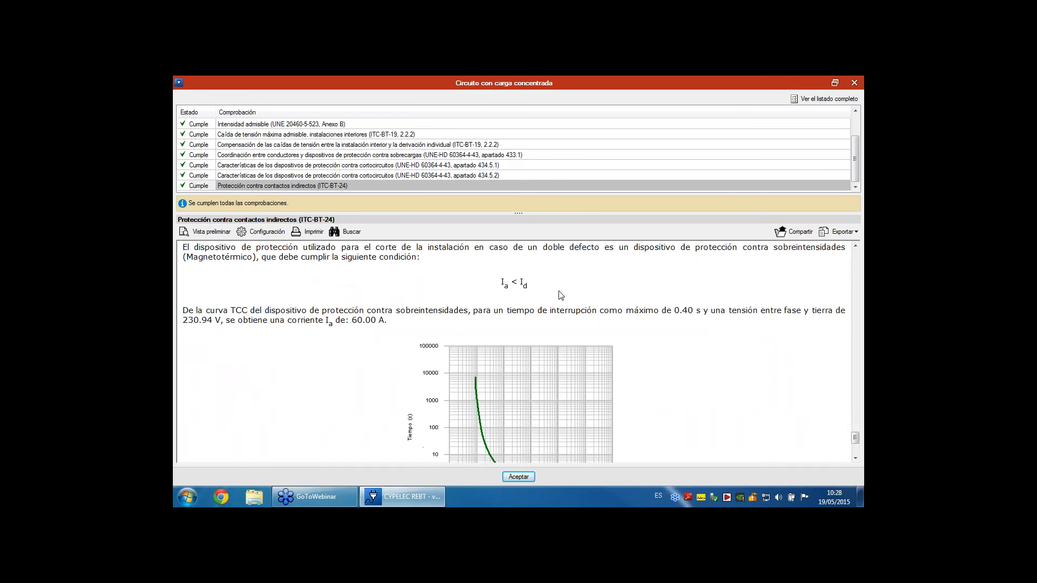
scroll(560, 296, down, 6)
scroll(433, 318, up, 11)
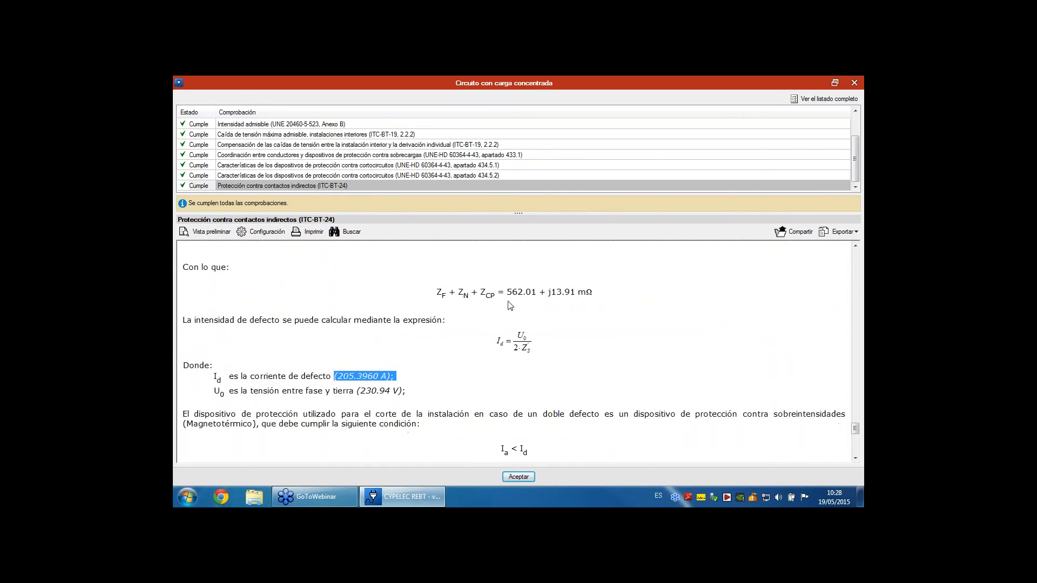
scroll(510, 306, up, 8)
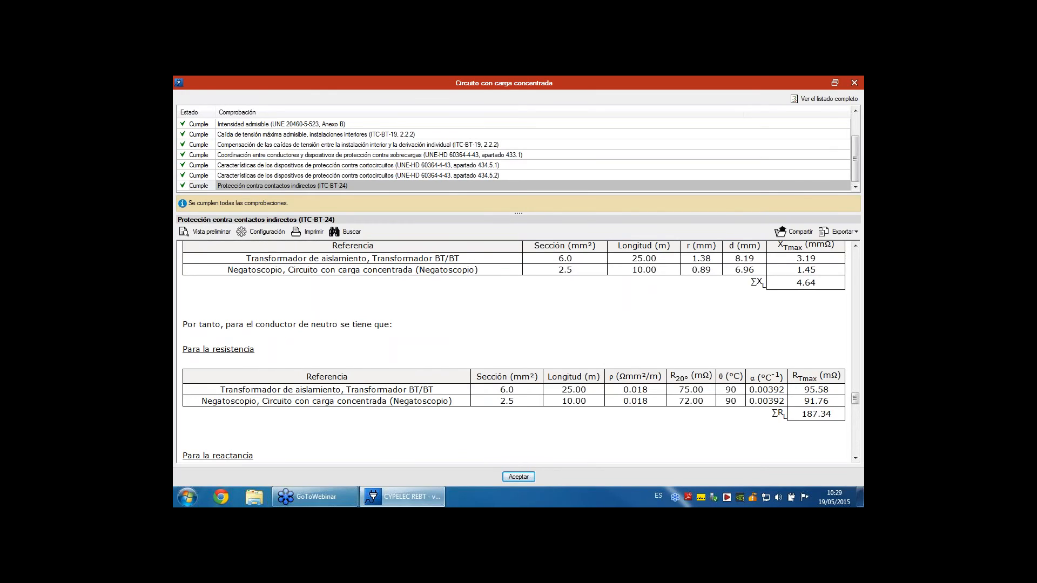
click(855, 83)
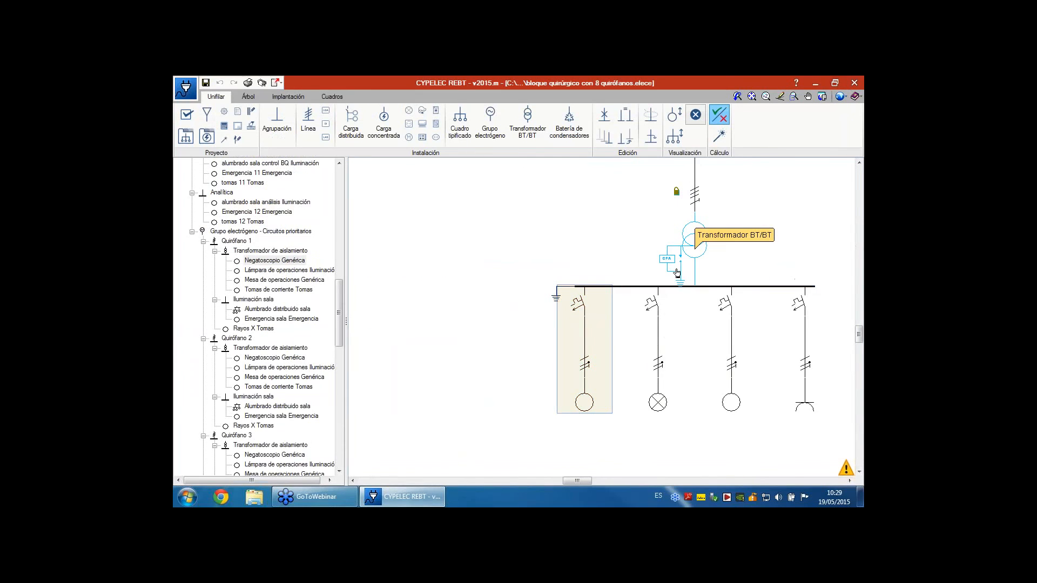
scroll(556, 318, down, 3)
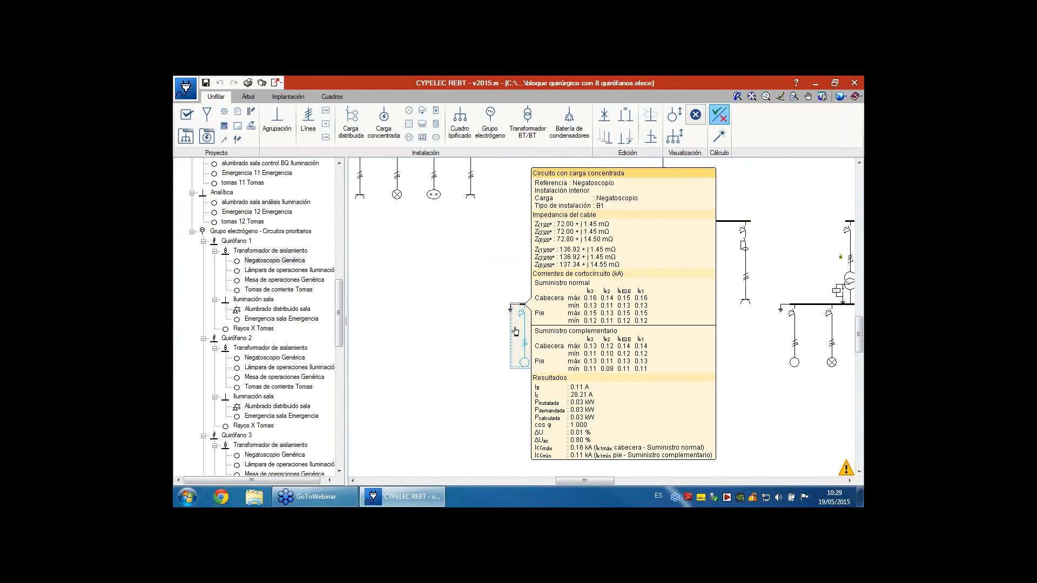
Open the project file manager and save the current operating-theatre project on leaving it.
click(185, 86)
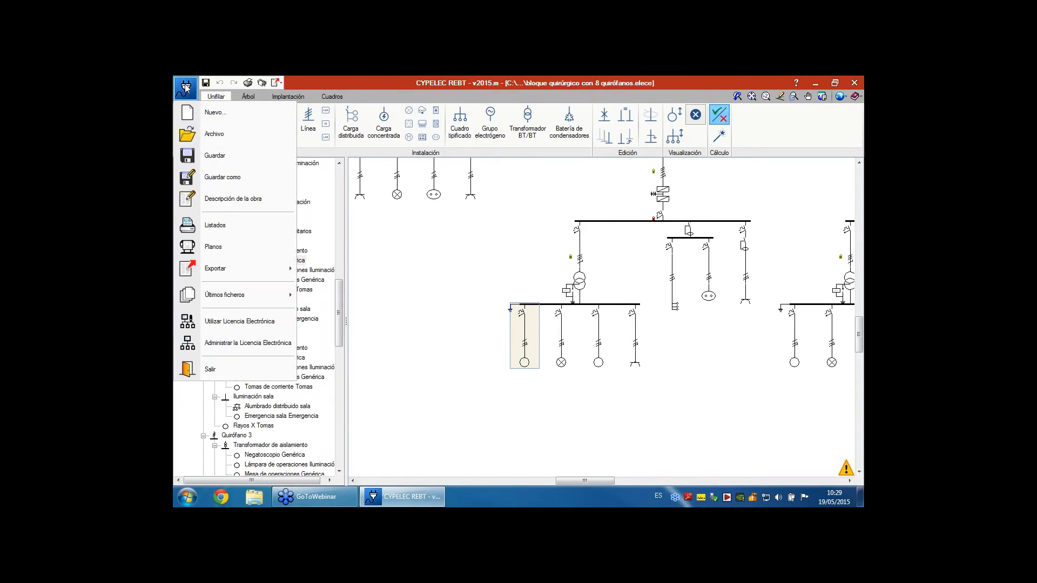
click(226, 135)
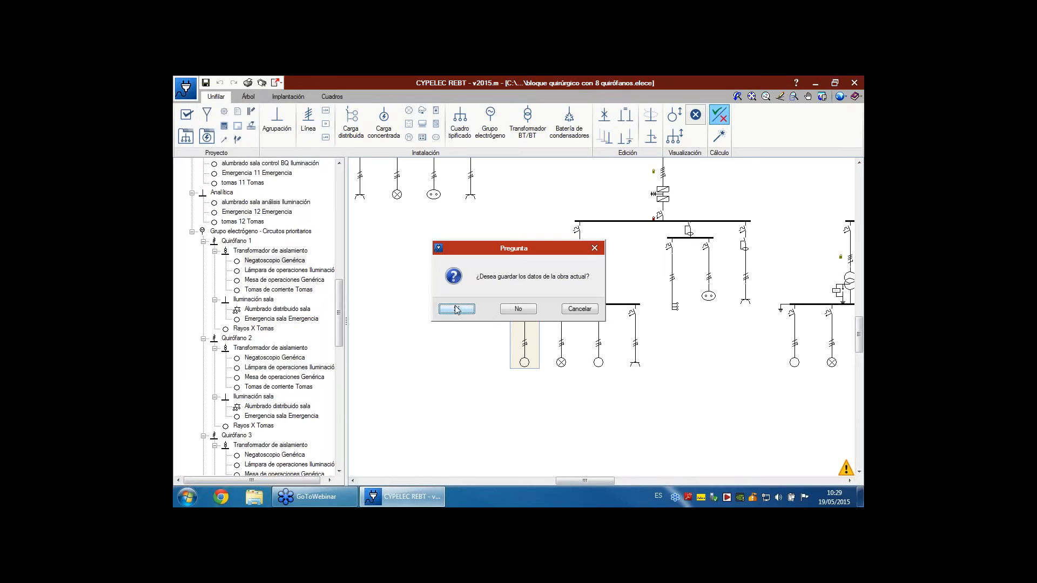
click(457, 309)
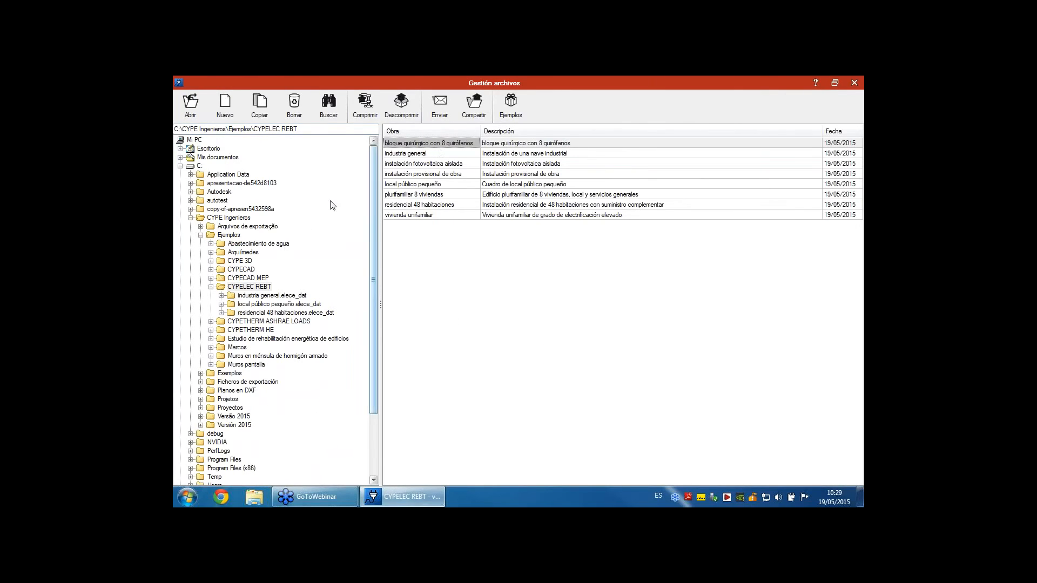
Browse the documents to the subfolder holding the direct-bridge projects and open the project REBT028.
click(180, 167)
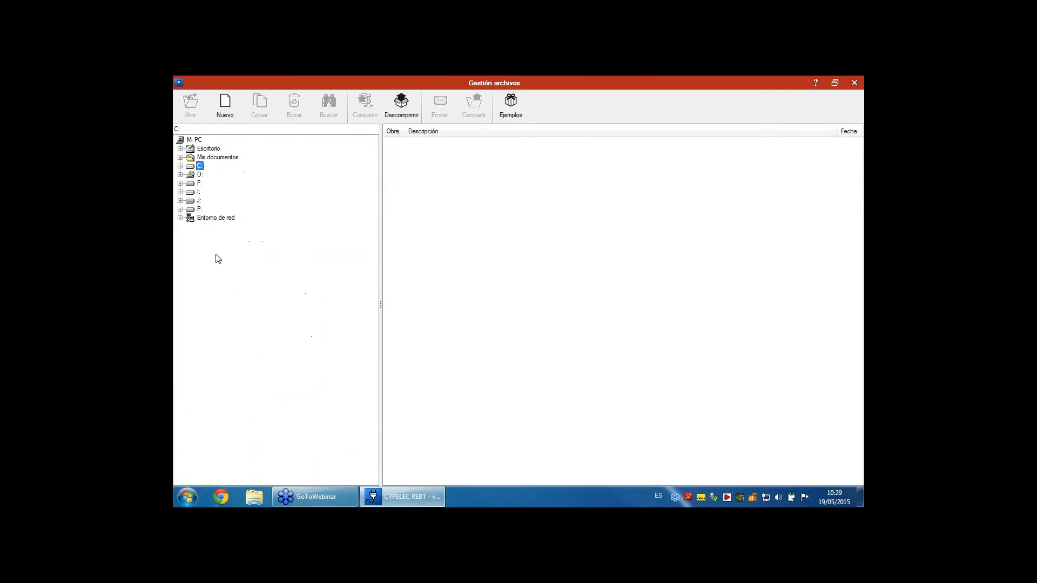
click(180, 158)
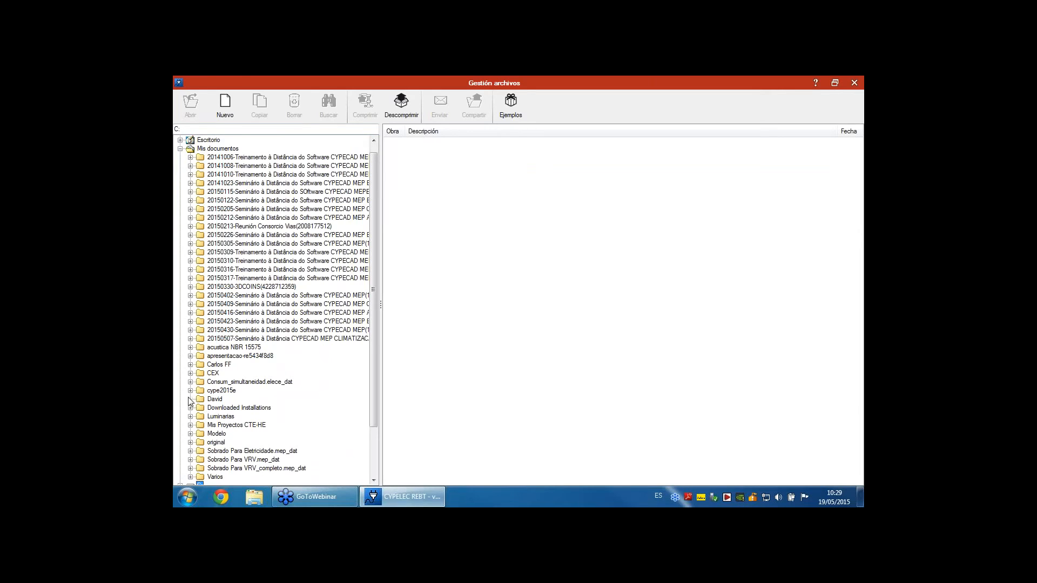
click(216, 399)
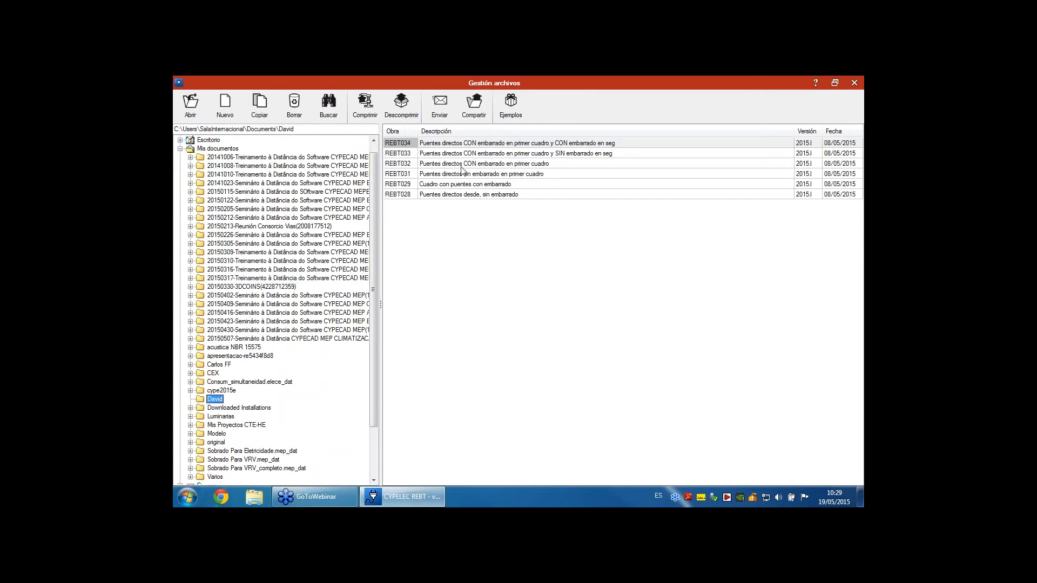
click(407, 195)
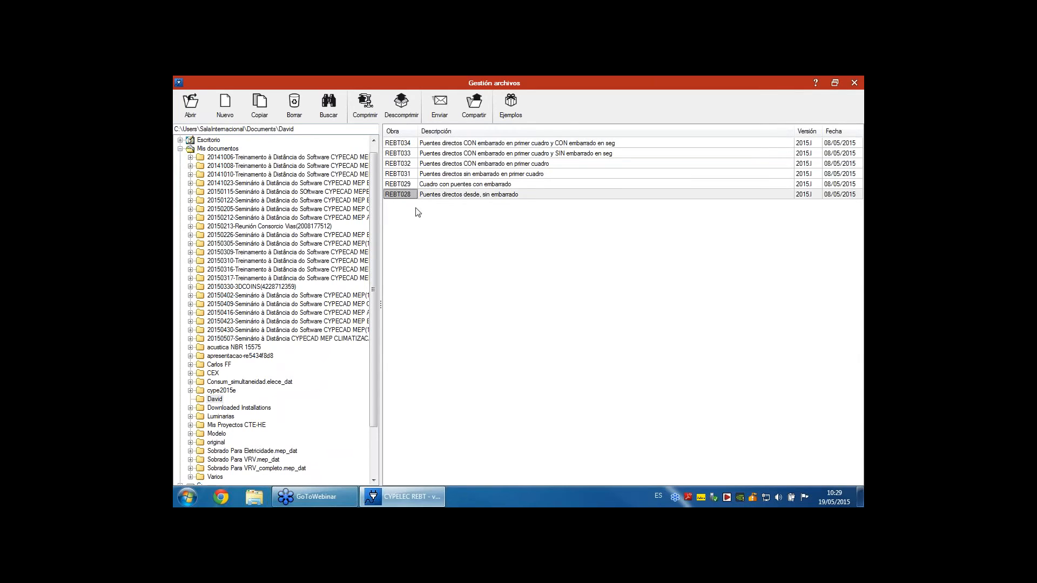
key(Return)
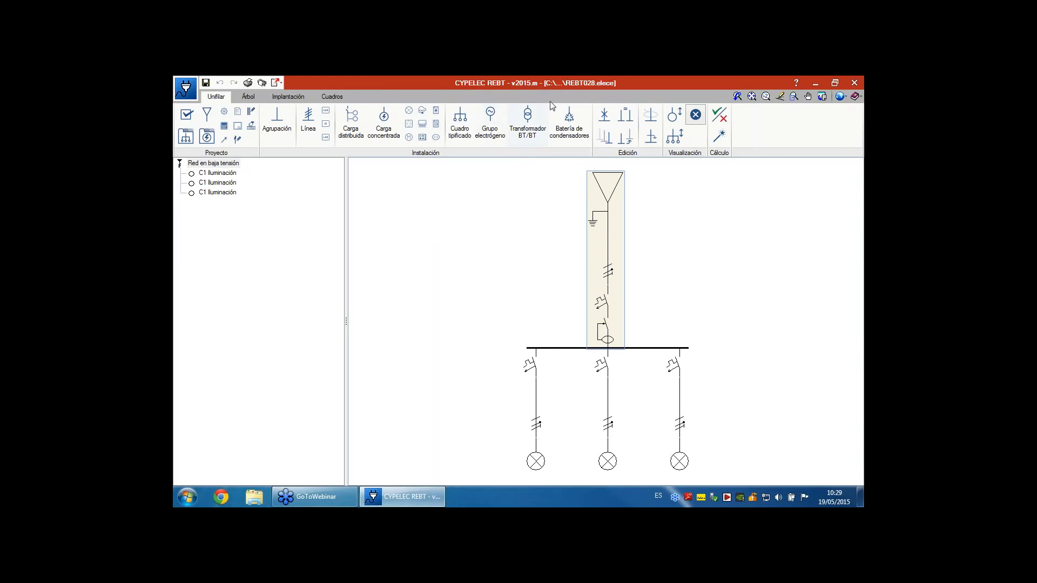
In the panel layout view, define a new box with reference C1, 480 mm wide, with 12 vertical modules 50 mm high.
click(327, 97)
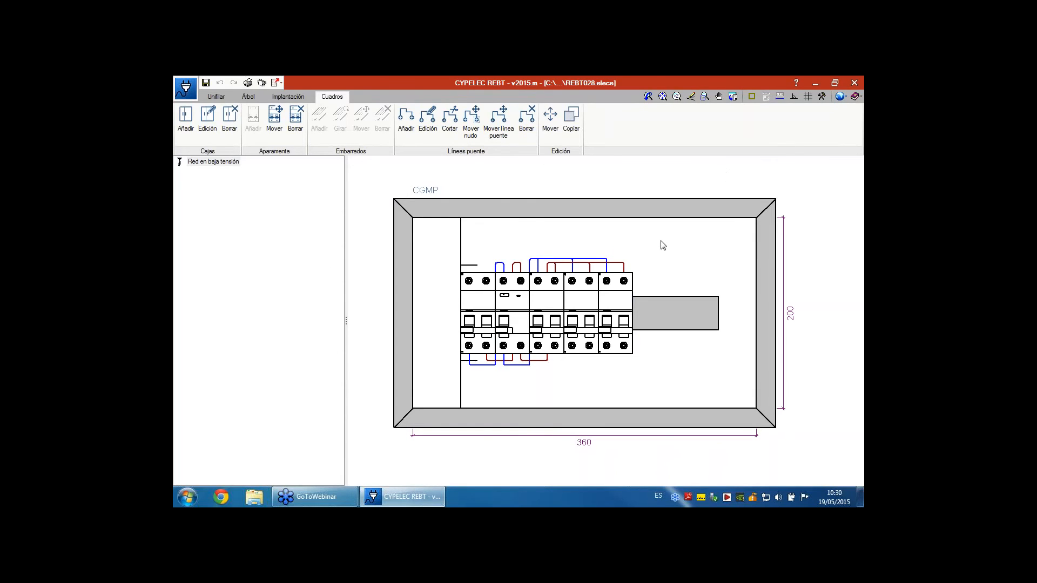
scroll(510, 270, down, 2)
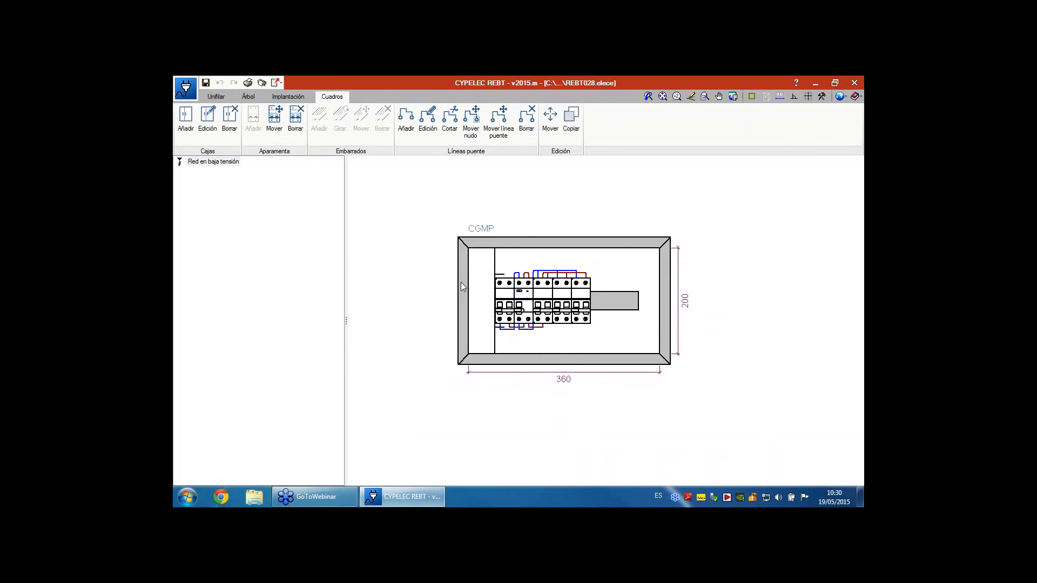
mouse_move(461, 282)
middle_down()
mouse_move(421, 249)
mouse_move(414, 219)
middle_up()
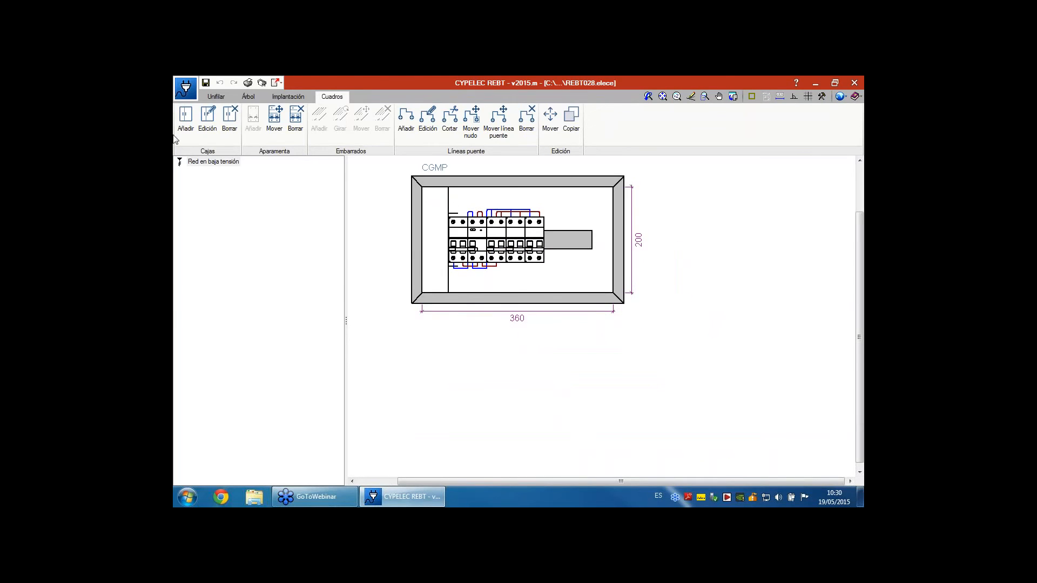
click(184, 120)
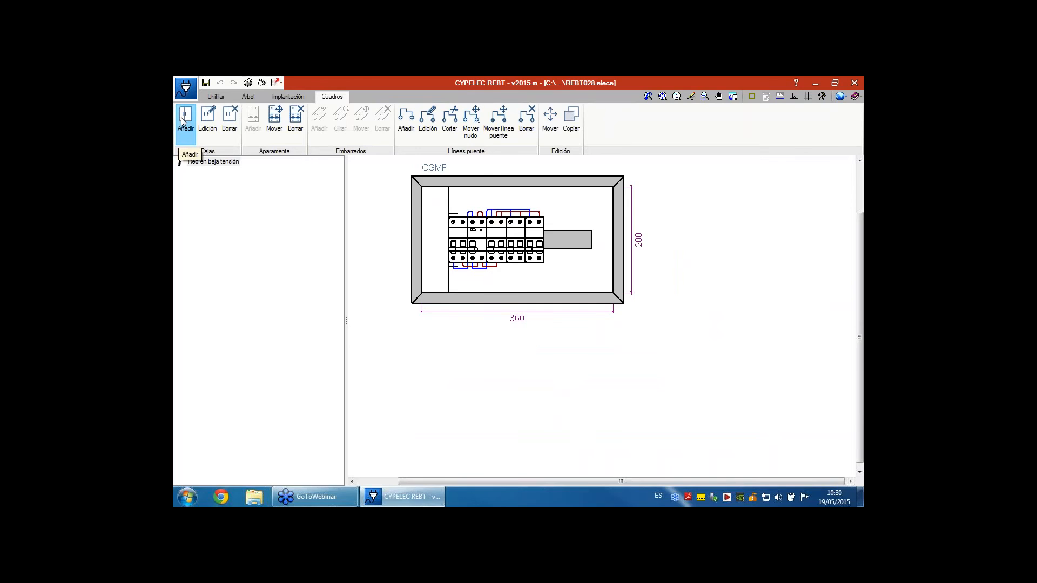
click(183, 120)
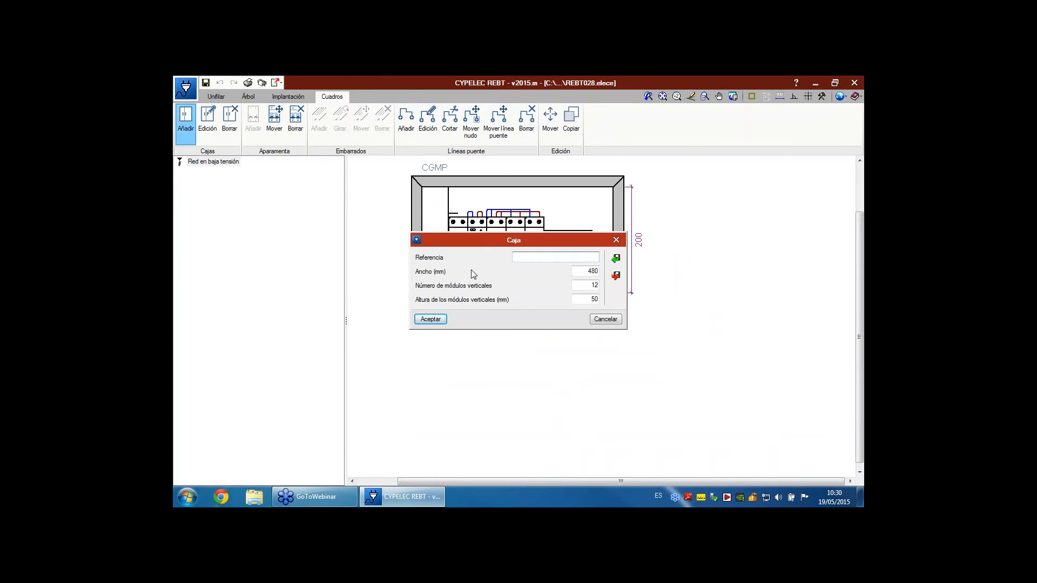
text(C1)
drag(511, 241, 517, 360)
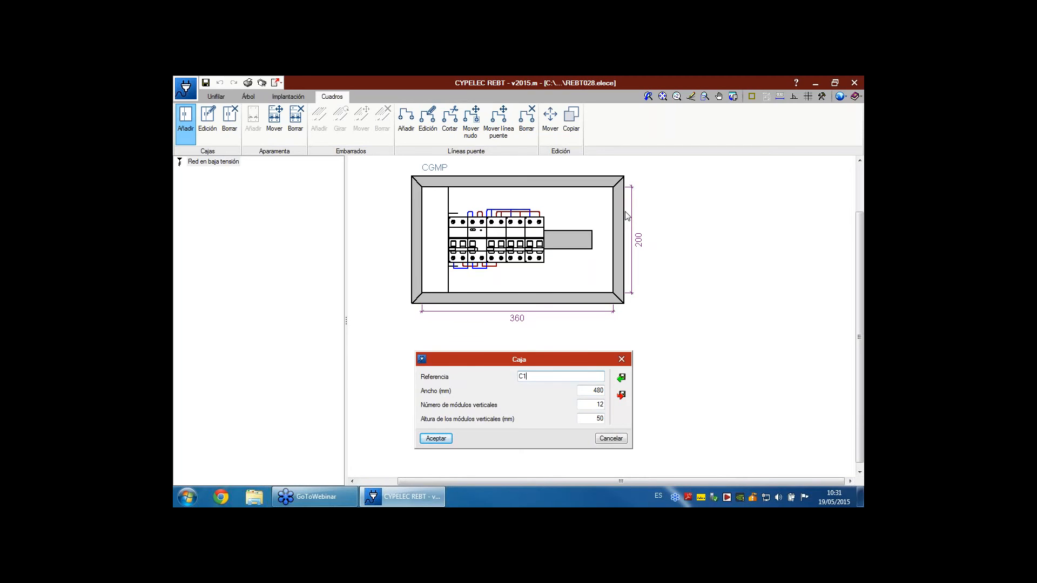
click(436, 438)
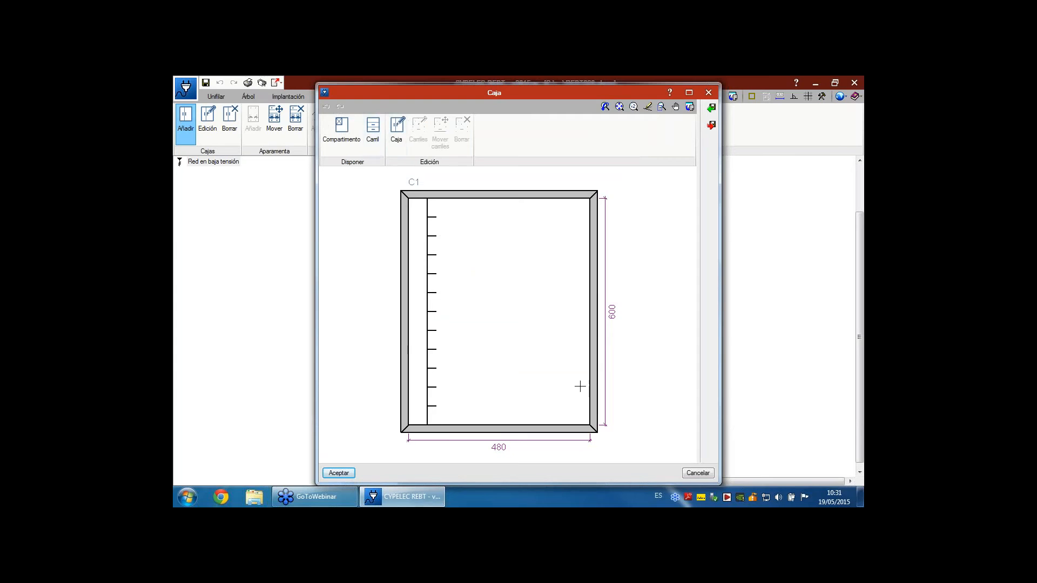
Divide box C1 with a horizontal compartment partition across its full width, just below the fourth module mark from the top.
drag(440, 97, 428, 103)
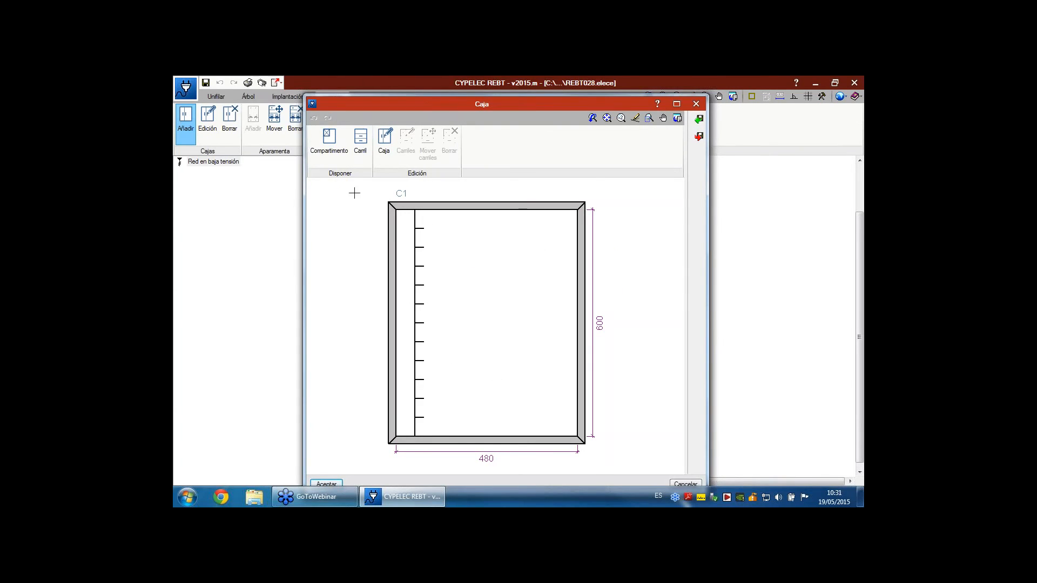
click(321, 149)
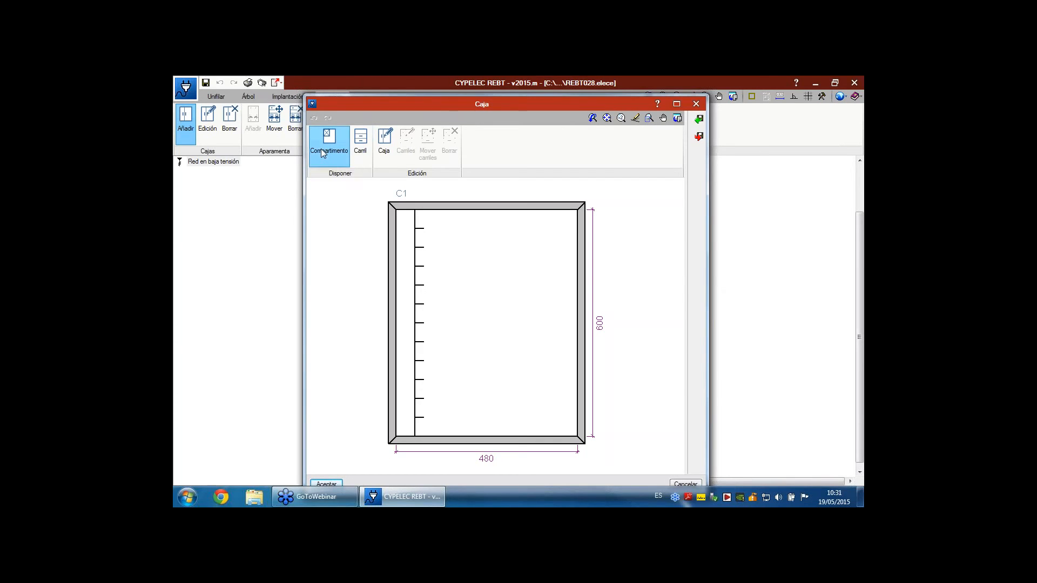
click(396, 292)
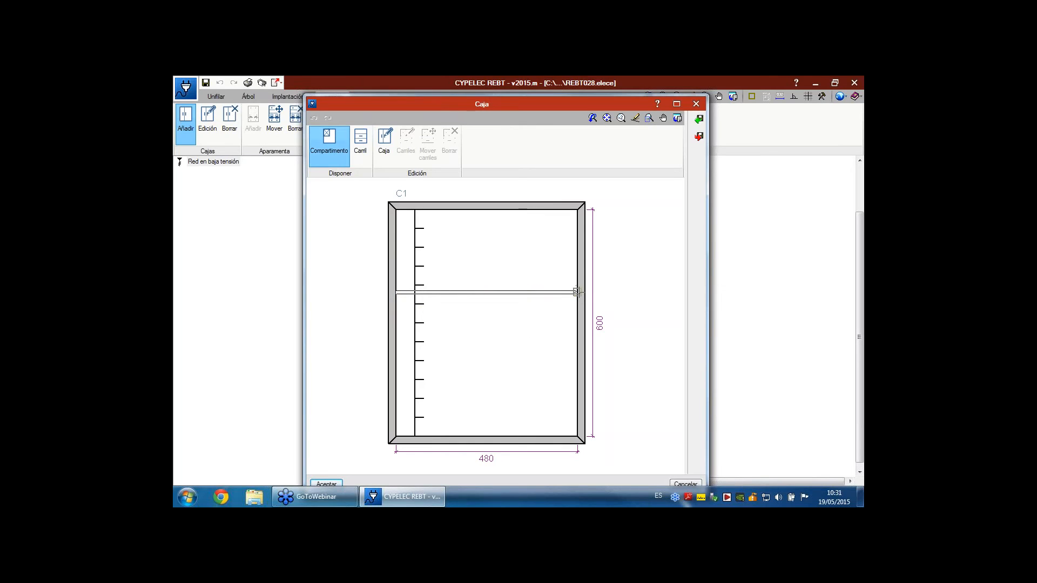
click(578, 292)
scroll(571, 308, up, 2)
scroll(567, 291, down, 3)
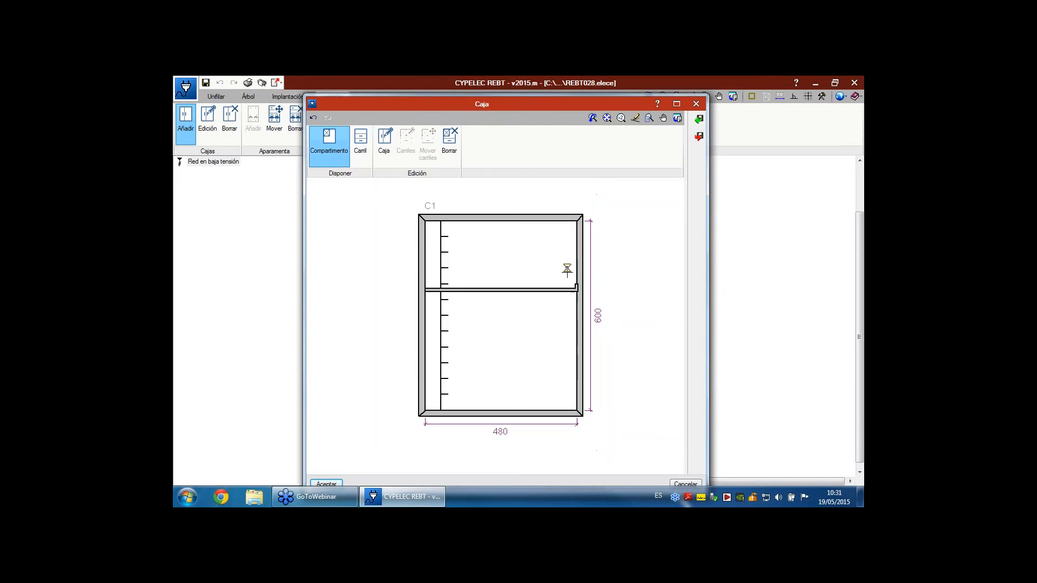
scroll(561, 275, up, 2)
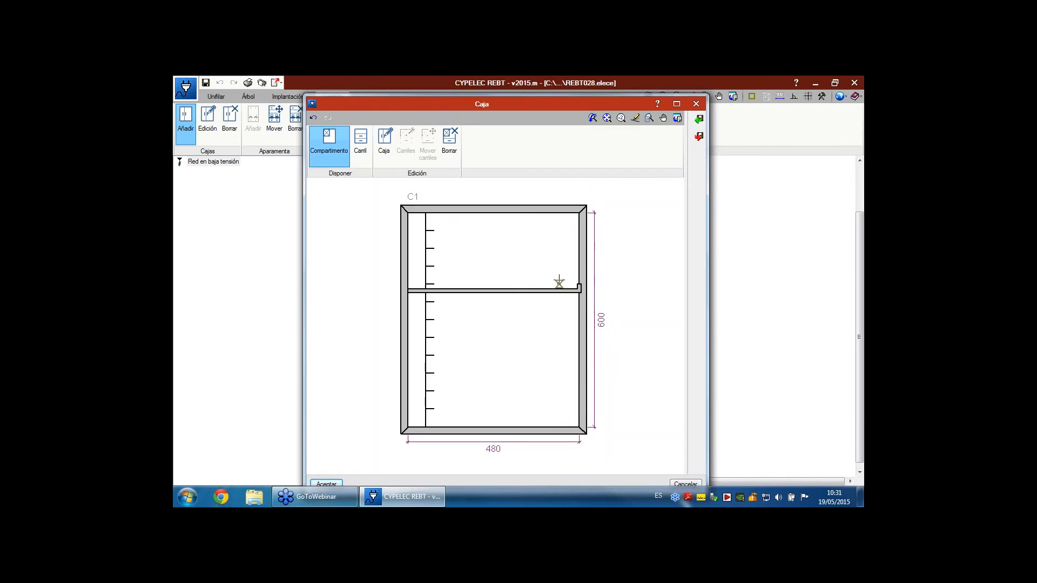
scroll(534, 285, down, 1)
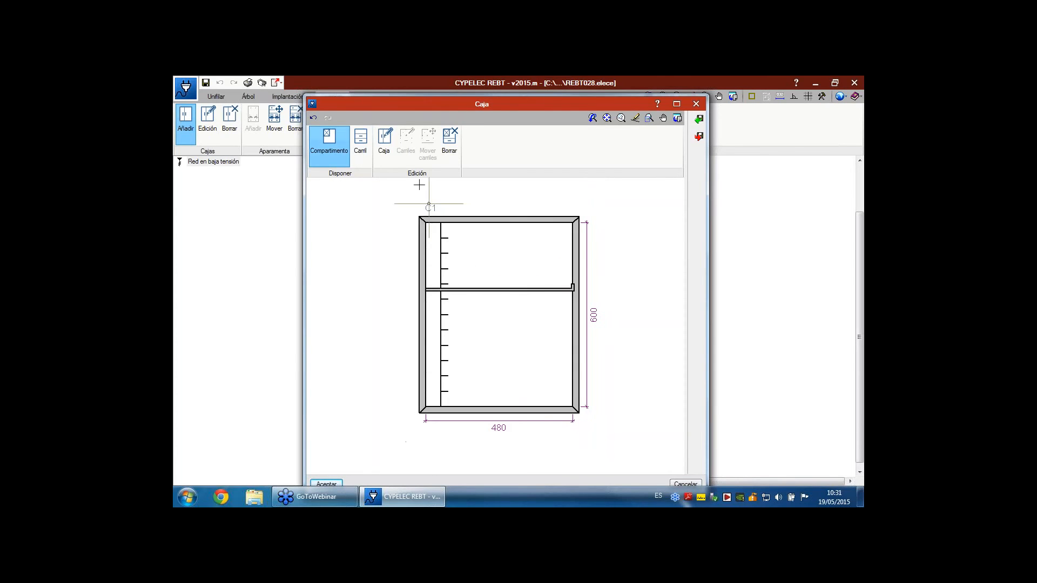
Place two 18-module rails in C1's lower compartment, 275 mm and 125 mm above the base and about 50 mm from the left wall.
click(362, 152)
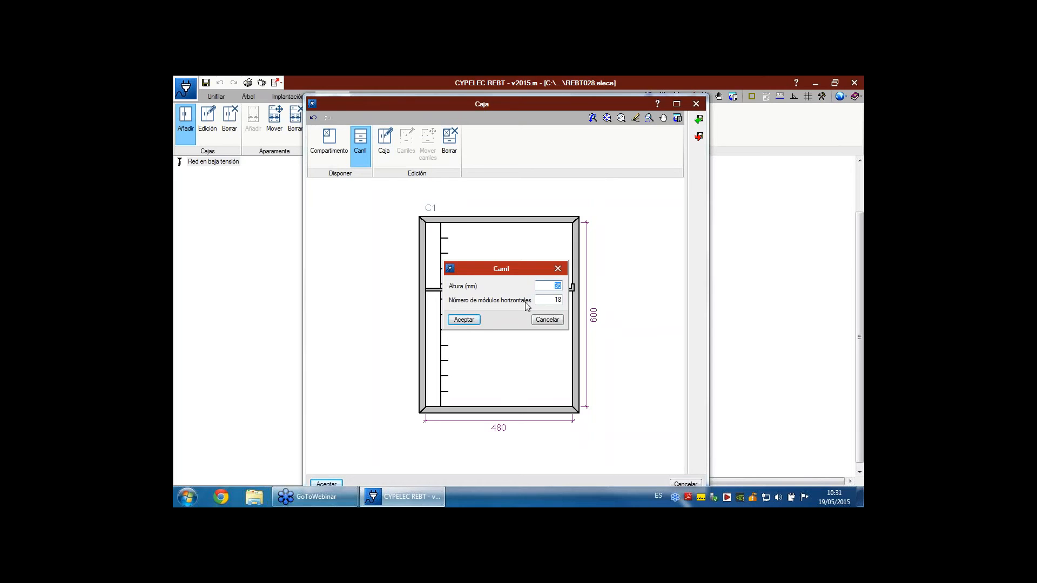
click(464, 320)
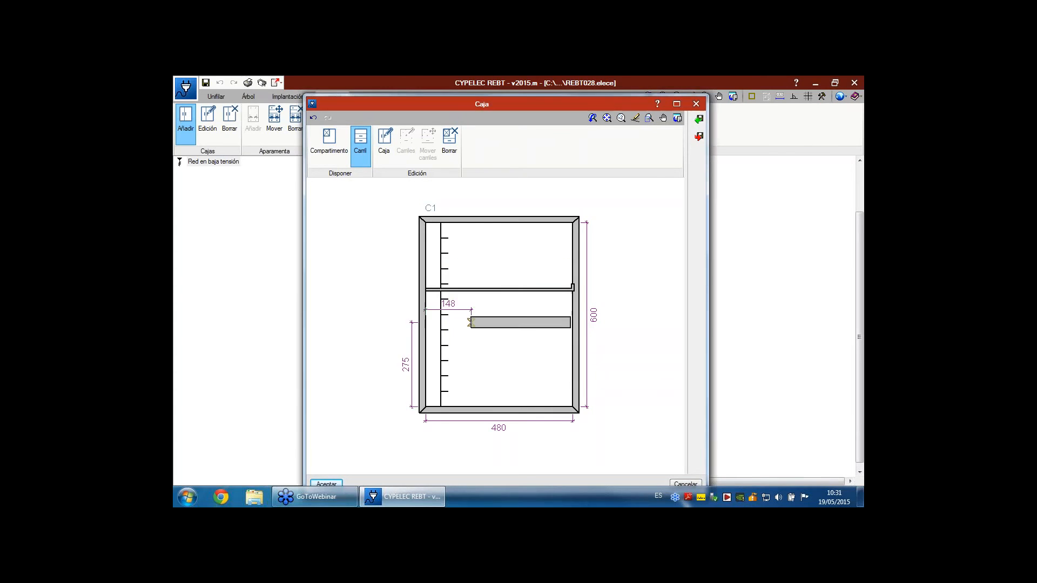
scroll(453, 338, up, 2)
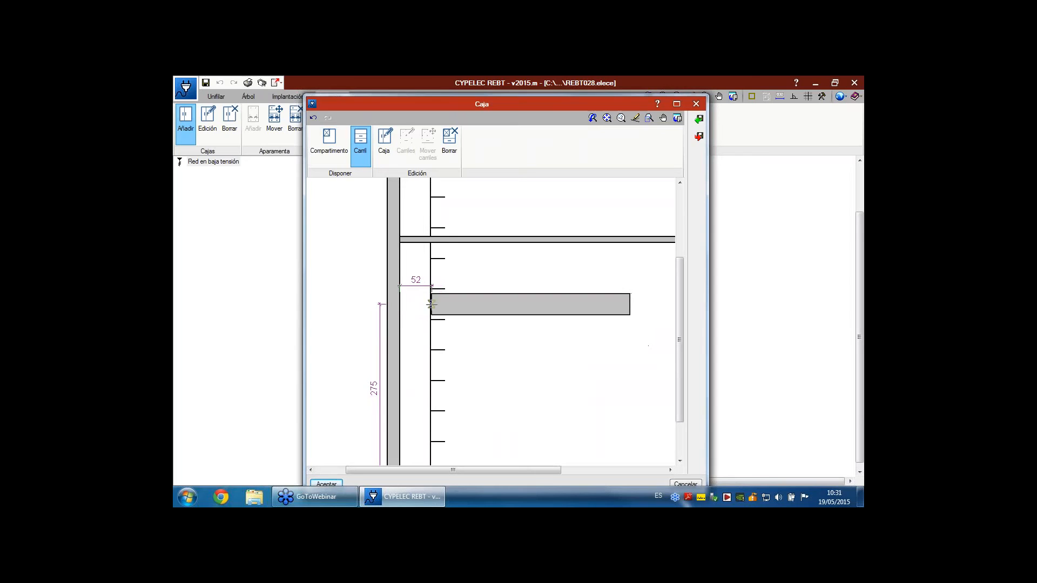
click(432, 304)
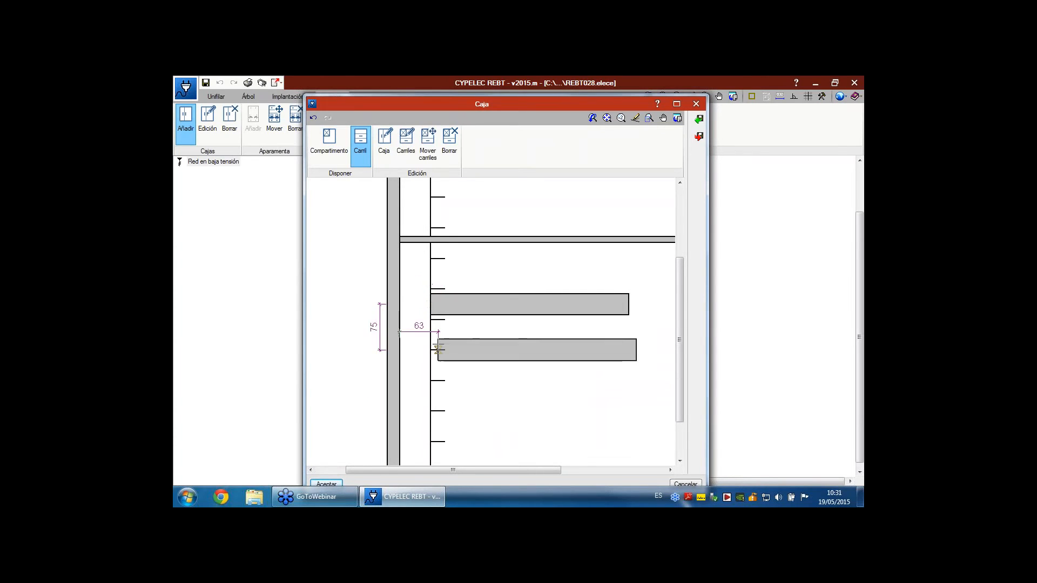
scroll(437, 348, down, 2)
scroll(435, 372, up, 2)
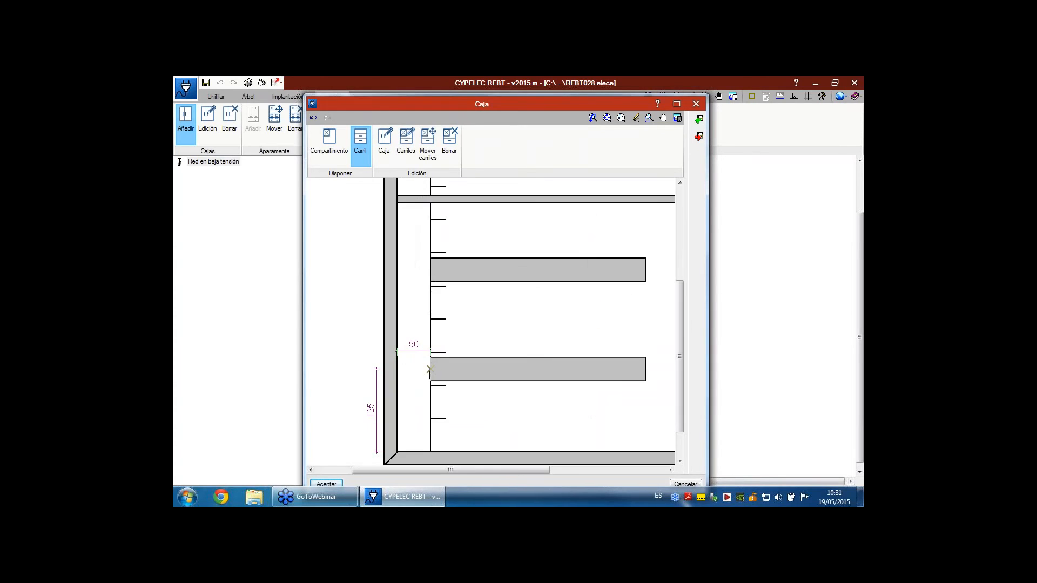
click(432, 370)
scroll(432, 370, down, 2)
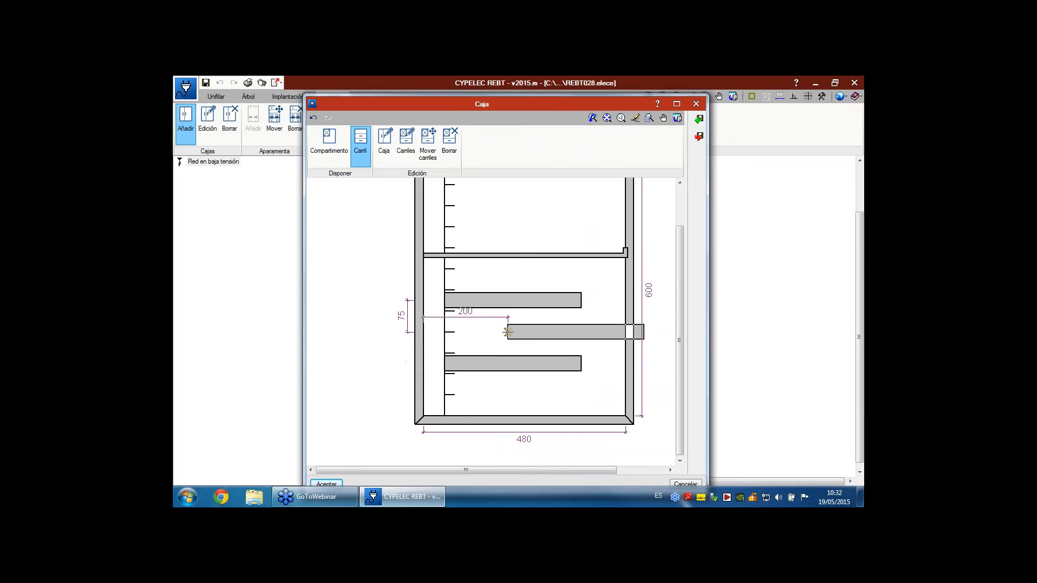
scroll(494, 339, down, 1)
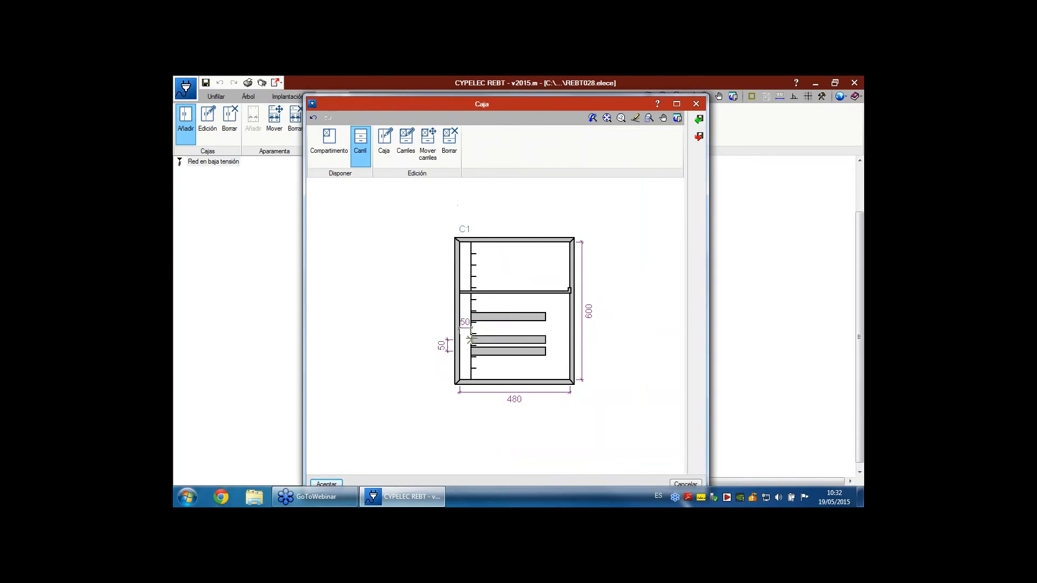
scroll(469, 304, down, 1)
Accept the C1 box design, insert one copy directly below the CGMP box, and end the insertion.
click(327, 484)
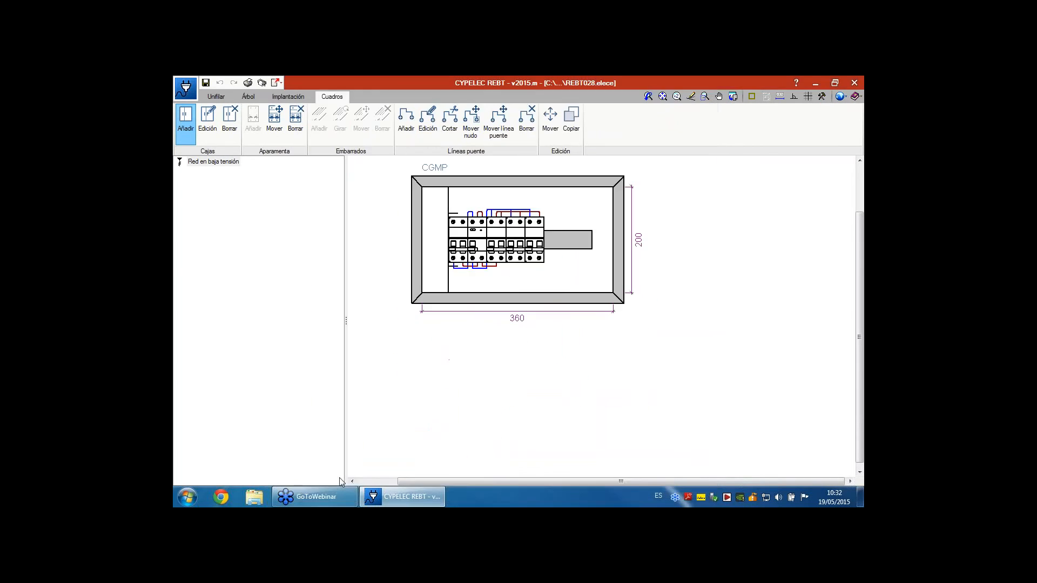
click(423, 340)
scroll(495, 348, down, 4)
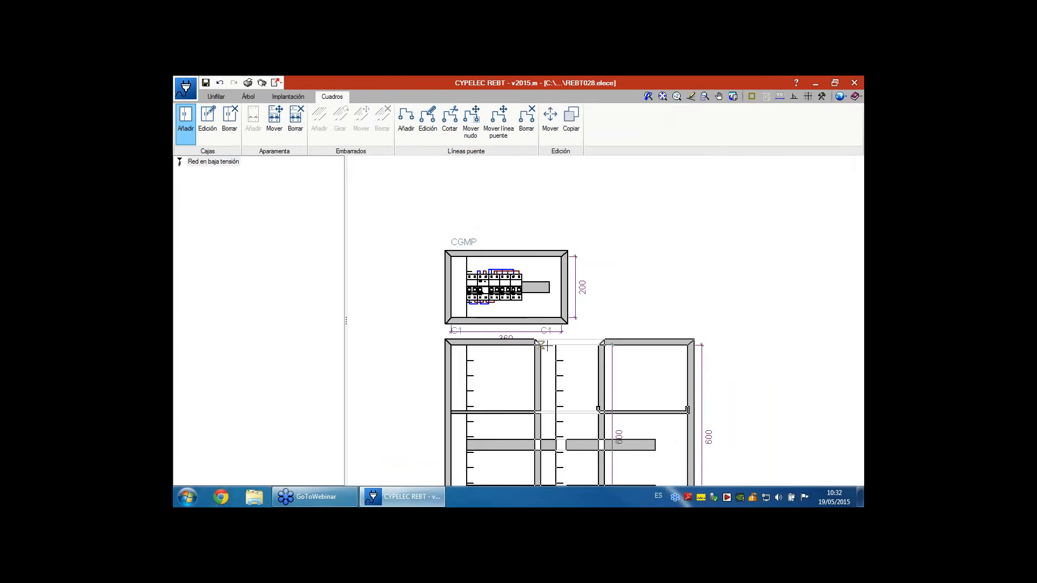
scroll(557, 402, up, 2)
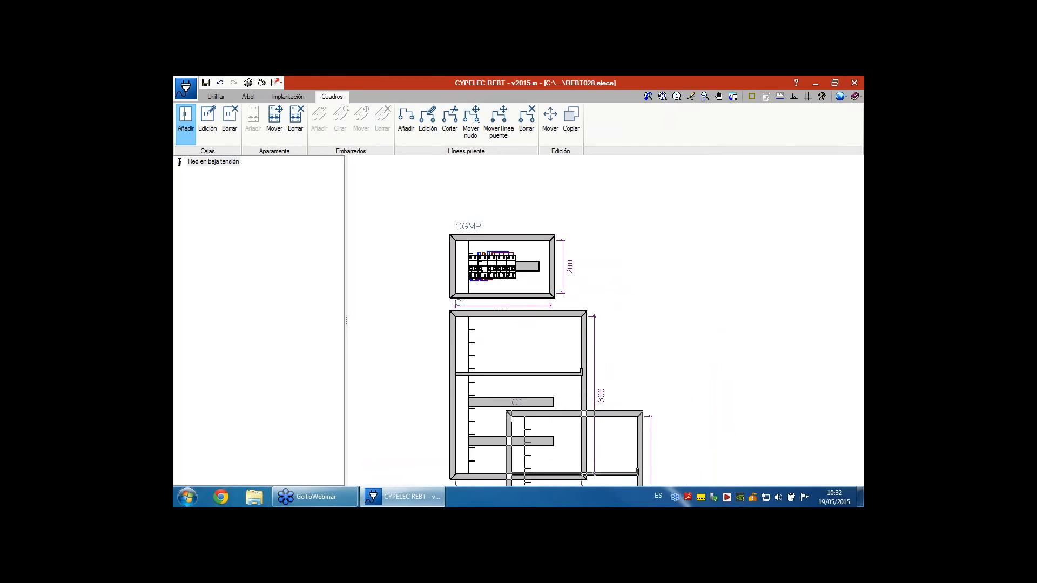
scroll(492, 402, up, 2)
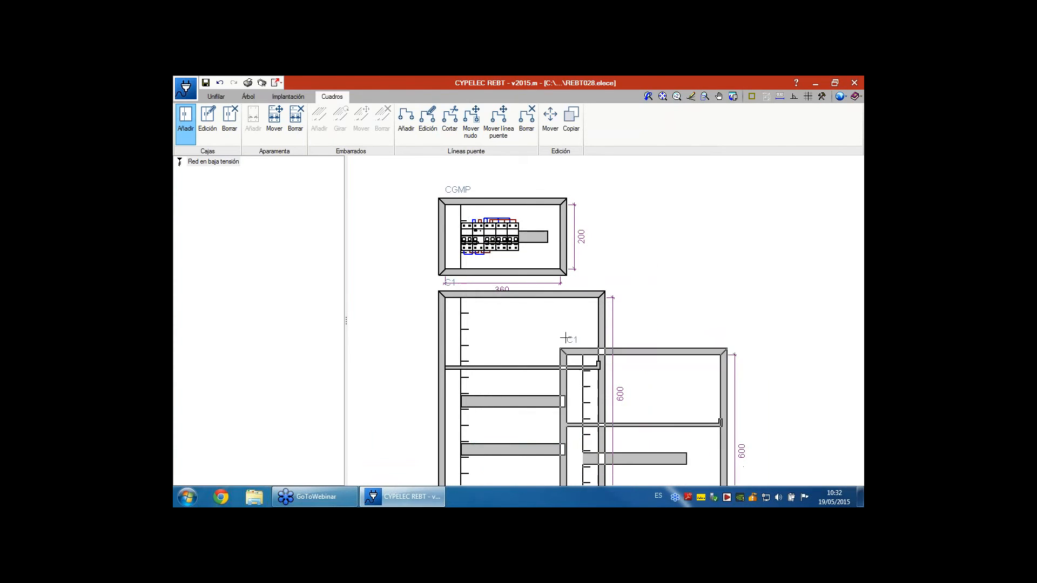
scroll(532, 324, down, 2)
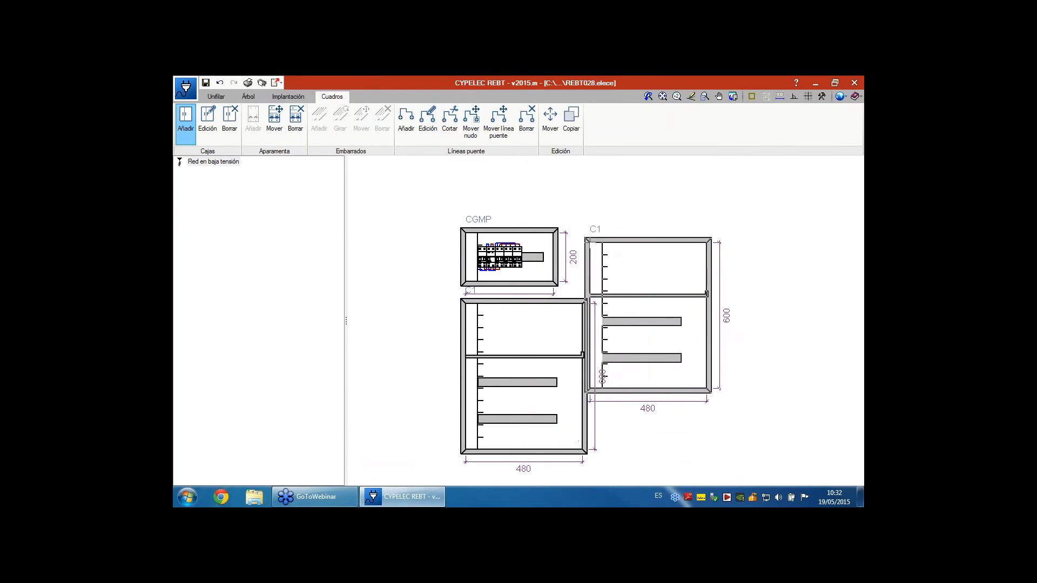
key(Escape)
scroll(588, 276, up, 1)
scroll(586, 276, up, 2)
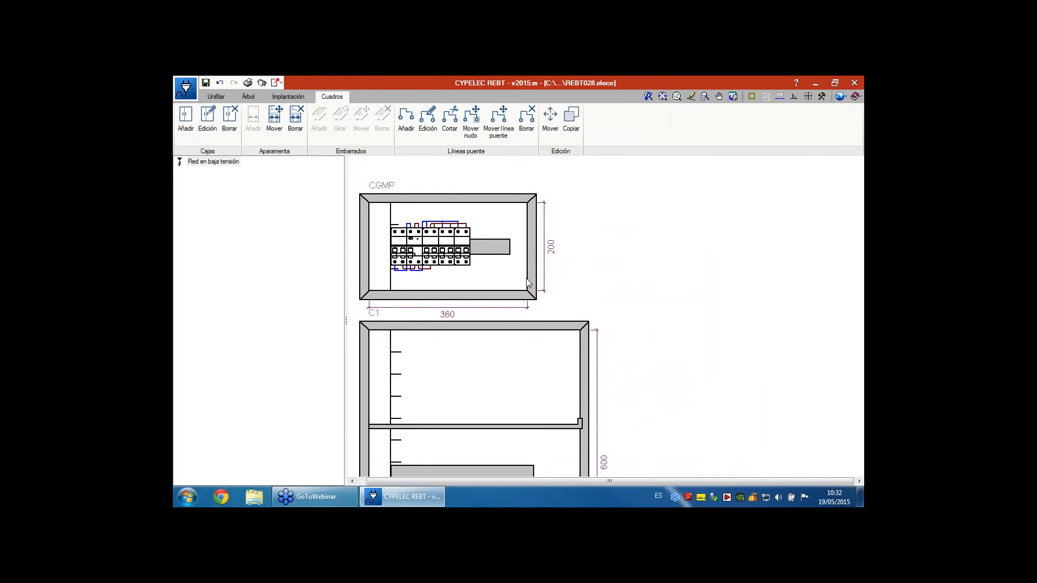
scroll(527, 275, down, 3)
scroll(496, 263, up, 4)
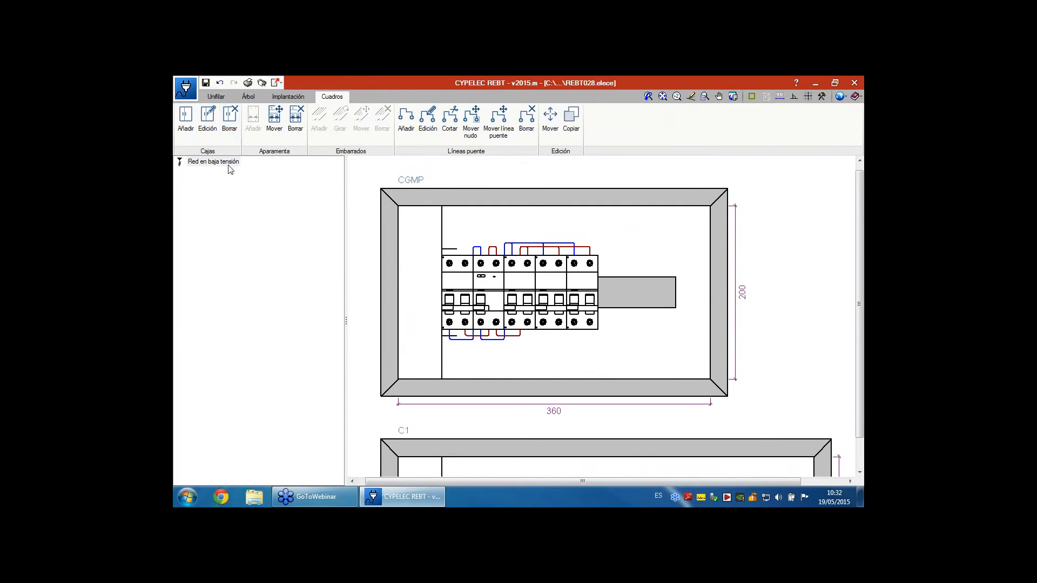
Examine the main breaker, differential and three outgoing C1 circuits in the single-line diagram against the devices laid out in the CGMP box.
click(216, 98)
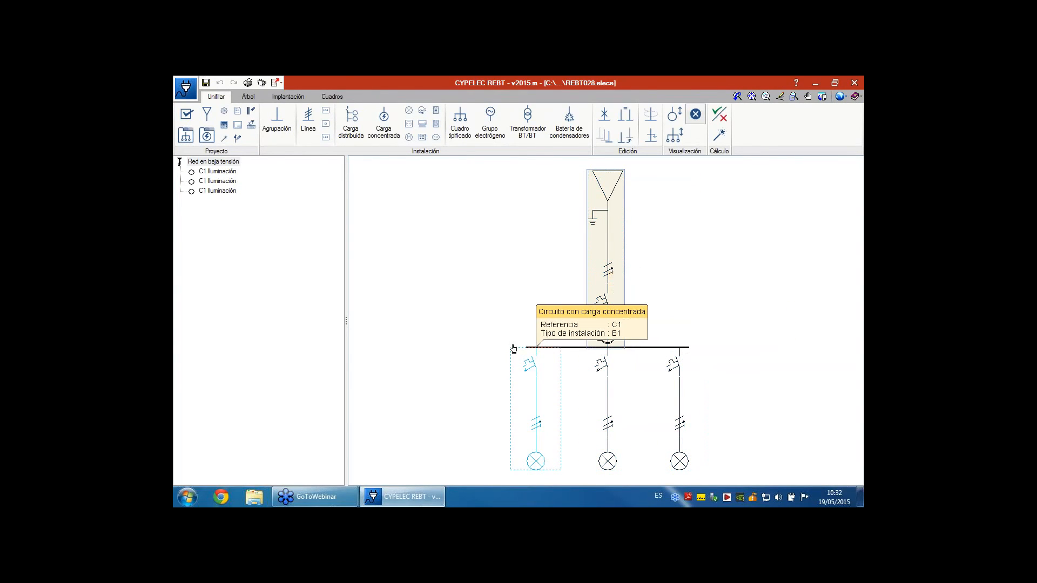
scroll(738, 351, up, 1)
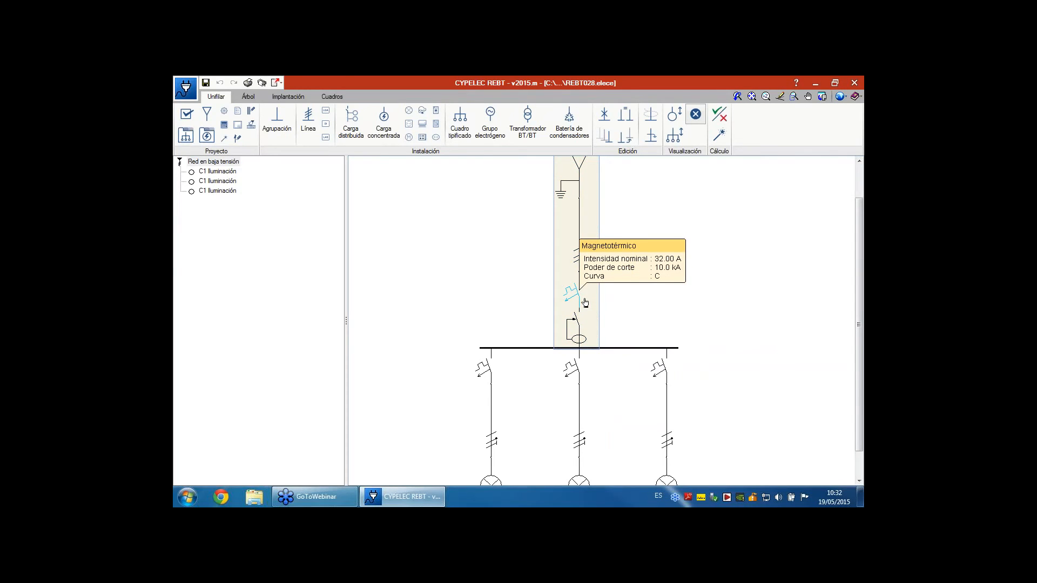
mouse_move(582, 325)
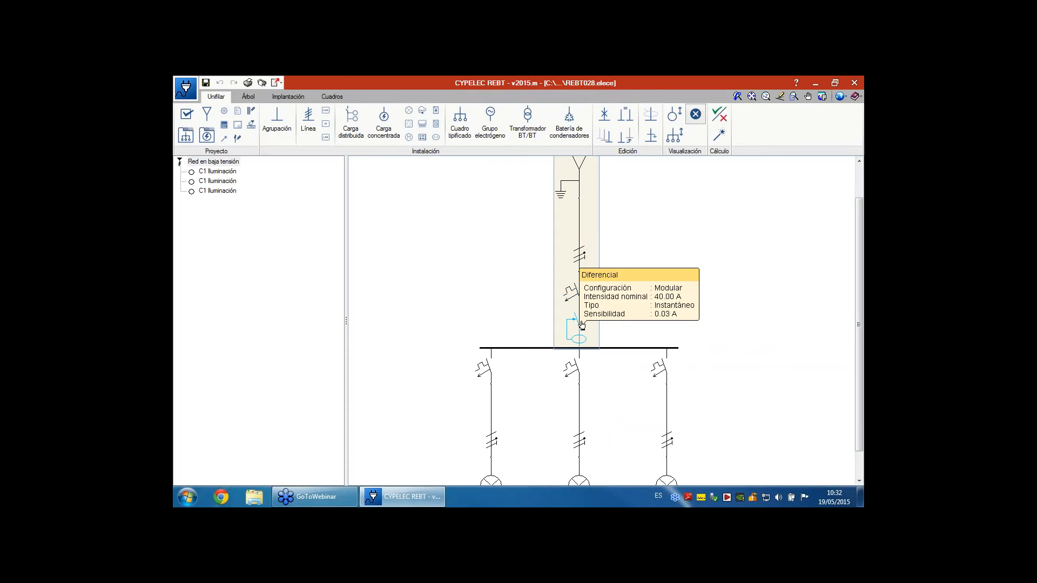
mouse_move(544, 353)
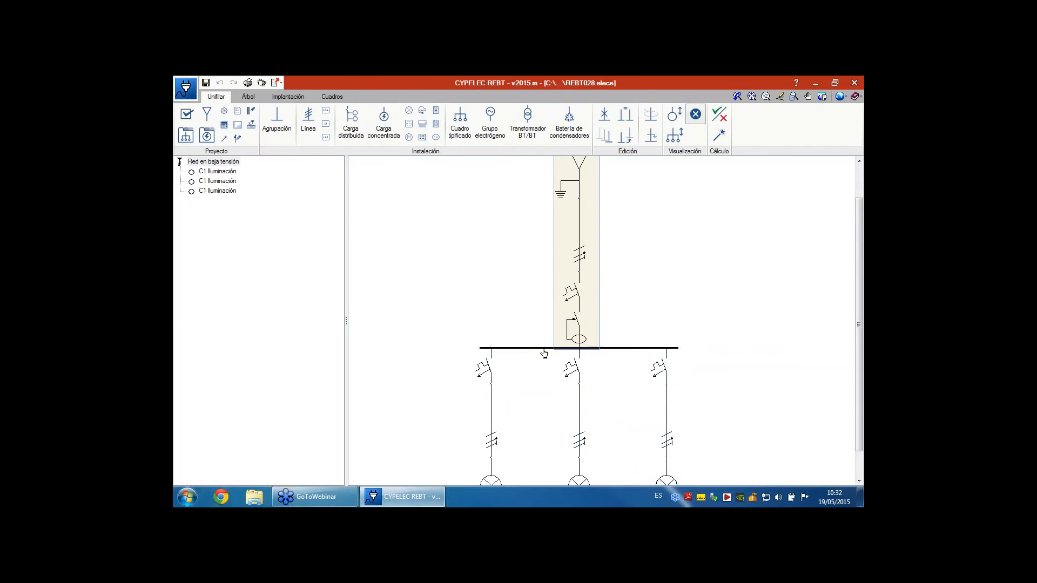
mouse_move(486, 373)
mouse_move(472, 400)
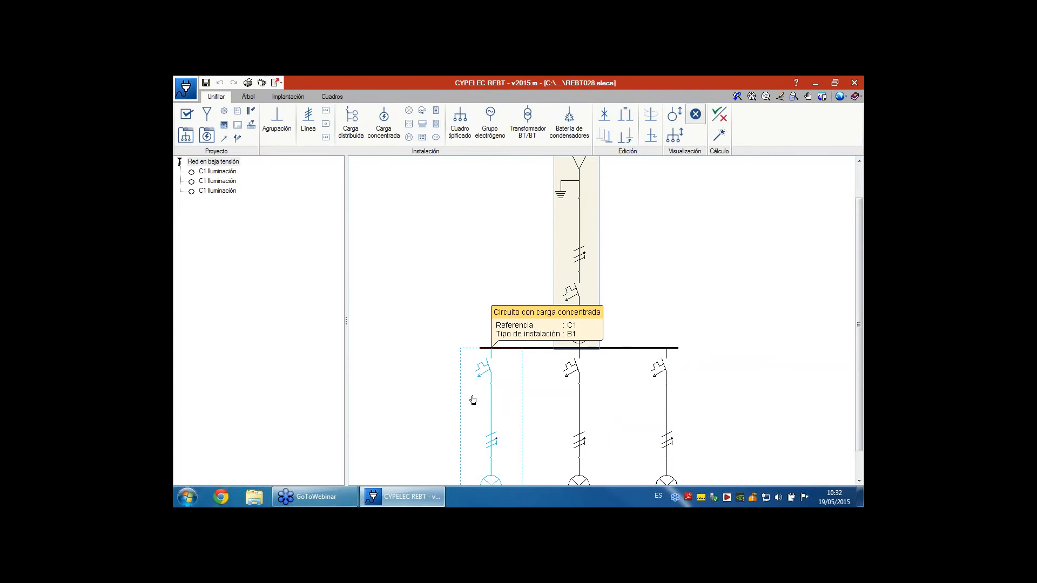
mouse_move(575, 366)
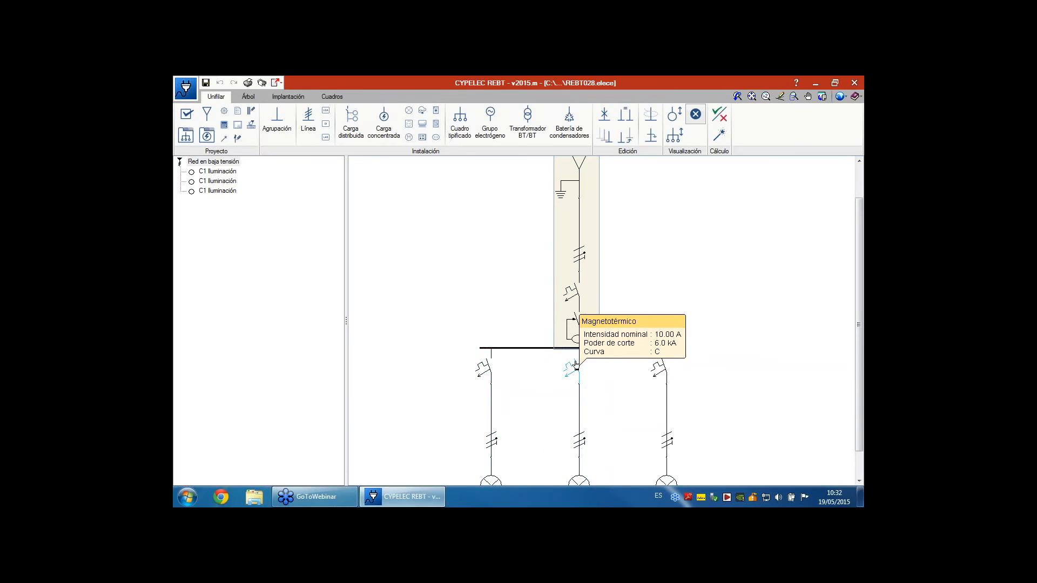
click(332, 97)
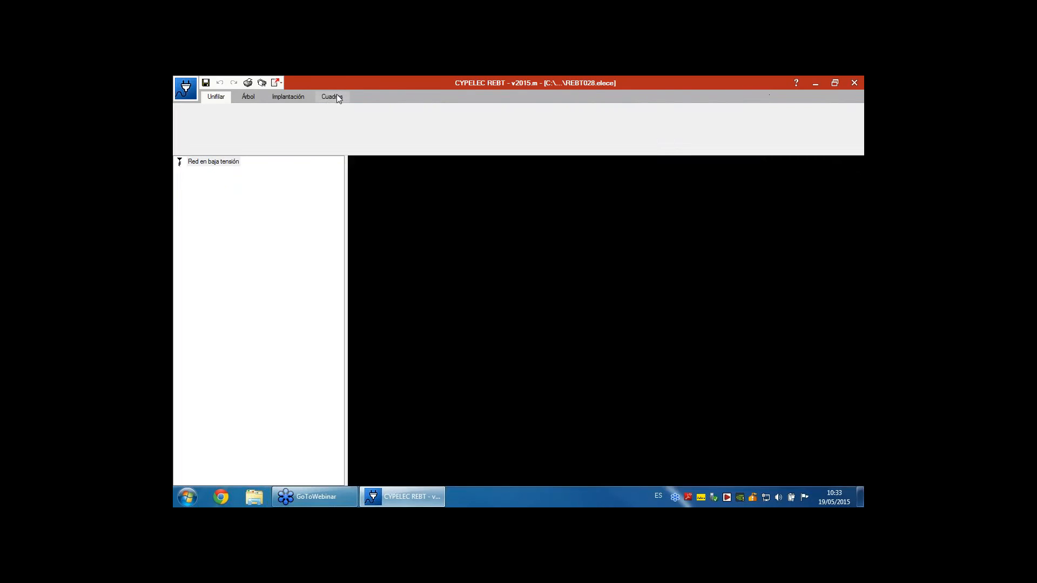
scroll(556, 232, up, 4)
middle_drag(557, 235, 549, 265)
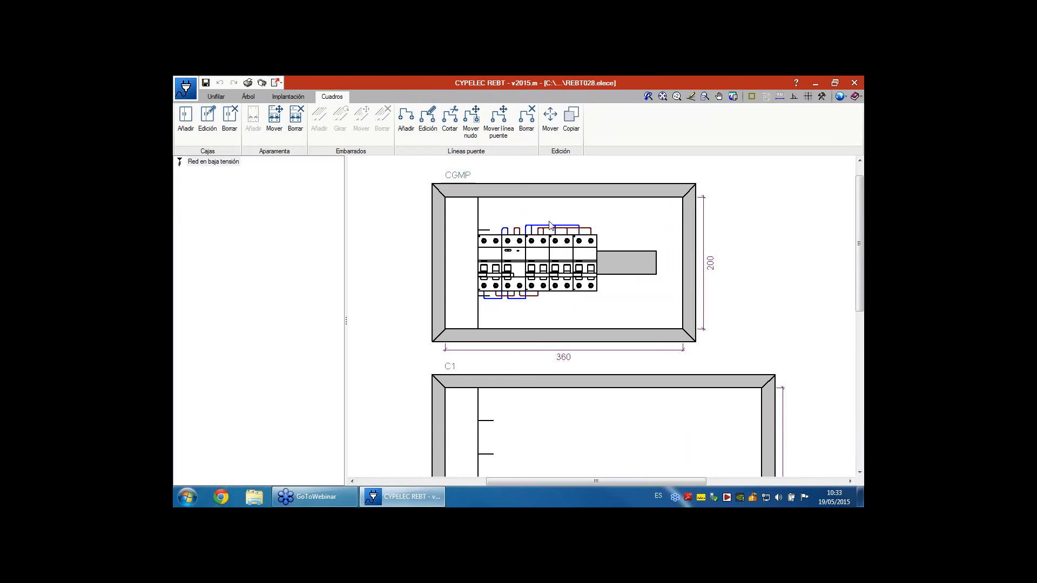
Go to the project file manager, saving the current project's data.
click(526, 128)
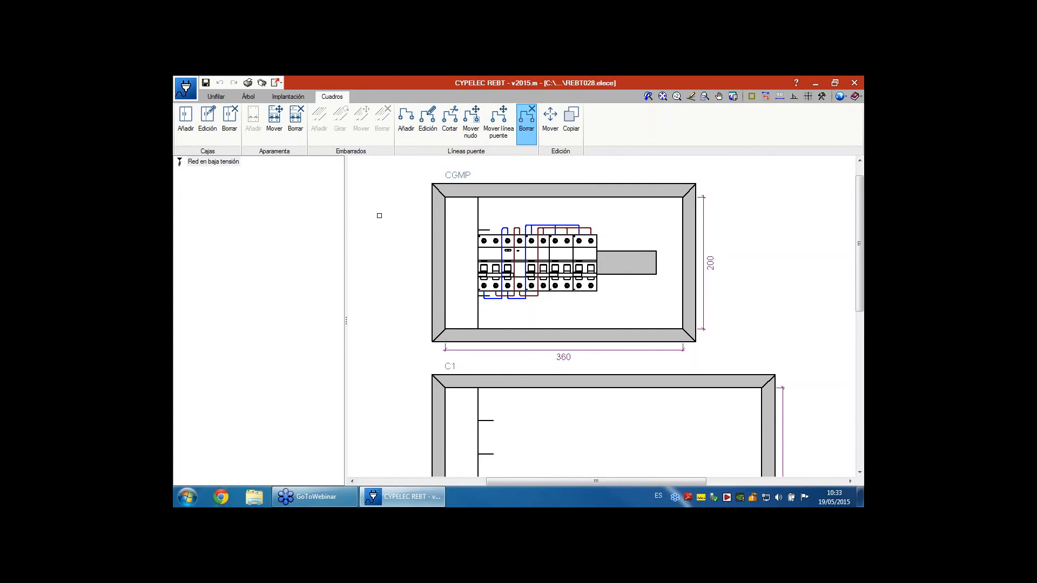
click(185, 88)
click(228, 135)
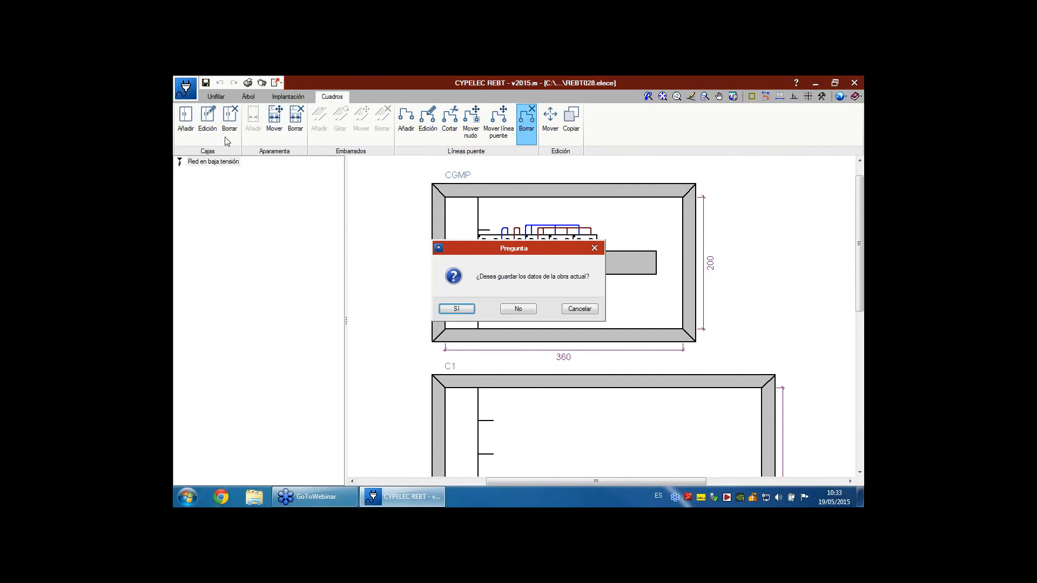
click(457, 309)
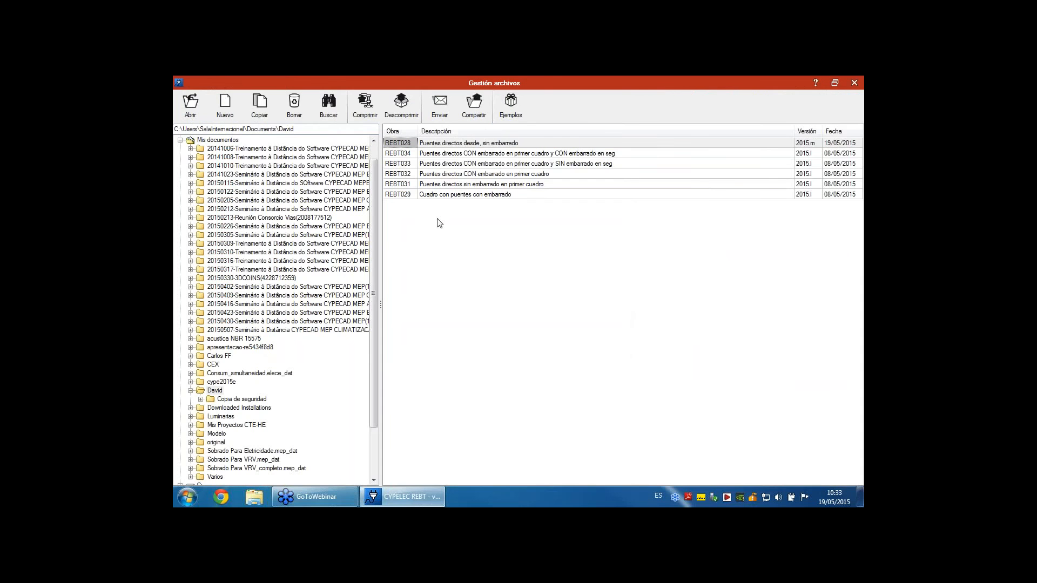
Copy the REBT028 project under the name REBT028_2, keeping its existing description.
click(257, 114)
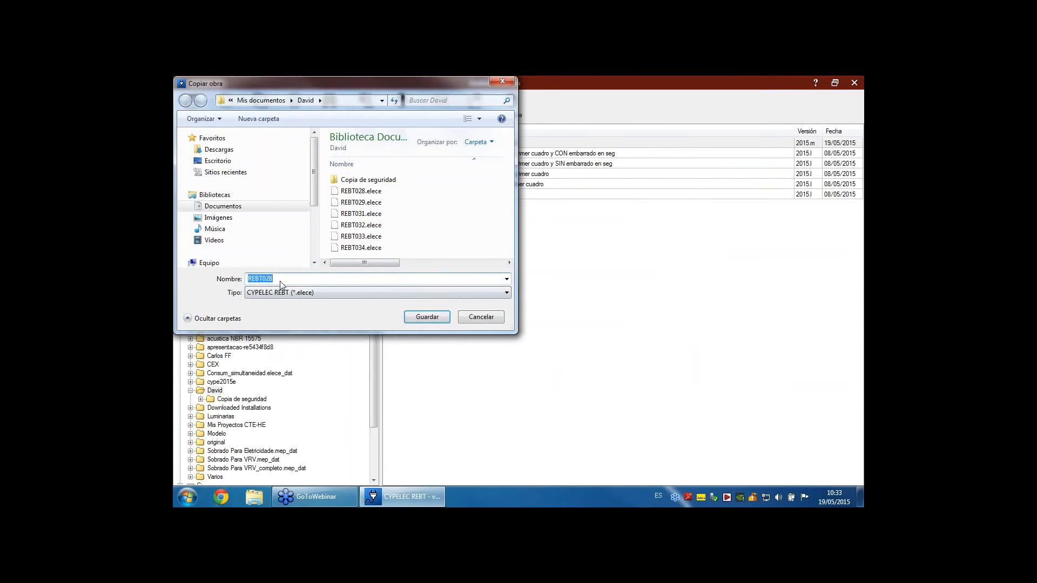
click(285, 281)
text(_2)
key(Return)
click(509, 310)
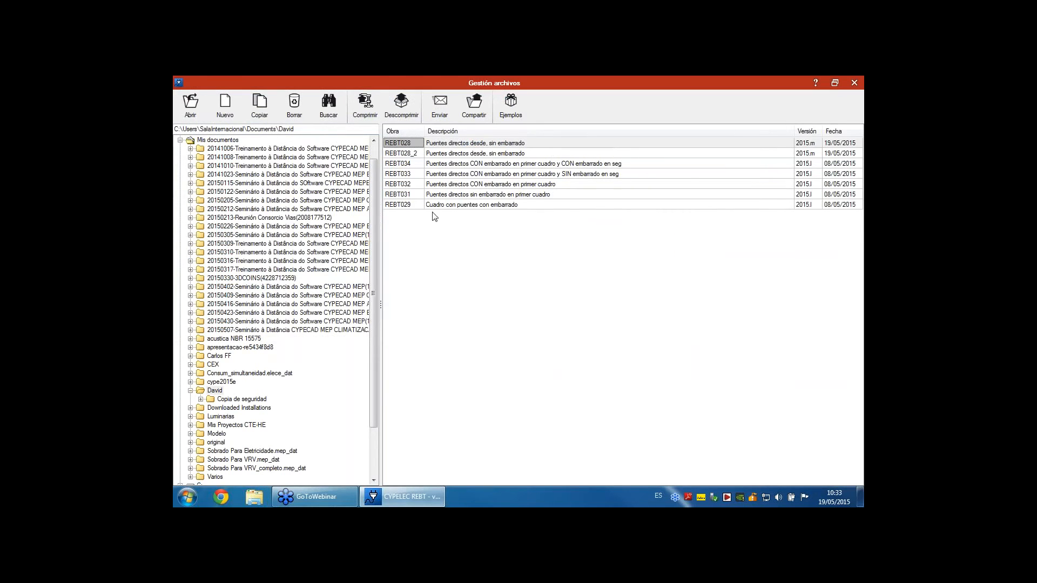
Open the project copy REBT028_2 and show its panel layout.
double_click(412, 150)
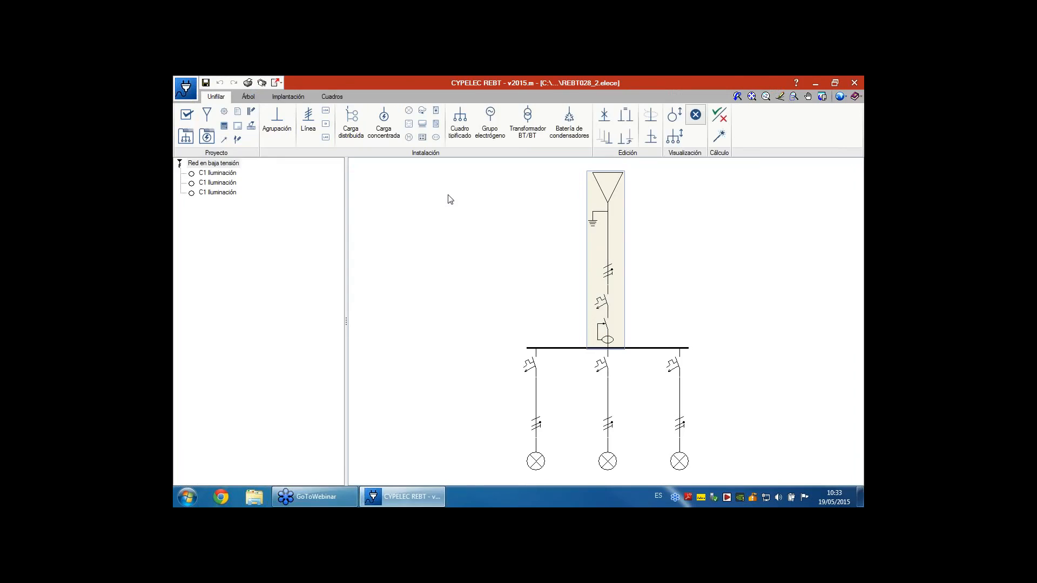
scroll(718, 291, up, 1)
click(331, 96)
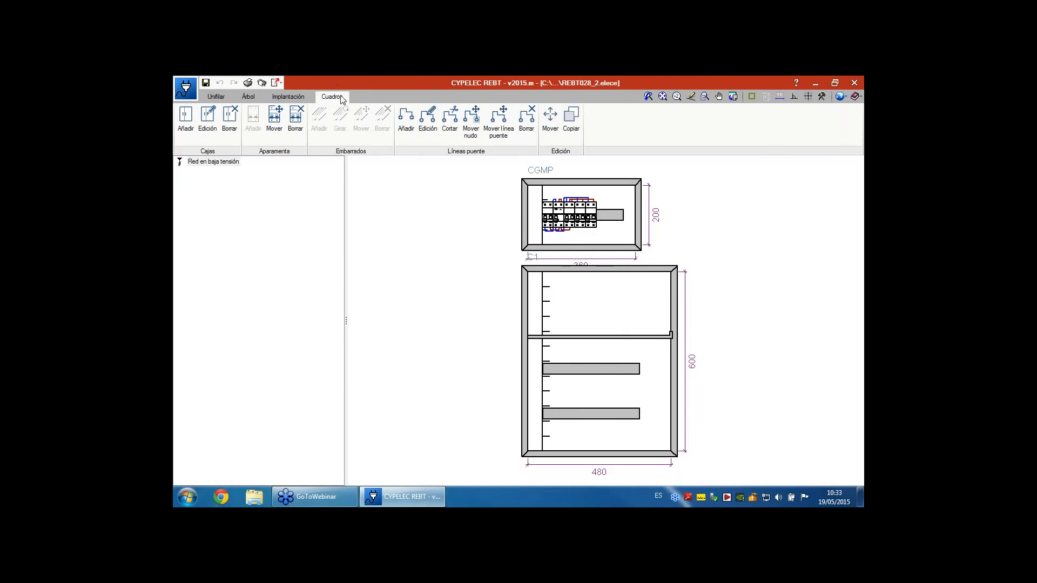
scroll(510, 279, up, 3)
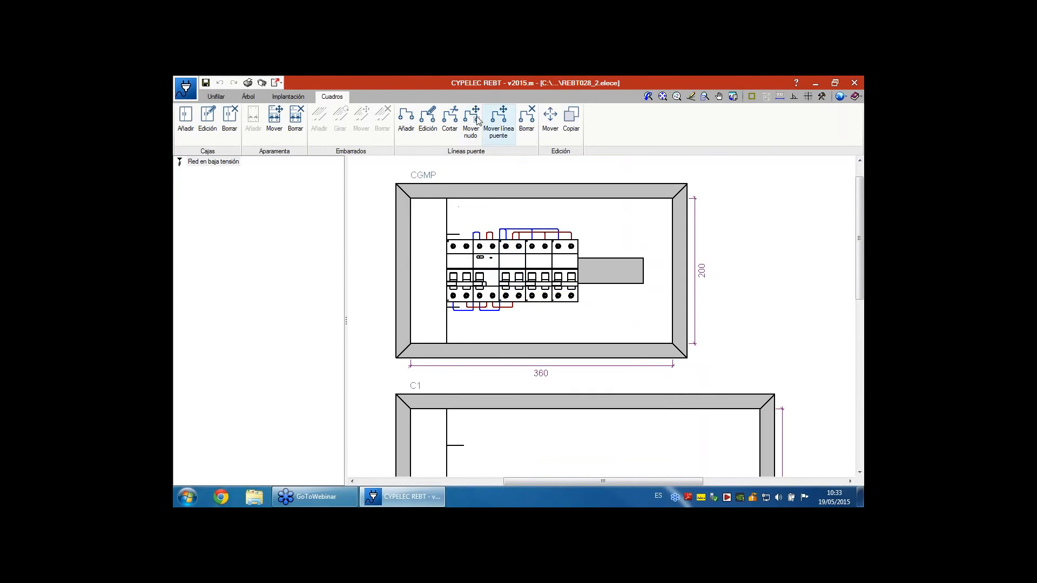
Delete all the switchgear devices mounted on the rail of the CGMP box.
click(526, 121)
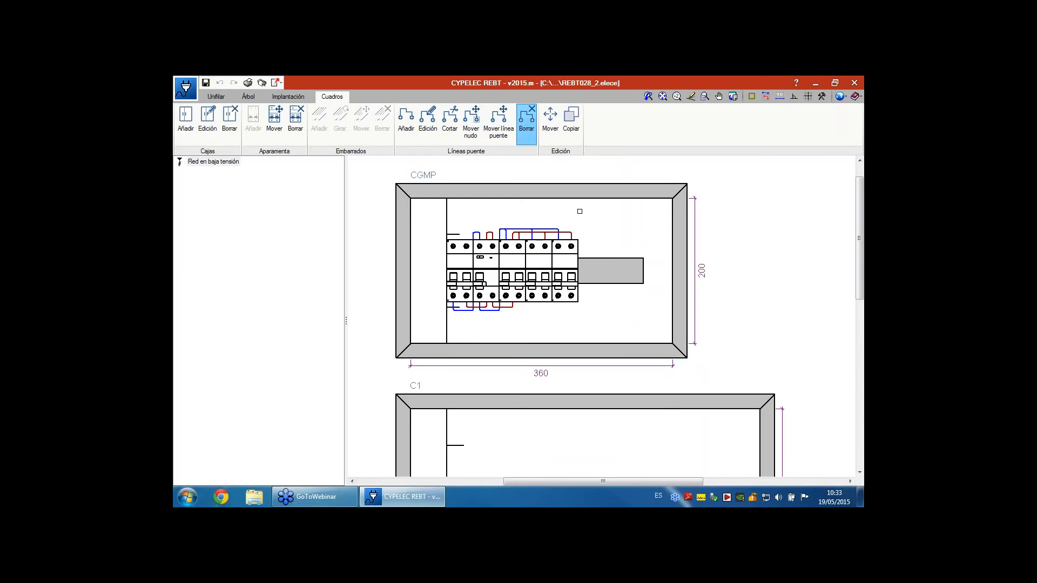
click(296, 121)
click(616, 325)
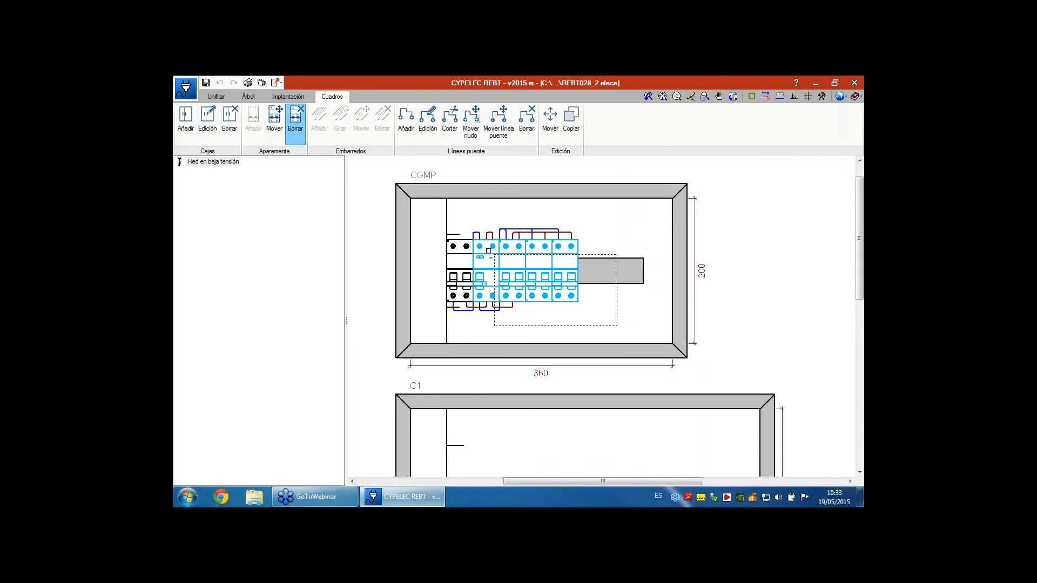
click(437, 221)
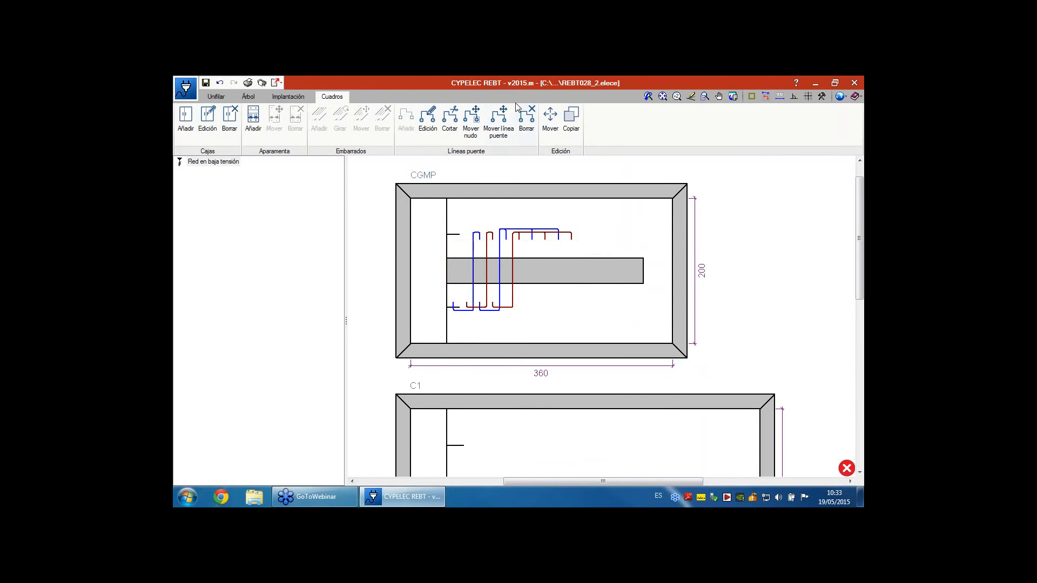
Delete all the bridge lines remaining in the CGMP box.
click(527, 121)
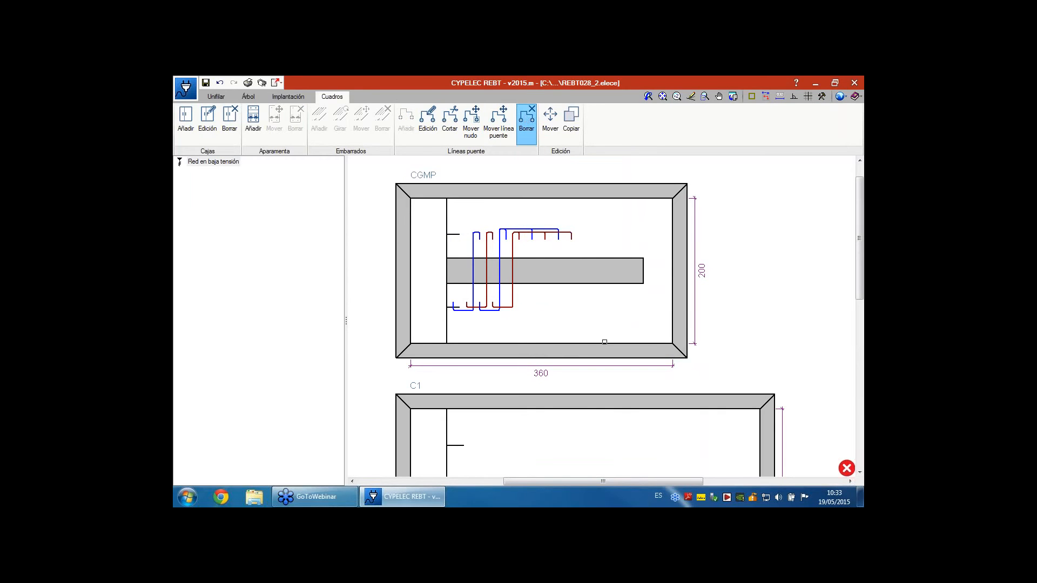
click(606, 341)
click(439, 219)
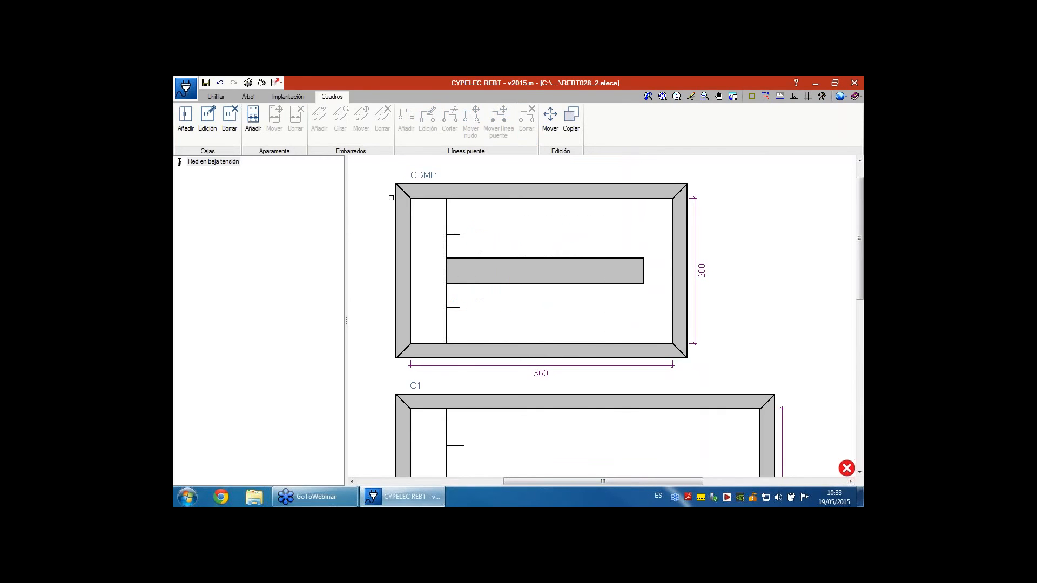
Start adding switchgear to the layout, with the top-level "Magnetotérmico, 1P+N" breaker as the element to place.
scroll(567, 306, down, 3)
scroll(586, 274, up, 3)
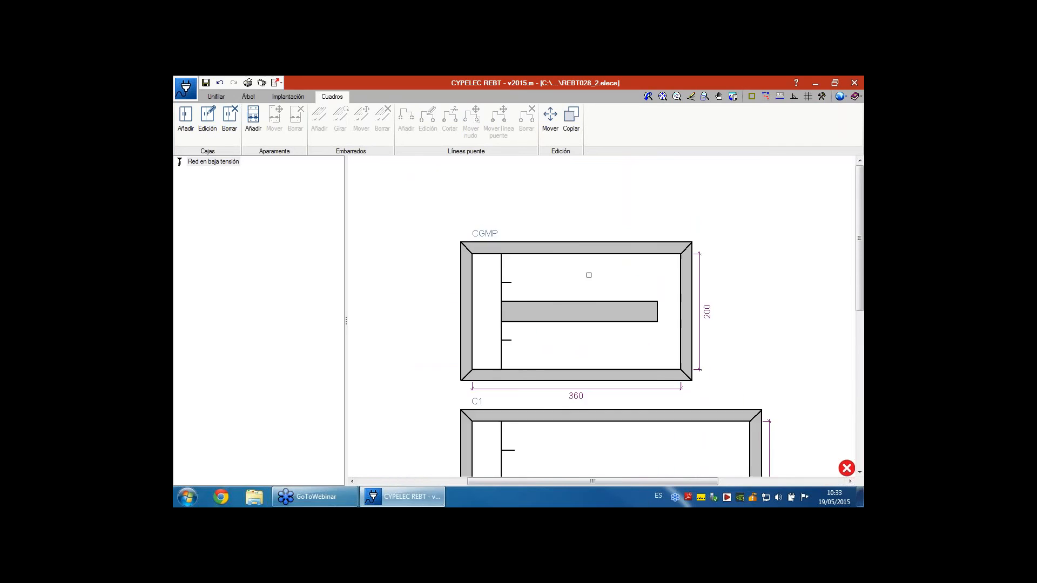
middle_drag(498, 274, 465, 247)
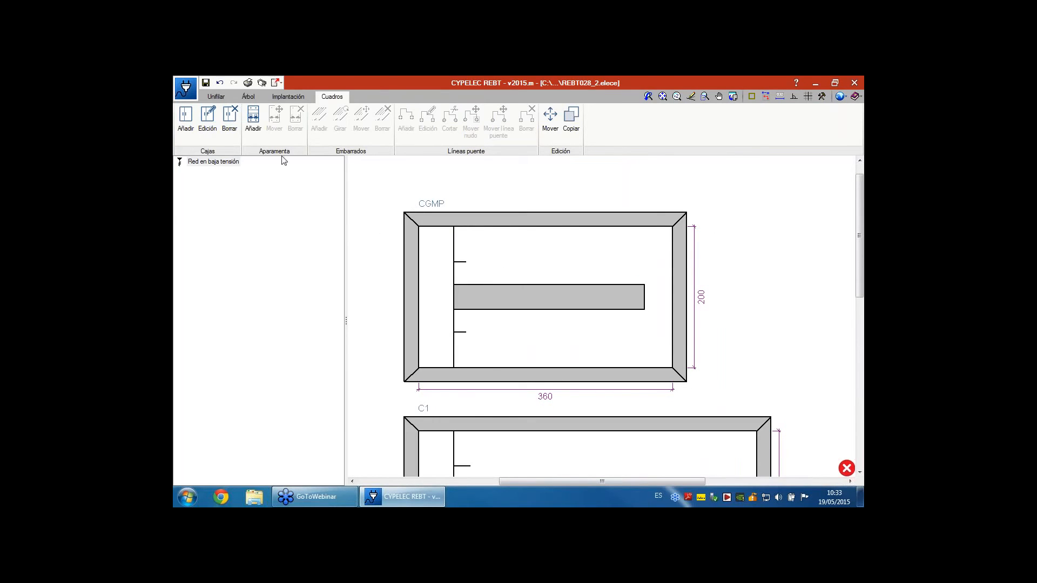
click(253, 127)
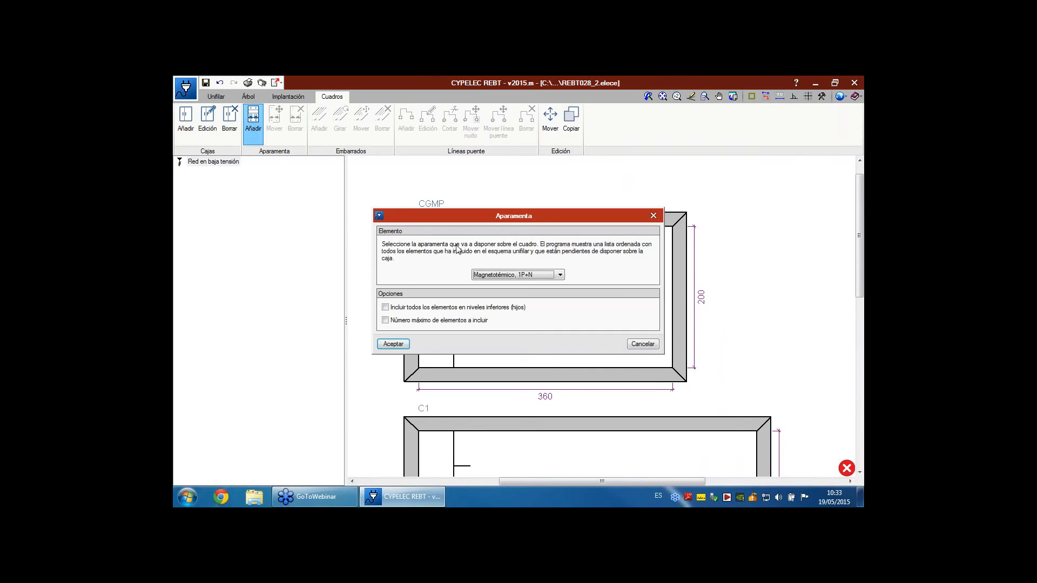
click(488, 277)
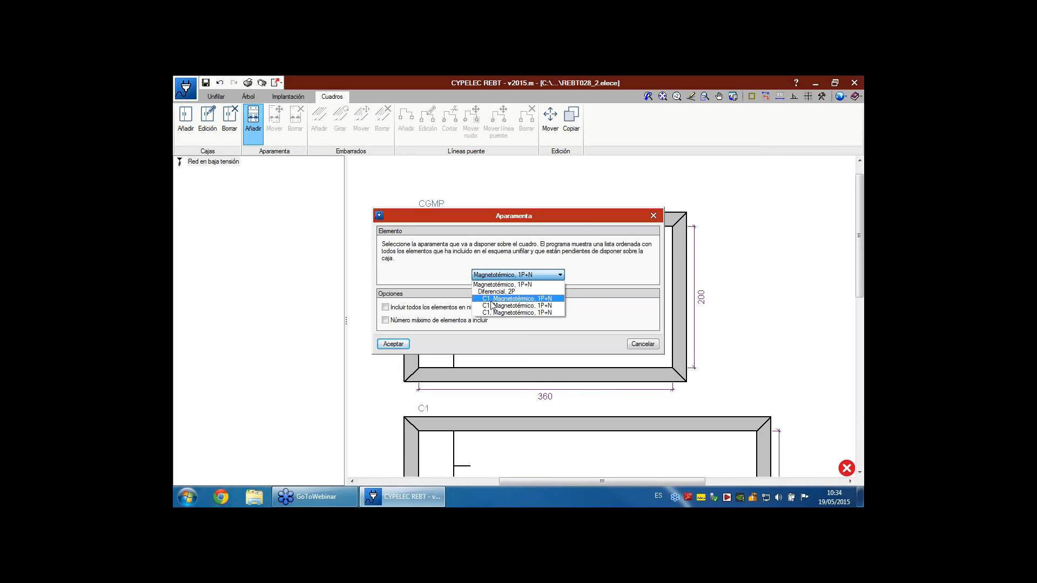
click(474, 262)
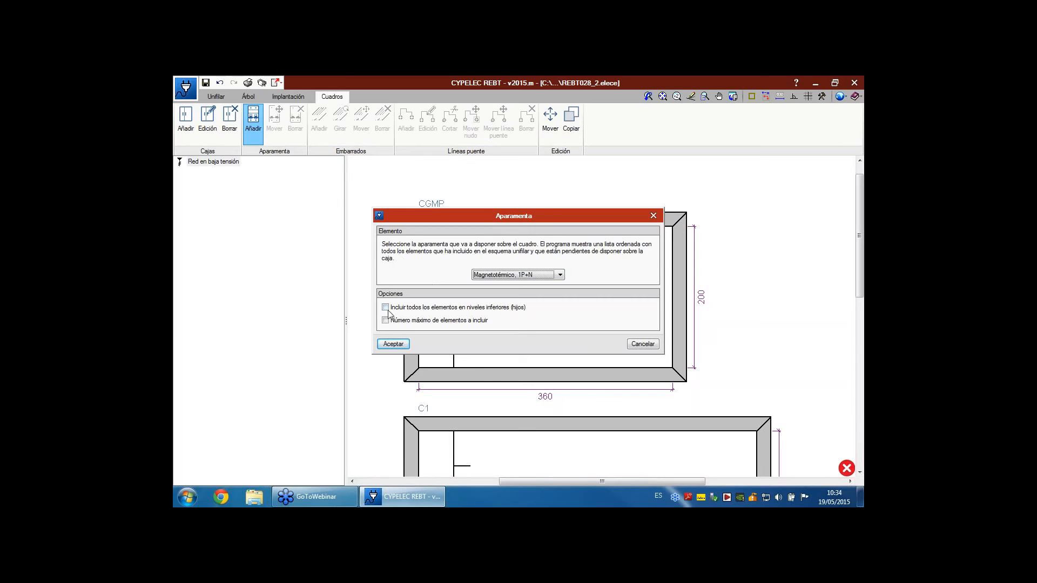
click(497, 276)
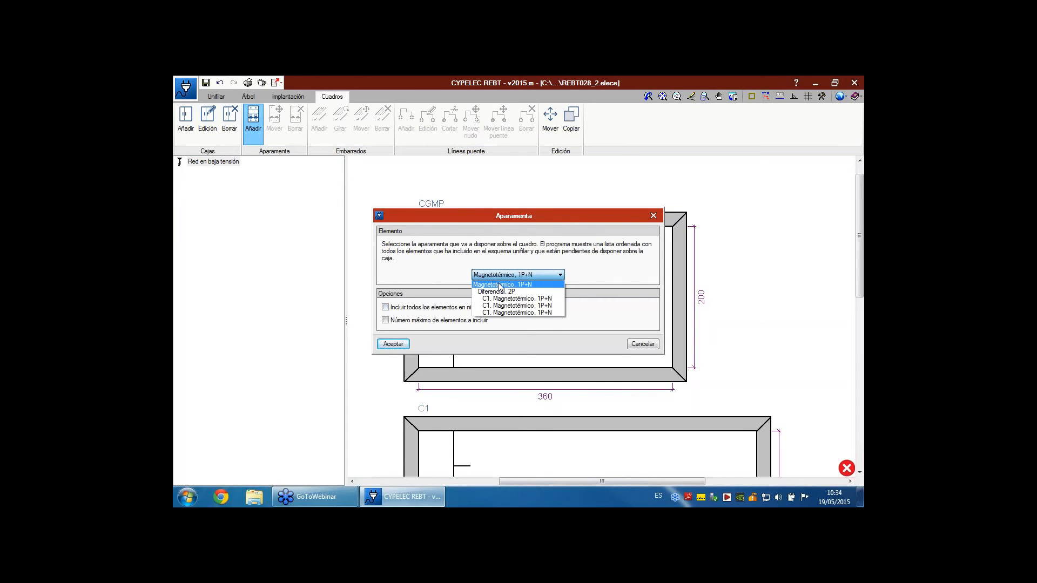
click(500, 286)
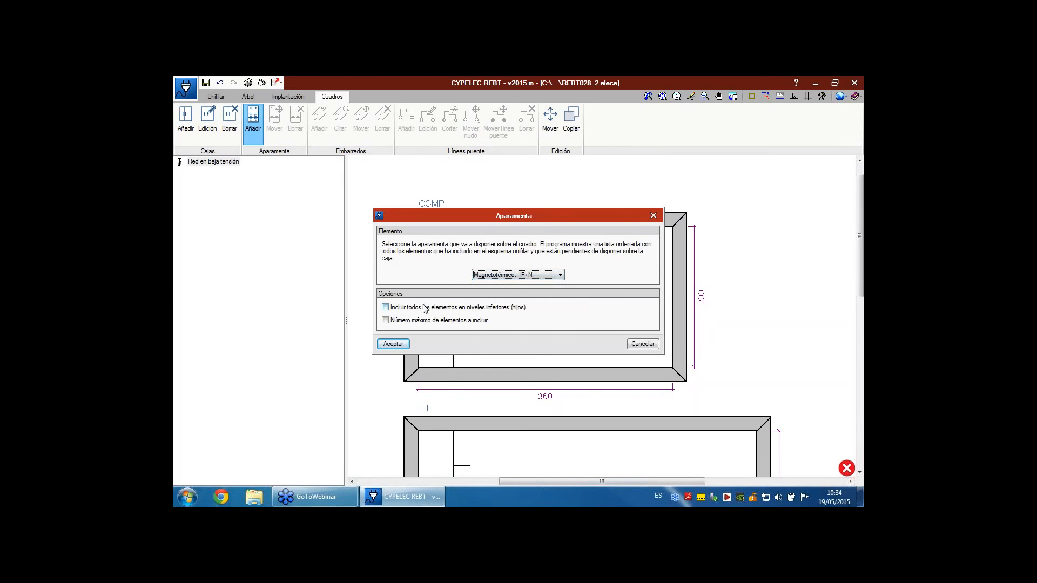
Include all lower-level elements (hijos) and place the device group at the left end of the CGMP rail.
click(386, 307)
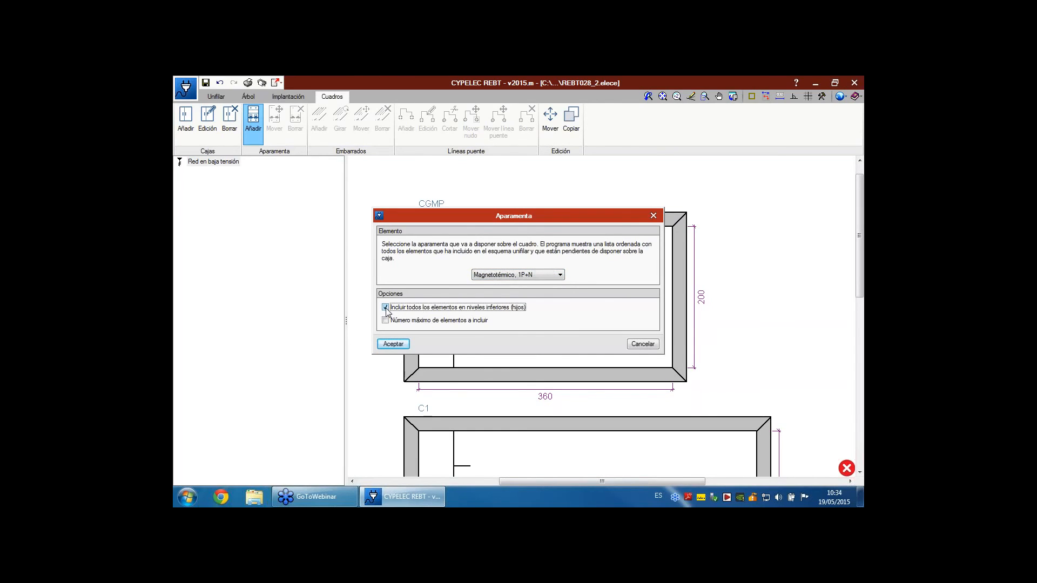
click(393, 344)
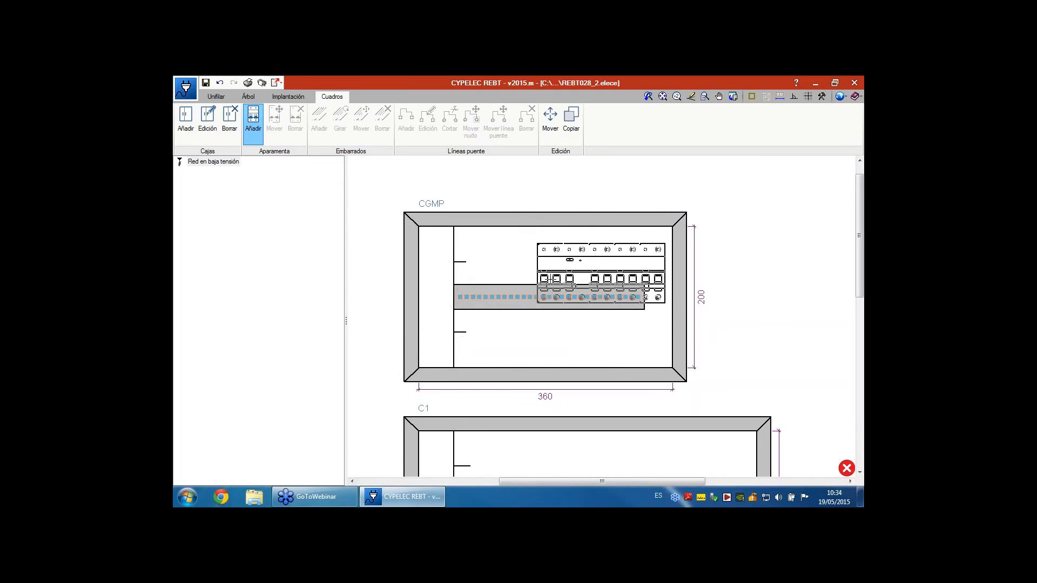
scroll(529, 294, up, 3)
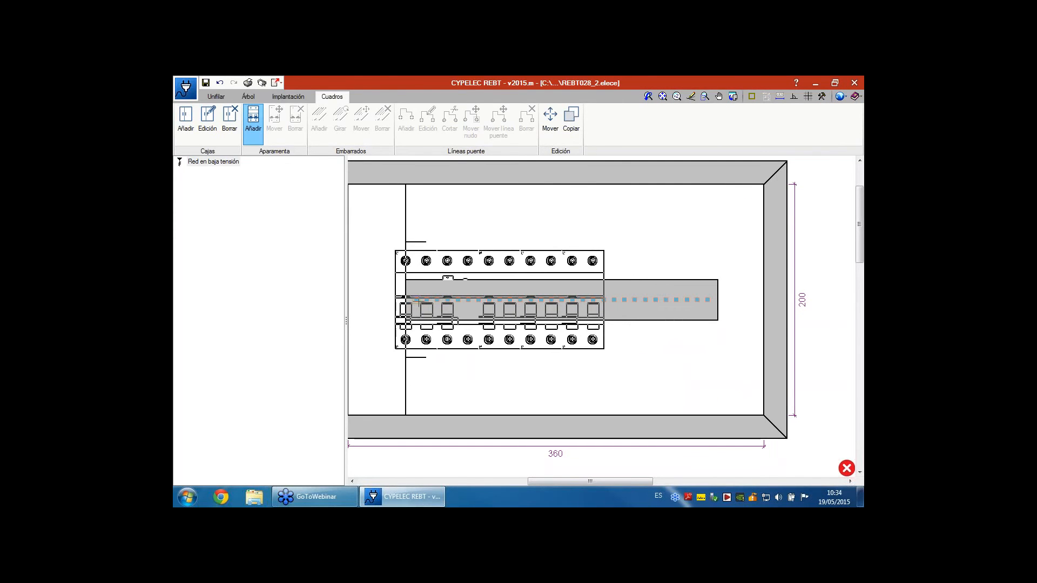
click(426, 300)
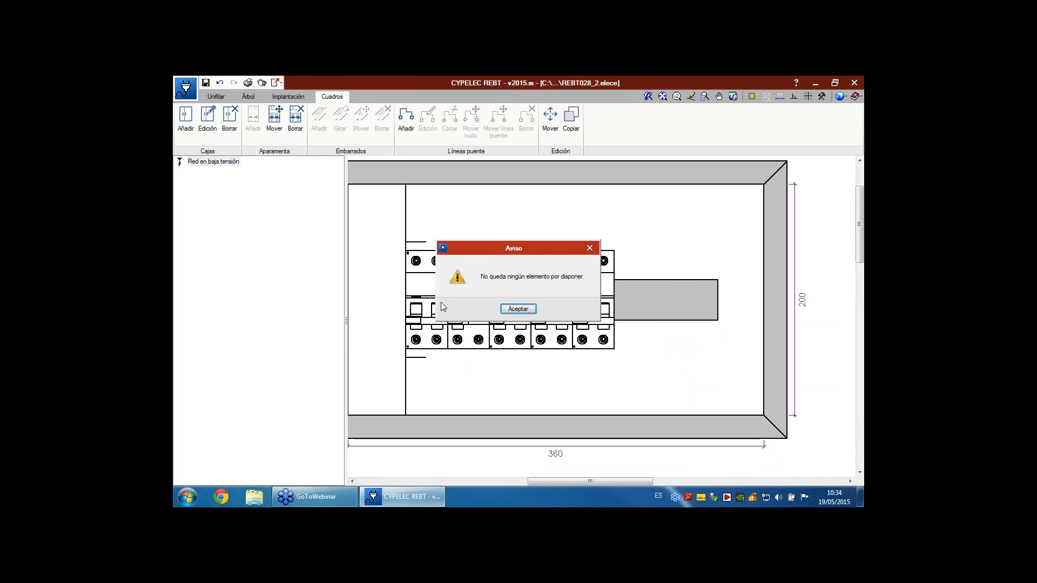
click(520, 309)
Try moving the last breaker on the CGMP rail (C1, Magnetotérmico) to the upper rail of box C1, and undo the move.
scroll(540, 326, down, 2)
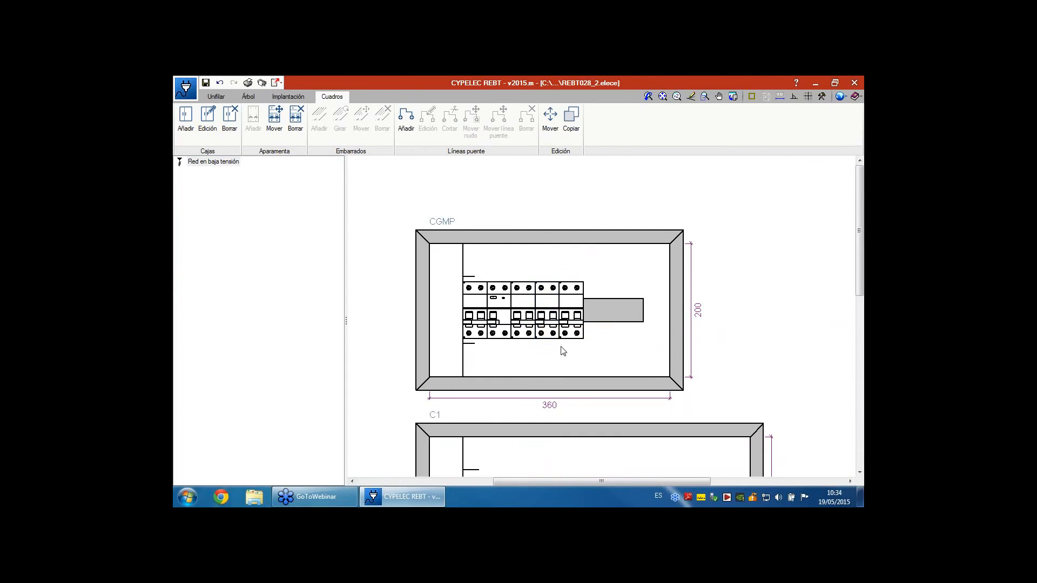
scroll(520, 324, down, 3)
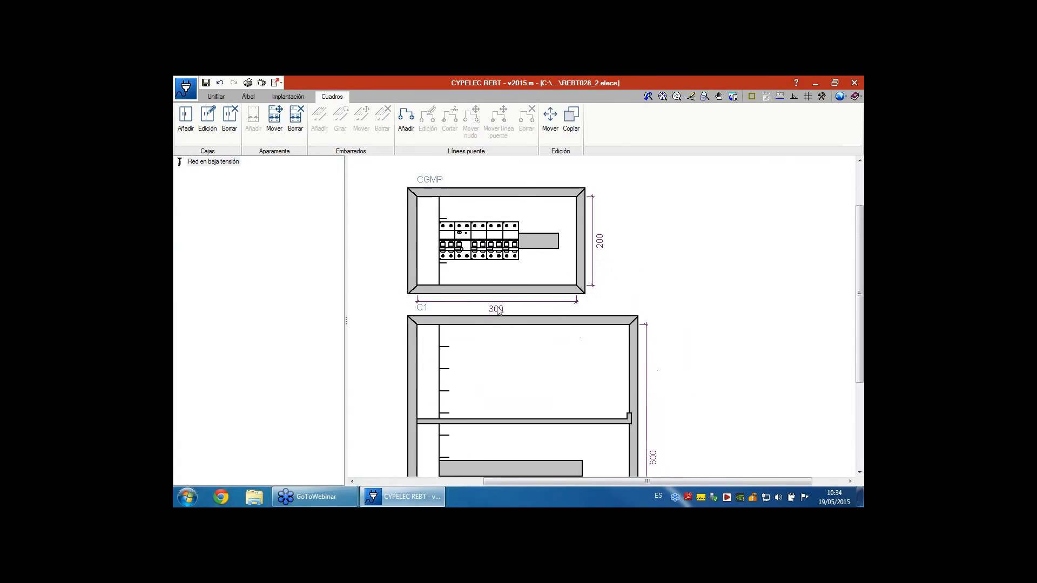
scroll(498, 311, down, 2)
click(407, 120)
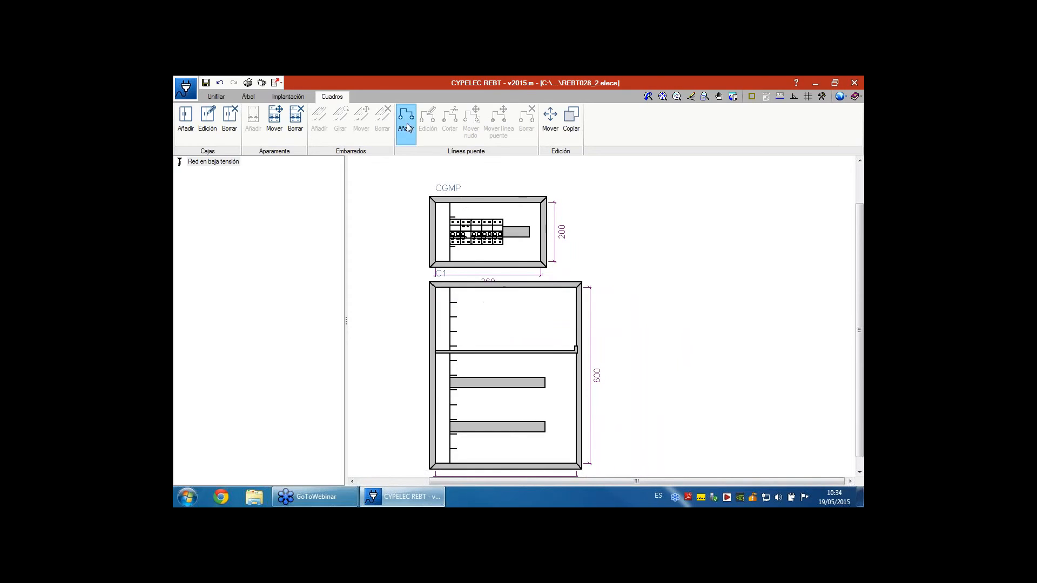
click(275, 120)
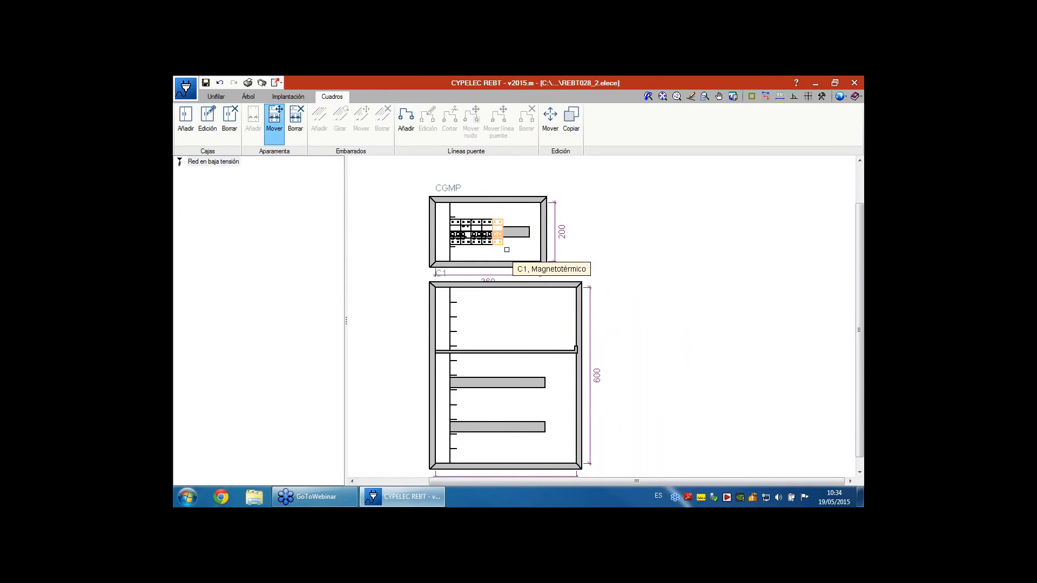
click(498, 233)
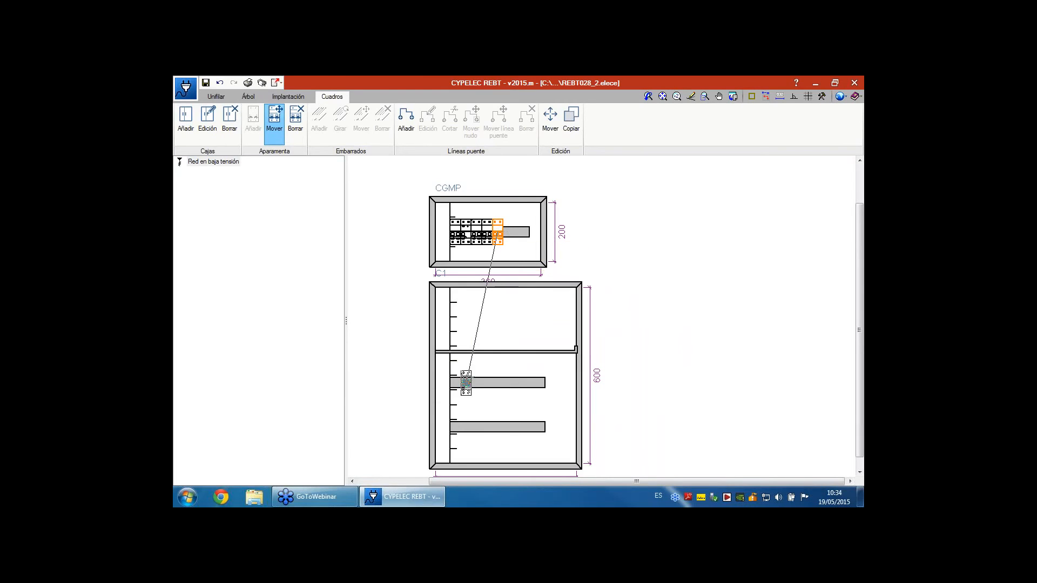
click(466, 382)
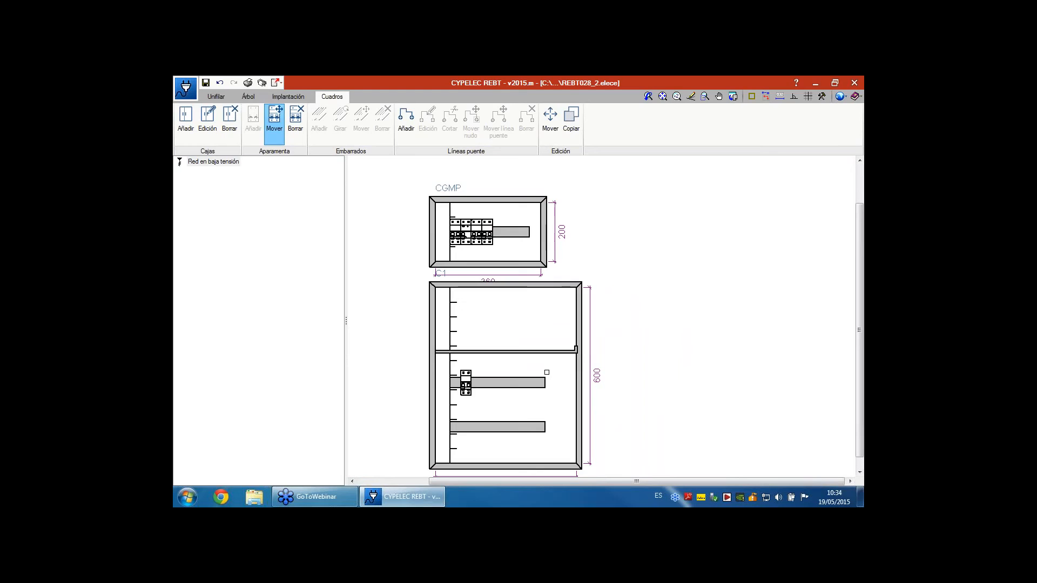
key(ctrl+z)
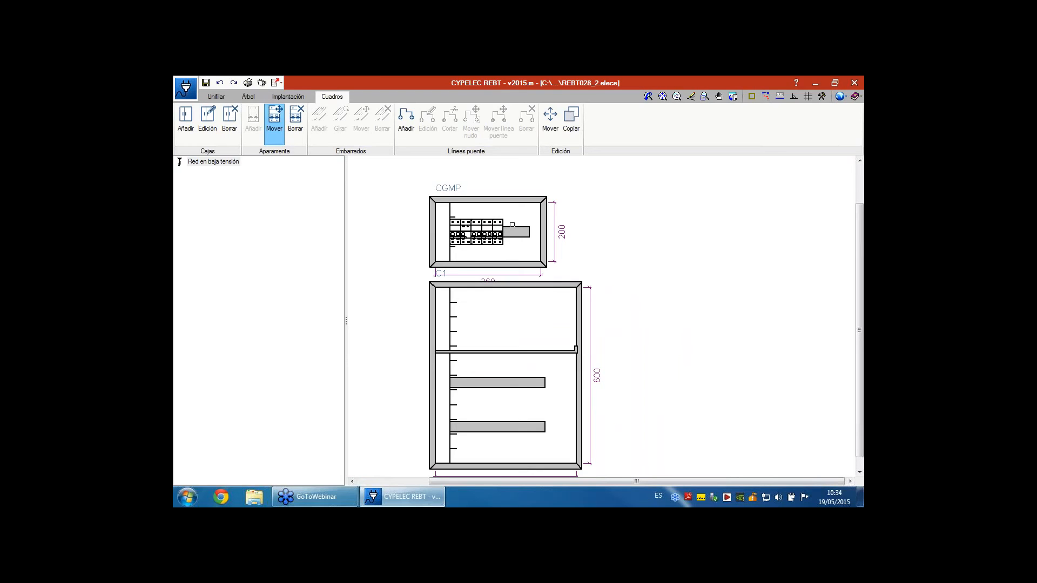
Open the example project "industria general" from the installed CYPELEC REBT examples.
scroll(512, 225, up, 4)
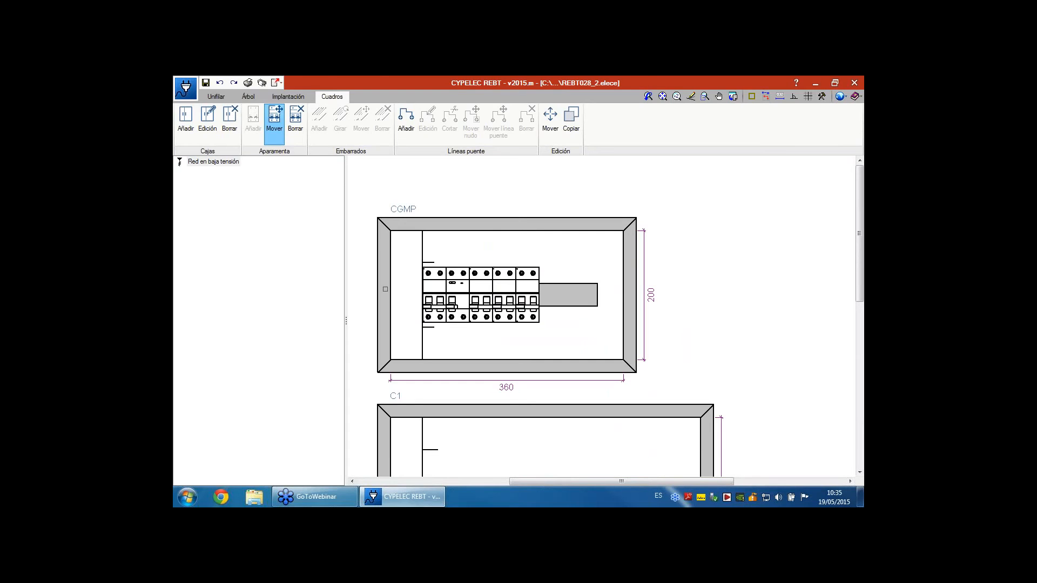
scroll(451, 318, down, 2)
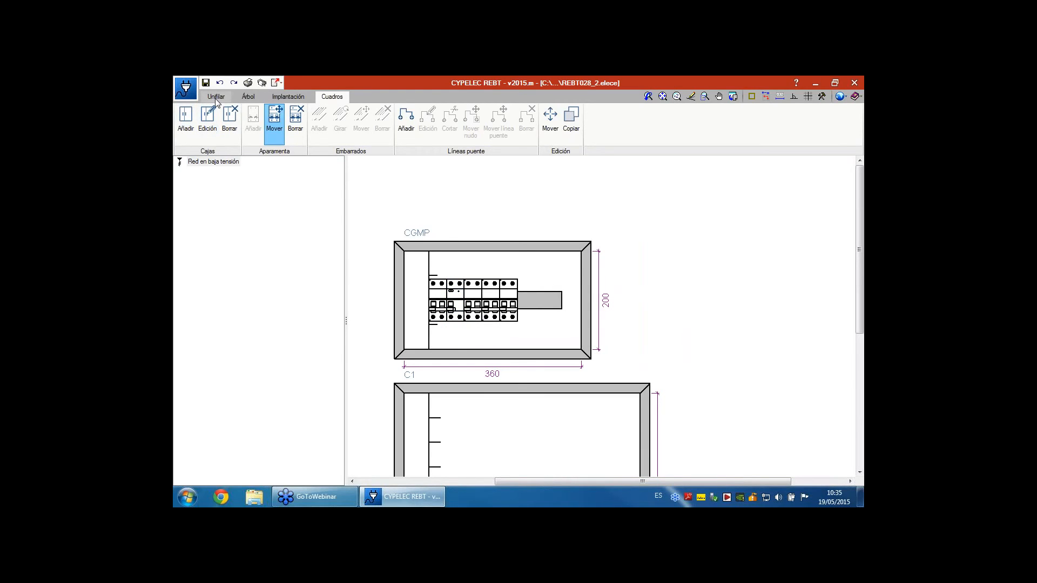
click(186, 87)
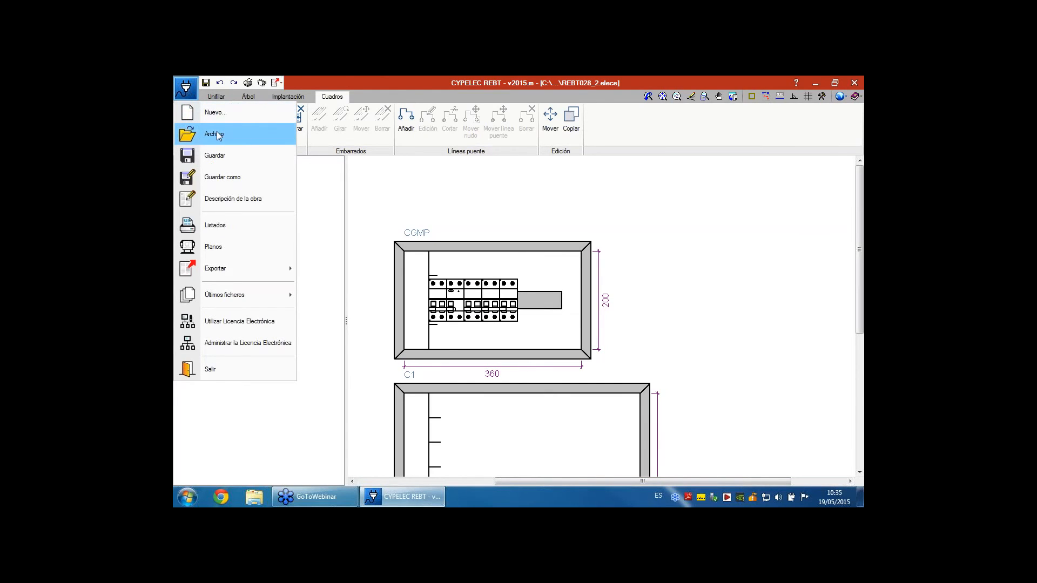
click(217, 134)
click(459, 307)
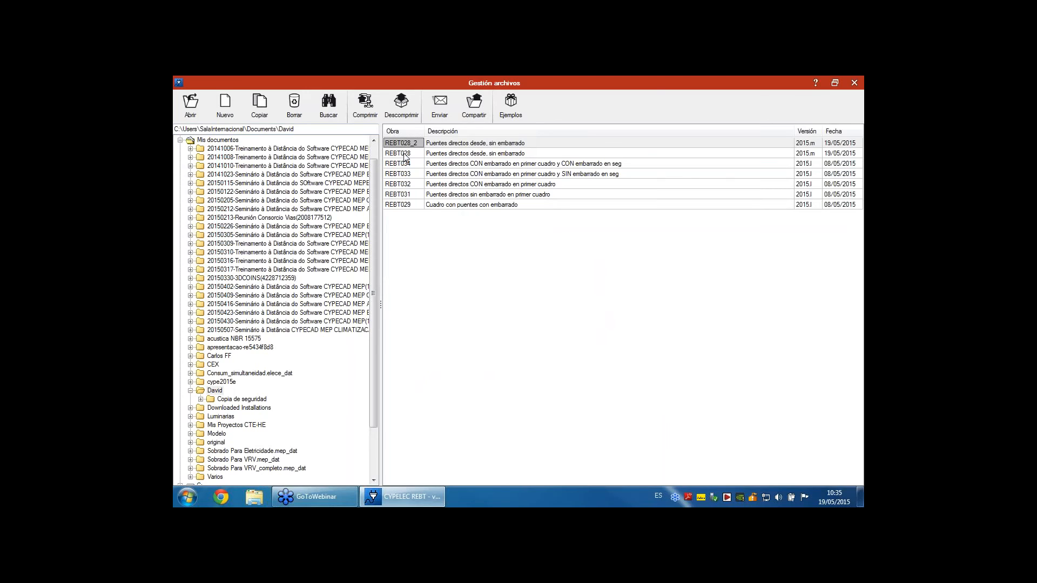
click(511, 104)
click(270, 182)
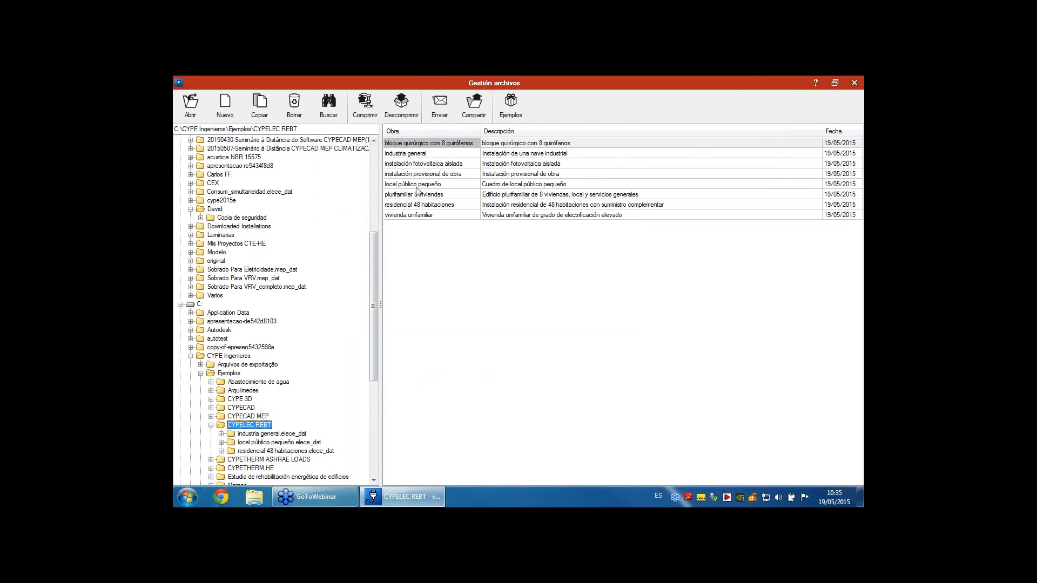
double_click(409, 155)
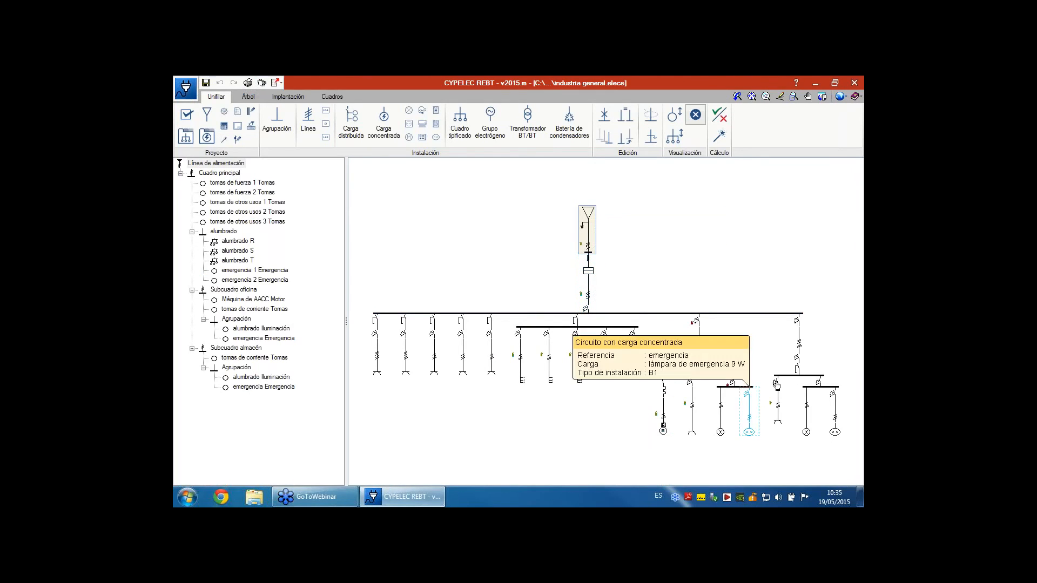
Examine the single-line diagram's main busbar, the alumbrado grouping, and the Subcuadro oficina and Subcuadro almacén branches.
mouse_move(584, 310)
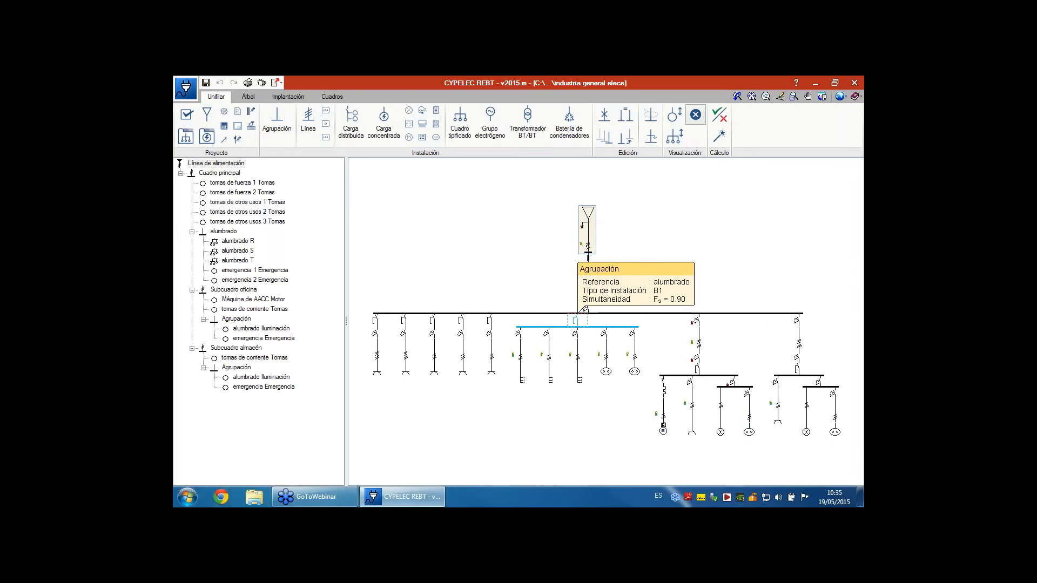
mouse_move(382, 318)
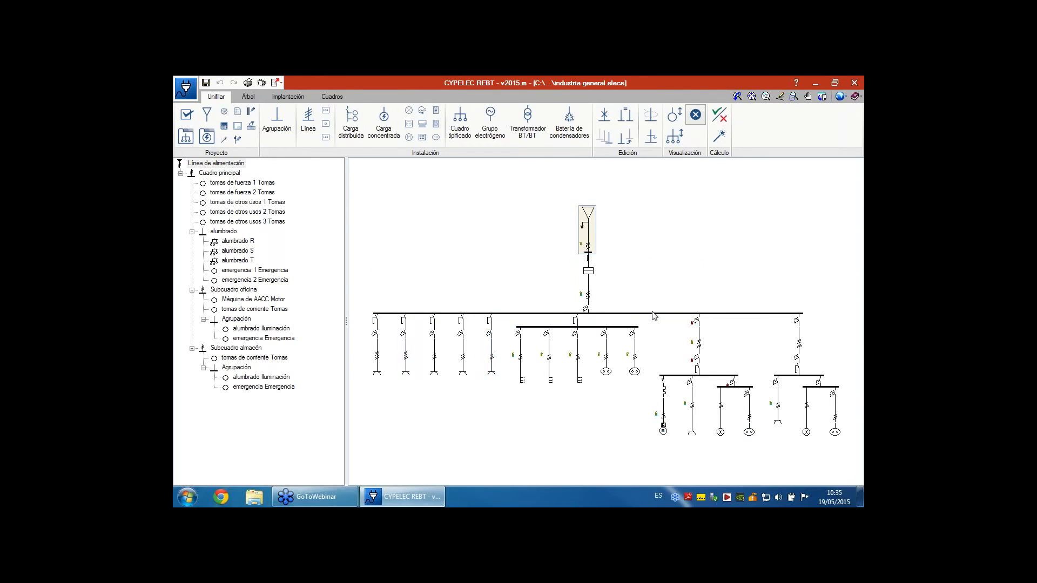
mouse_move(662, 378)
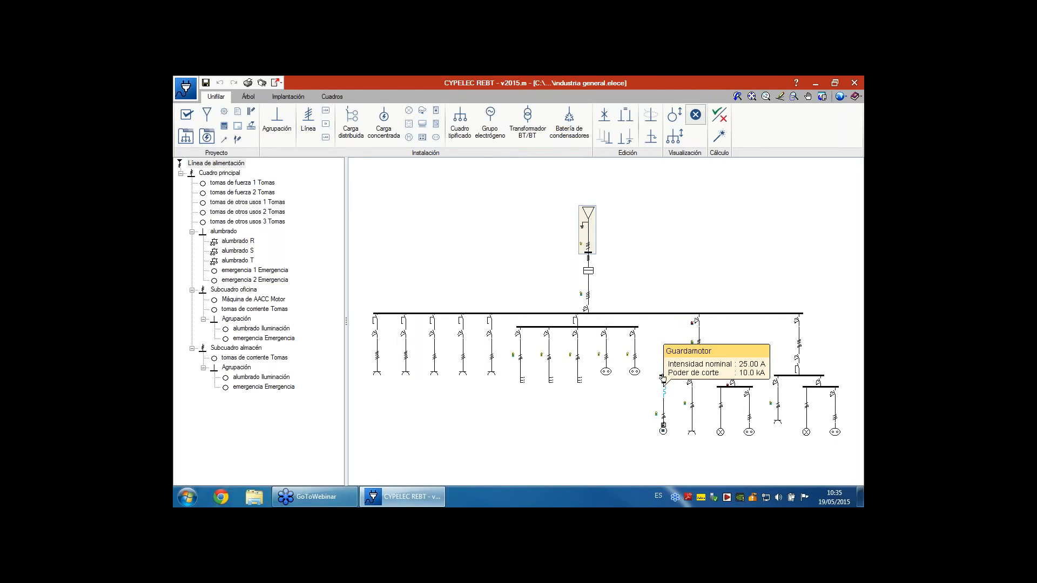
mouse_move(738, 376)
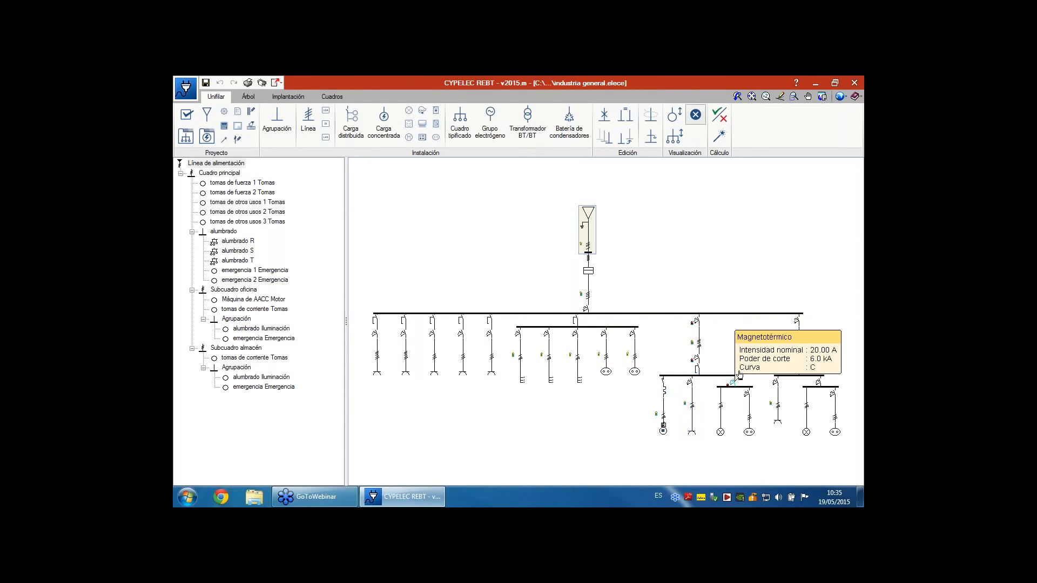
click(230, 291)
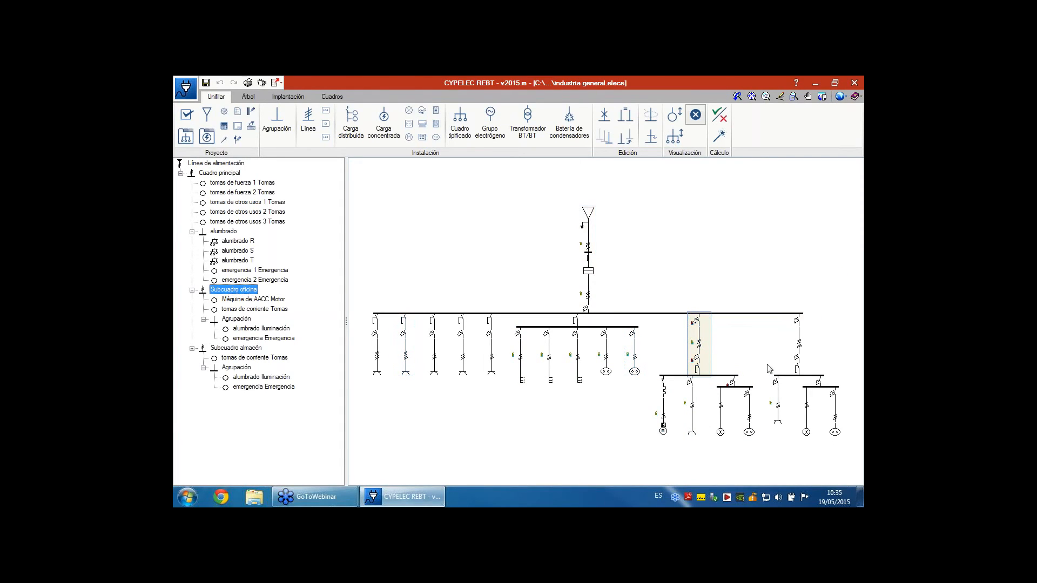
mouse_move(792, 353)
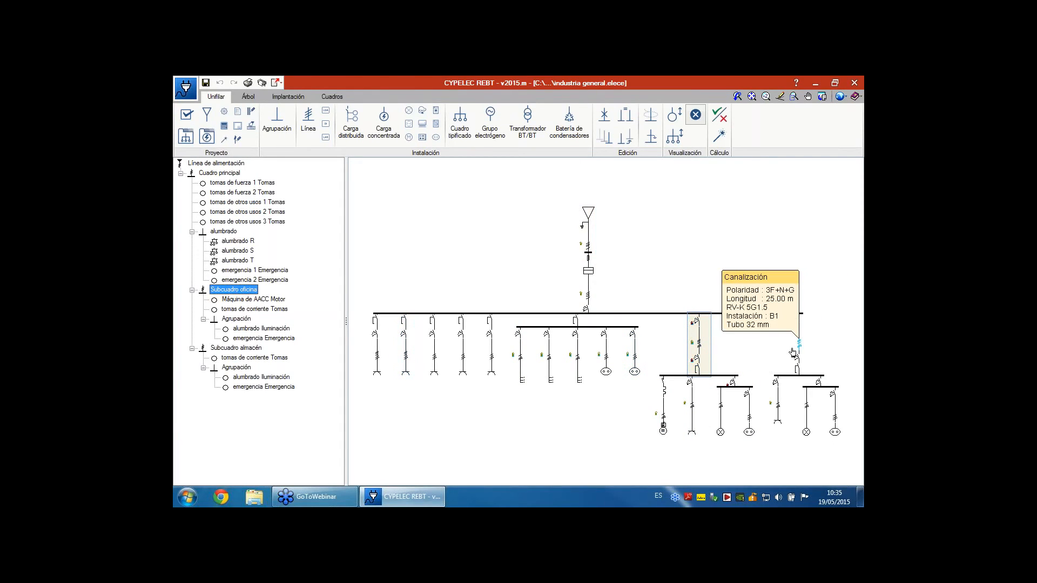
click(241, 348)
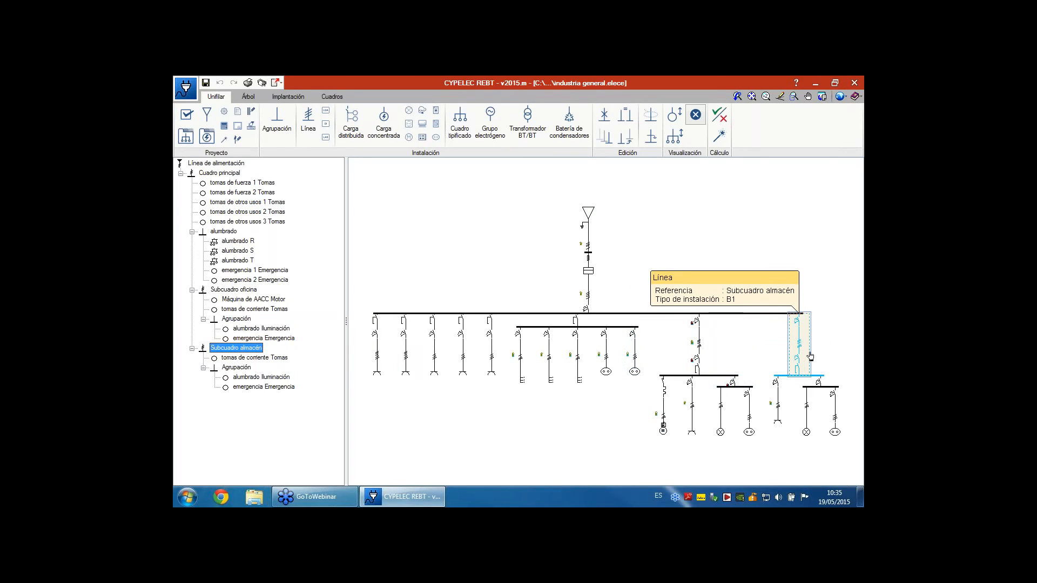
scroll(646, 294, up, 1)
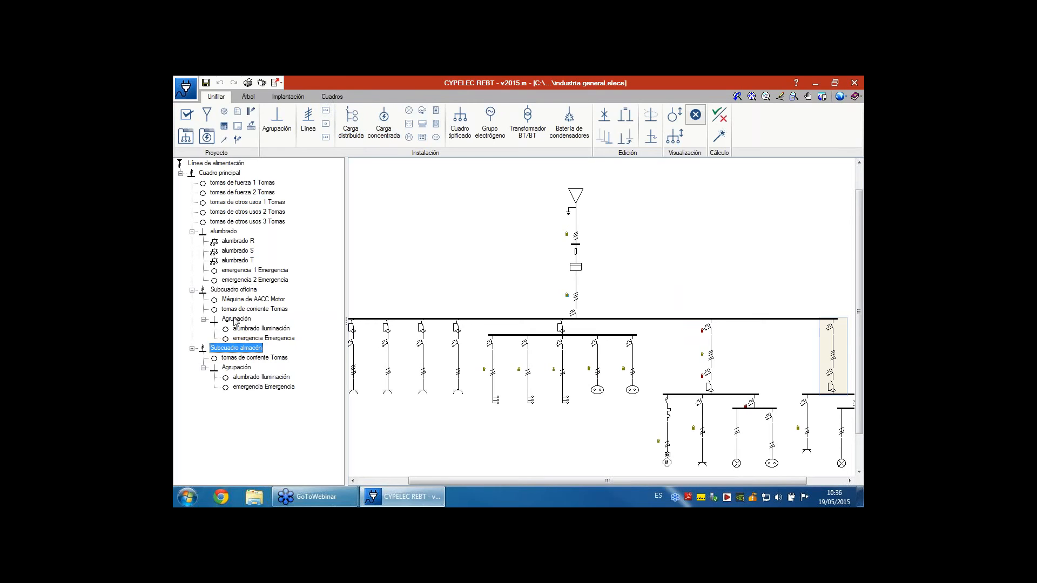
View the panel layouts of Cuadro principal, Subcuadro oficina and Subcuadro almacén in turn.
click(332, 97)
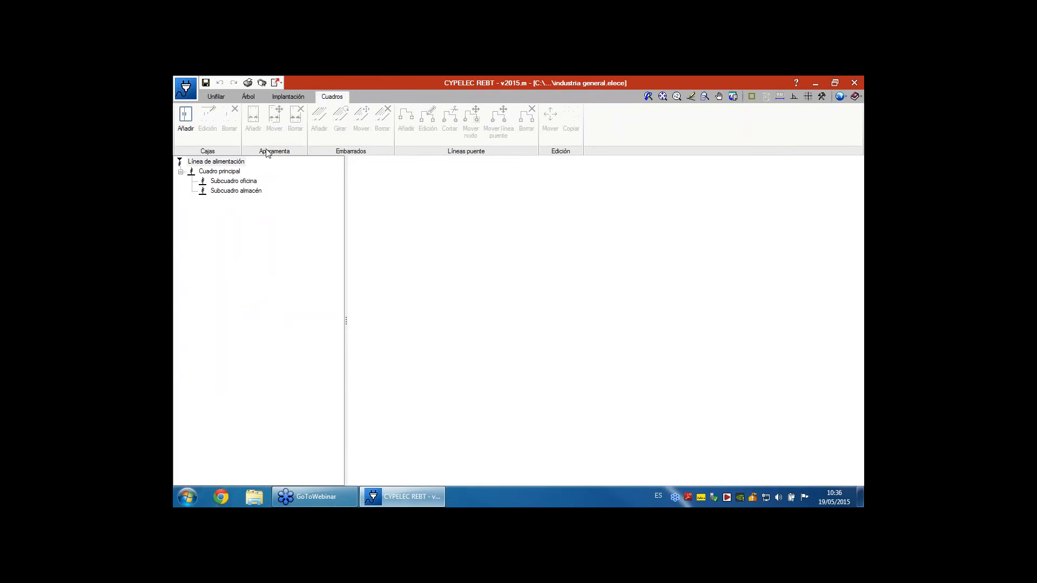
click(219, 171)
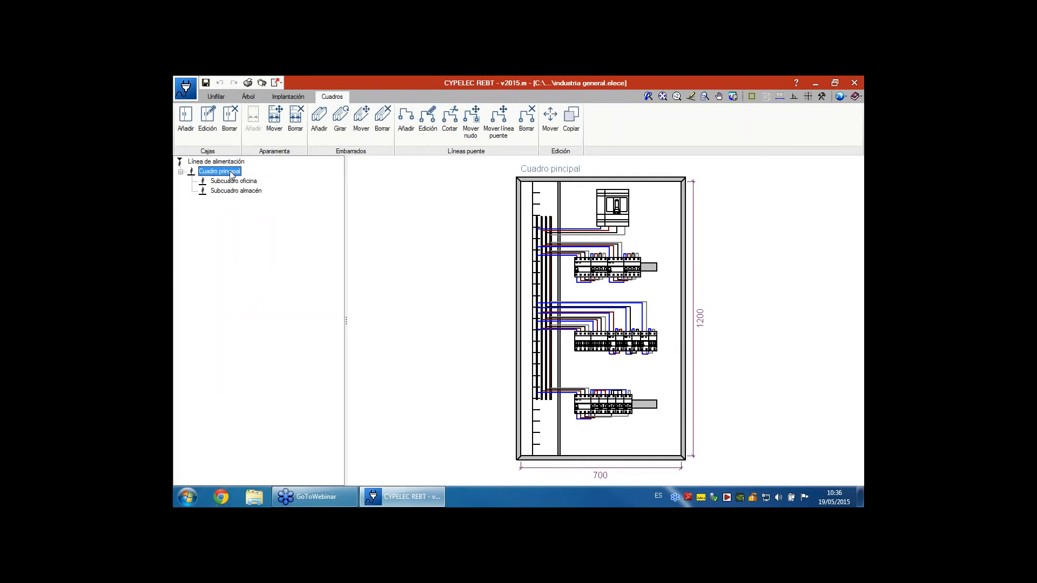
click(234, 182)
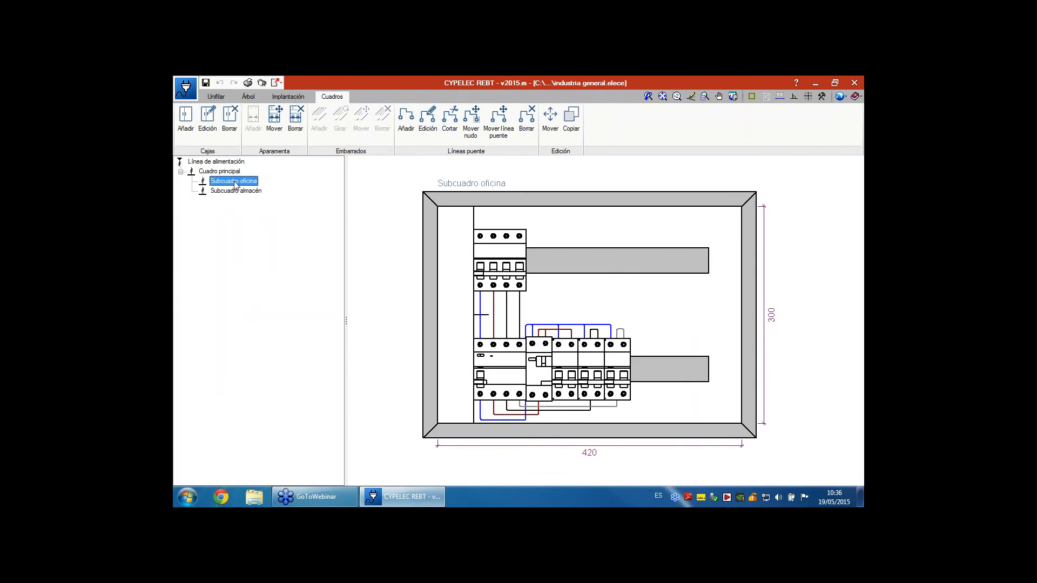
click(237, 191)
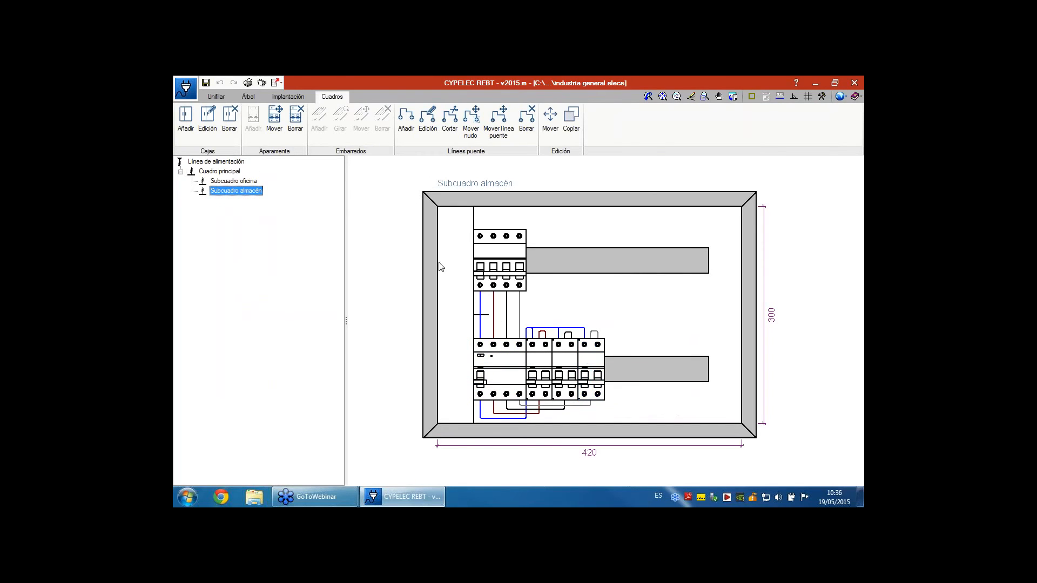
Examine the Cuadro principal layout, checking its main breaker, vertical busbars, bridge lines and three rows of switchgear.
click(220, 172)
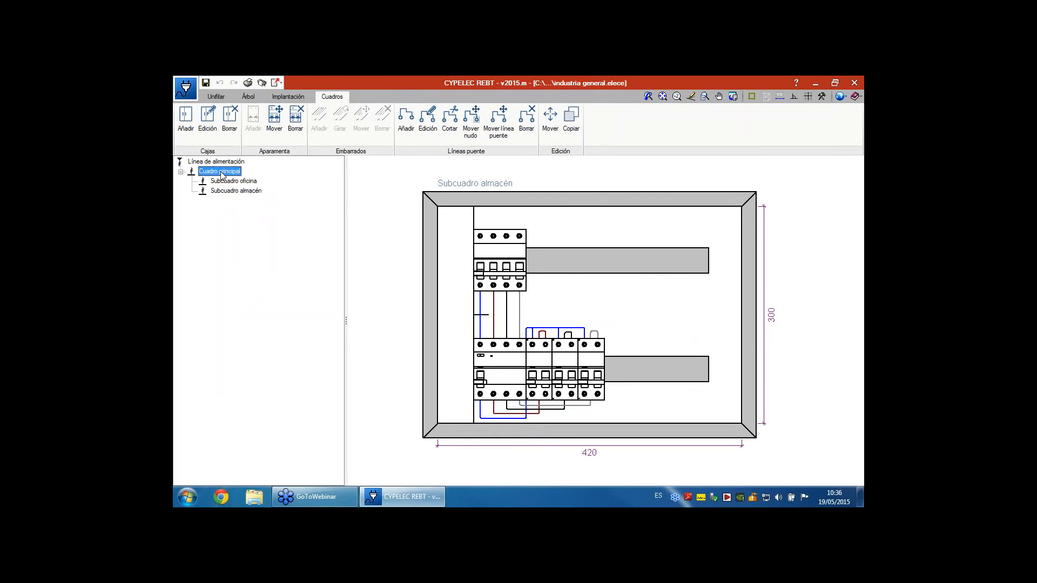
scroll(621, 223, up, 3)
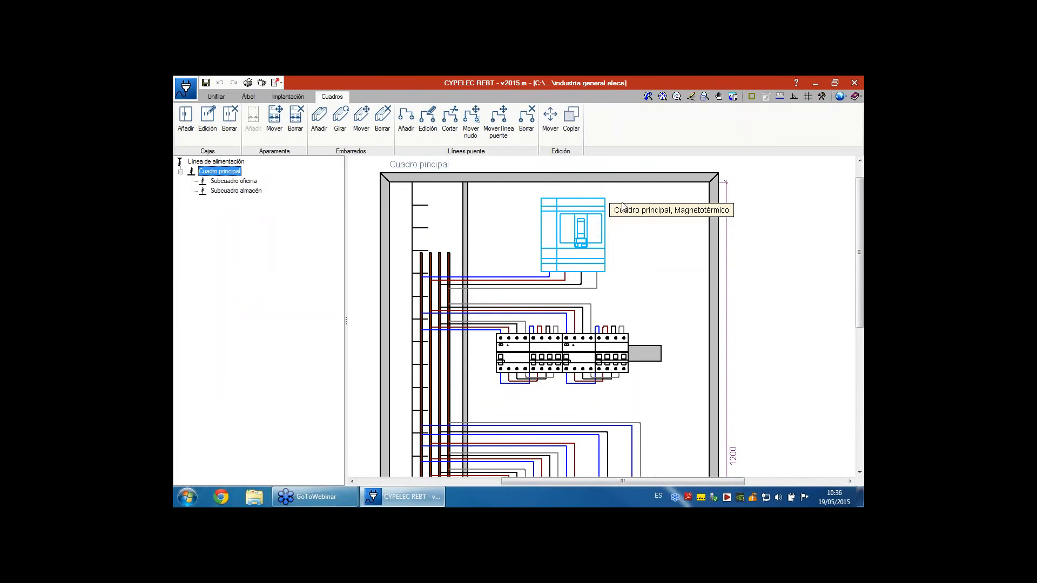
scroll(634, 269, down, 1)
scroll(633, 266, down, 1)
middle_drag(674, 289, 658, 243)
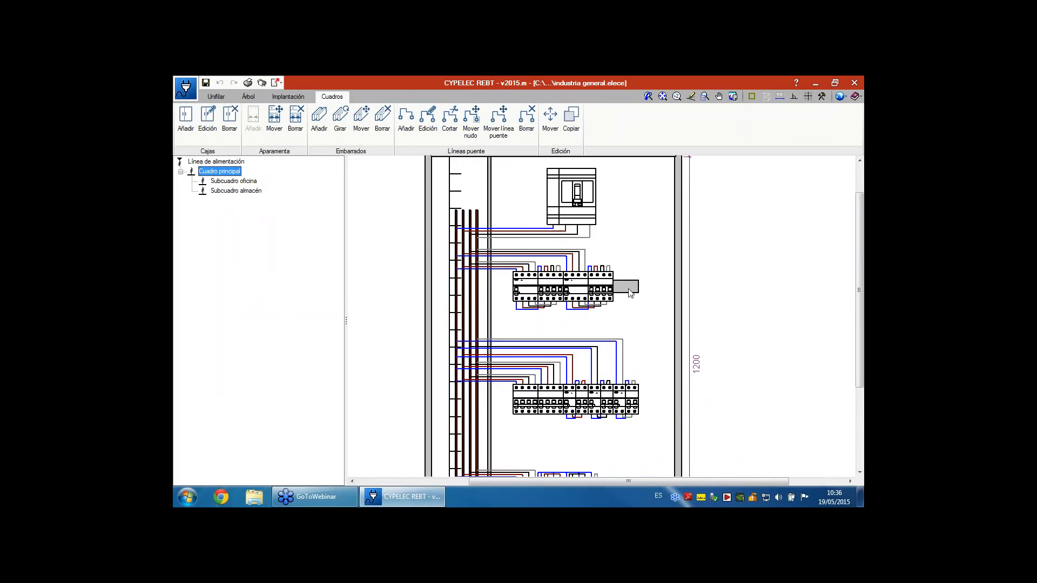
middle_drag(647, 393, 627, 290)
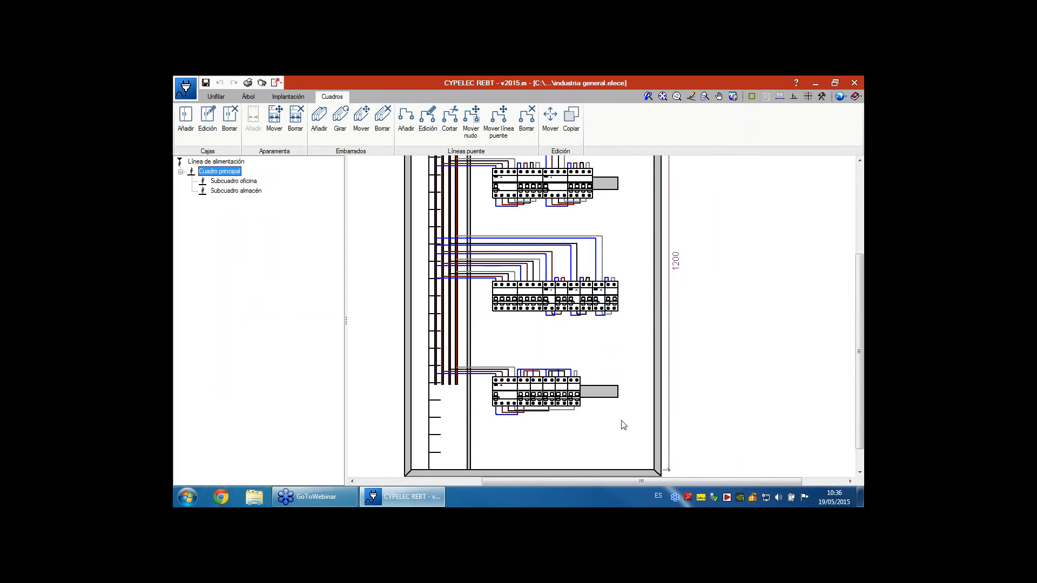
mouse_move(611, 372)
middle_down()
mouse_move(631, 414)
mouse_move(602, 420)
middle_up()
scroll(619, 381, down, 1)
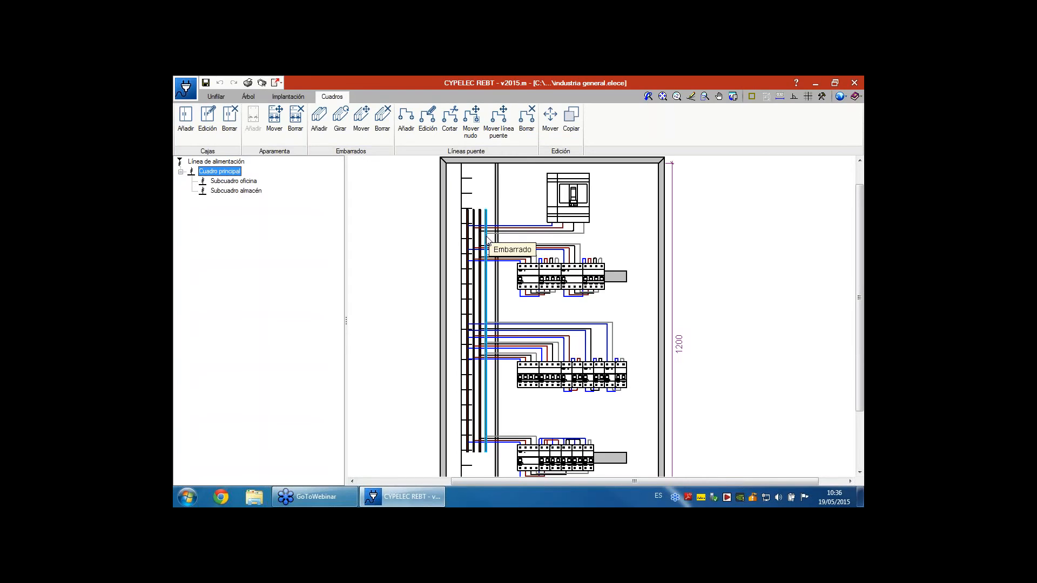
scroll(466, 204, up, 2)
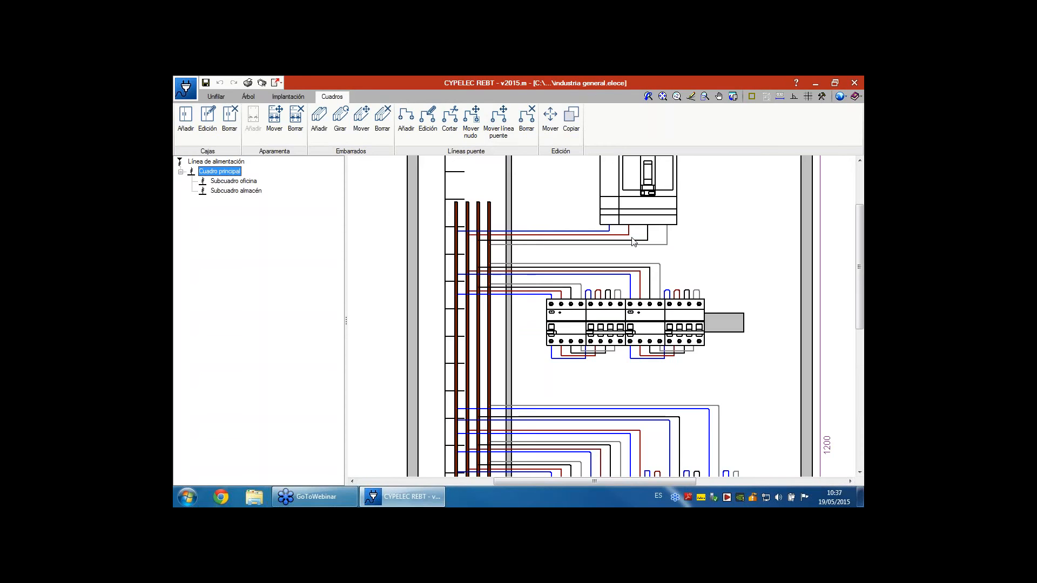
scroll(633, 241, down, 2)
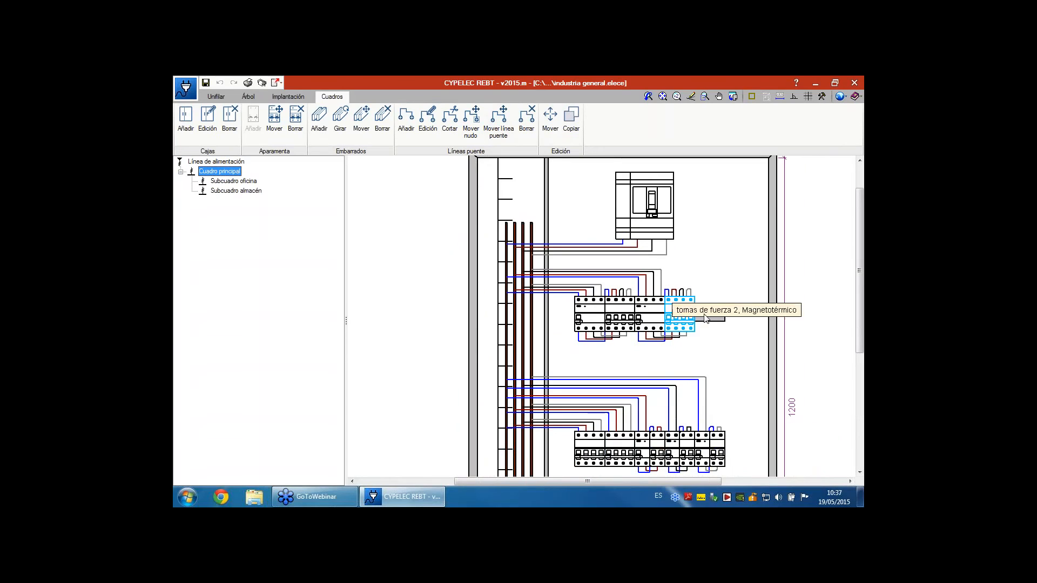
middle_drag(735, 371, 720, 357)
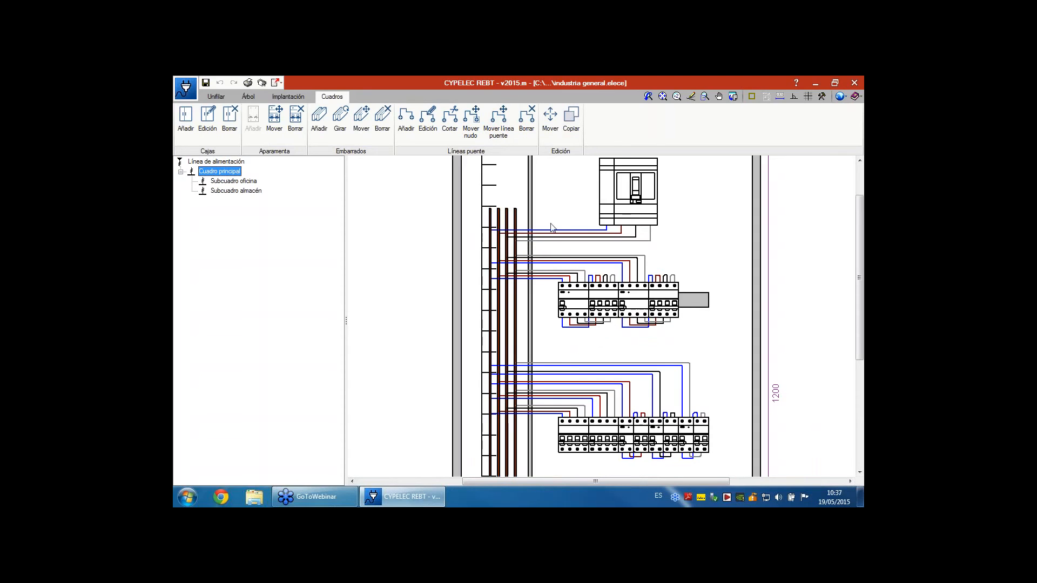
scroll(622, 222, up, 1)
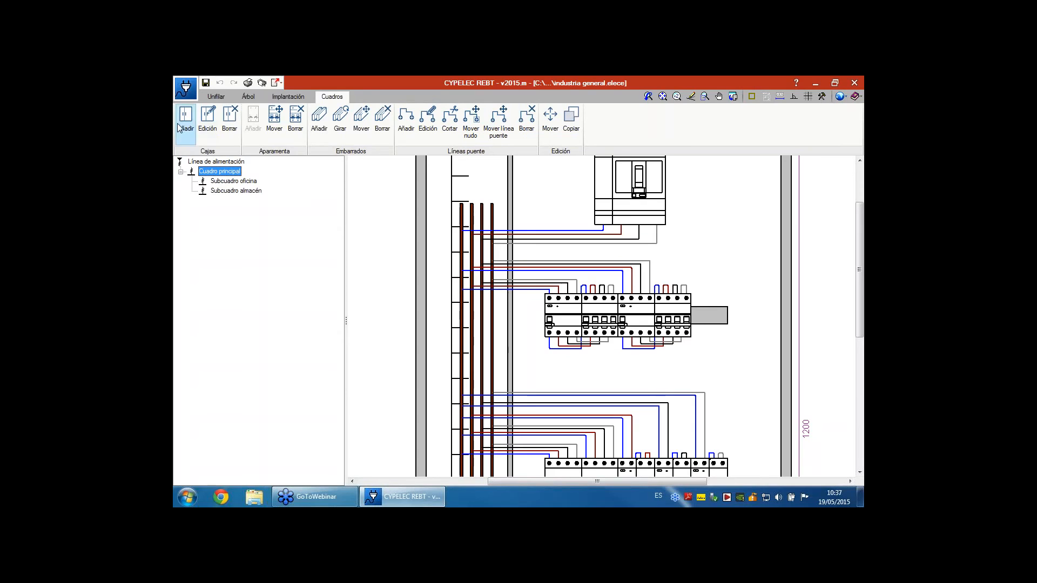
Open the recently used project REBT028.elece and view its single-line diagram.
click(186, 88)
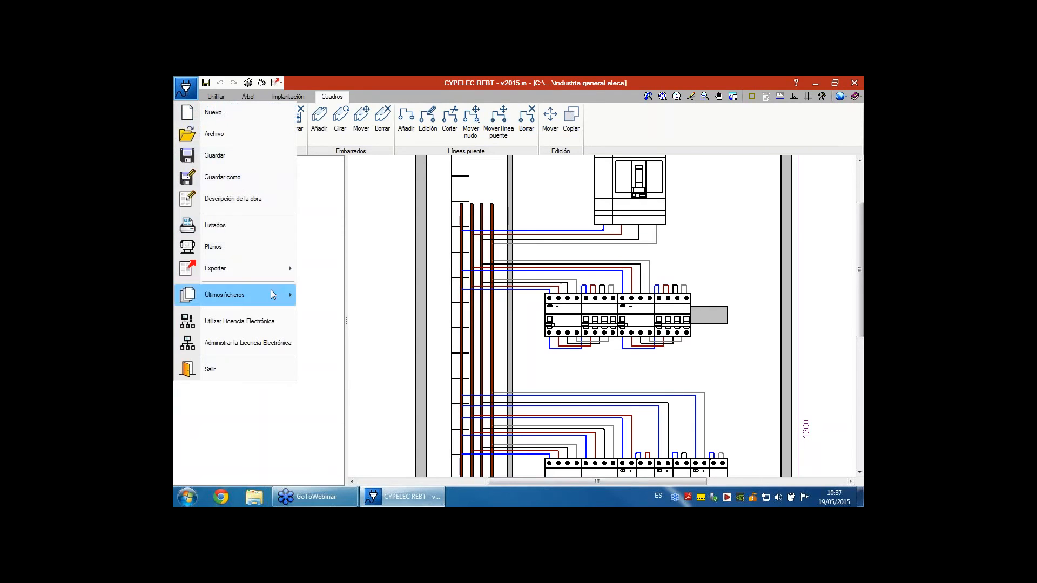
mouse_move(273, 294)
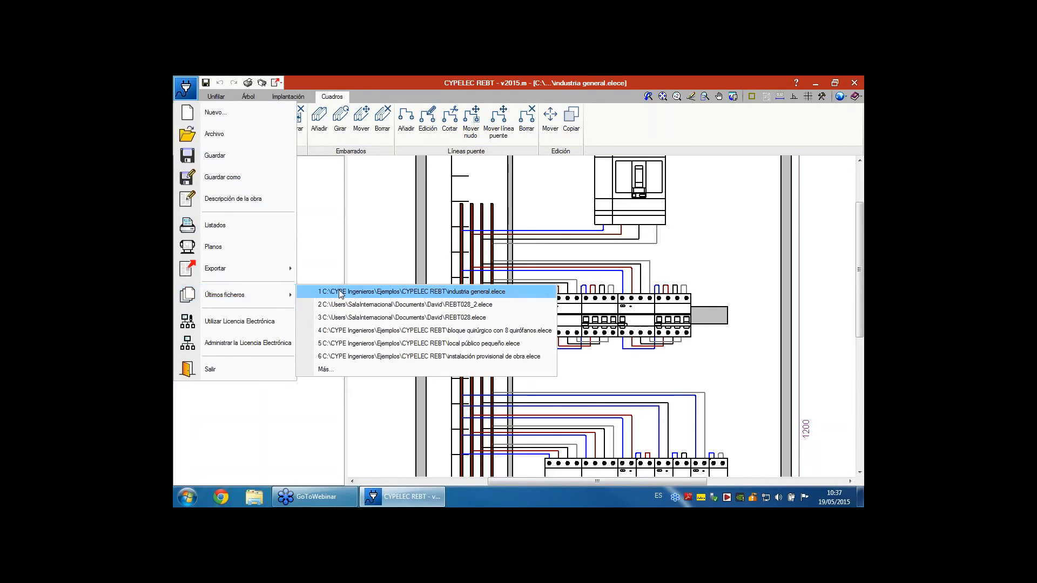
click(346, 318)
click(455, 309)
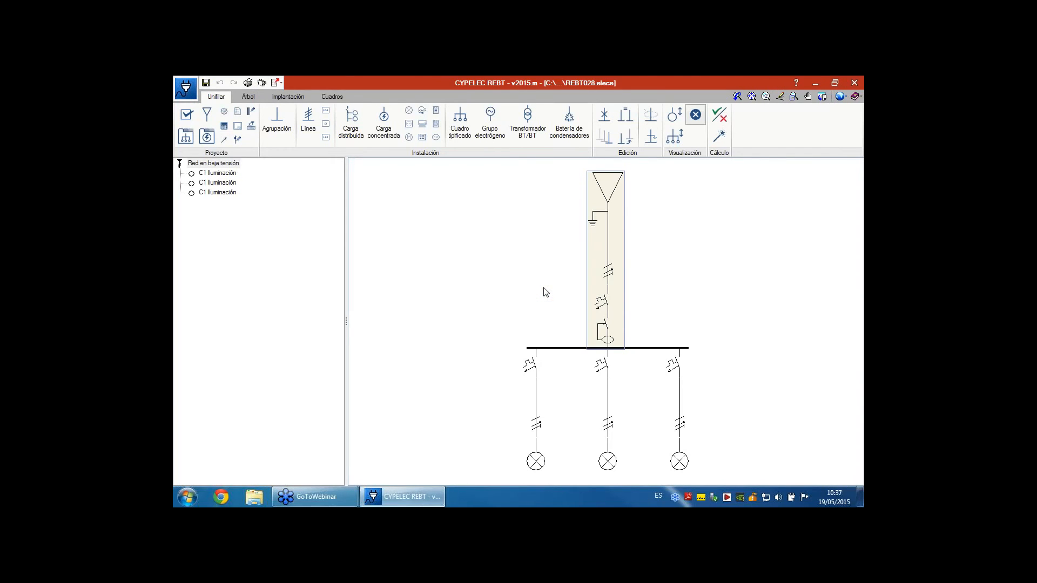
scroll(682, 273, down, 1)
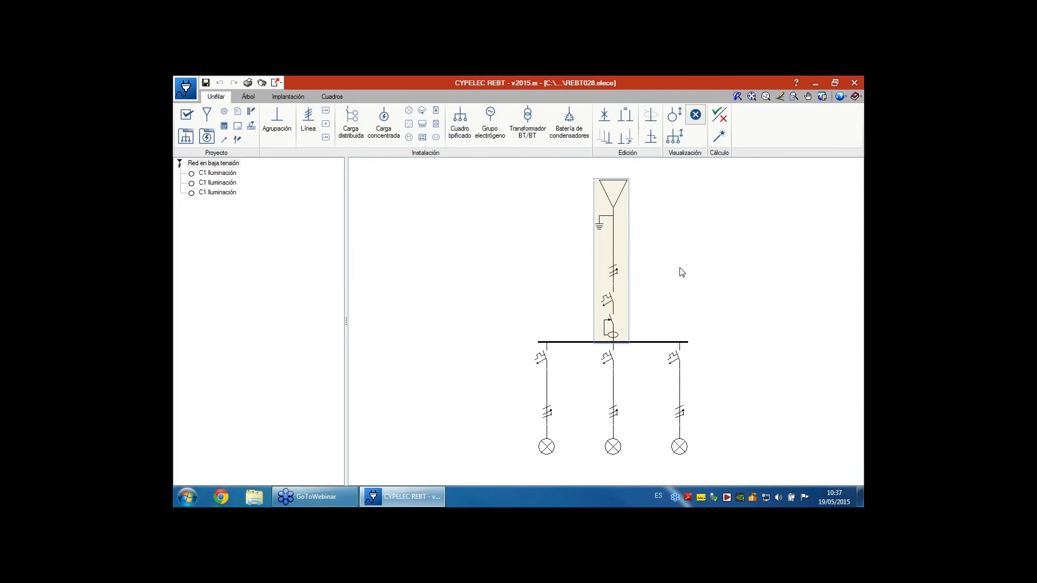
scroll(681, 274, up, 1)
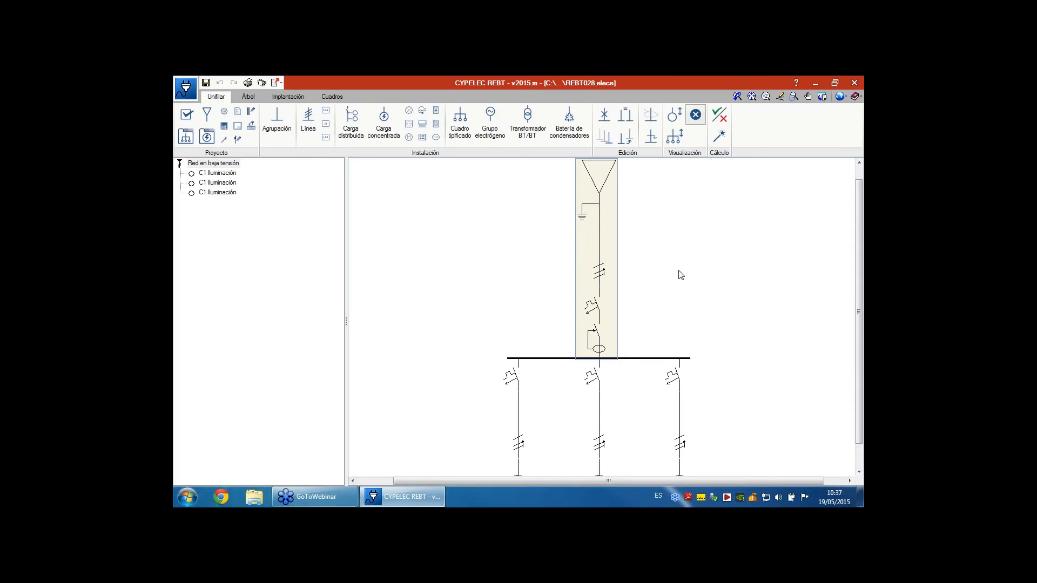
scroll(681, 274, down, 2)
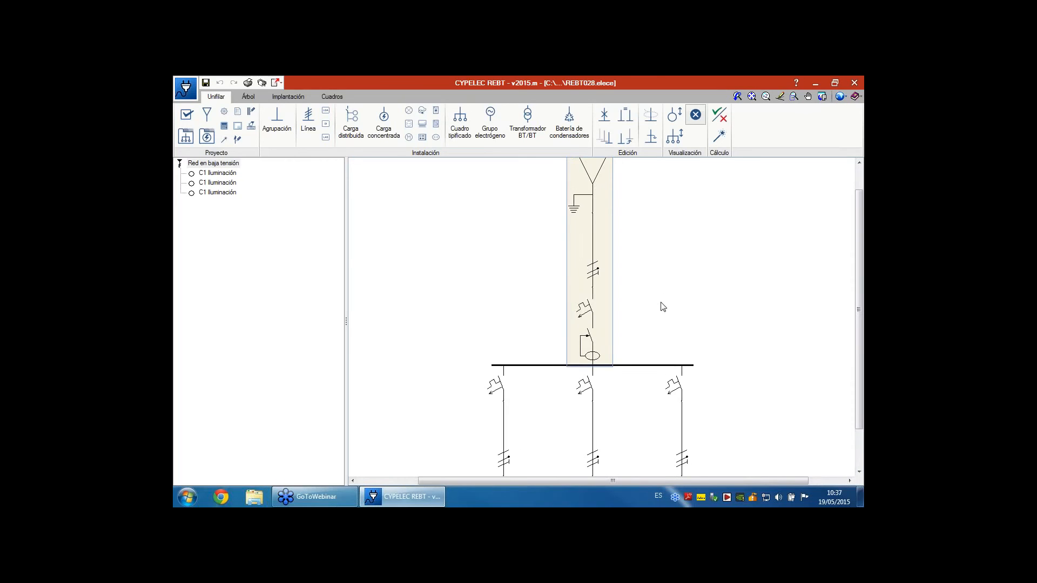
Delete the enclosure C1 below the CGMP enclosure in the panel layout.
click(332, 97)
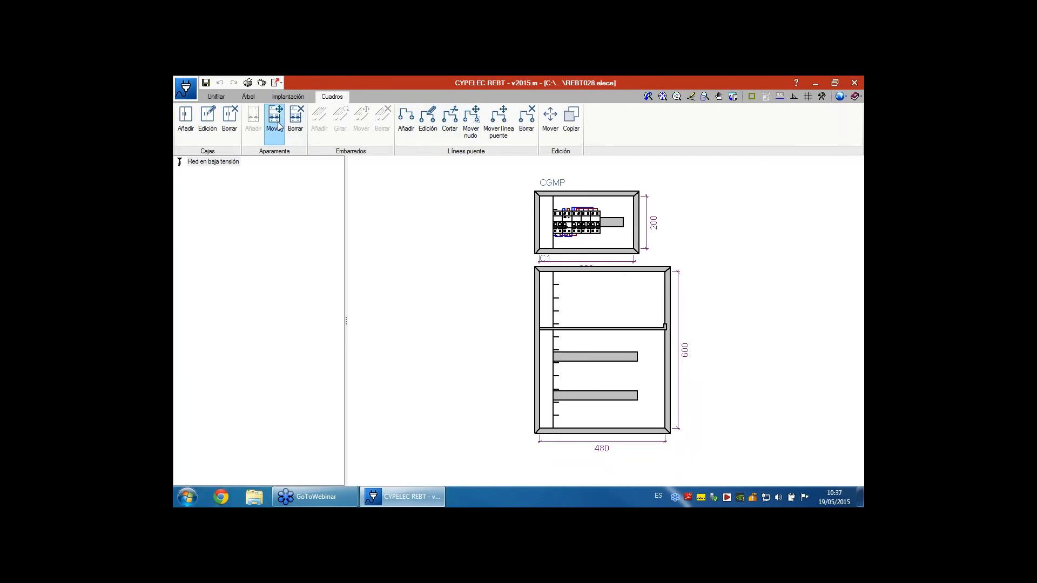
click(232, 124)
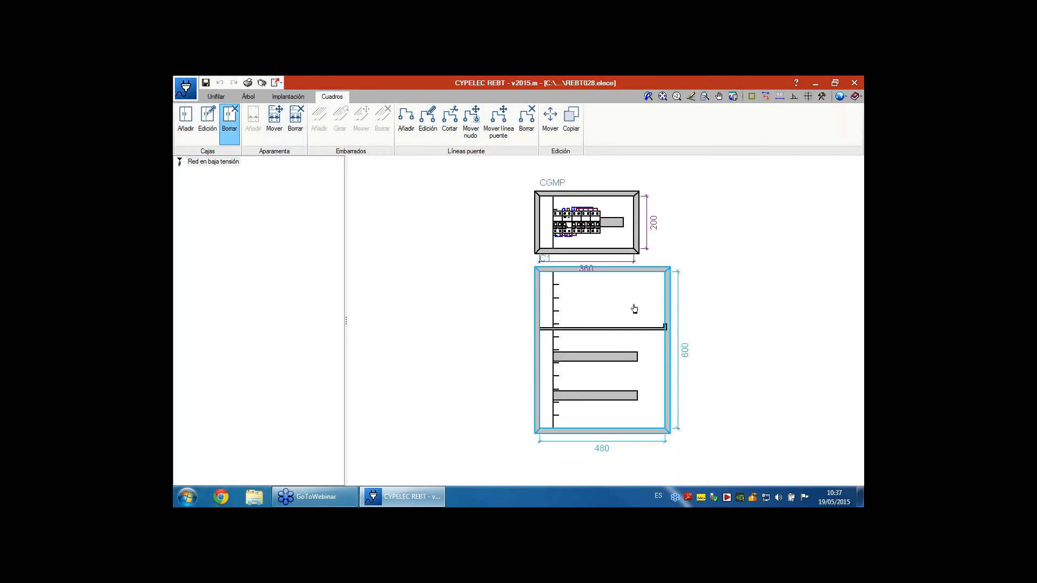
click(618, 281)
Examine the CGMP enclosure's switchgear and trace the blue and red bridge lines connecting the main breaker, the differential and the outgoing breakers.
scroll(651, 242, up, 5)
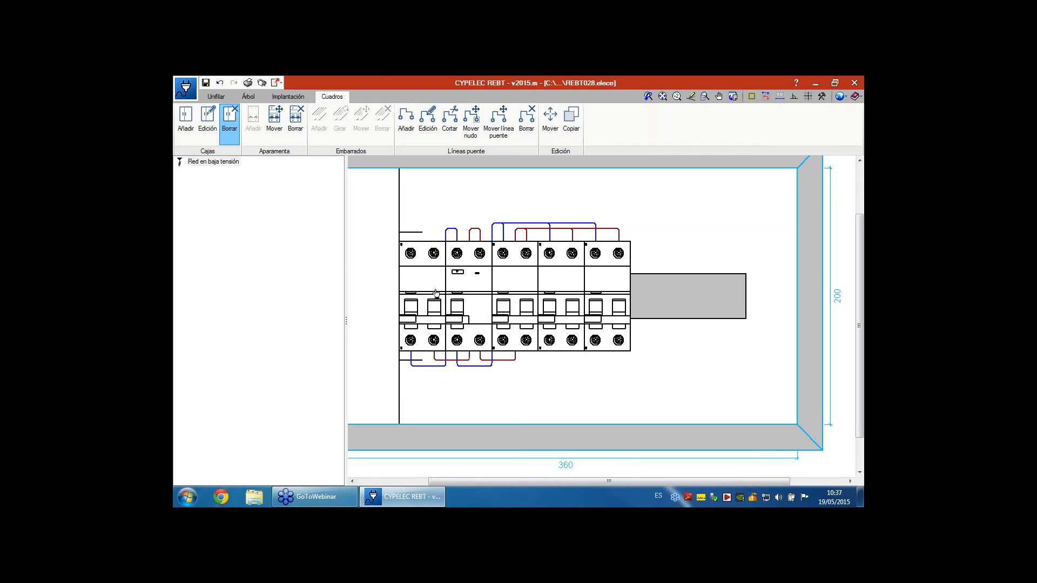
click(550, 119)
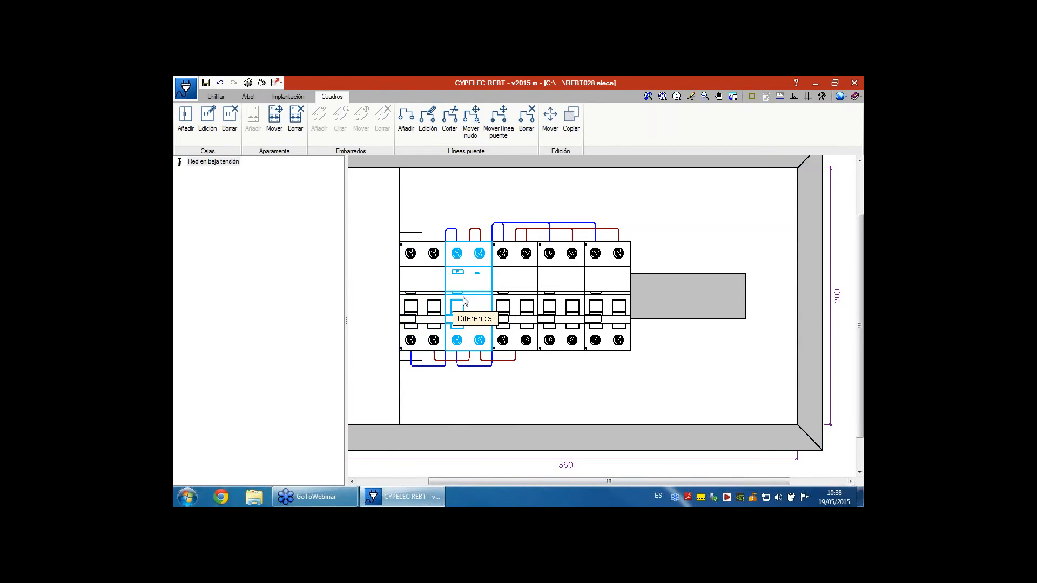
scroll(408, 354, up, 1)
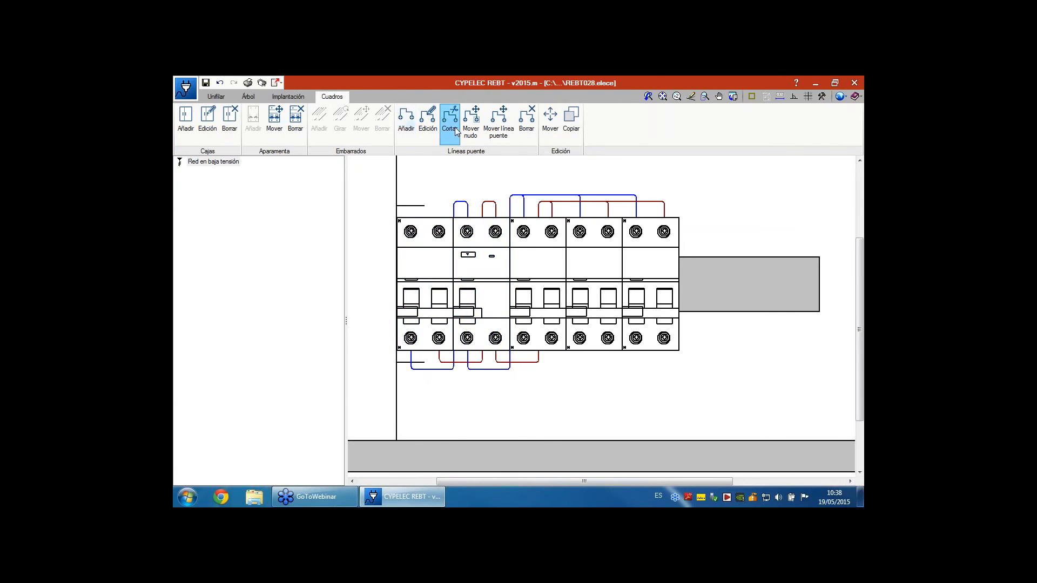
click(428, 121)
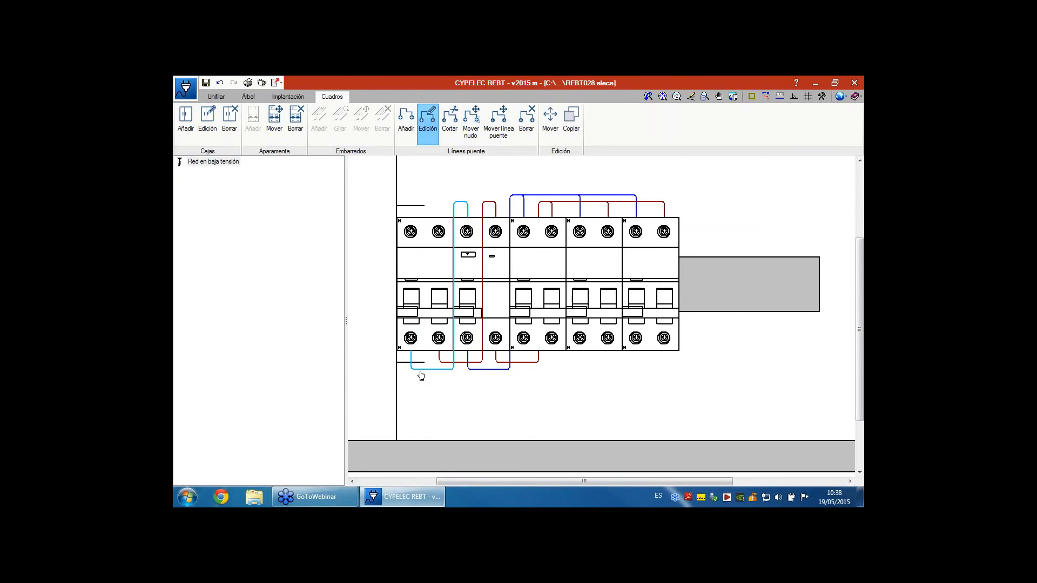
scroll(421, 376, up, 4)
scroll(421, 376, down, 4)
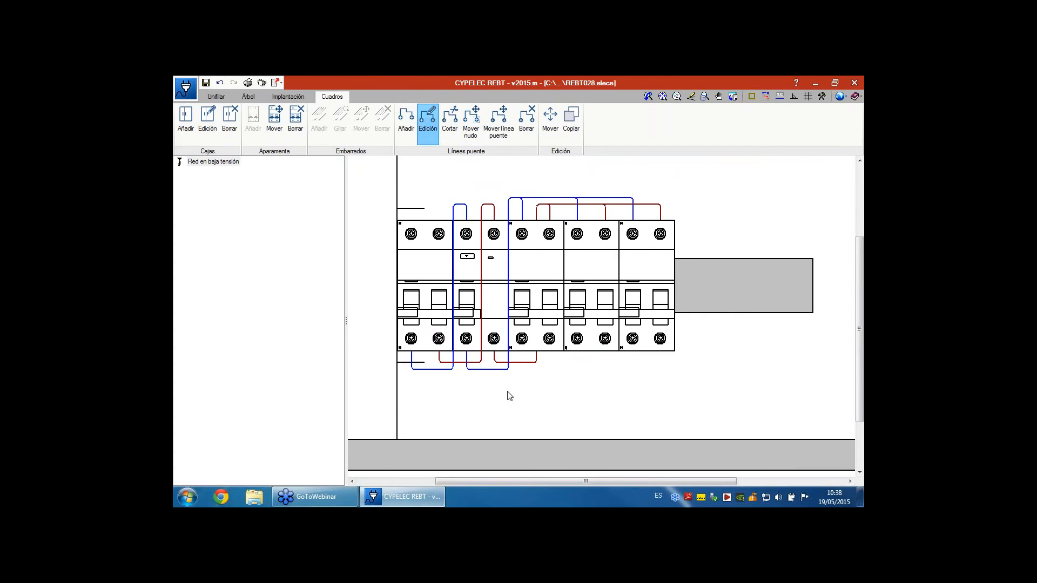
scroll(507, 394, up, 1)
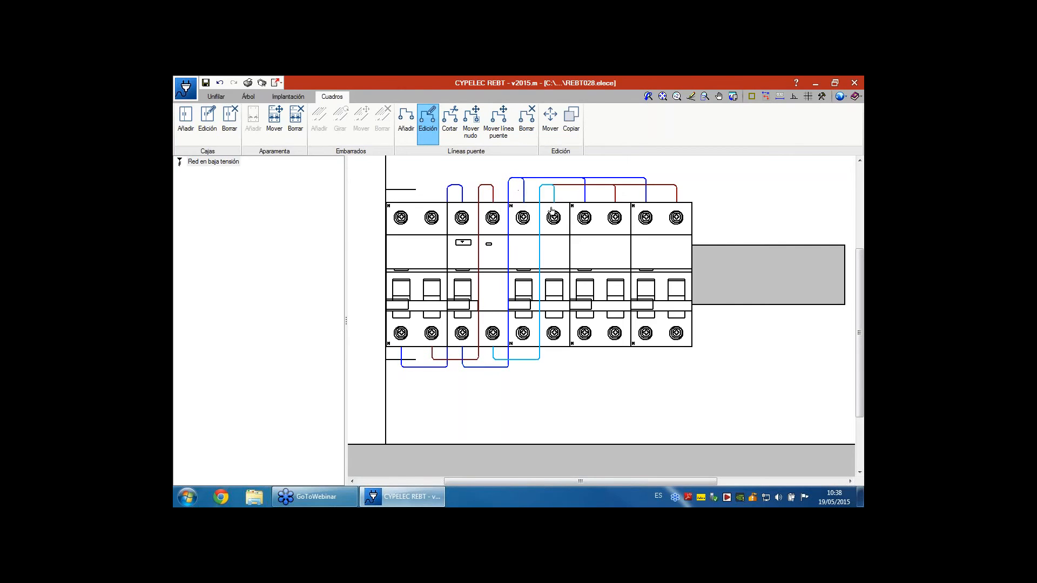
scroll(532, 221, down, 1)
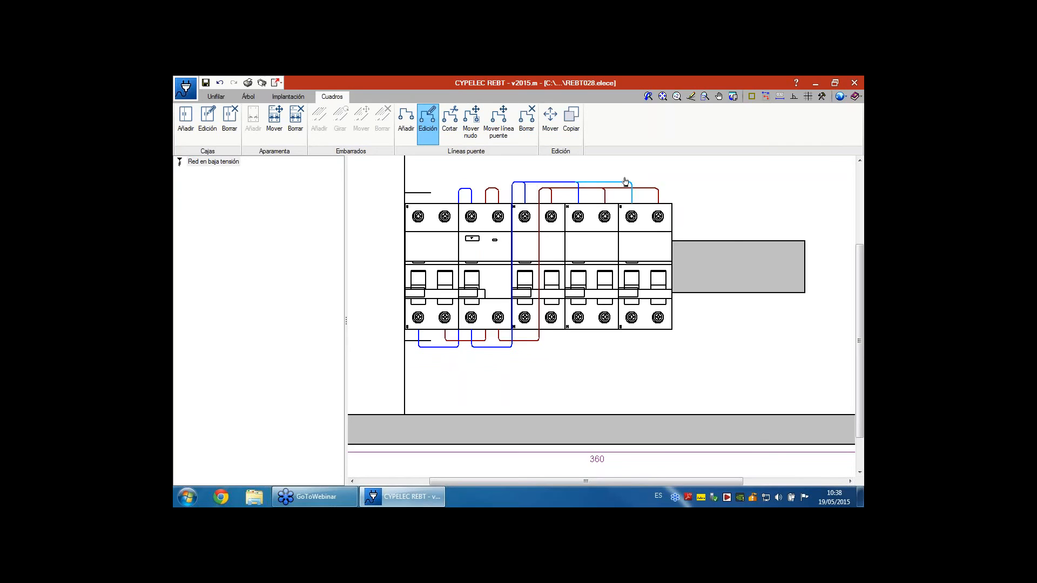
scroll(494, 330, up, 2)
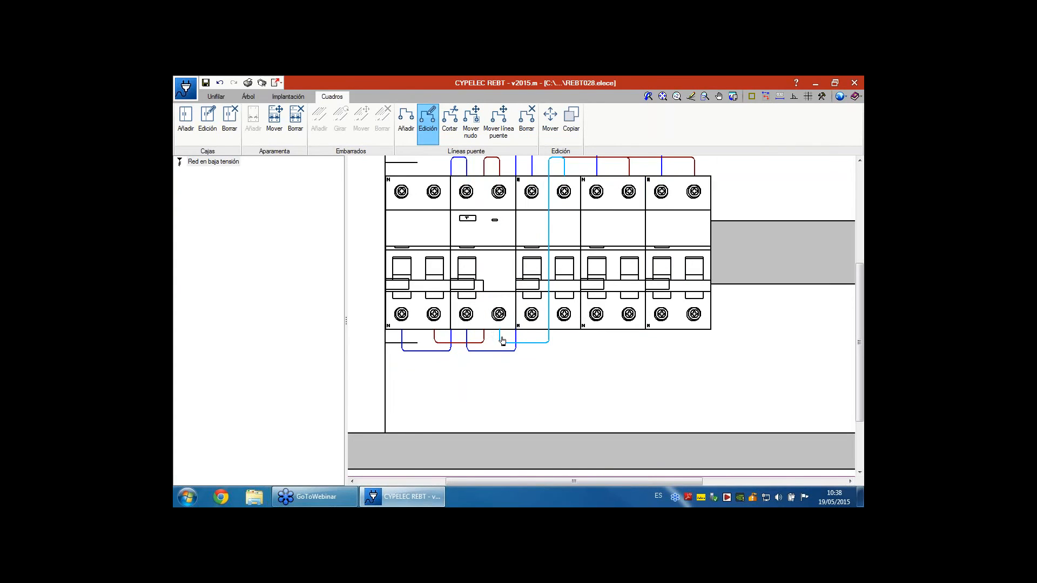
scroll(499, 330, down, 1)
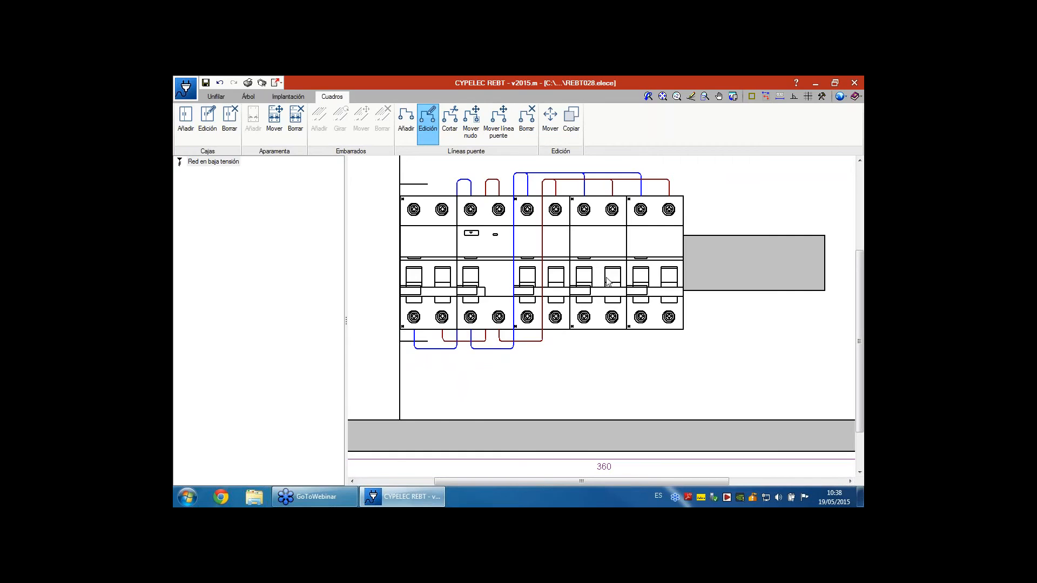
scroll(530, 385, down, 1)
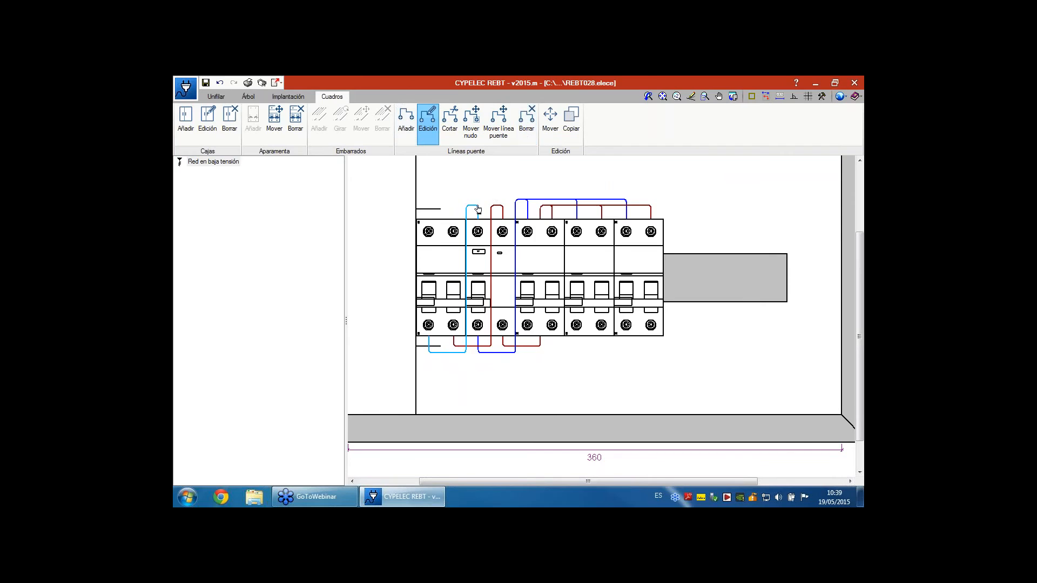
click(406, 132)
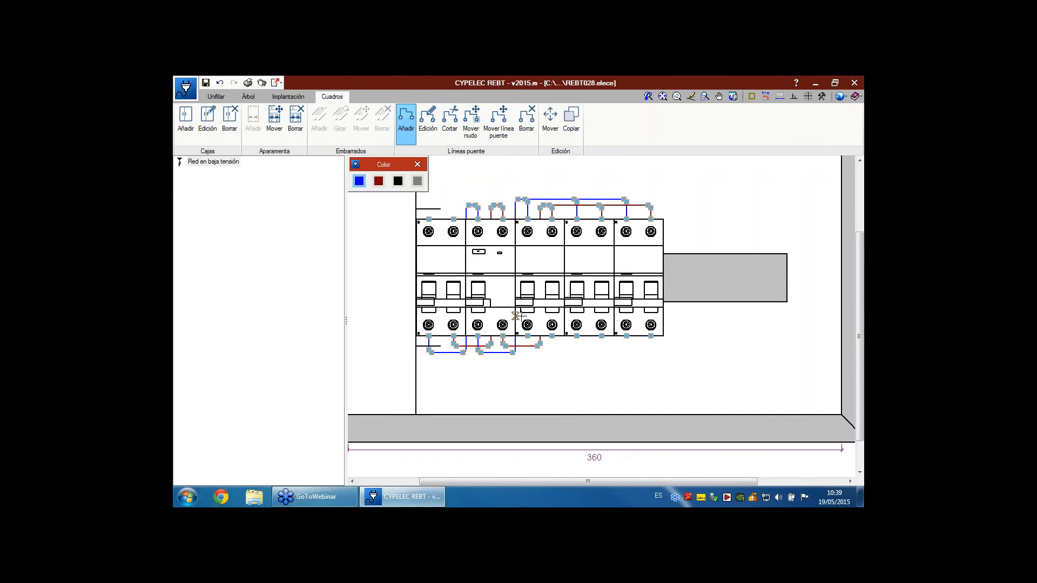
scroll(552, 335, up, 1)
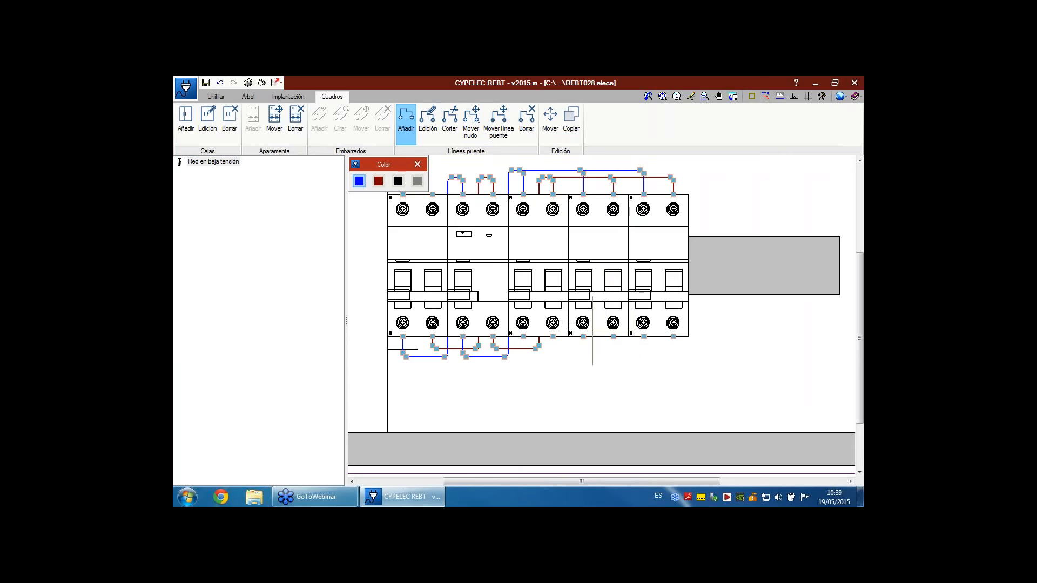
scroll(534, 387, down, 2)
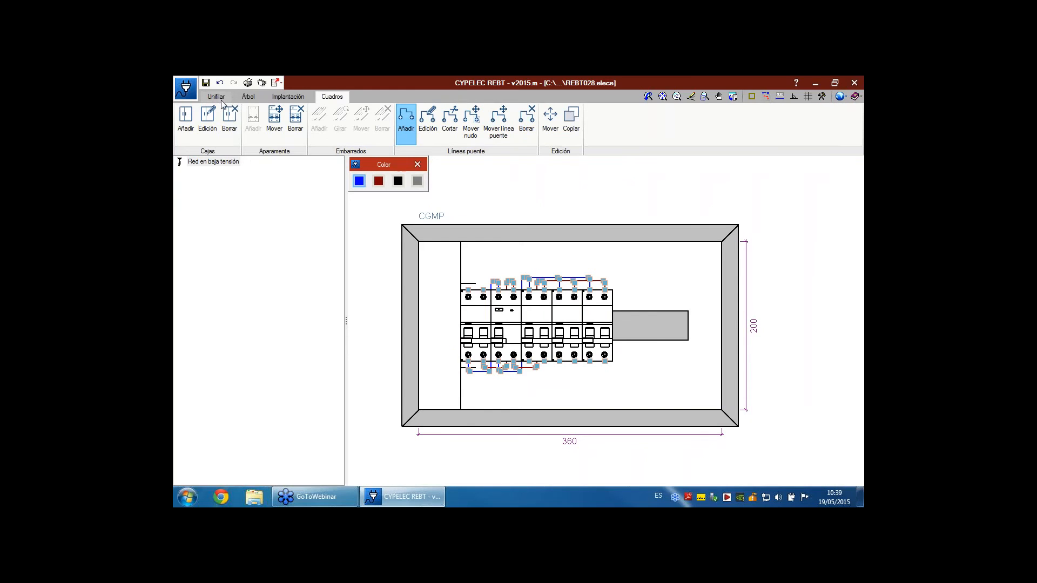
scroll(526, 276, up, 1)
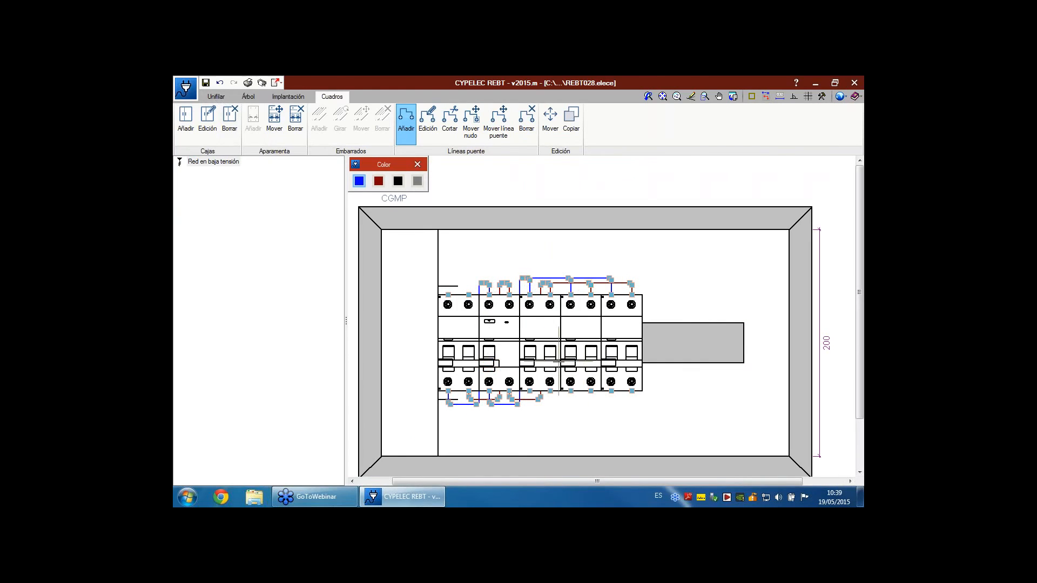
right_click(672, 431)
scroll(678, 421, down, 1)
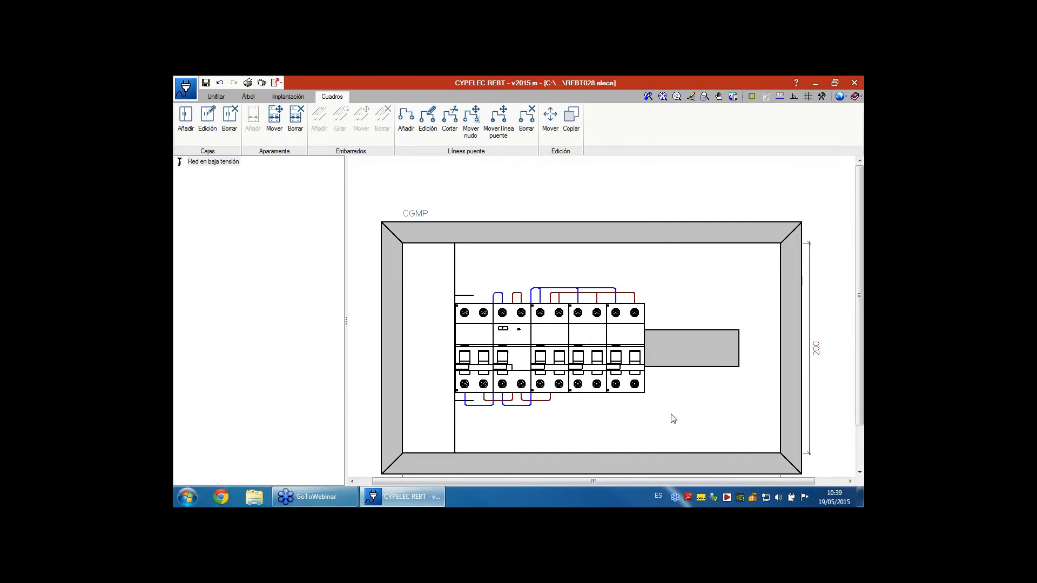
Narrow the project tree beside the single-line diagram and open the supply line's properties next to the supply symbol.
click(213, 97)
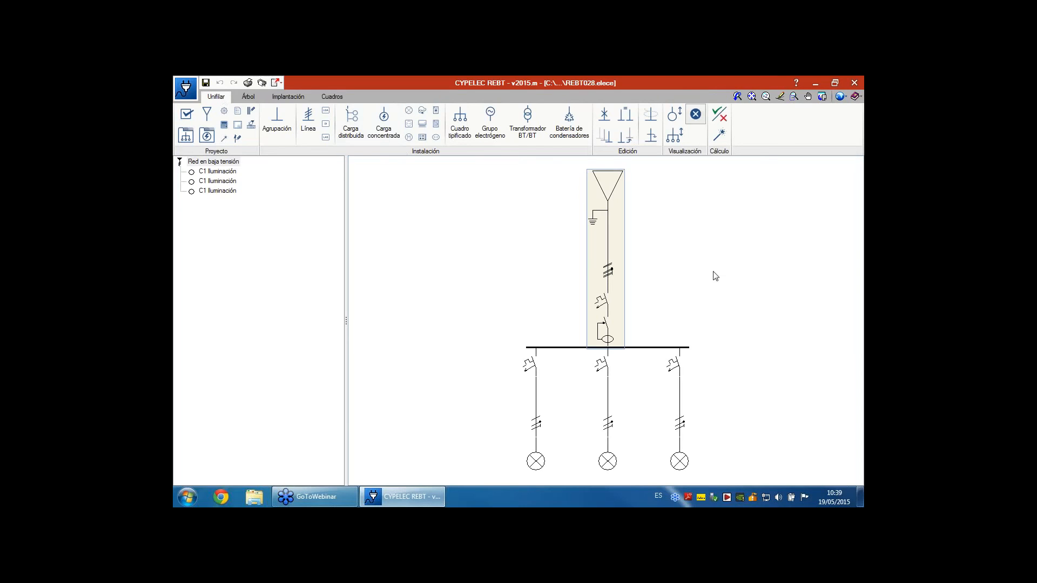
scroll(713, 276, up, 2)
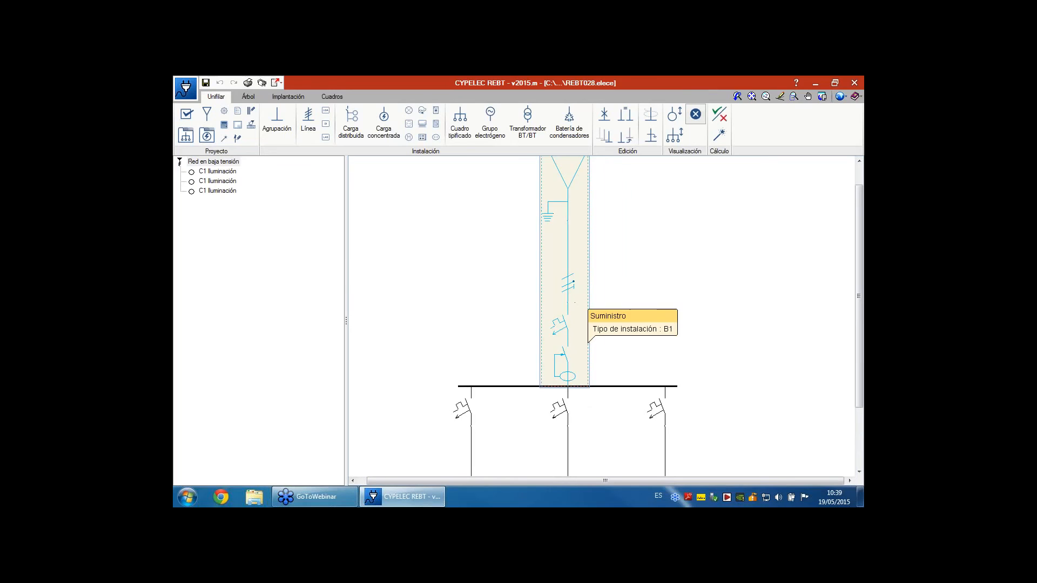
click(587, 344)
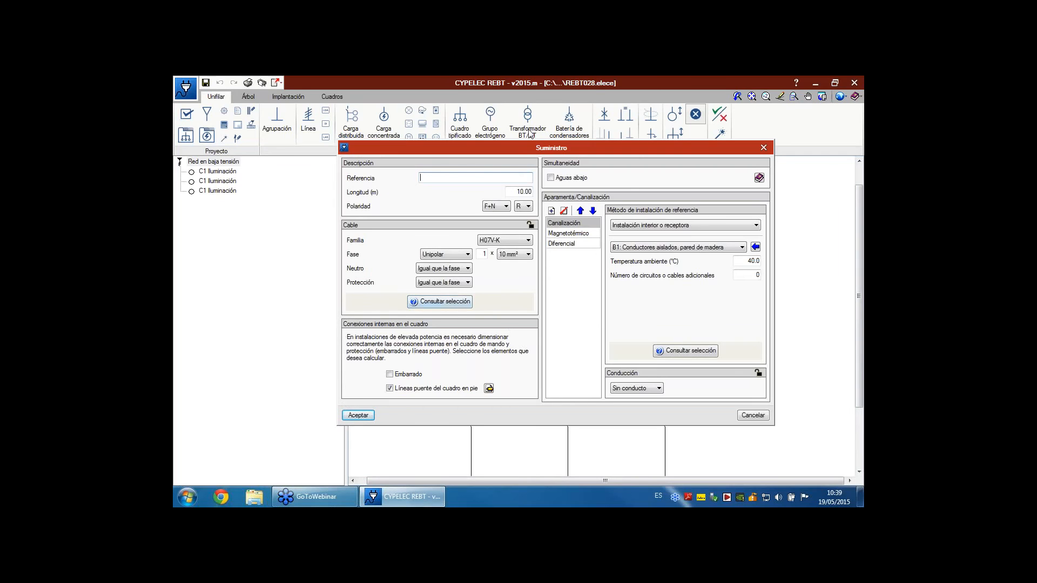
drag(530, 153, 313, 149)
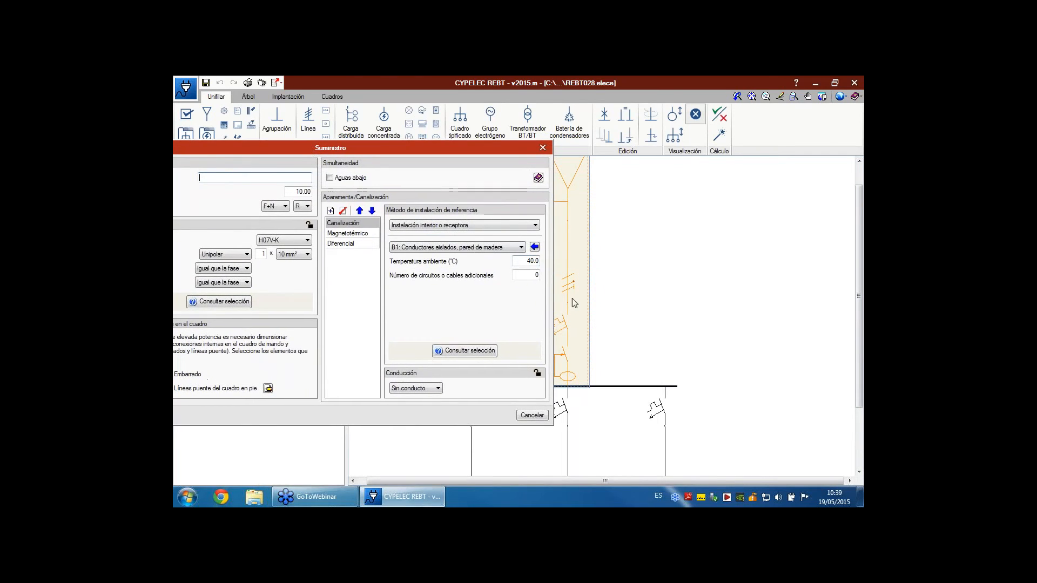
click(532, 415)
drag(346, 297, 256, 296)
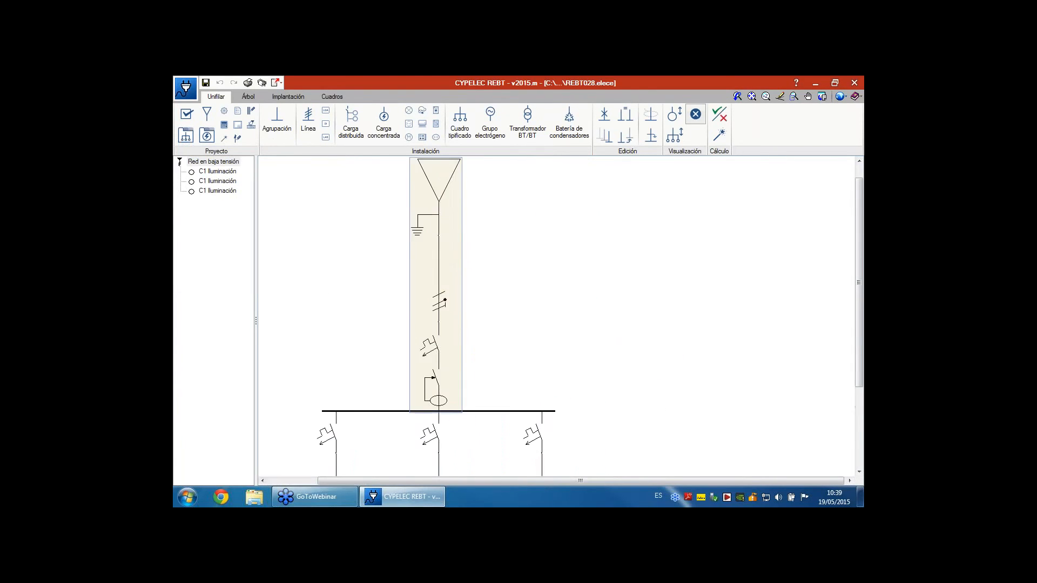
scroll(456, 310, down, 3)
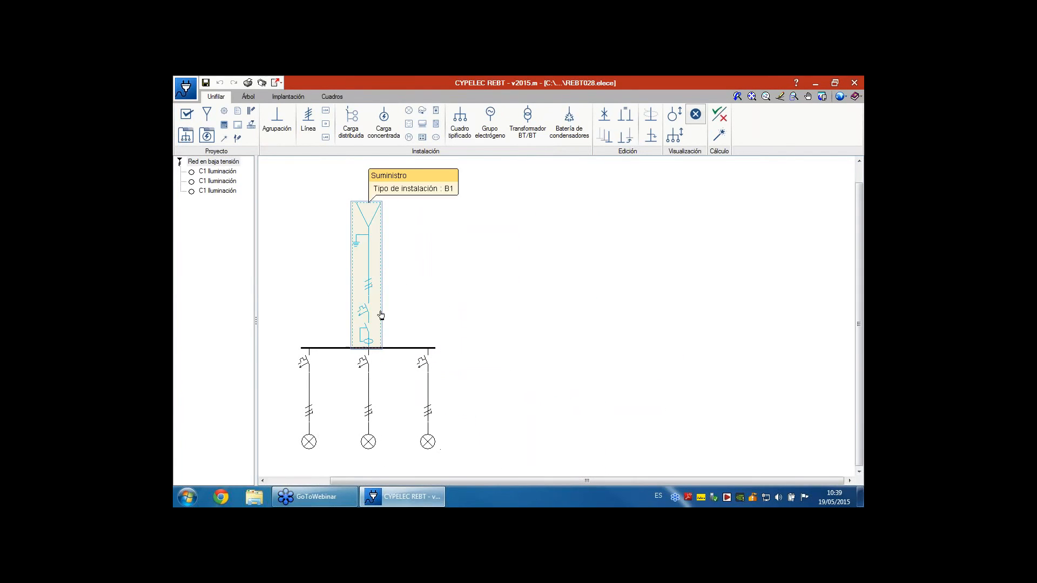
double_click(381, 315)
drag(409, 148, 498, 166)
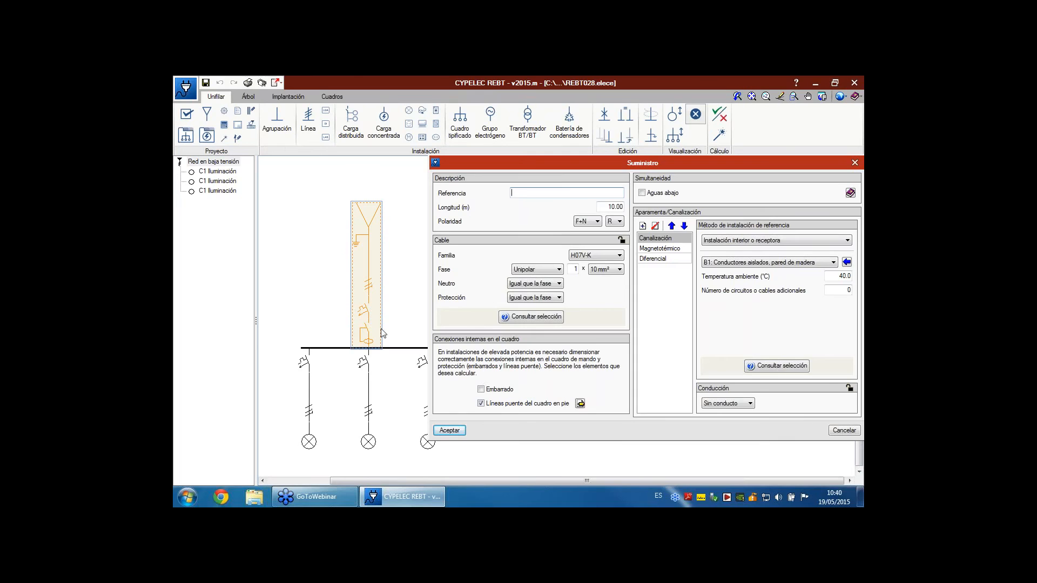
Review the supply's panel bridge-line settings, choosing method F: Cables unipolares en contacto, al aire libre, and view its reference description.
click(580, 404)
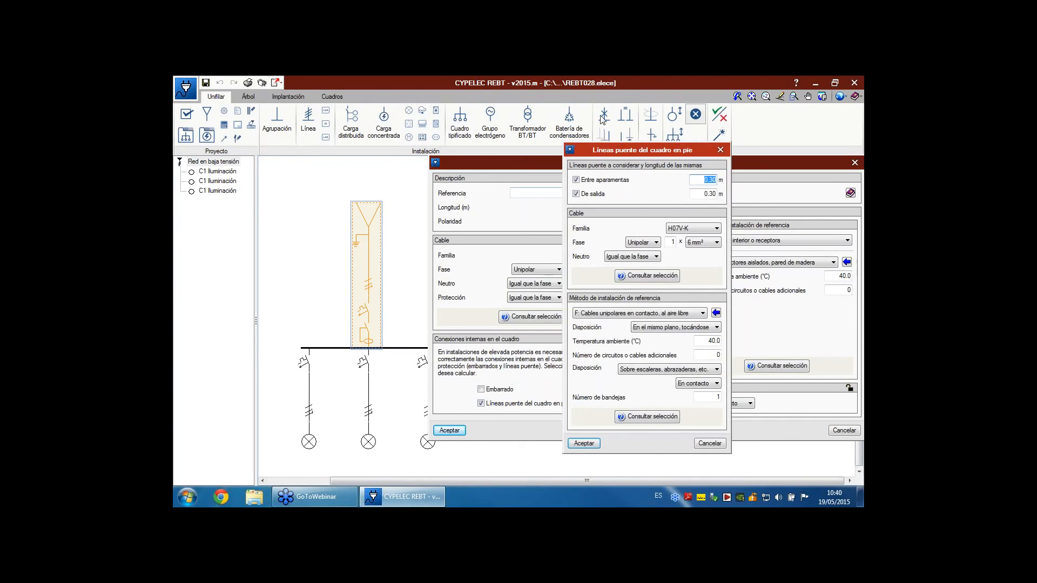
drag(586, 154, 603, 152)
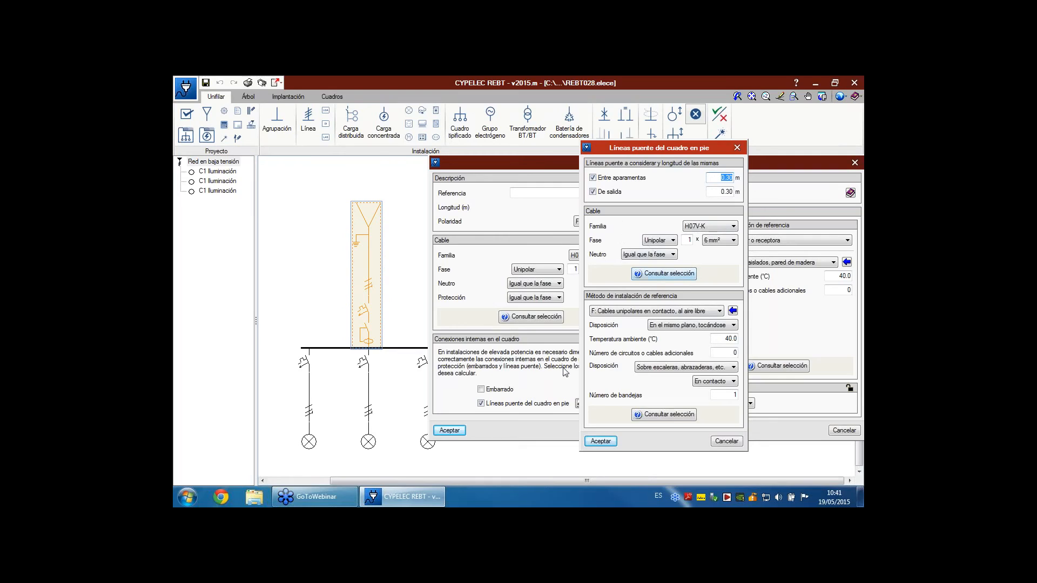
click(609, 312)
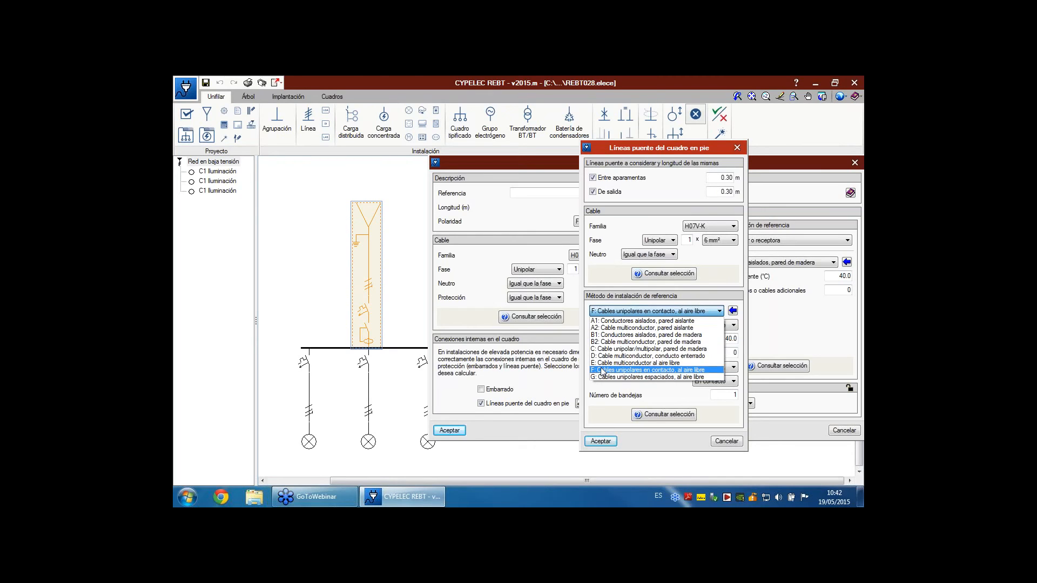
click(637, 369)
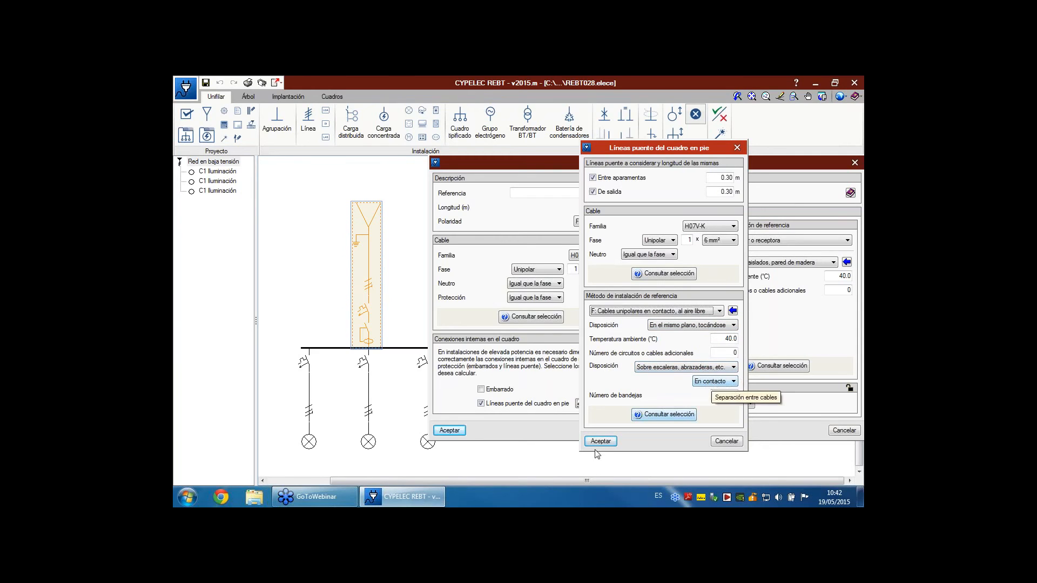
click(732, 311)
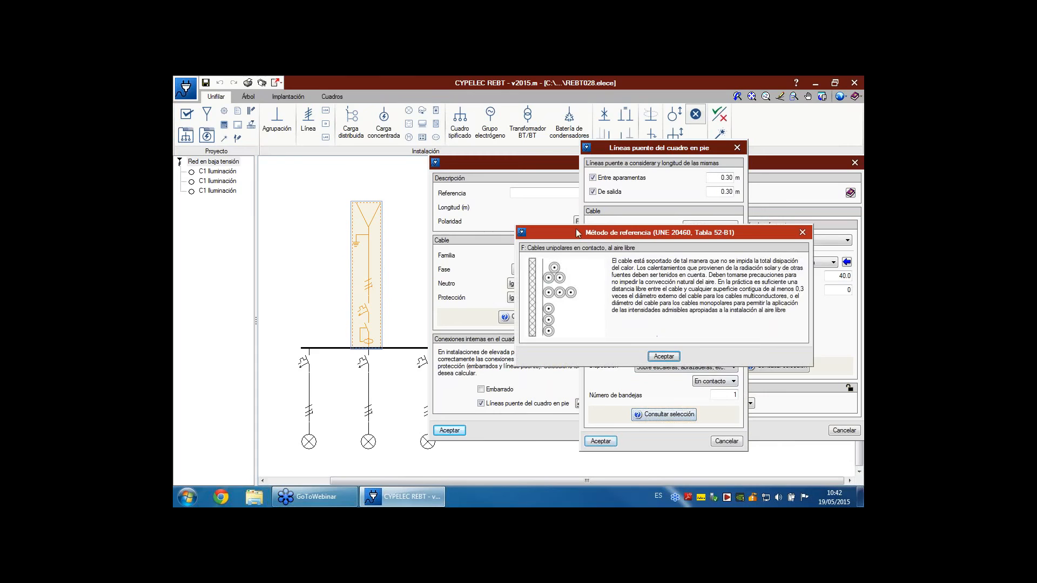
Finish viewing the reference method description, then accept the panel bridge-line settings and the supply's properties.
drag(591, 256, 600, 301)
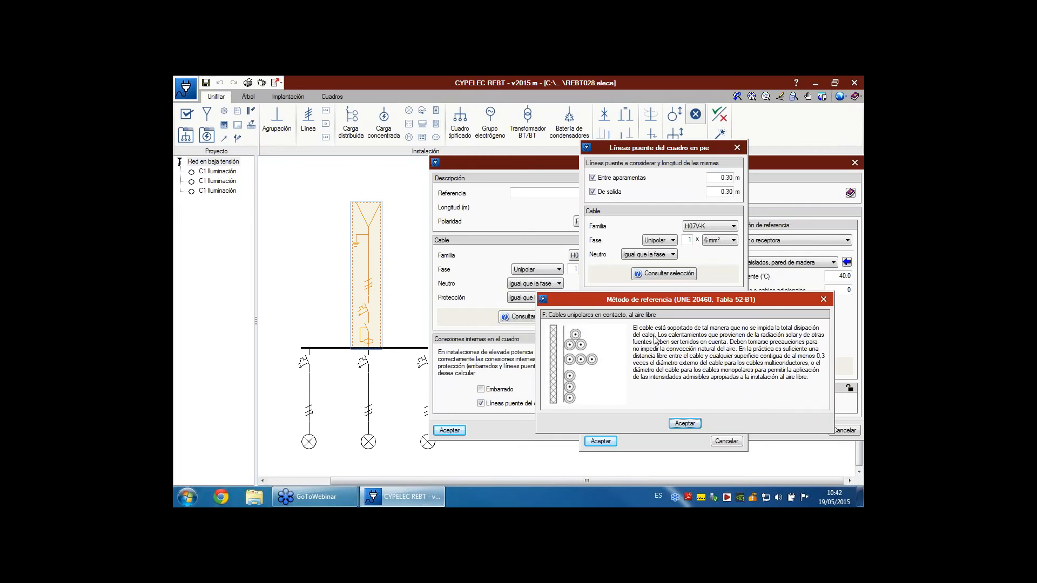
click(685, 423)
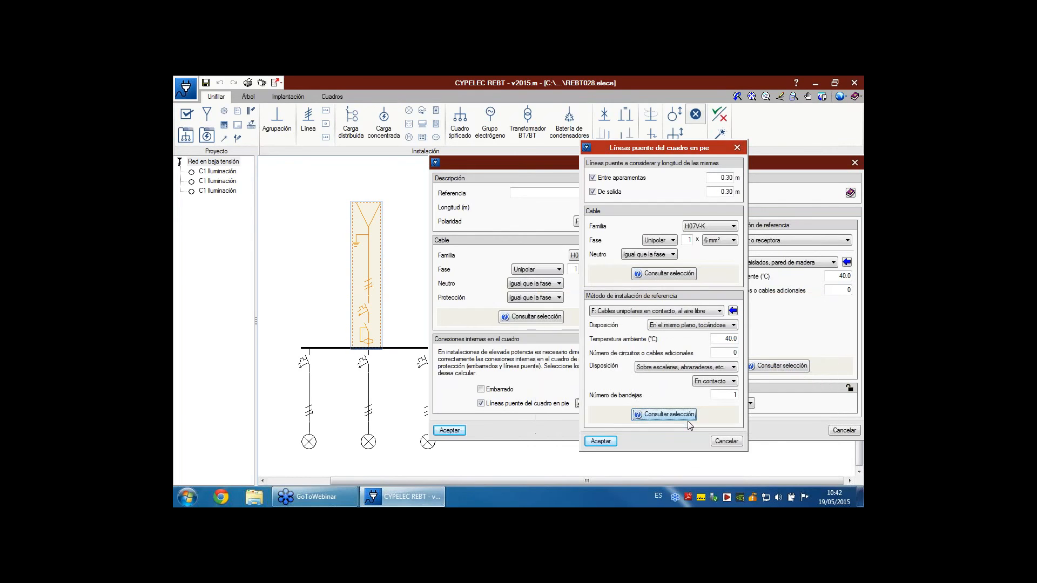
click(600, 441)
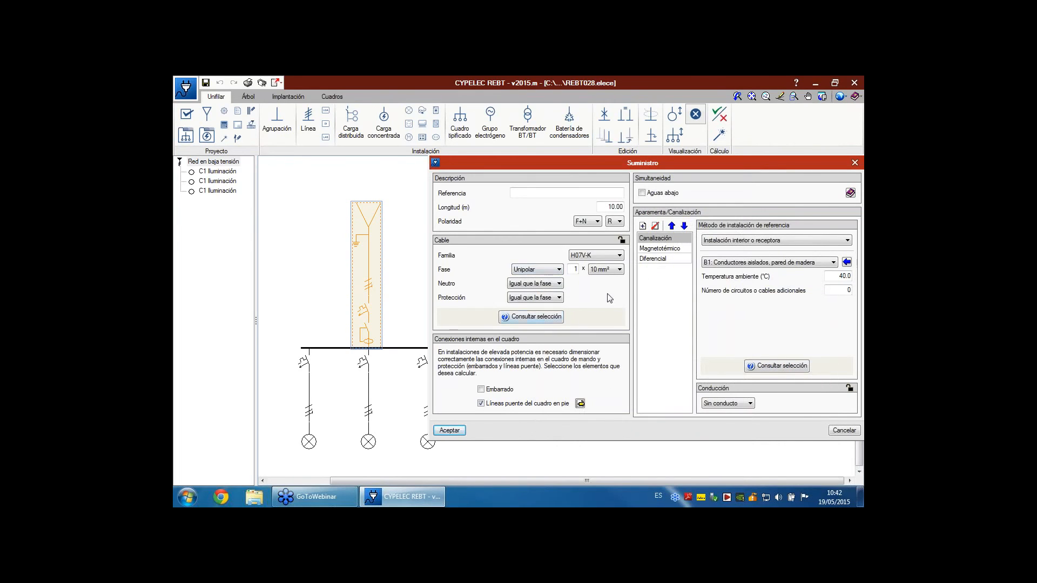
click(449, 431)
Check the installation and examine the supply's report on the foot panel bridge lines' admissible current (UNE 20460-5-523, Anexo B).
click(720, 114)
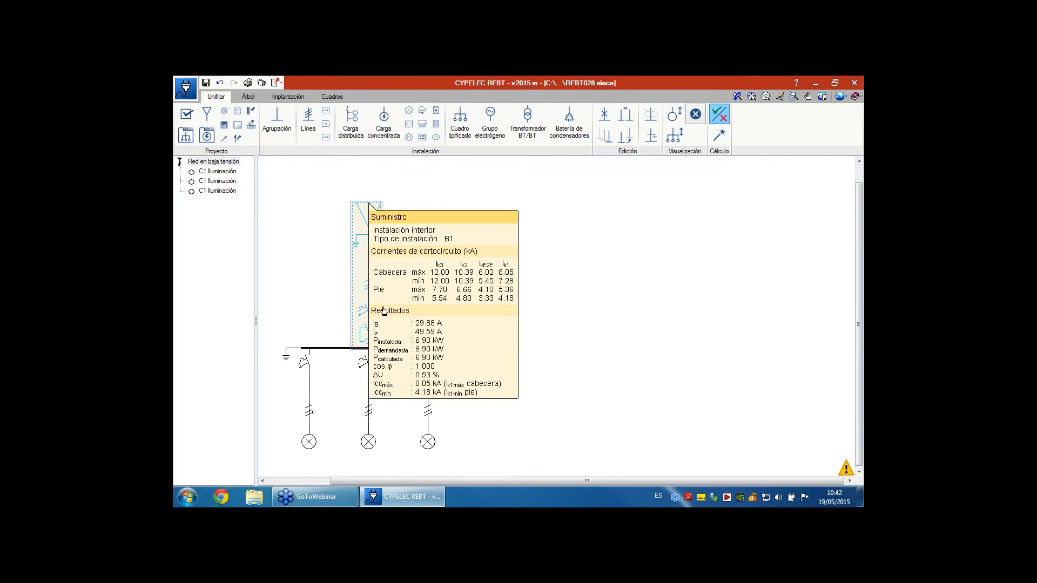
click(383, 310)
scroll(295, 179, down, 3)
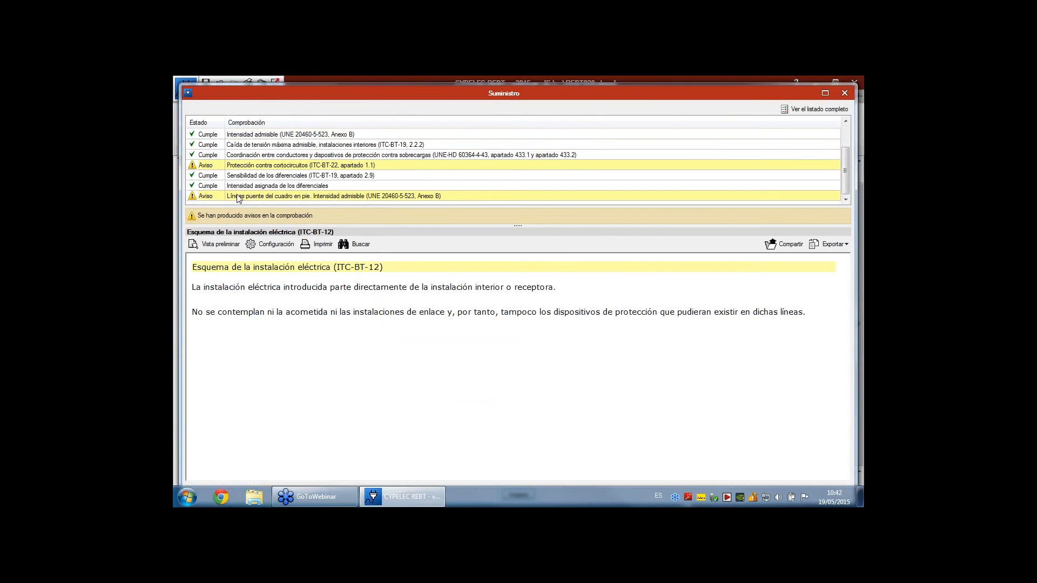
click(337, 198)
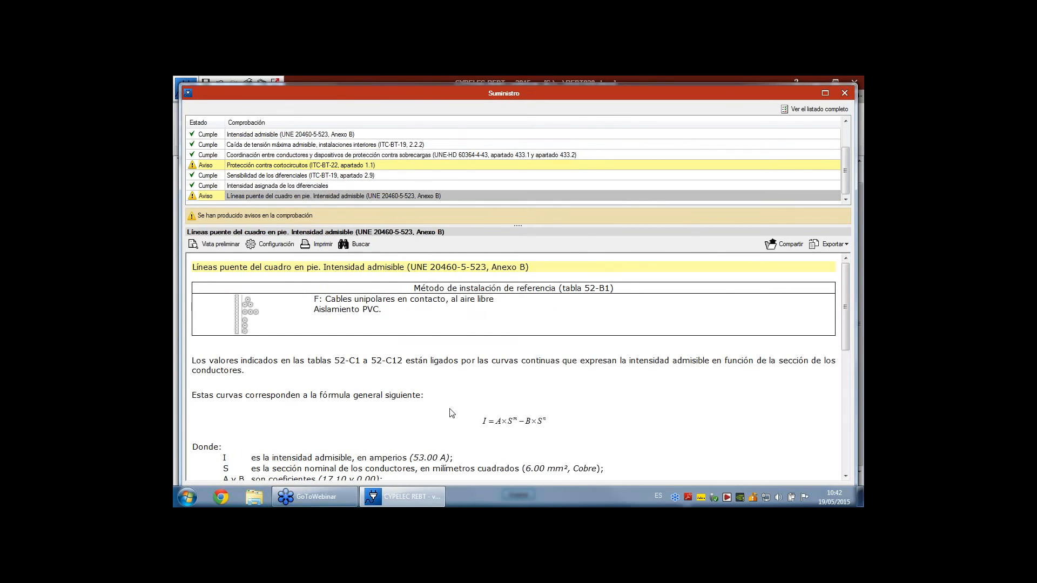
scroll(519, 368, down, 1)
scroll(550, 367, down, 3)
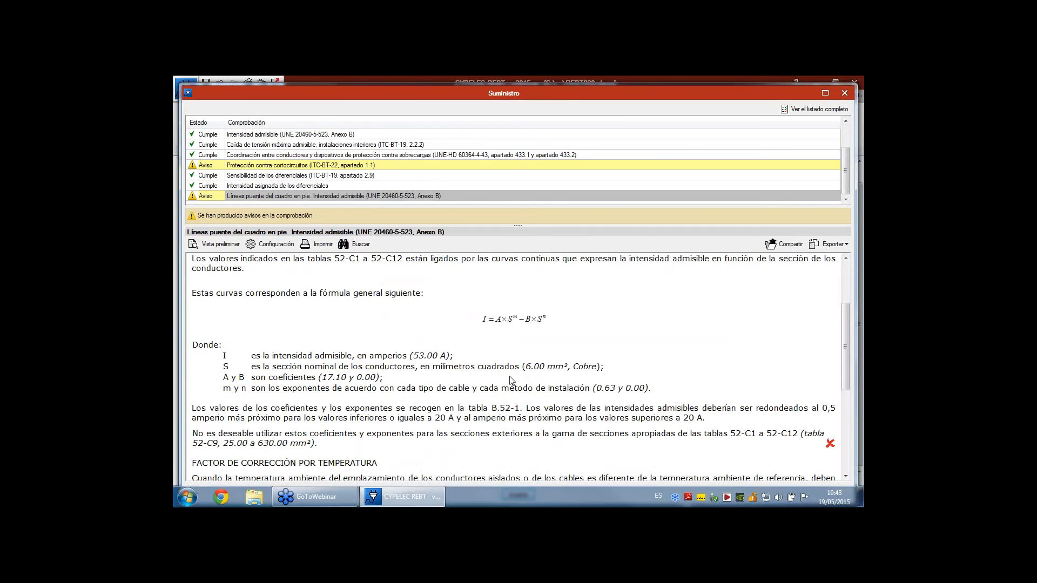
Read the rest of the admissible current check for the panel's bridge lines, and close the supply's verification report.
scroll(514, 380, down, 8)
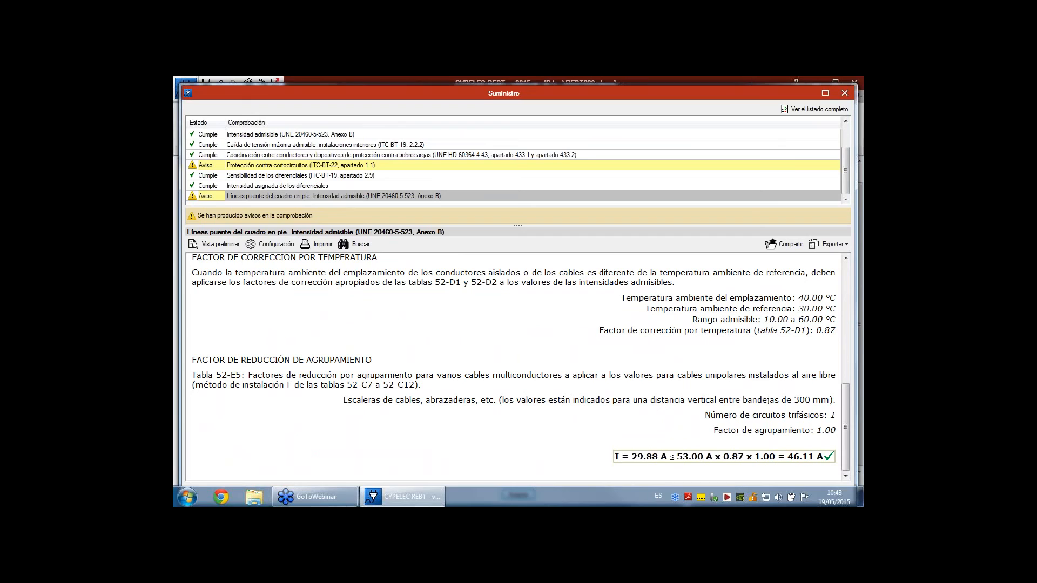
click(846, 94)
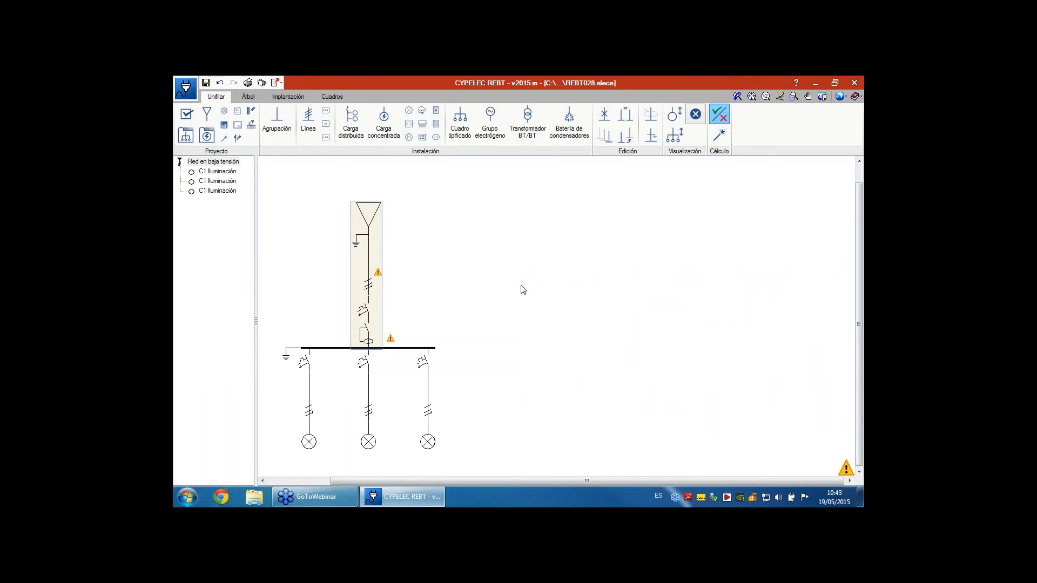
middle_drag(498, 305, 528, 297)
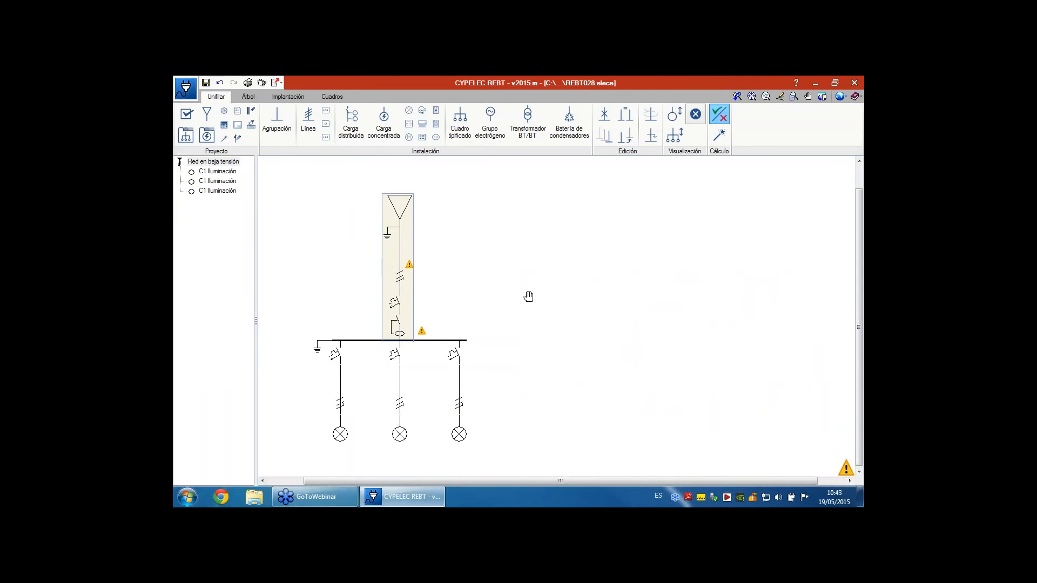
scroll(516, 313, down, 1)
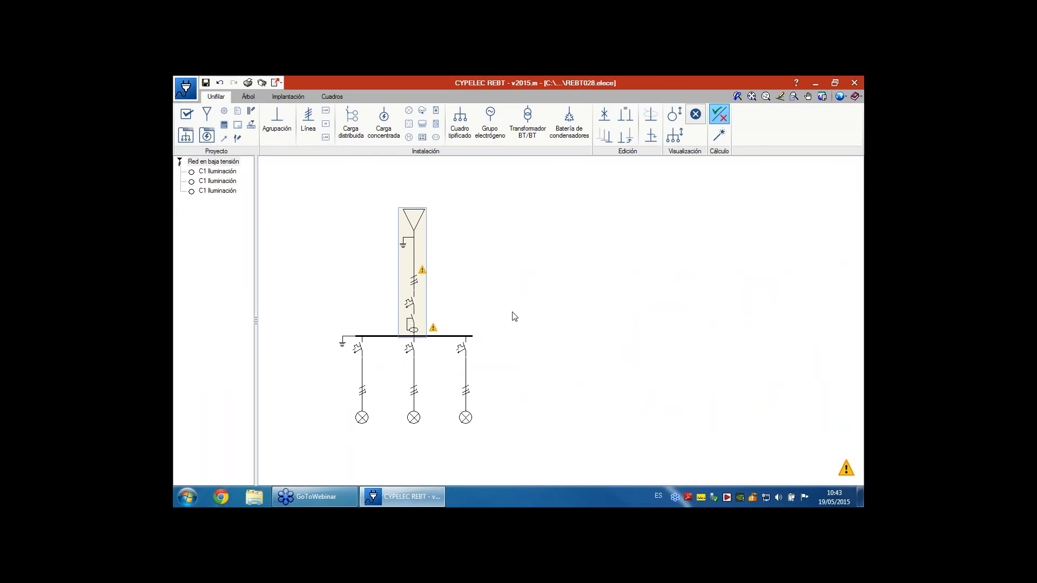
Save the current project and open the REBT029 project from the David folder.
click(185, 87)
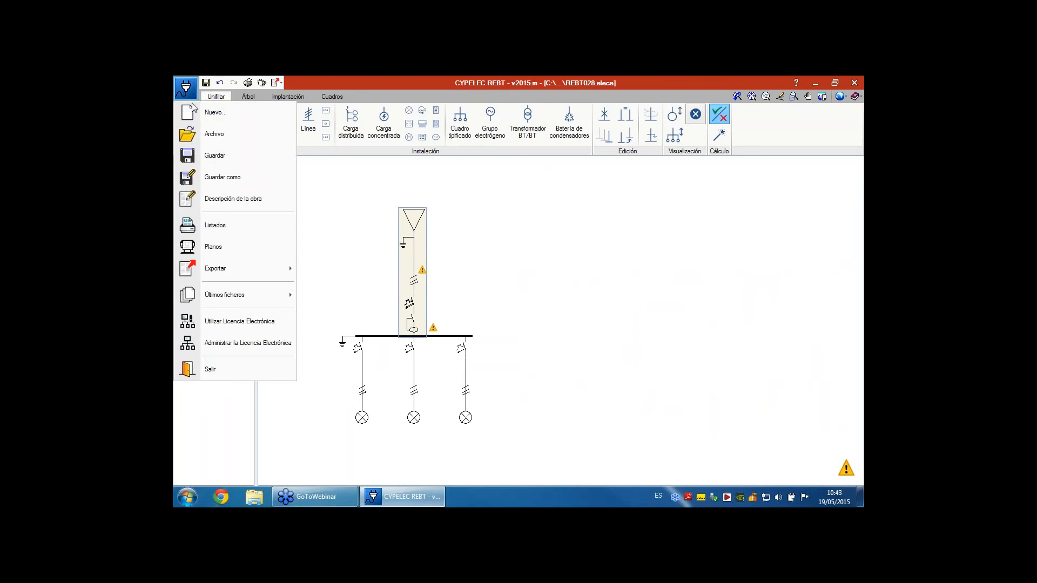
click(201, 135)
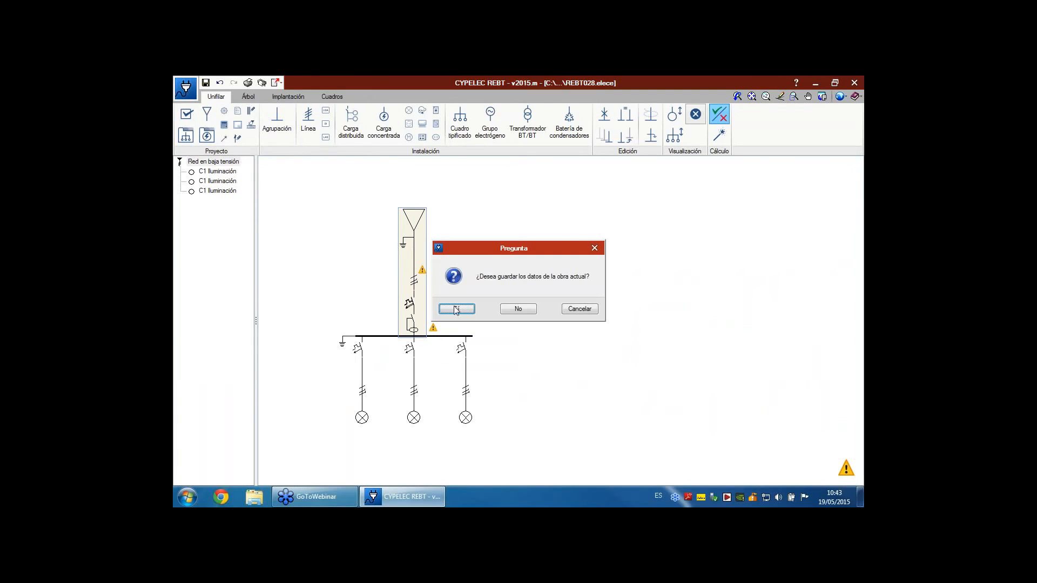
click(454, 307)
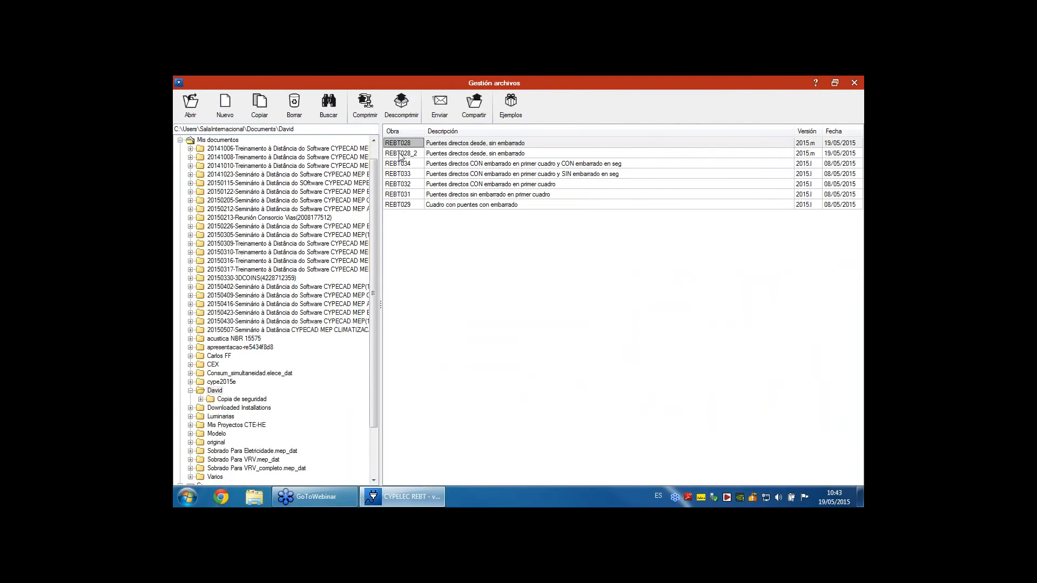
click(413, 207)
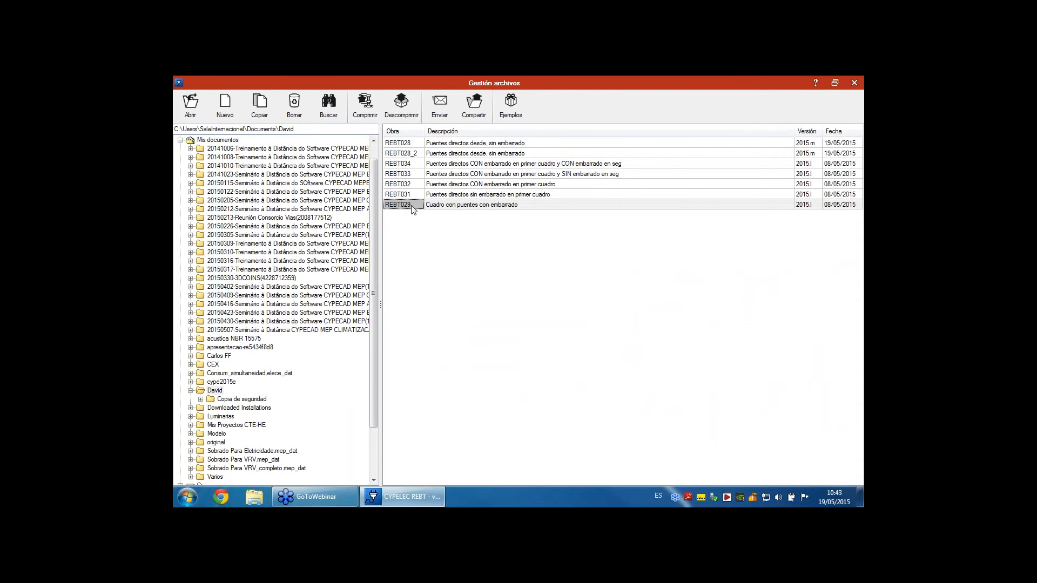
double_click(412, 207)
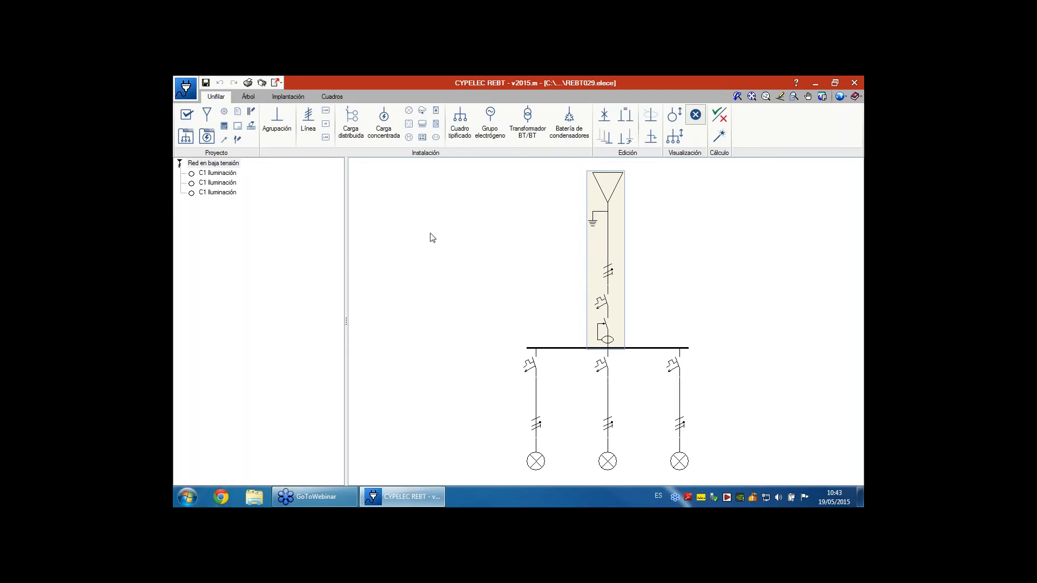
Examine the CGMP panel layout, including its circuit breakers, busbars and the bridge lines connecting them.
drag(346, 251, 251, 254)
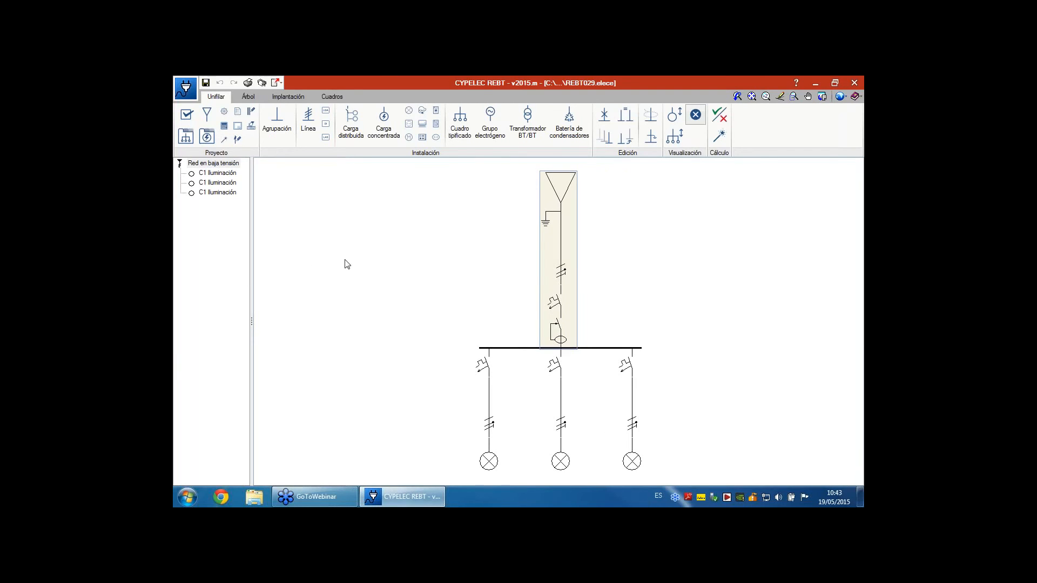
click(333, 100)
scroll(750, 258, up, 1)
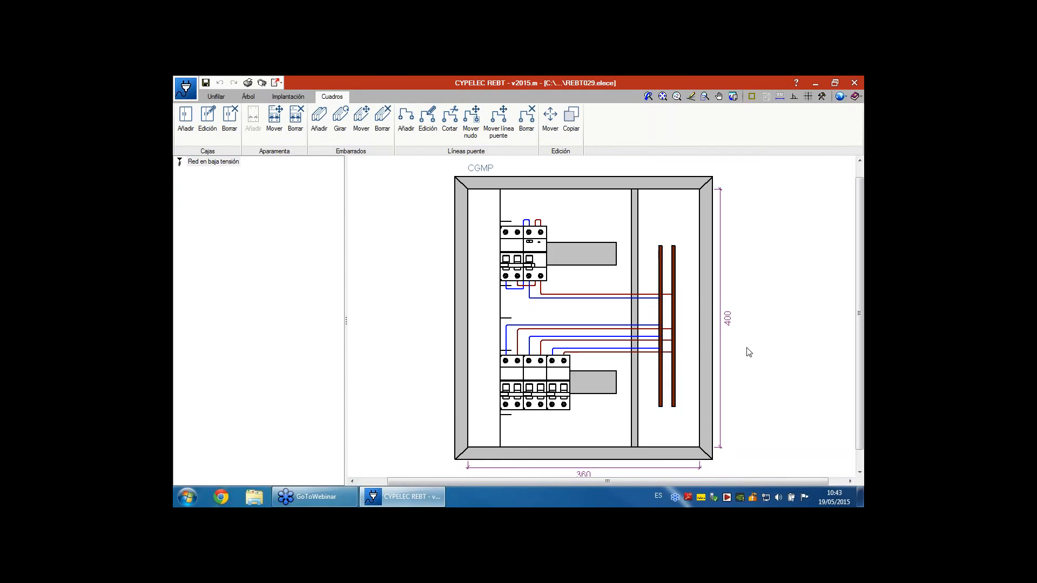
middle_drag(746, 347, 724, 354)
scroll(725, 354, up, 1)
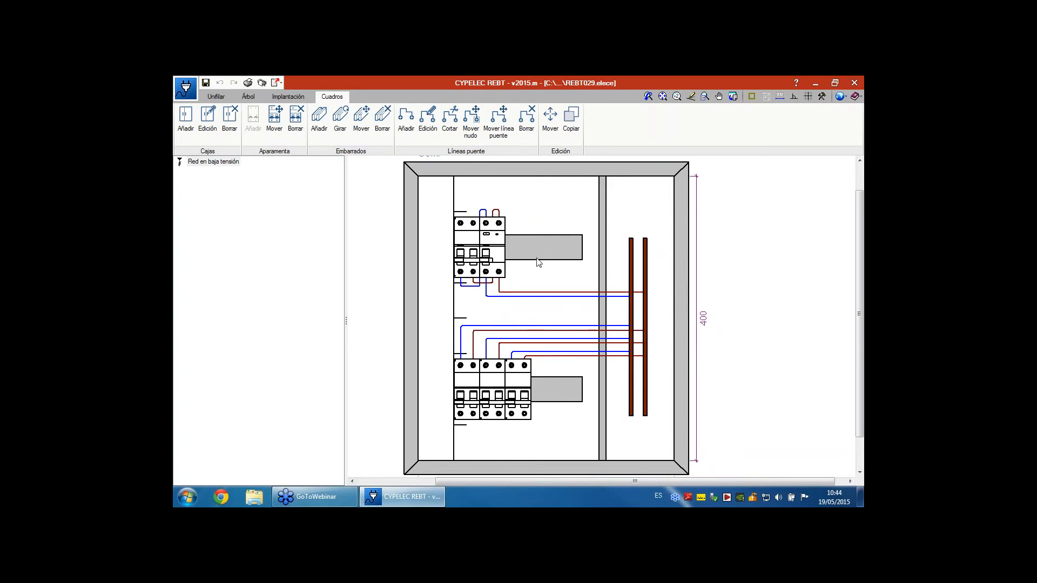
scroll(468, 276, up, 1)
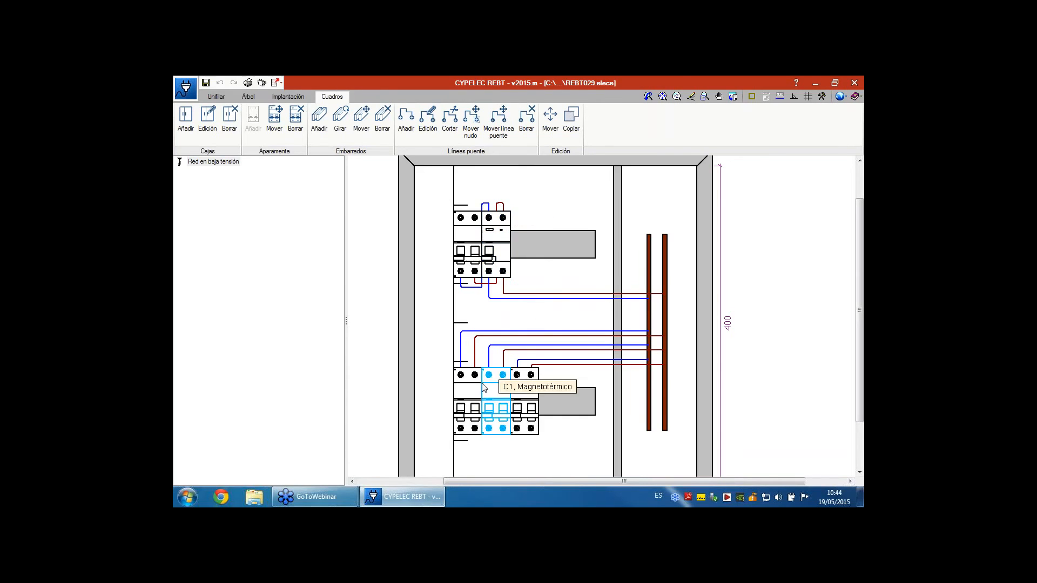
drag(498, 405, 467, 421)
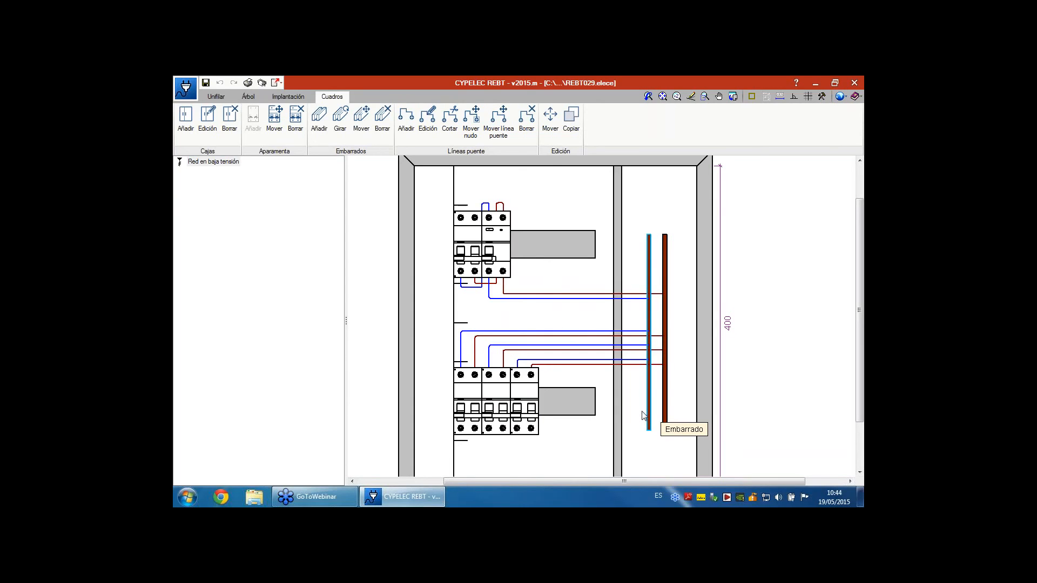
scroll(629, 406, down, 2)
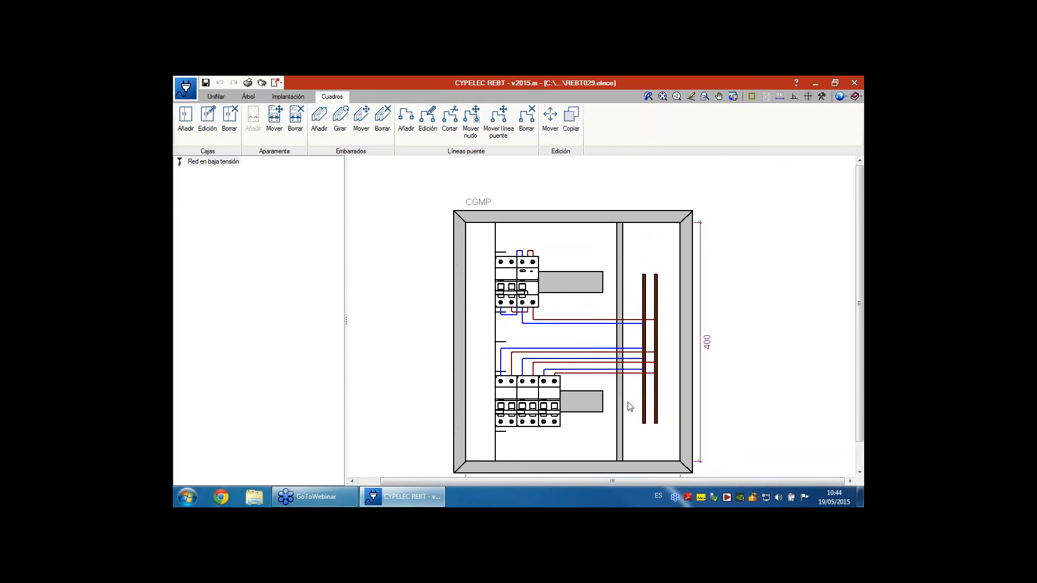
scroll(551, 316, up, 1)
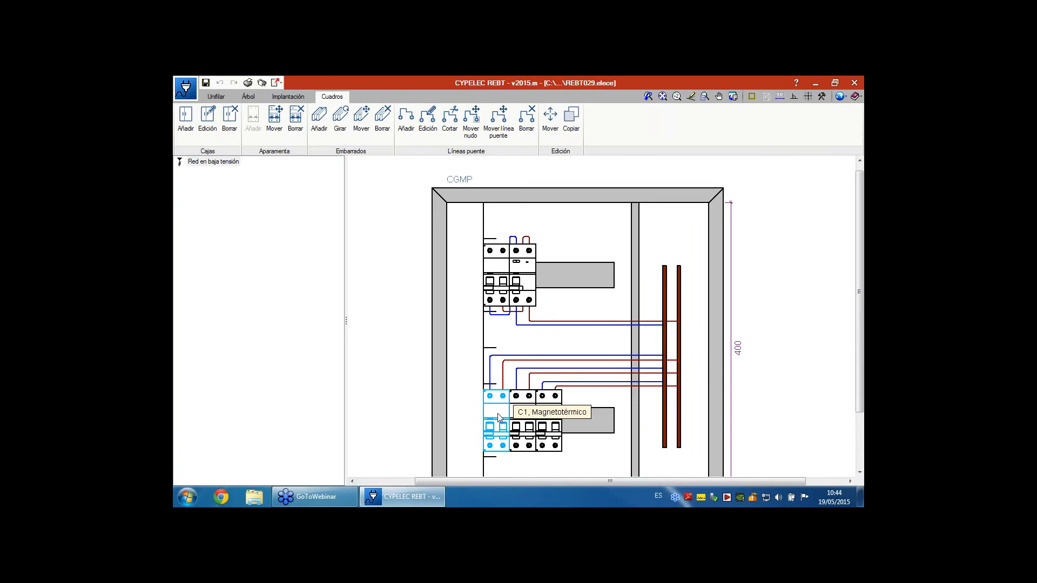
scroll(460, 355, down, 1)
middle_drag(459, 353, 451, 327)
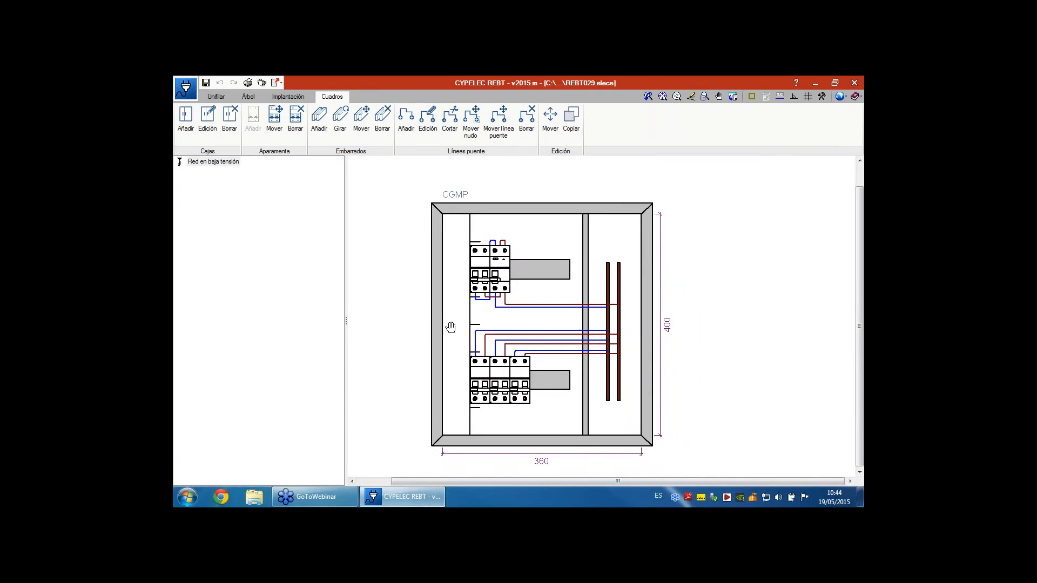
scroll(533, 297, up, 1)
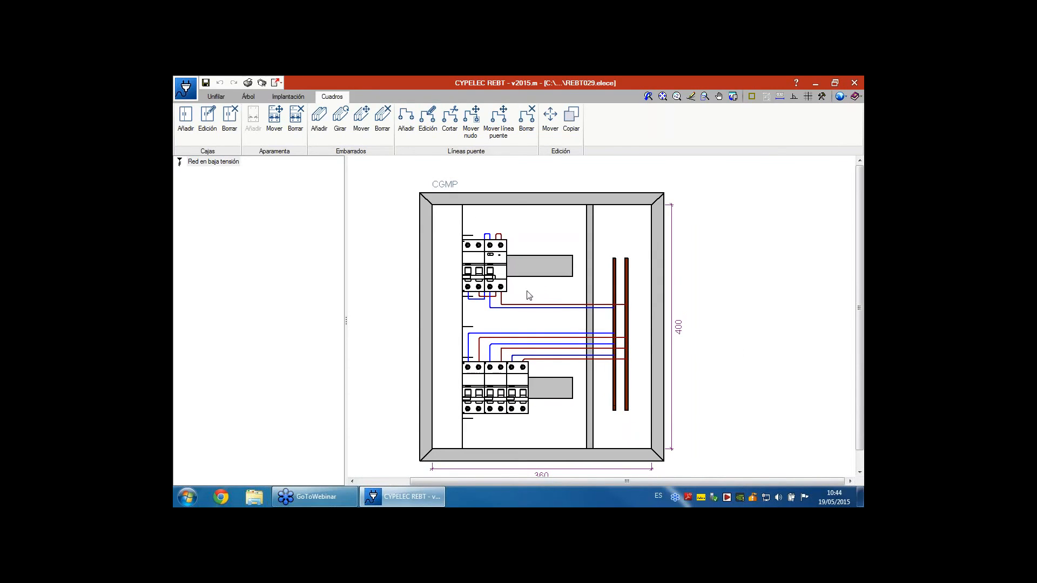
Review the installation, support and bar settings of the supply's busbar in the single-line diagram, and accept them as they are.
click(215, 97)
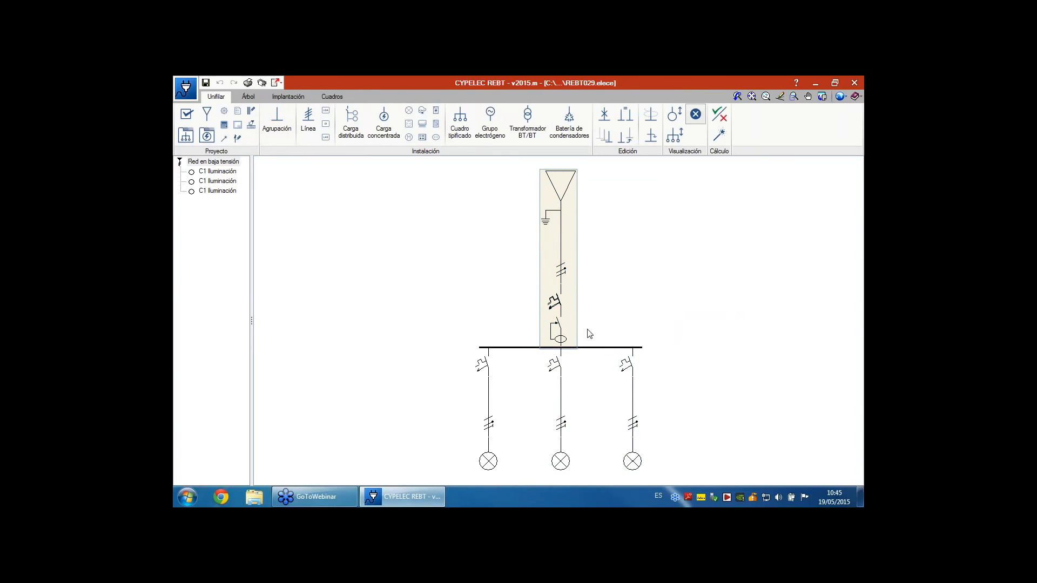
middle_drag(583, 330, 409, 320)
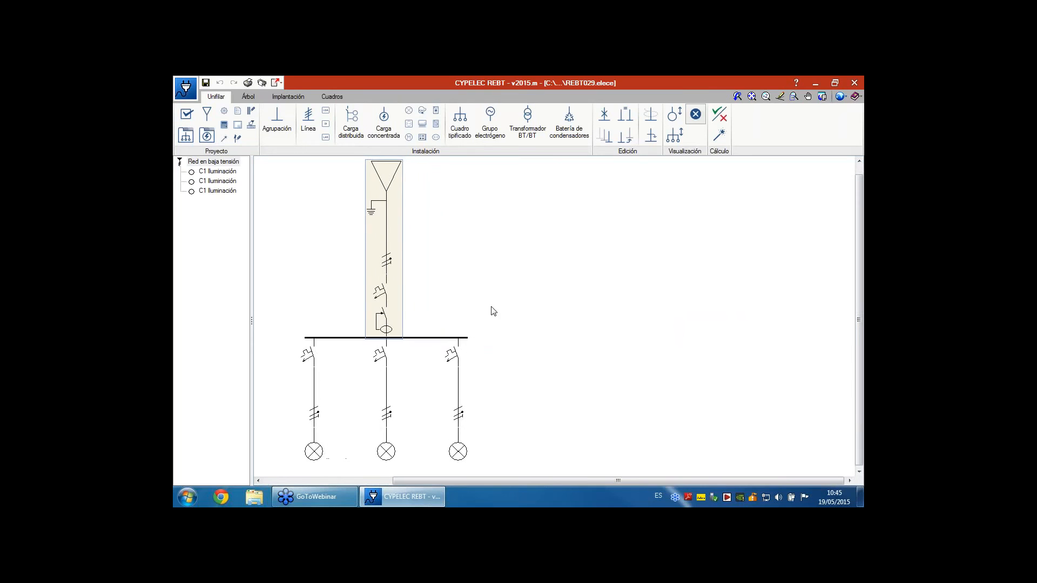
click(398, 308)
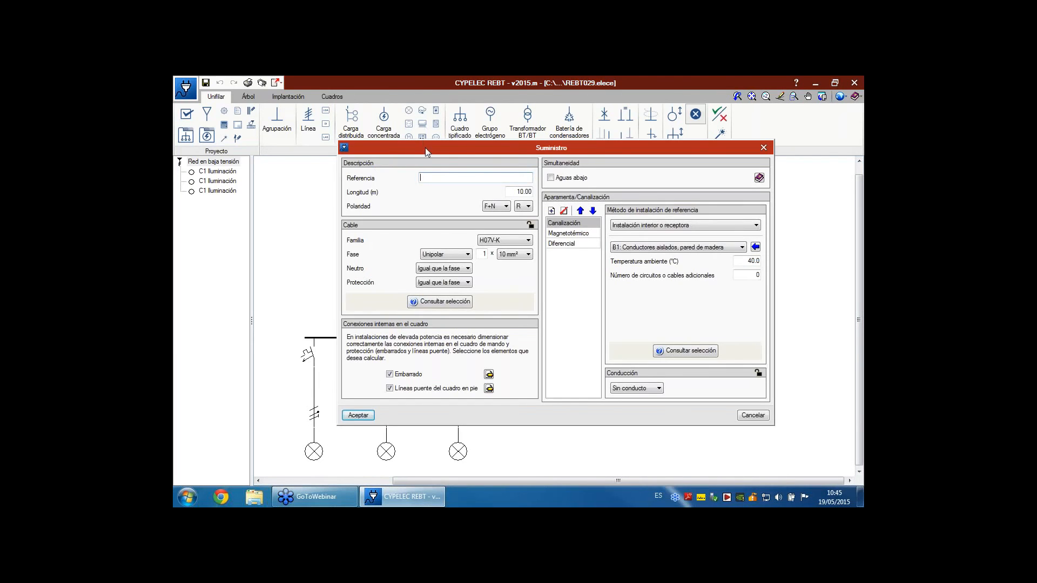
drag(426, 148, 542, 142)
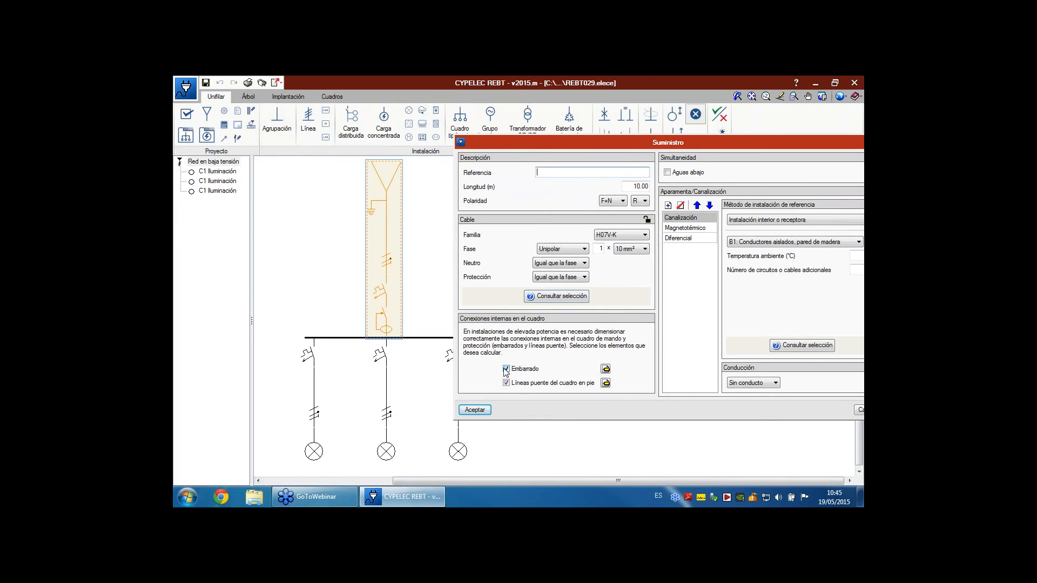
click(606, 369)
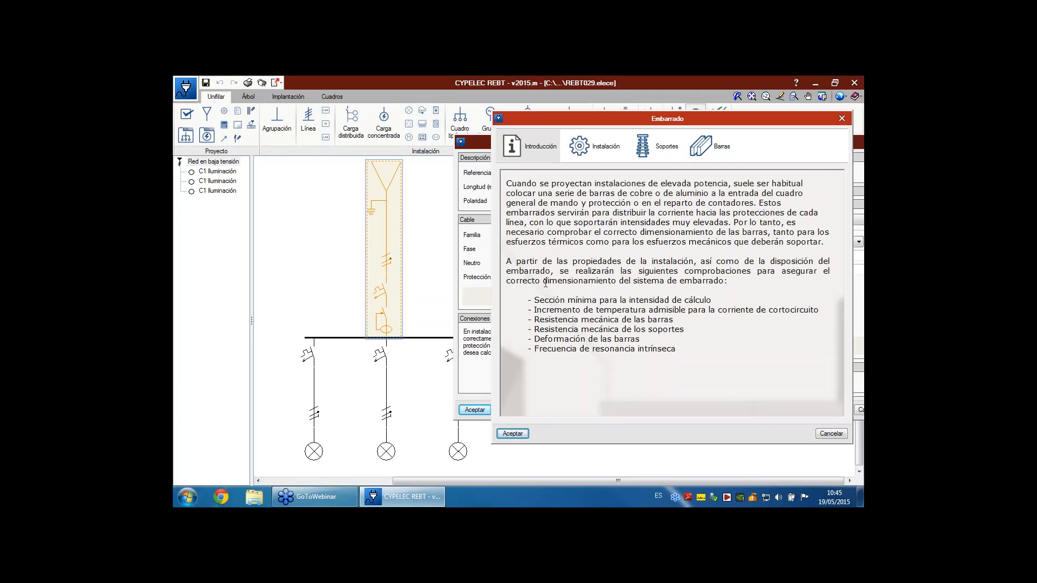
click(597, 145)
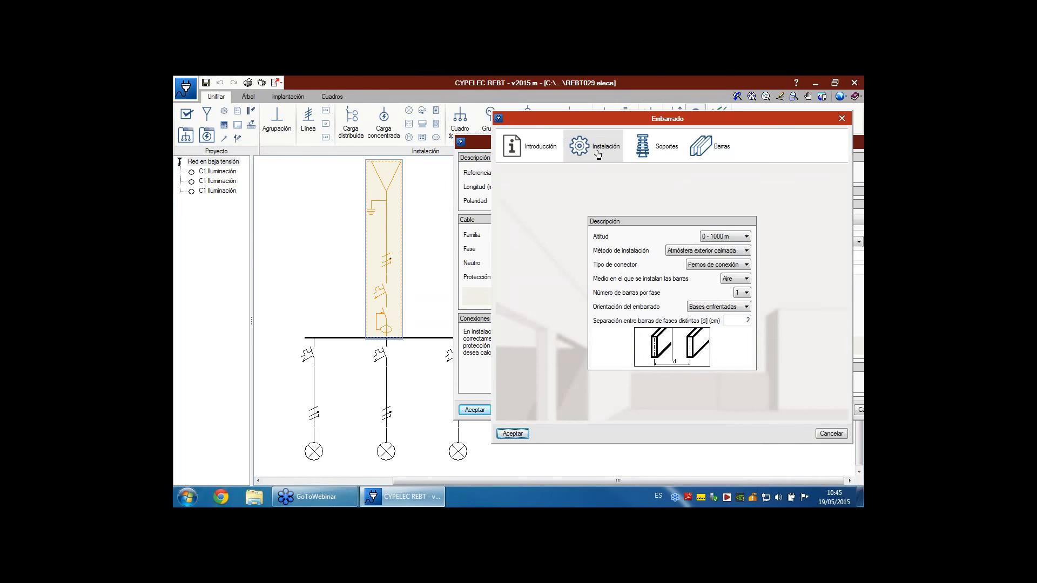
click(660, 151)
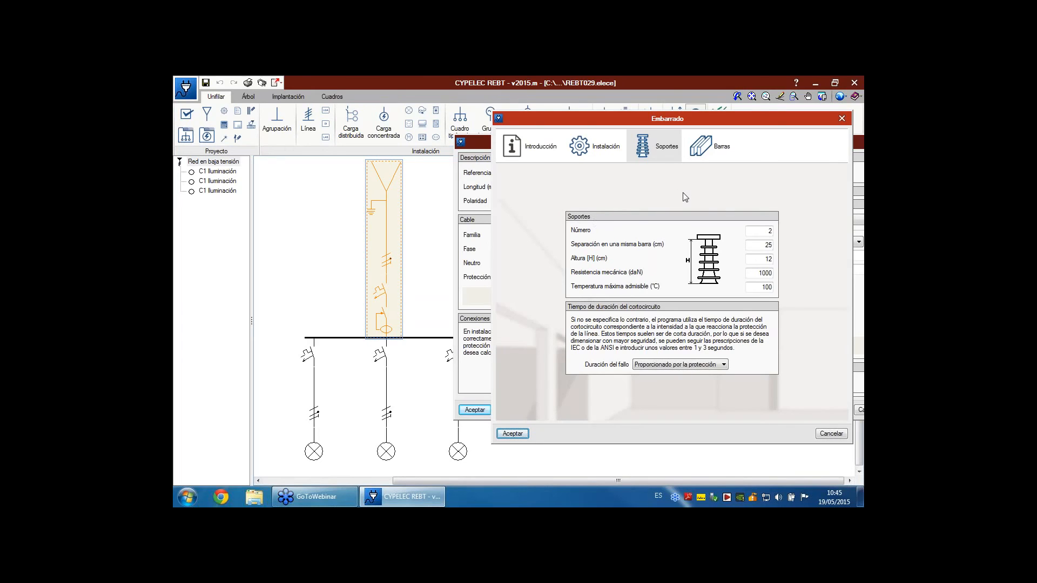
click(712, 154)
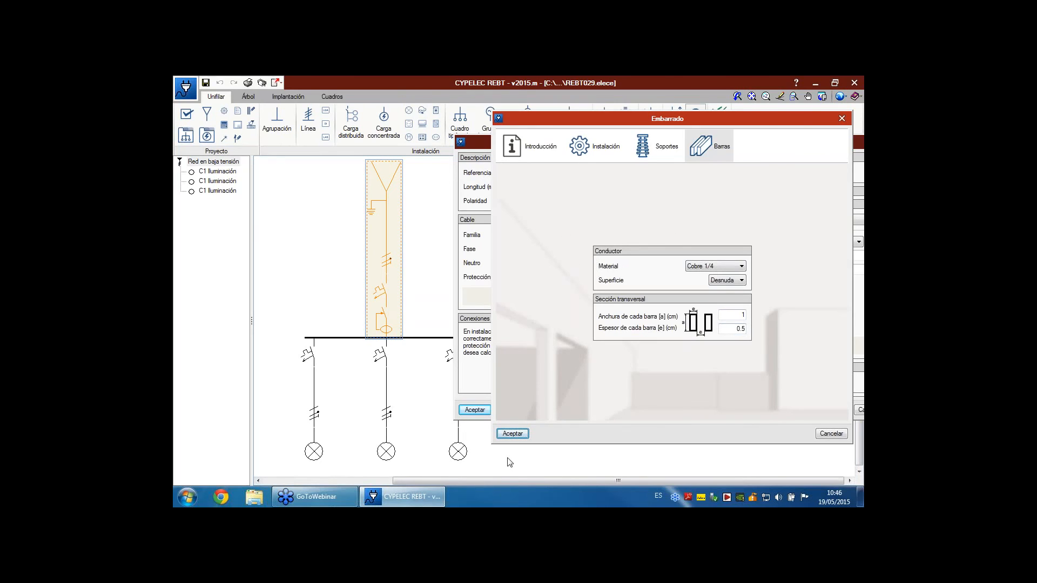
click(518, 434)
click(482, 411)
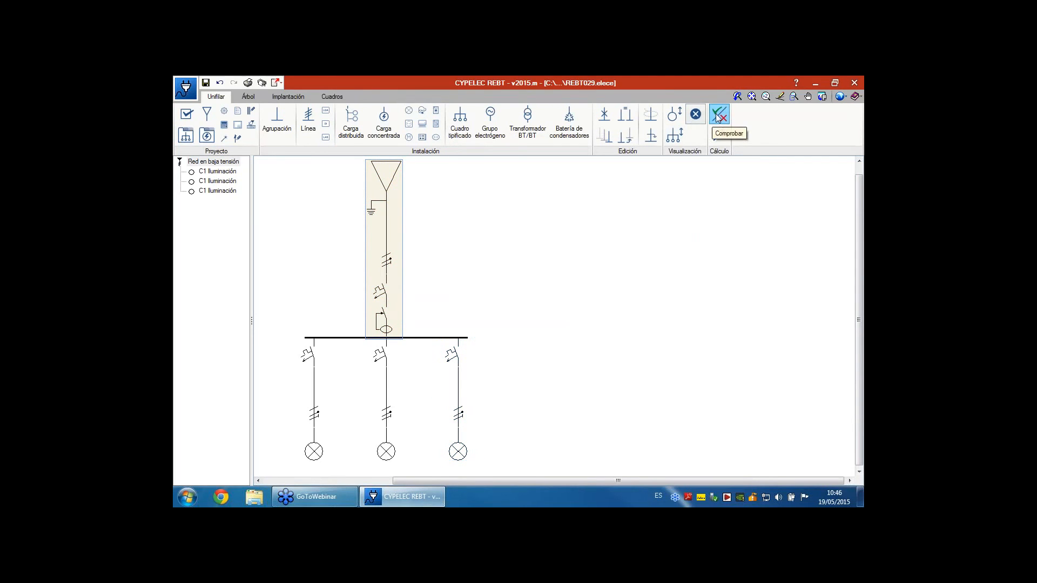
Run the installation check and open the supply's verification report at its busbar and bridge-line checks.
click(717, 115)
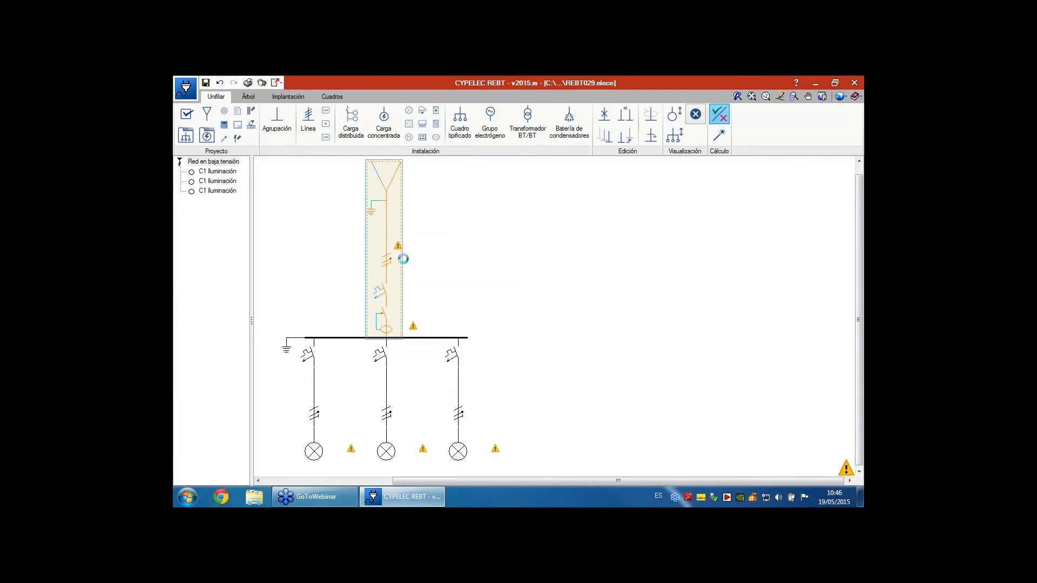
click(402, 259)
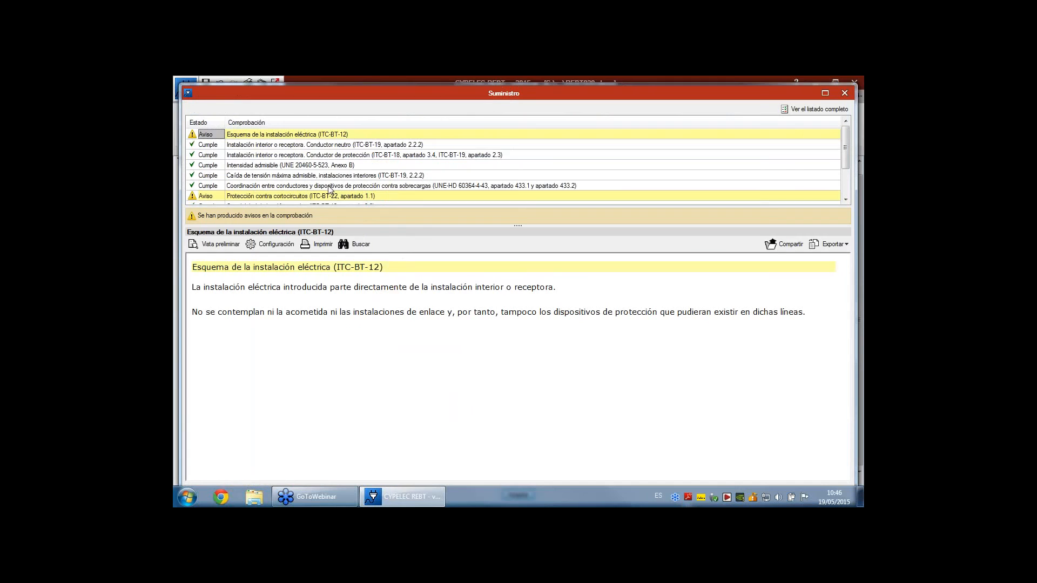
scroll(329, 189, down, 2)
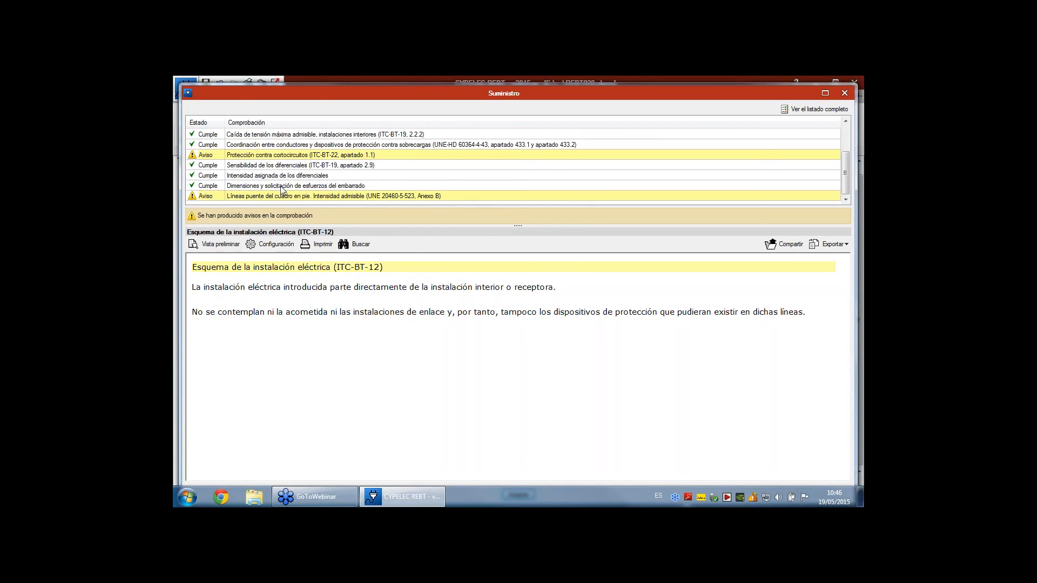
Examine the minimum section calculation in the supply's "Dimensiones y solicitación de esfuerzos del embarrado" check.
click(281, 186)
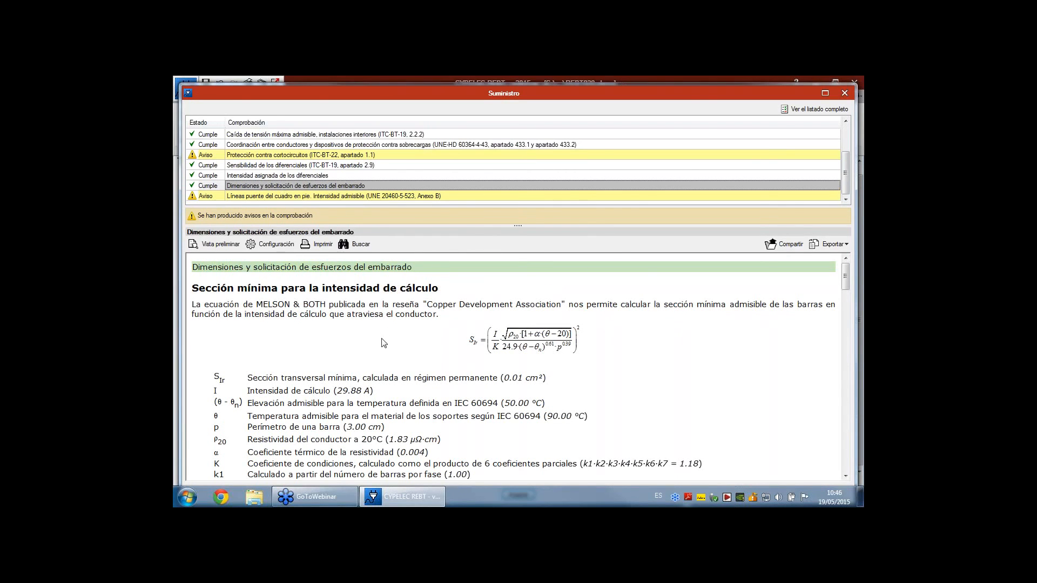
click(382, 341)
scroll(382, 341, down, 1)
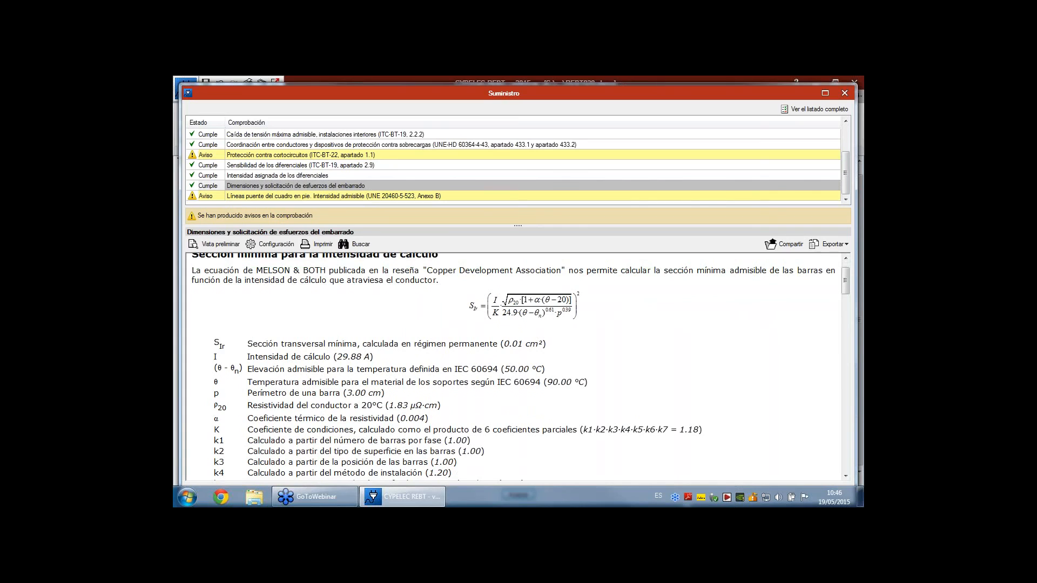
scroll(382, 341, up, 1)
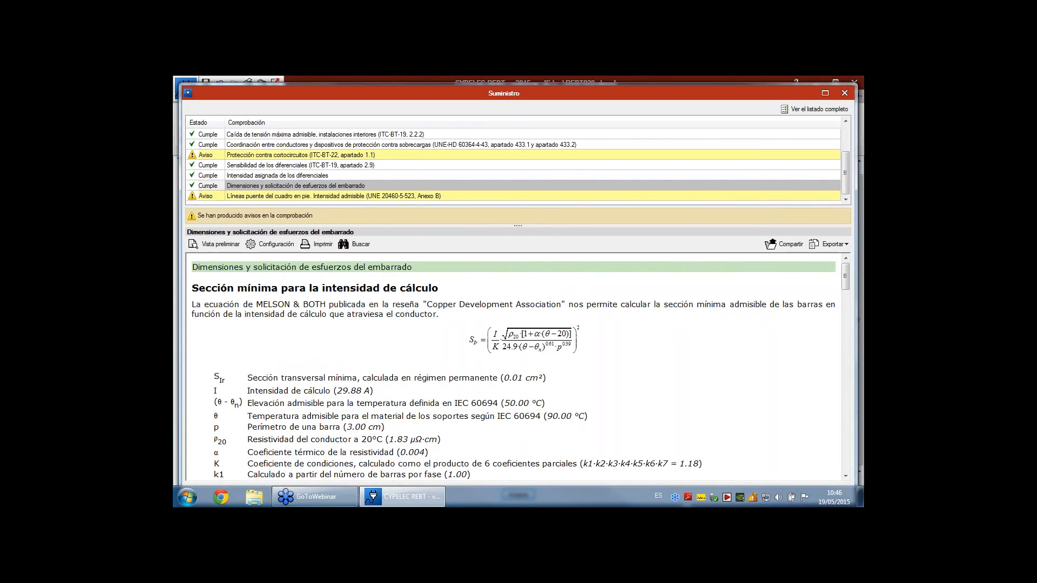
scroll(520, 367, down, 1)
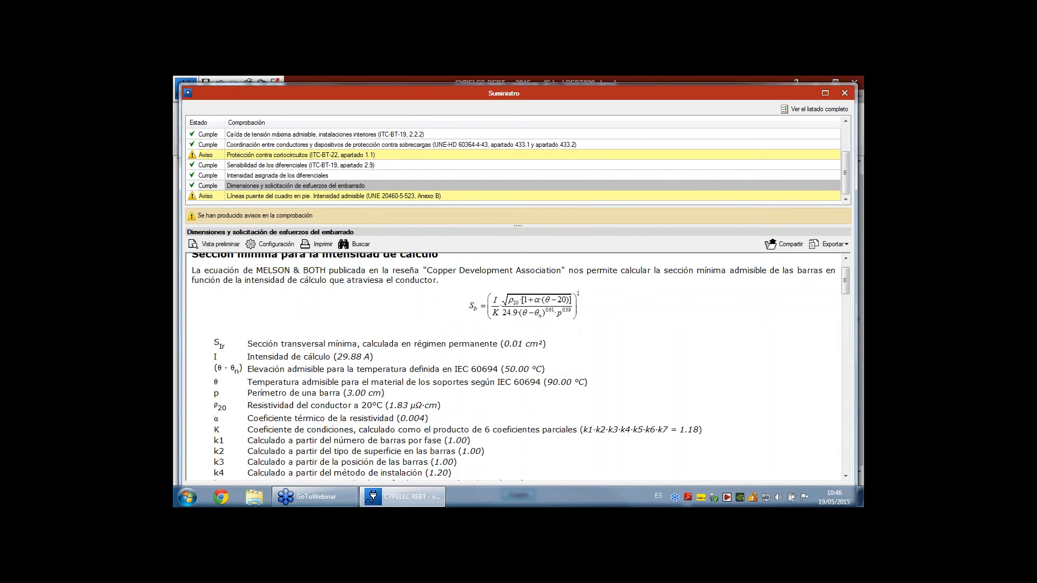
scroll(520, 367, up, 1)
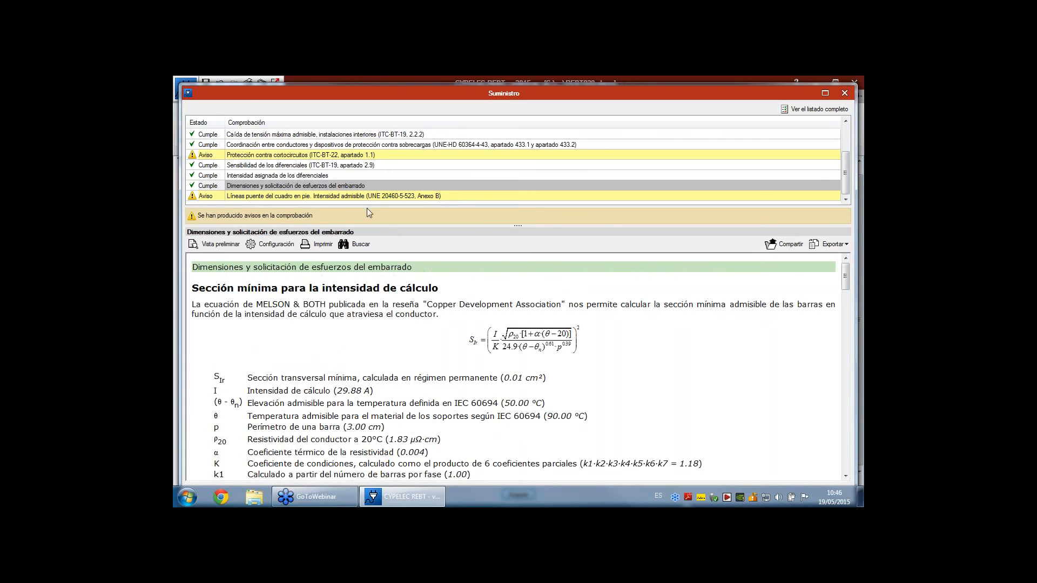
Examine the busbar check's short-circuit temperature, support strength, bar strength, bar deformation and resonance frequency calculations, and close the report.
scroll(341, 312, down, 7)
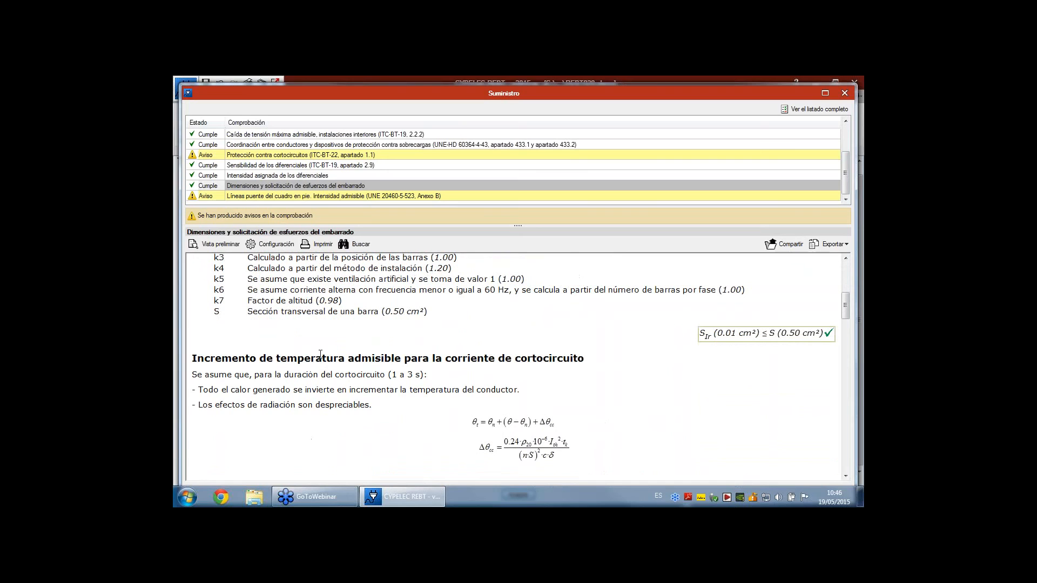
scroll(354, 357, down, 9)
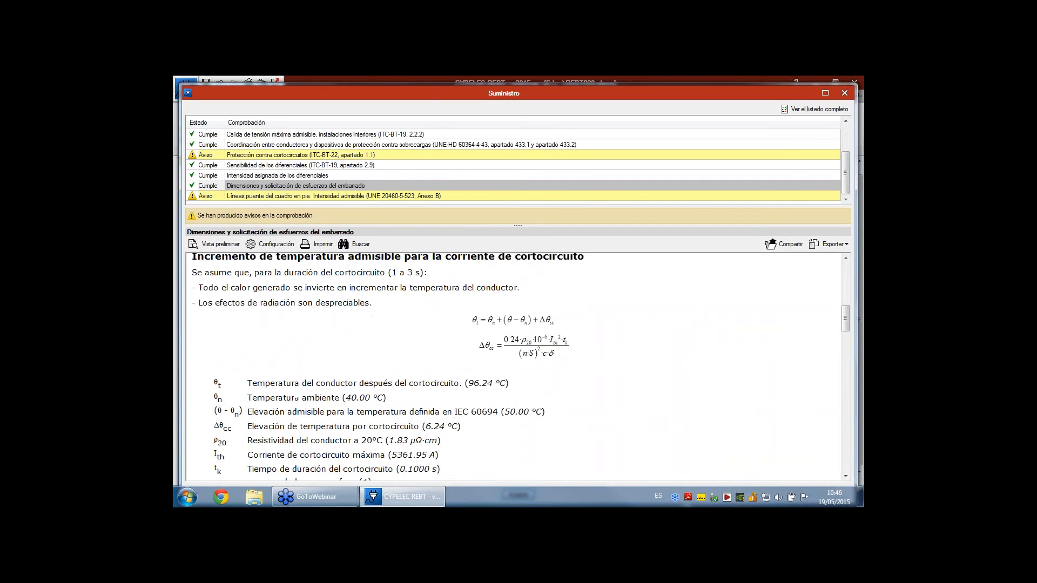
scroll(521, 368, down, 3)
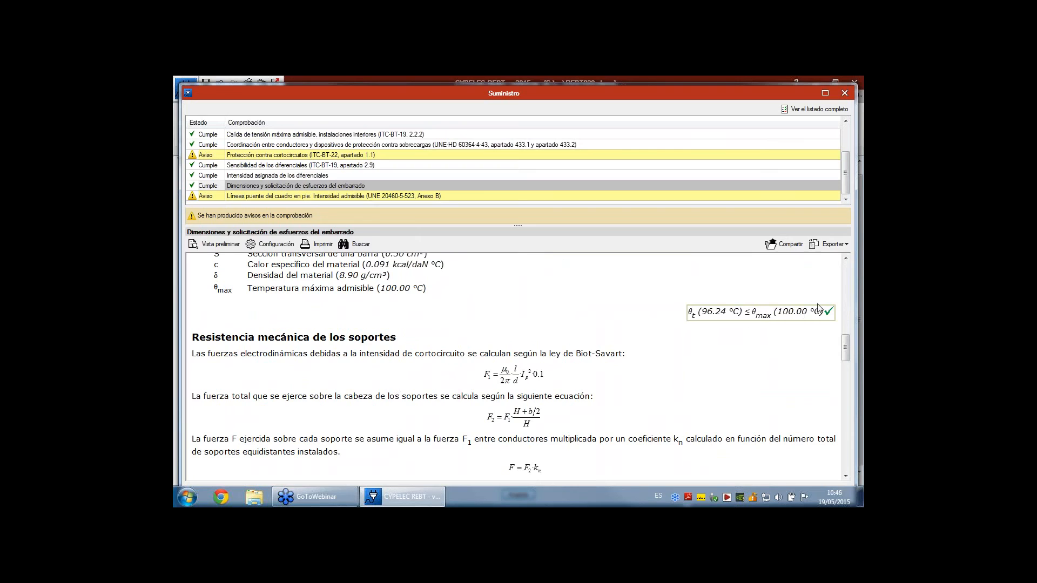
scroll(702, 398, down, 7)
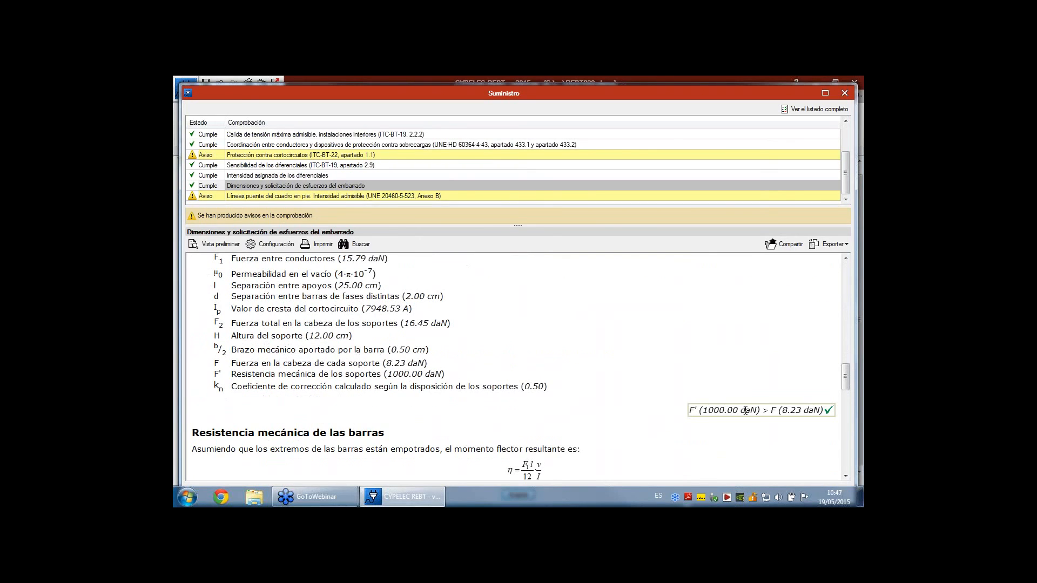
scroll(732, 416, down, 8)
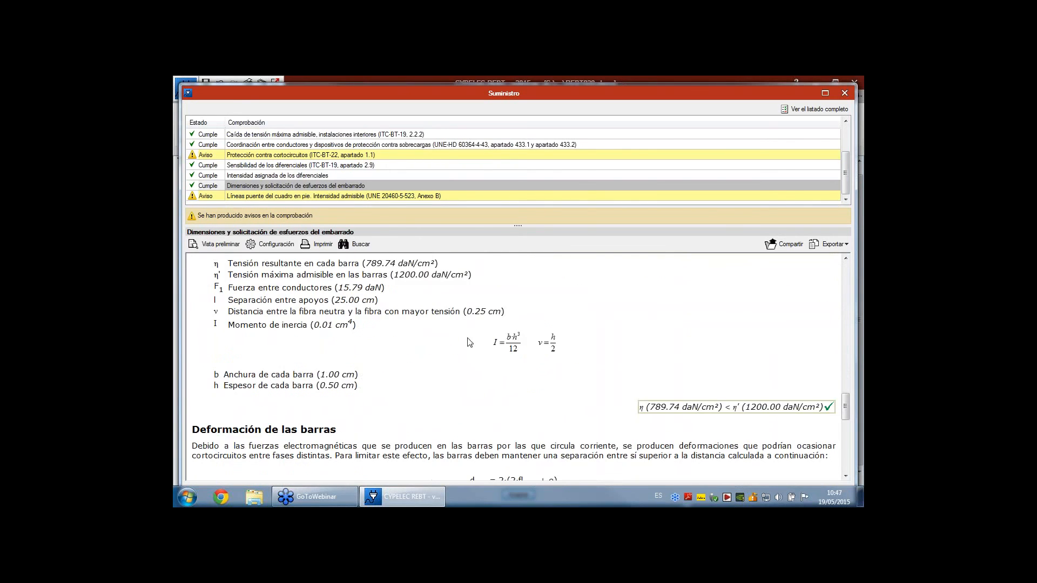
scroll(481, 345, down, 4)
scroll(478, 346, down, 5)
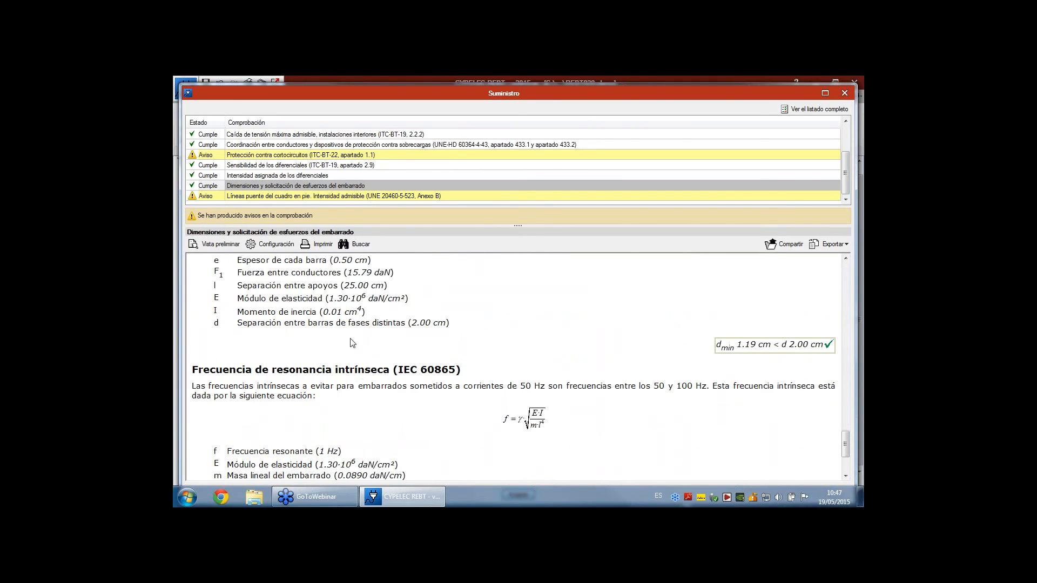
scroll(352, 343, down, 3)
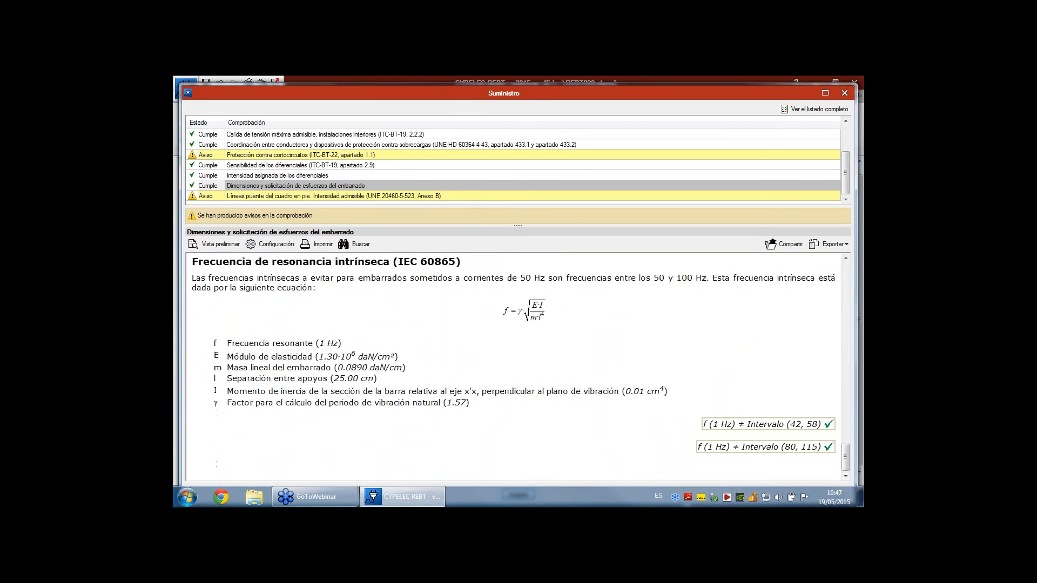
scroll(513, 351, up, 3)
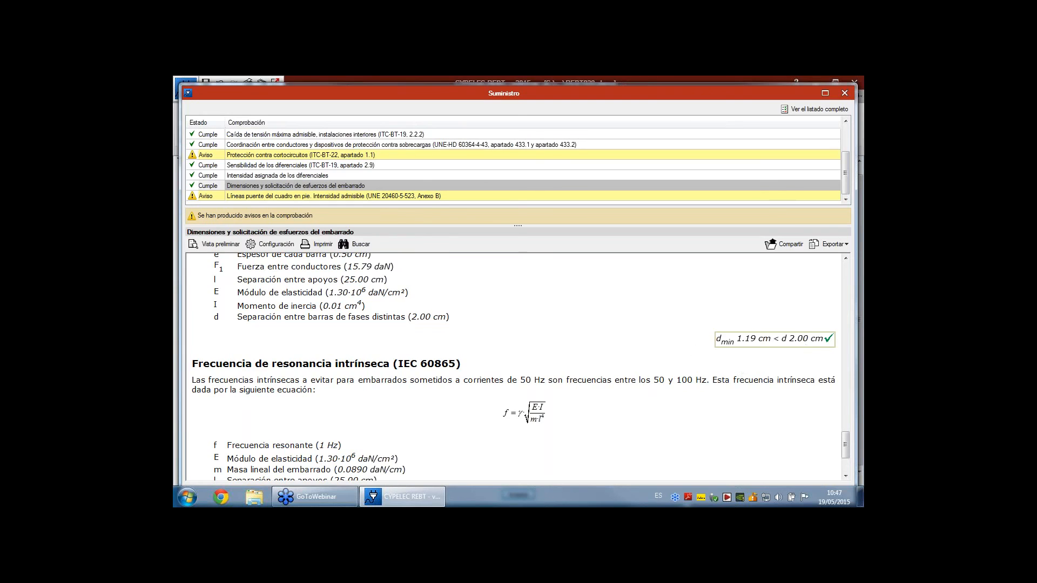
click(845, 94)
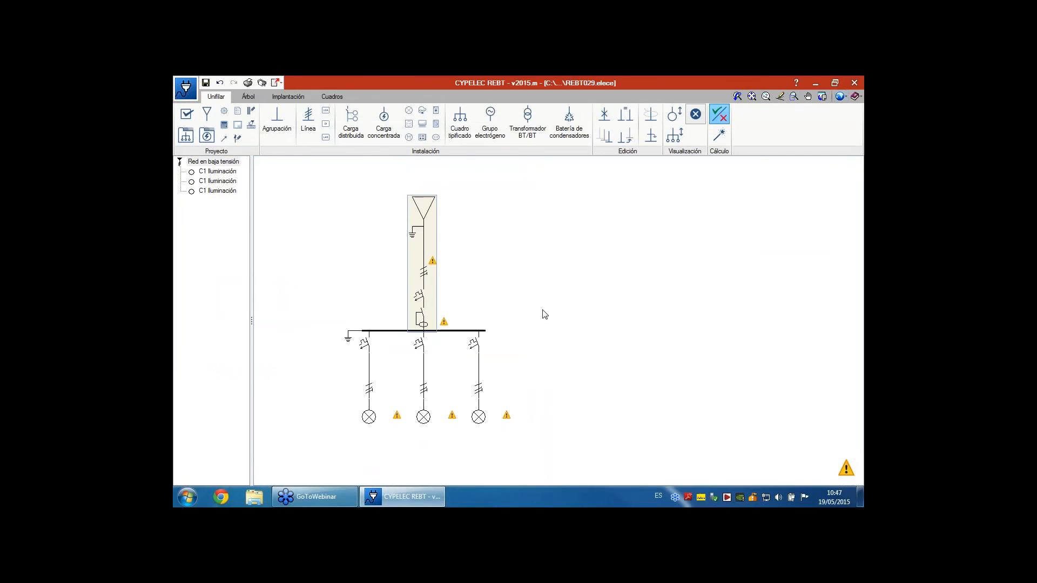
Review the supply's "Líneas puente del cuadro en pie" lengths, cable and installation method settings, and leave without applying changes.
scroll(505, 328, up, 2)
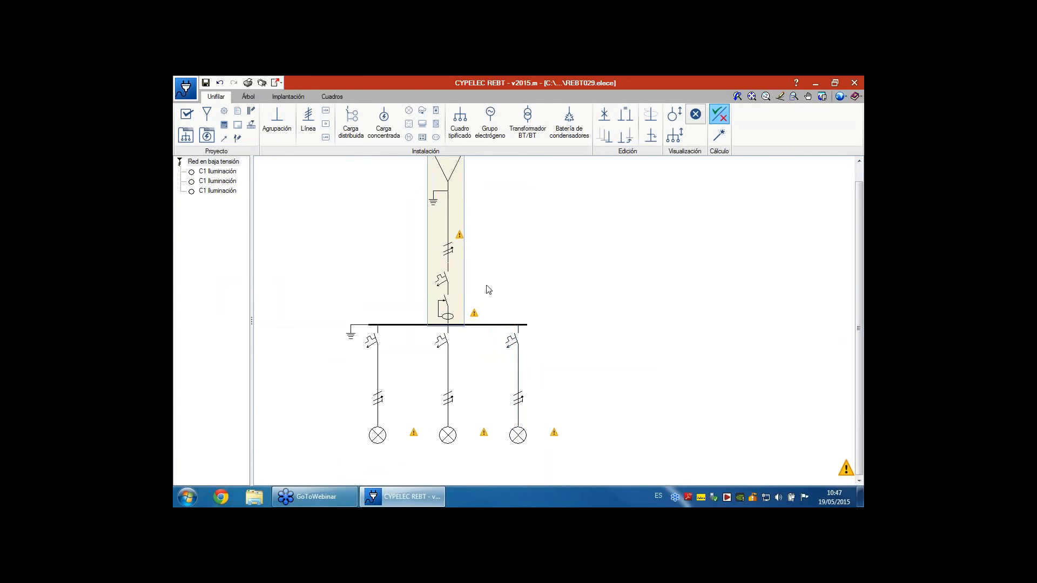
click(468, 298)
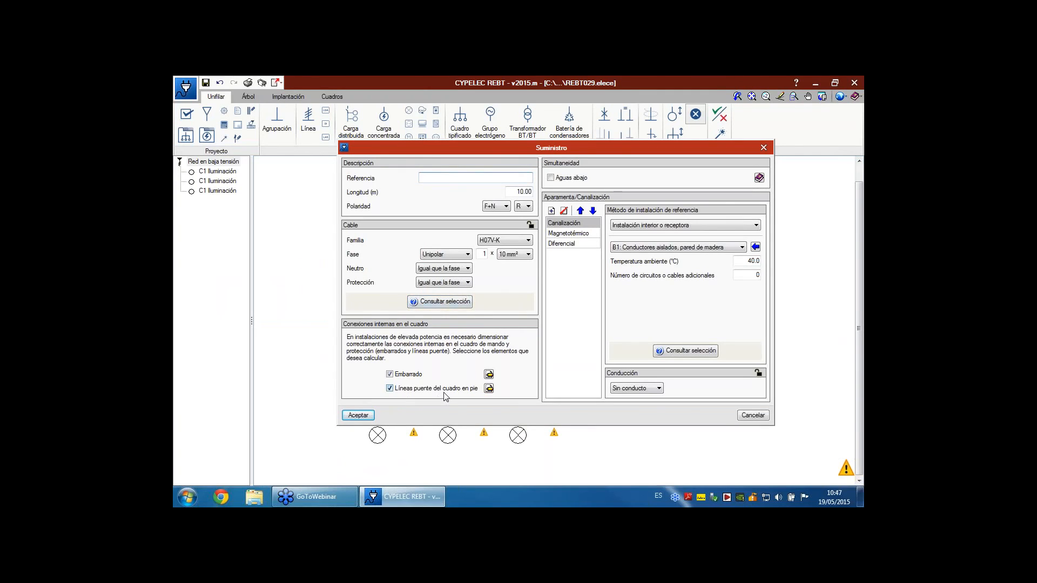
click(489, 389)
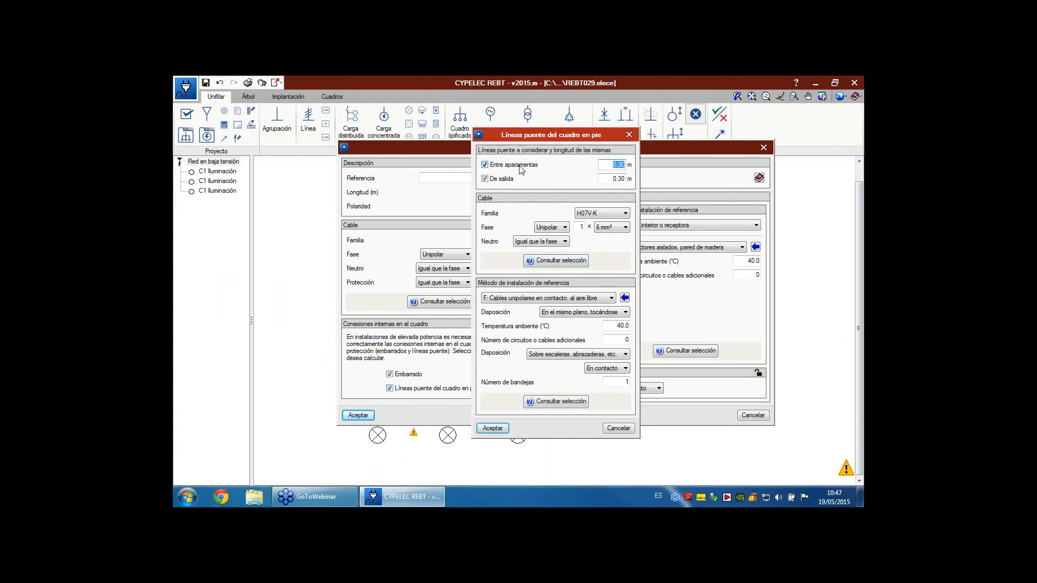
click(619, 428)
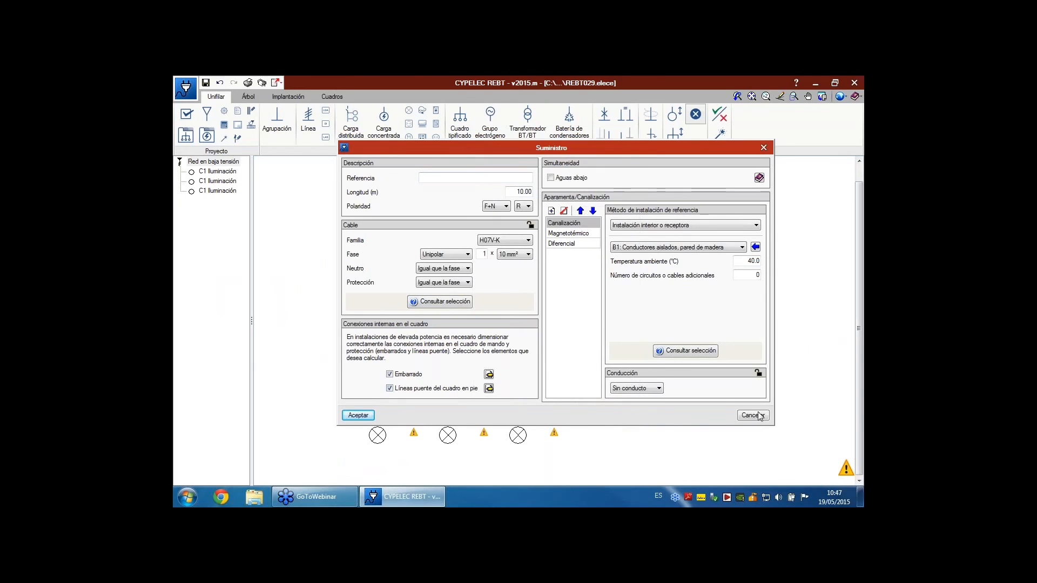
click(753, 416)
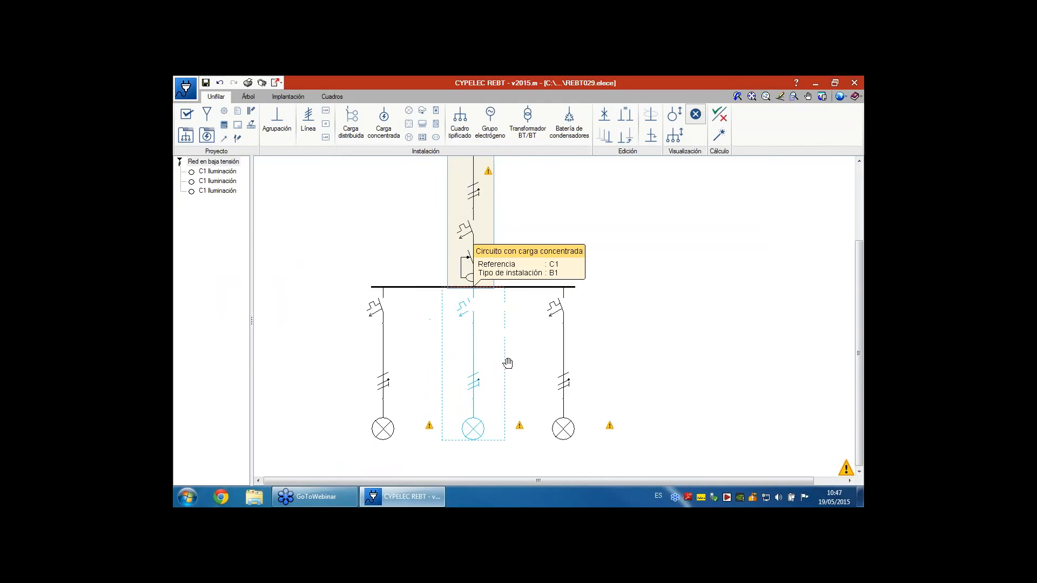
Review the "Líneas puente del cuadro en cabeza" settings of the first C1 lighting circuit on the busbar, and leave without applying changes.
click(411, 350)
click(343, 388)
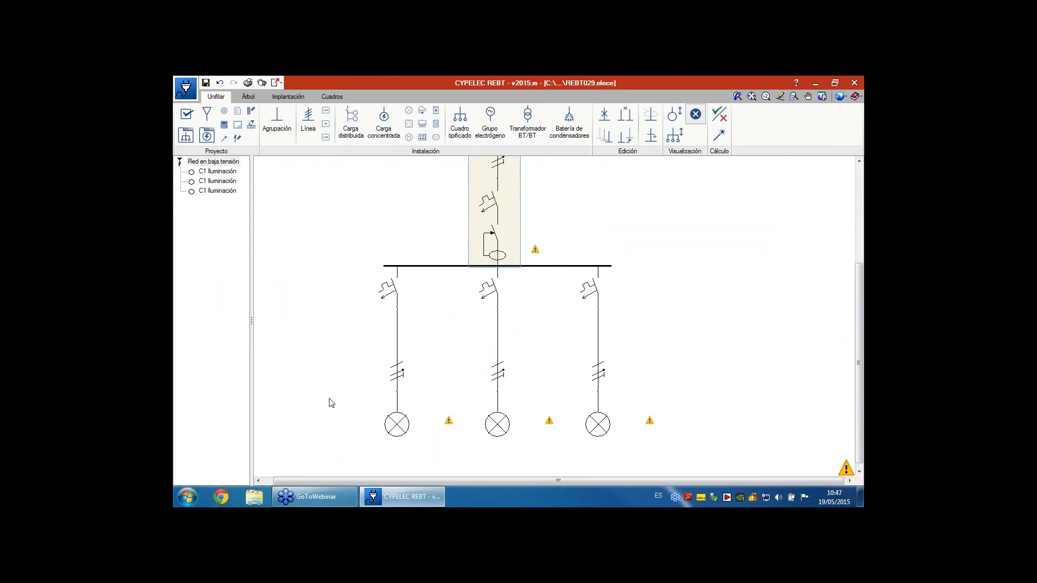
click(424, 422)
double_click(425, 399)
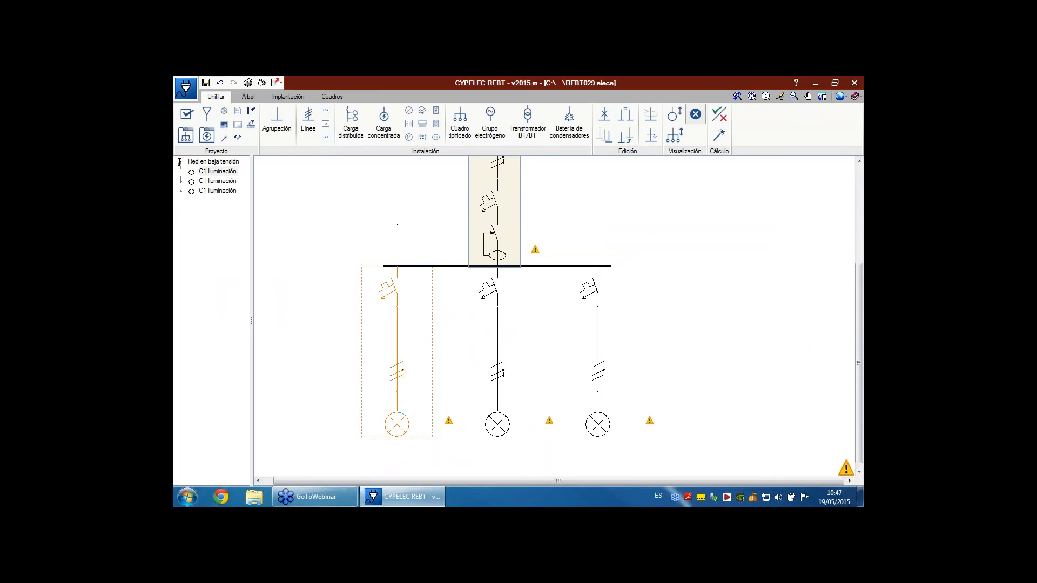
drag(384, 141, 546, 144)
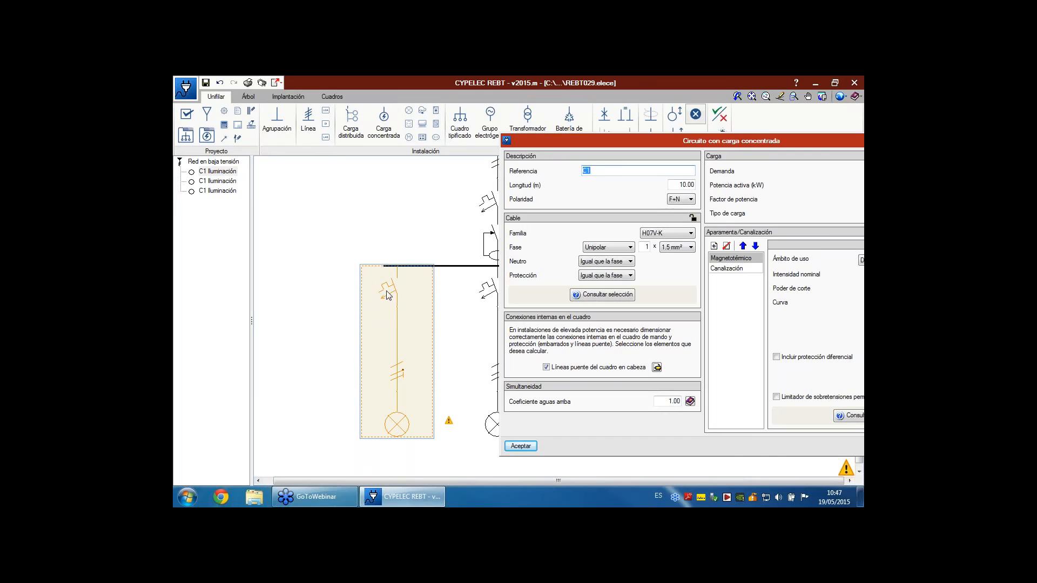
click(657, 367)
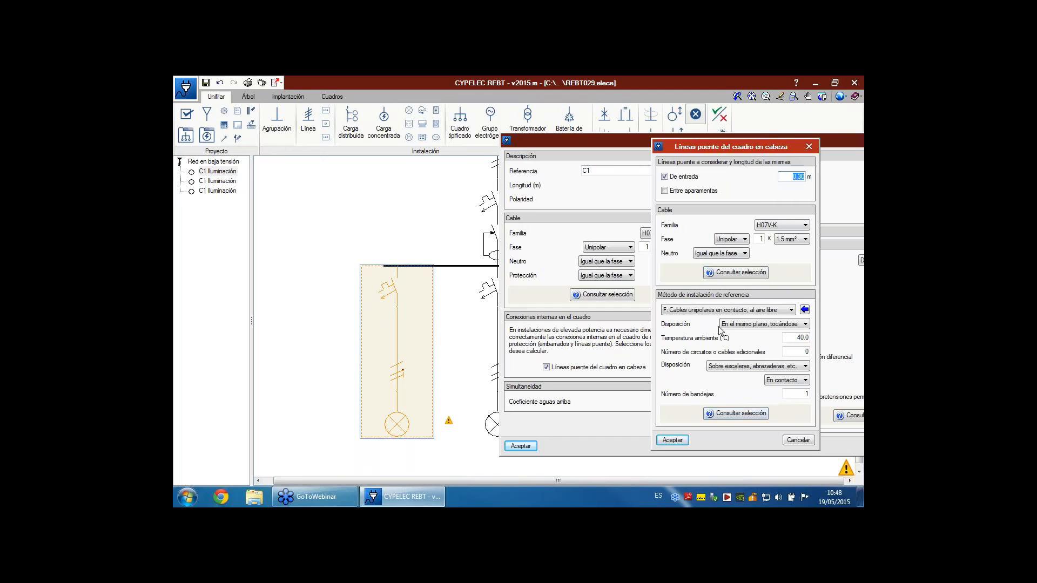
click(799, 441)
drag(795, 141, 643, 130)
click(778, 440)
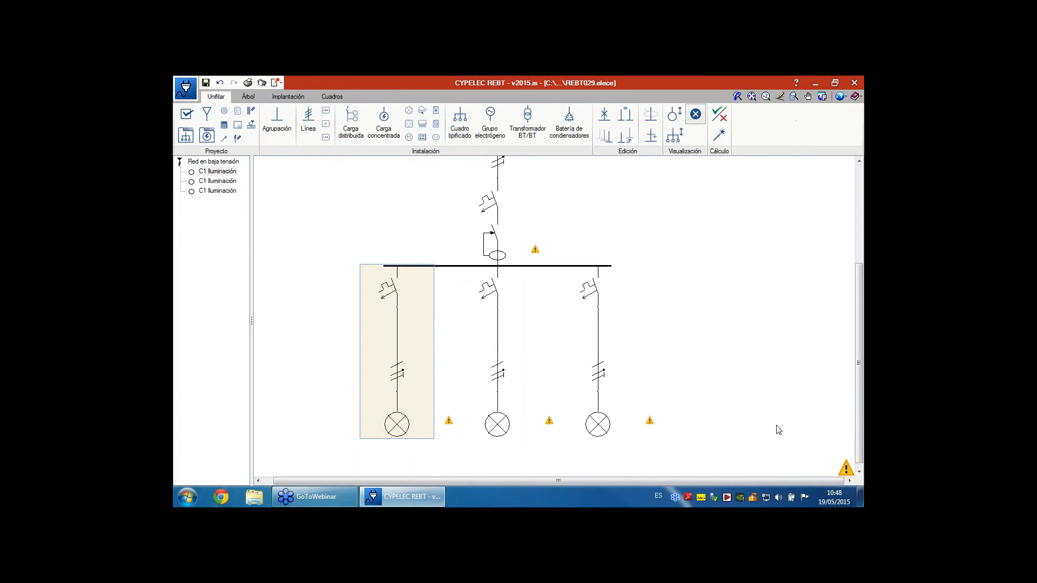
Start a new drawing of type Envolventes in the drawing selection for the project's panels.
click(332, 97)
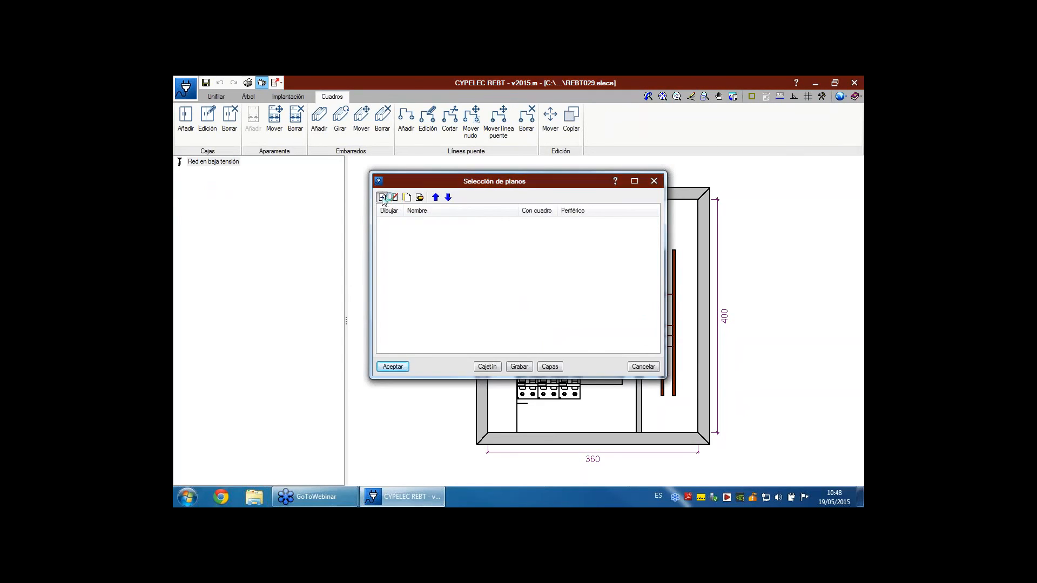
click(382, 197)
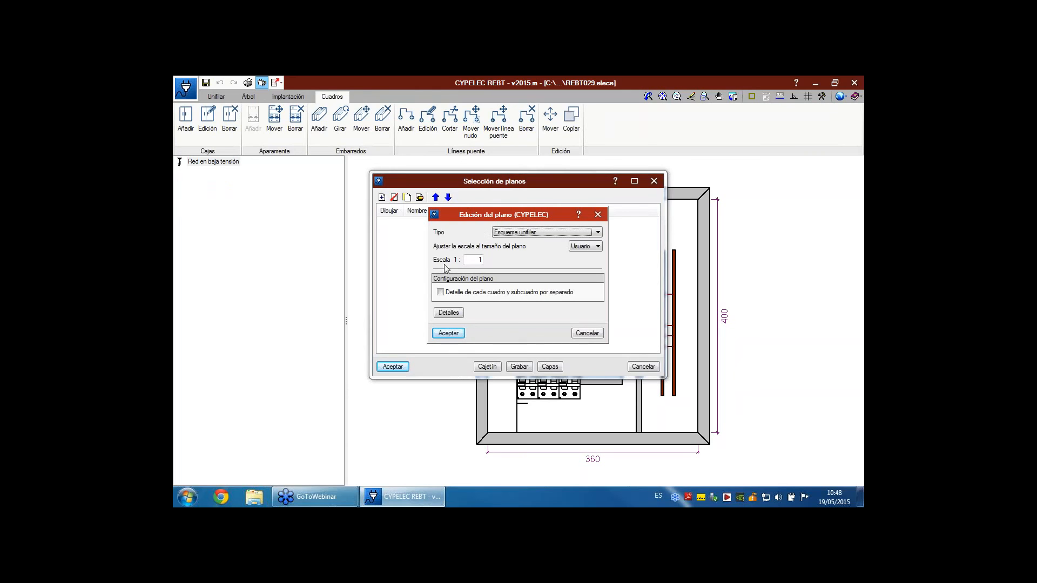
click(502, 236)
click(508, 249)
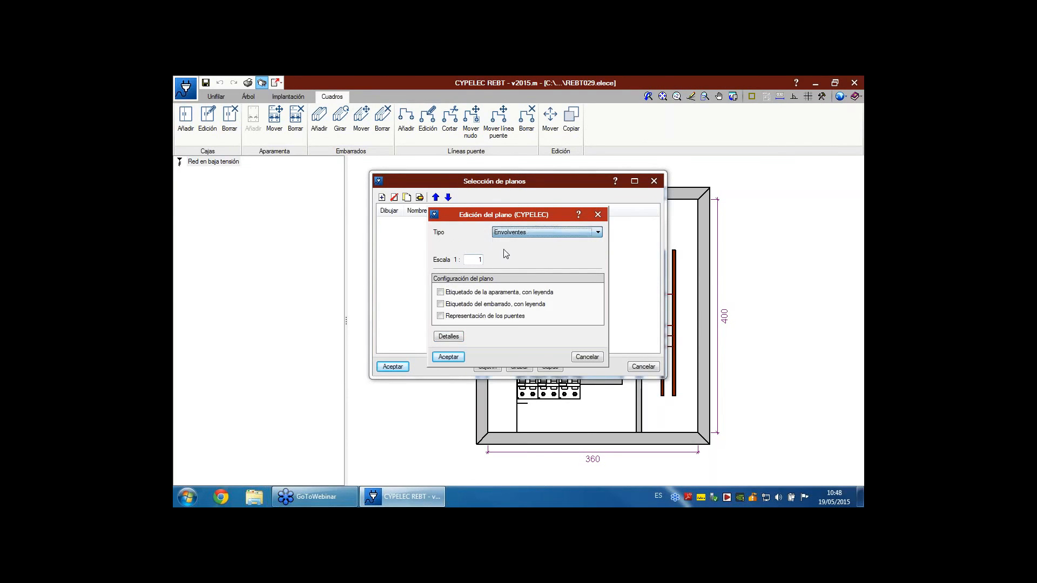
Include the switchgear labels with legend, the busbar labels with legend and the bridge lines in the Envolventes drawing, and add it.
click(441, 292)
click(441, 304)
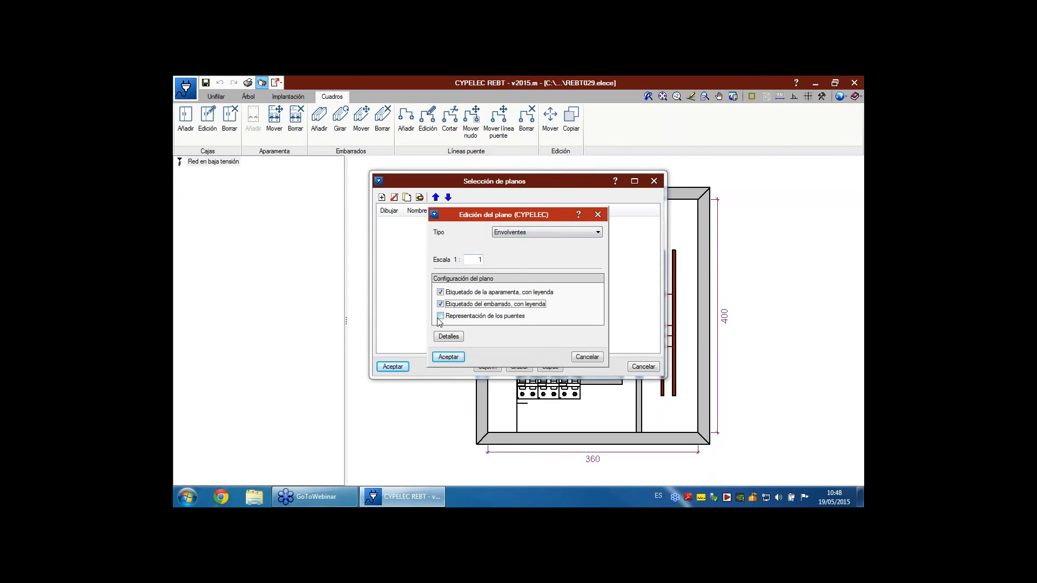
click(441, 317)
click(449, 357)
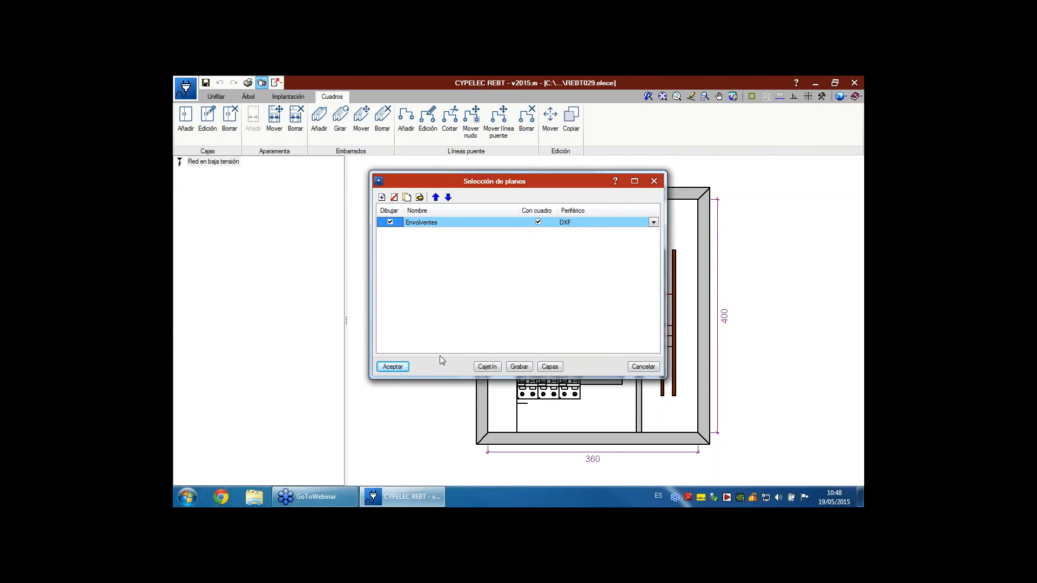
Generate the sheet composition for the Envolventes drawing and show the detail of all drawings.
click(391, 367)
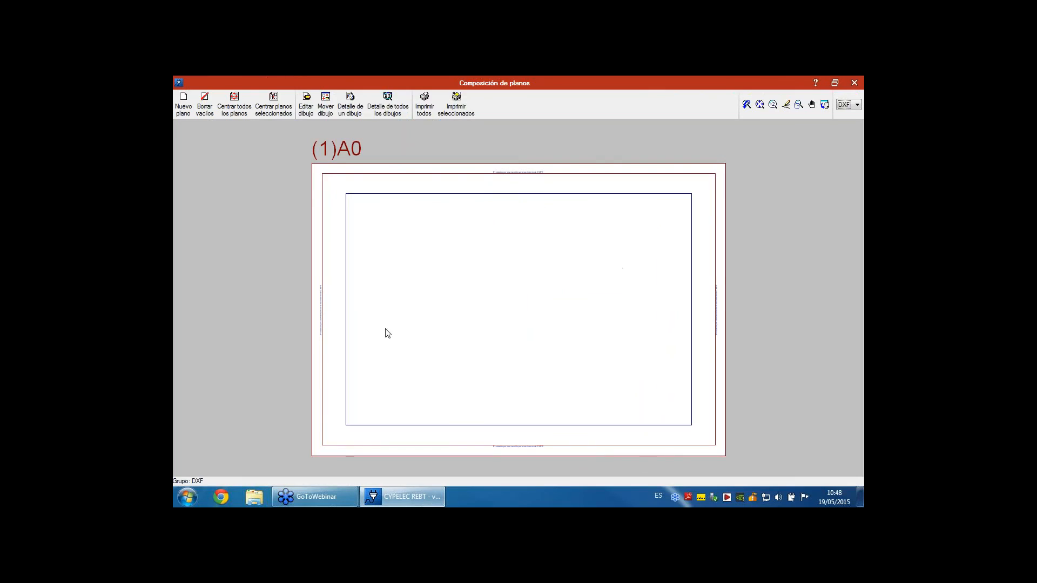
click(389, 102)
click(391, 102)
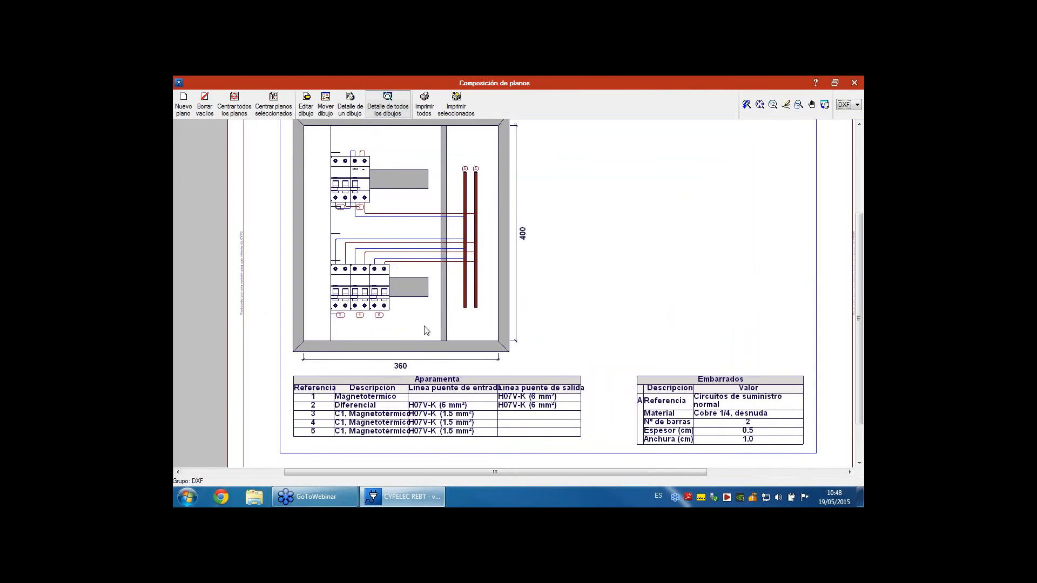
Examine the CGMP panel drawing, its numbered devices and bridge lines, and the Aparamenta and Embarrados legend tables.
scroll(439, 313, up, 2)
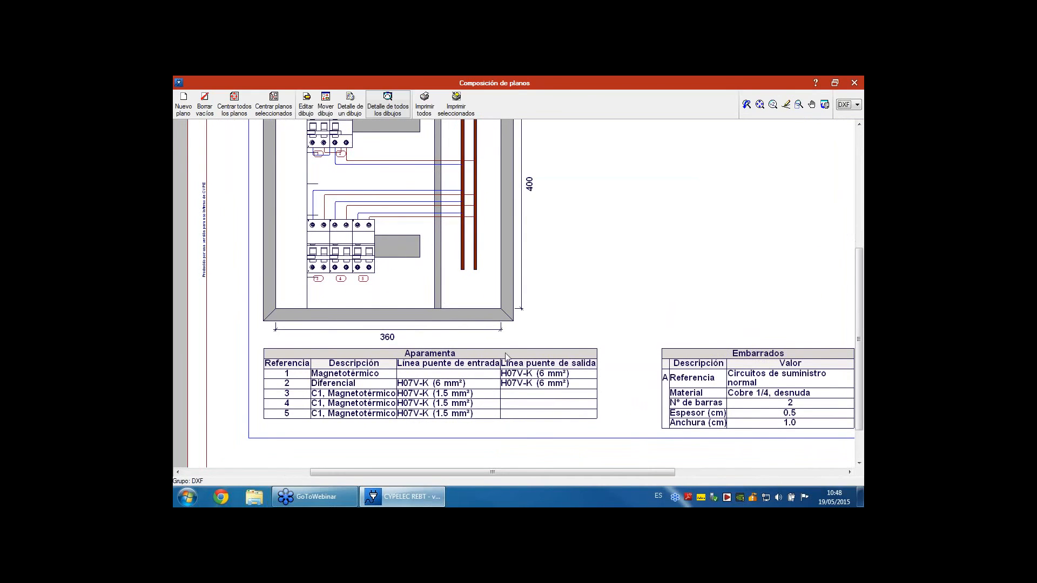
scroll(456, 303, up, 3)
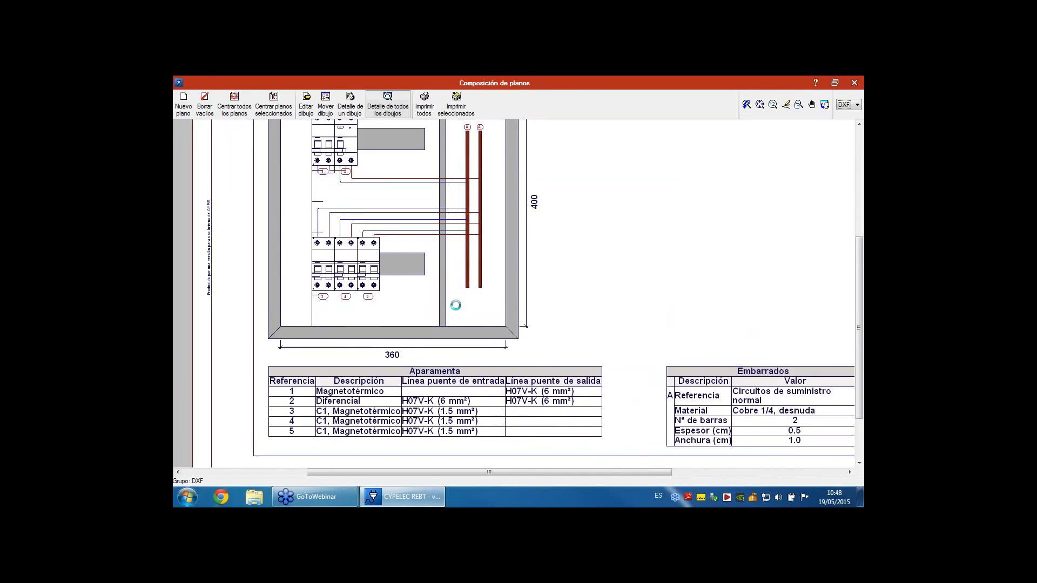
scroll(327, 188, up, 1)
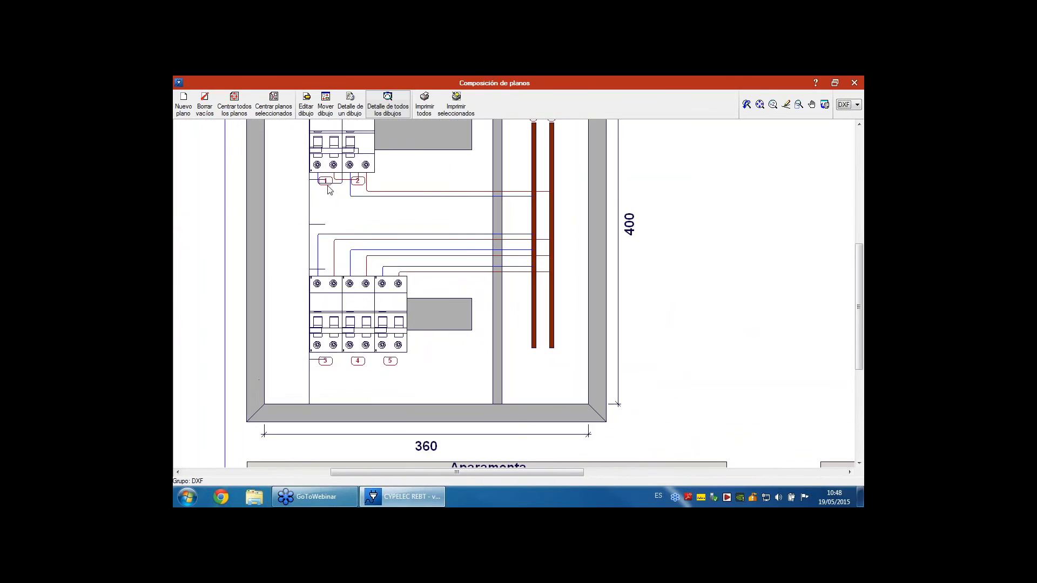
scroll(332, 192, down, 1)
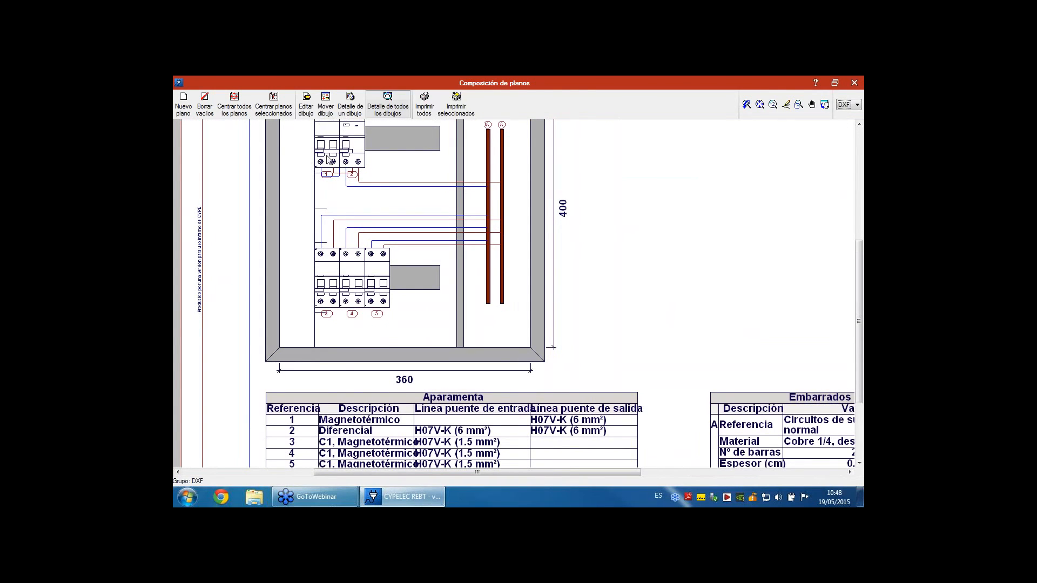
scroll(360, 432, down, 1)
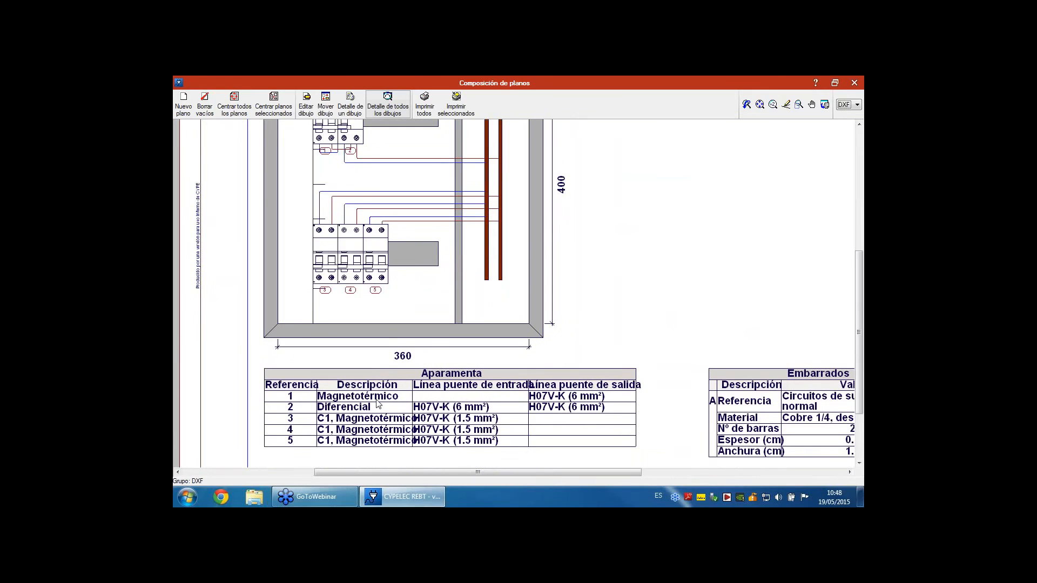
scroll(484, 387, up, 1)
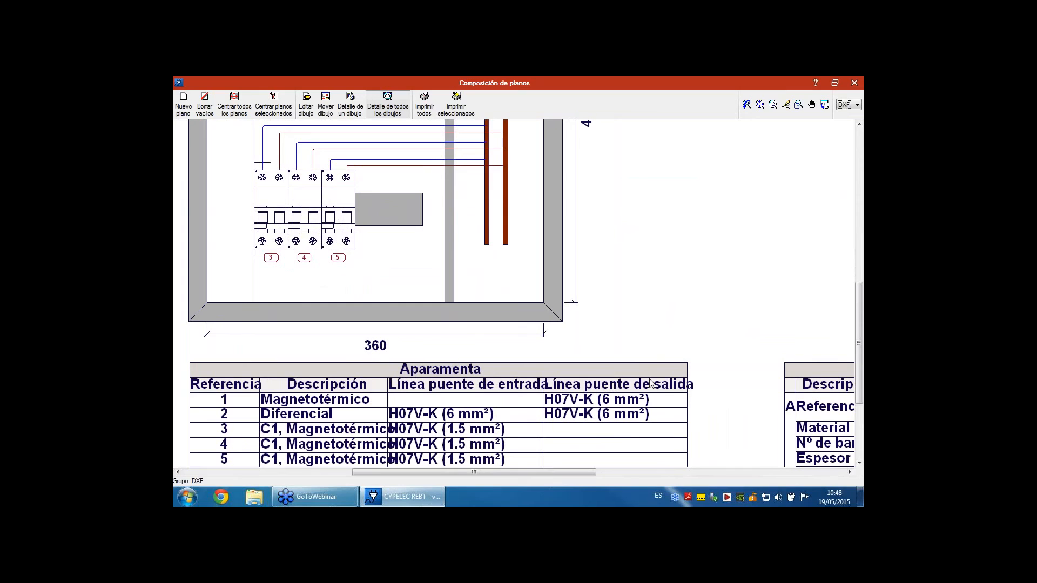
scroll(650, 383, down, 1)
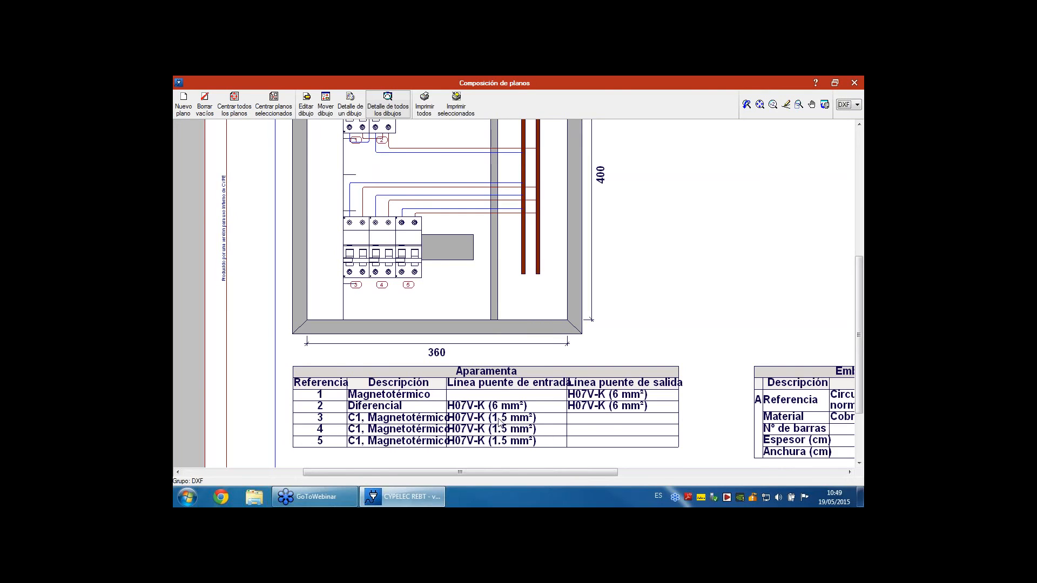
scroll(500, 424, down, 3)
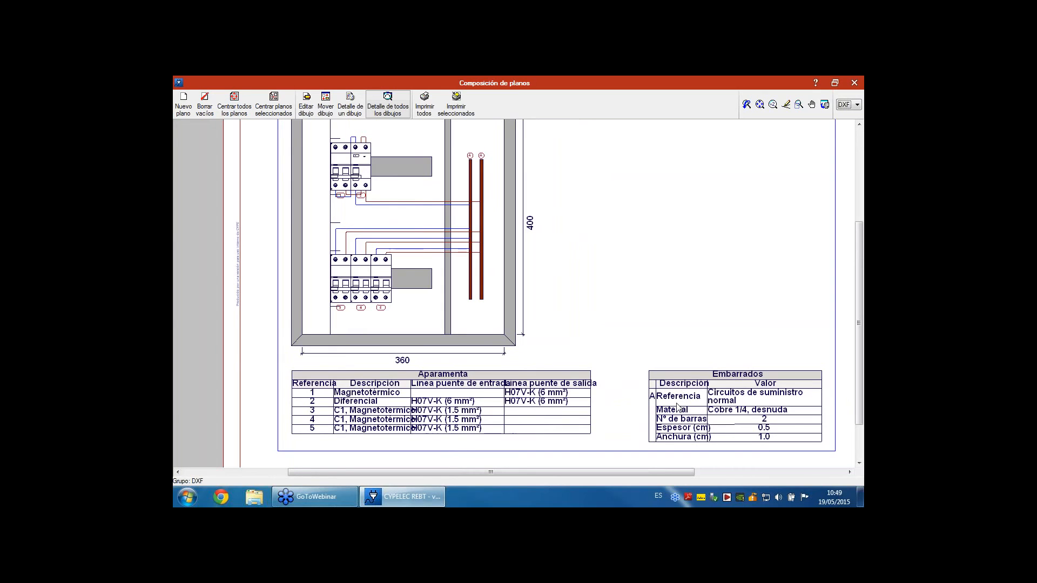
scroll(678, 408, down, 3)
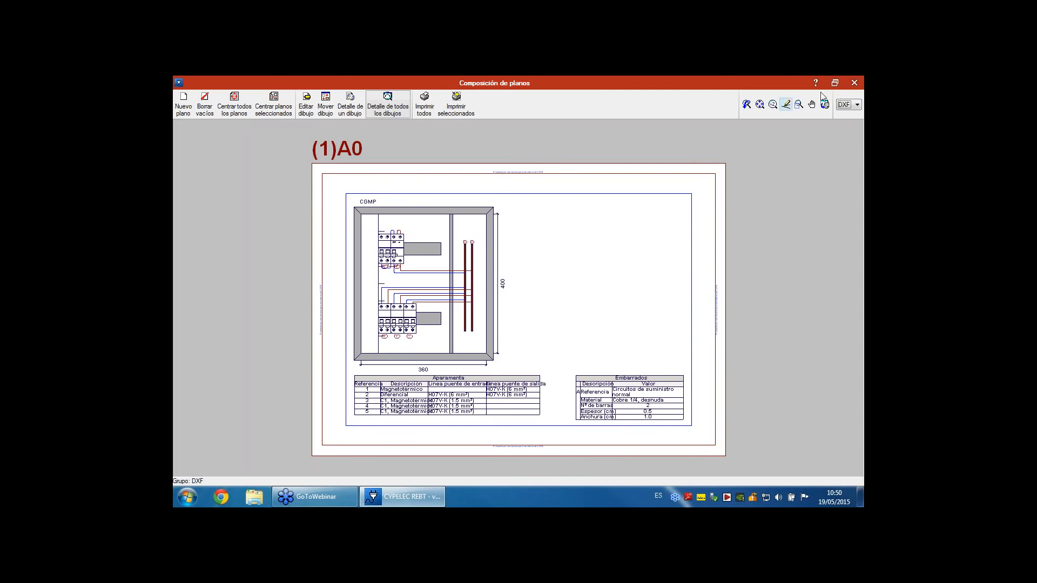
Close the sheet composition and the drawing selection, and return to the single-line diagram.
click(862, 82)
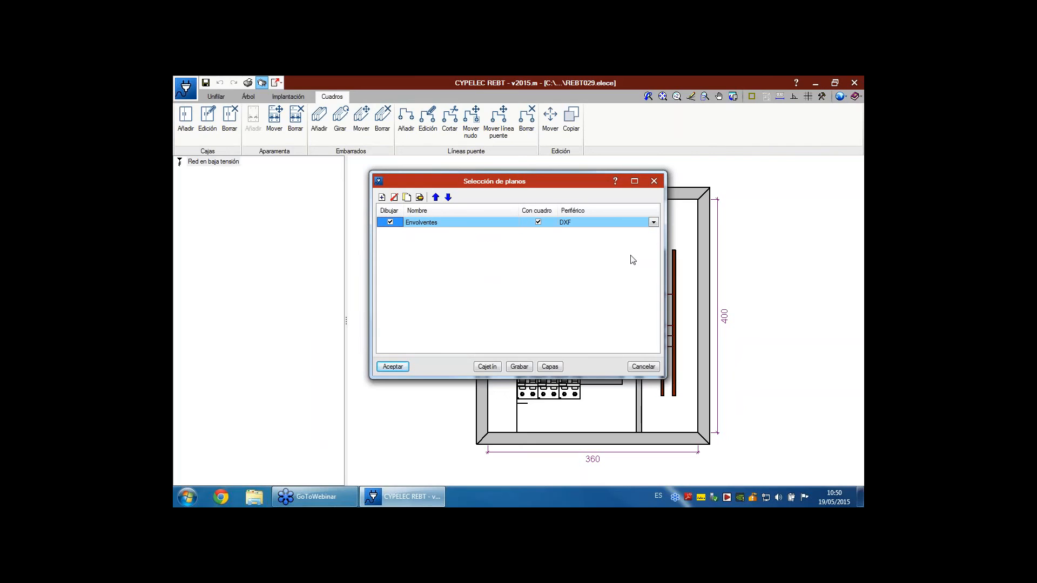
click(654, 182)
click(215, 96)
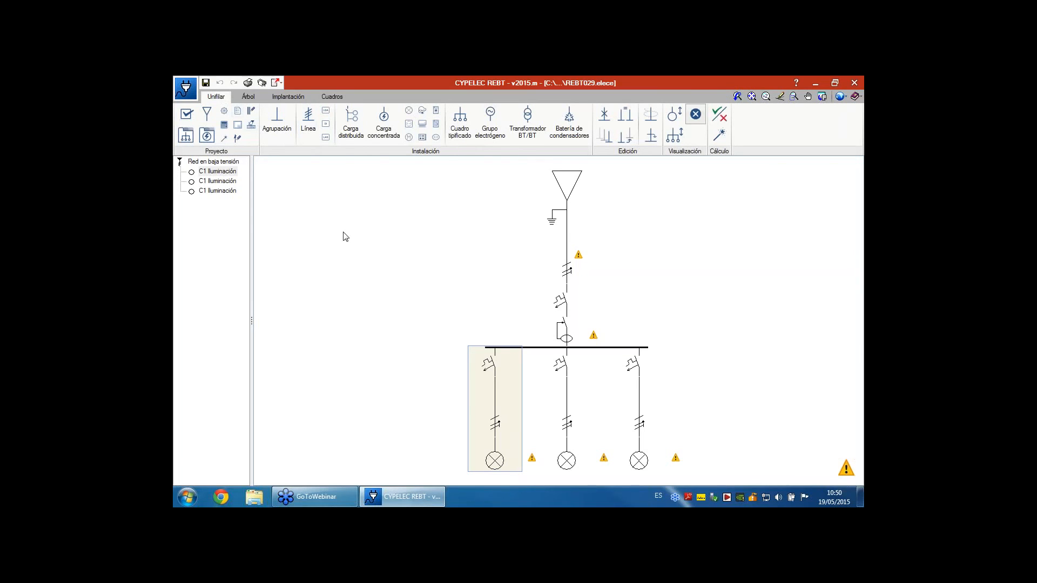
click(224, 118)
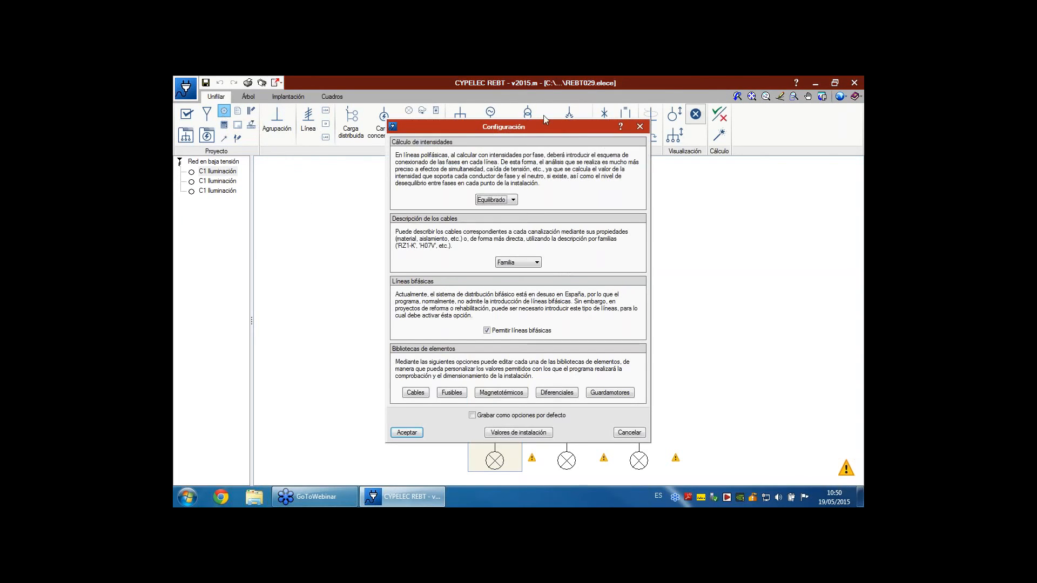
click(639, 126)
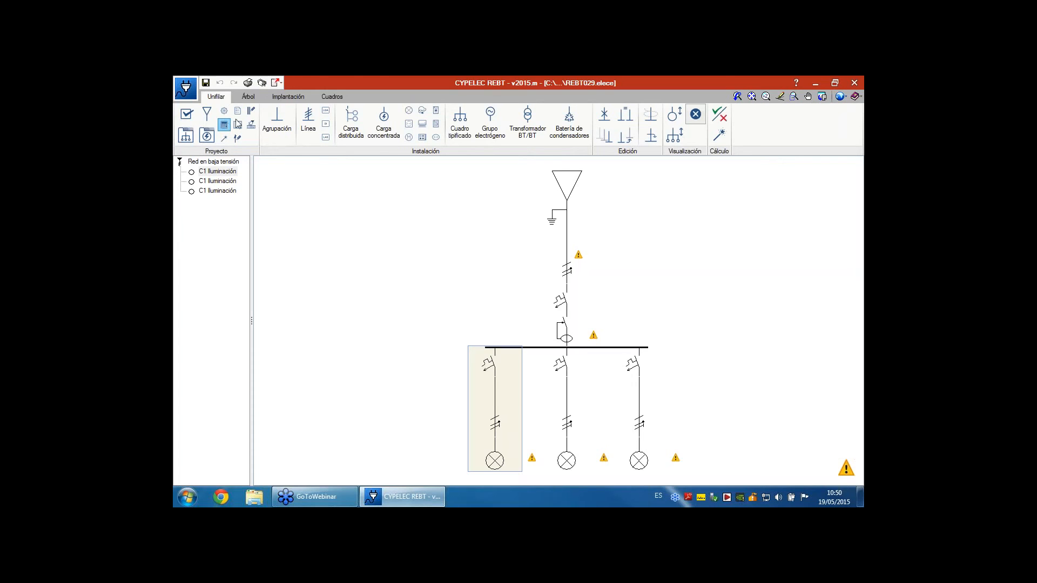
In the project's general conditions, review the earthing schemes and set the resistance of the masses to be calculated according to IEEE Std 80-2000.
click(187, 114)
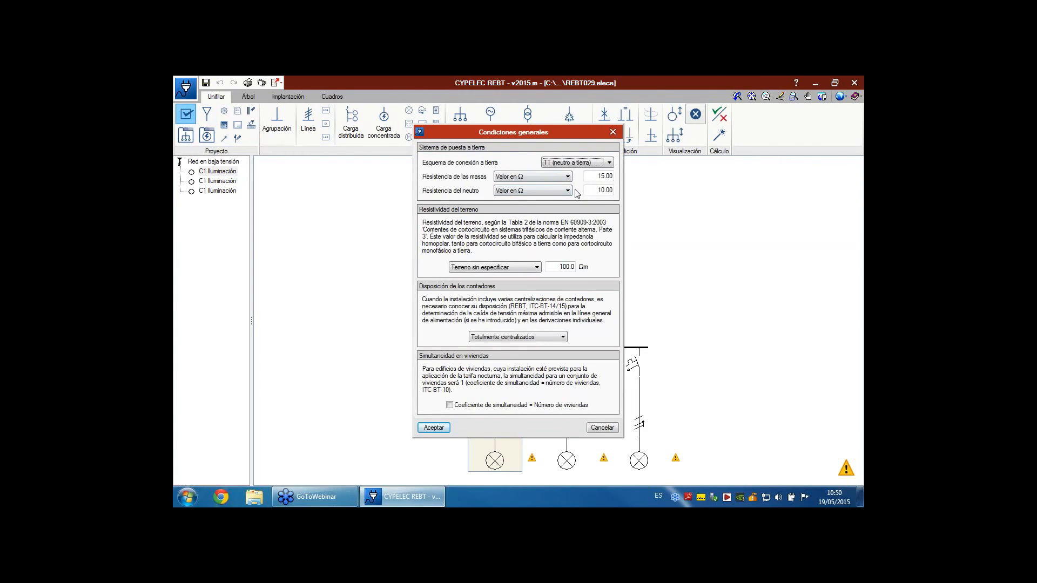
click(575, 164)
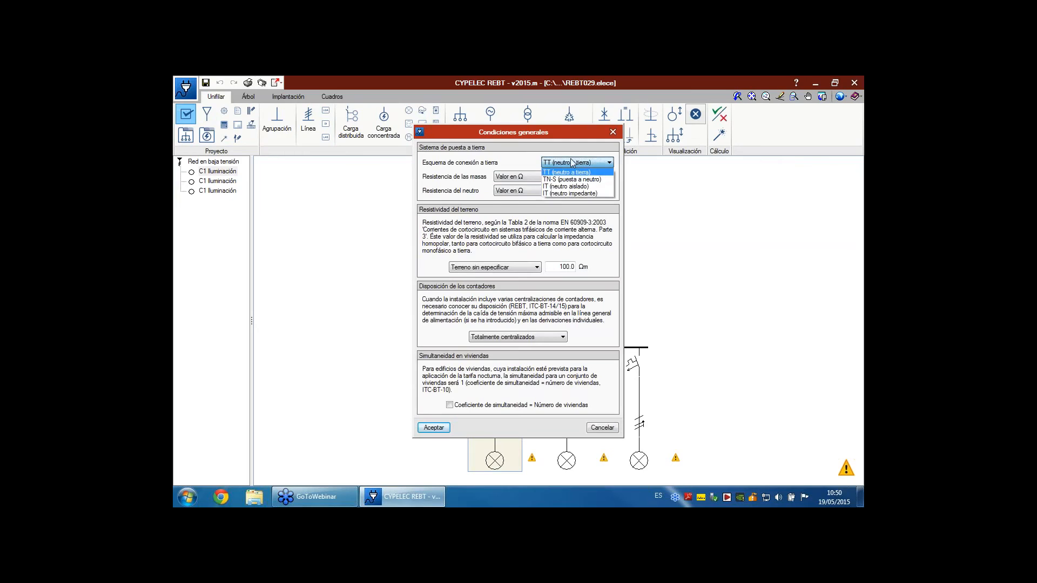
click(571, 163)
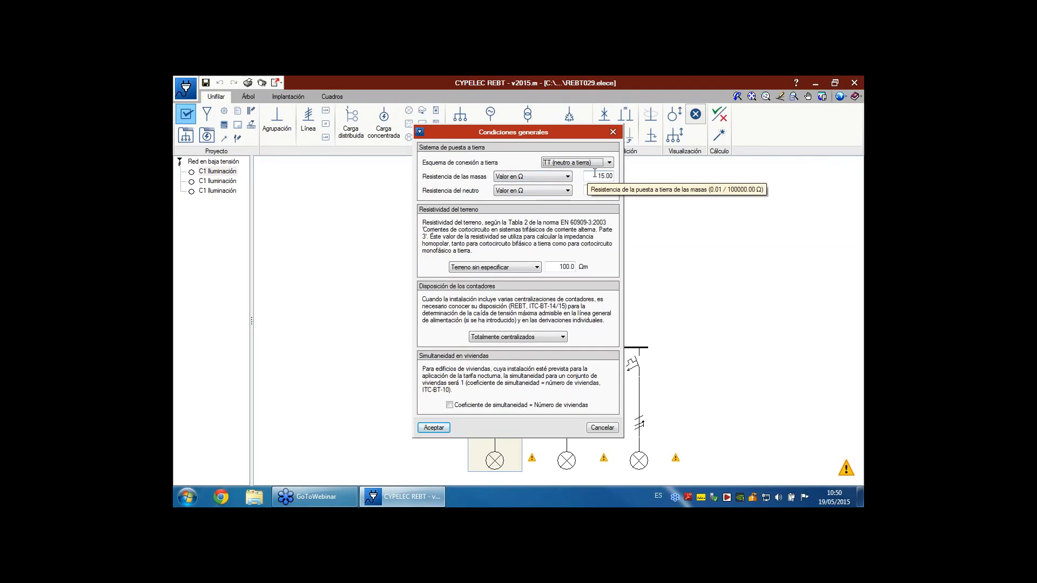
click(565, 177)
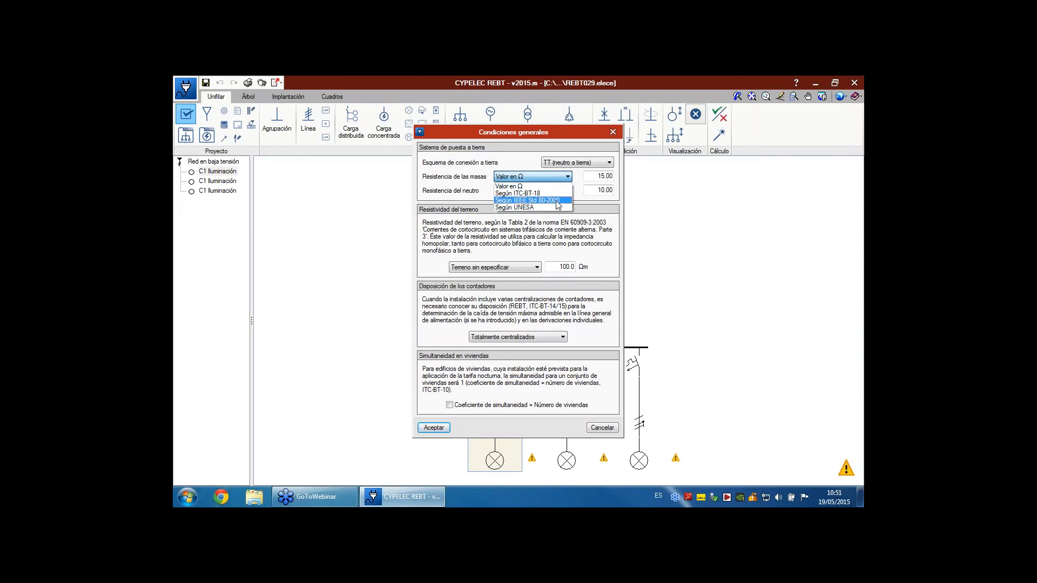
click(557, 201)
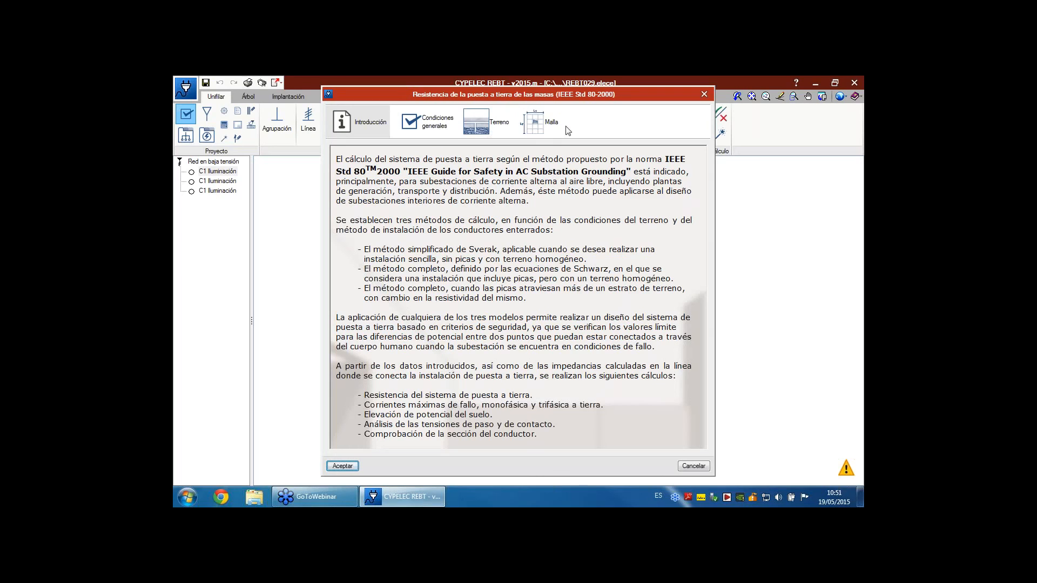
Examine the calculation method and fault duration options in the general conditions of the IEEE Std 80-2000 grounding calculation.
click(433, 130)
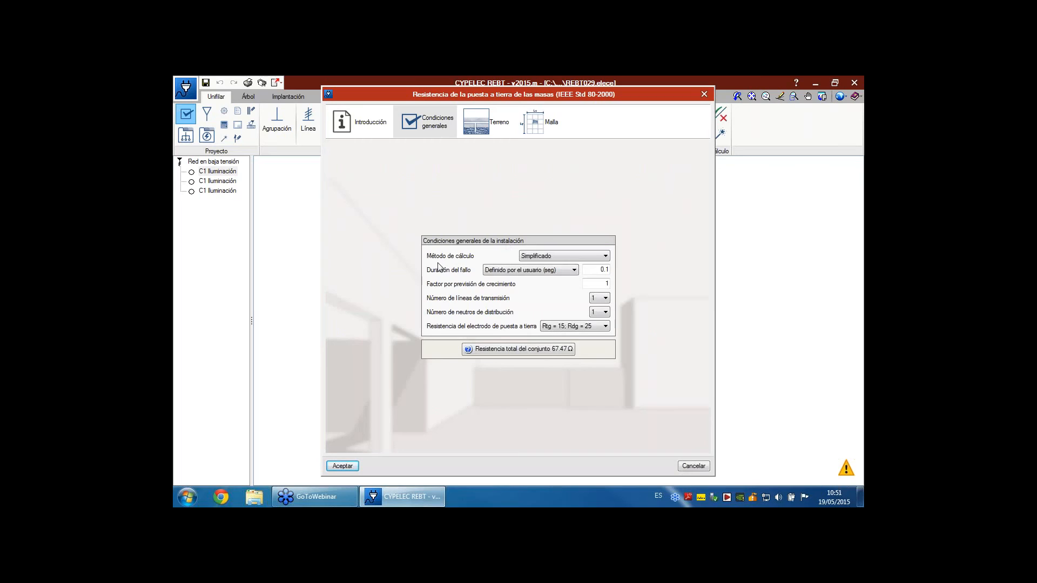
click(606, 258)
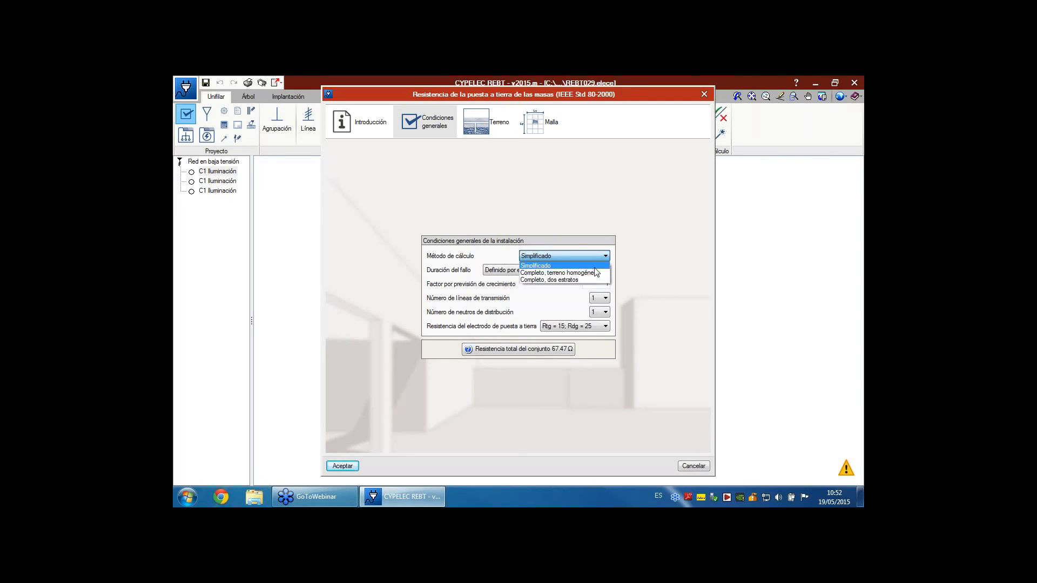
click(594, 267)
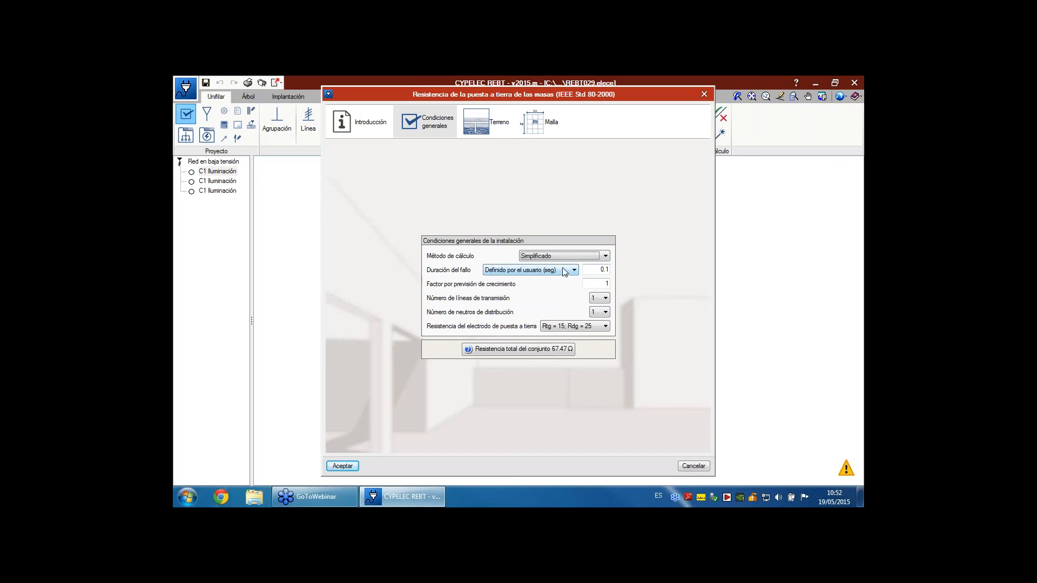
click(564, 271)
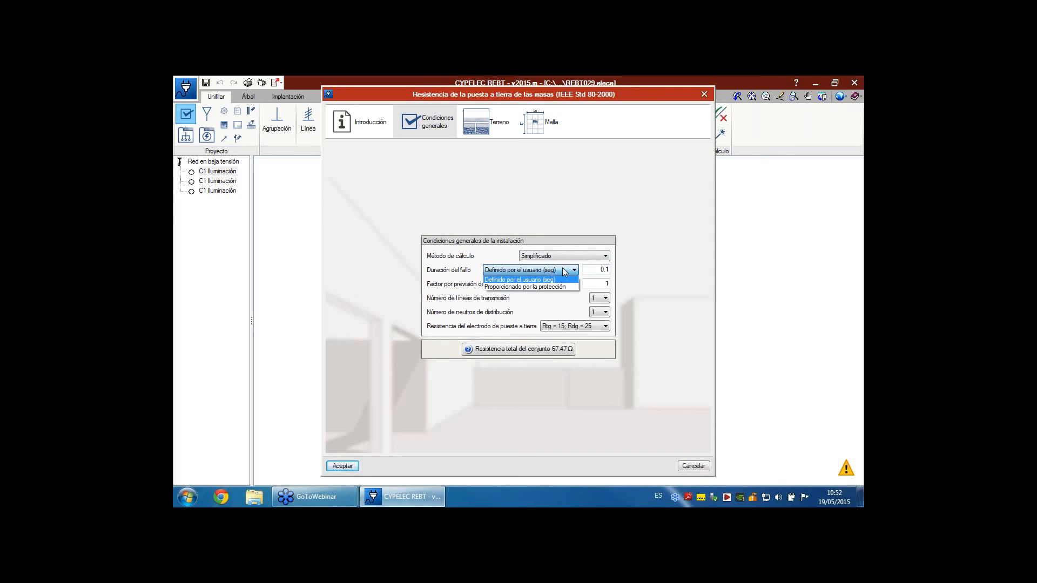
click(600, 272)
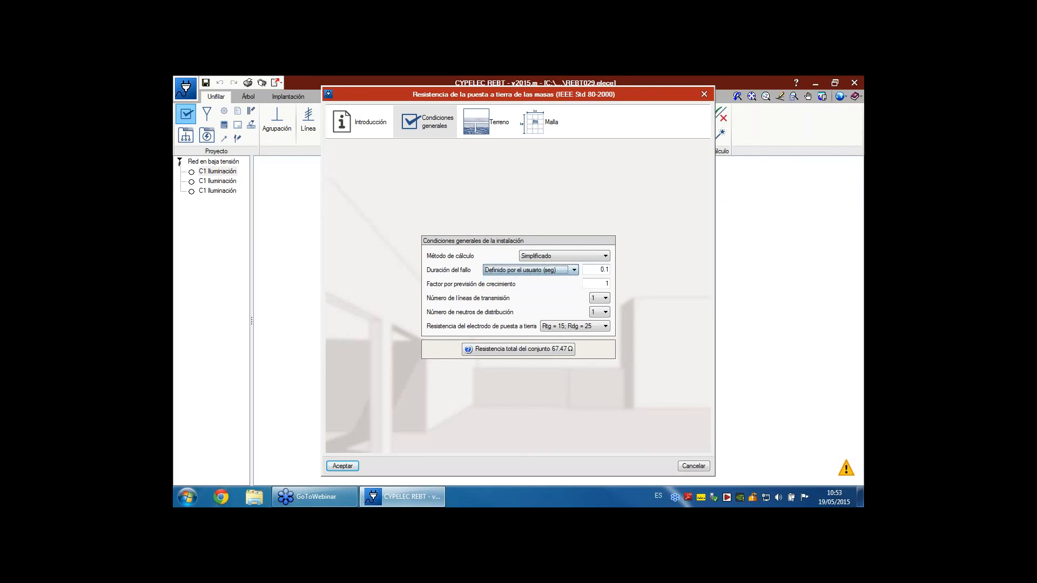
Try the fault duration option Proporcionado por la protección and restore Definido por el usuario (seg).
click(576, 270)
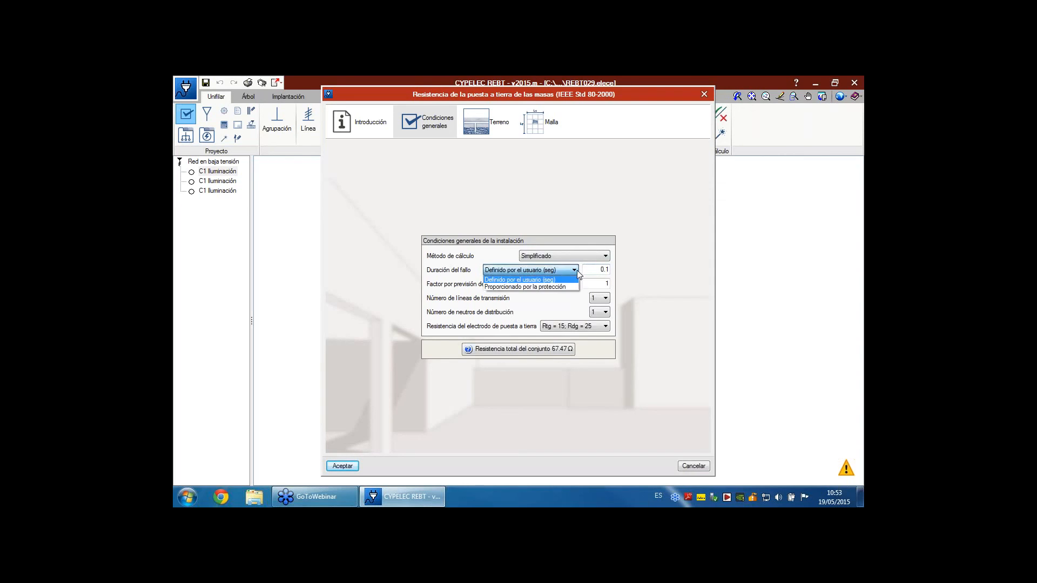
click(573, 287)
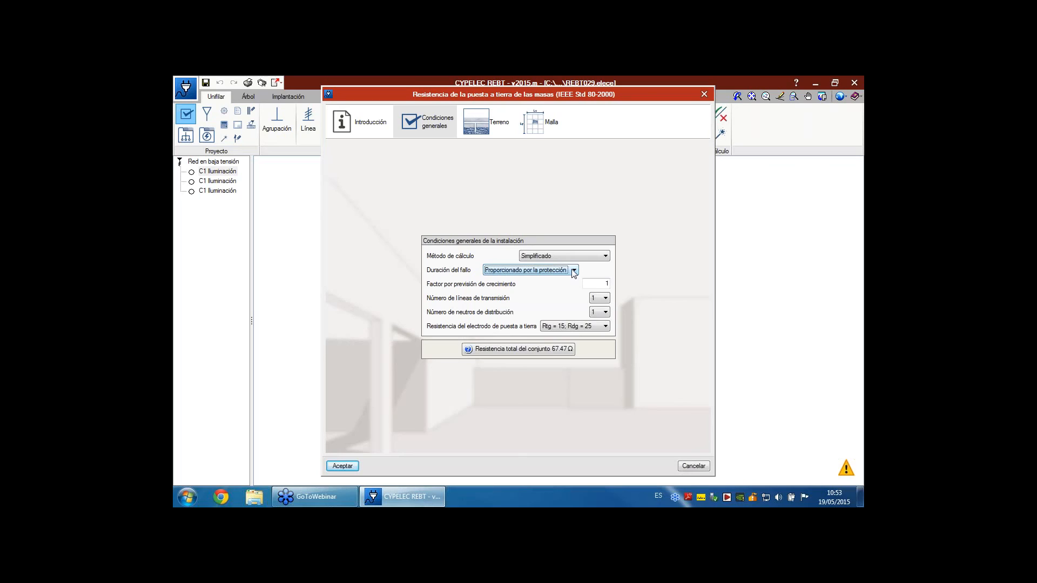
click(575, 271)
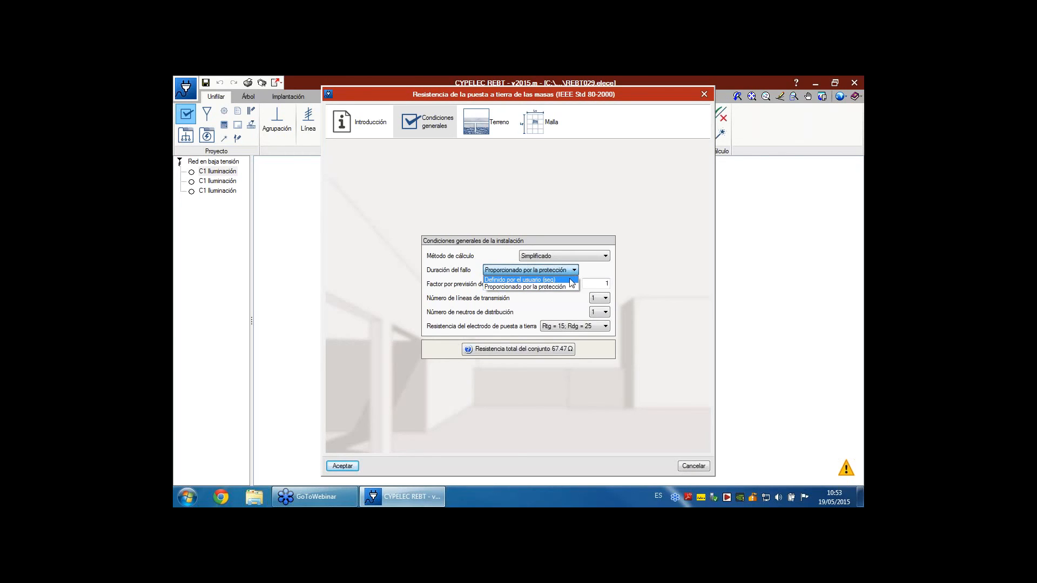
click(572, 281)
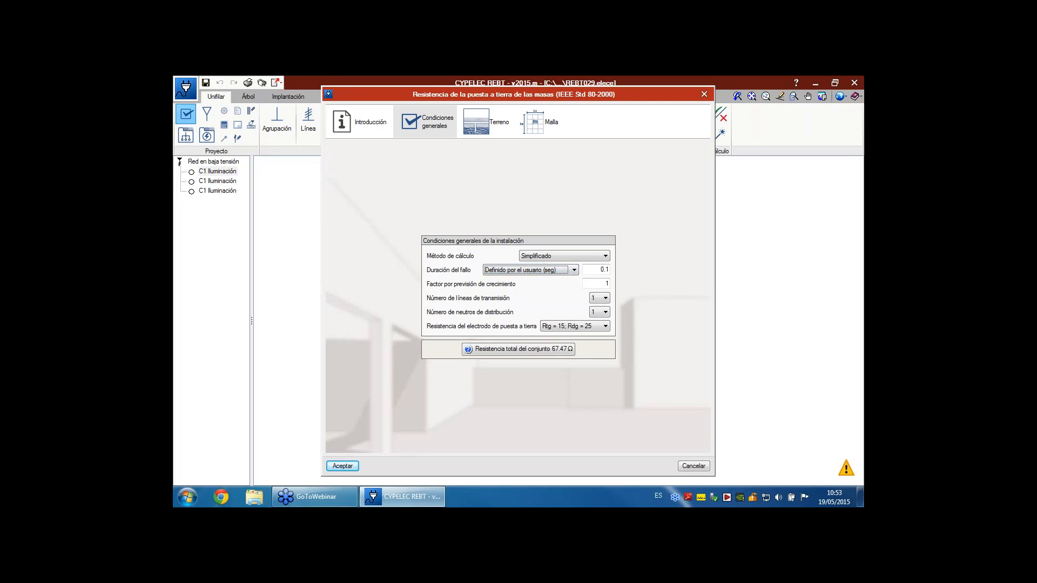
Check the available numbers of transmission lines and read the total grounding resistance report for the simplified method.
mouse_move(588, 282)
click(599, 298)
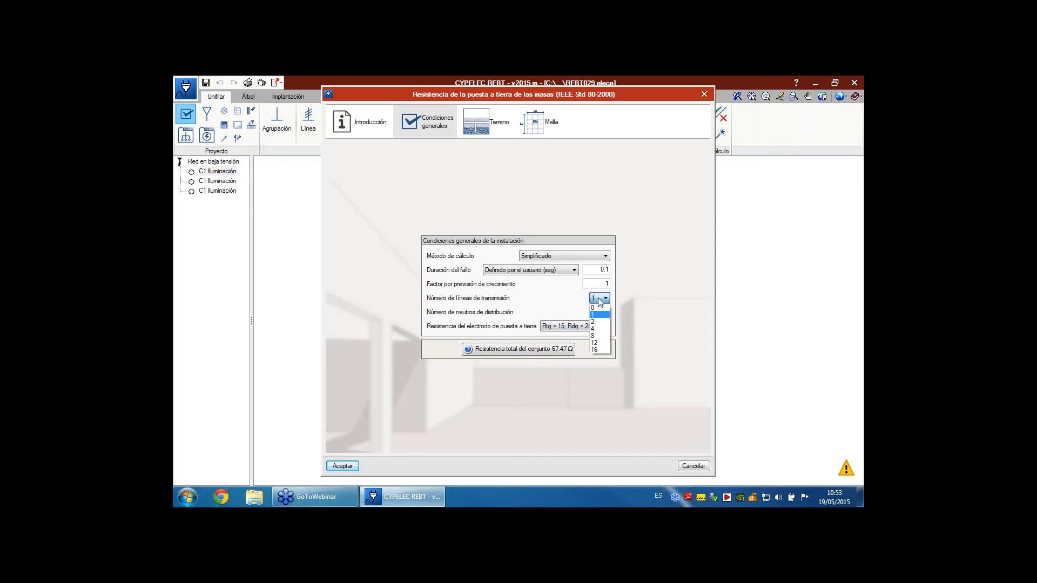
click(598, 298)
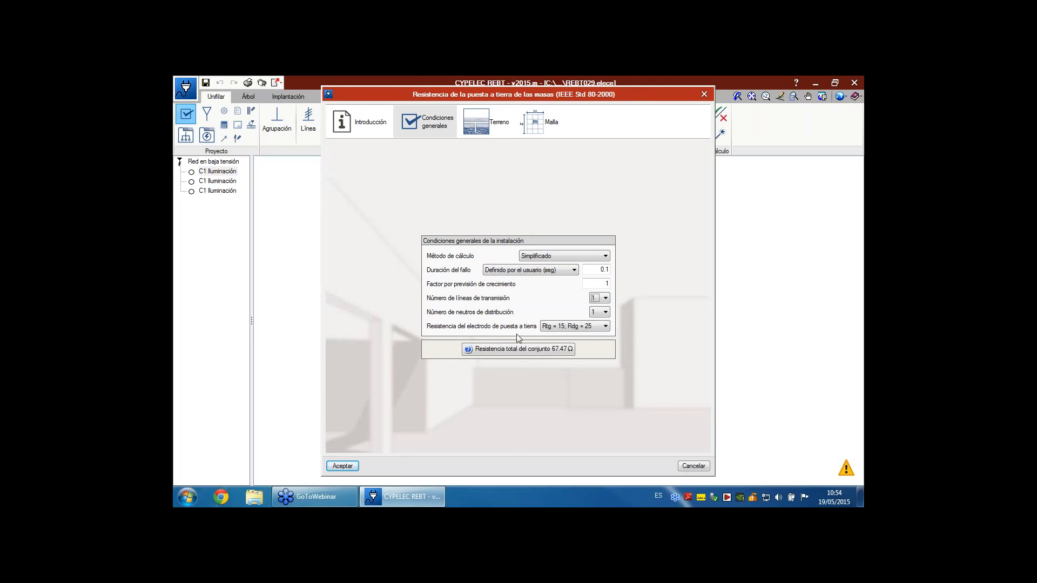
click(566, 351)
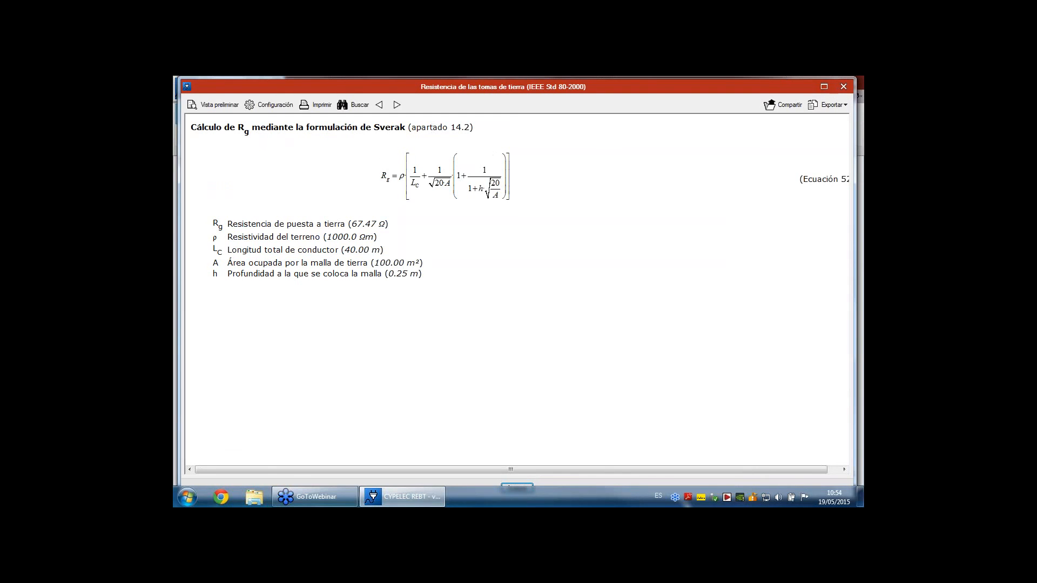
click(844, 86)
Try the calculation method Completo, terreno homogéneo, read its total grounding resistance report, and restore Simplificado.
click(588, 257)
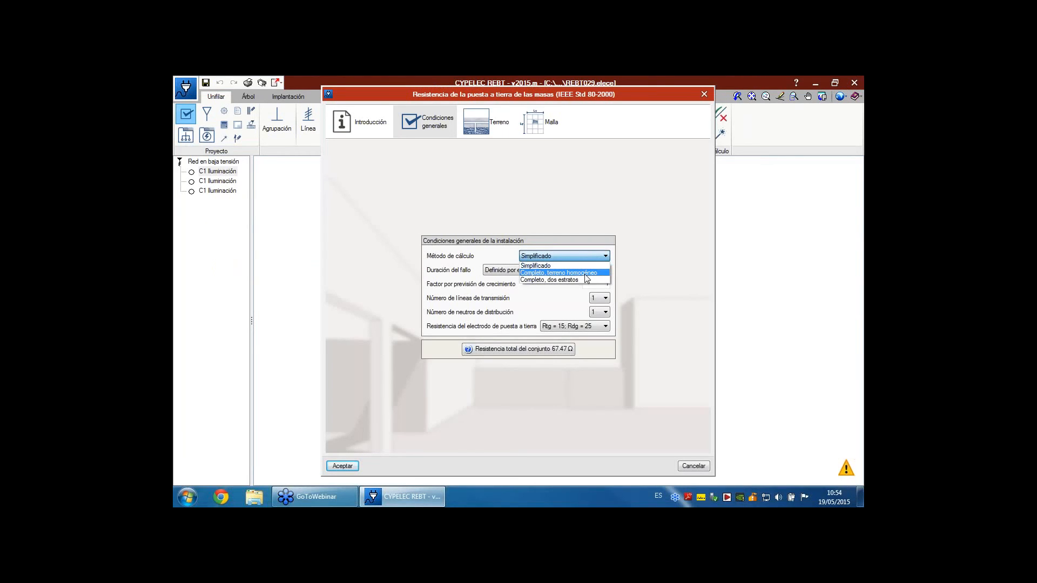
click(585, 273)
click(556, 349)
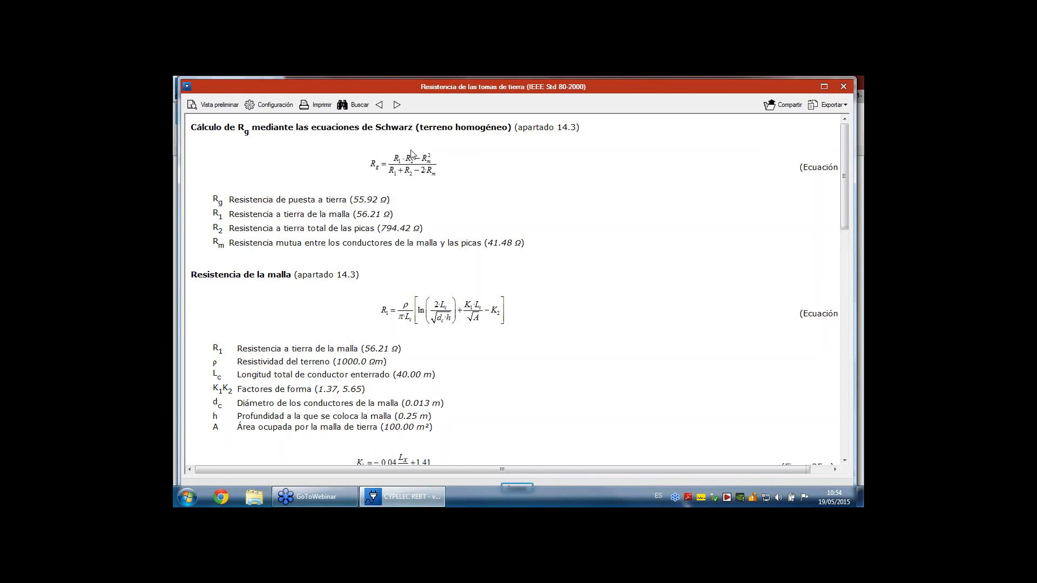
scroll(422, 220, down, 20)
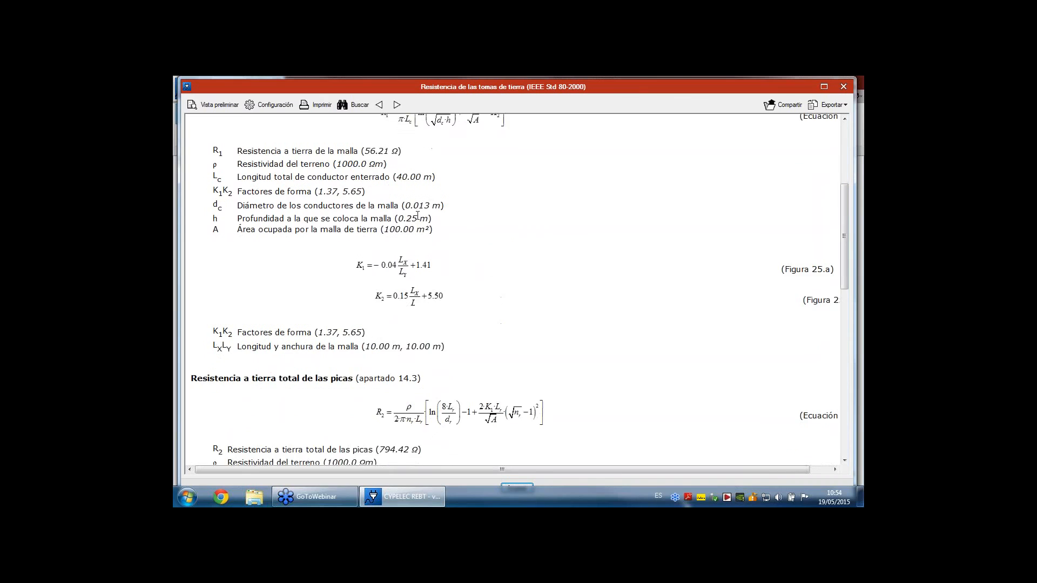
scroll(422, 222, down, 4)
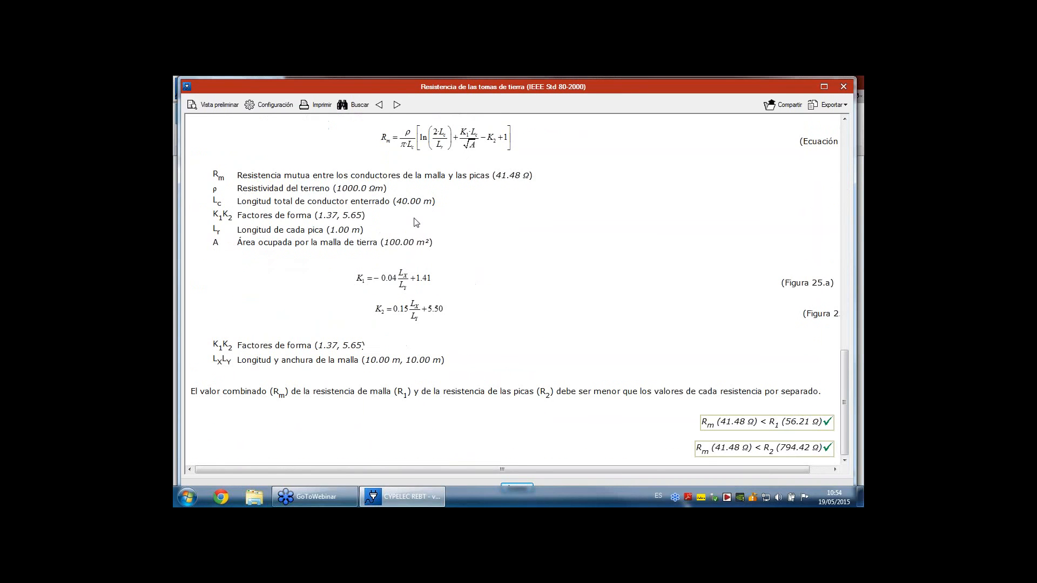
scroll(422, 224, up, 15)
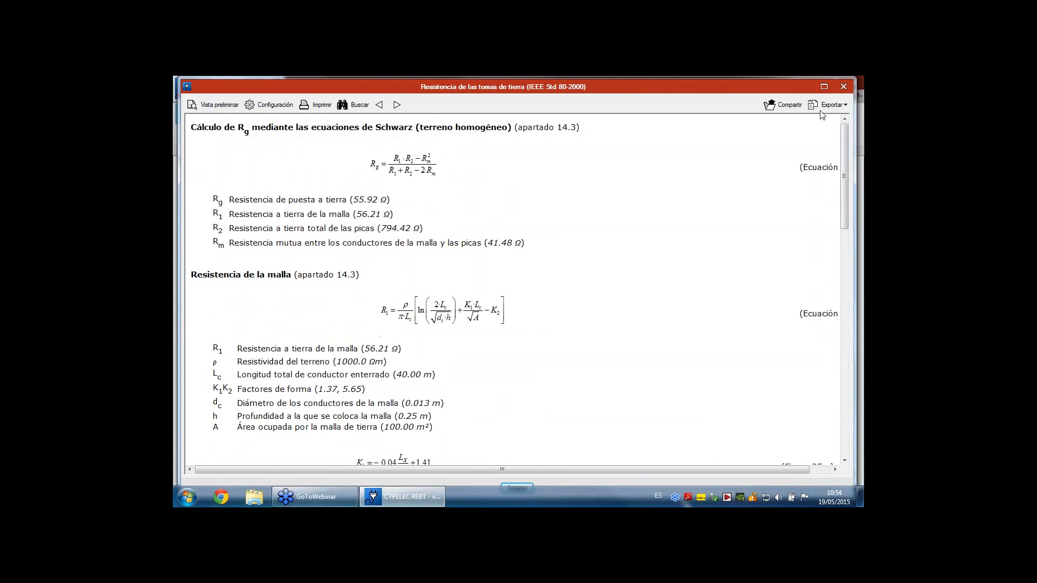
click(843, 87)
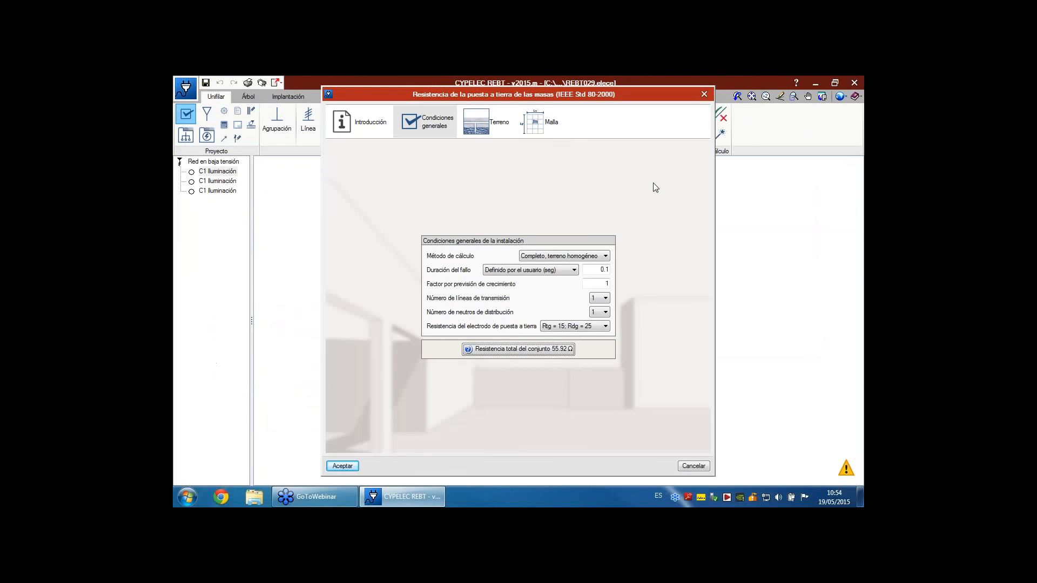
click(597, 257)
click(588, 267)
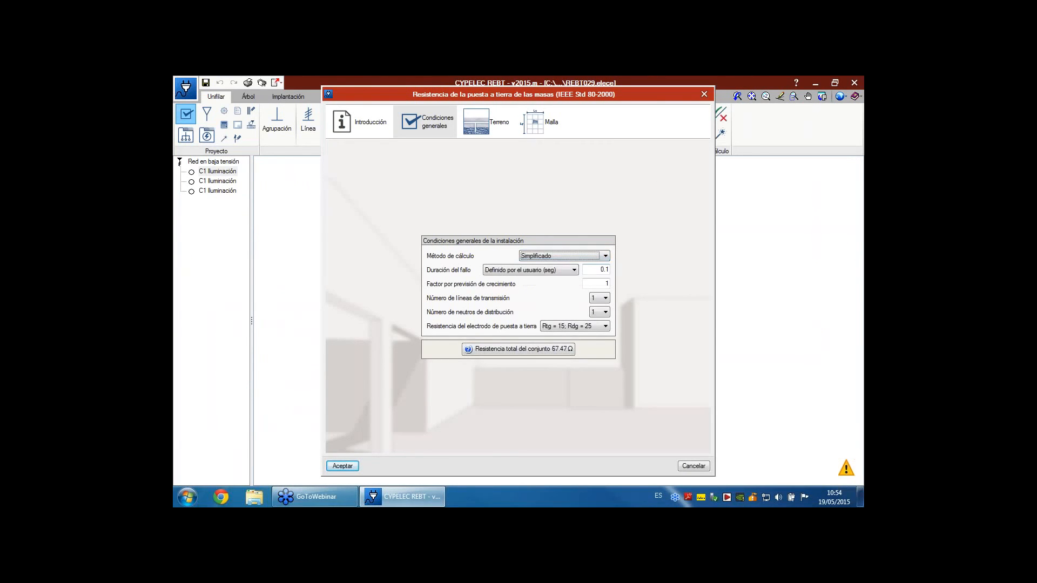
In the terrain data, try Suelo húmedo as the upper stratum's soil type and restore Suelo seco.
click(502, 127)
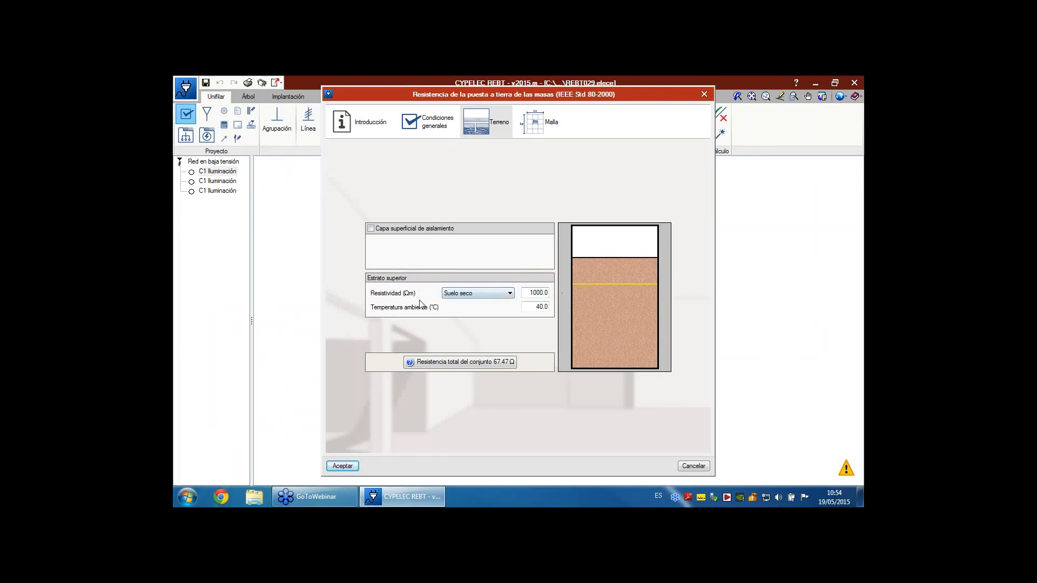
click(499, 295)
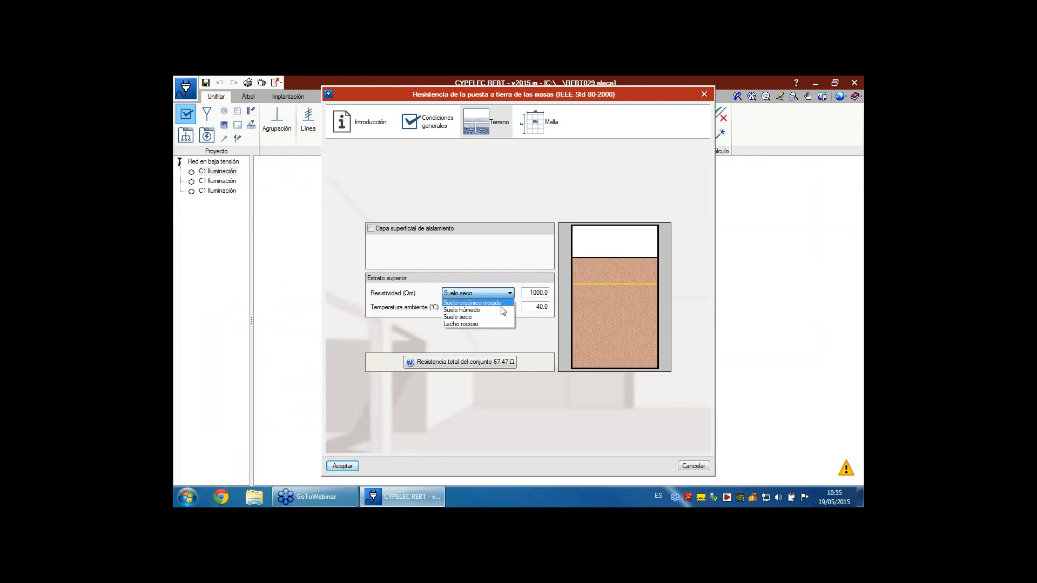
click(502, 310)
click(508, 292)
click(494, 314)
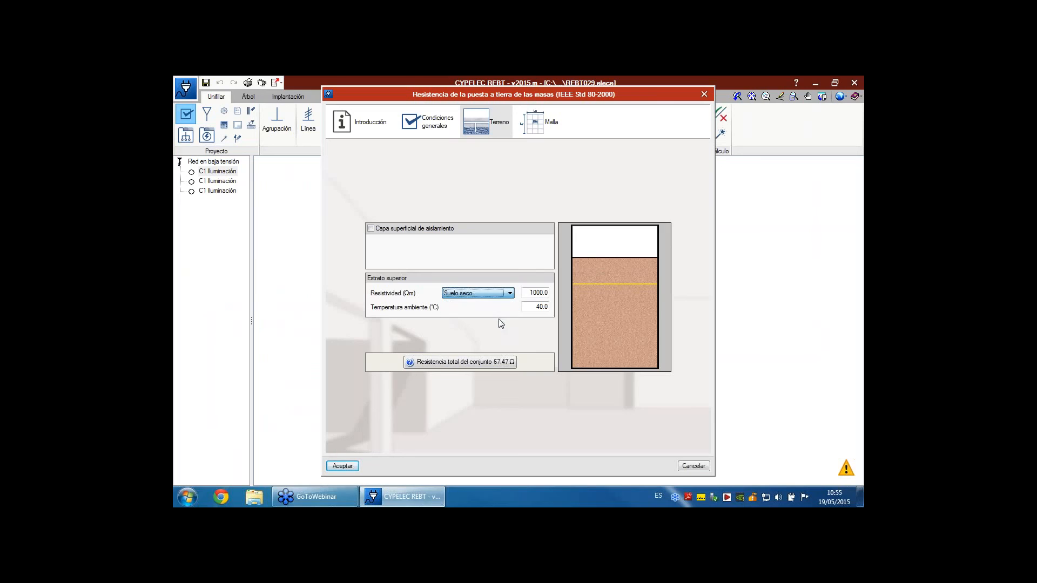
click(538, 293)
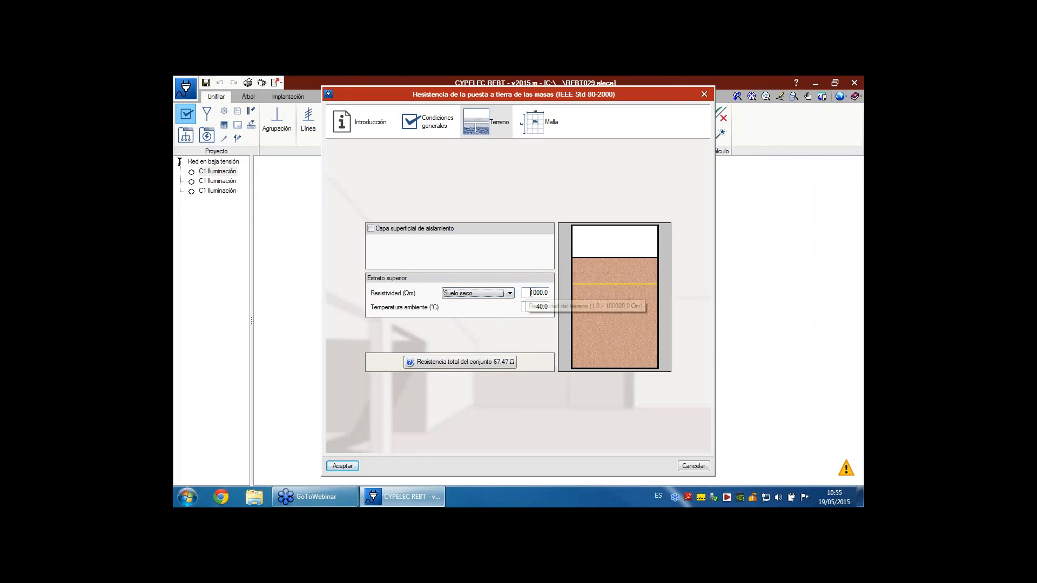
Enable the insulating surface layer, set the calculation method to Completo, dos estratos, and show the terrain data for both strata.
click(409, 230)
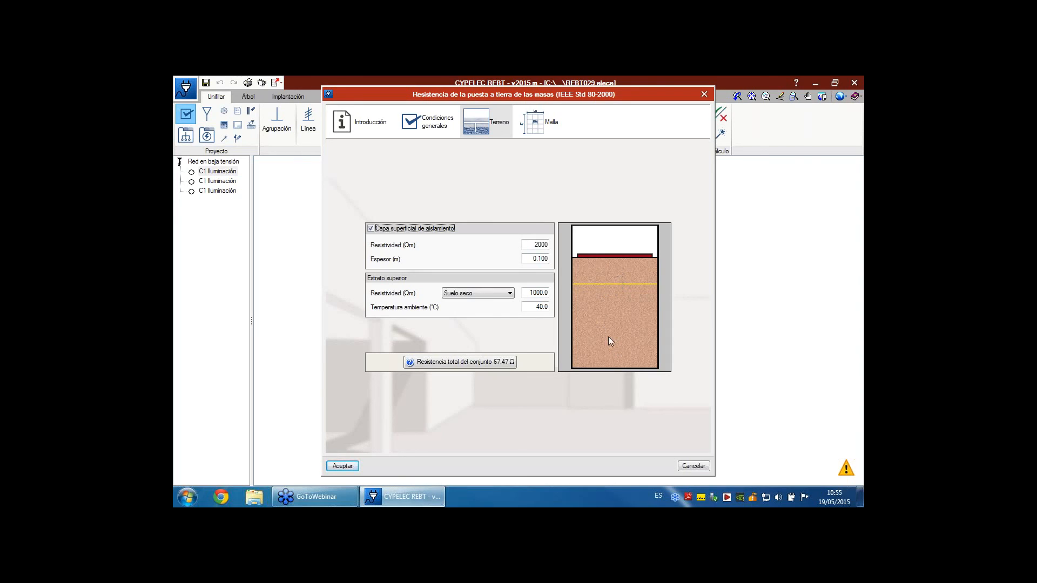
click(420, 124)
click(556, 256)
click(566, 278)
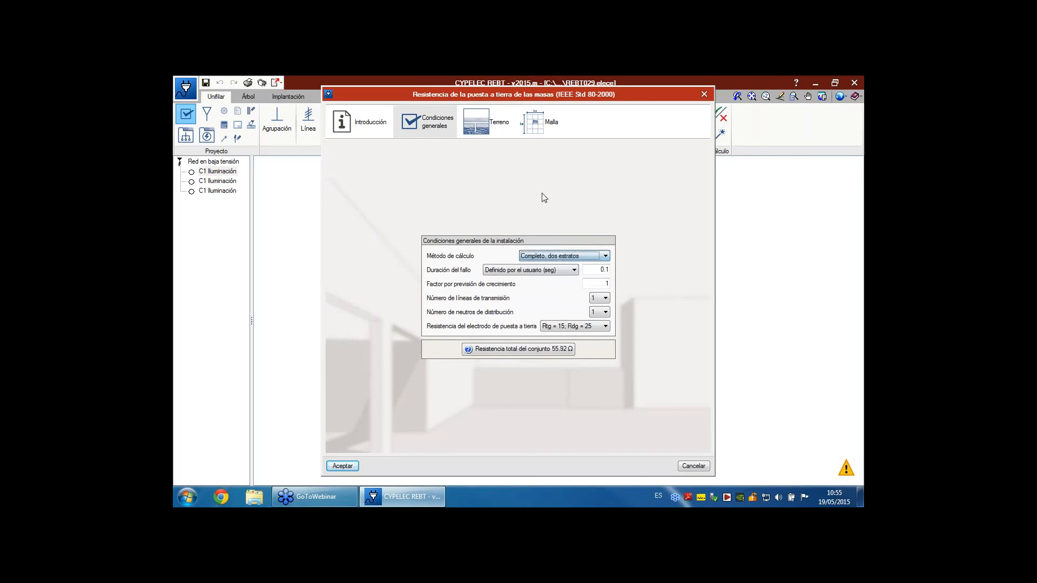
click(492, 127)
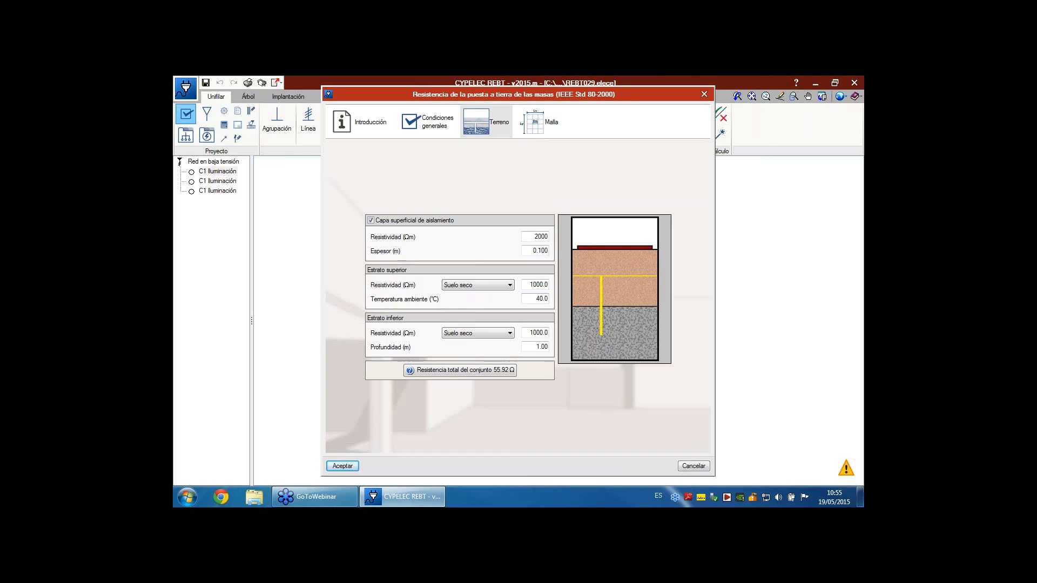
In the mesh data, try the option with rods at the corners or distributed along the perimeter, and clear it again.
click(529, 136)
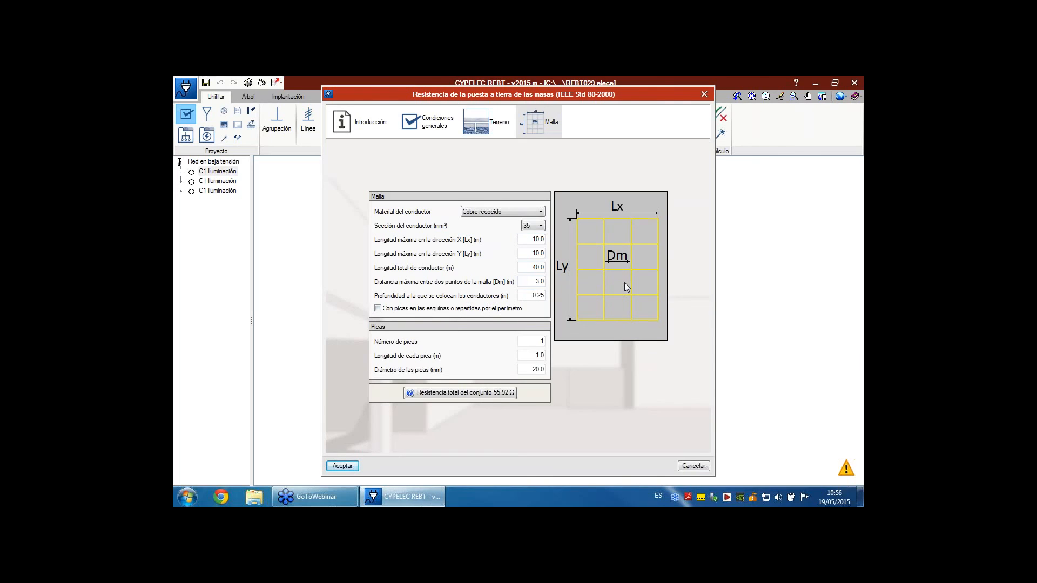
click(378, 310)
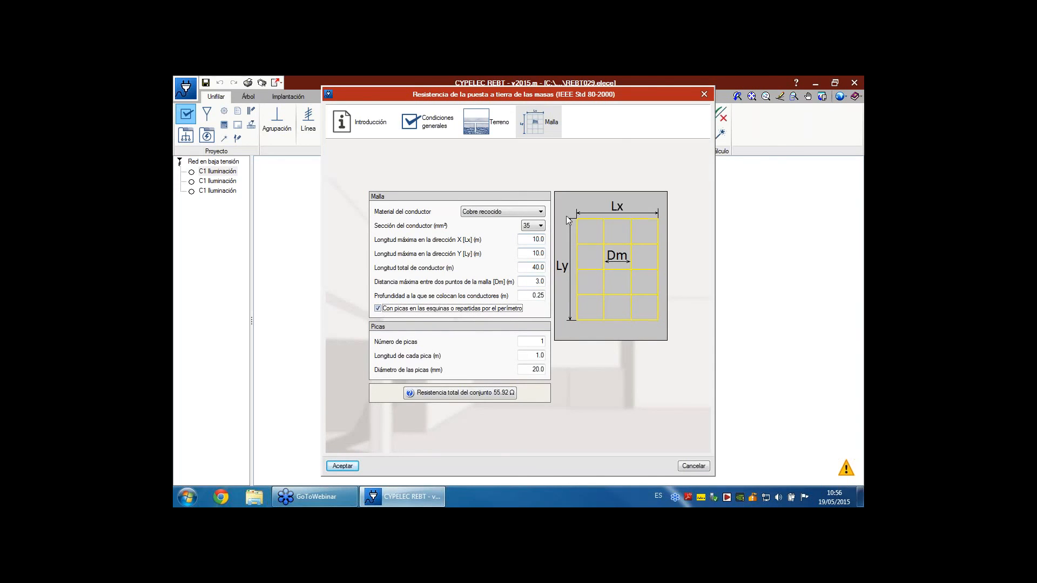
click(430, 310)
click(414, 310)
click(415, 310)
Read the total grounding resistance report for the two-strata method through to its closing checks, and close it.
click(513, 394)
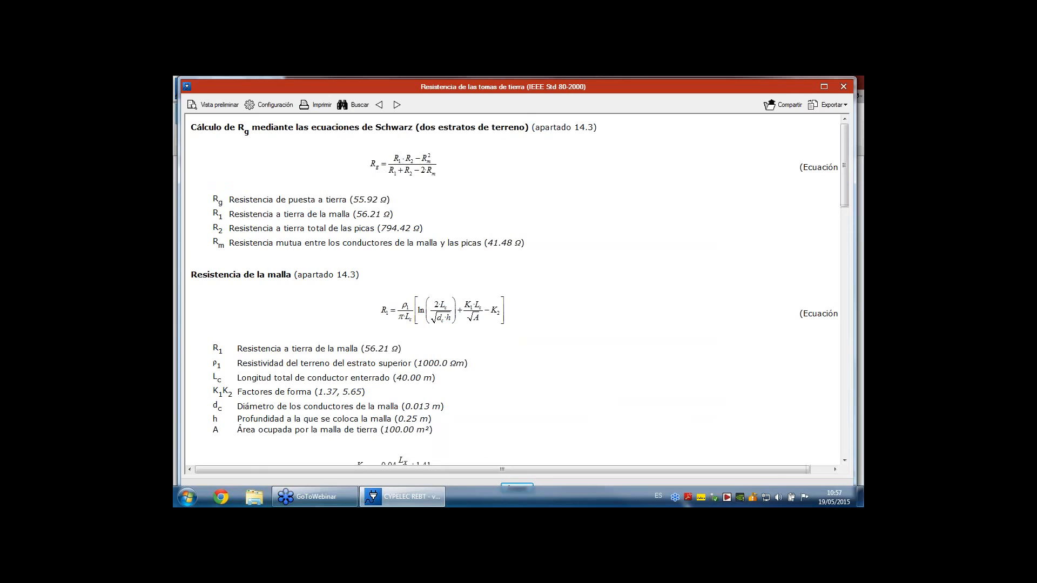
drag(305, 215, 484, 243)
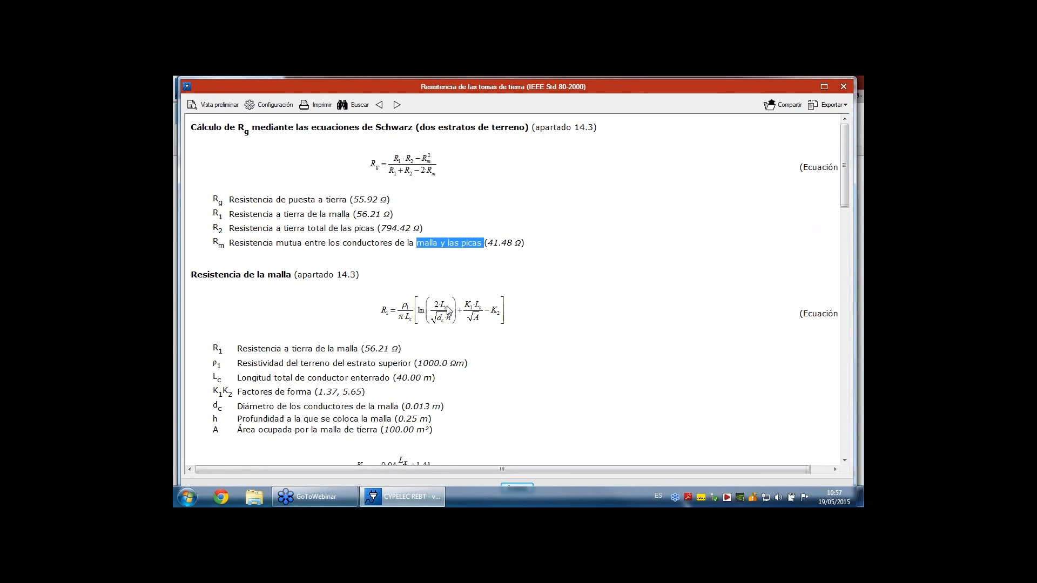
scroll(448, 313, down, 3)
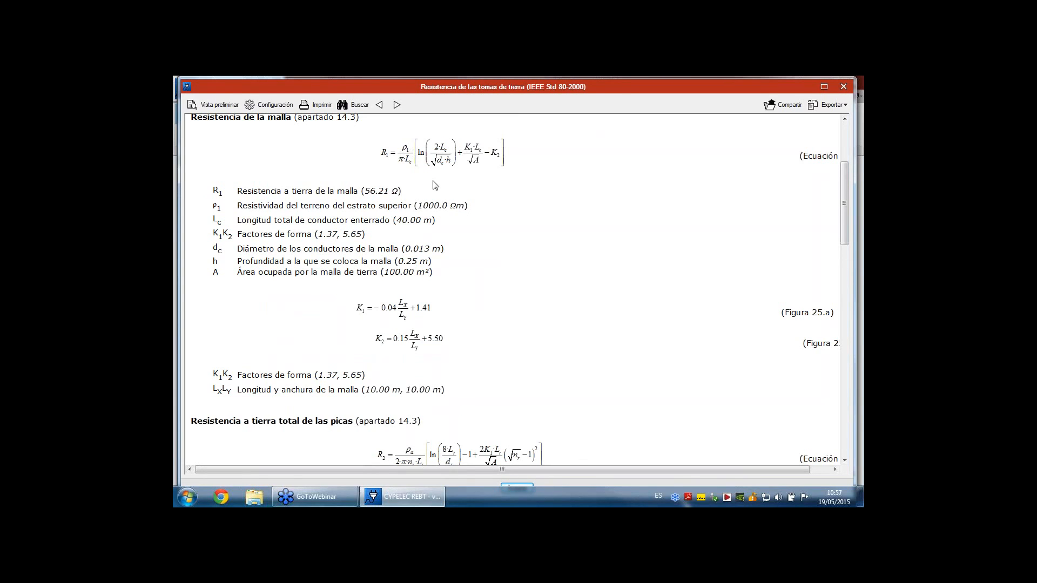
scroll(432, 182, down, 2)
scroll(520, 289, down, 15)
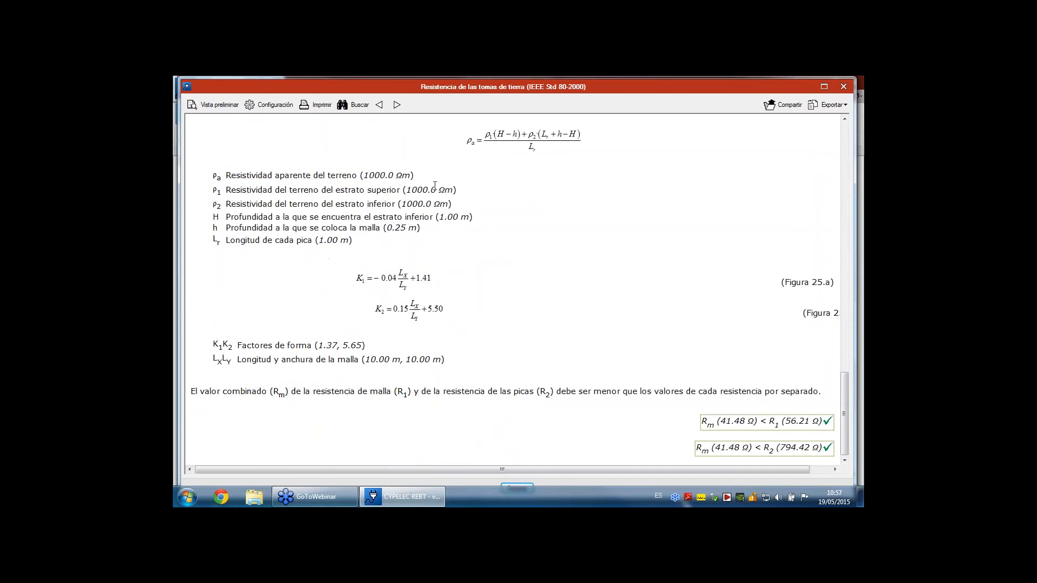
scroll(520, 289, up, 3)
scroll(443, 212, down, 6)
scroll(443, 213, up, 20)
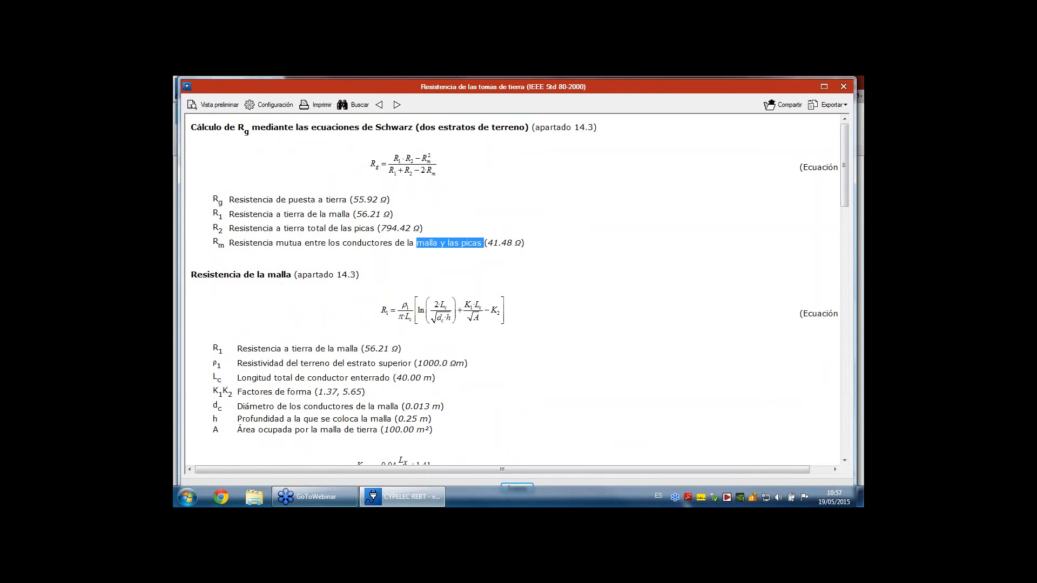
click(517, 484)
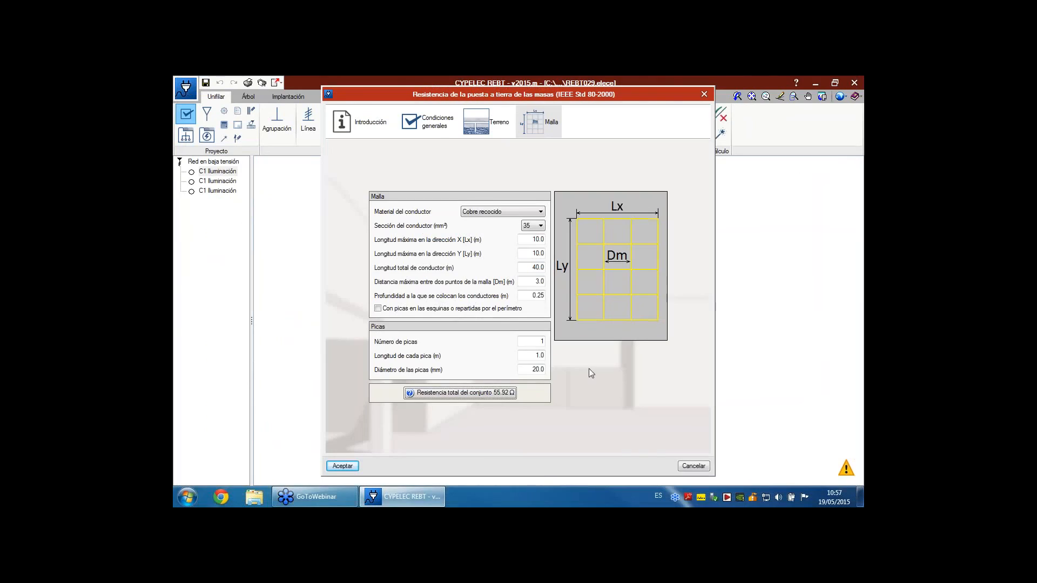
Accept the IEEE Std 80-2000 grounding data and set the resistance of the masses to Según UNESA.
click(355, 467)
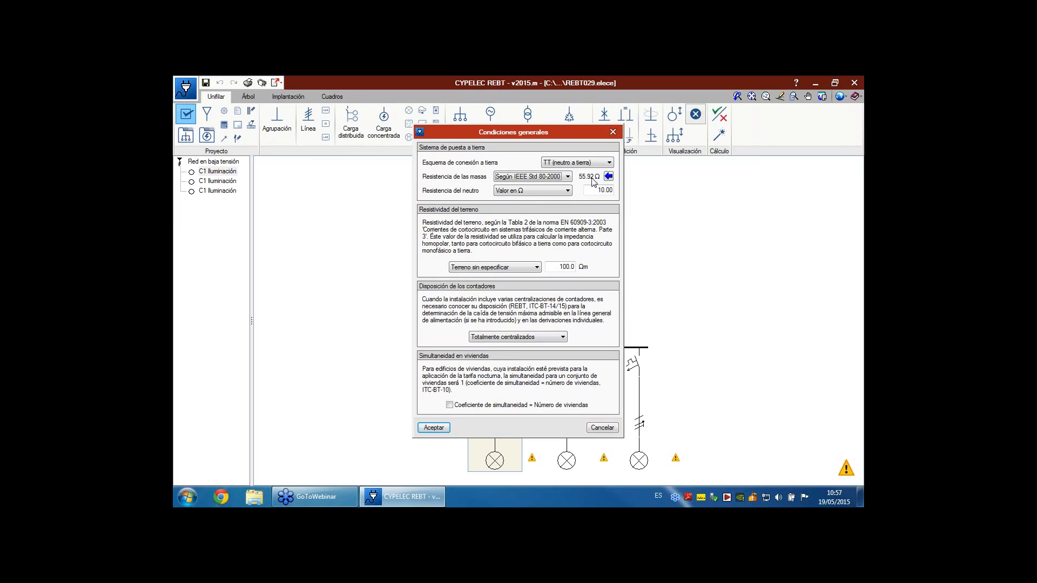
click(565, 178)
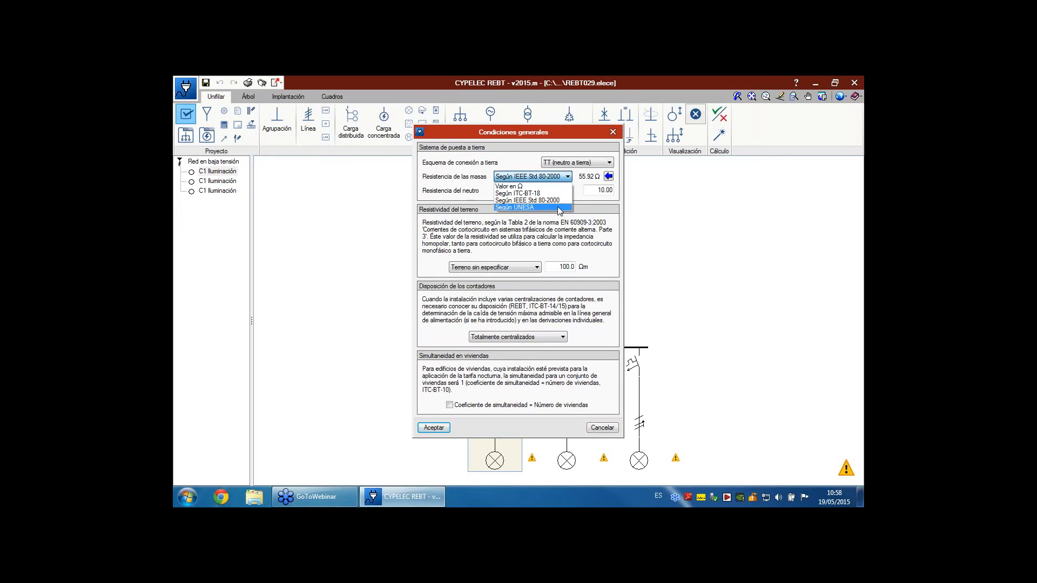
click(558, 208)
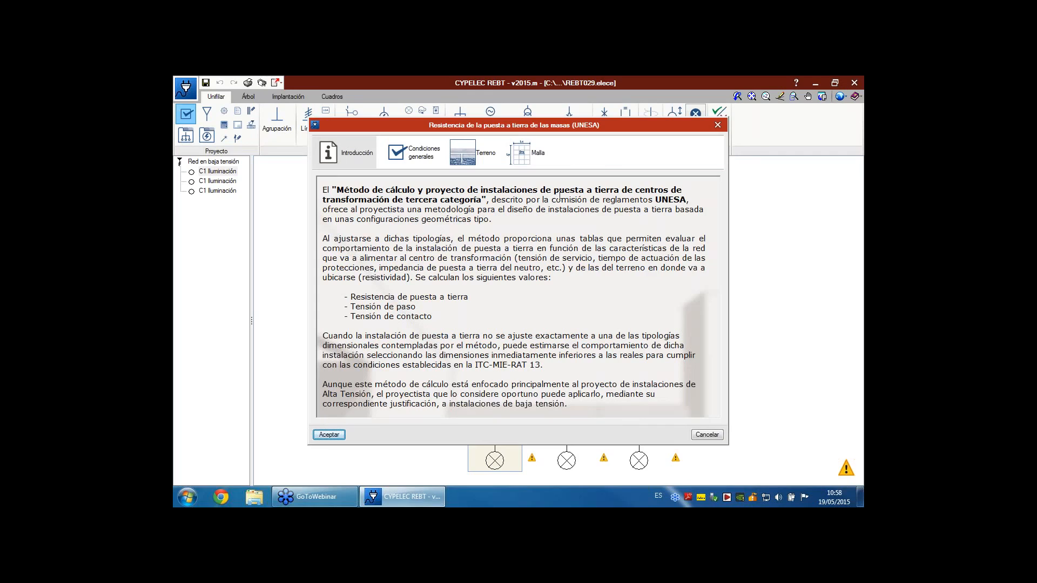
Review the UNESA method's introduction, general conditions, terrain and mesh data, and return to the fault duration settings.
drag(553, 191, 583, 190)
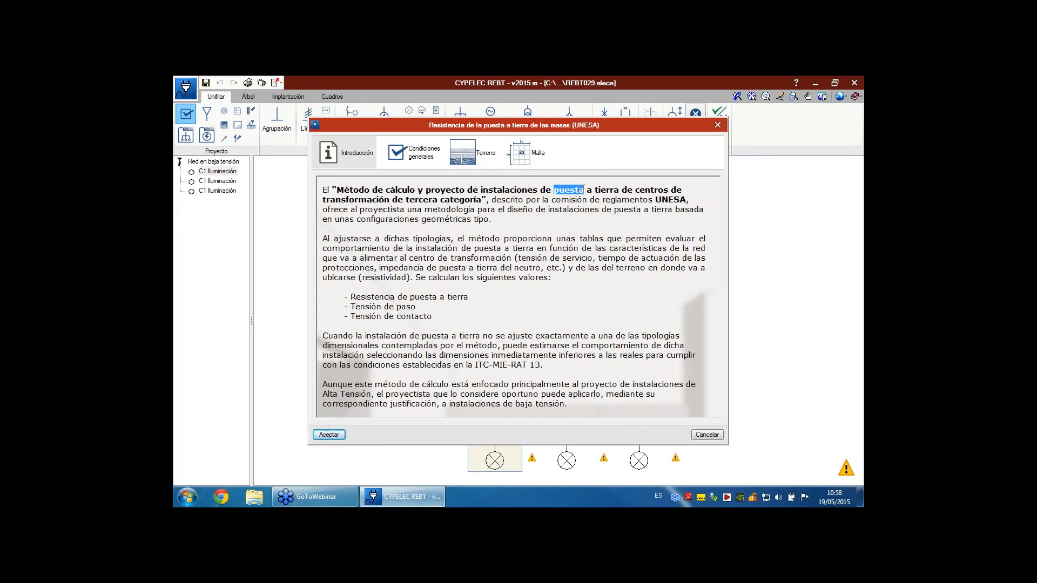
click(584, 217)
click(413, 153)
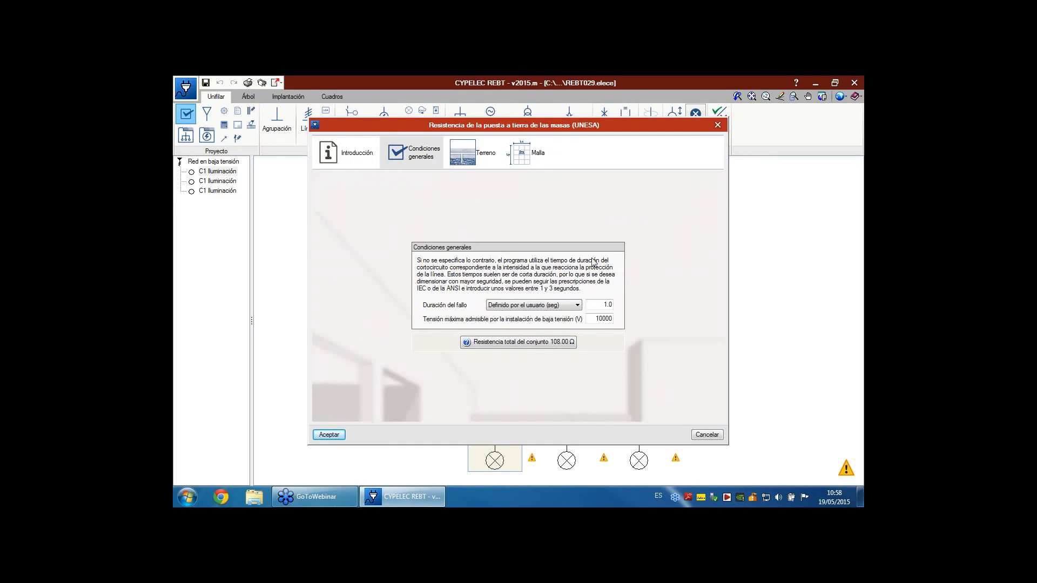
click(493, 163)
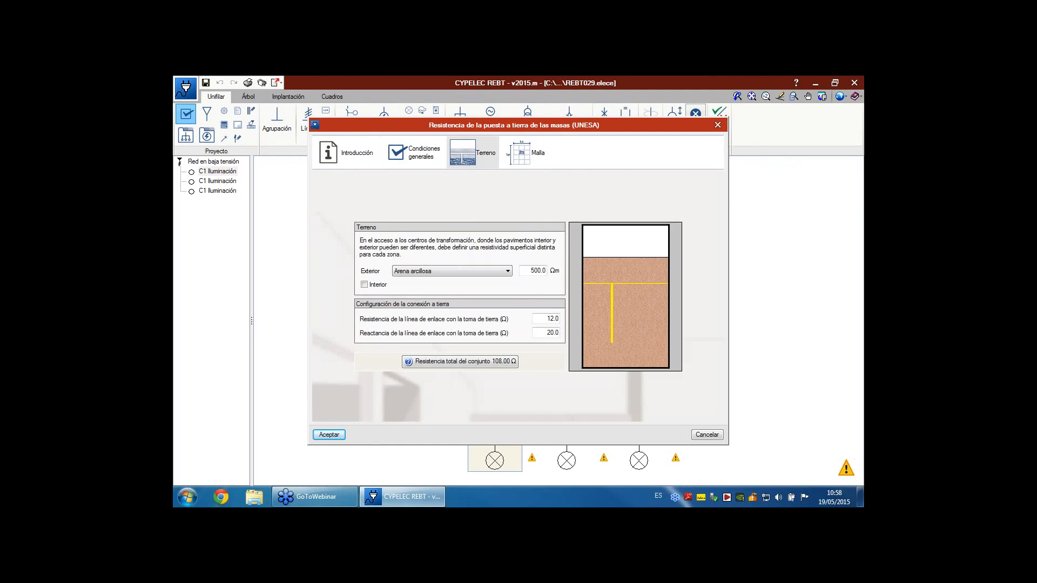
click(529, 162)
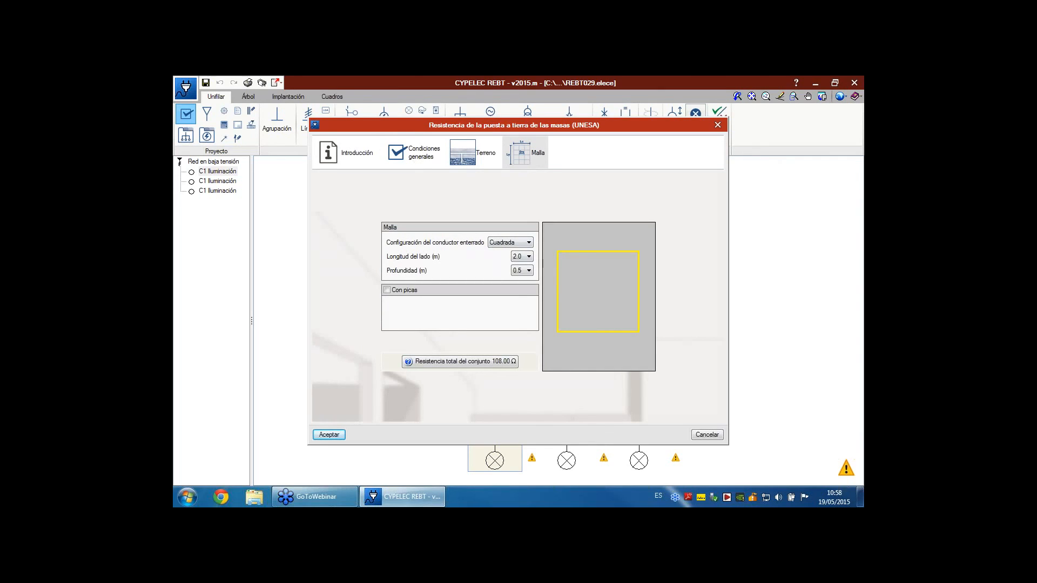
click(416, 162)
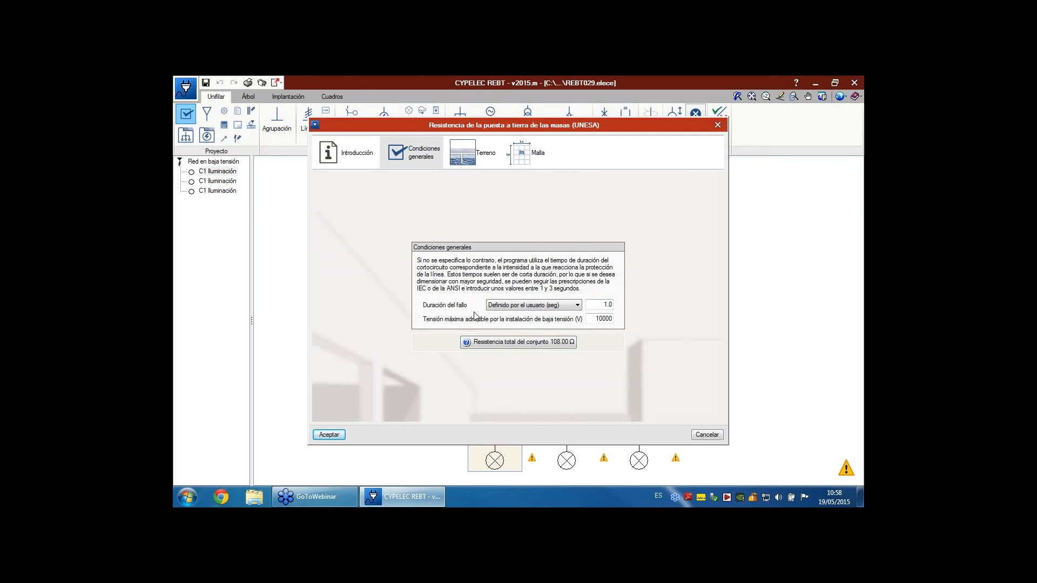
mouse_move(608, 305)
In the UNESA terrain data, check the exterior soil types, then try a separate interior soil and disable it again.
click(466, 158)
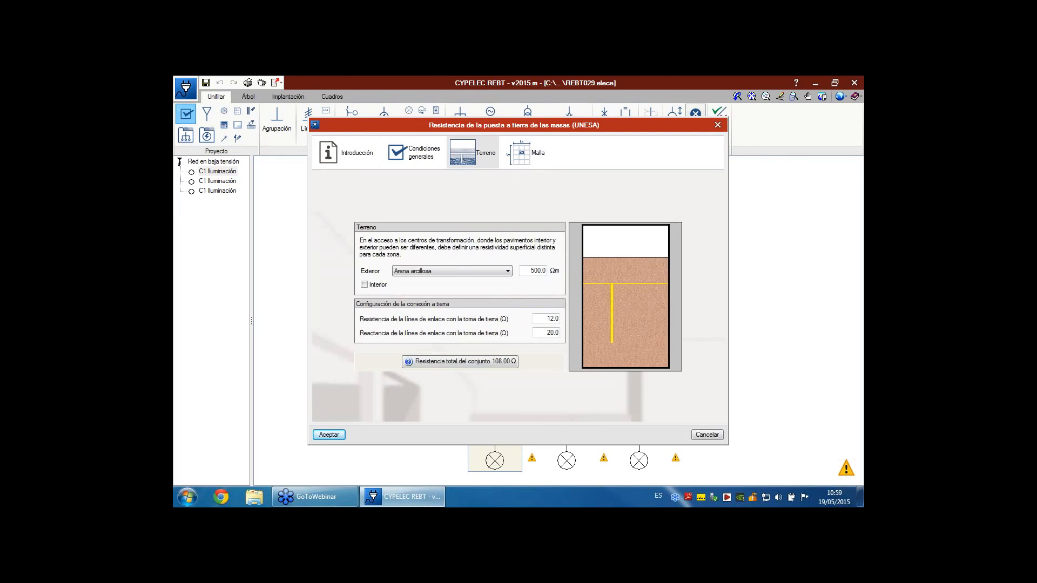
click(419, 270)
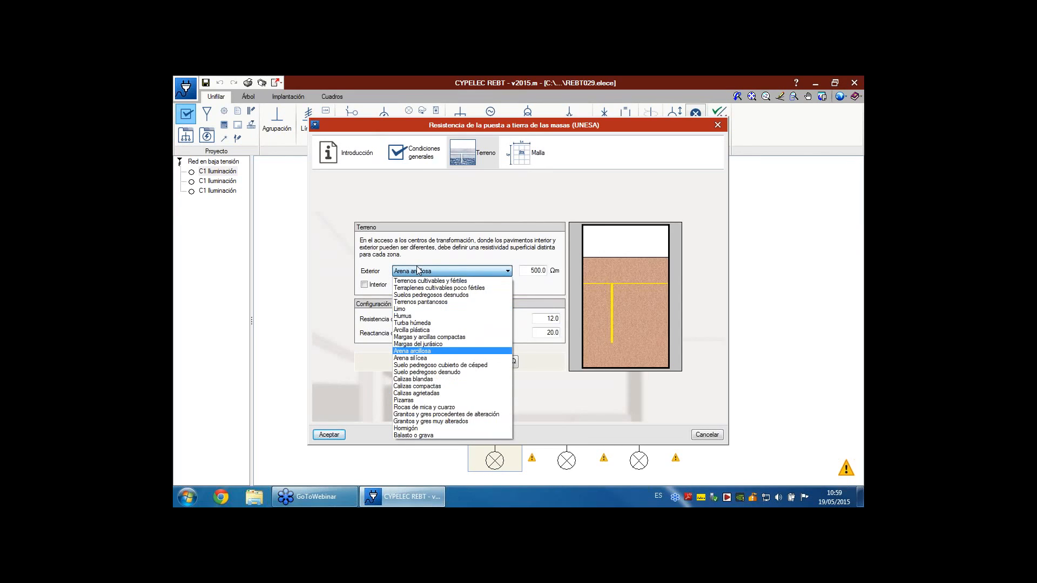
click(418, 271)
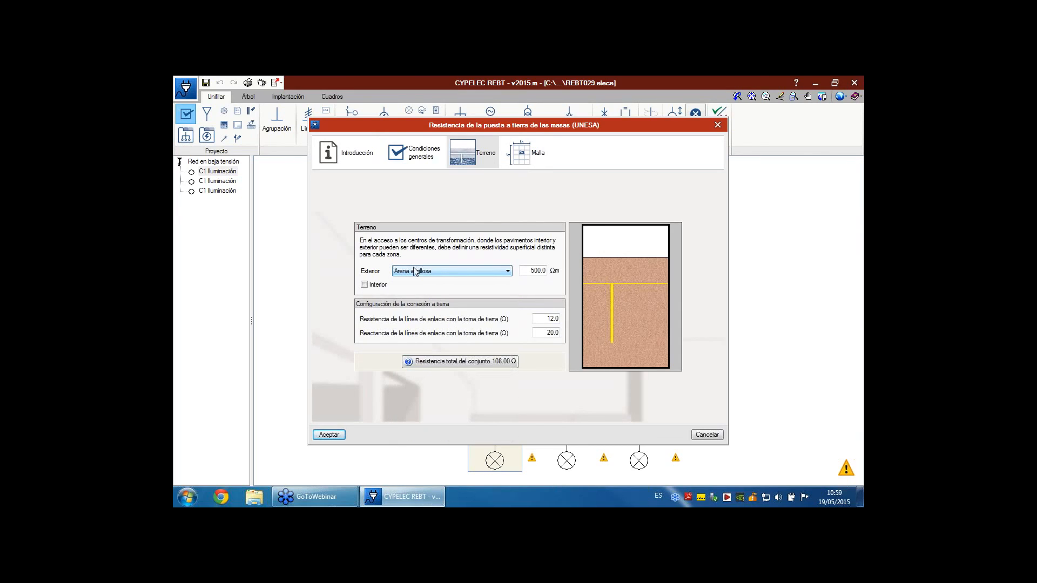
click(374, 288)
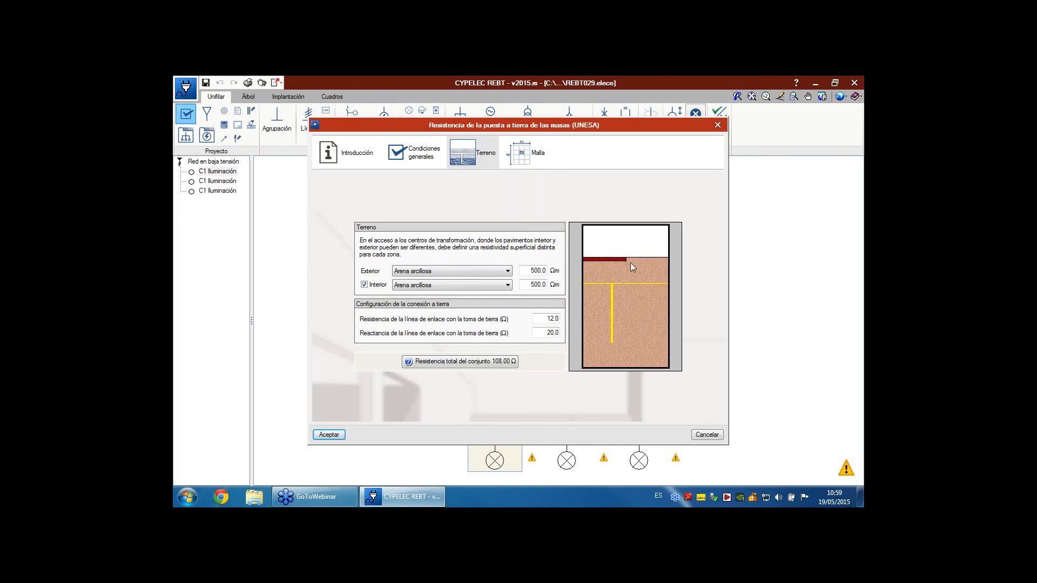
click(378, 284)
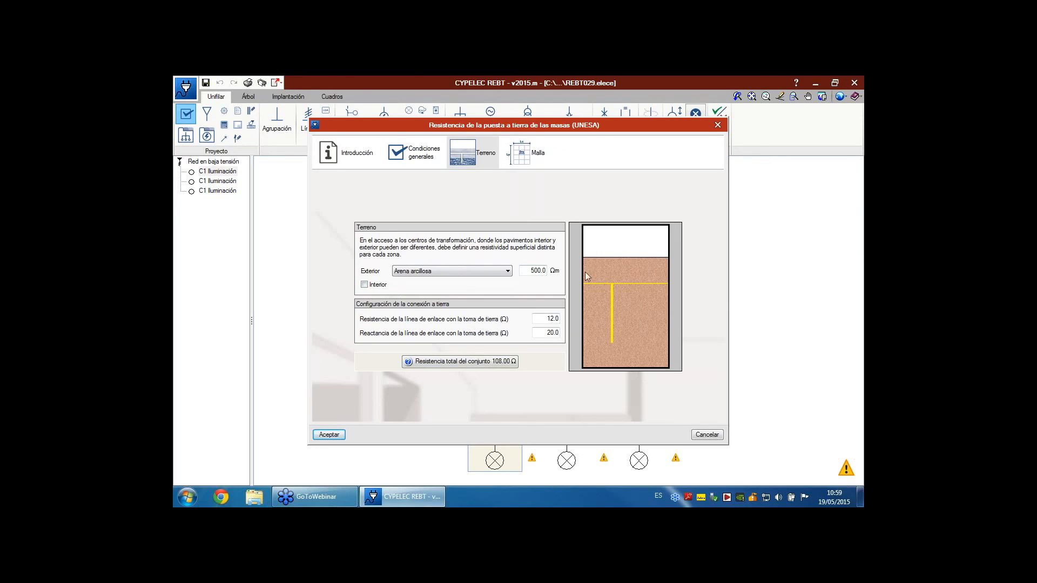
click(364, 284)
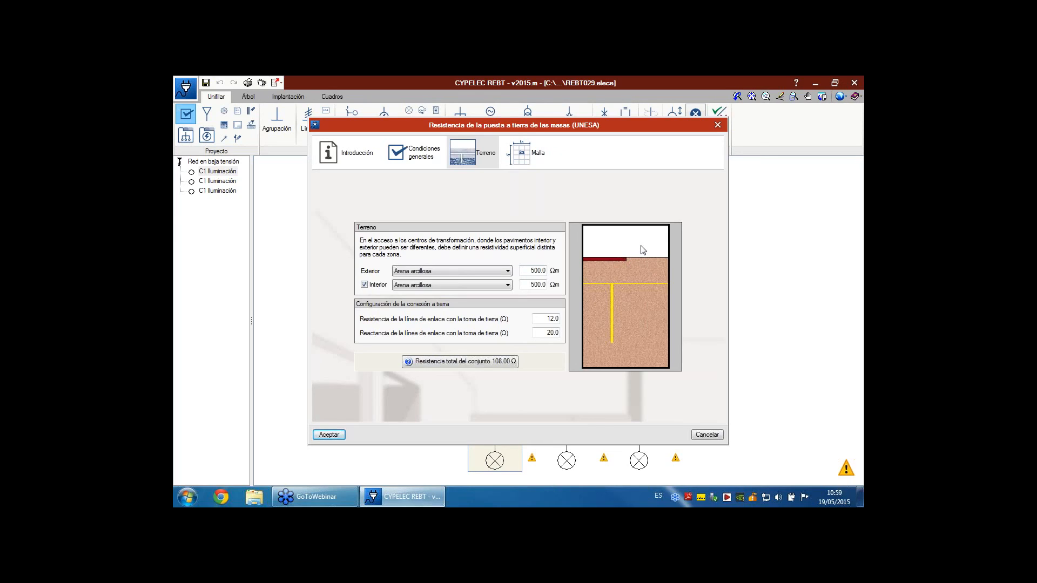
click(374, 286)
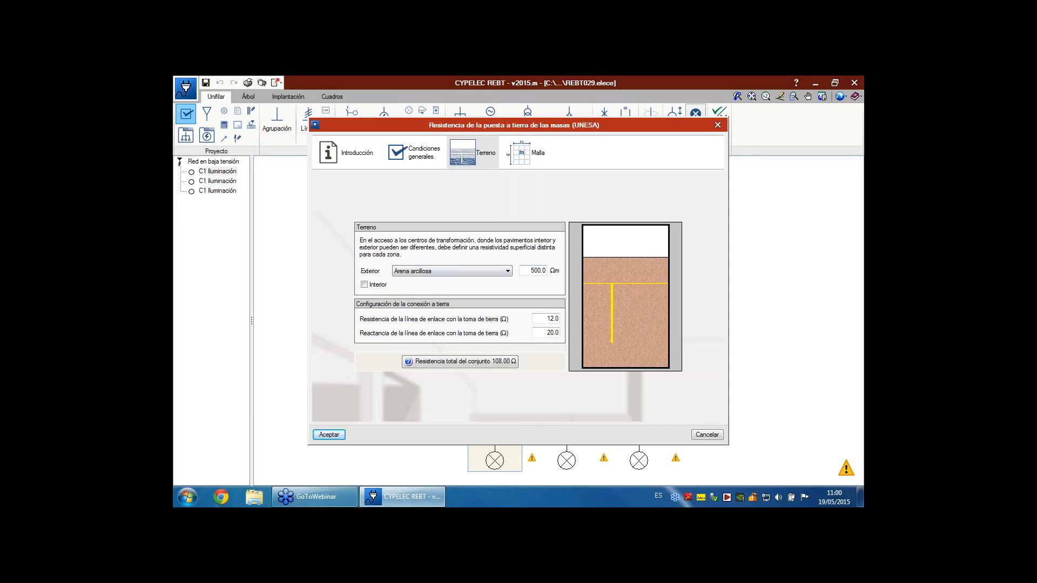
In the UNESA mesh data, try the Longitudinal buried conductor configuration and settle on Rectangular.
click(523, 165)
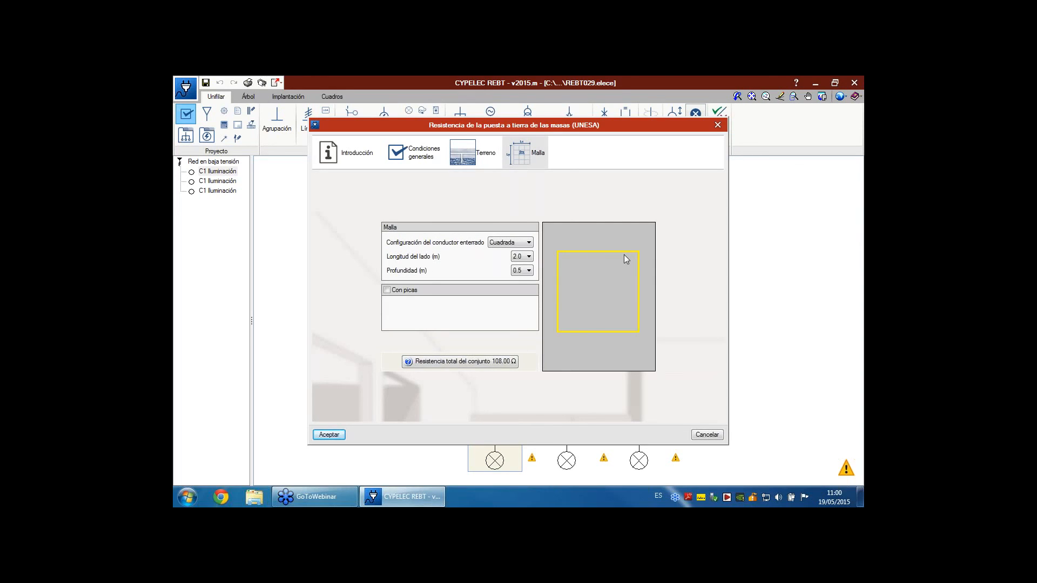
click(528, 242)
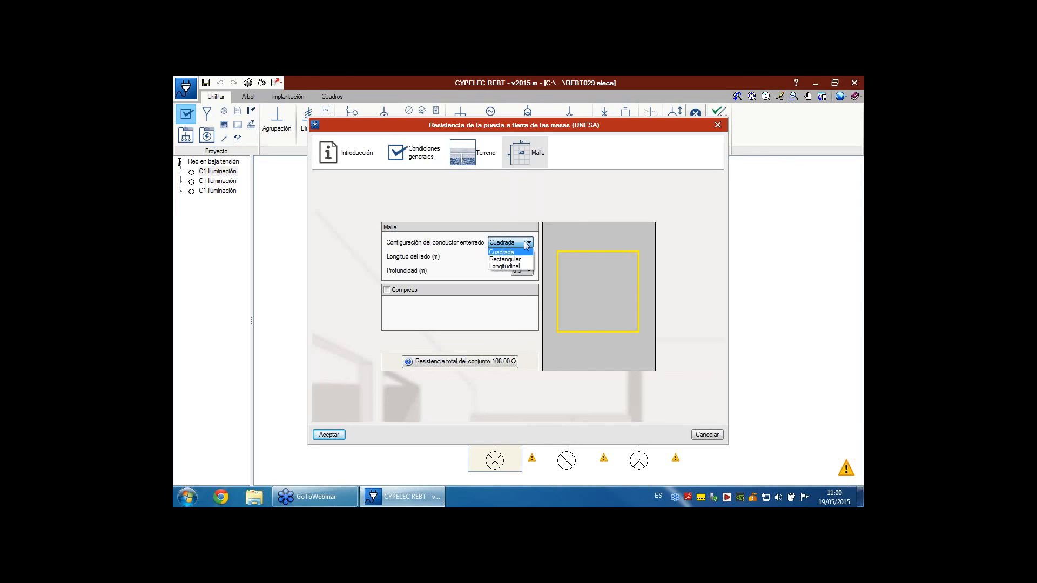
click(528, 260)
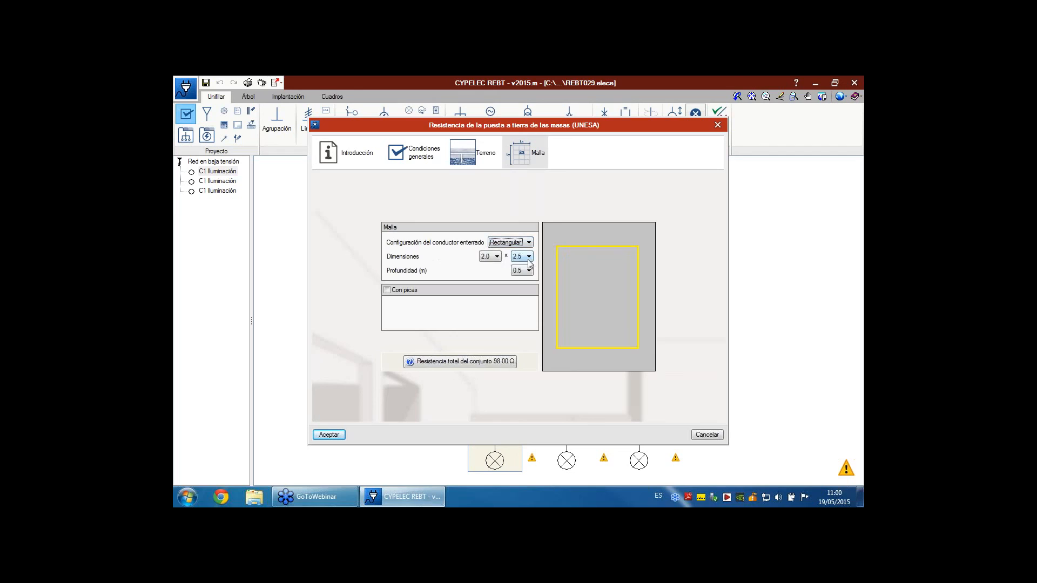
click(527, 243)
click(521, 266)
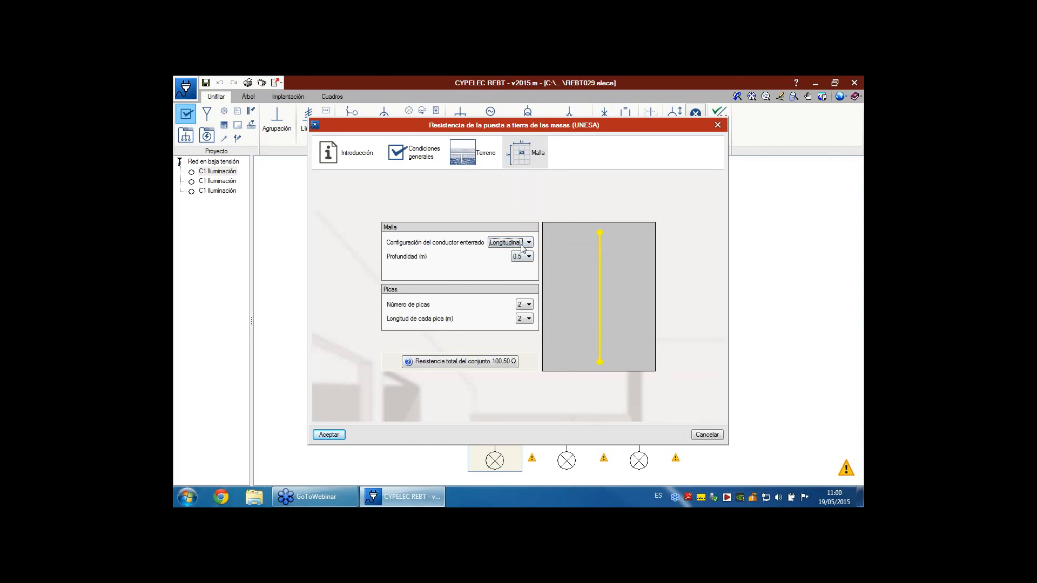
click(528, 242)
click(523, 259)
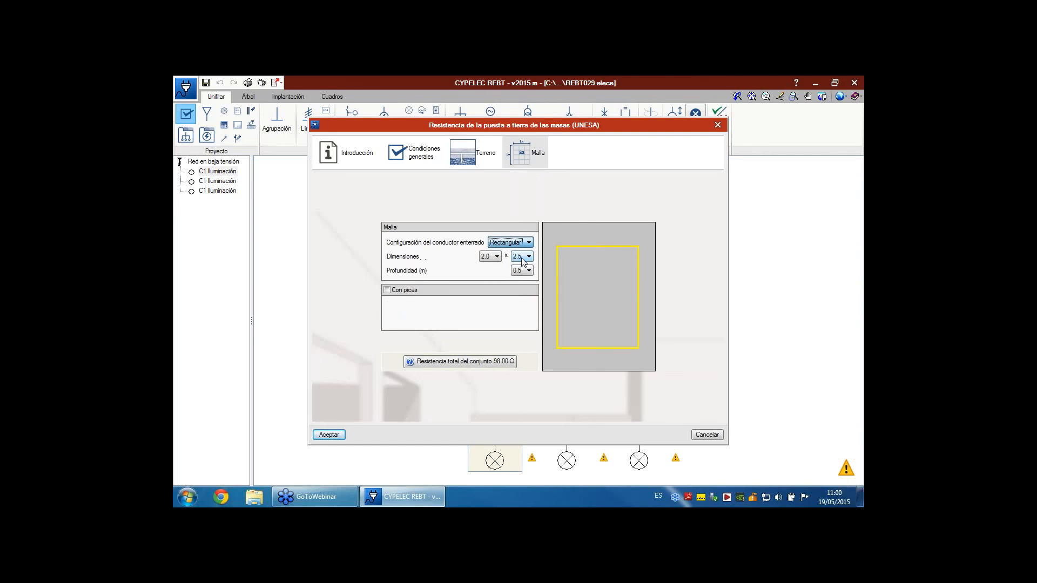
Check the dimensions and depths available for the rectangular mesh, keeping 2.0 x 2.5 and a depth of 0.5 m.
click(493, 258)
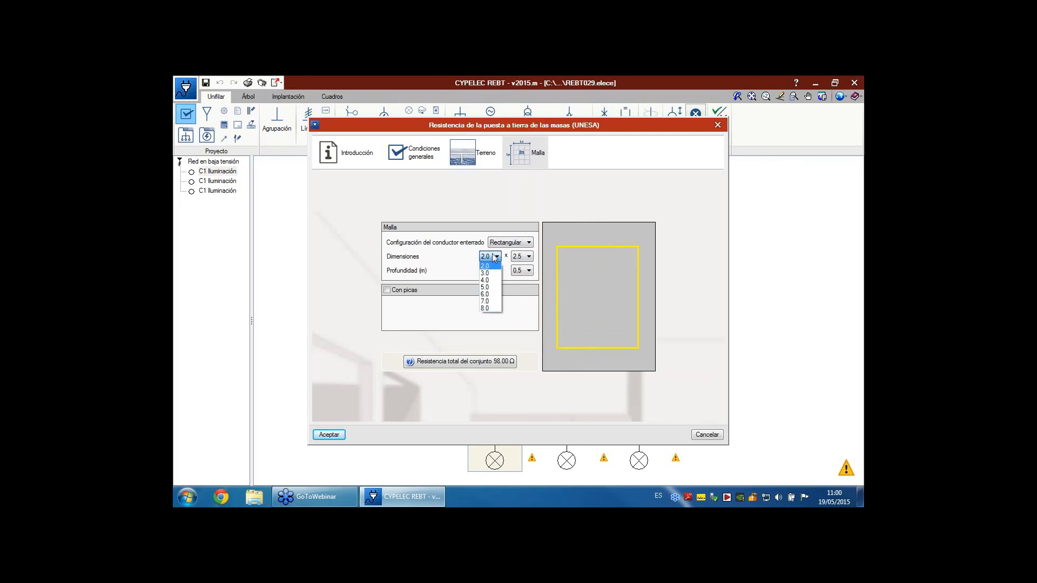
click(463, 261)
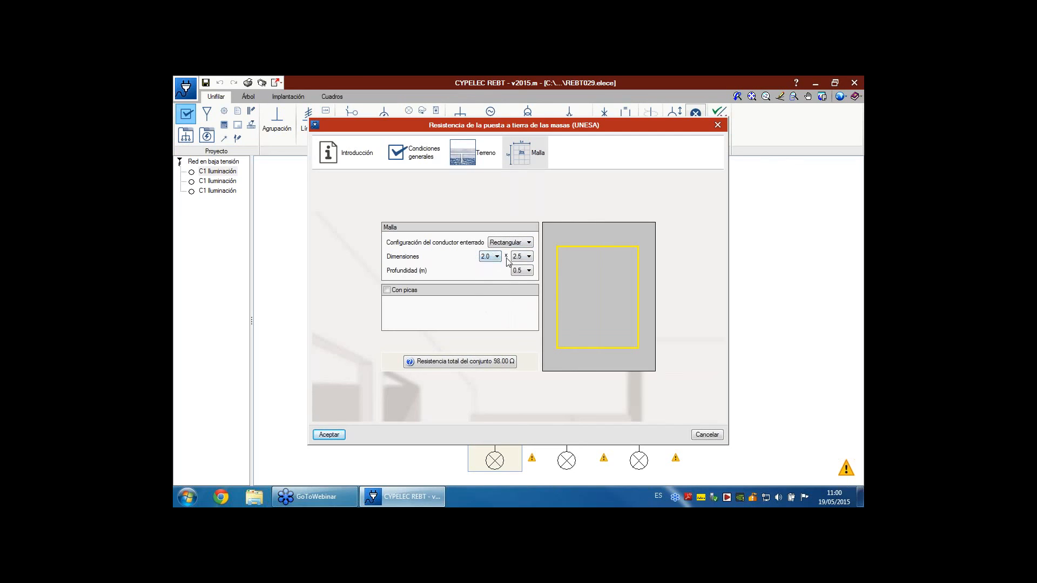
click(521, 258)
click(520, 258)
click(526, 271)
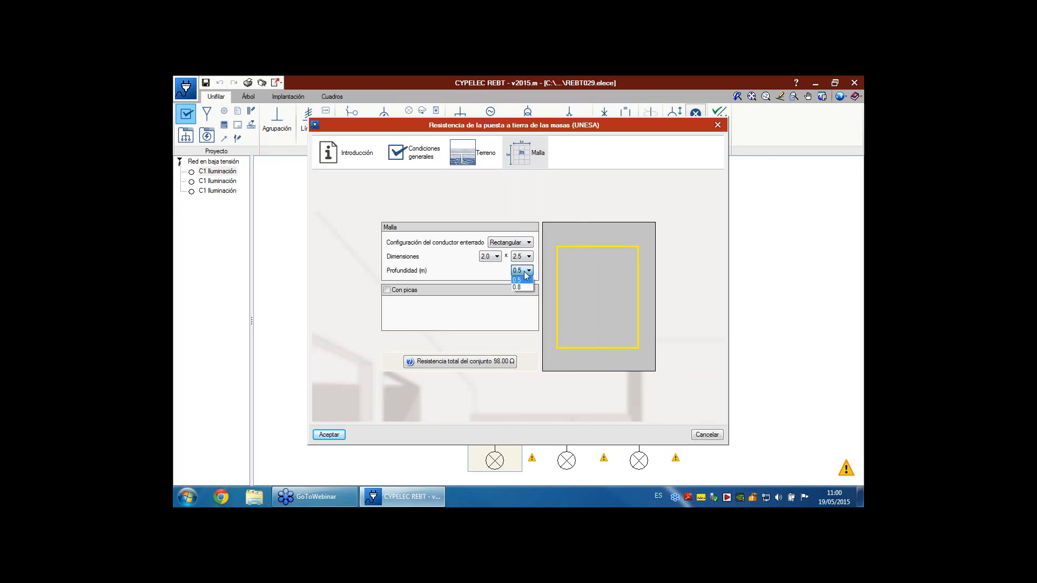
click(521, 280)
Add rods to the rectangular mesh, setting 8 rods with a length of 2 m each.
click(405, 291)
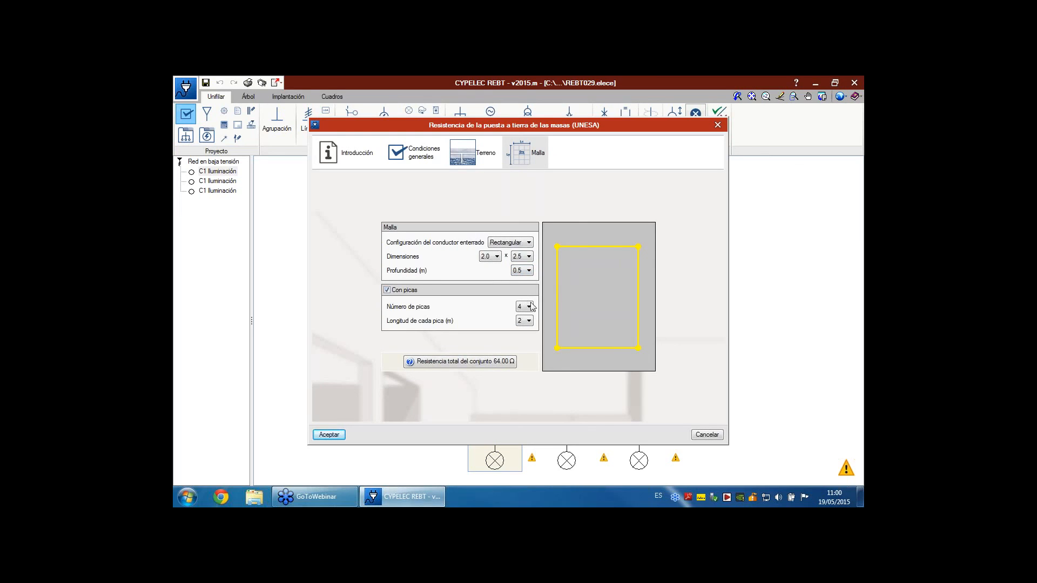
click(528, 307)
click(527, 323)
click(528, 309)
click(529, 306)
click(529, 320)
click(530, 320)
Open the UNESA grounding resistance report, reposition its window, and highlight the Kr resistance factor in the configuration table.
click(504, 362)
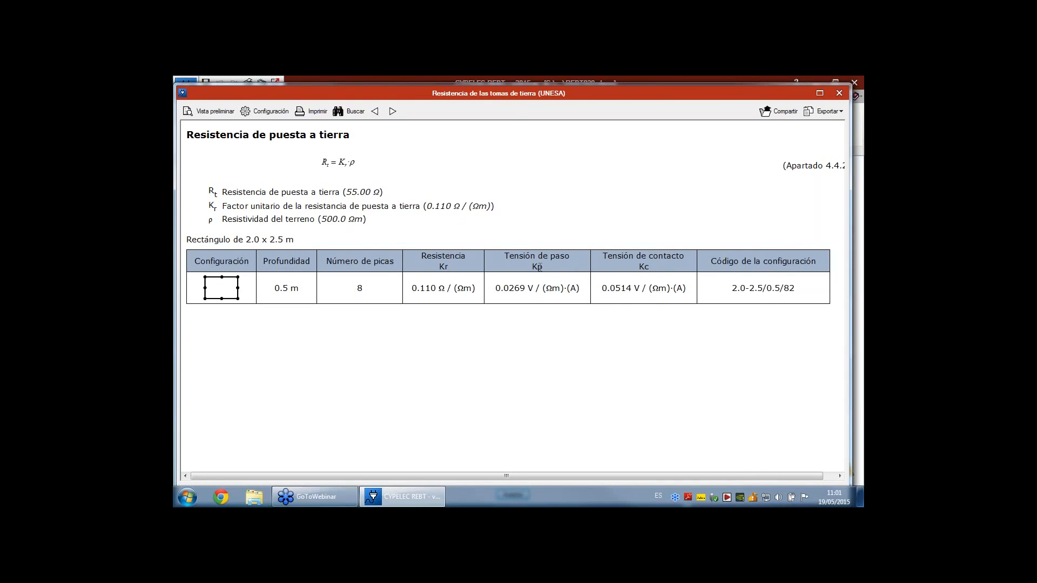
drag(576, 99, 576, 87)
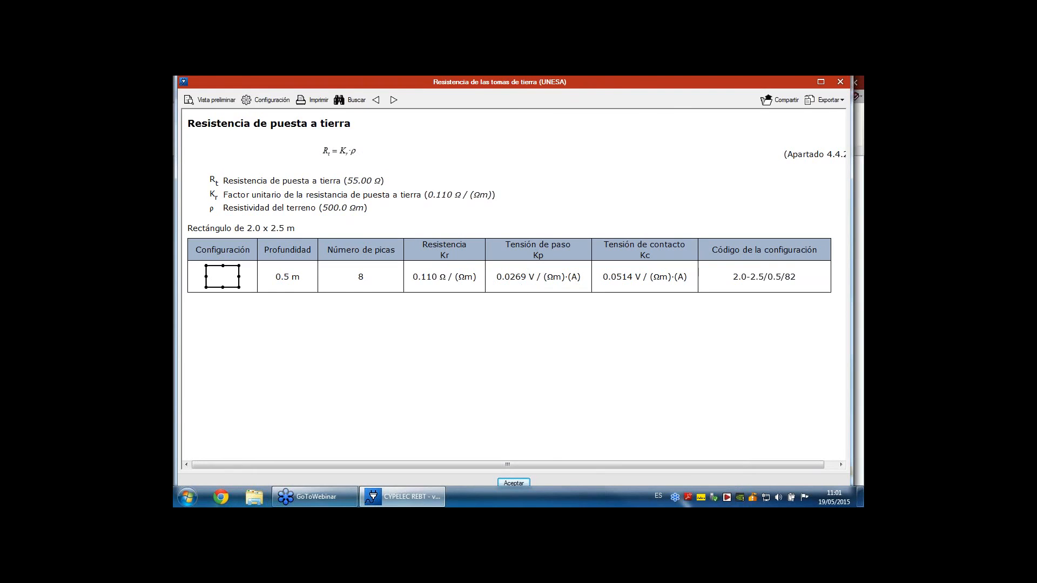
drag(477, 277, 413, 281)
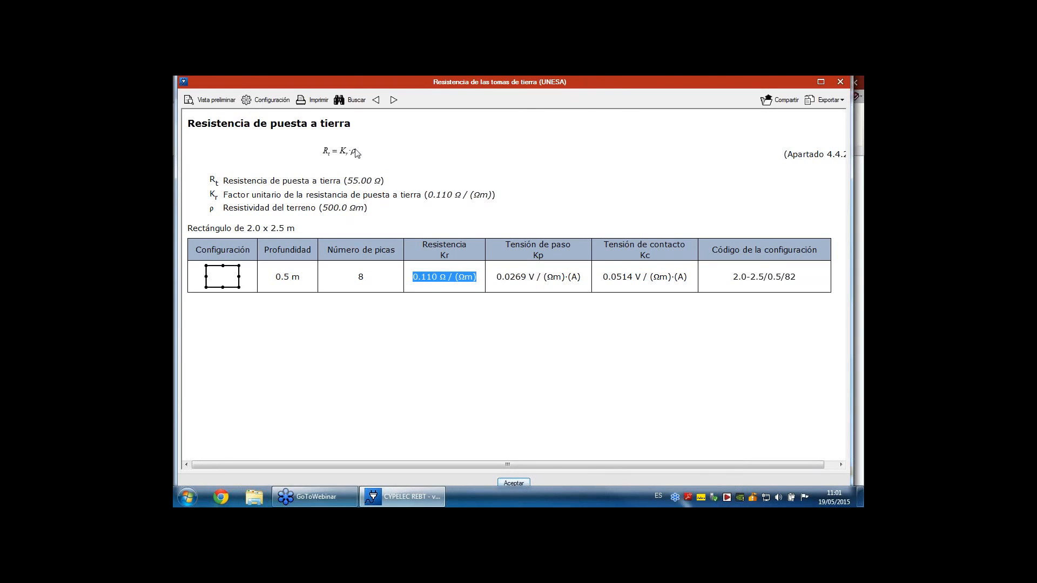
Close the resistance report and accept both the UNESA mesh data and the general conditions.
click(512, 483)
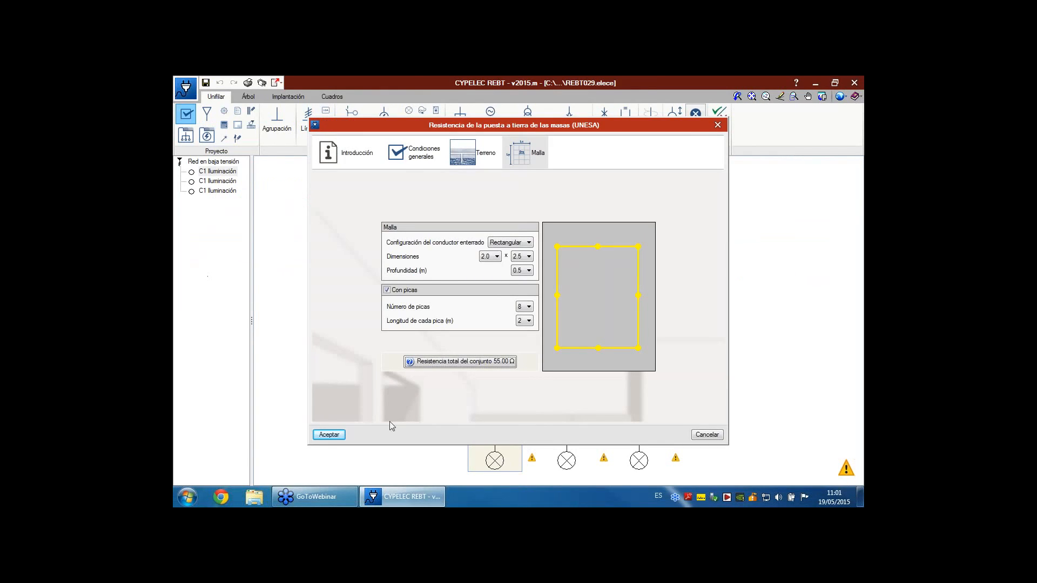
click(329, 435)
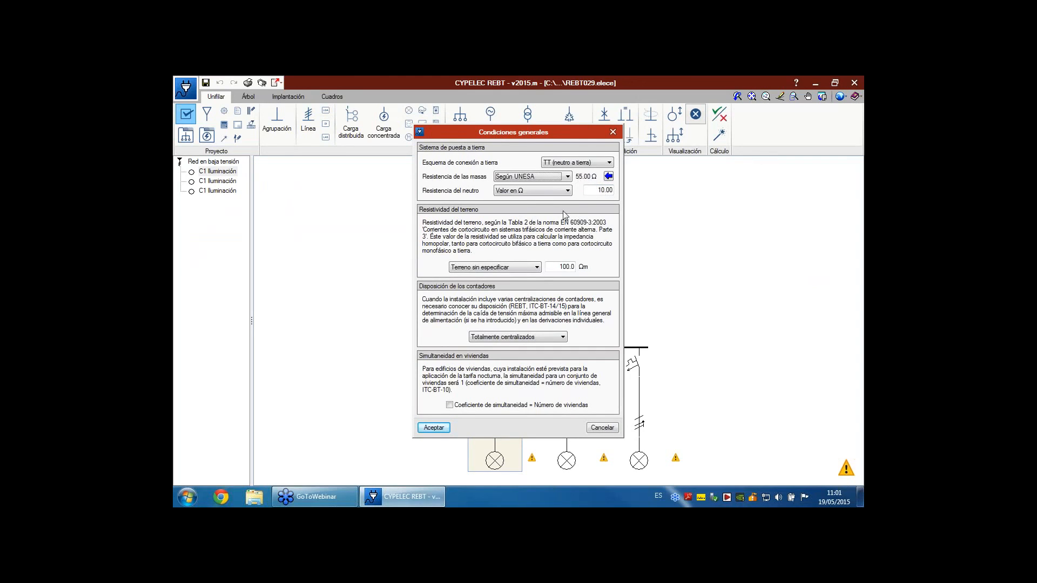
click(438, 427)
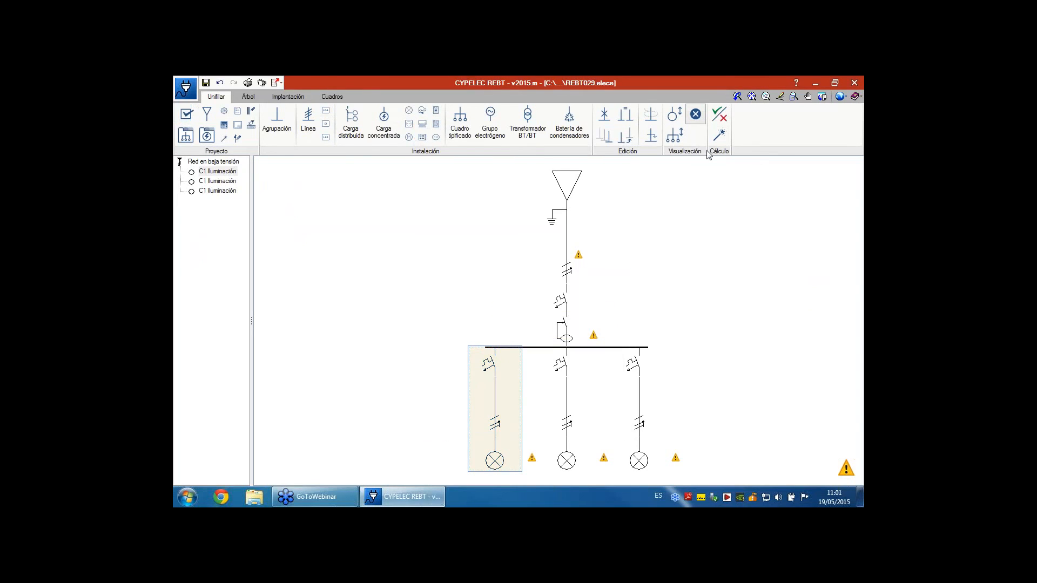
Calculate the installation and open the UNESA grounding installation check among the supply line's verifications.
click(720, 118)
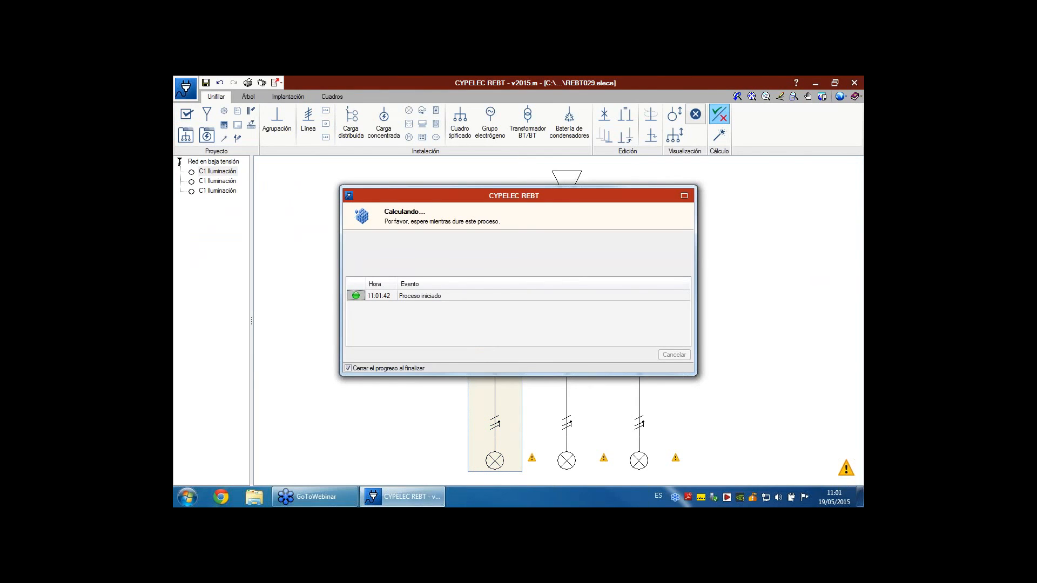
click(577, 288)
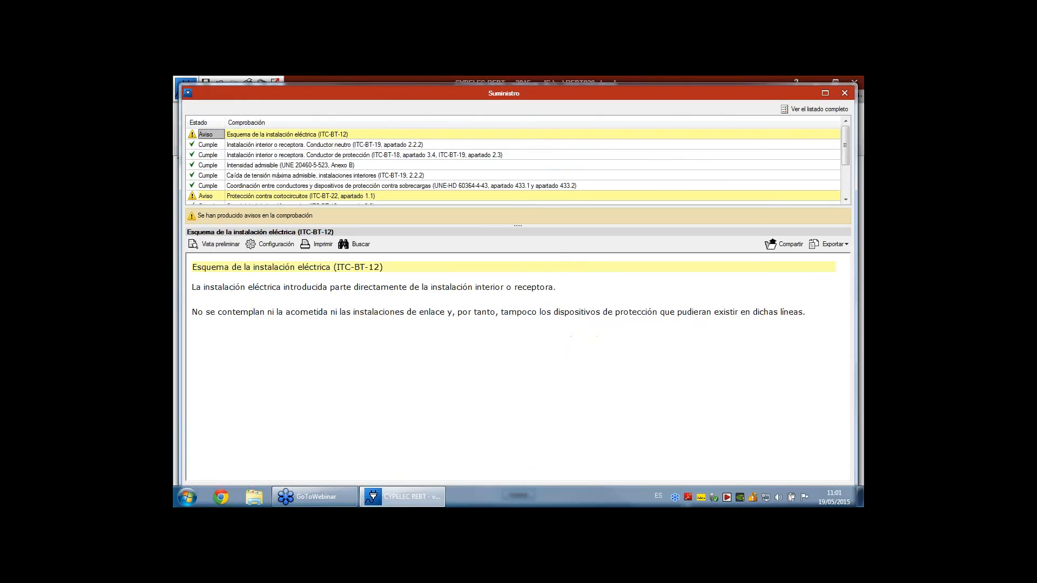
click(490, 194)
scroll(489, 194, down, 2)
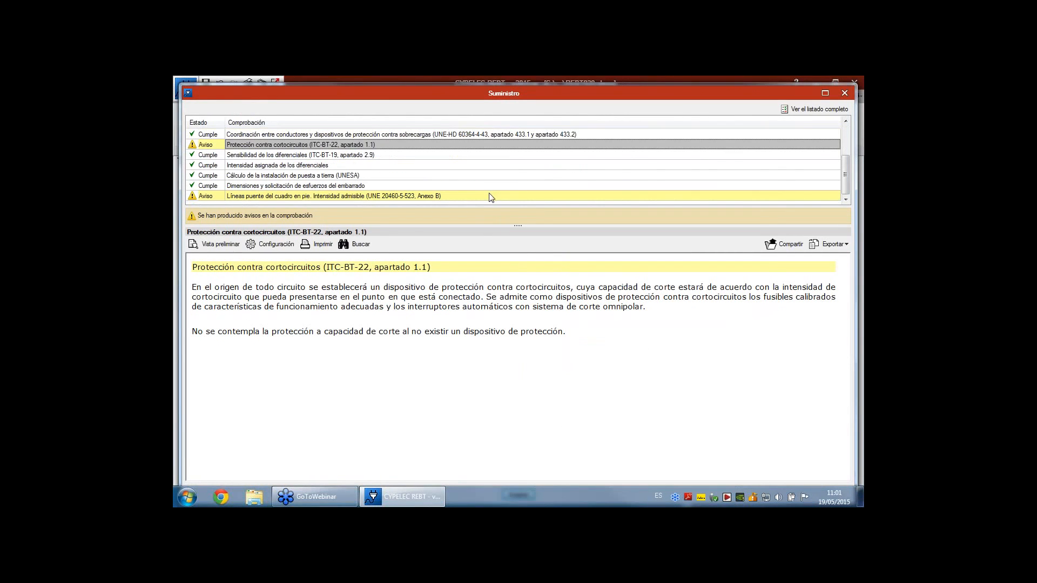
click(459, 197)
click(442, 176)
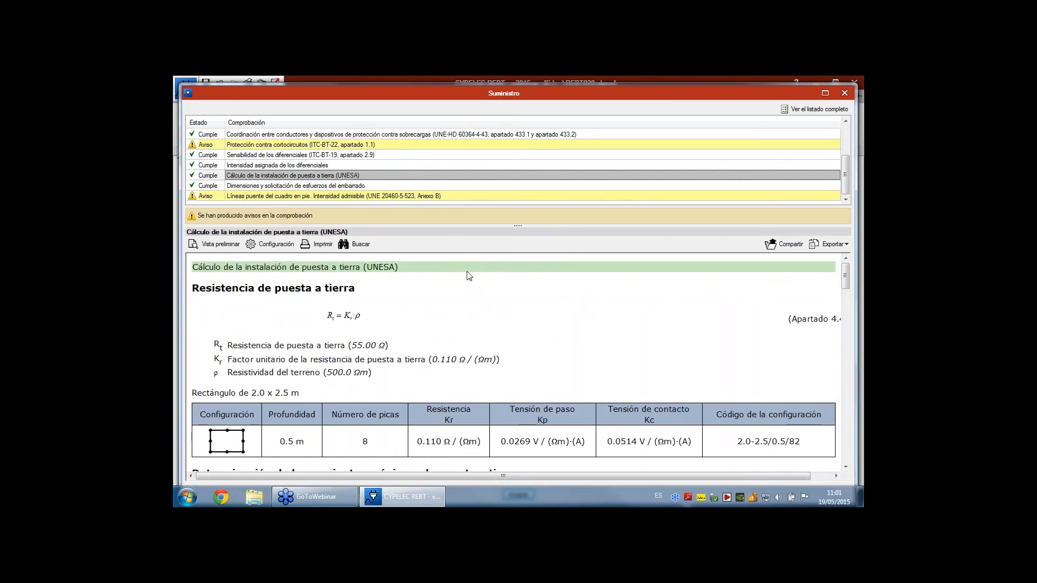
Examine the UNESA grounding report from earth resistance through fault current, step and contact voltages to minimum separation distance, and close the checks.
scroll(507, 286, down, 2)
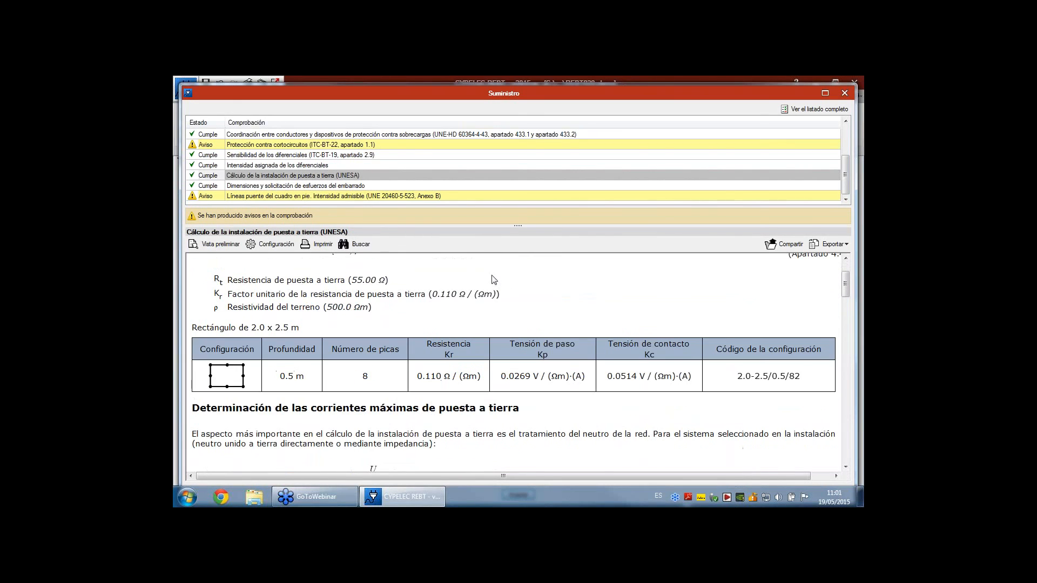
scroll(493, 280, up, 2)
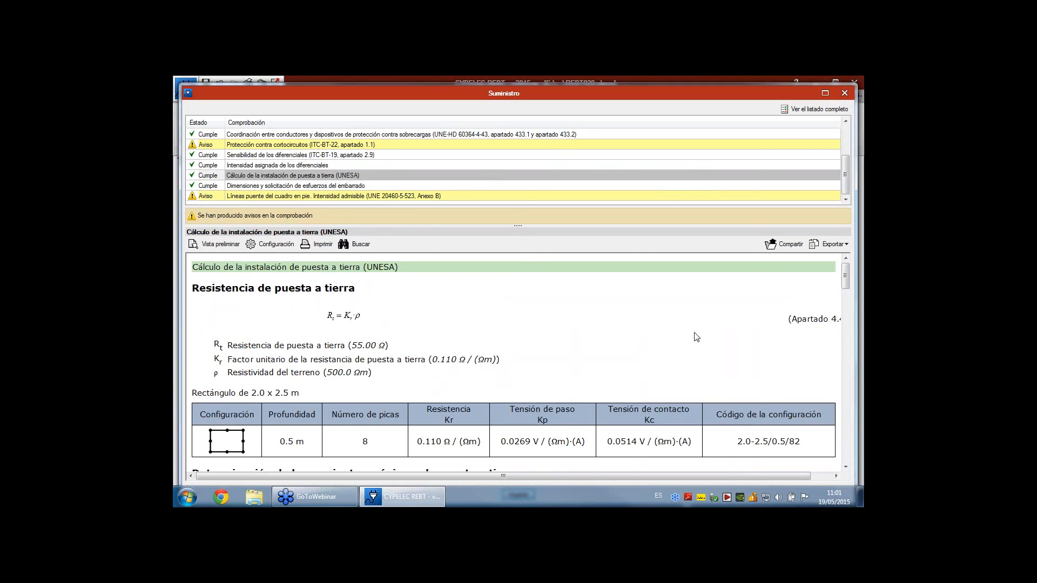
scroll(638, 324, down, 3)
scroll(577, 323, down, 3)
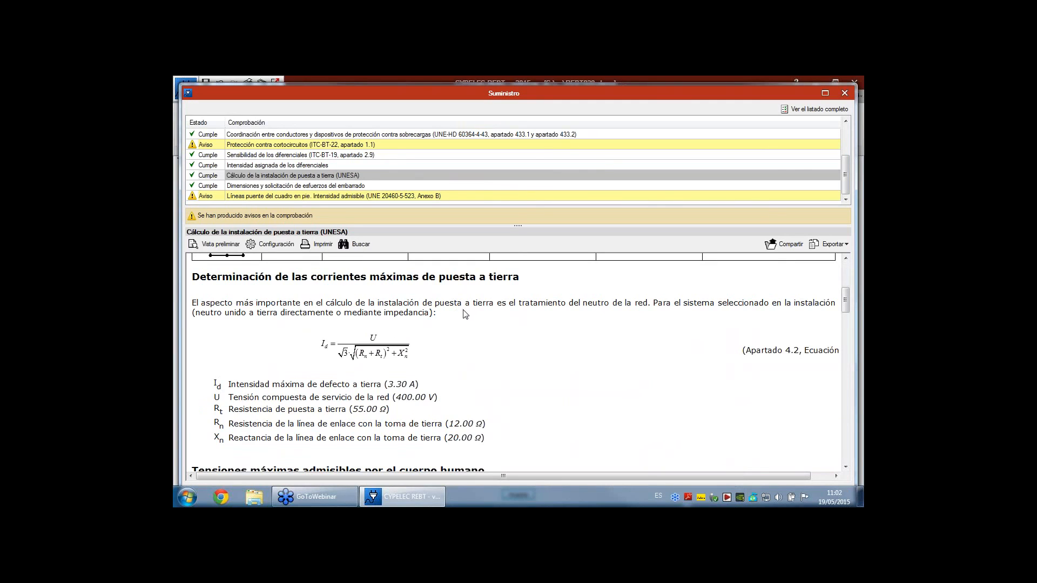
scroll(467, 316, down, 1)
scroll(431, 307, up, 1)
scroll(327, 332, down, 2)
scroll(518, 362, down, 3)
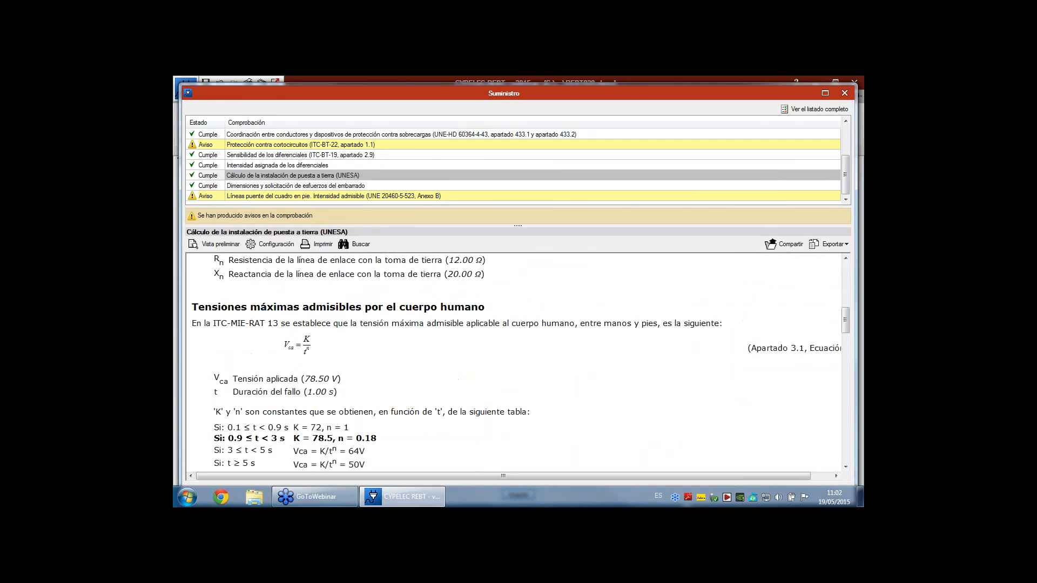
scroll(292, 322, down, 5)
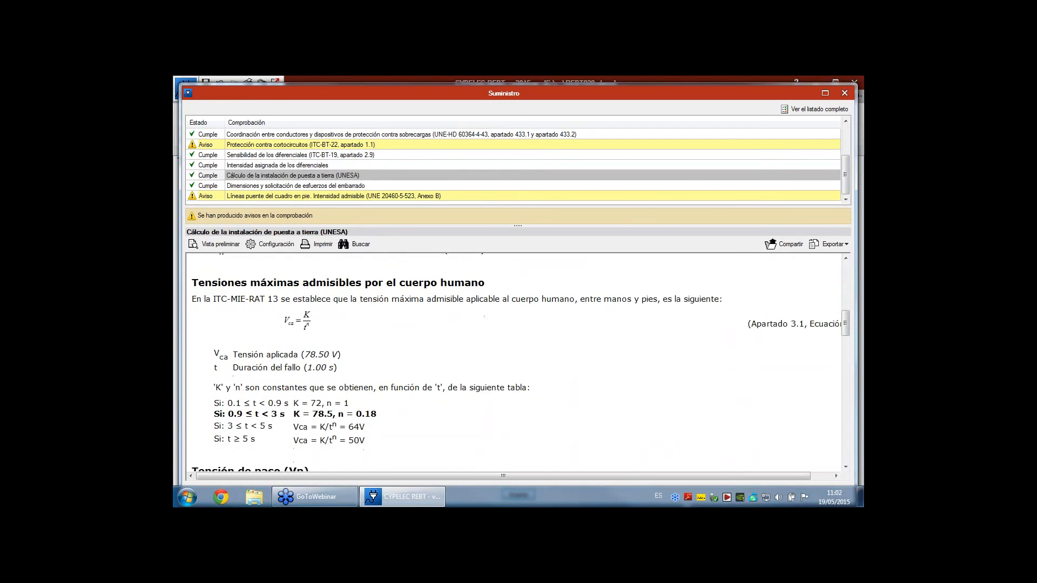
scroll(253, 335, up, 2)
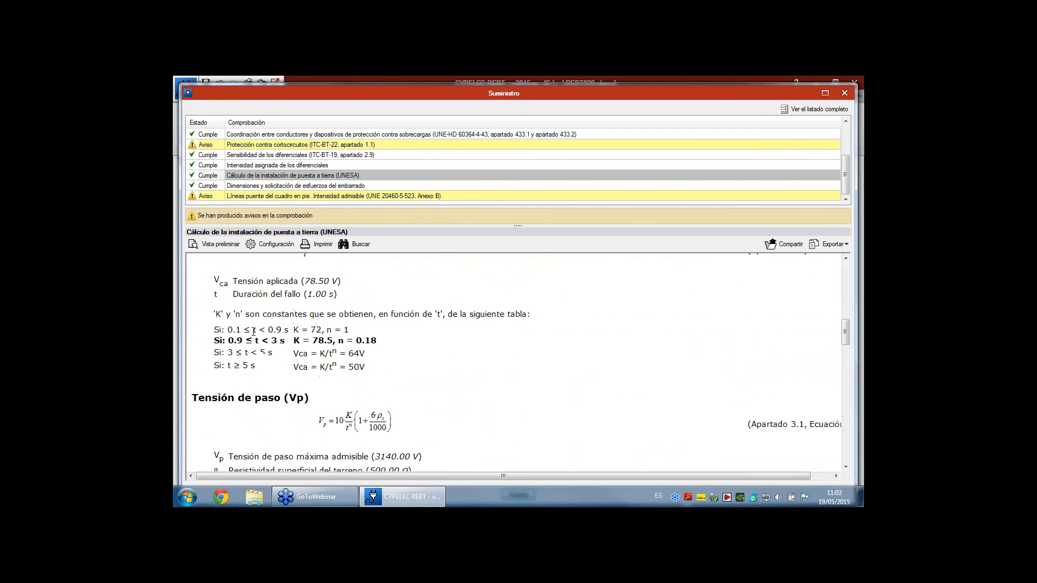
scroll(254, 331, down, 11)
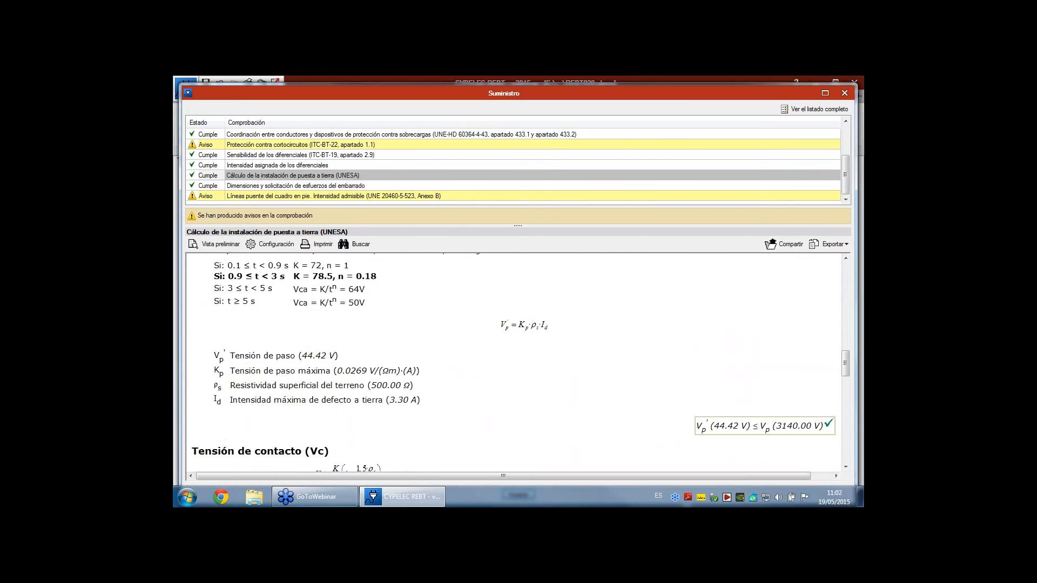
scroll(238, 418, down, 9)
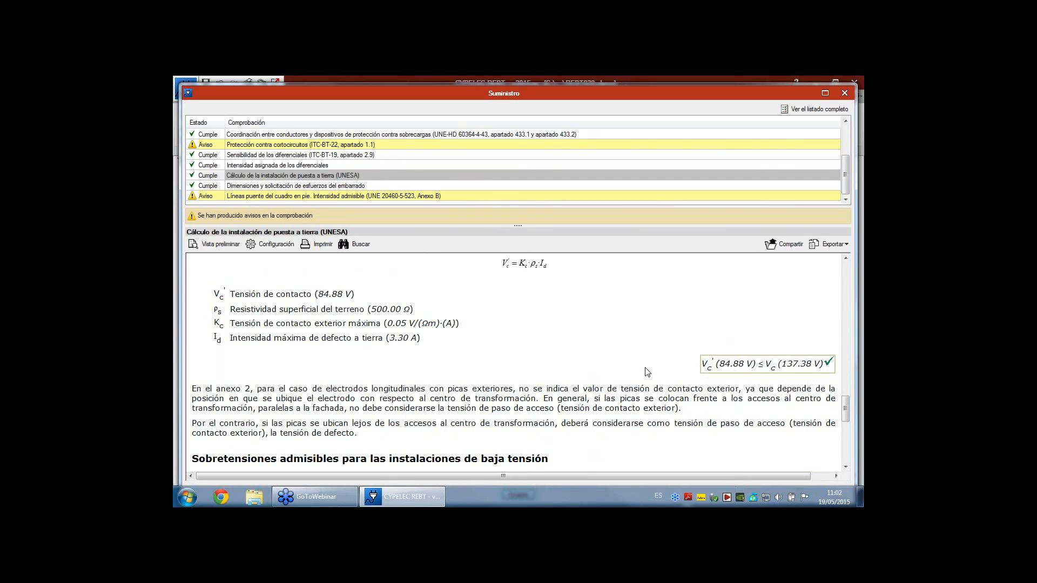
scroll(647, 372, down, 10)
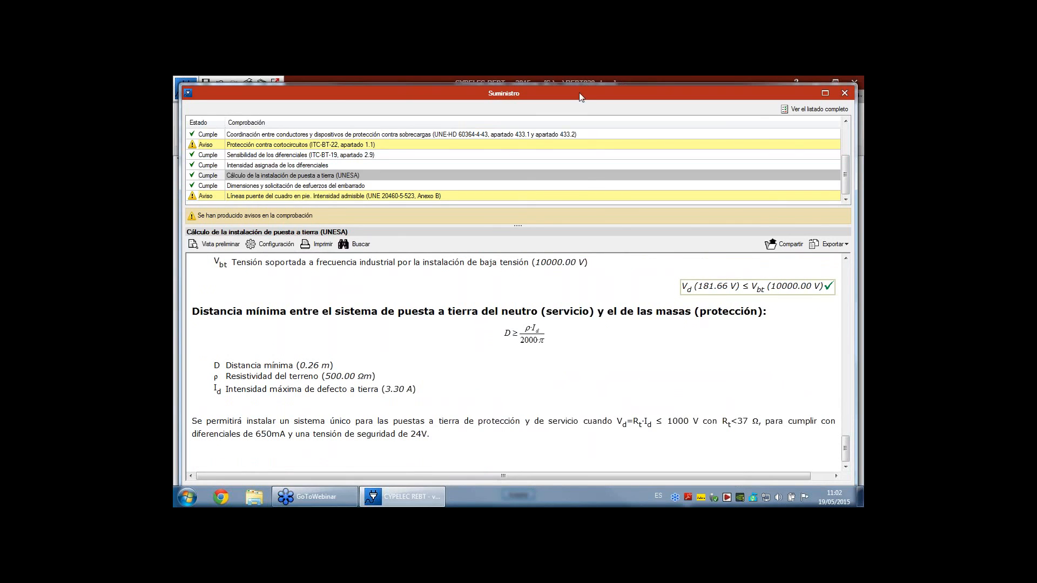
drag(579, 93, 578, 71)
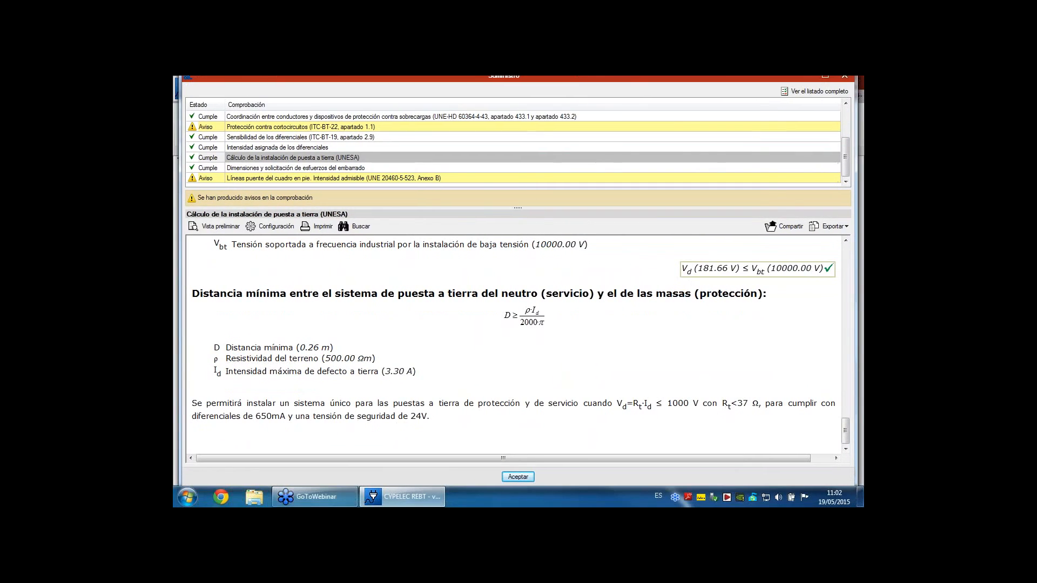
click(518, 477)
Open the file manager, leaving the current job without saving it.
mouse_move(531, 463)
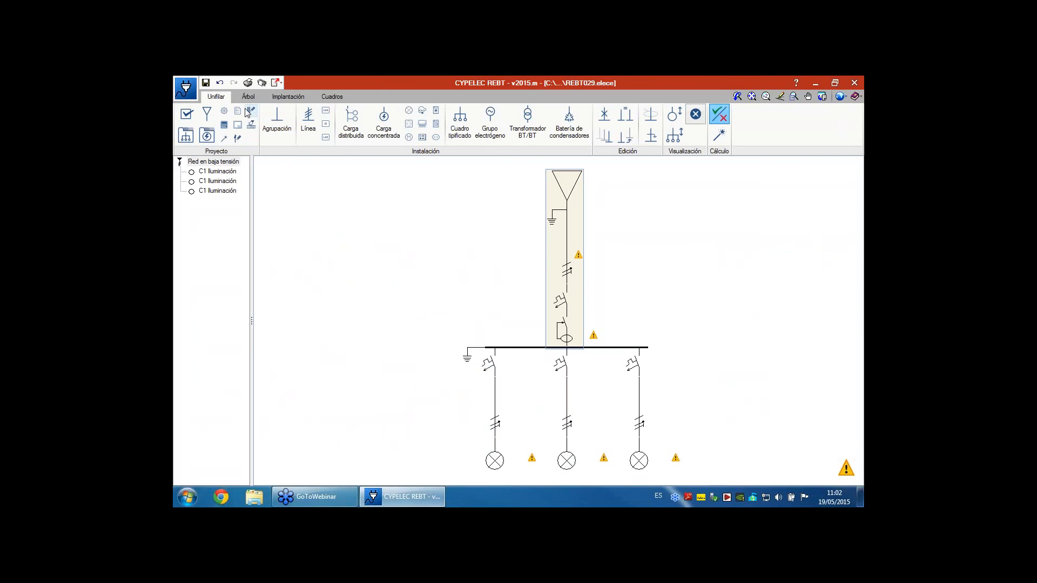
click(308, 120)
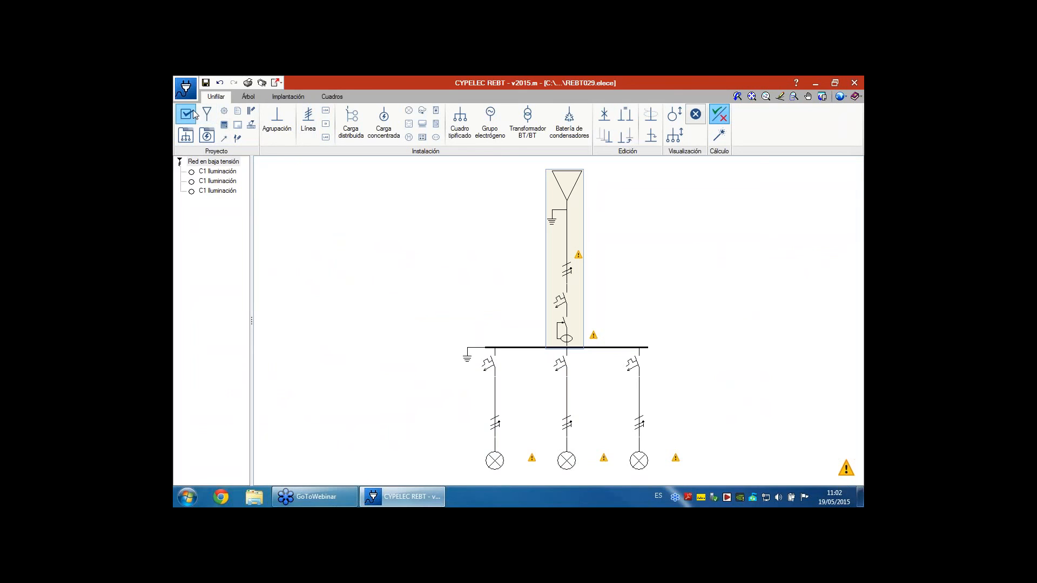
click(185, 88)
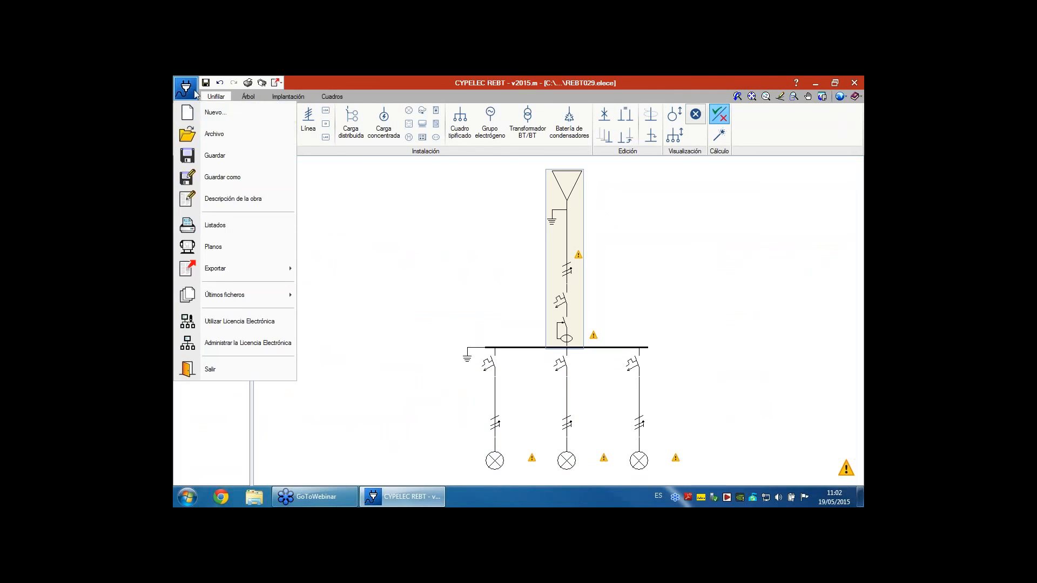
click(232, 139)
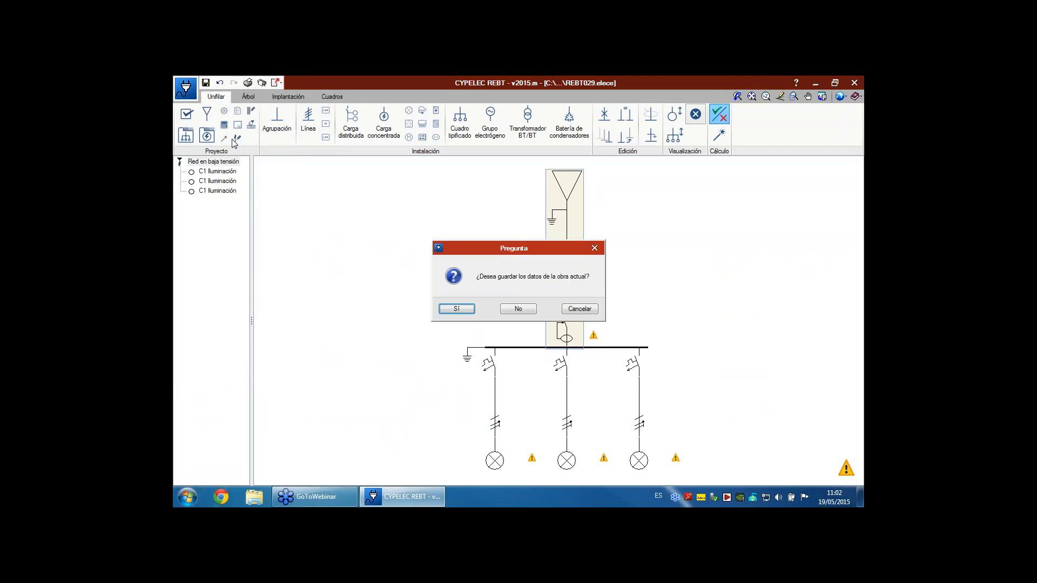
click(503, 311)
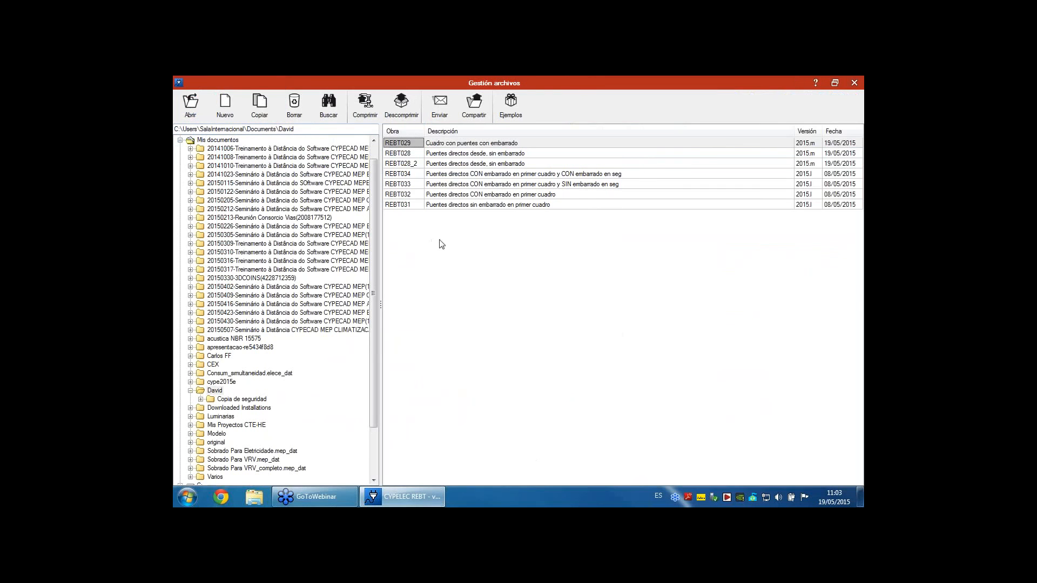
Reinstall all the original example jobs and open the example "local público pequeño".
click(506, 108)
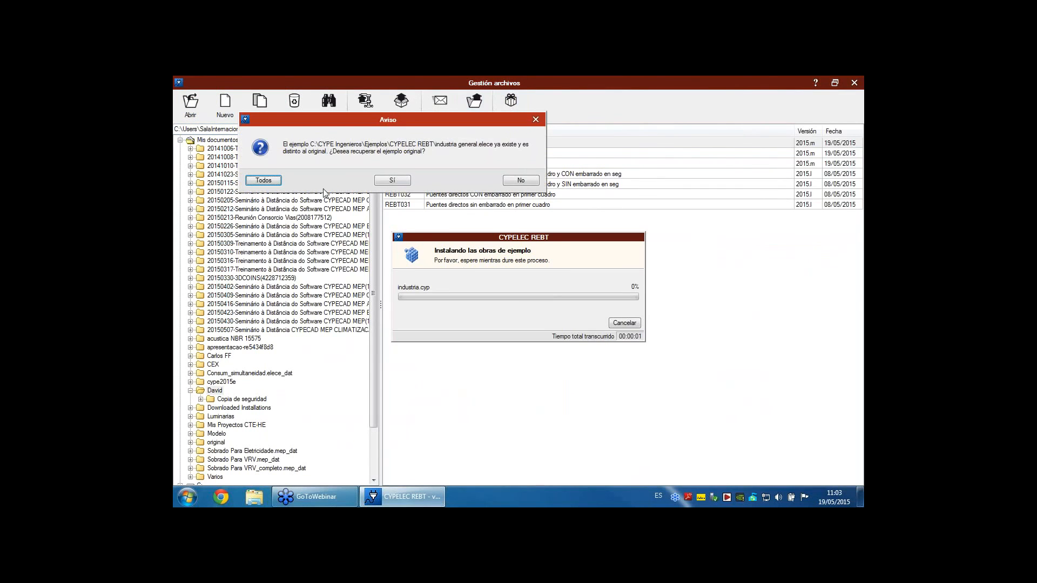
click(270, 180)
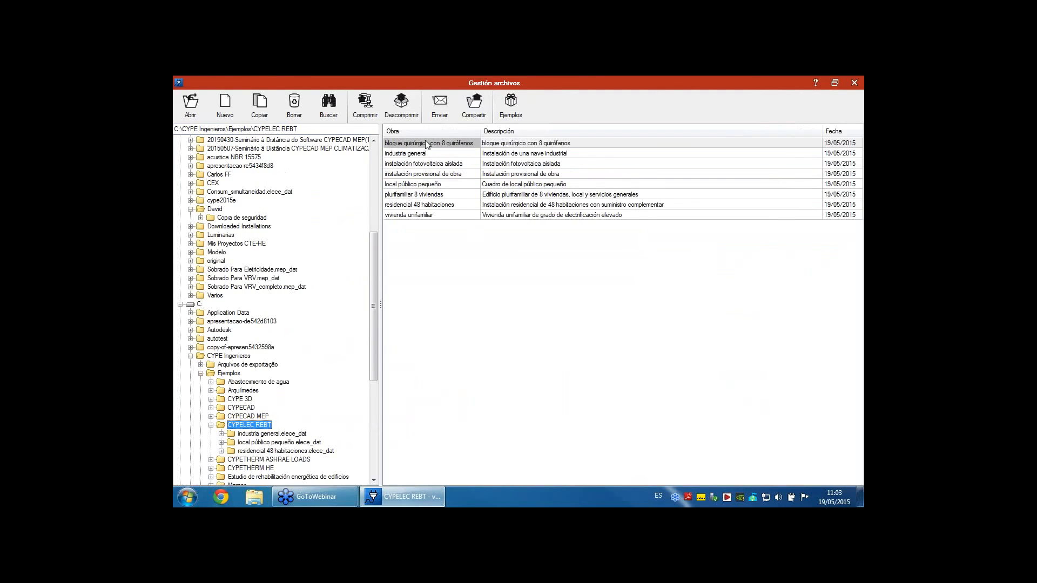
click(416, 185)
double_click(417, 185)
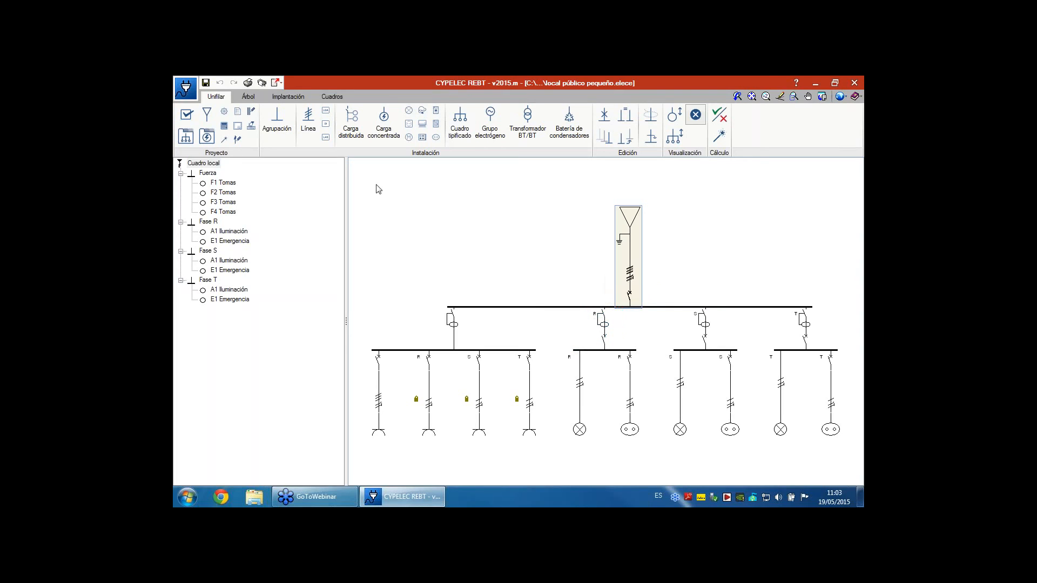
Check the supply data and the options for calculating currents, trying Equilibrado and keeping Por fases.
click(215, 113)
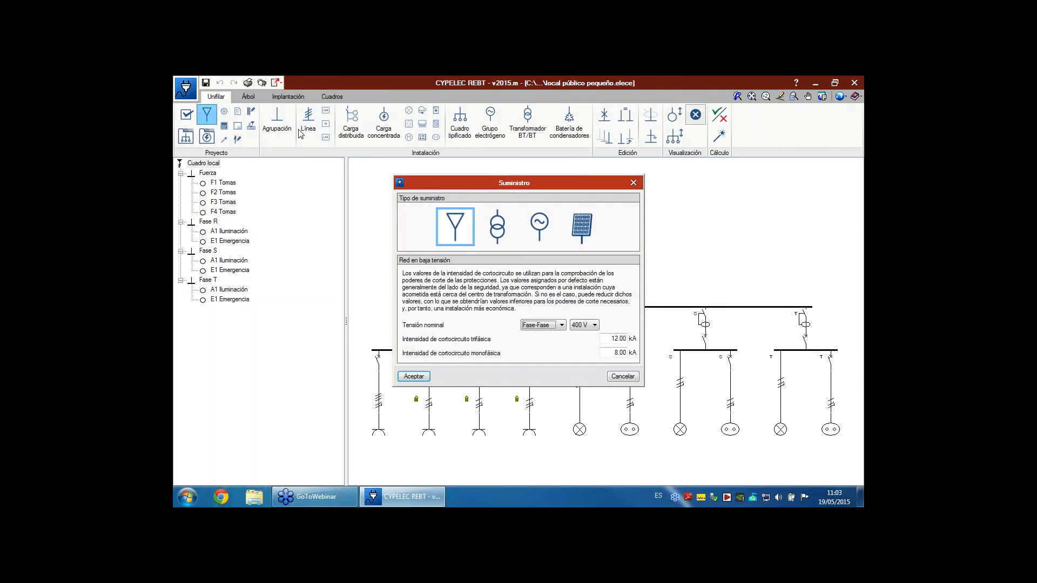
key(Return)
click(223, 111)
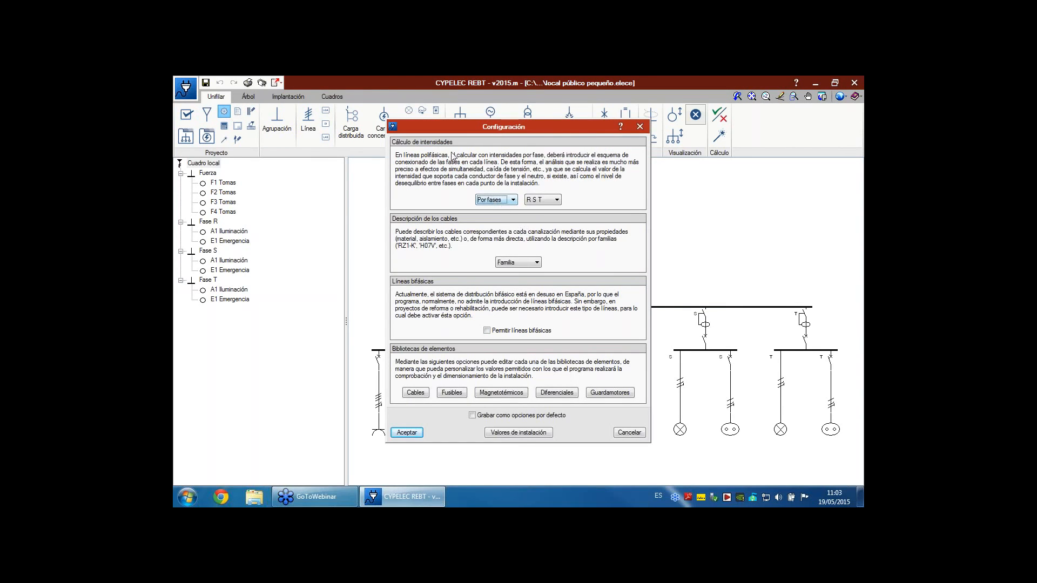
click(497, 200)
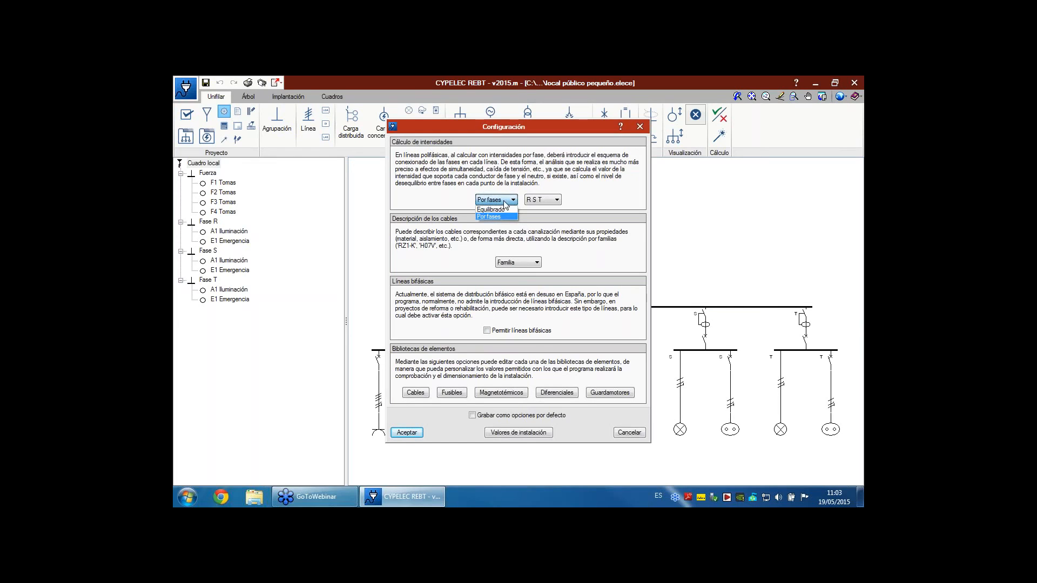
click(504, 210)
click(509, 202)
click(504, 217)
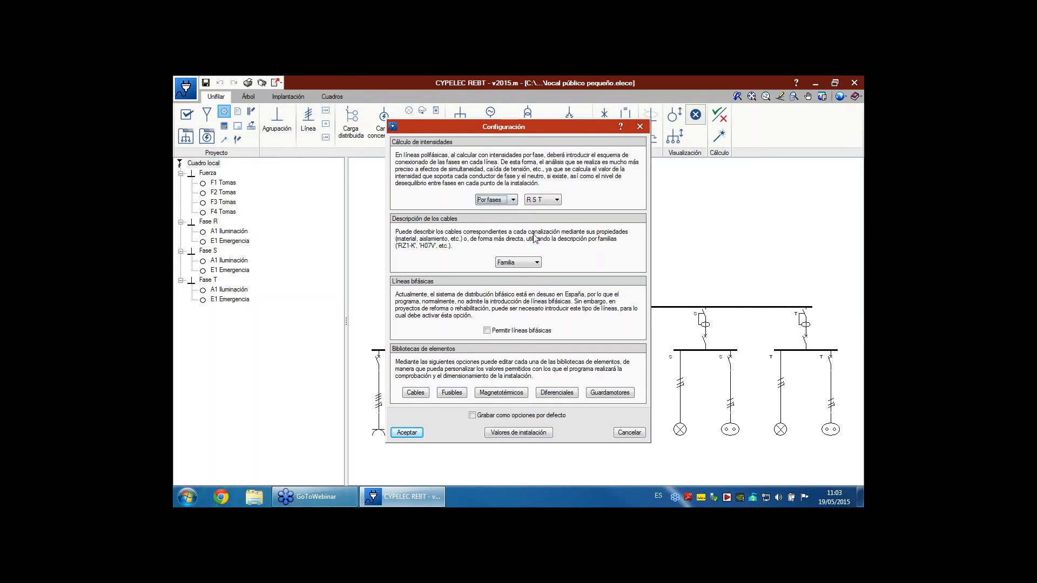
click(407, 432)
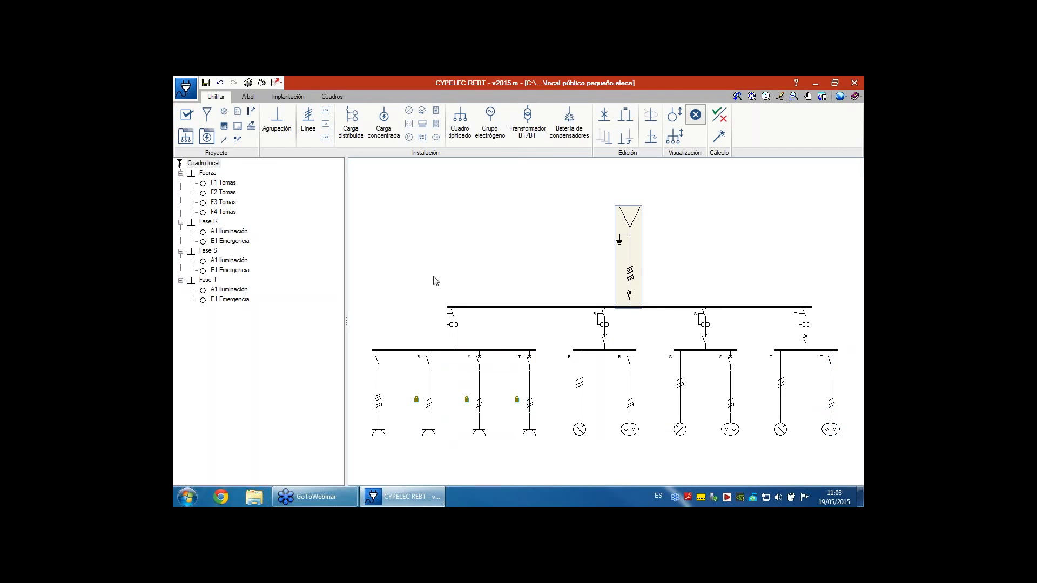
Add a drawing of type Esquema multifilar, generate its sheet, and display the drawing in full detail.
click(261, 84)
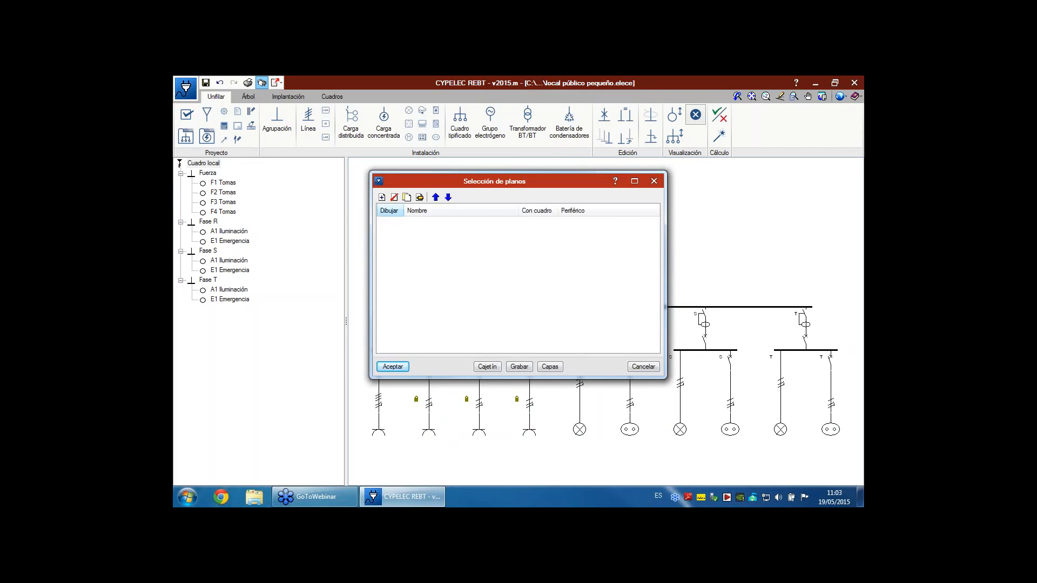
click(382, 197)
click(542, 232)
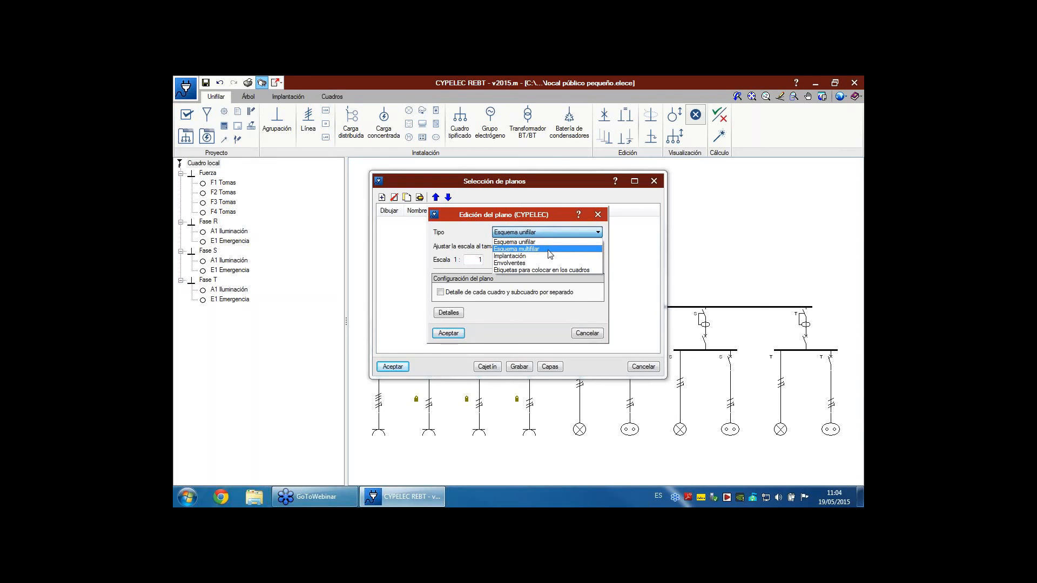
click(550, 249)
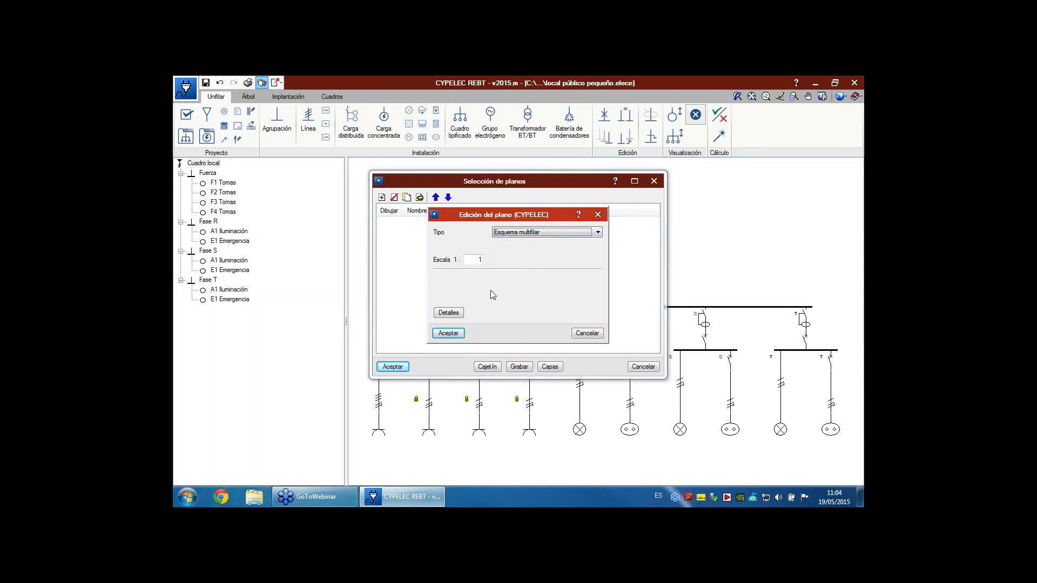
click(457, 333)
click(399, 366)
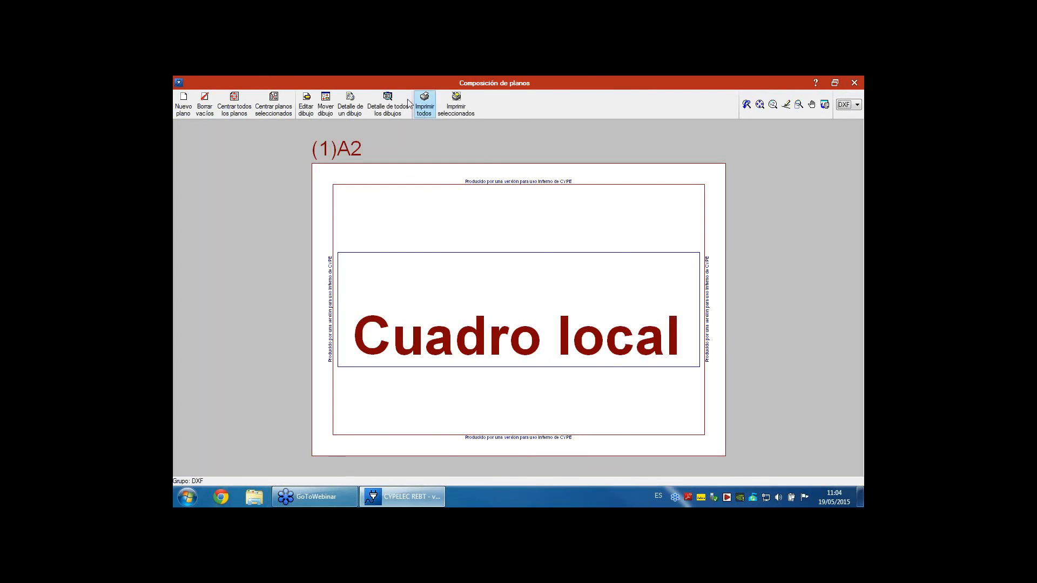
click(388, 104)
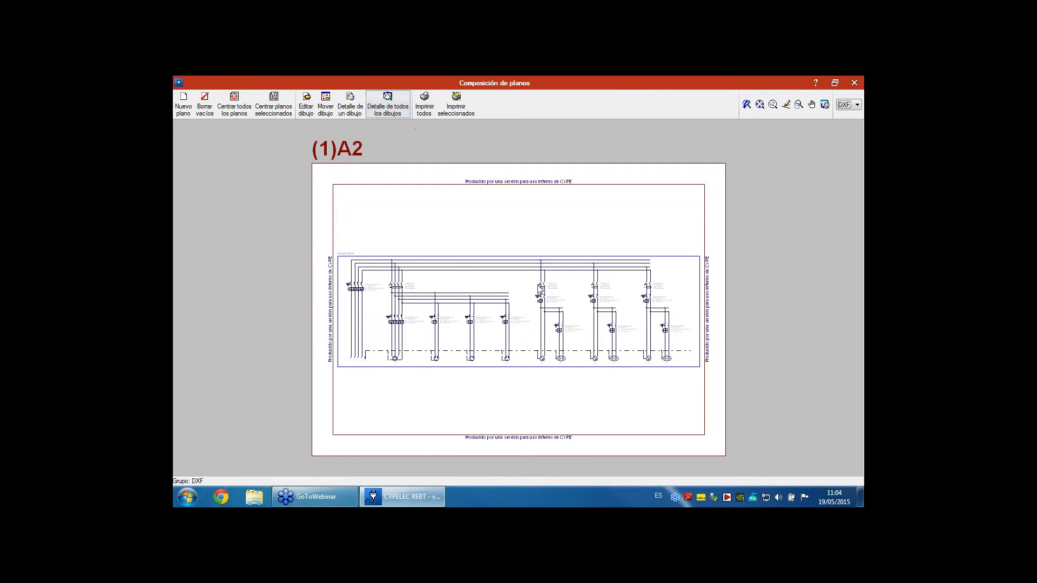
Examine the incoming R, S, T and N conductors and the phase connections of circuits F1 to F4 in the multi-line diagram.
scroll(379, 323, up, 1)
scroll(378, 323, up, 8)
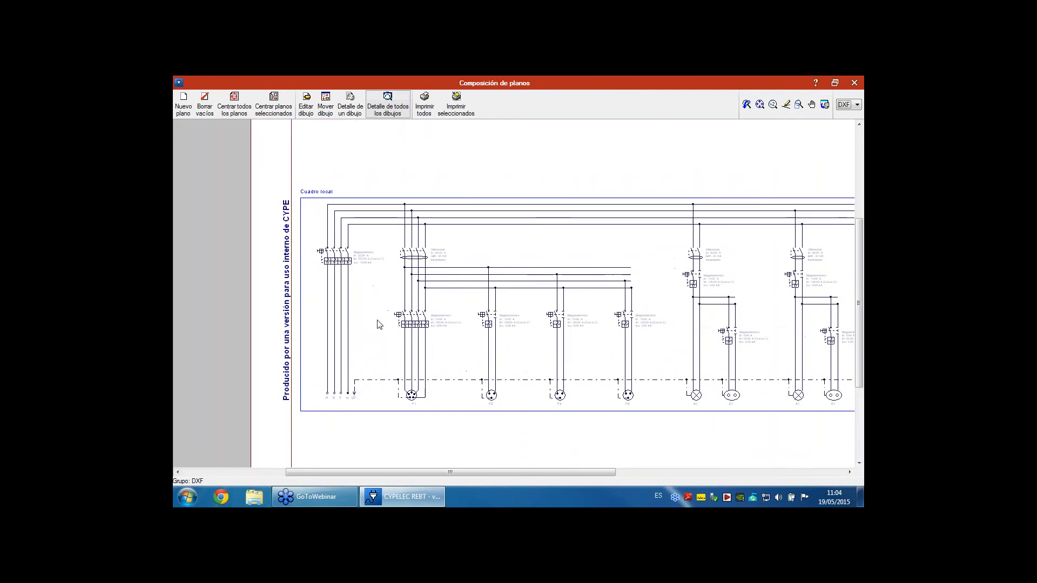
middle_drag(346, 209, 342, 247)
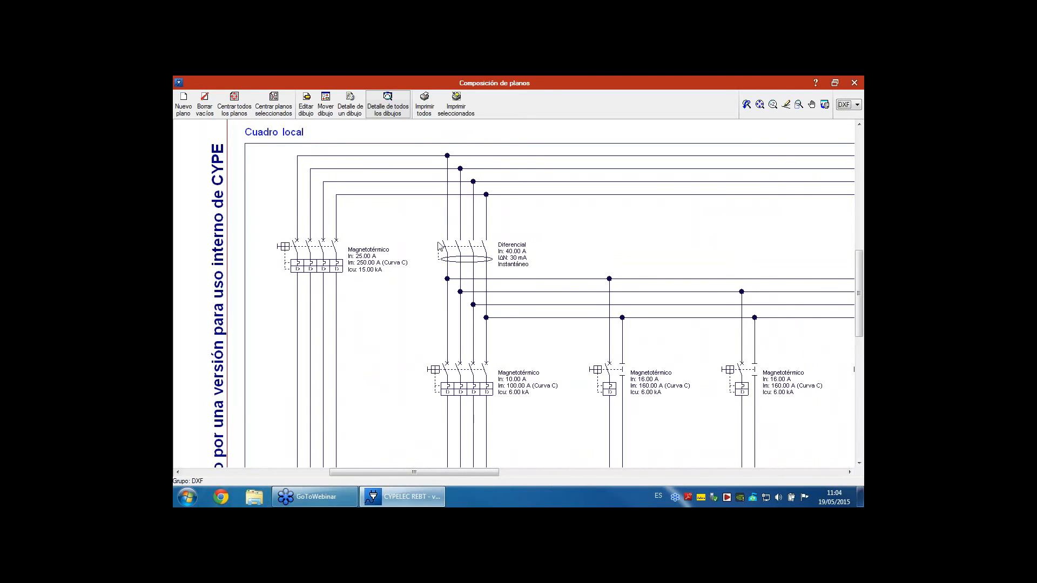
mouse_move(537, 311)
middle_down()
mouse_move(429, 250)
mouse_move(427, 237)
middle_up()
middle_drag(240, 195, 239, 226)
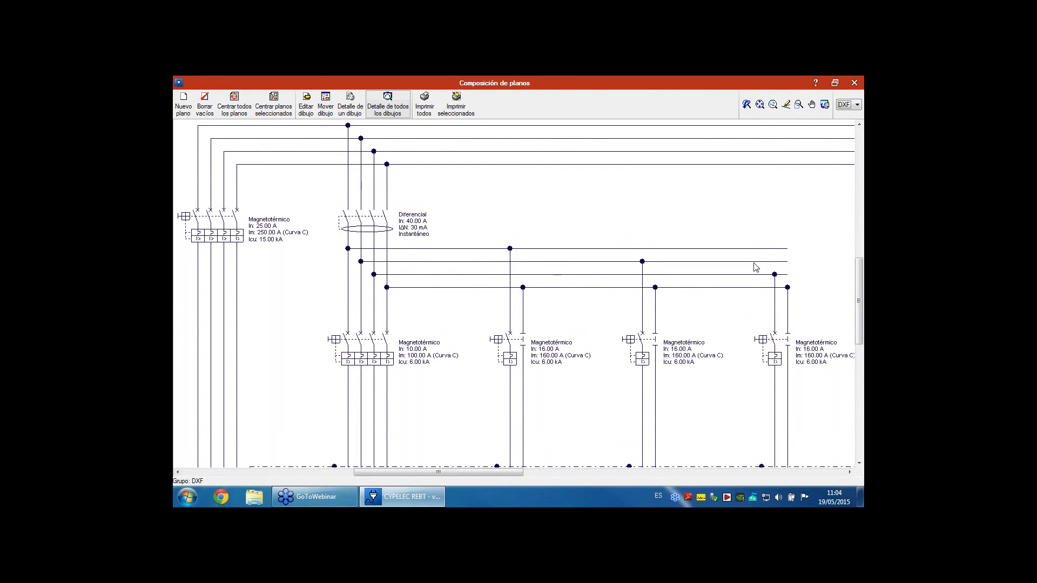
scroll(432, 265, down, 1)
middle_drag(215, 460, 239, 396)
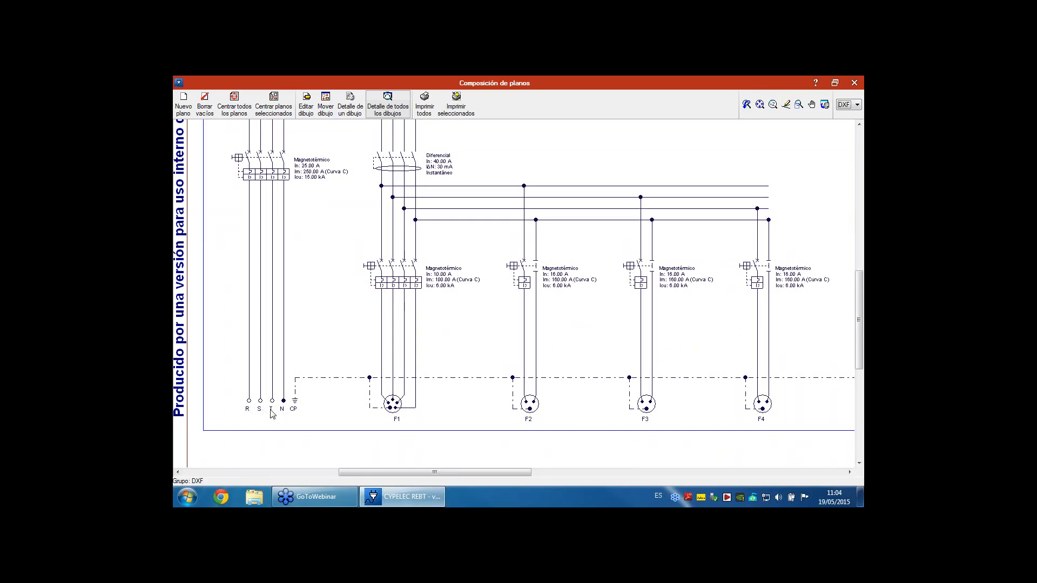
middle_drag(283, 310, 281, 382)
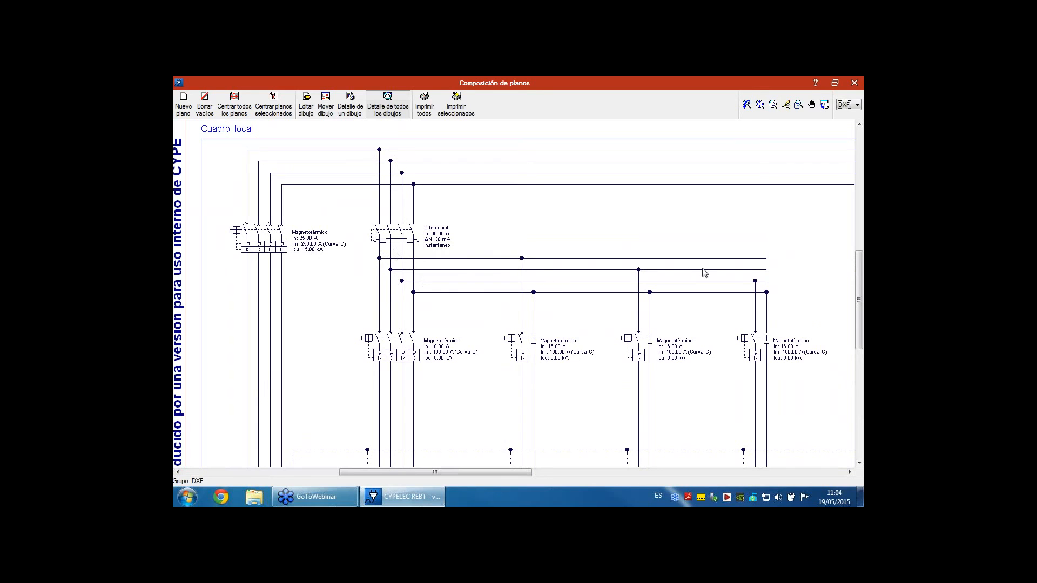
scroll(451, 348, down, 3)
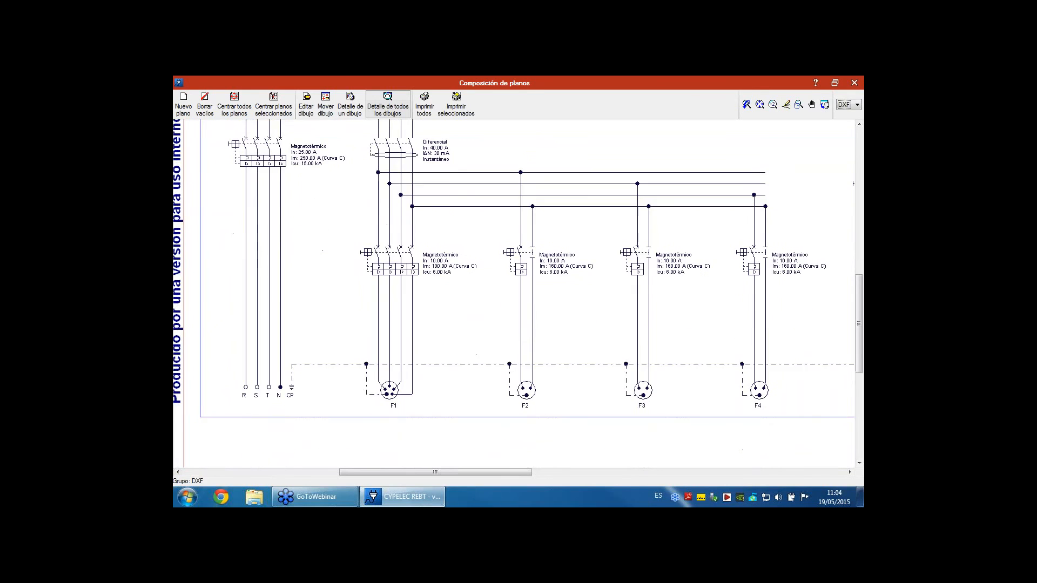
scroll(398, 391, up, 2)
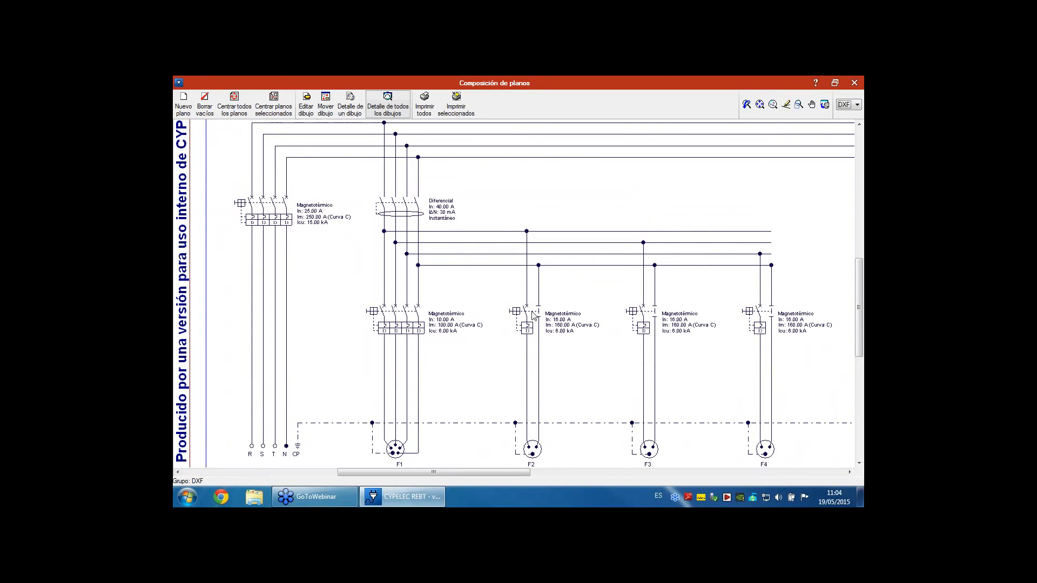
middle_drag(538, 275, 483, 234)
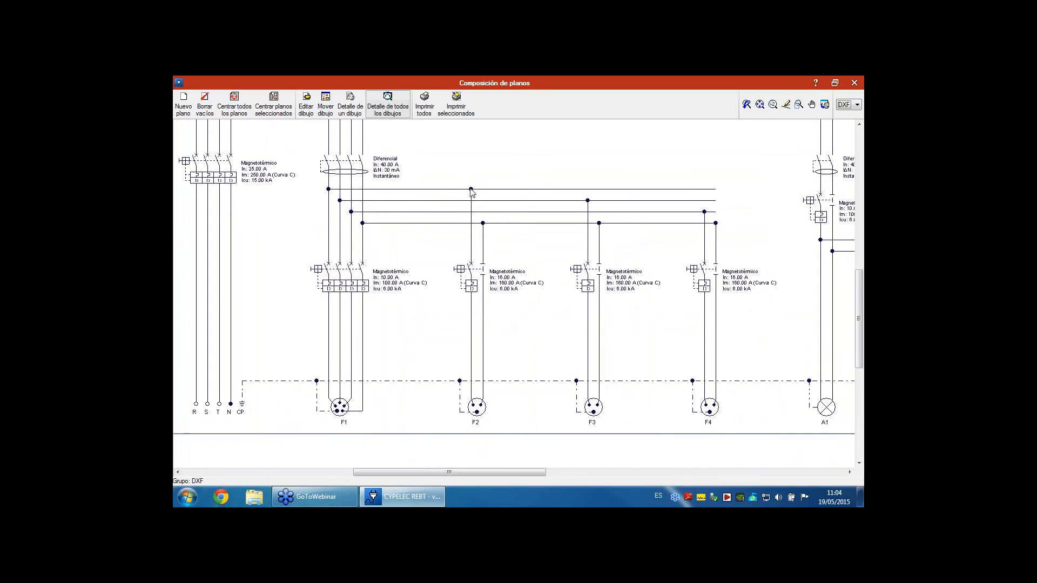
scroll(471, 192, up, 2)
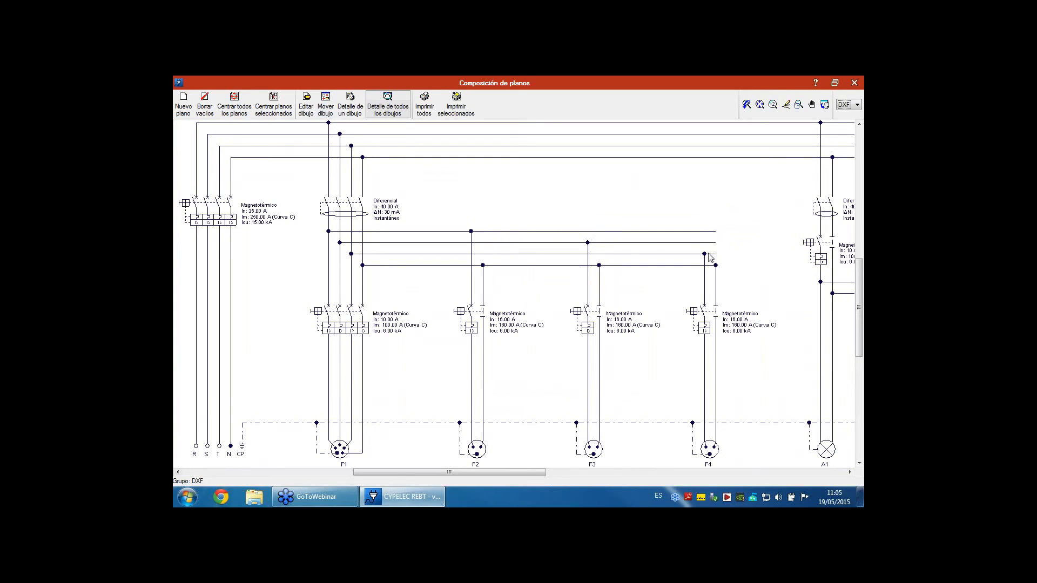
Examine how the A1 lighting and E1 emergency circuits connect to each phase, and review the complete Cuadro local diagram.
middle_drag(730, 264, 481, 296)
scroll(561, 304, down, 2)
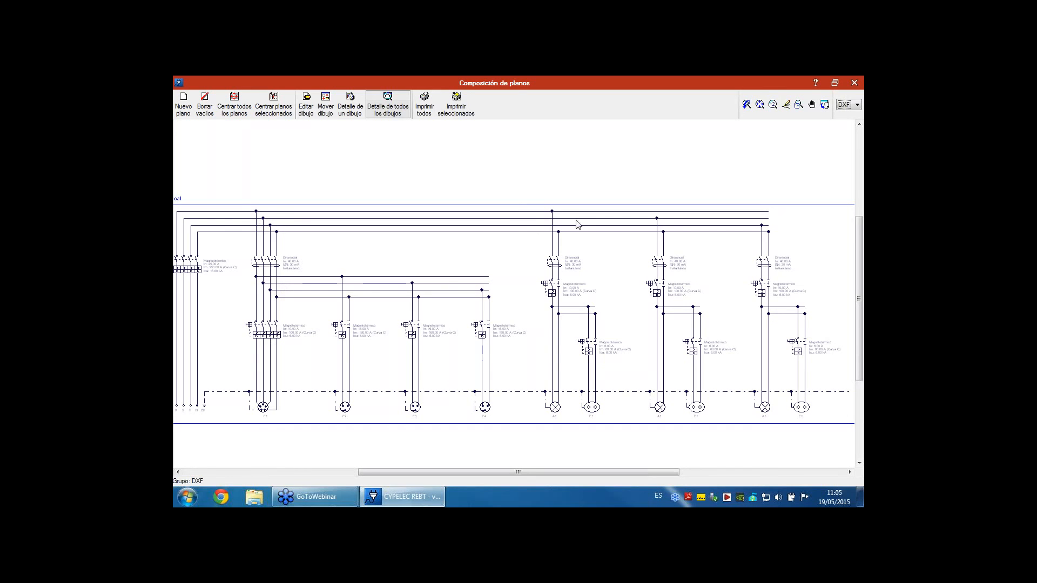
middle_drag(776, 235, 691, 262)
scroll(627, 274, up, 2)
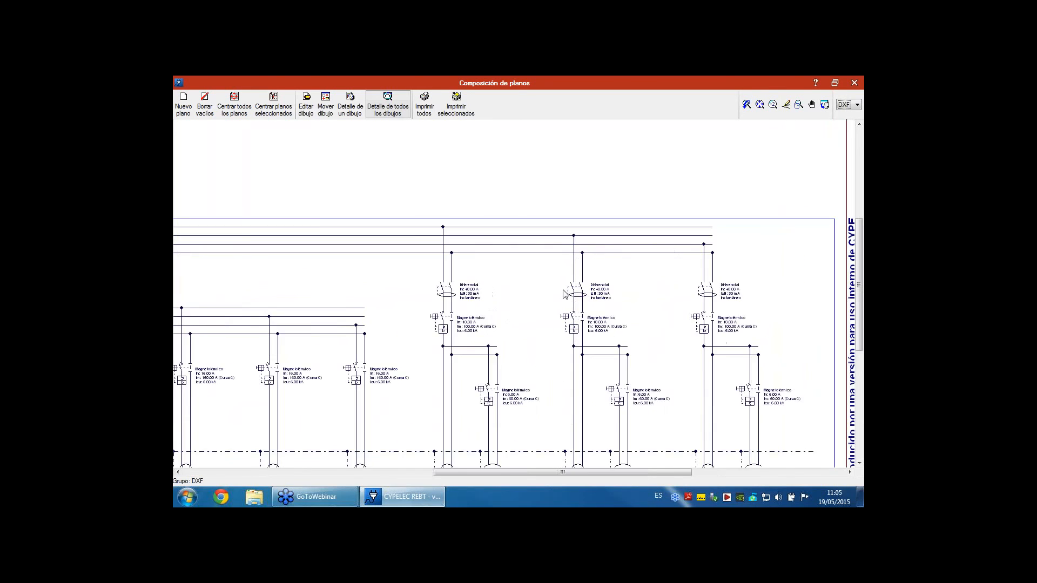
middle_drag(520, 325, 508, 254)
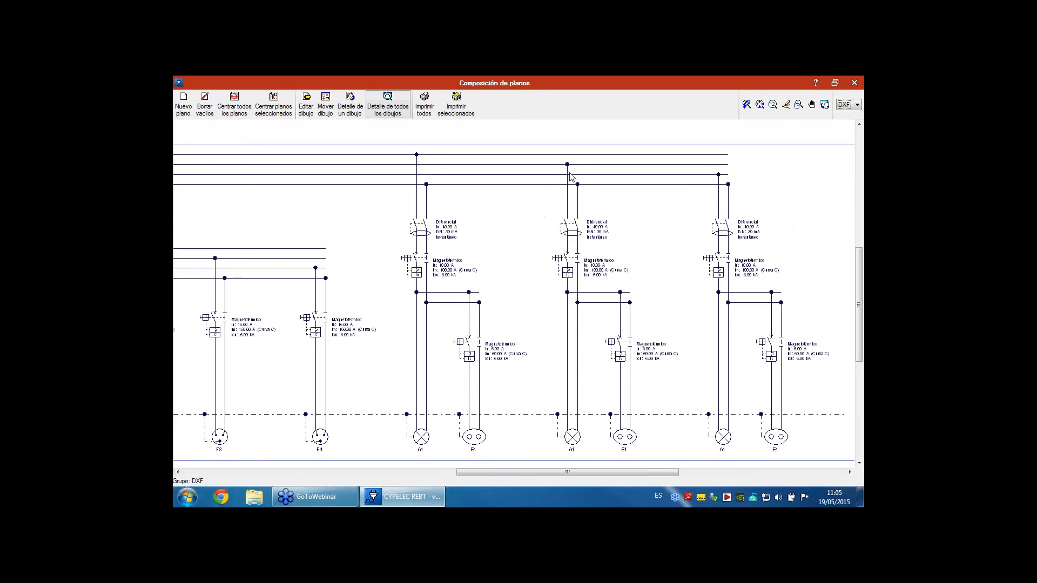
scroll(670, 265, down, 5)
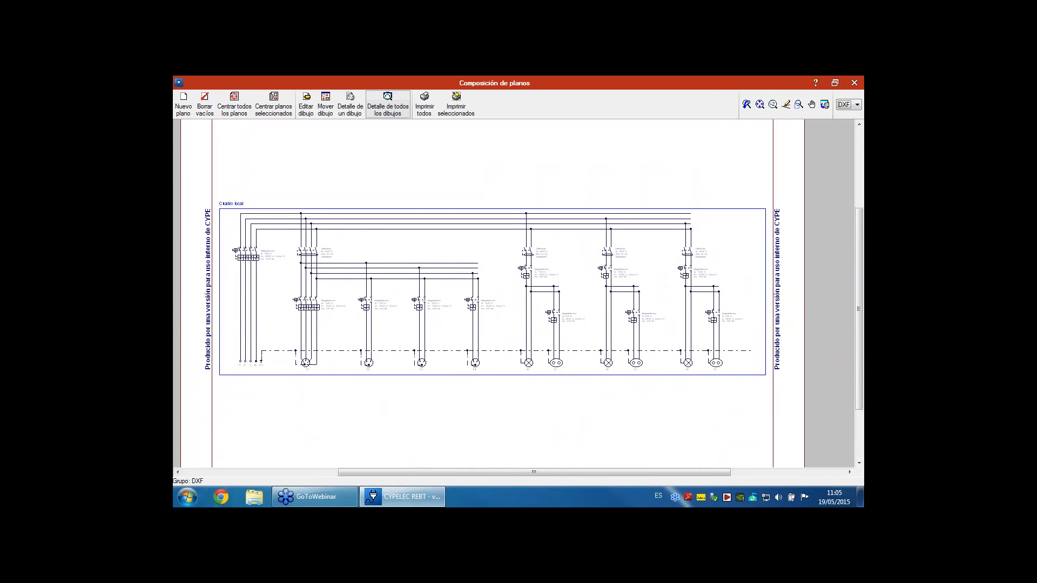
scroll(603, 277, up, 3)
middle_drag(628, 281, 634, 282)
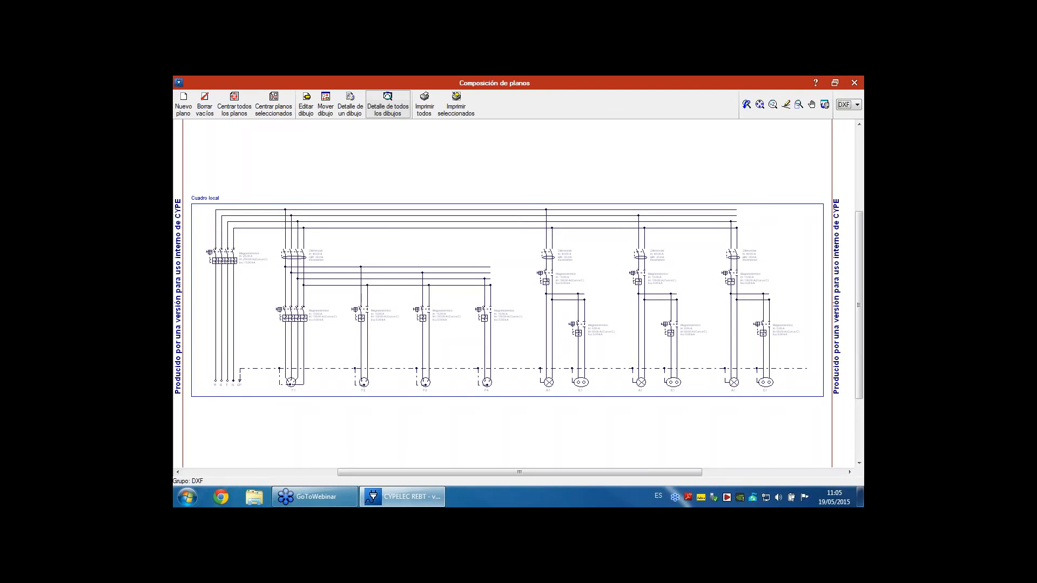
middle_drag(591, 296, 598, 285)
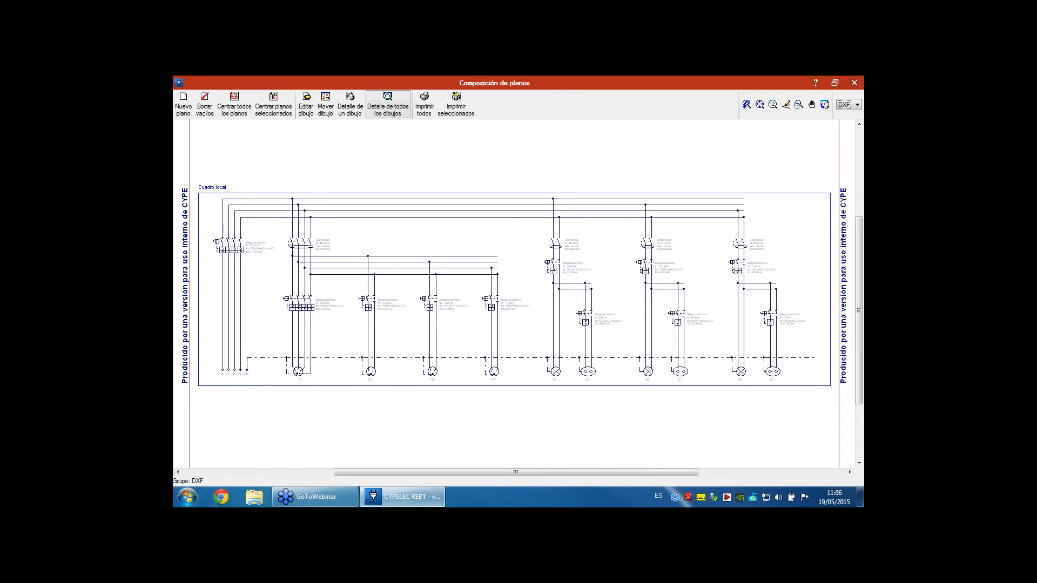
Close the sheet composition, regenerate the Esquema multifilar sheet without keeping the previous composition, and exit back to the single-line diagram.
click(854, 83)
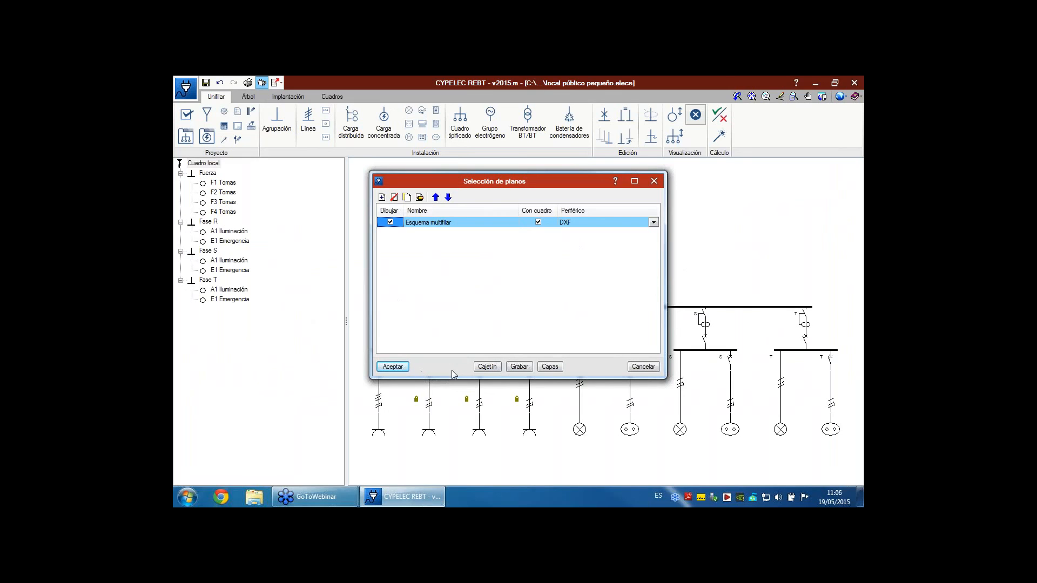
click(405, 368)
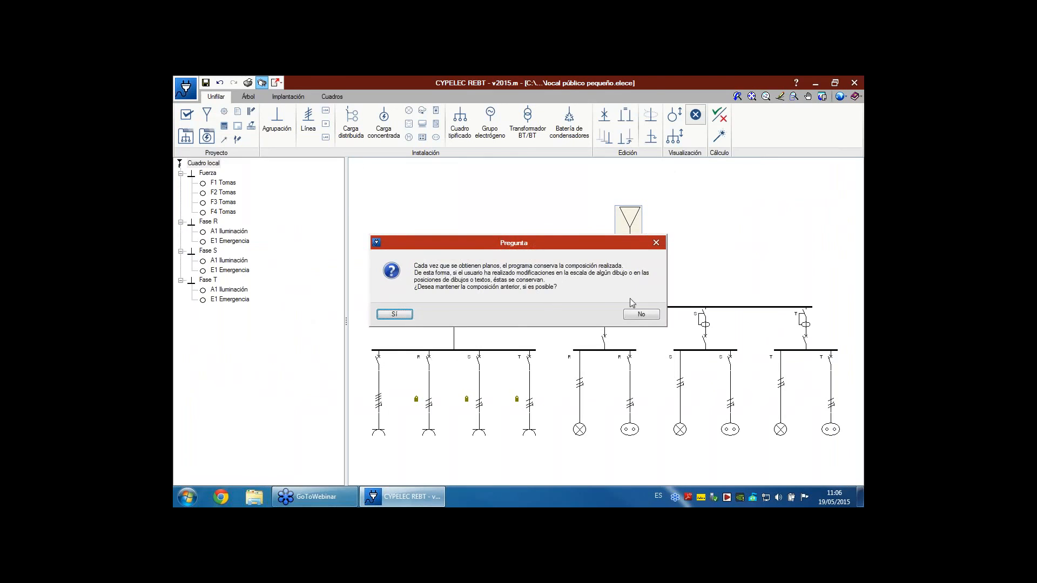
click(641, 318)
click(855, 82)
click(643, 368)
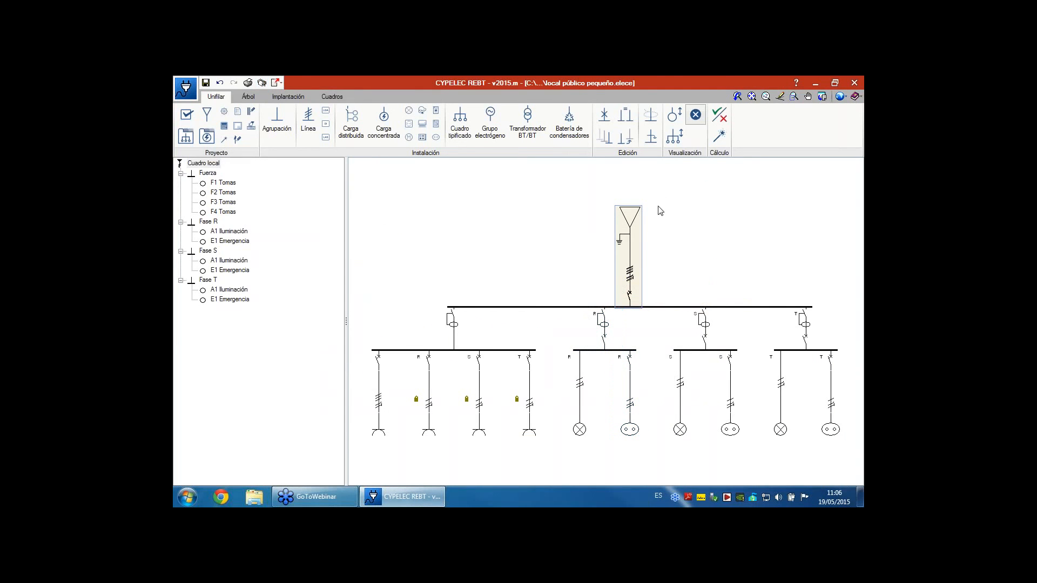
Change the installation's supply type from the low-voltage network to a photovoltaic installation.
mouse_move(659, 205)
middle_down()
mouse_move(643, 211)
mouse_move(668, 208)
middle_up()
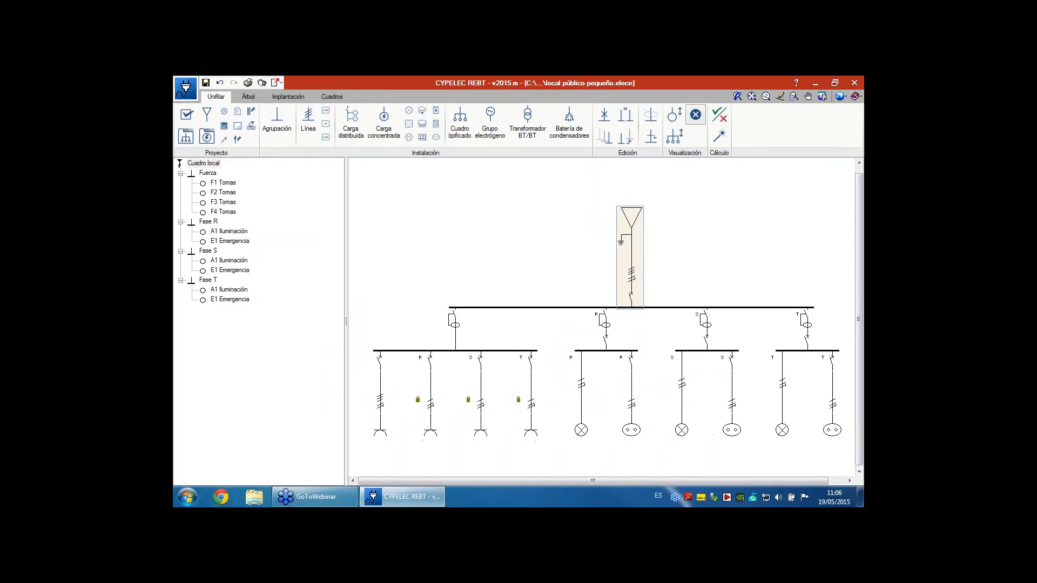
click(209, 122)
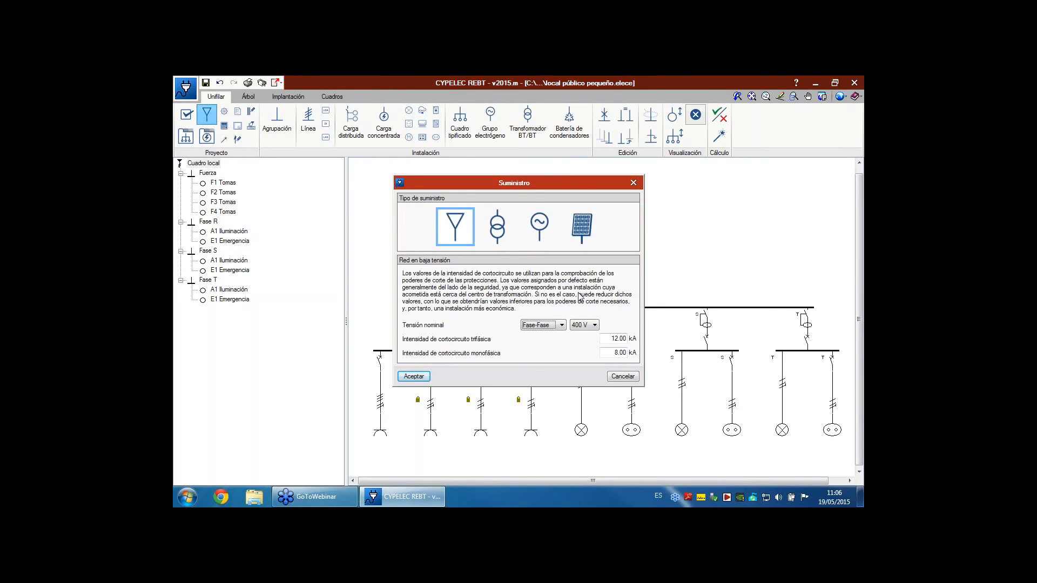
click(588, 241)
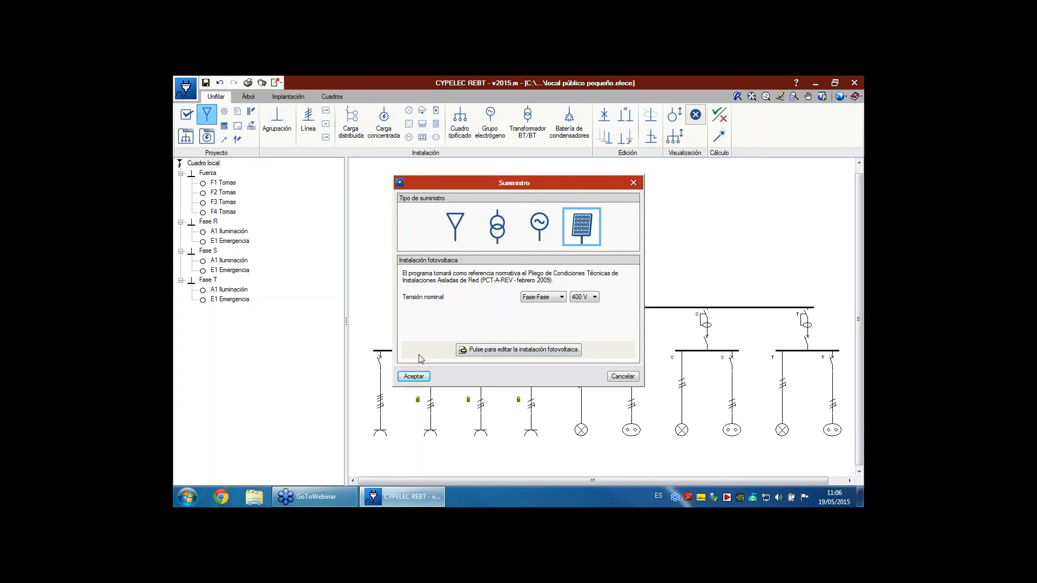
click(421, 376)
mouse_move(588, 230)
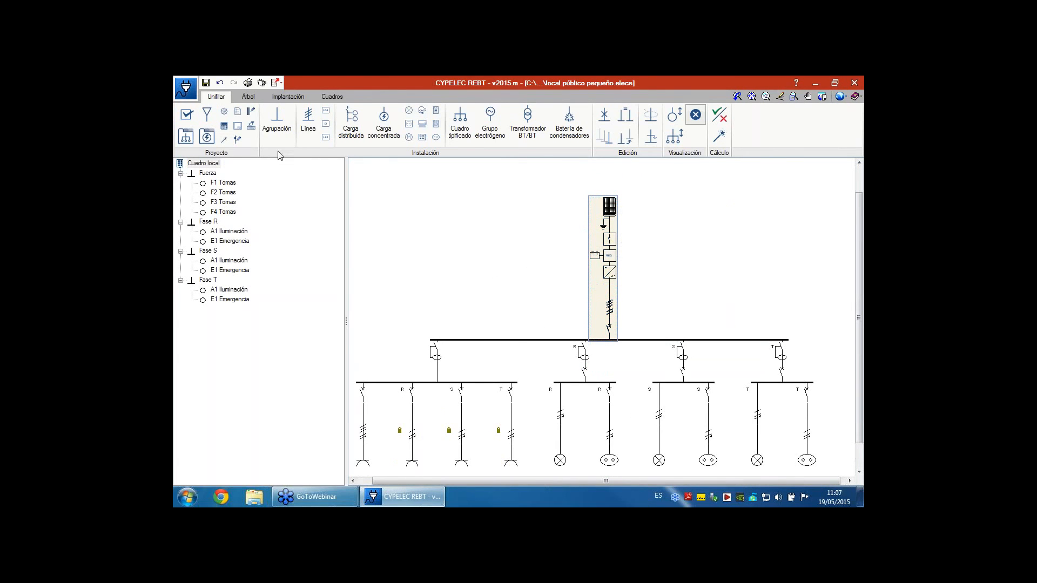
Open the photovoltaic installation for editing in a maximized window and display its general conditions.
click(206, 114)
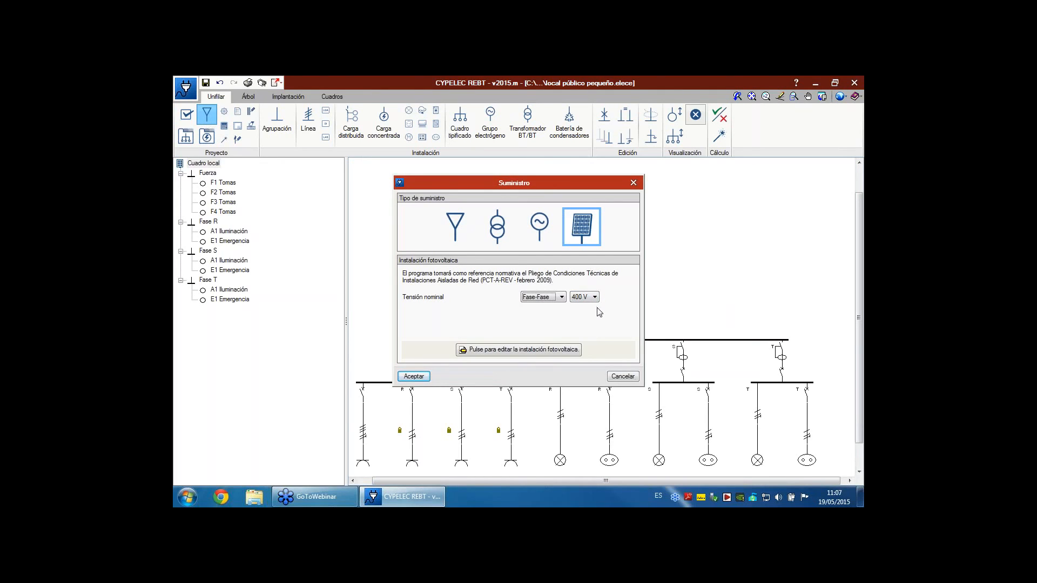
click(564, 354)
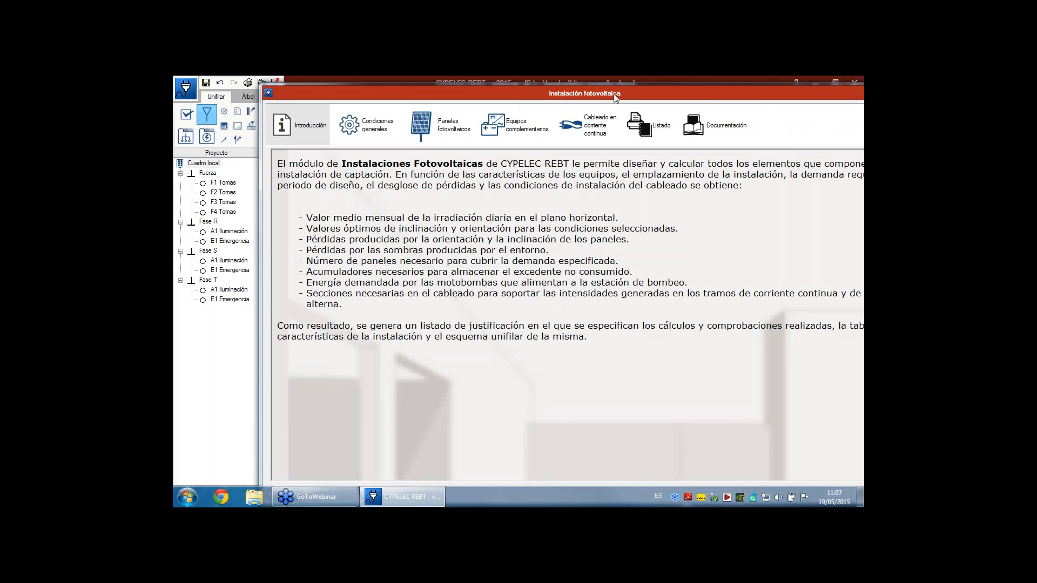
drag(616, 95, 527, 92)
click(806, 90)
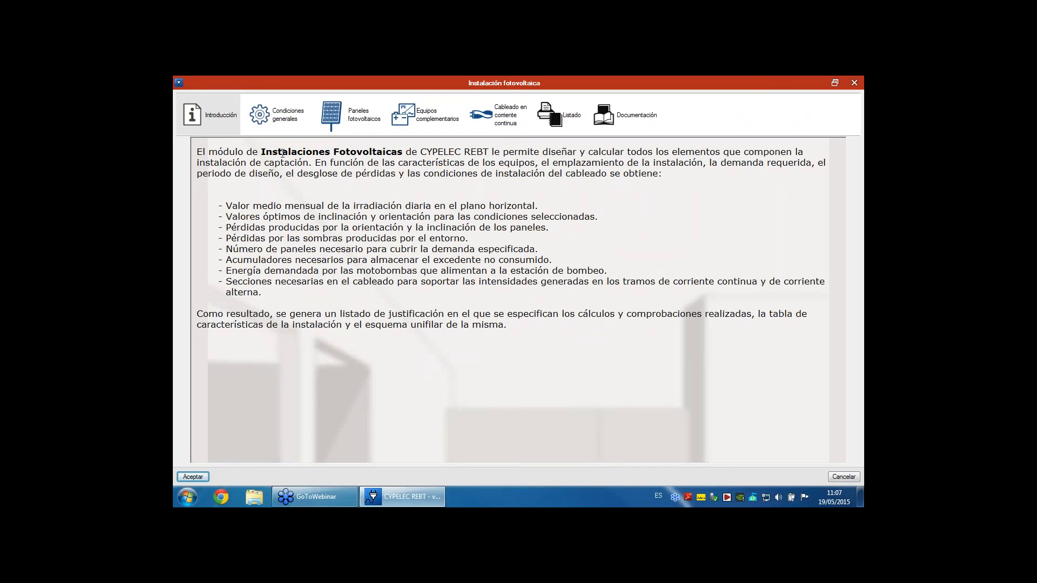
click(290, 123)
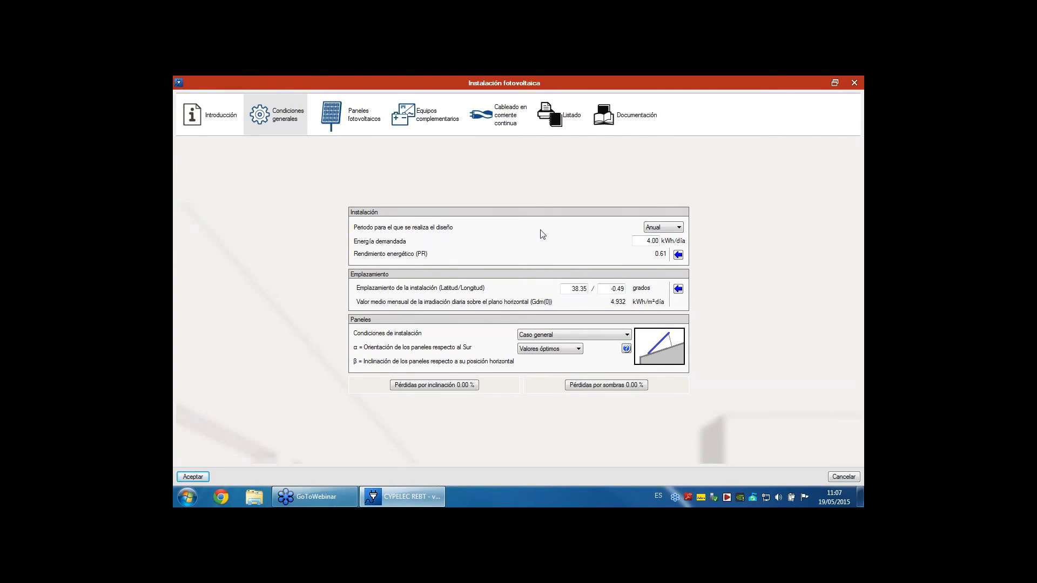
Try Julio and Diciembre as the photovoltaic design period, comparing the mean daily irradiation, and set the period back to Anual.
click(672, 230)
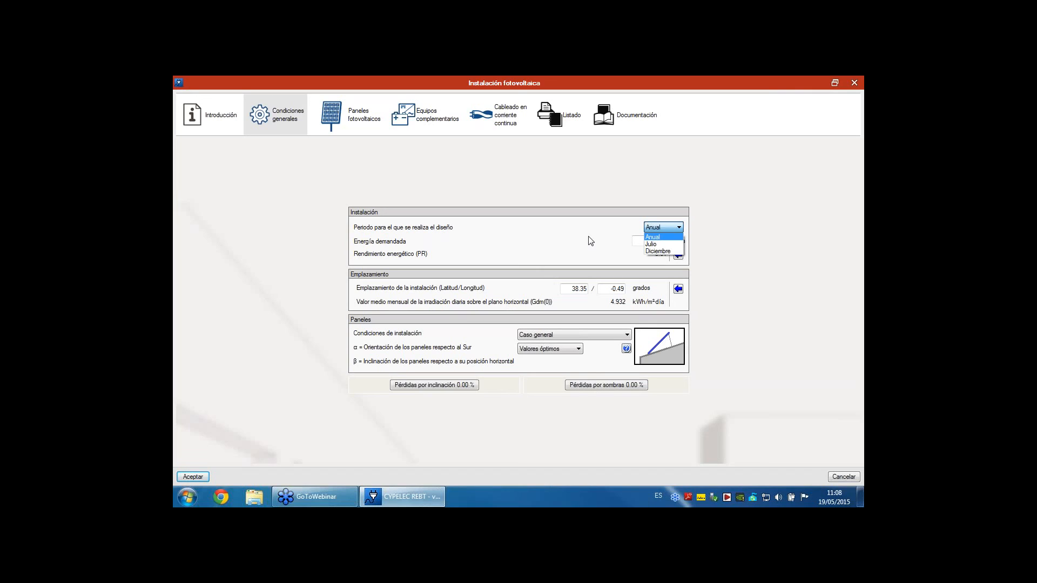
click(664, 244)
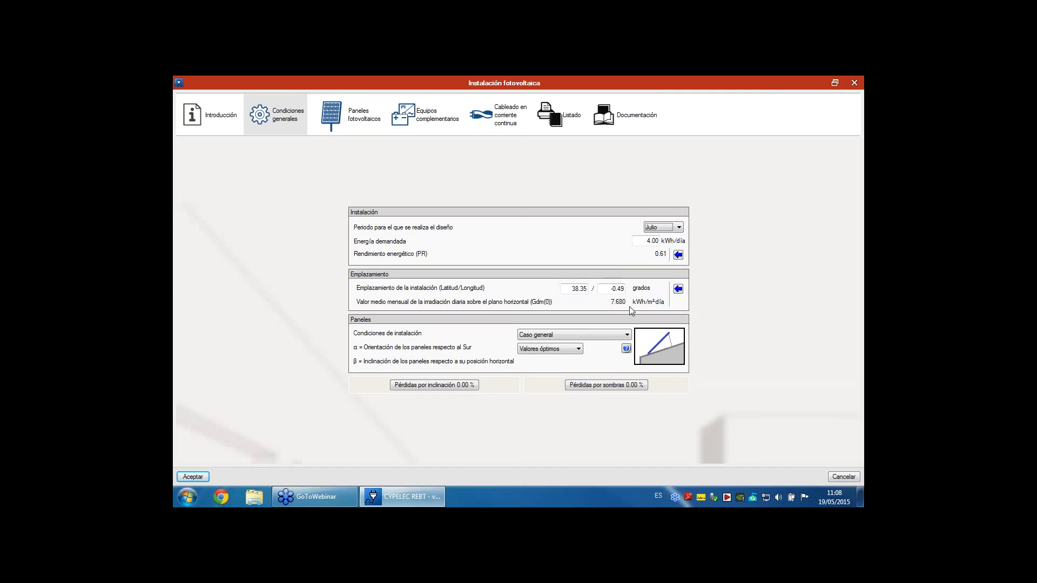
click(675, 228)
click(659, 252)
click(680, 227)
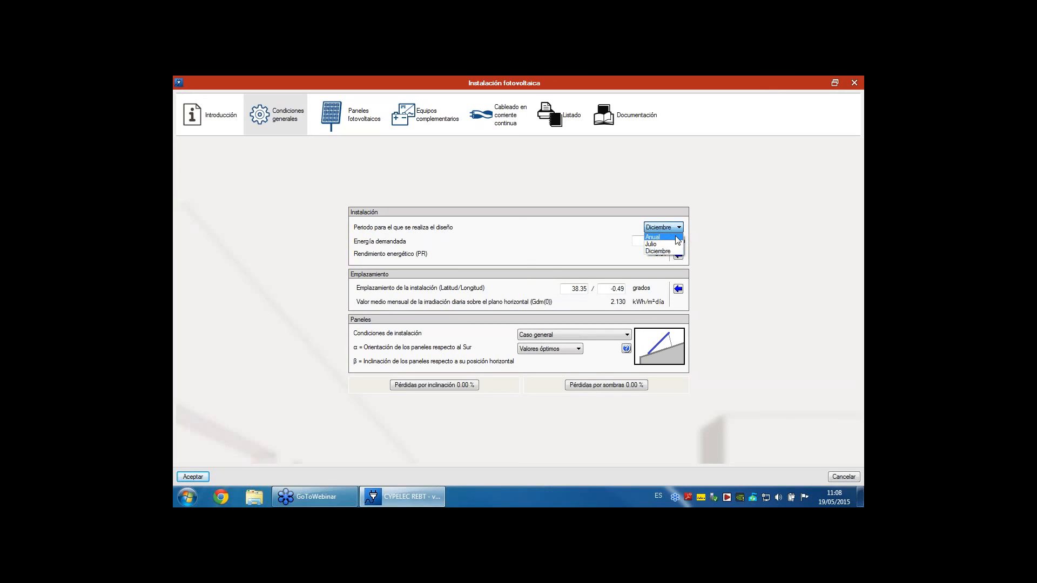
click(677, 238)
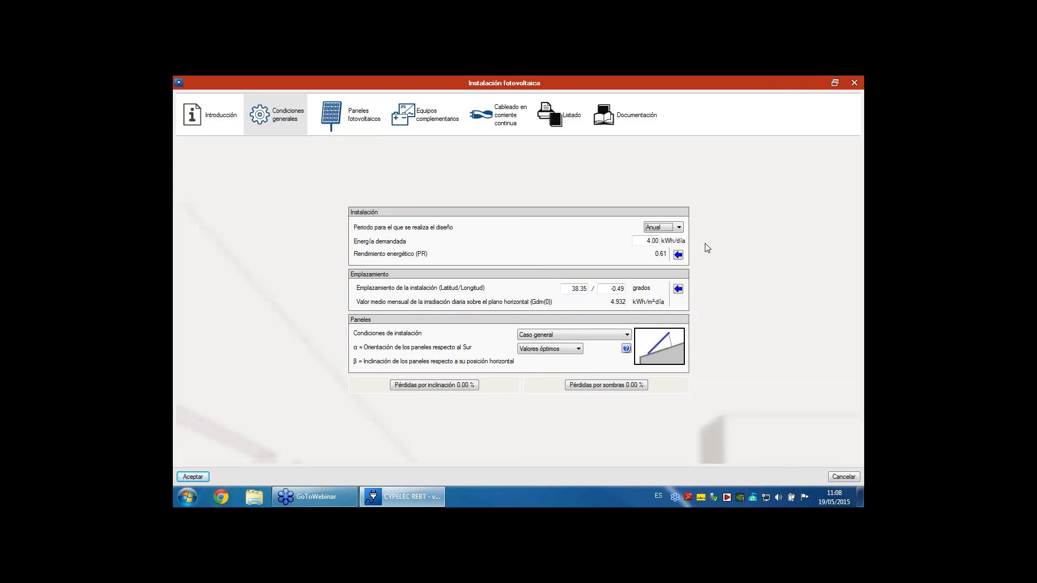
click(679, 227)
click(675, 244)
click(682, 229)
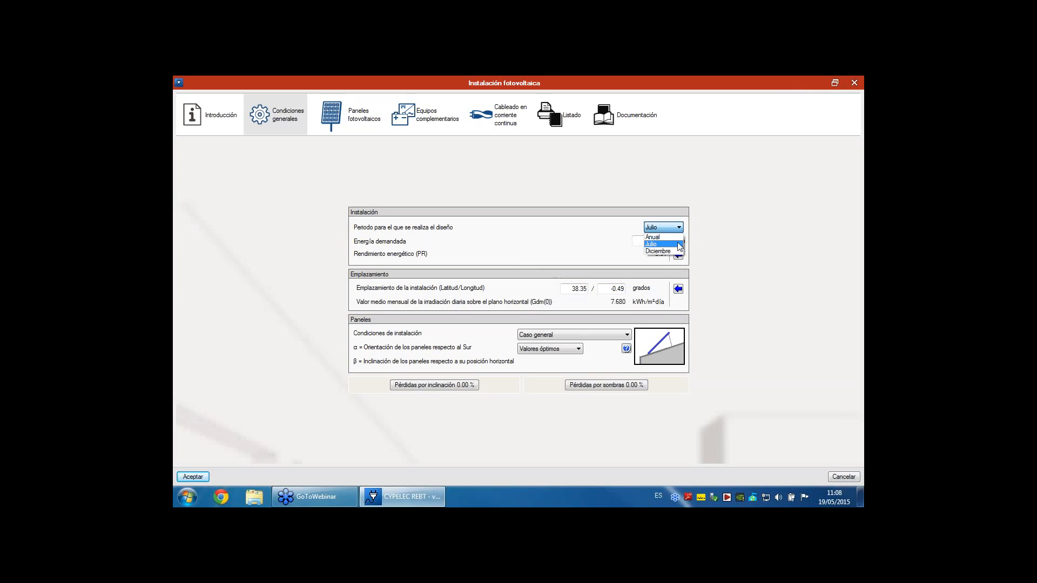
click(679, 251)
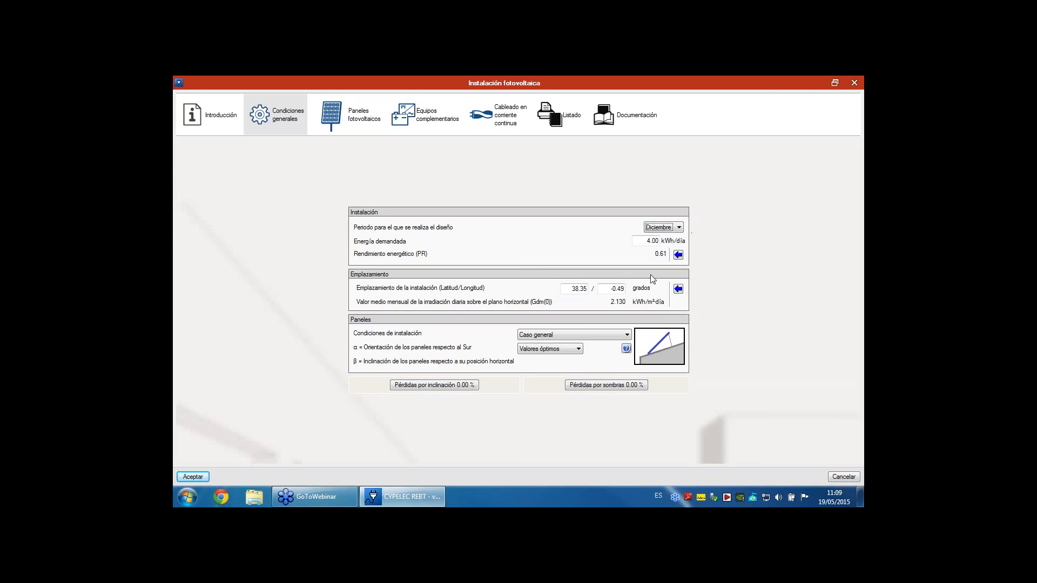
click(679, 227)
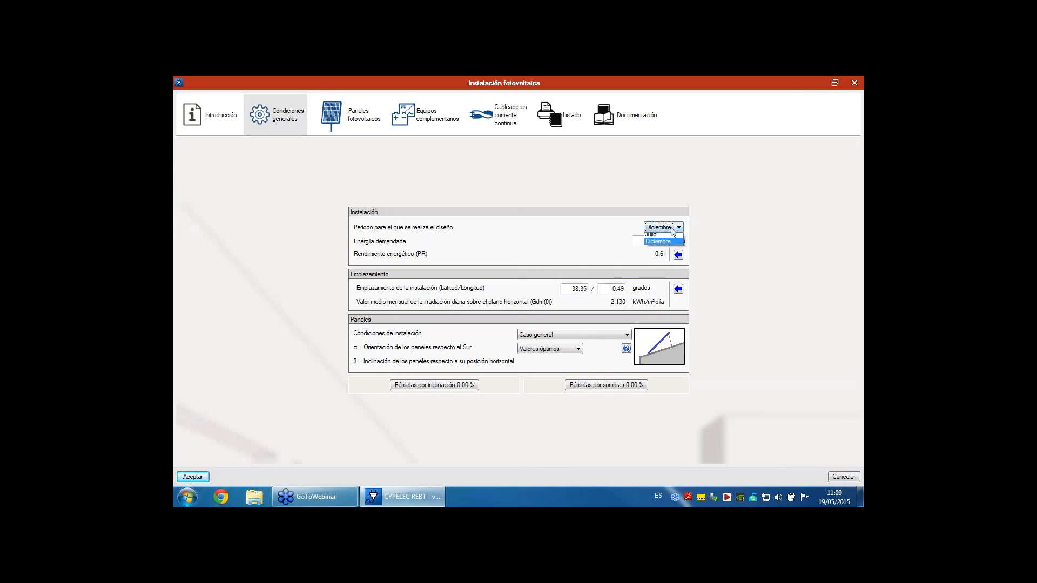
click(682, 235)
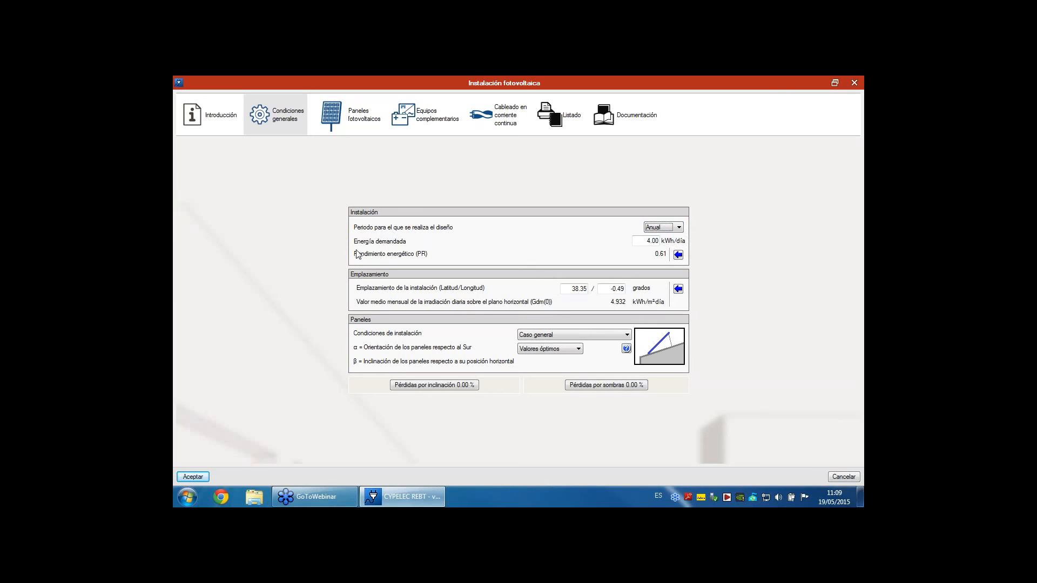
Open the energy performance loss breakdown, try Valores introducidos for the wiring losses, and set them back to Valores calculados.
click(644, 242)
click(678, 256)
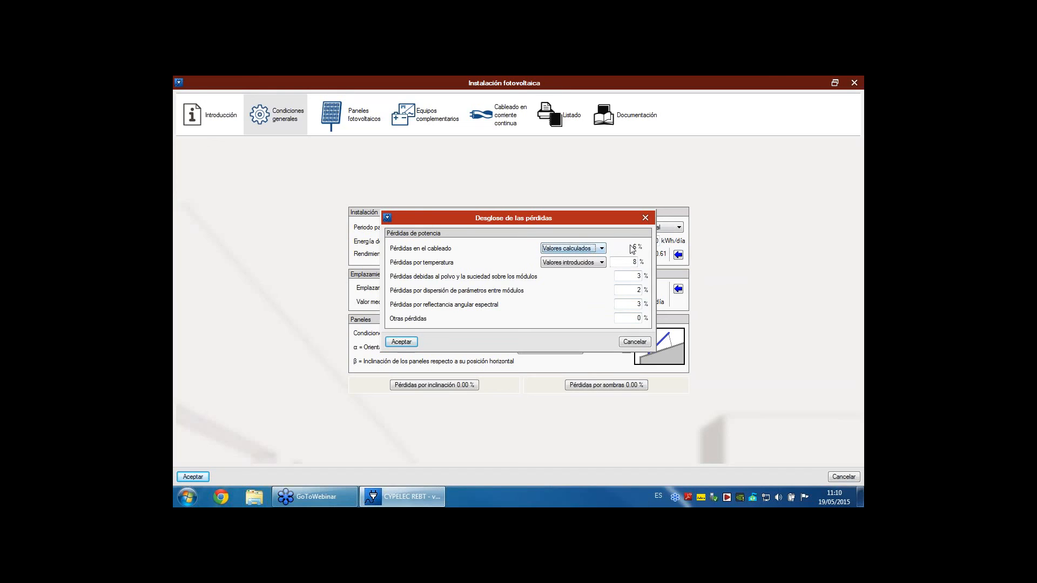
click(599, 249)
click(596, 259)
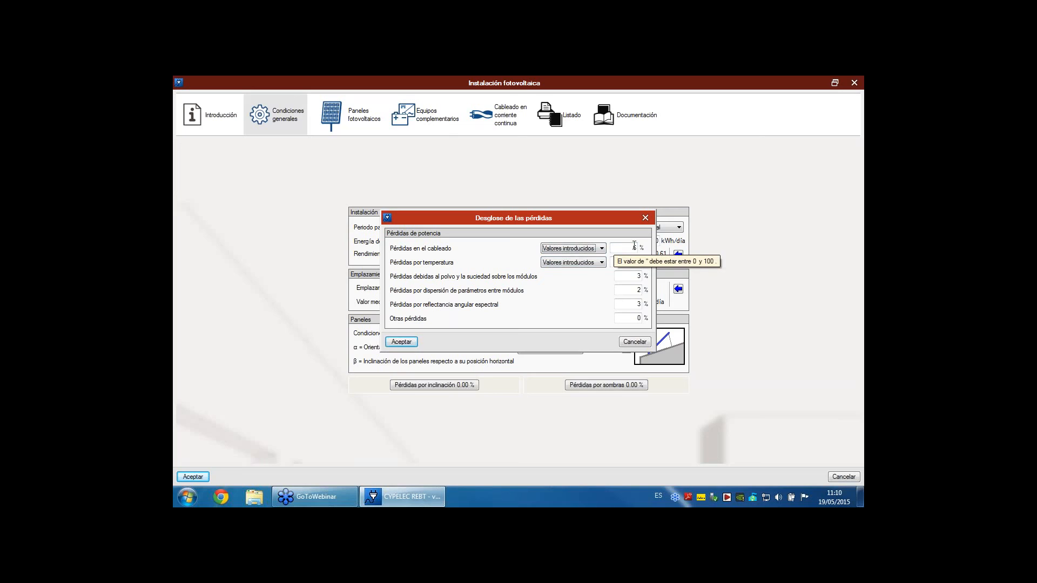
click(599, 249)
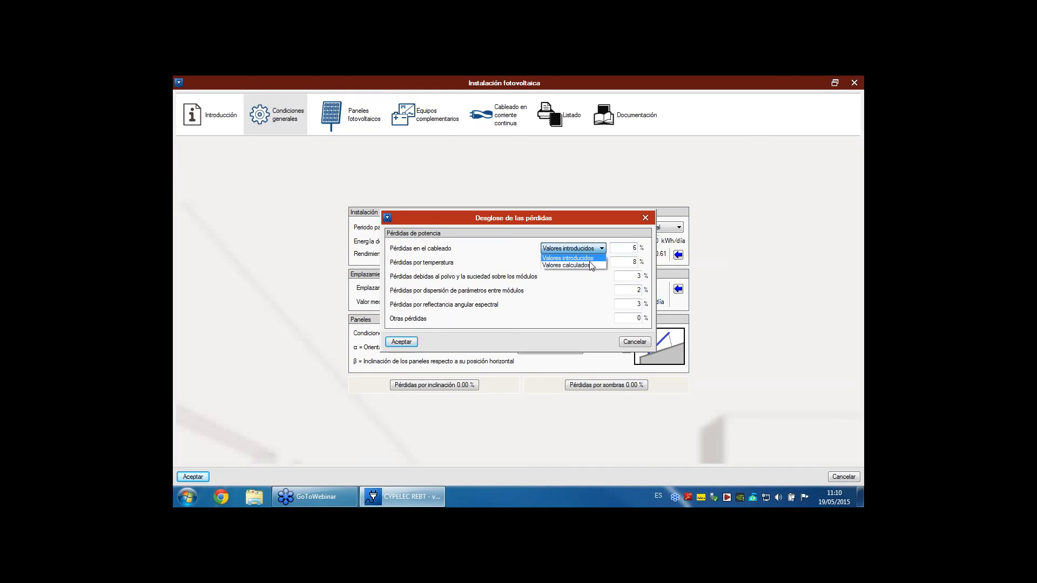
click(593, 265)
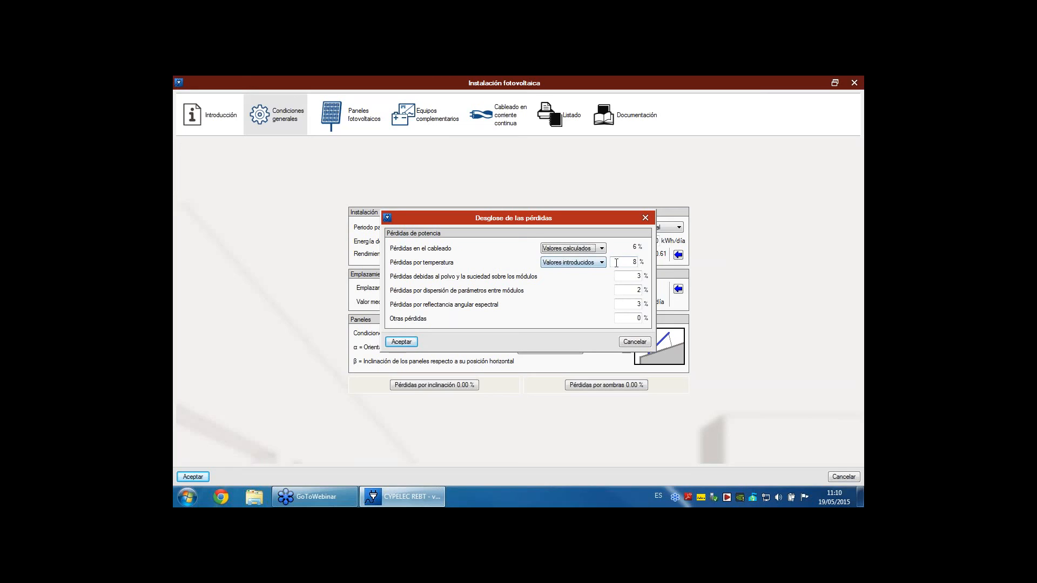
Try Valores calculados for the temperature losses, set them back to Valores introducidos, and accept the loss breakdown.
click(576, 264)
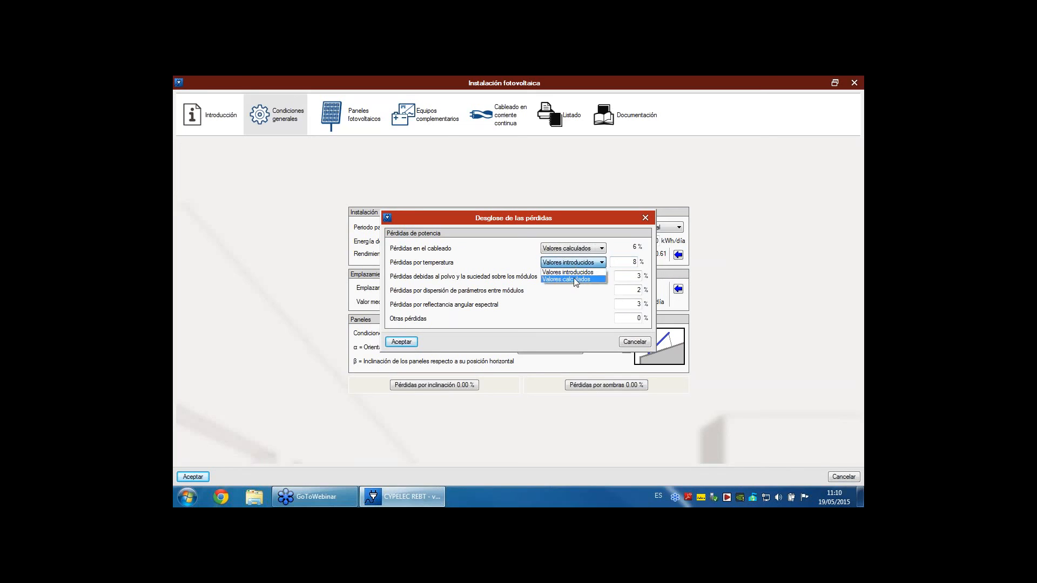
click(575, 274)
click(583, 264)
click(582, 279)
click(588, 264)
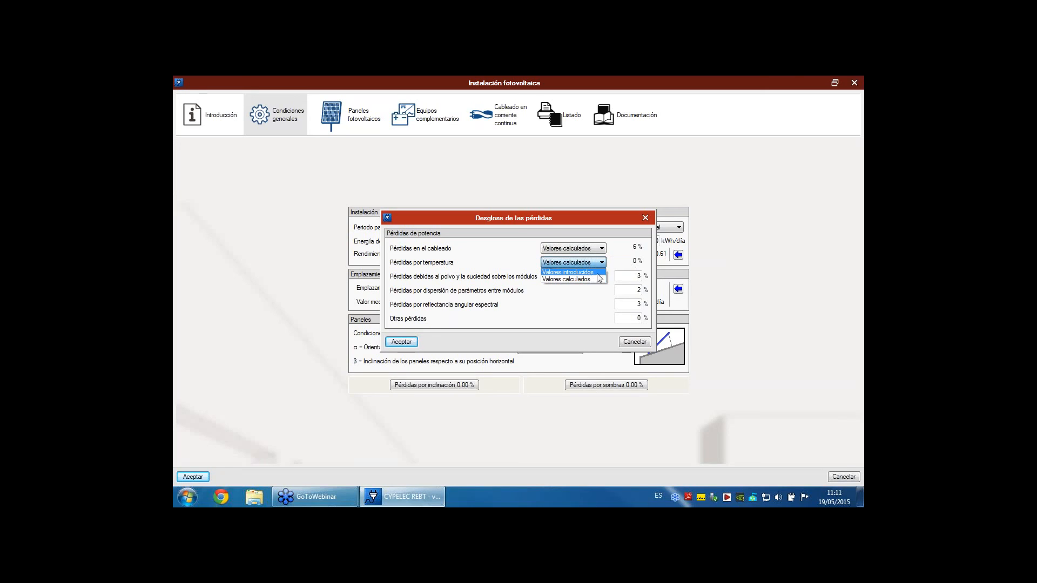
click(594, 272)
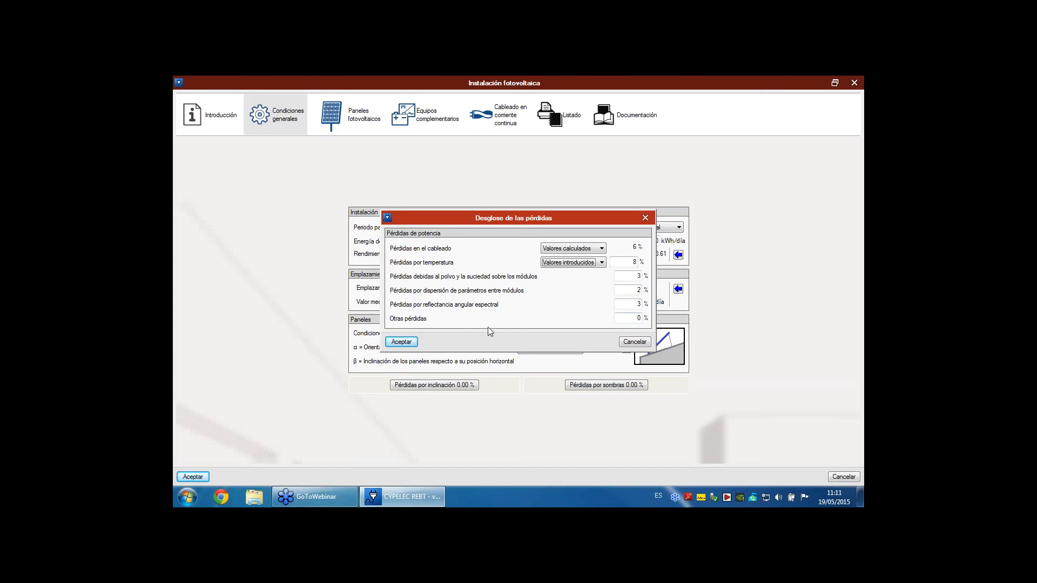
click(412, 343)
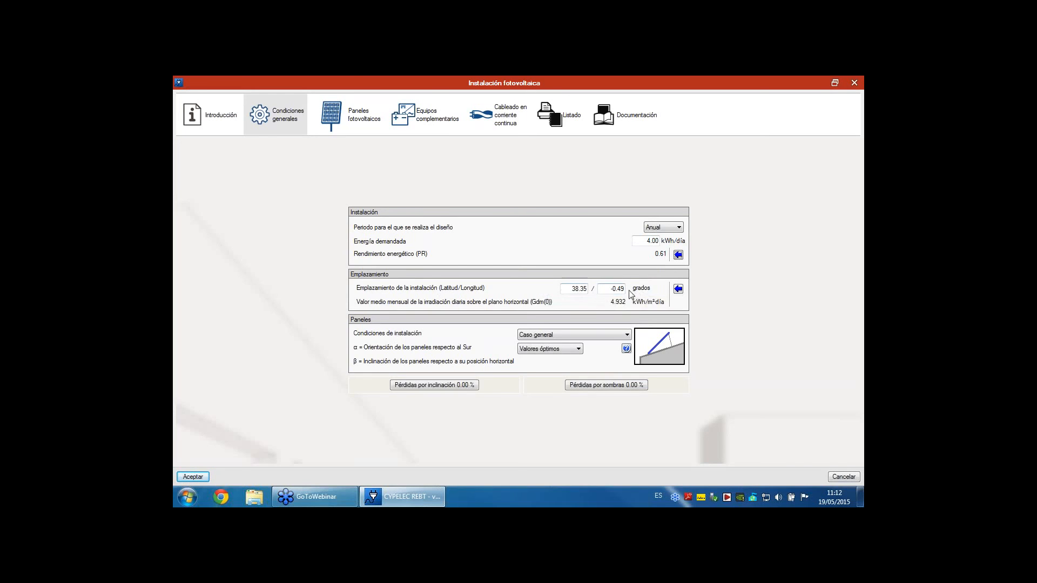
Set the installation's location to Aspe in the province of Alicante.
click(678, 289)
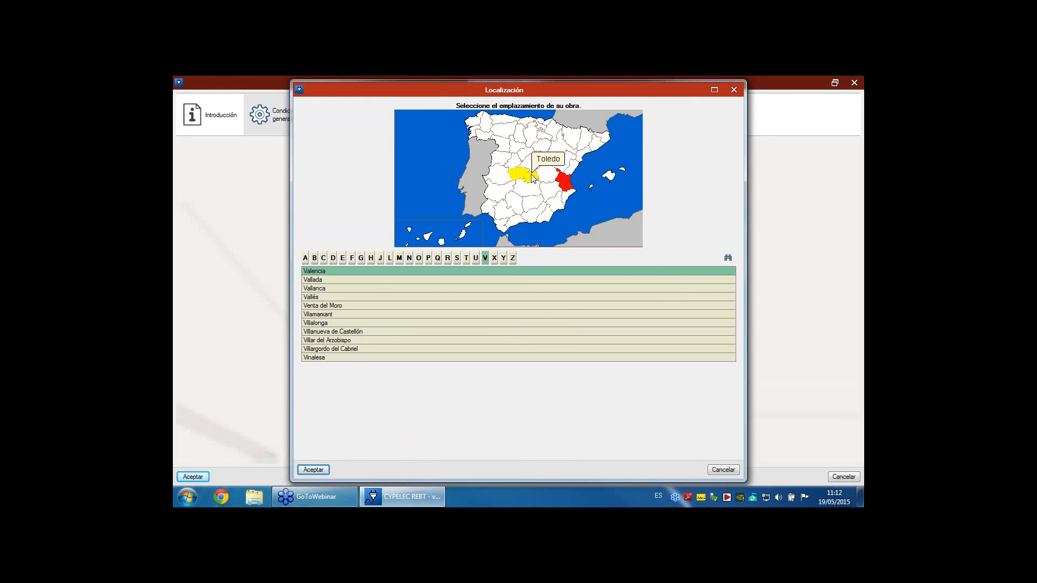
click(566, 199)
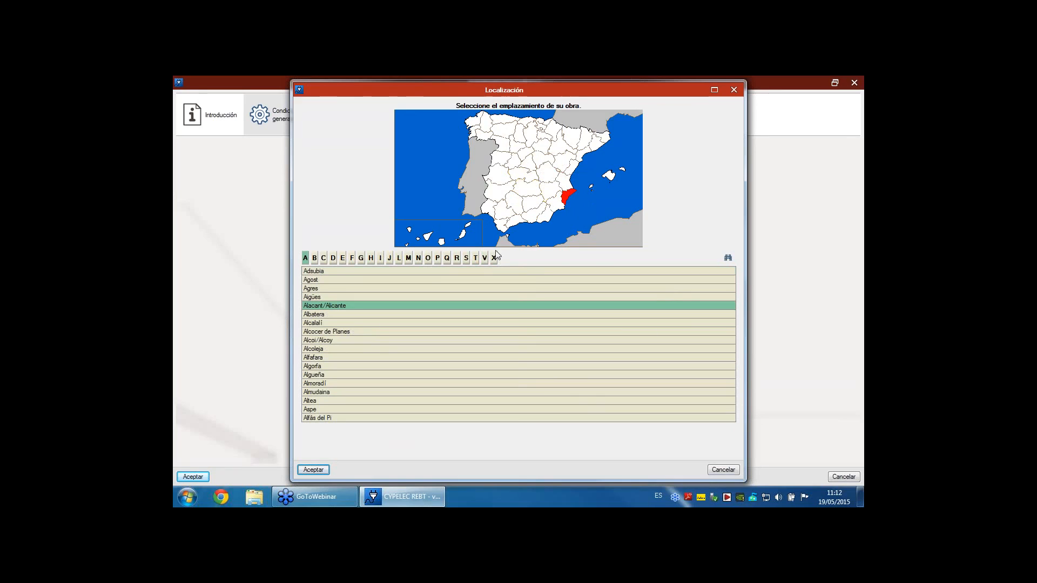
click(347, 409)
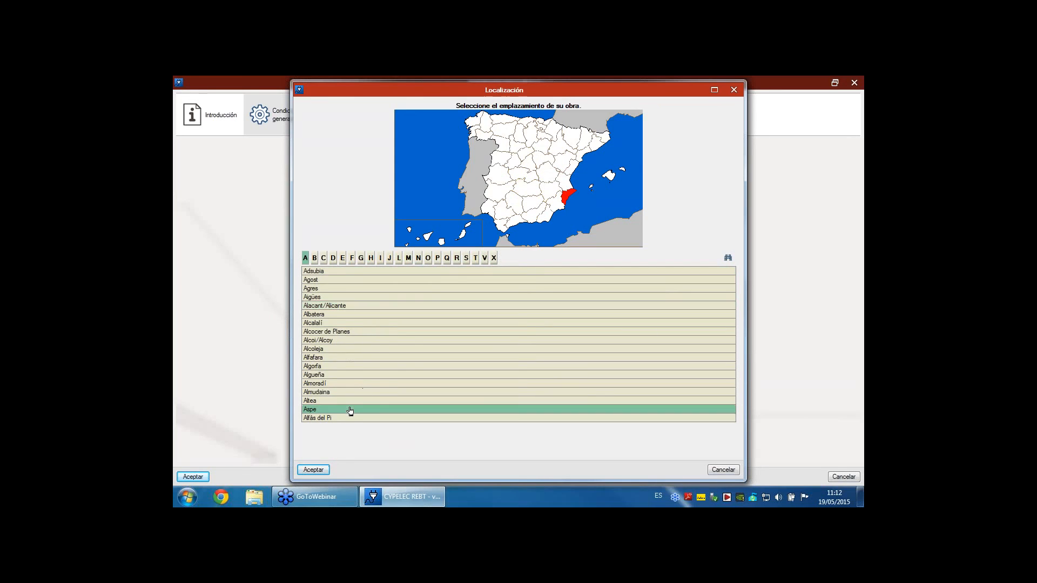
click(313, 470)
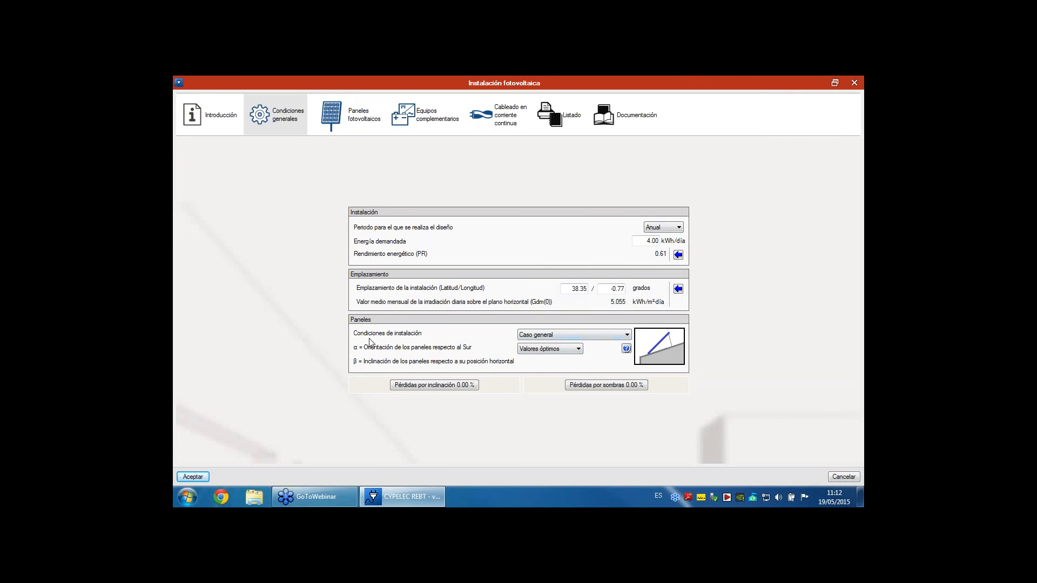
Try Superposición and Integración arquitectónica as the panels' installation condition, and set it back to Caso general.
click(614, 337)
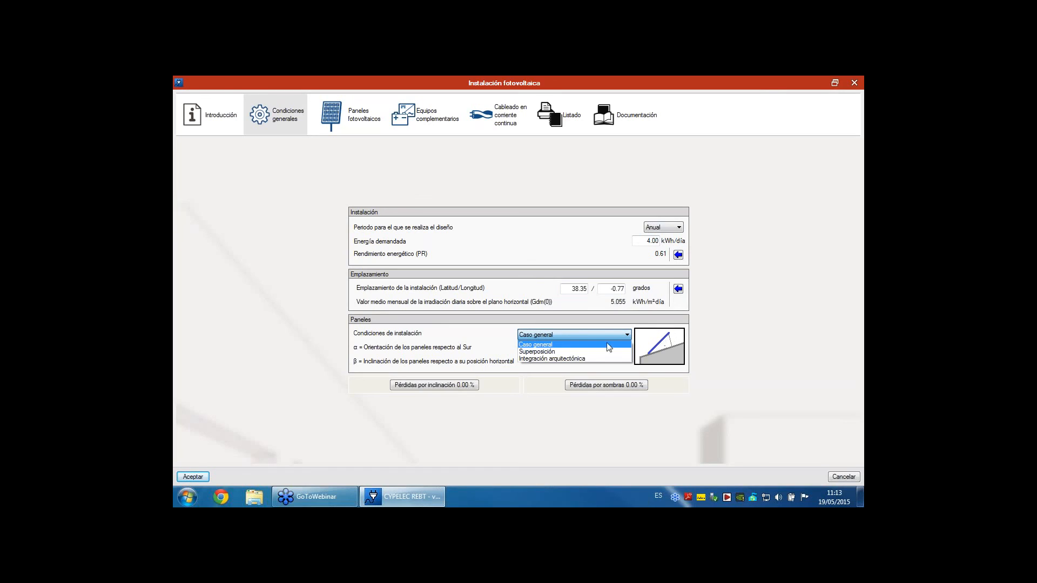
click(592, 352)
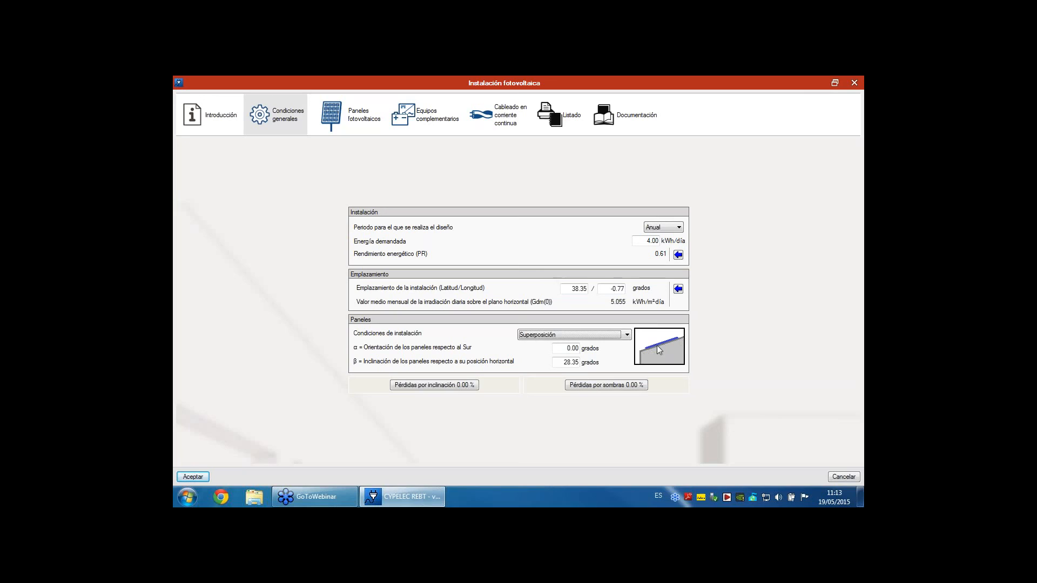
click(627, 335)
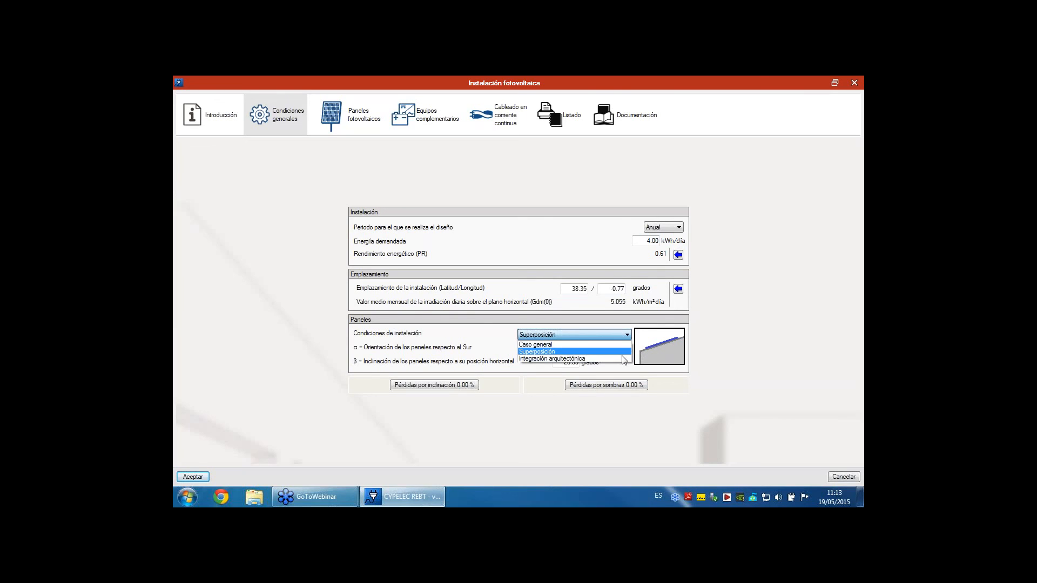
click(624, 358)
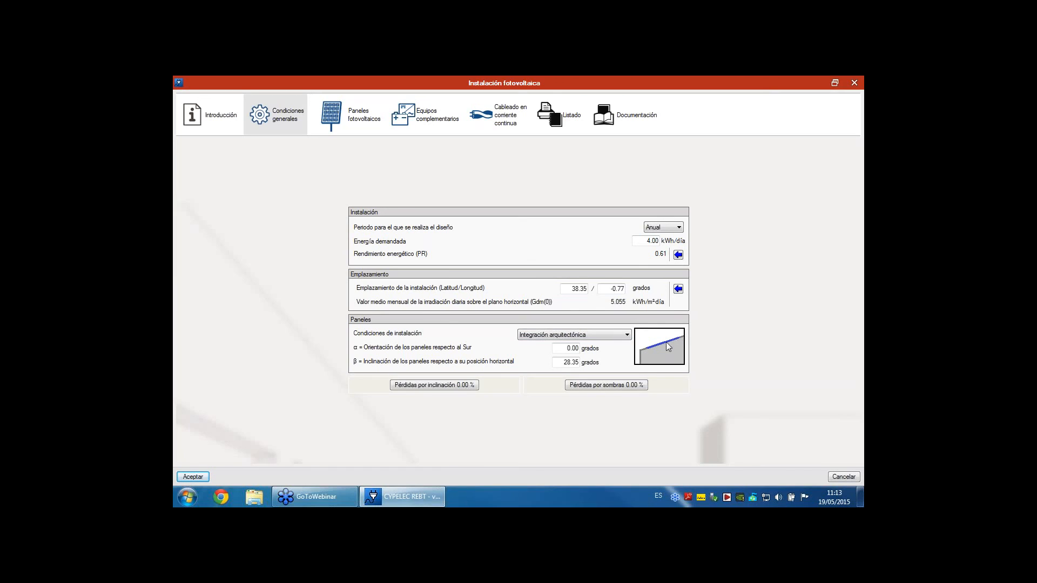
click(630, 335)
click(621, 342)
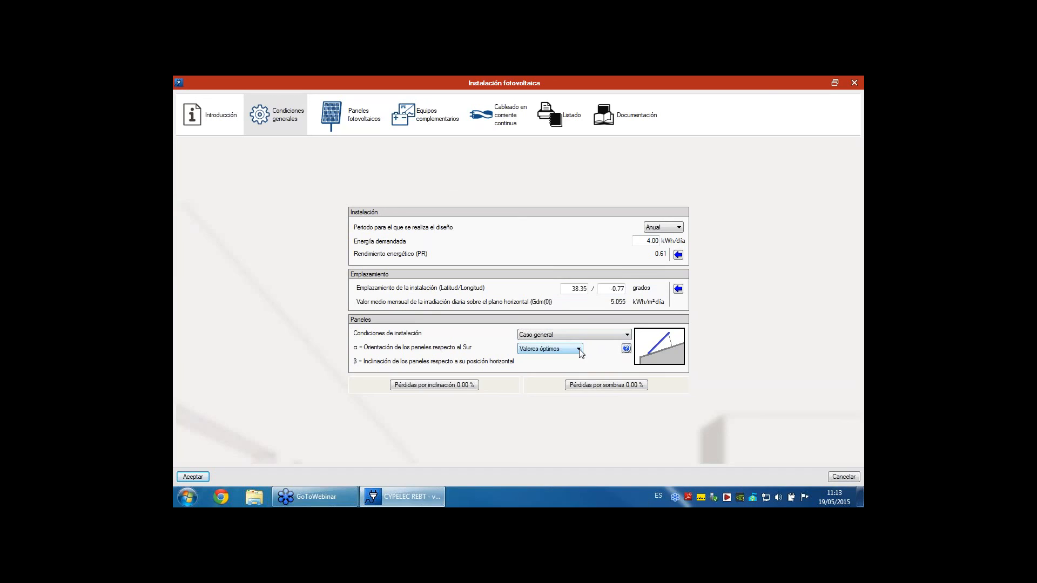
Examine the help on the panels' optimal orientation and inclination for each design period, and close it.
click(626, 349)
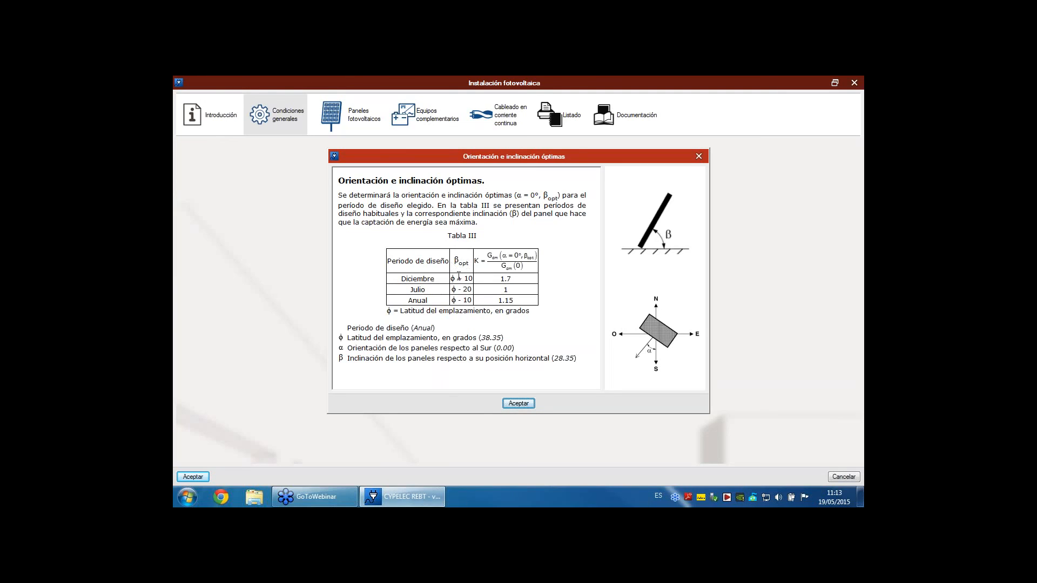
drag(452, 278, 455, 279)
click(445, 338)
click(519, 404)
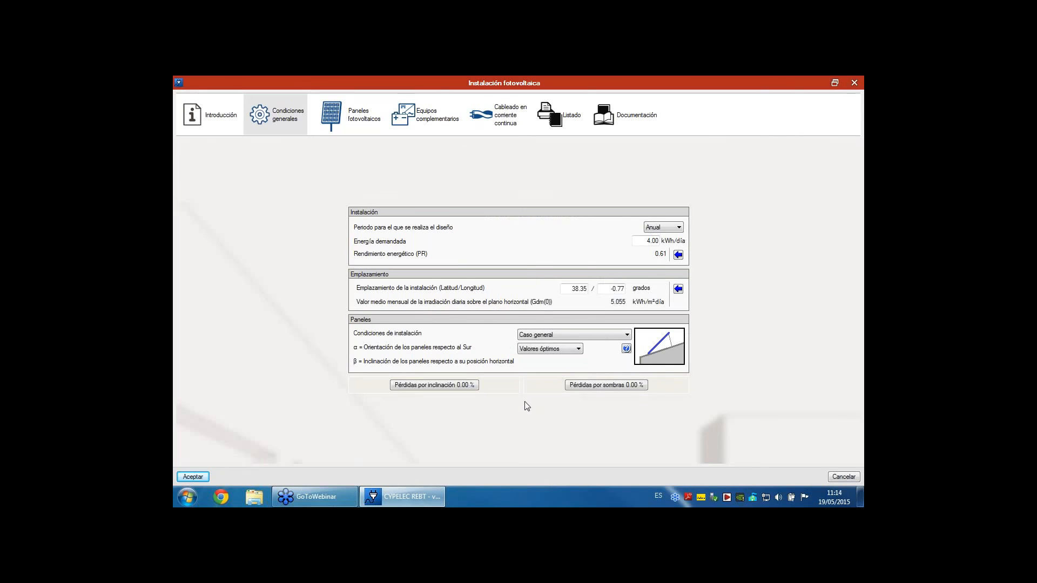
Switch the panels' orientation and inclination to Valores introducidos and select the inclination value.
click(578, 350)
click(573, 366)
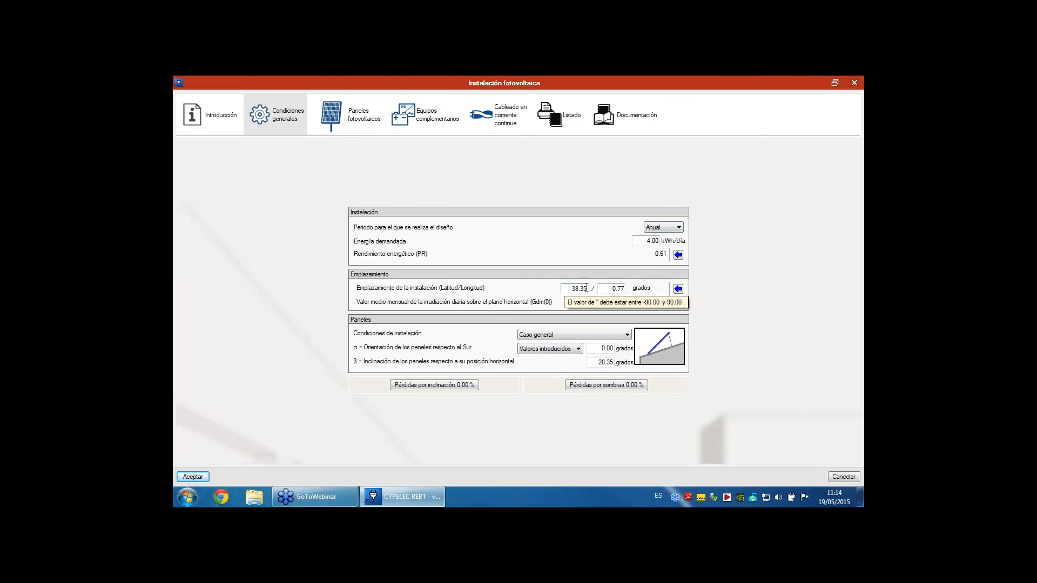
click(598, 362)
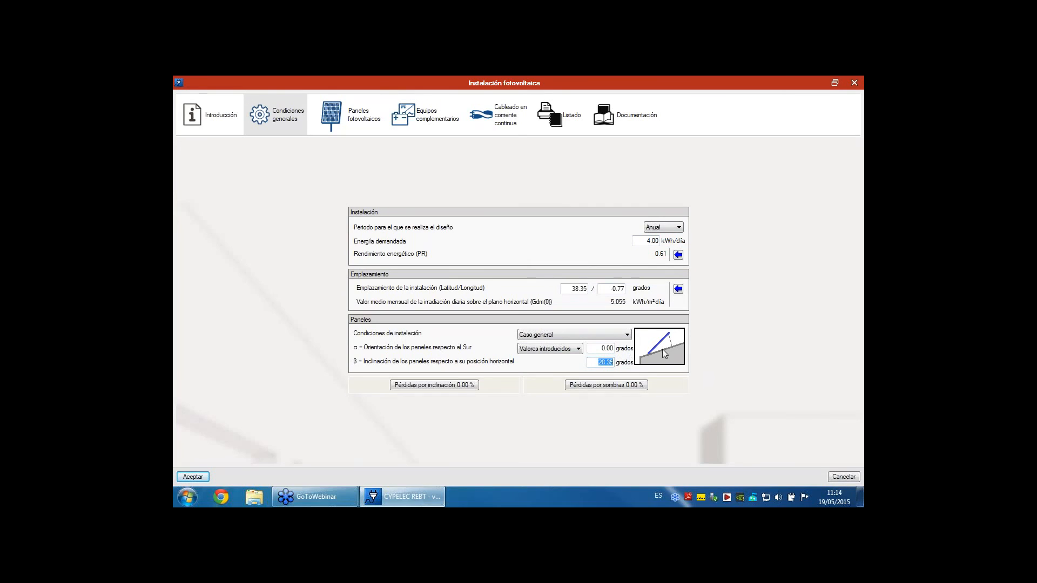
Compare Superposición with Integración arquitectónica as the panels' installation condition and leave Integración arquitectónica selected.
click(603, 335)
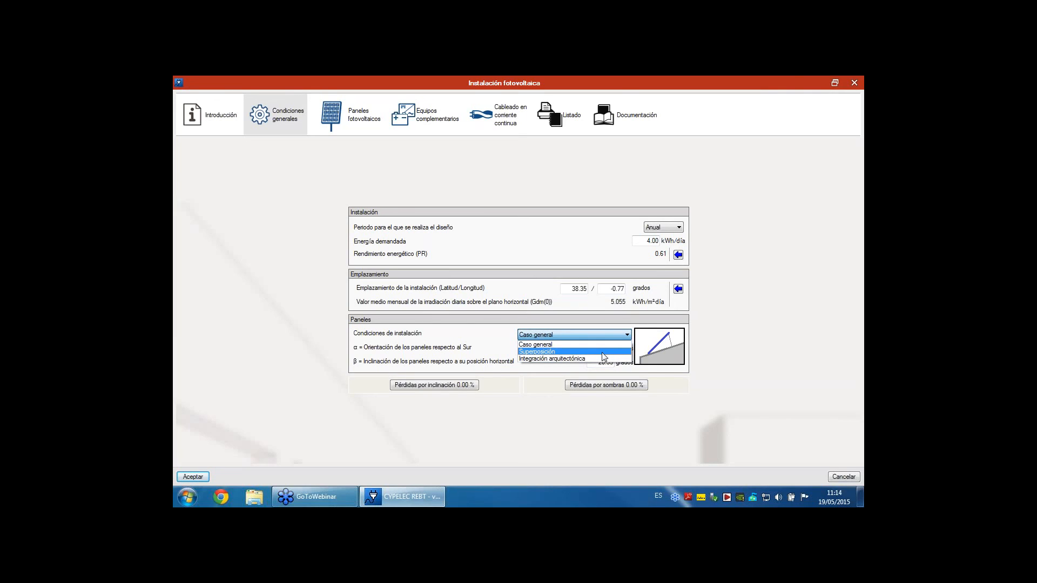
click(601, 352)
click(602, 336)
click(604, 359)
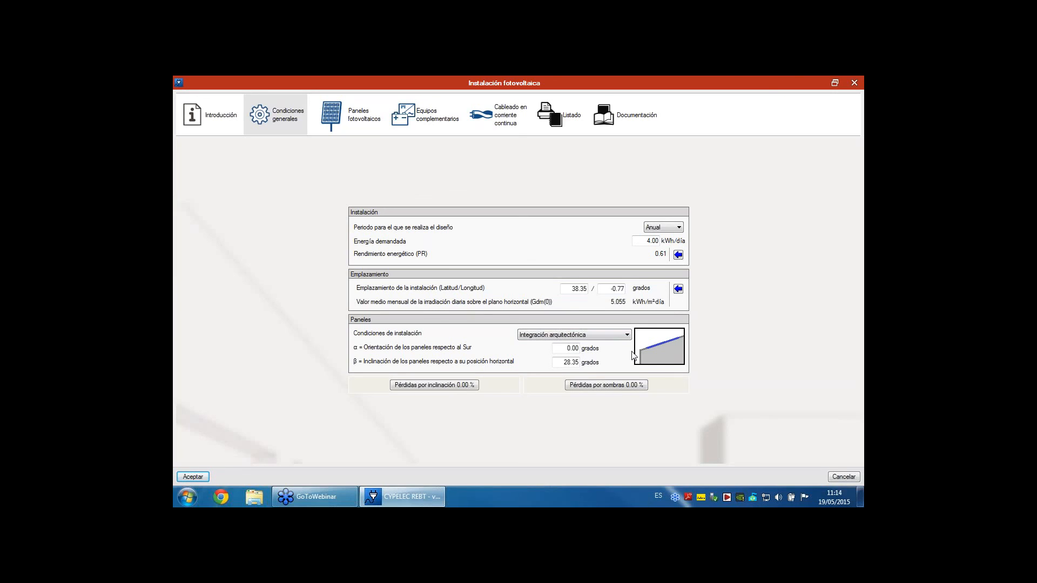
click(621, 336)
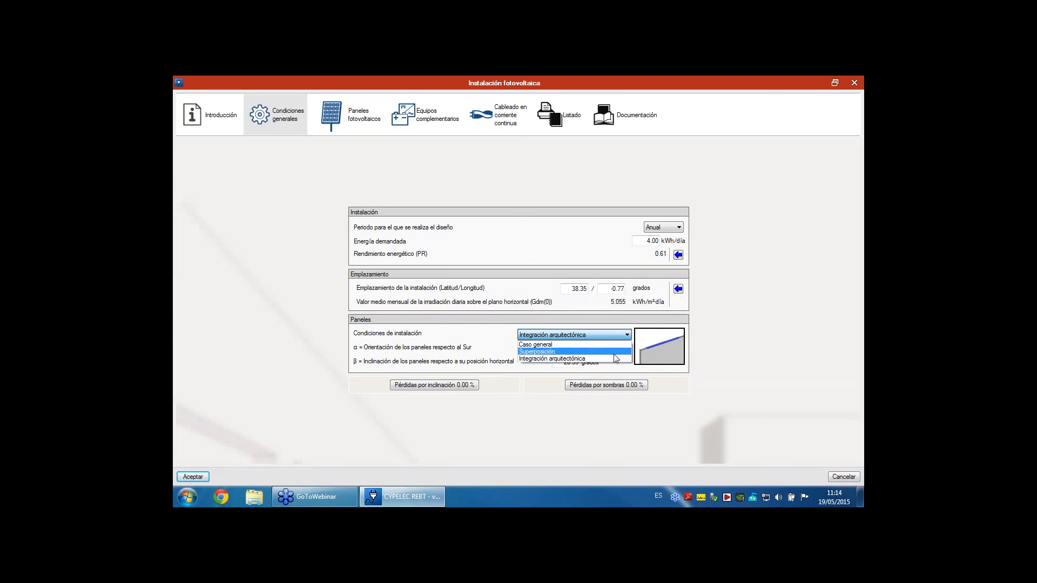
click(615, 352)
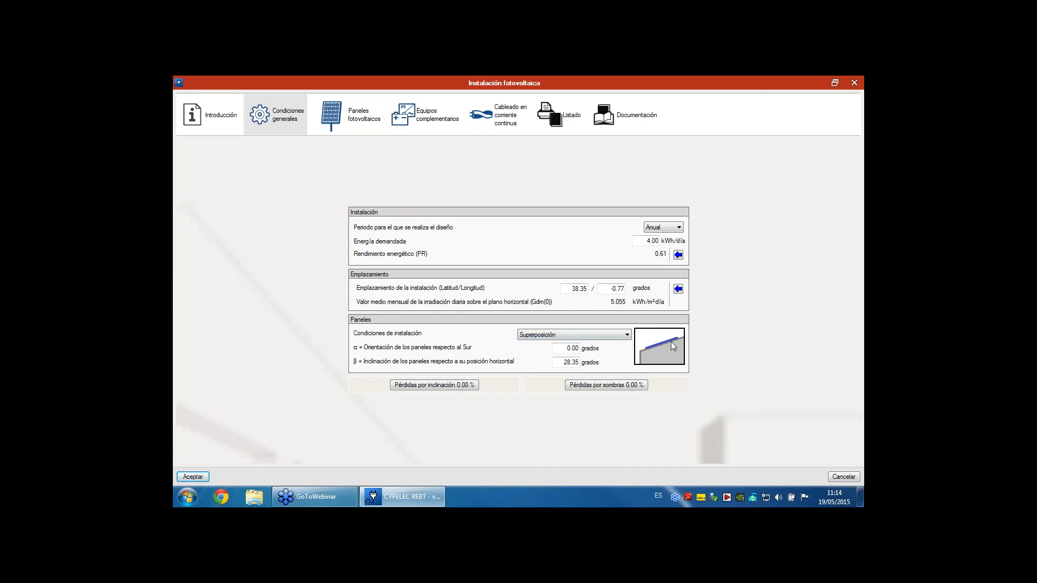
click(625, 335)
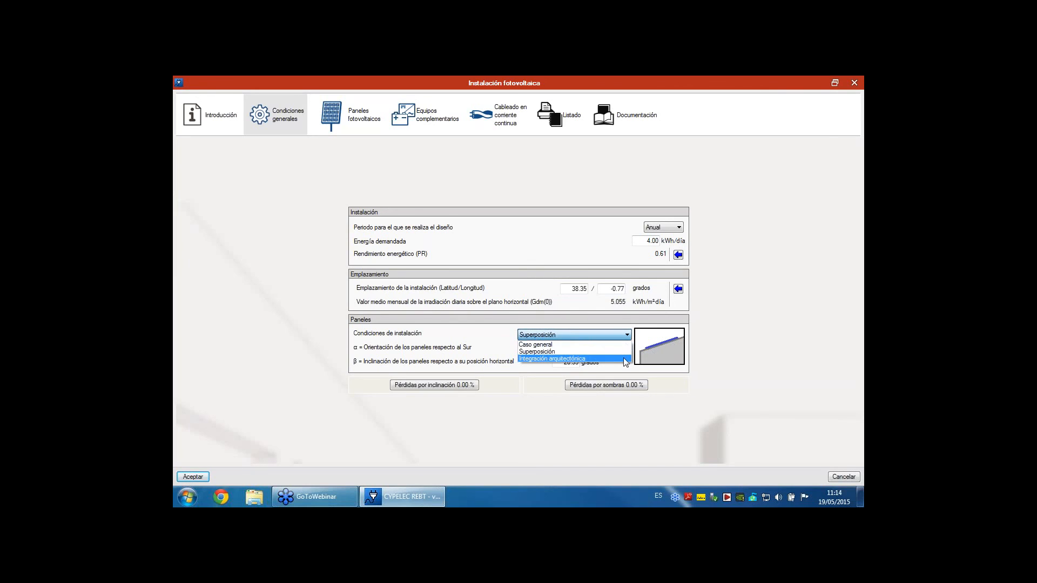
click(623, 357)
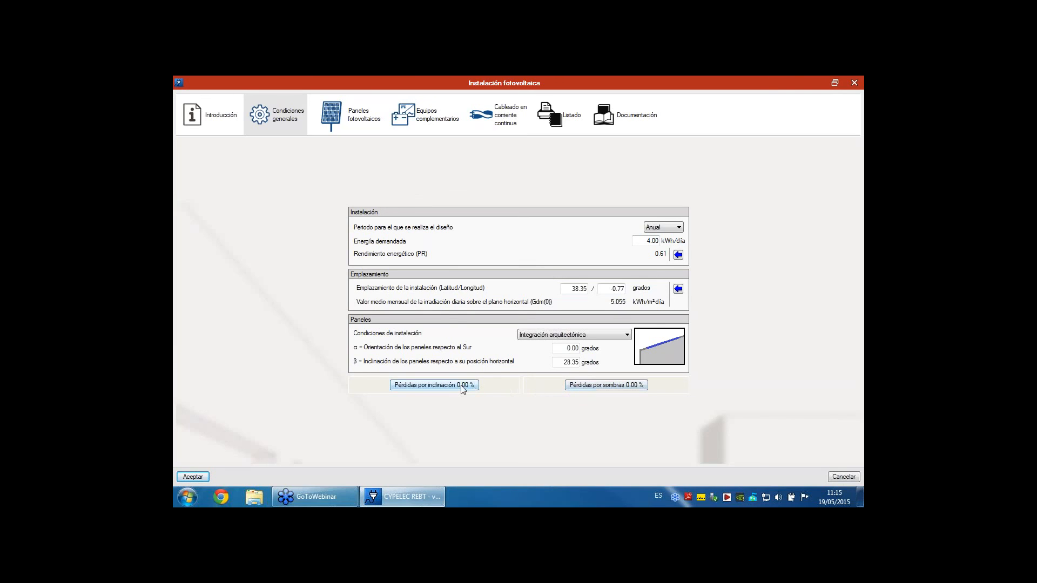
Open the inclination losses diagram, compare its limits for the three installation conditions, and set the condition to Superposición.
click(424, 387)
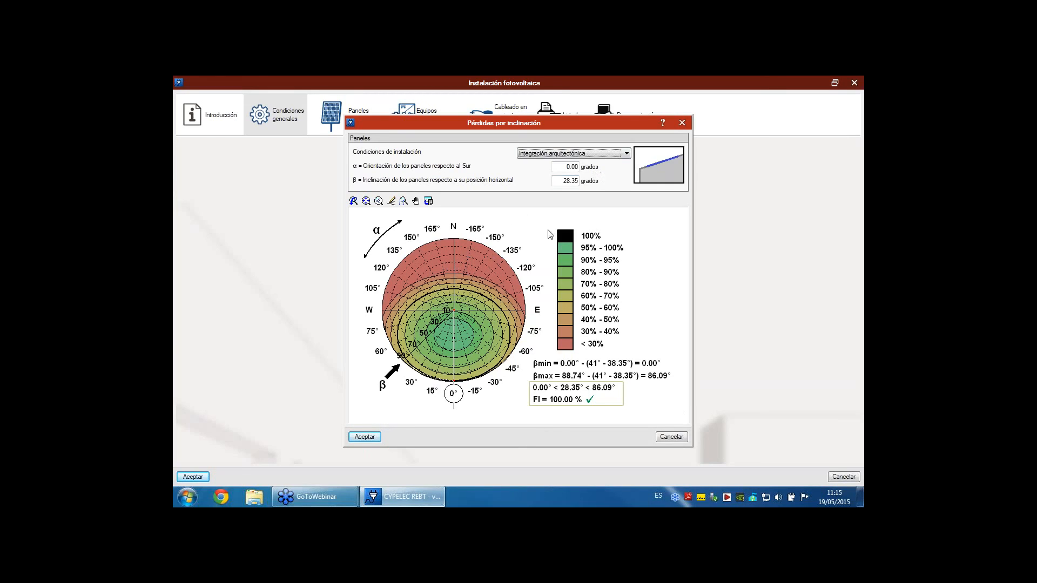
click(614, 154)
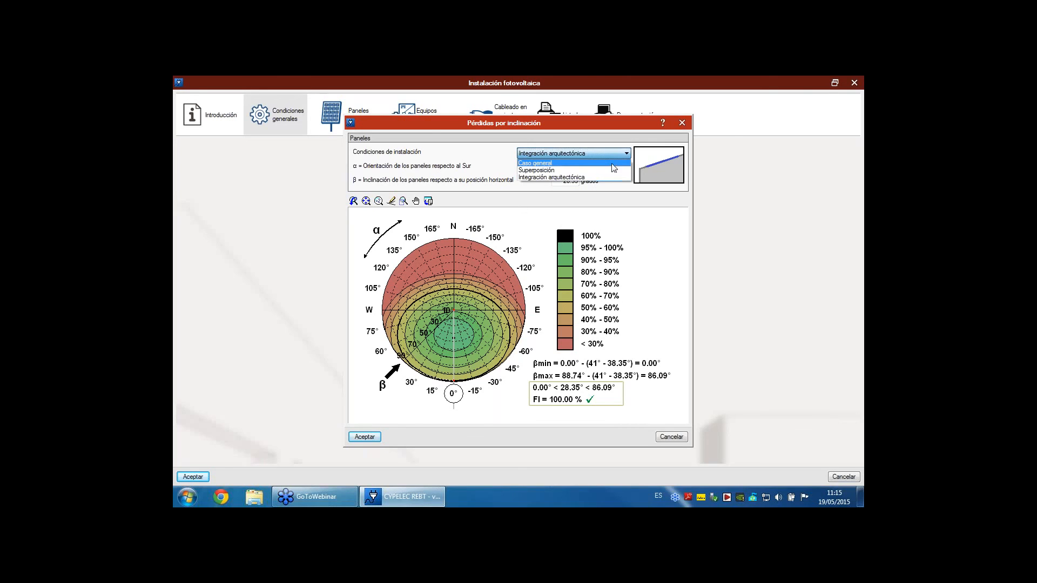
click(610, 170)
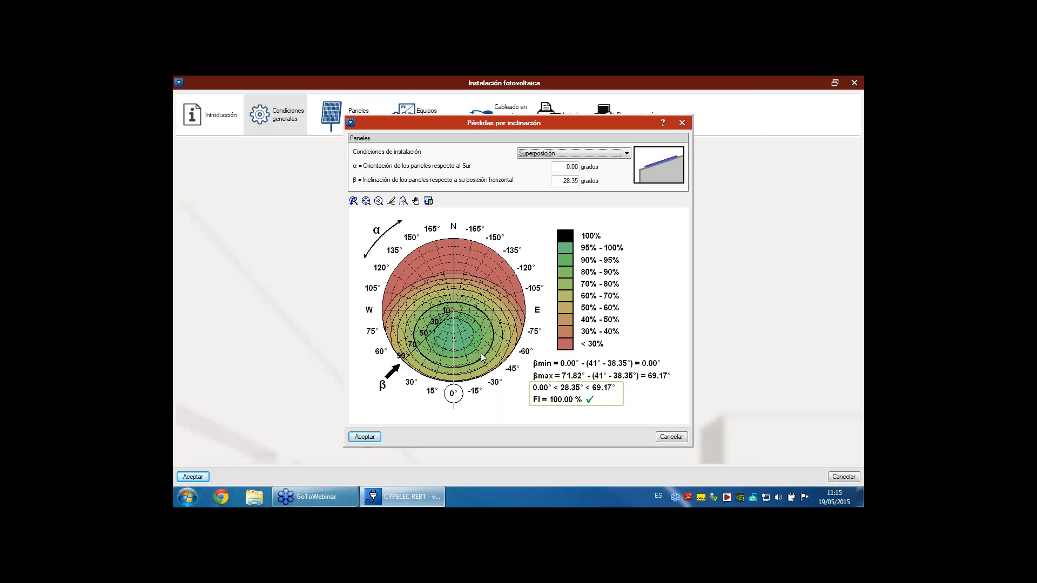
click(609, 157)
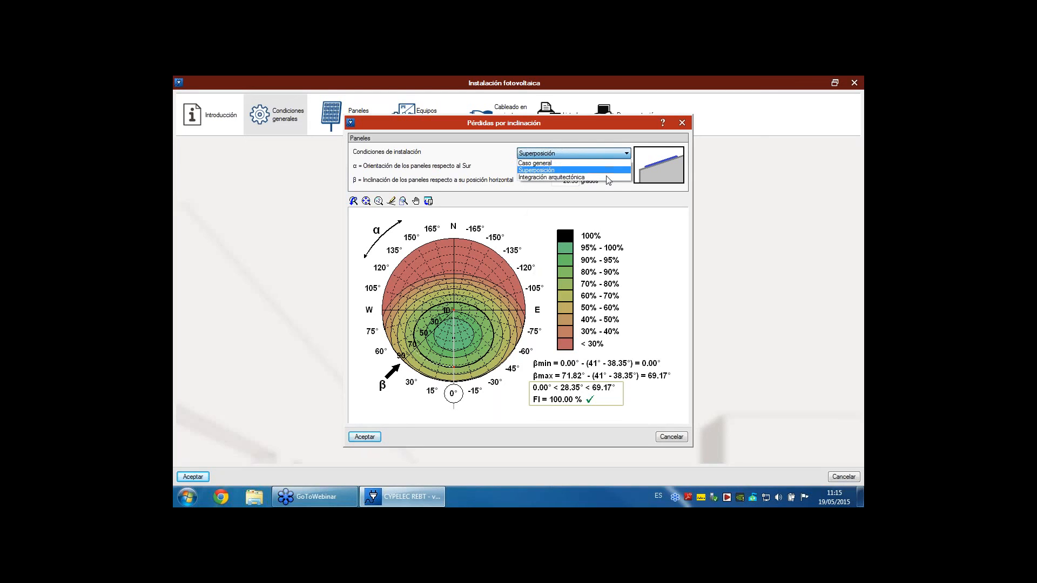
click(605, 174)
click(607, 158)
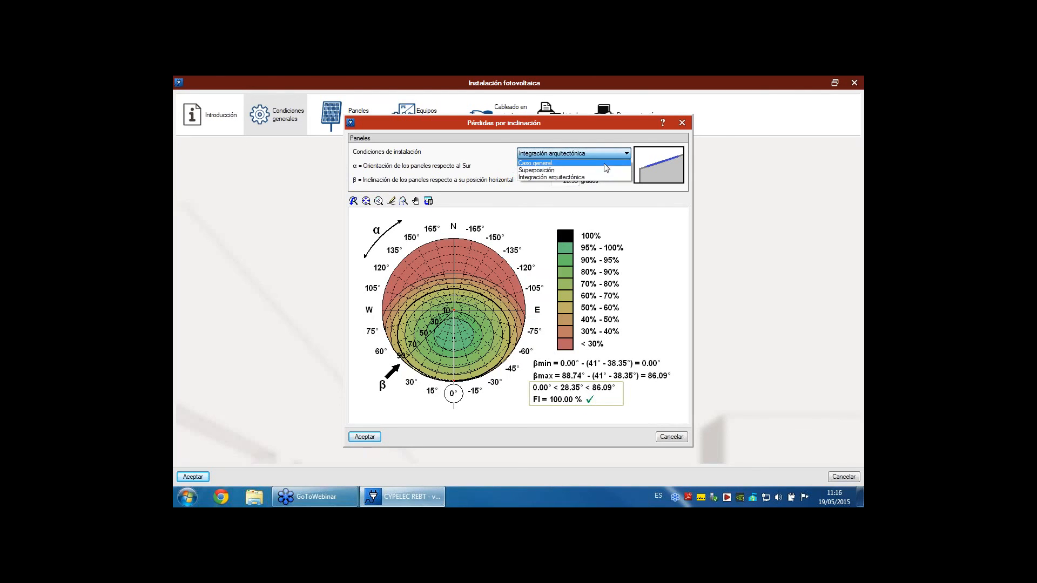
click(602, 170)
click(603, 154)
click(601, 163)
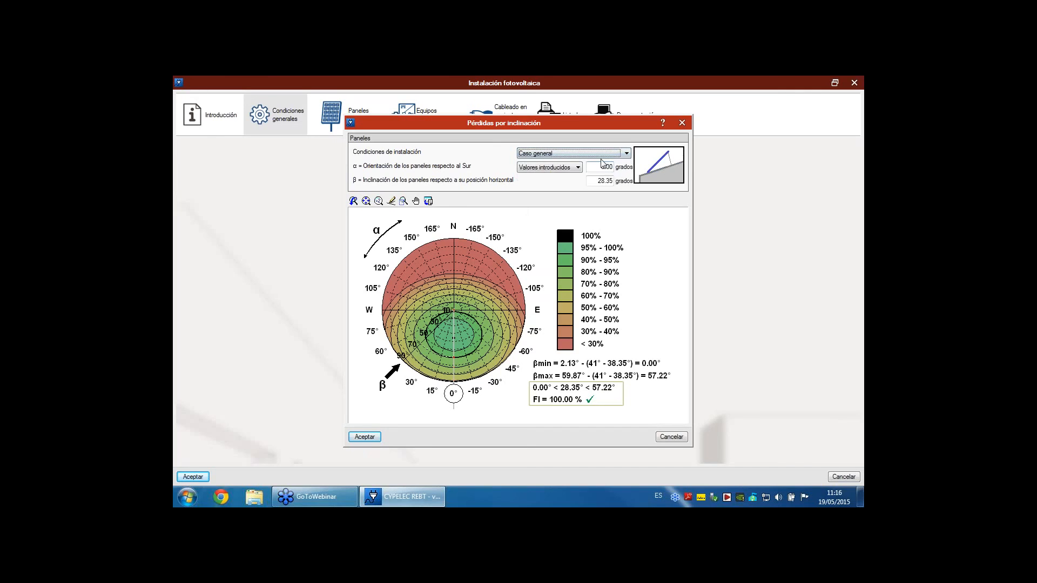
click(600, 153)
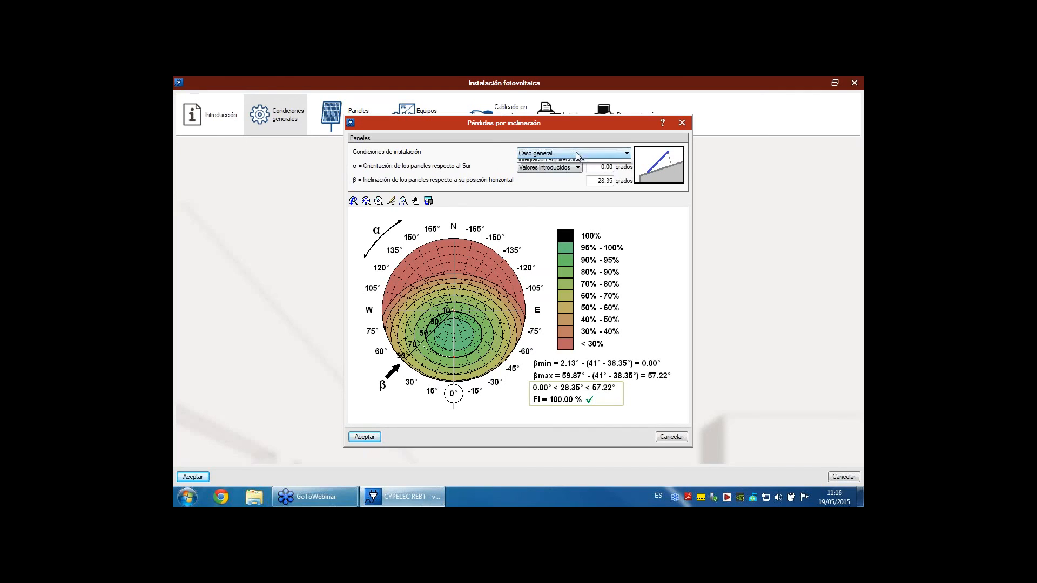
click(600, 167)
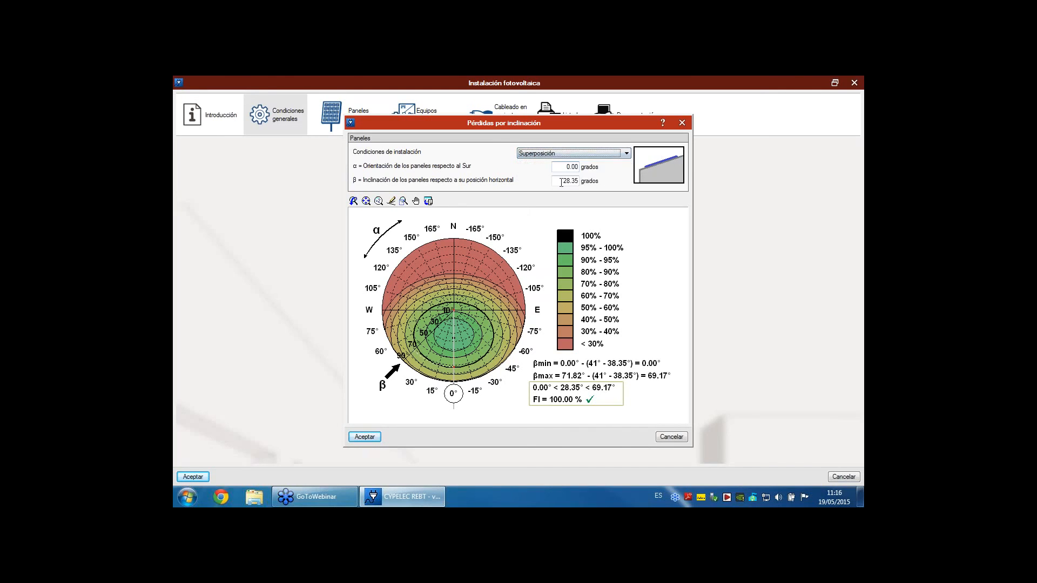
Compare the inclination loss limits for Integración arquitectónica, and set the panels' installation condition to Caso general.
click(588, 154)
click(586, 178)
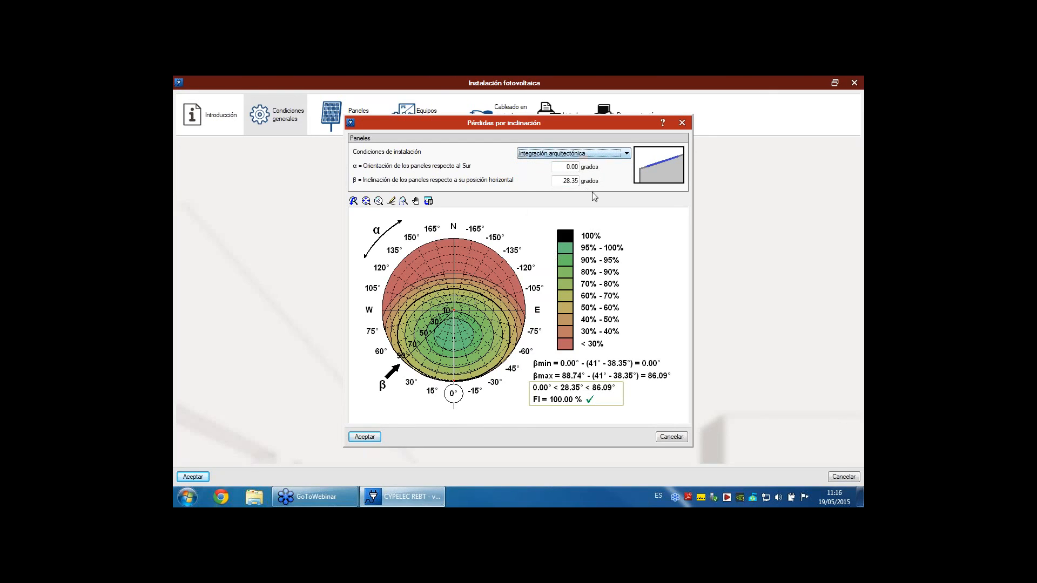
click(594, 154)
click(592, 160)
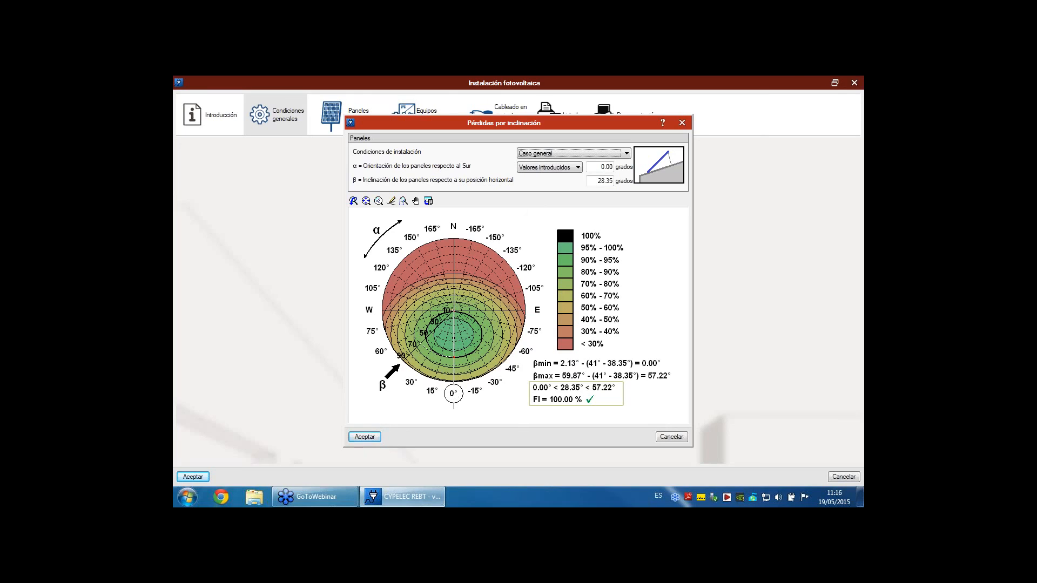
Set the panels' orientation with respect to south to 12 degrees and accept the inclination losses.
click(600, 167)
text(12)
key(Tab)
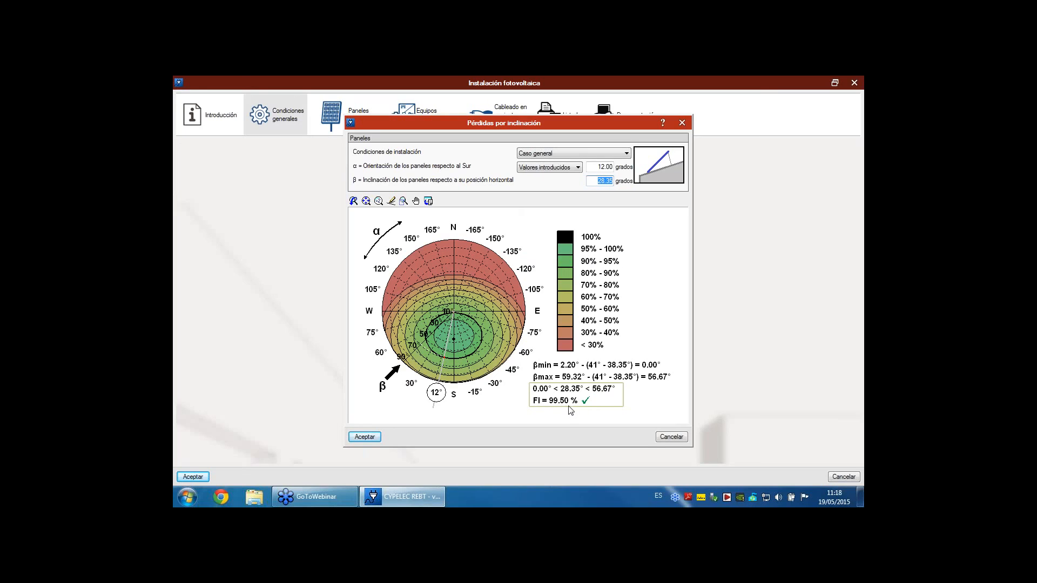
click(366, 437)
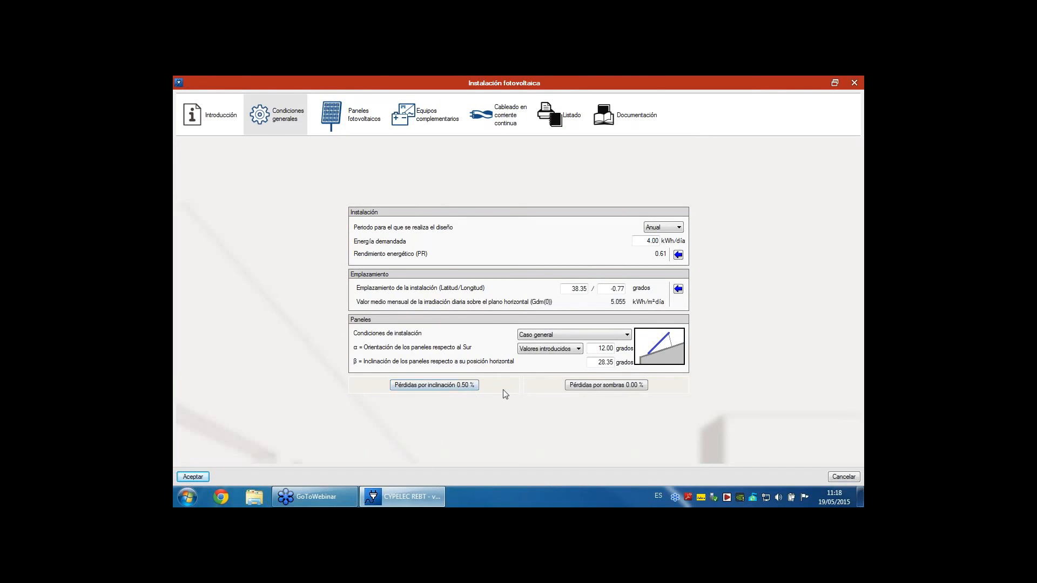
Reopen the inclination losses diagram and try to accept a panel orientation of 80 degrees.
click(475, 389)
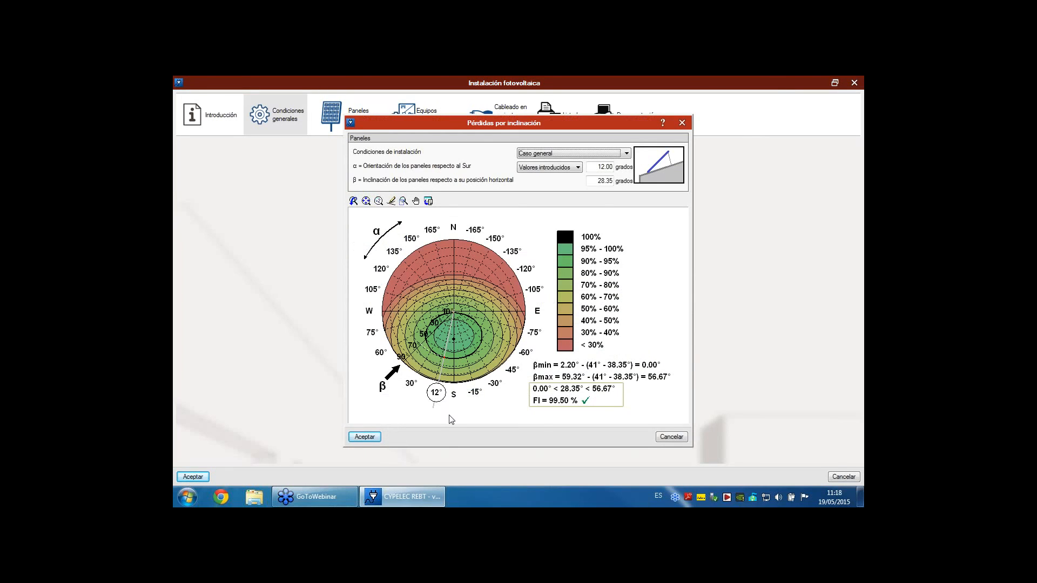
click(358, 438)
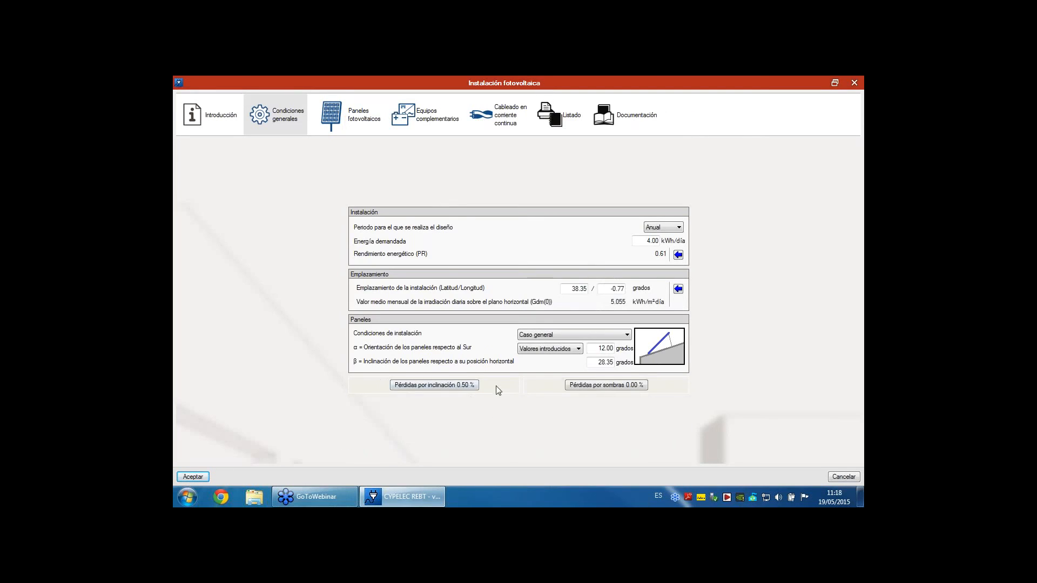
click(471, 386)
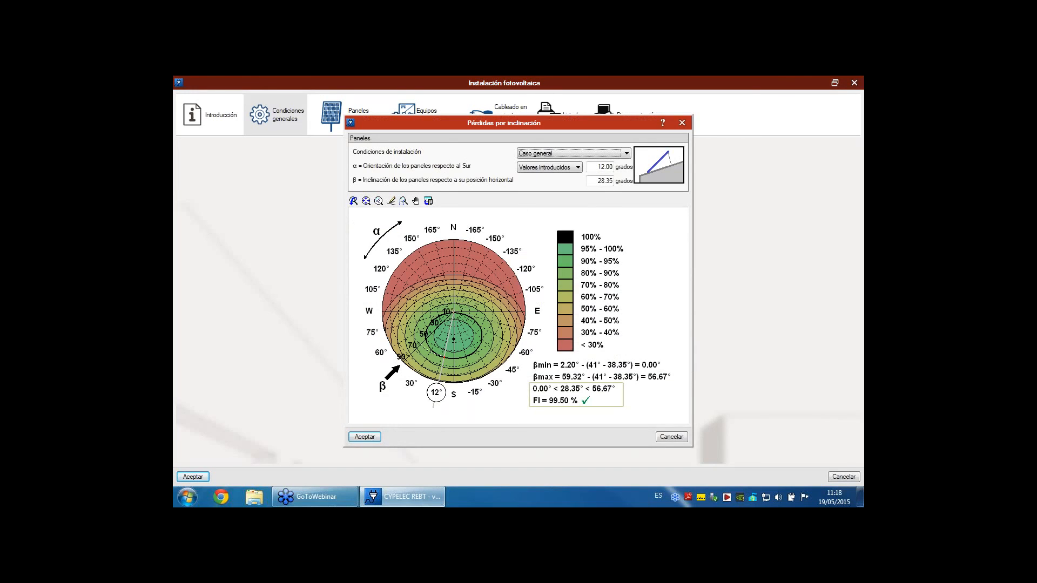
double_click(592, 163)
text(80)
key(Tab)
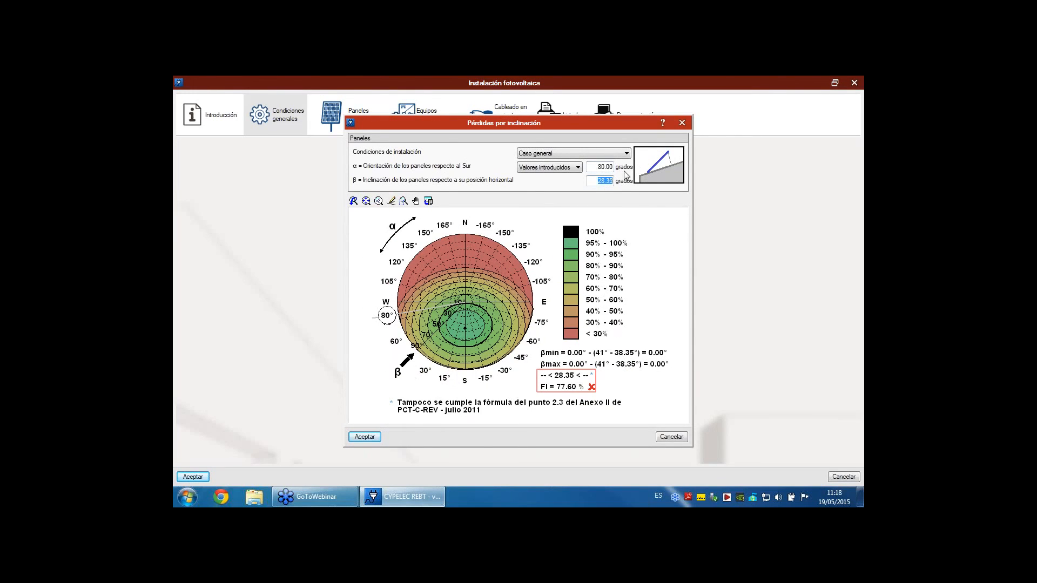
click(365, 437)
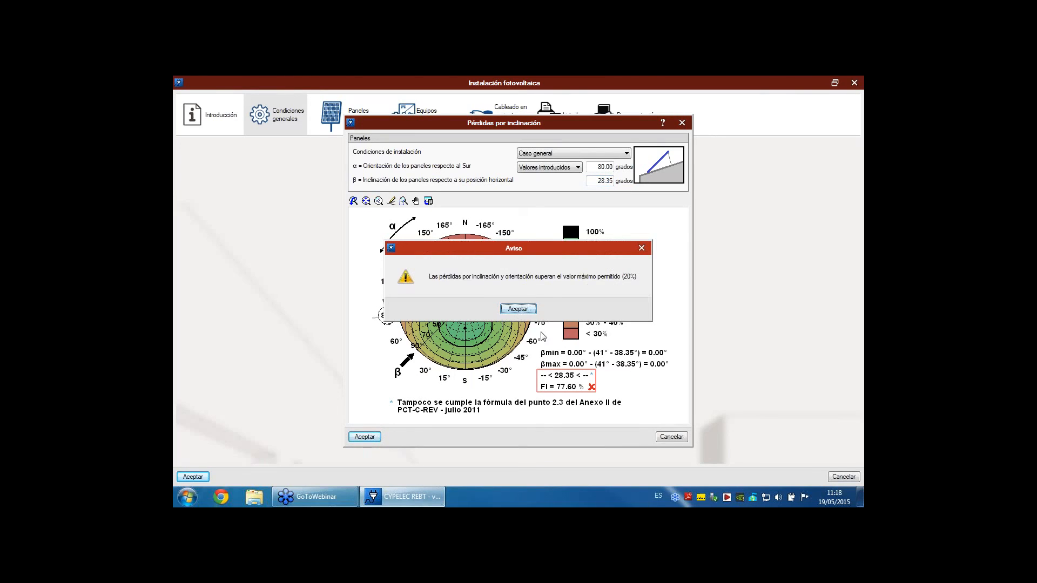
click(519, 311)
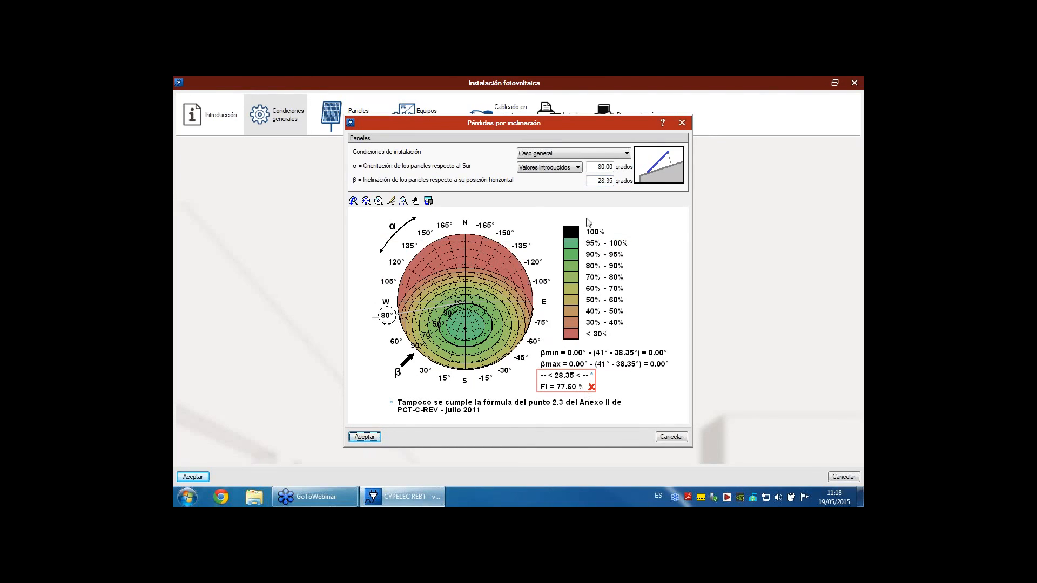
Set the orientation in the inclination losses diagram back to 12 degrees and accept it.
double_click(605, 167)
text(12)
click(373, 436)
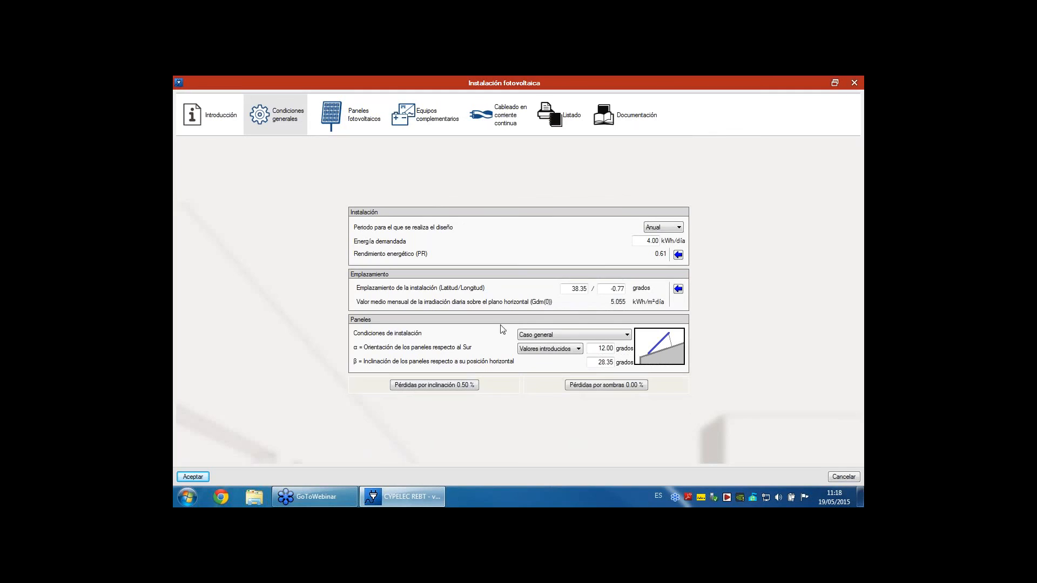
Try a panel orientation of 80 degrees directly in the general conditions, and set it back to 12 degrees.
double_click(604, 348)
text(80)
click(611, 362)
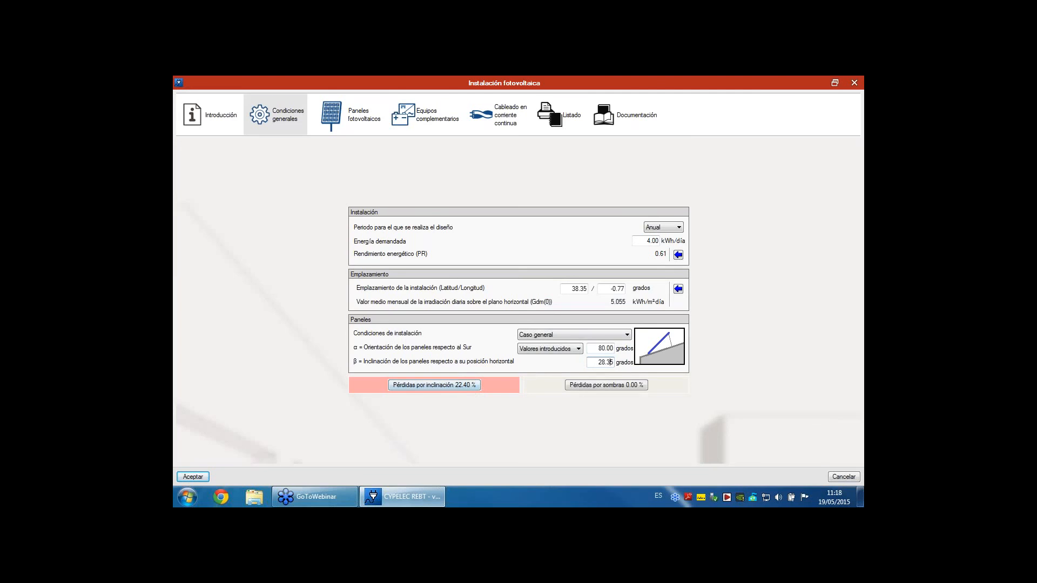
double_click(603, 348)
text(12)
click(601, 362)
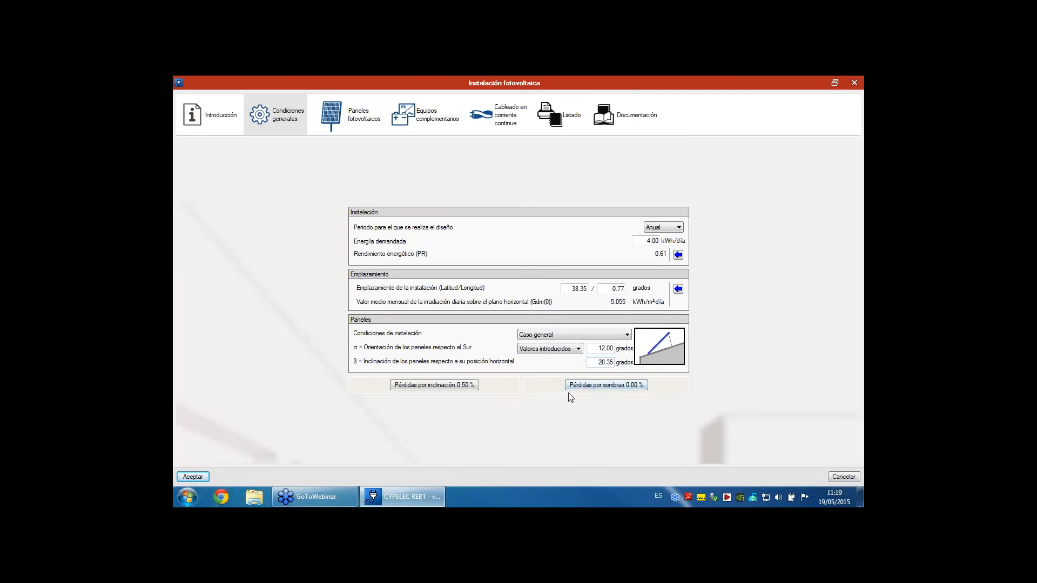
Add a lower obstacle to the shading losses with both elevations set to 50 degrees, and accept it.
click(620, 387)
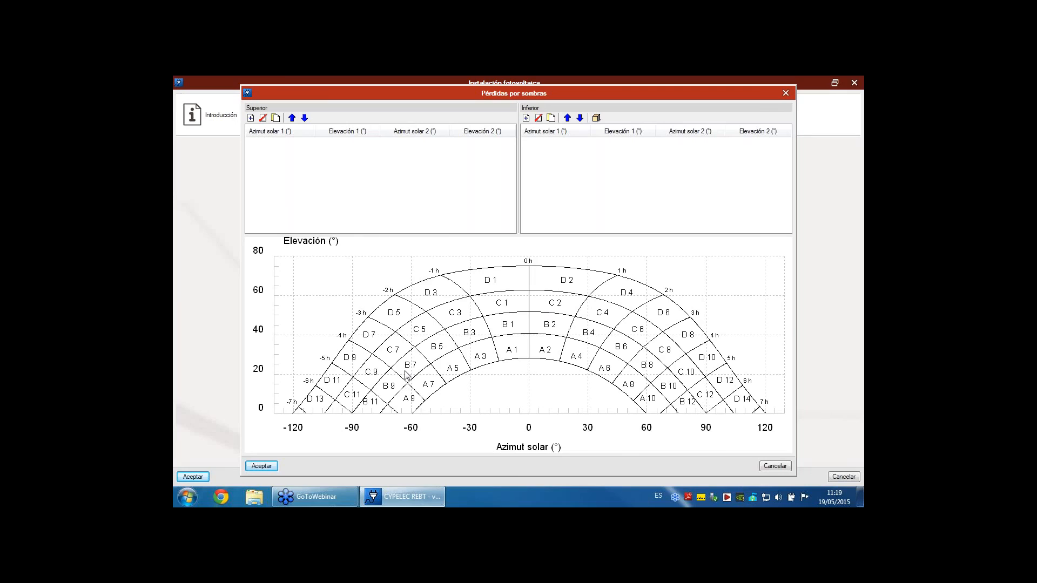
click(526, 118)
click(637, 142)
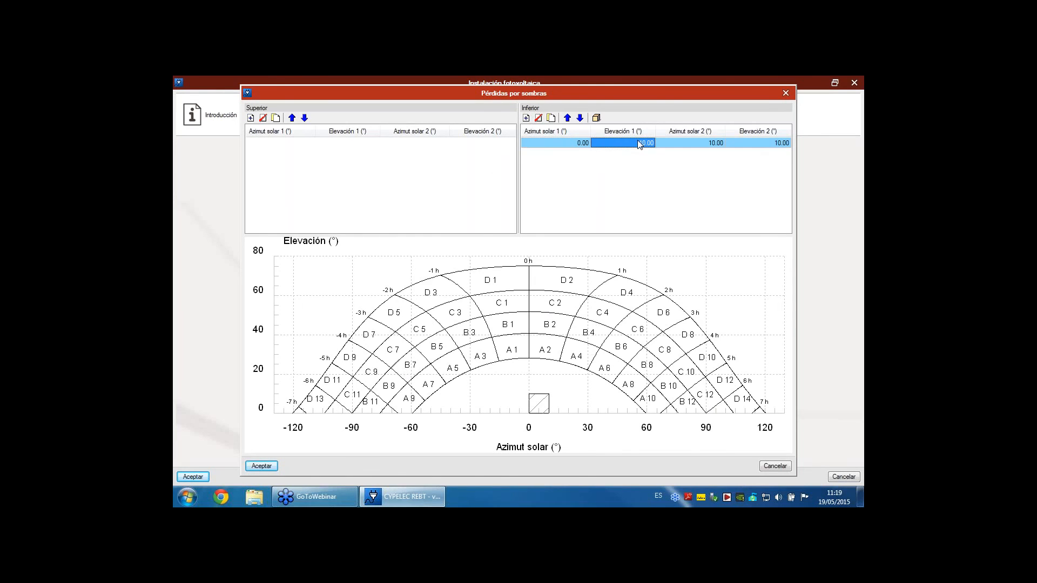
text(50)
click(757, 142)
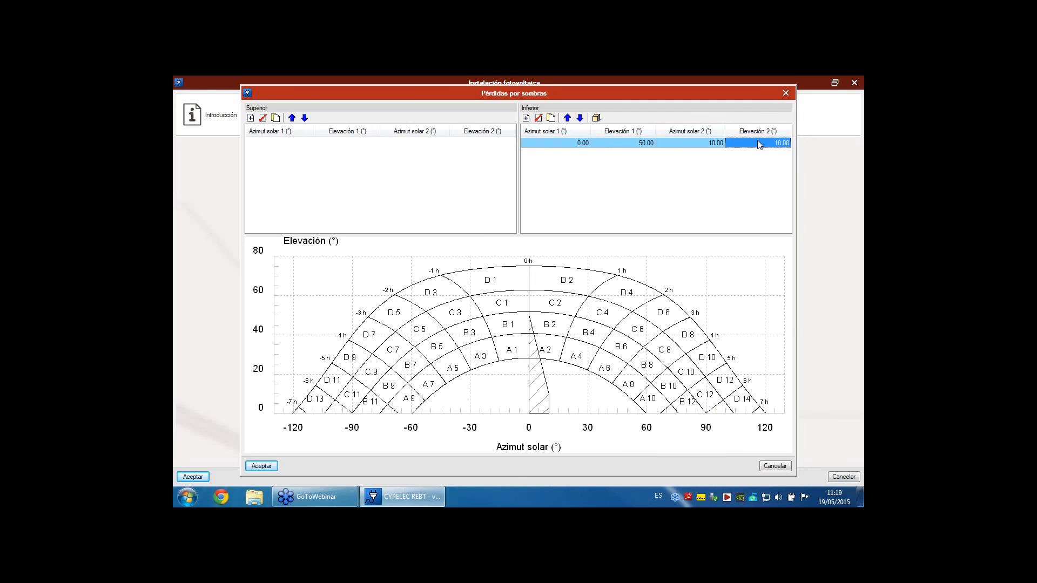
text(50)
key(Return)
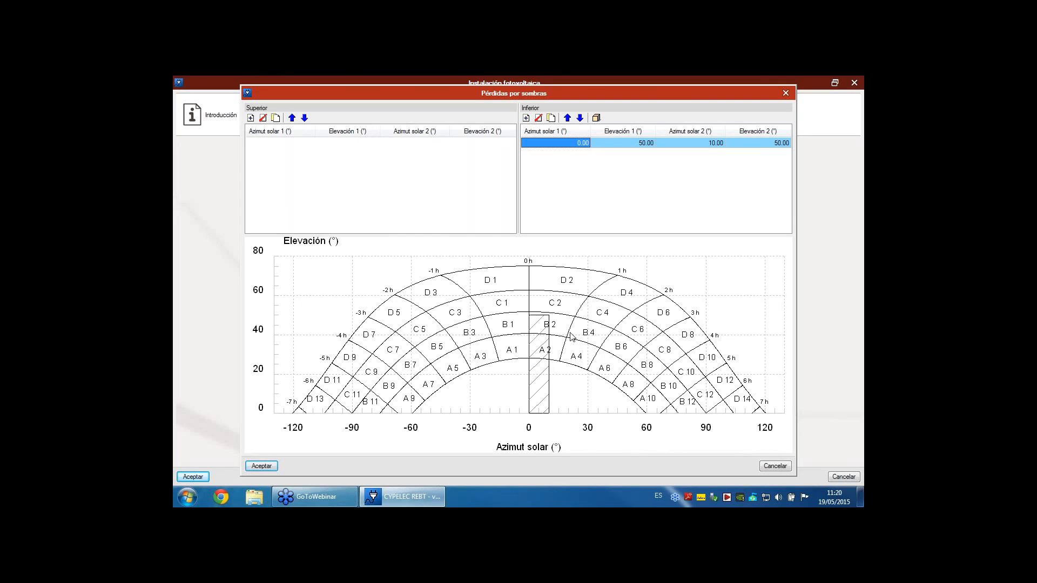
click(262, 466)
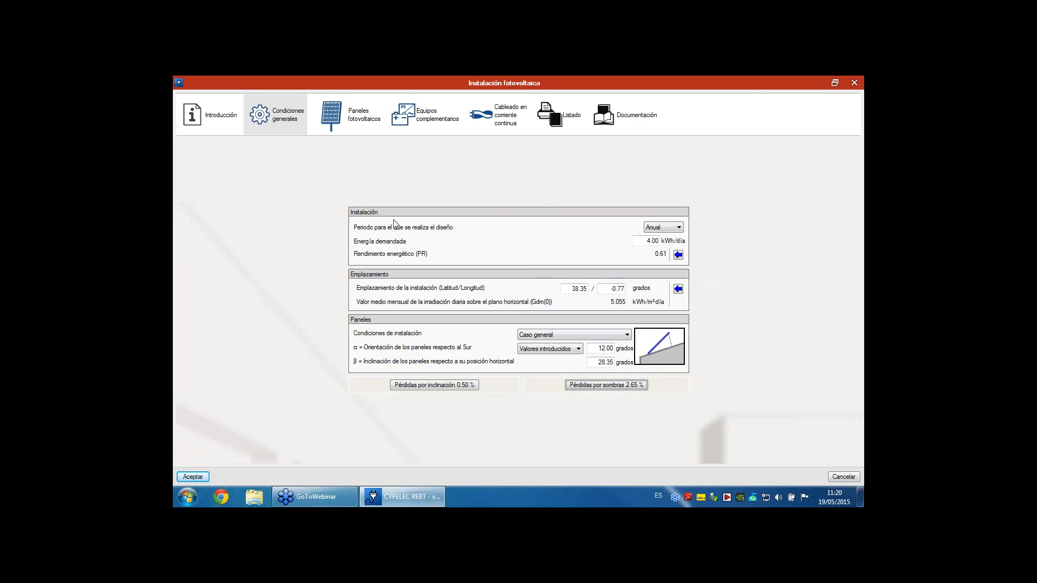
Review the photovoltaic panels' configuration and technical data, selecting the nominal power per module.
click(356, 122)
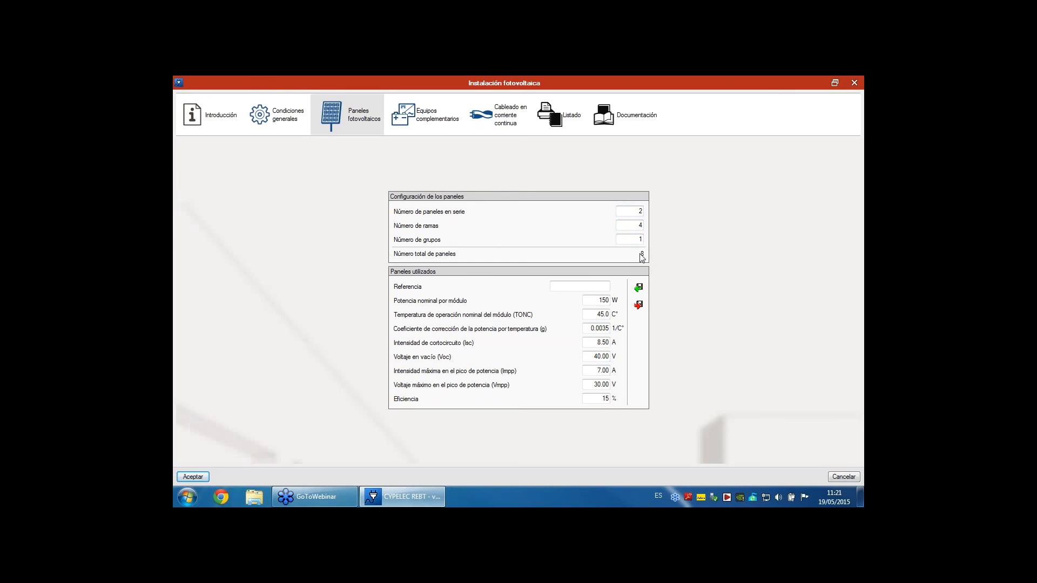
double_click(599, 301)
click(595, 299)
Examine the accumulator, equipment and pumping station data in the complementary equipment, leaving only the accumulators enabled.
click(437, 124)
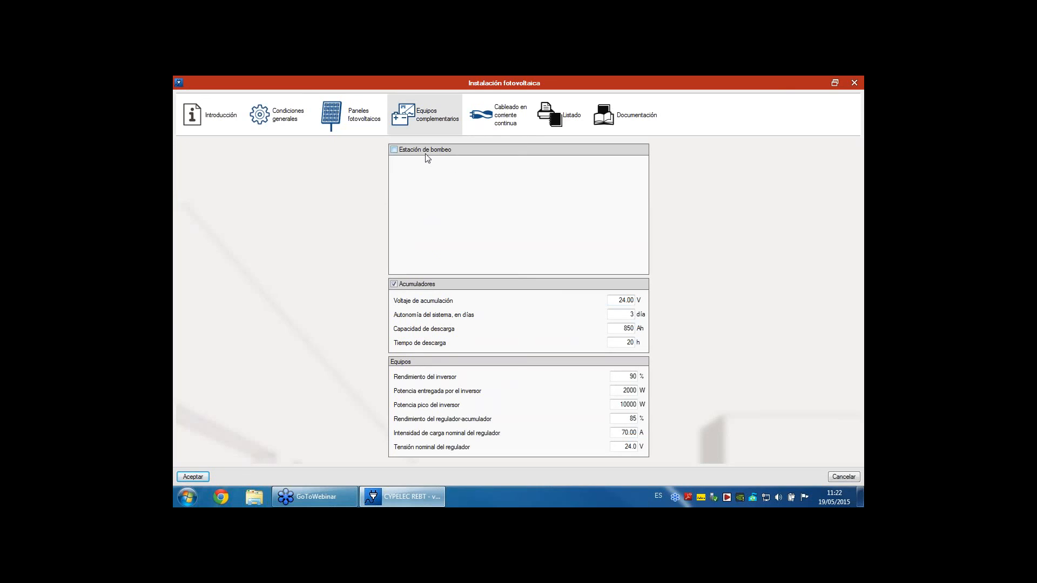
click(394, 285)
click(394, 284)
click(621, 316)
click(415, 284)
click(416, 284)
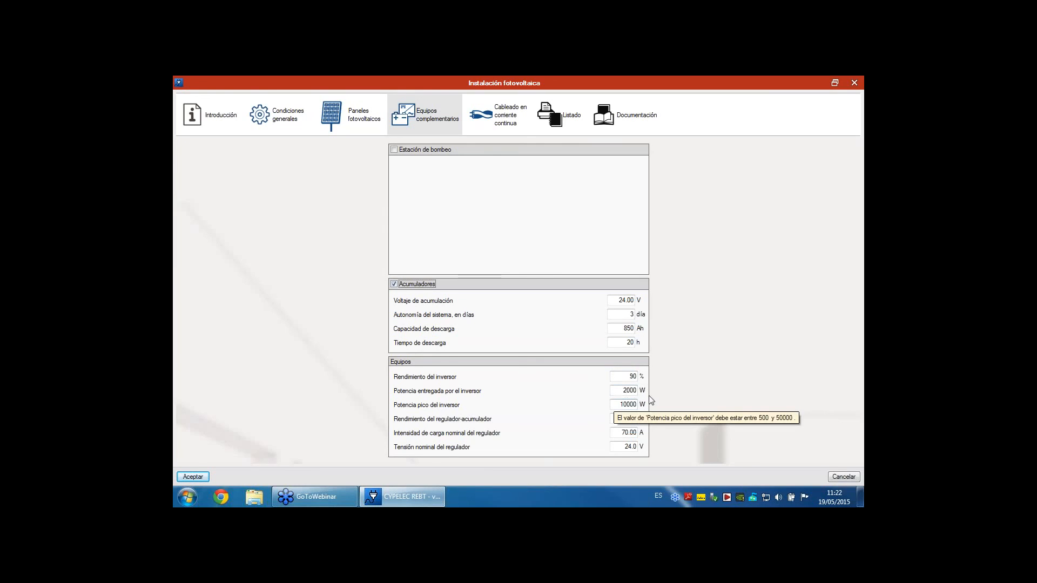
click(423, 151)
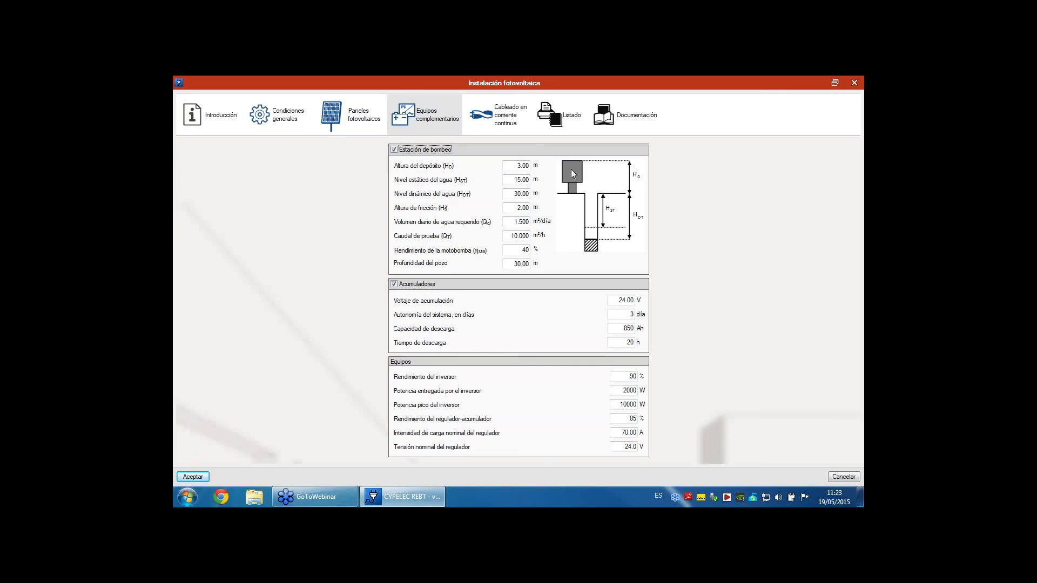
click(442, 151)
Review the direct current wiring data of the panels and the branches.
click(508, 125)
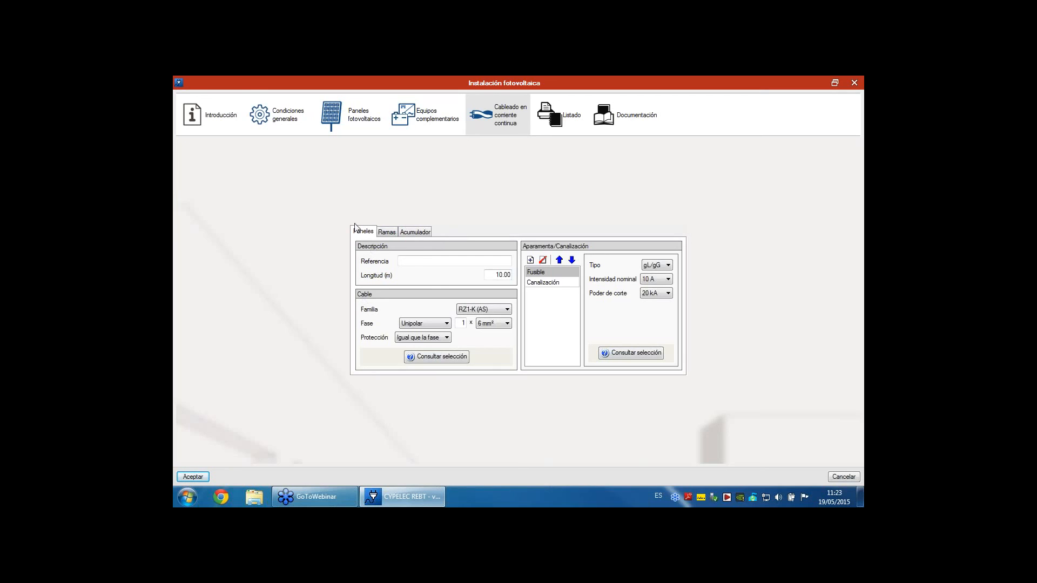
click(394, 233)
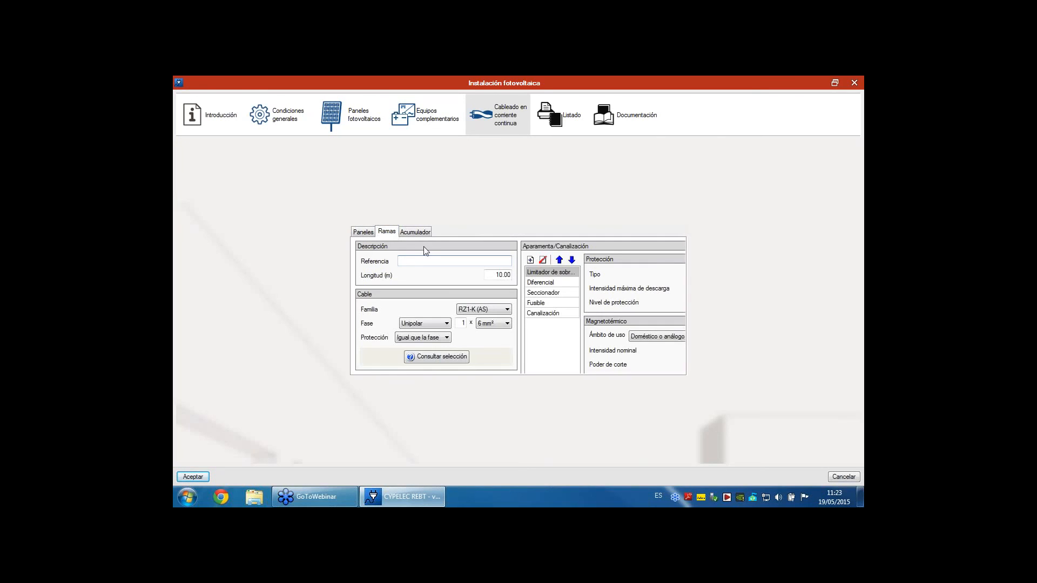
Set the number of panel groups to 2 and check the direct current wiring for the groups.
click(300, 118)
click(373, 118)
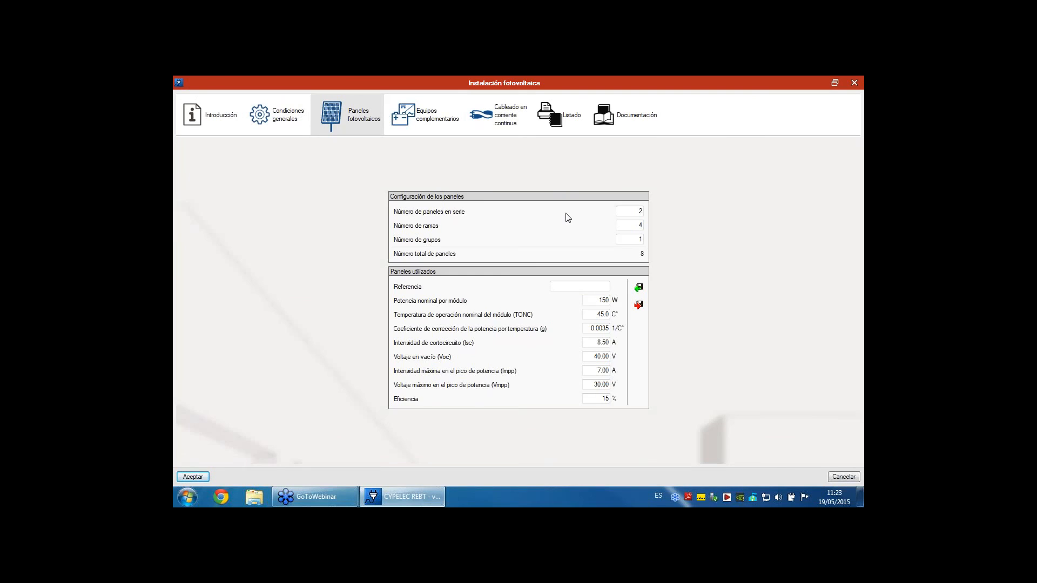
click(630, 238)
text(2)
click(526, 125)
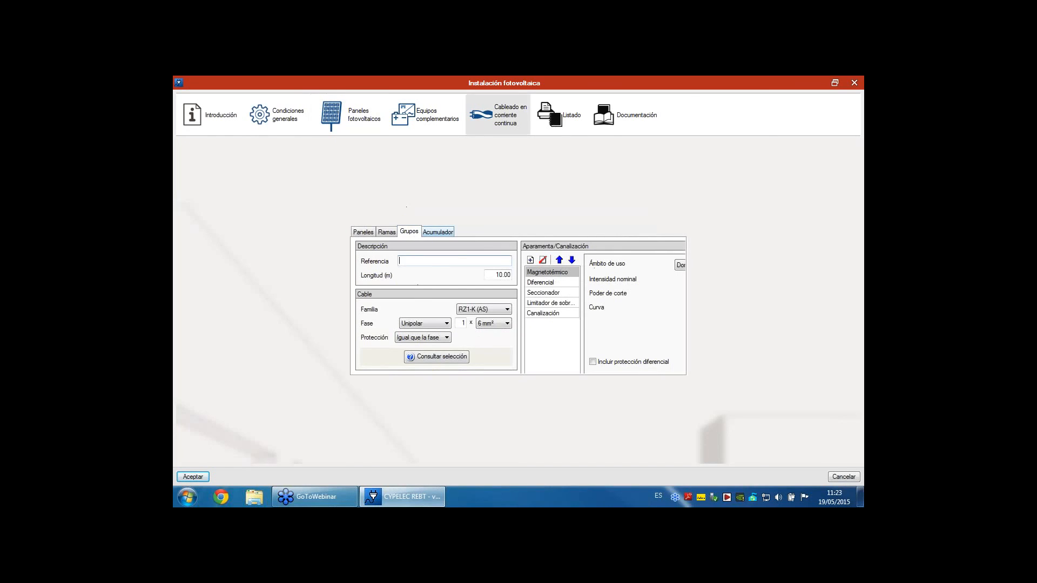
click(363, 232)
Set the number of panel groups back to 1.
click(371, 123)
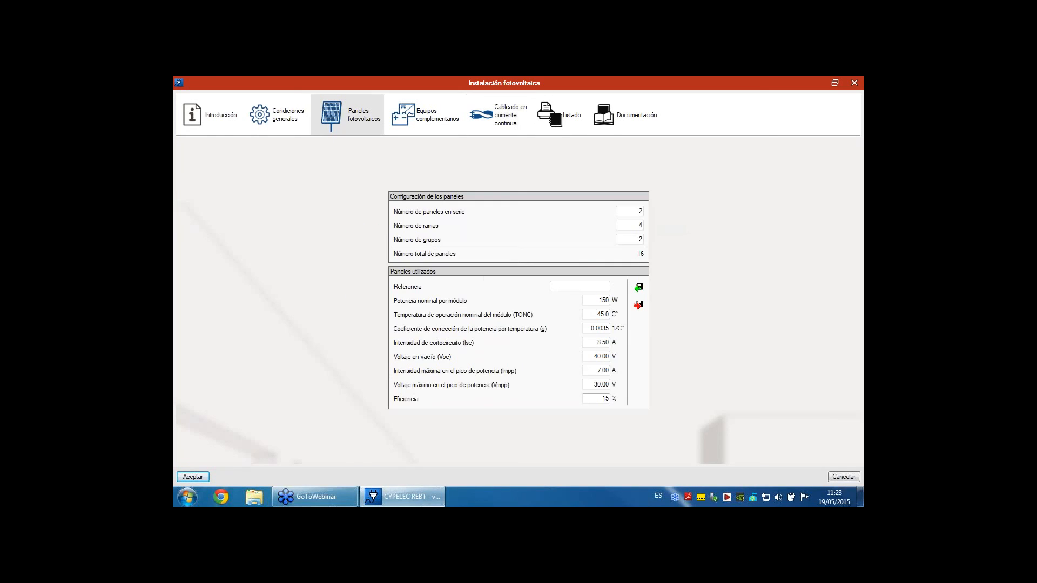
click(630, 240)
text(1)
Review the direct current wiring data of the accumulator.
click(507, 117)
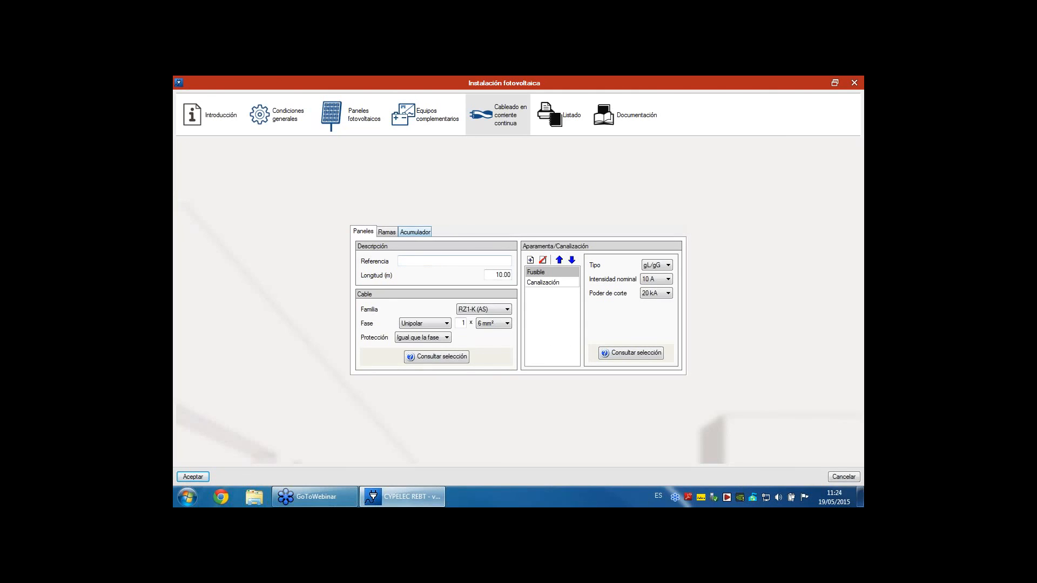
click(425, 233)
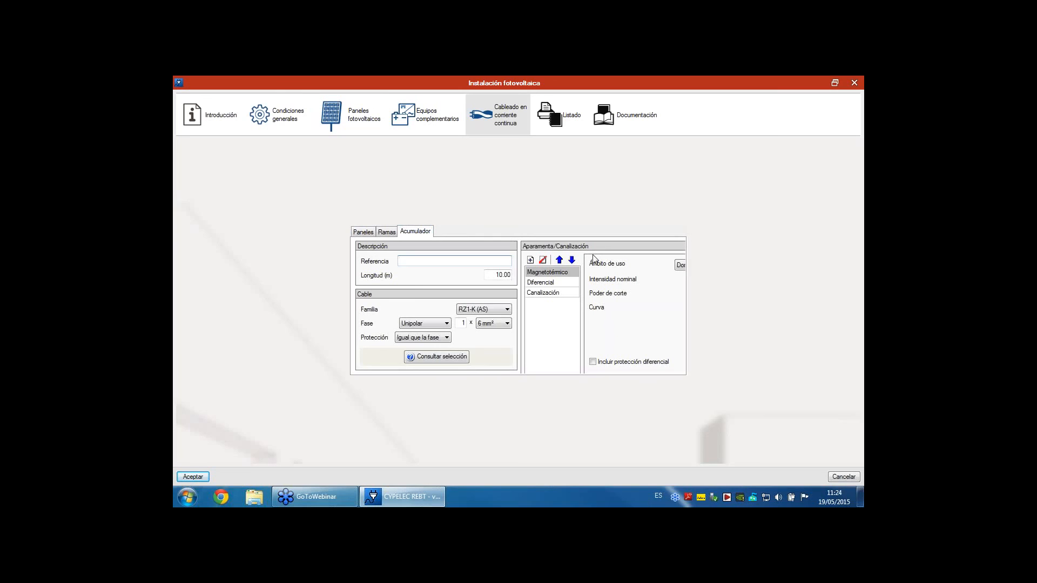
click(425, 258)
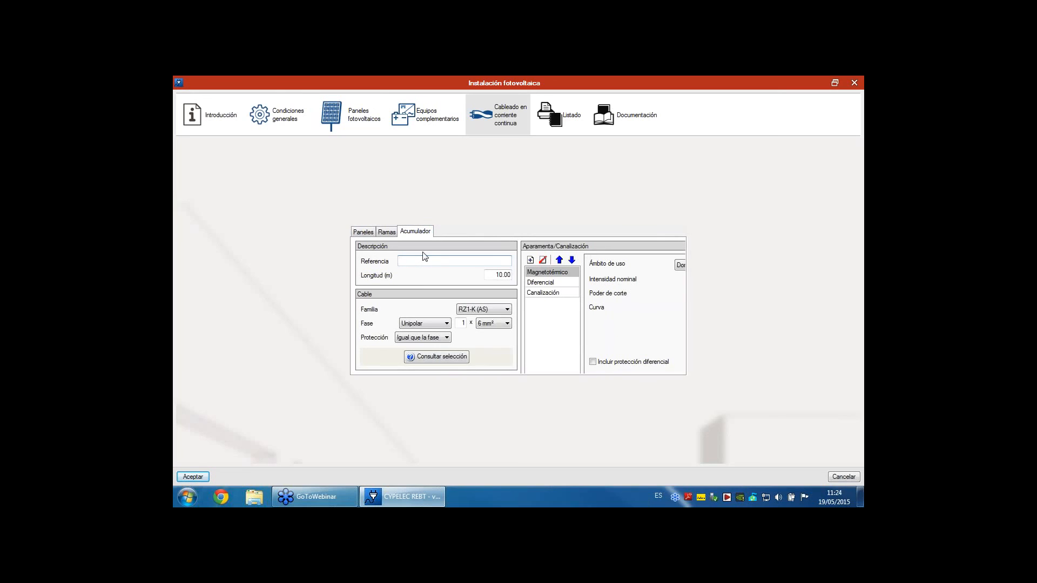
Open the photovoltaic calculation report and review the minimum generator power formulas, loss factors, and orientation and inclination losses.
click(561, 116)
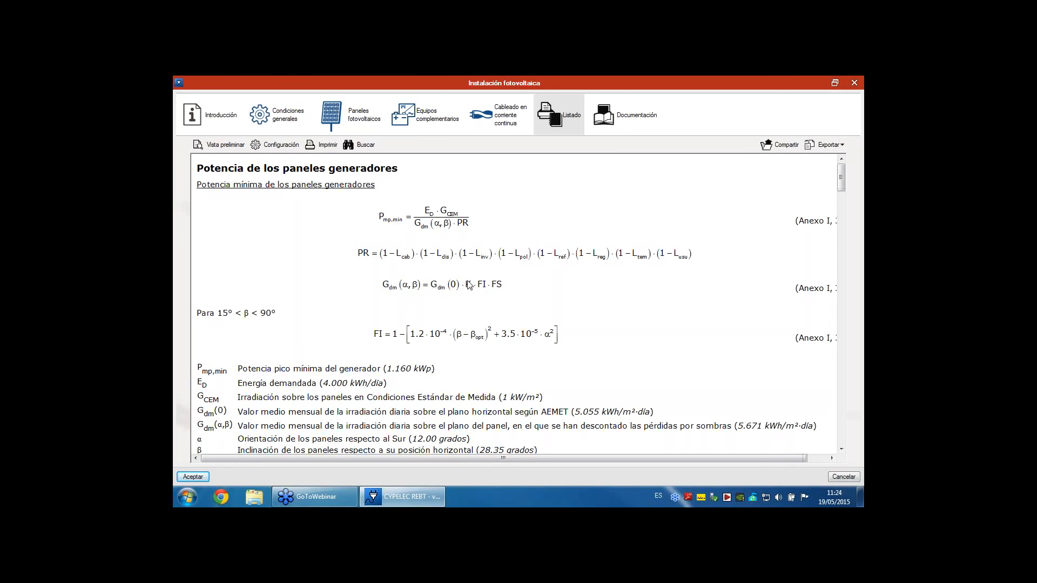
scroll(466, 286, down, 10)
scroll(529, 294, up, 3)
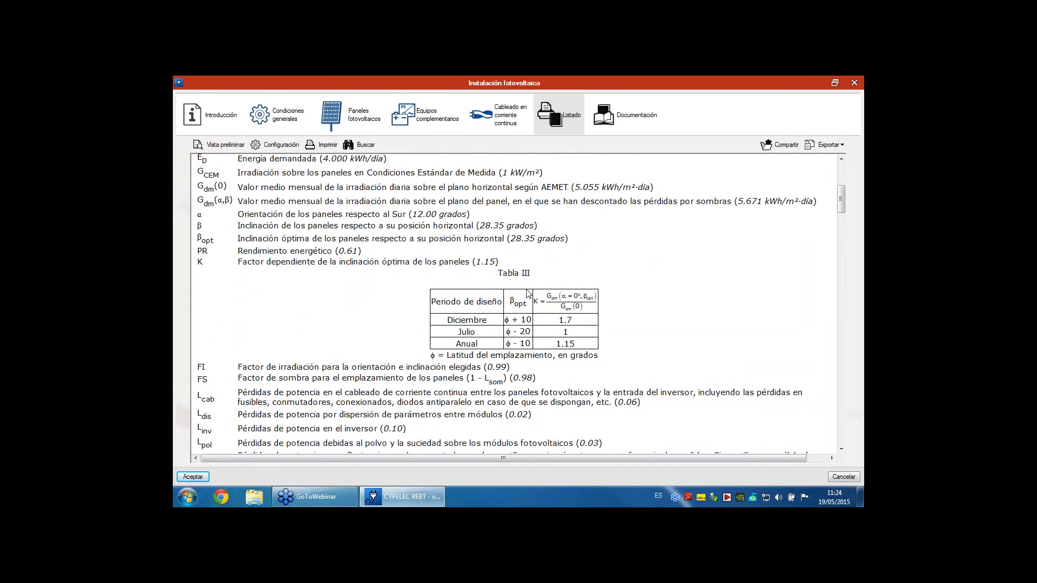
scroll(571, 331, up, 7)
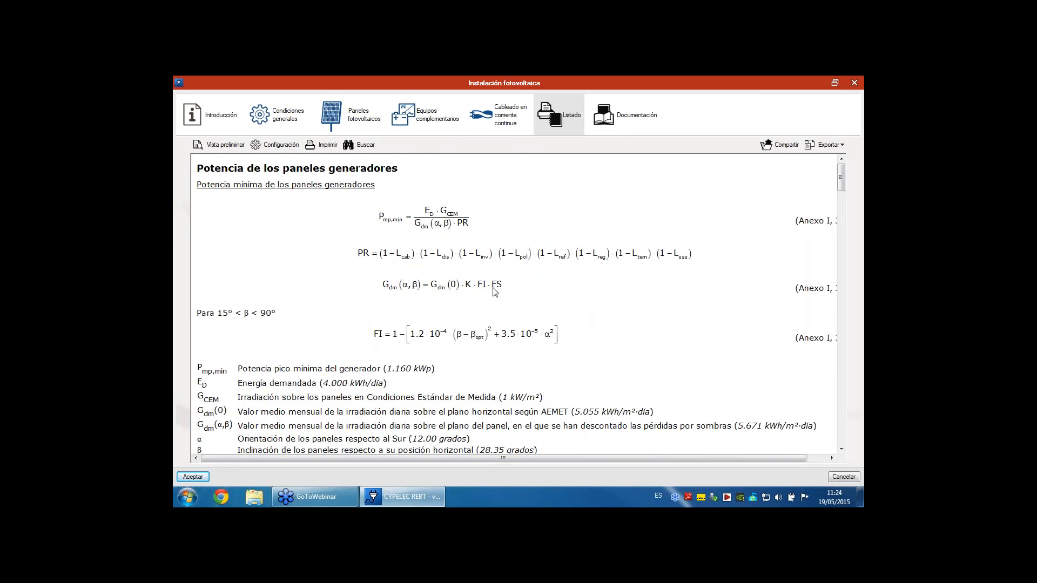
scroll(382, 334, down, 3)
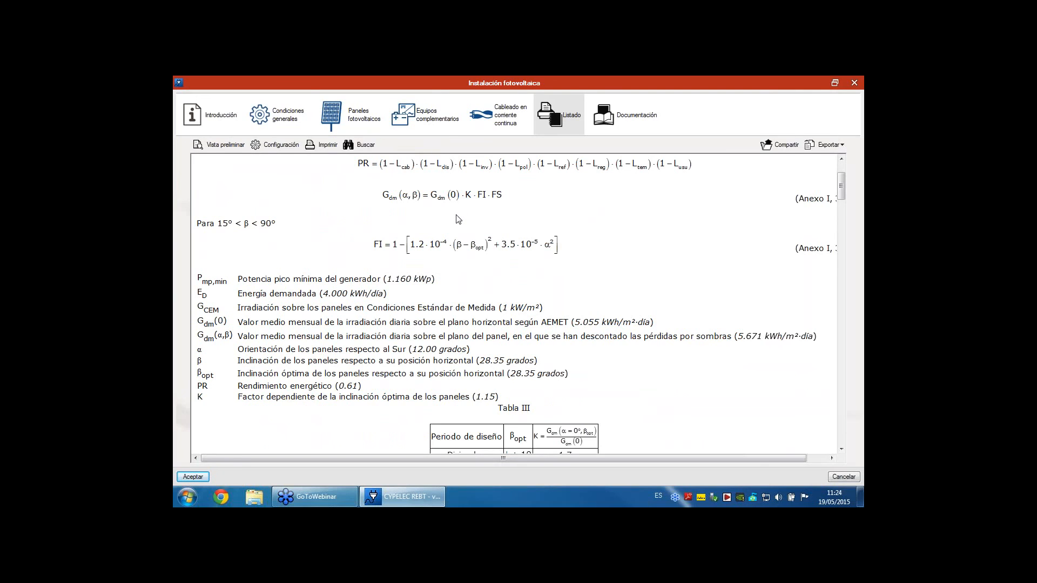
scroll(458, 219, down, 5)
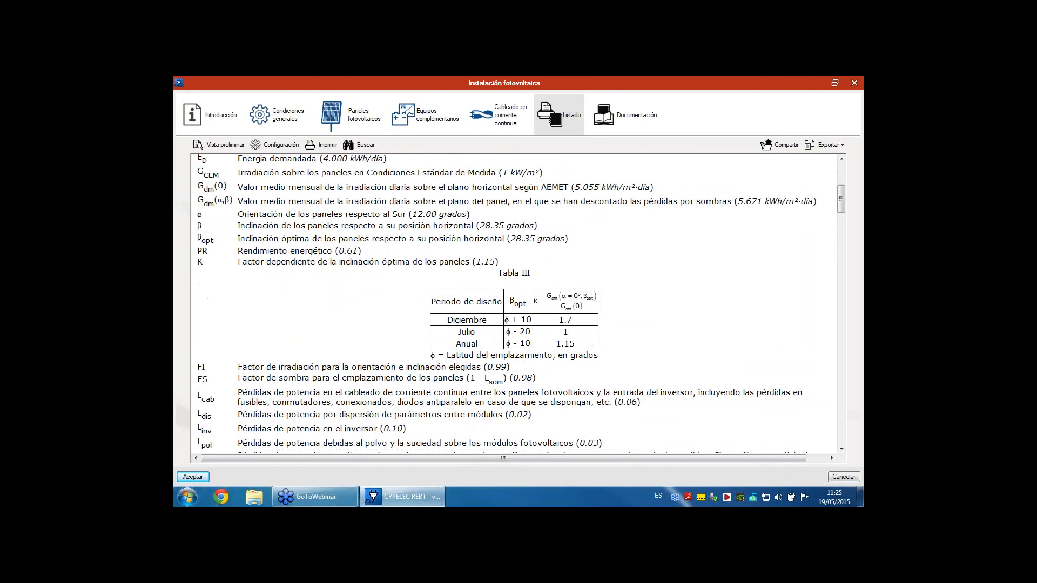
scroll(519, 250, down, 10)
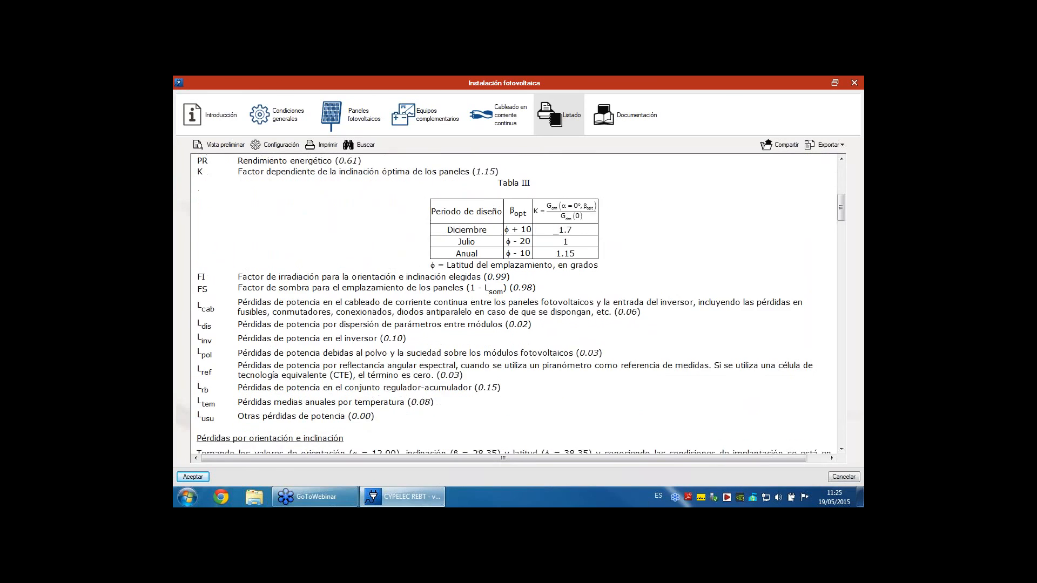
scroll(487, 244, down, 5)
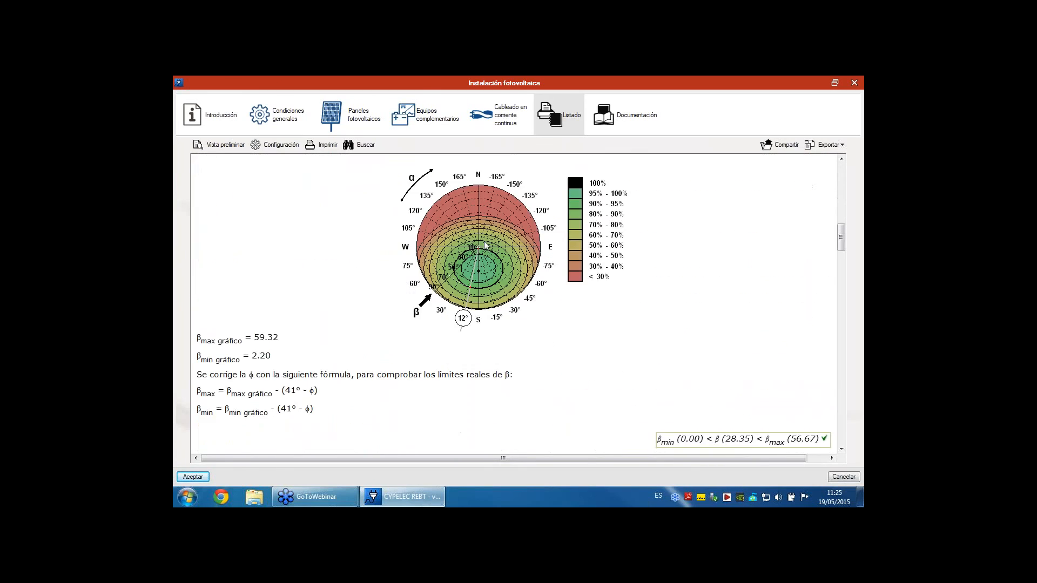
Examine the report's shading diagram, shading losses by portion and maximum permitted radiation losses.
scroll(489, 240, down, 5)
scroll(493, 237, down, 14)
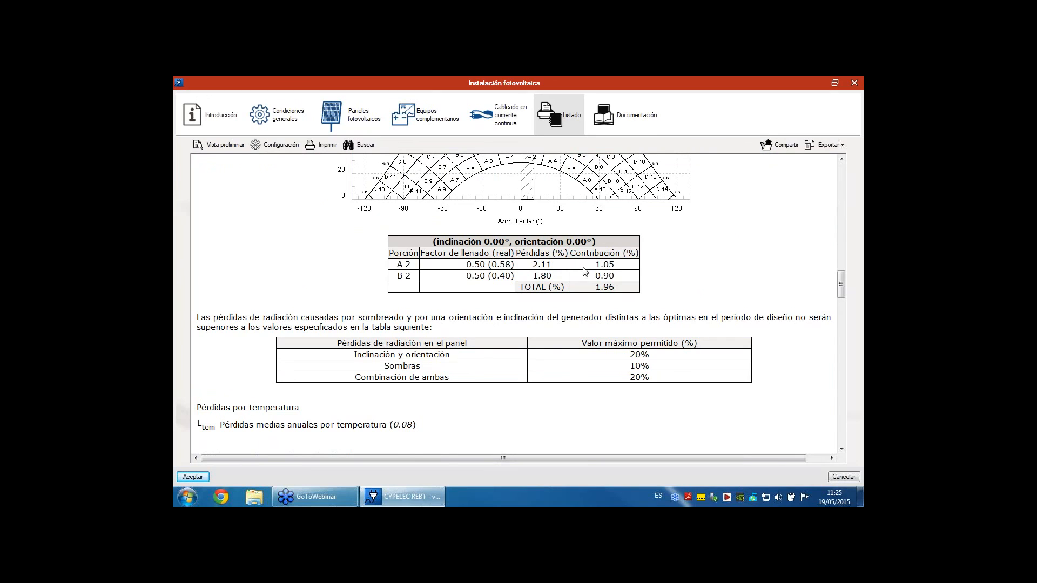
scroll(616, 248, up, 3)
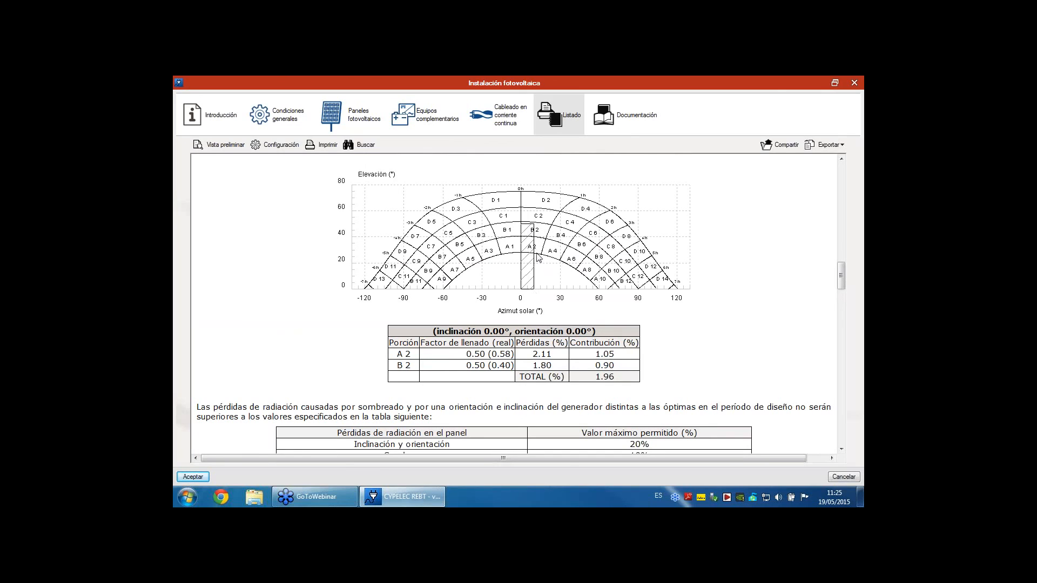
scroll(605, 333, down, 2)
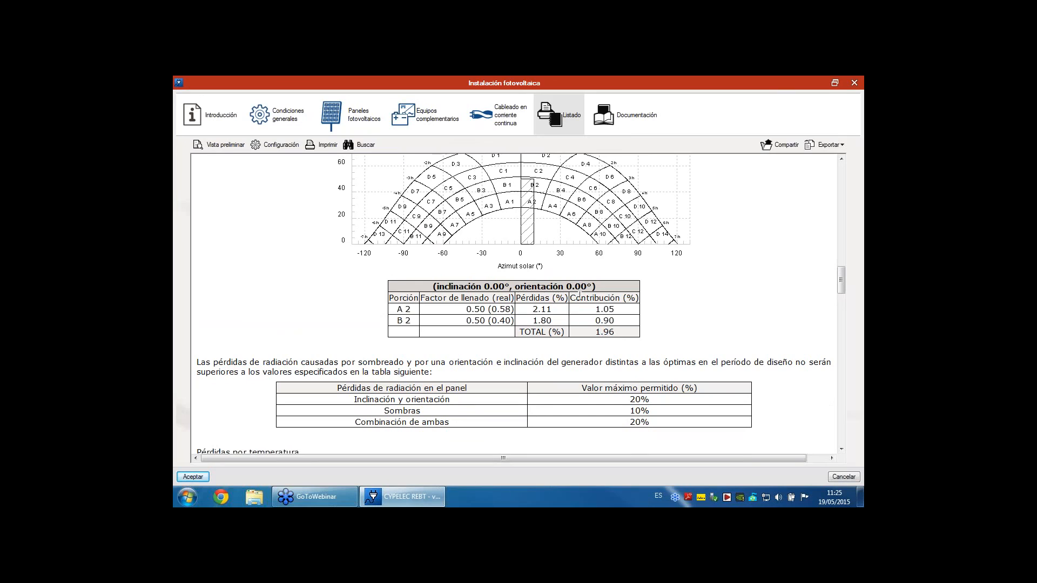
scroll(579, 295, down, 3)
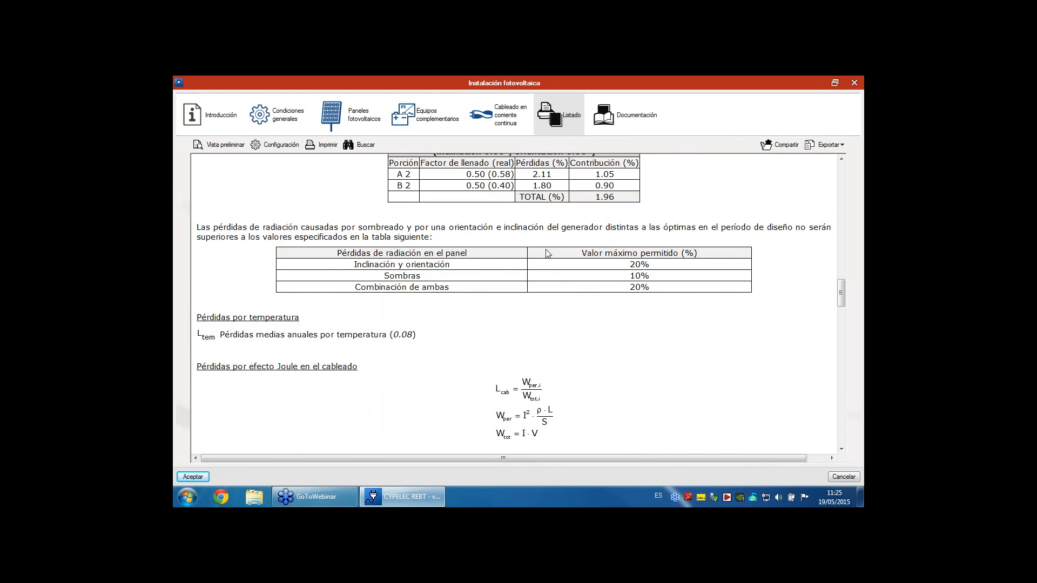
Review the report's checks for generator peak power, accumulator capacity and charge regulator, and return to its beginning.
scroll(595, 254, down, 15)
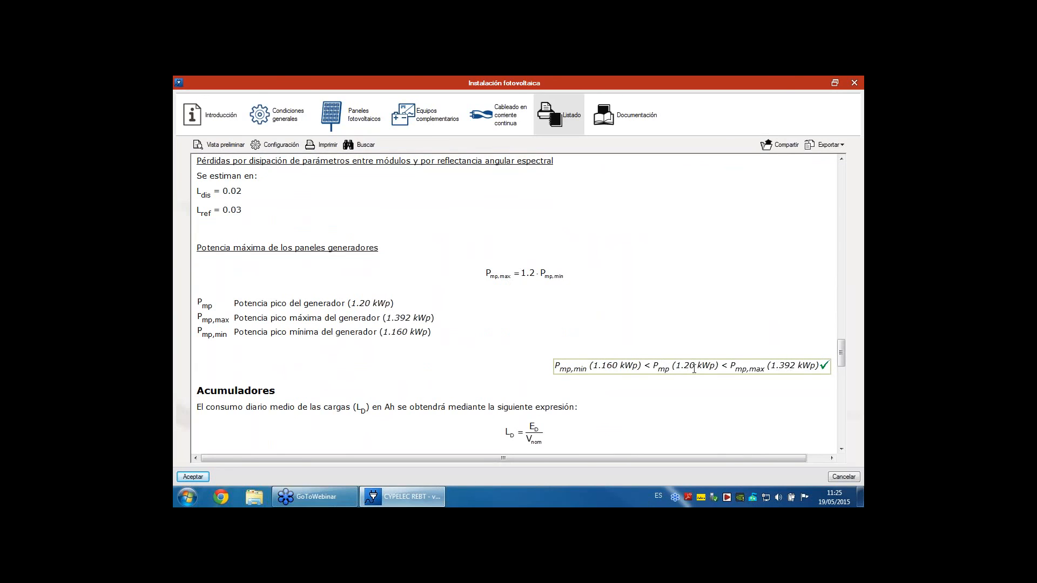
drag(652, 367, 715, 368)
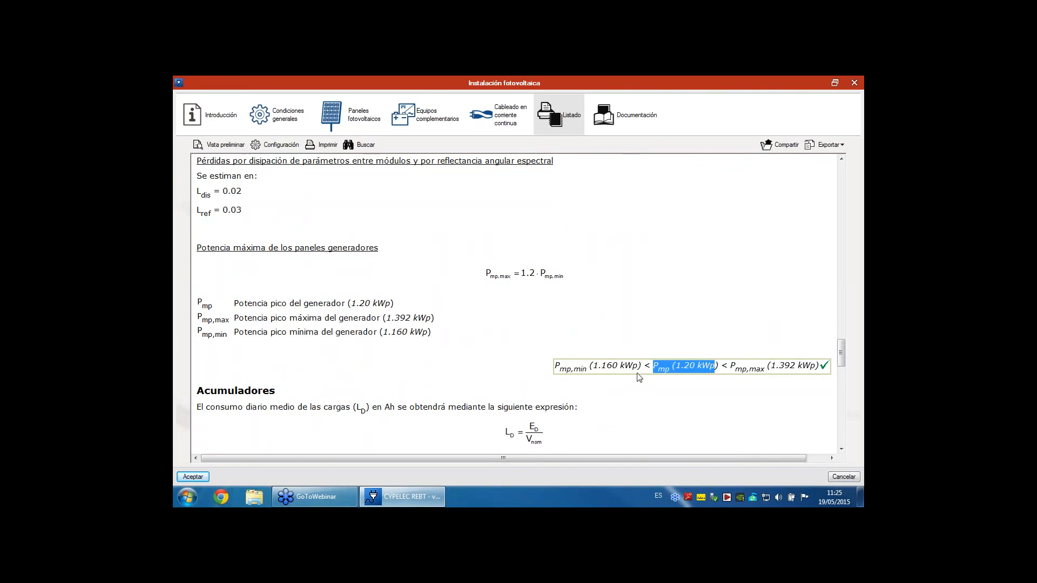
scroll(640, 381, down, 5)
scroll(640, 384, down, 3)
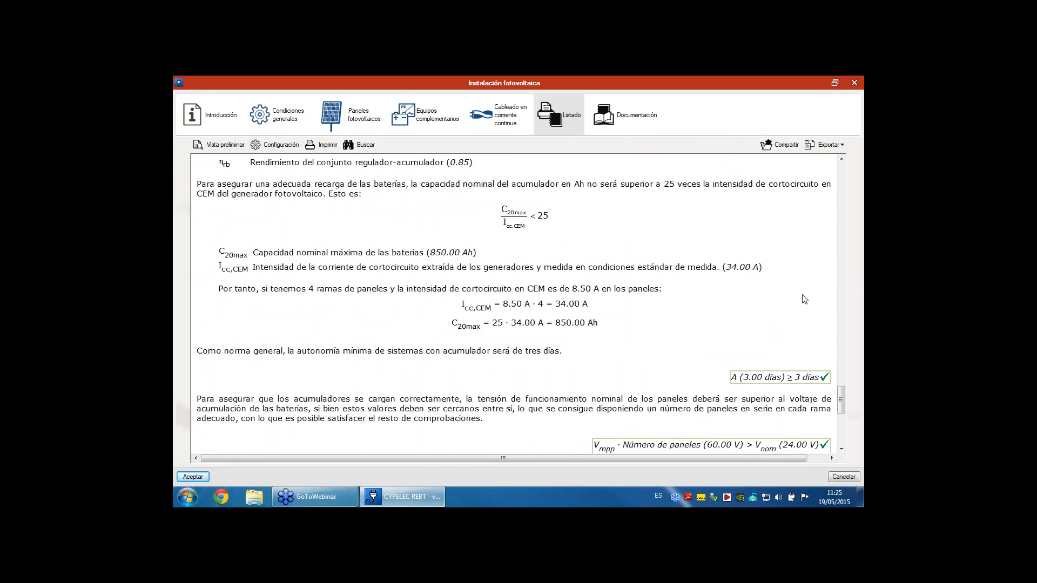
scroll(711, 289, down, 1)
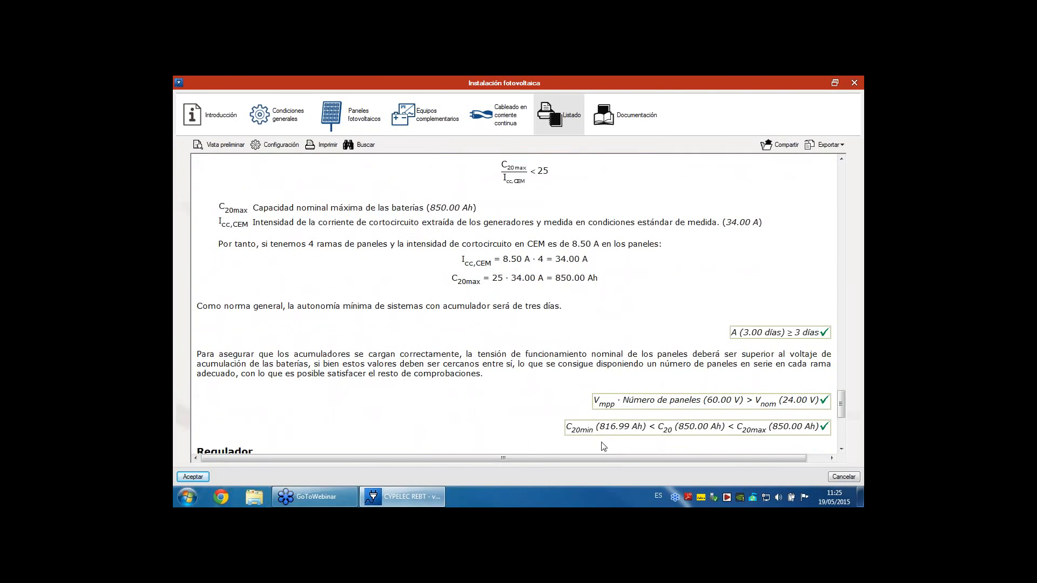
double_click(704, 427)
click(690, 431)
scroll(773, 329, down, 5)
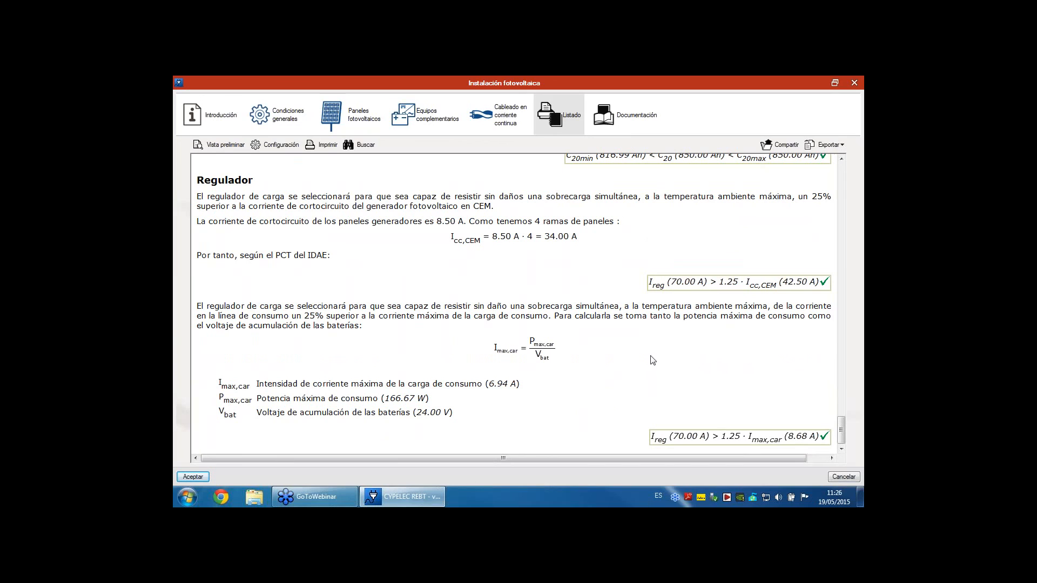
scroll(649, 356, up, 15)
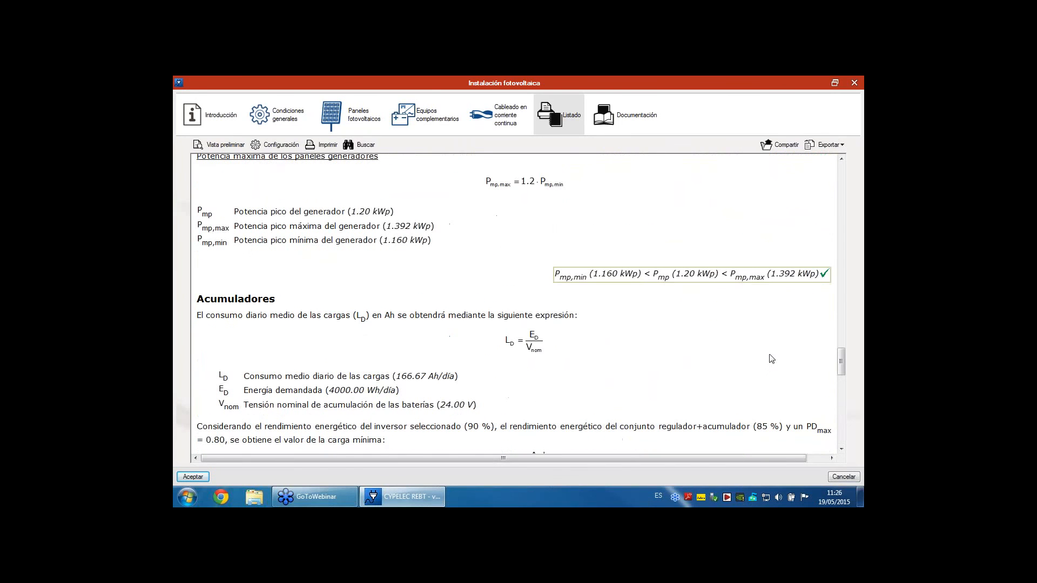
drag(836, 361, 841, 177)
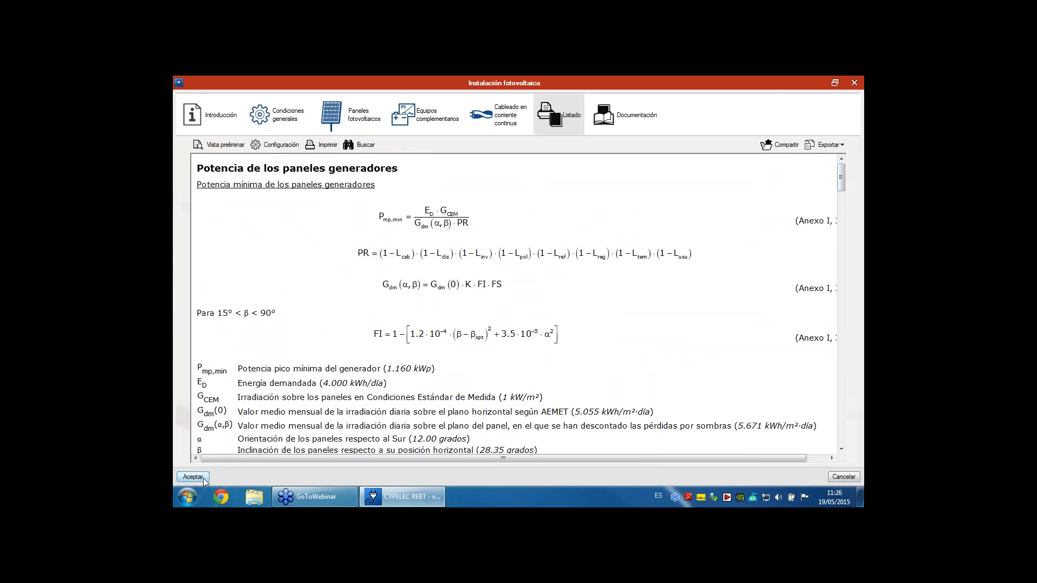
Accept the photovoltaic installation definition and show its supply symbols in the single-line diagram.
click(203, 479)
click(411, 375)
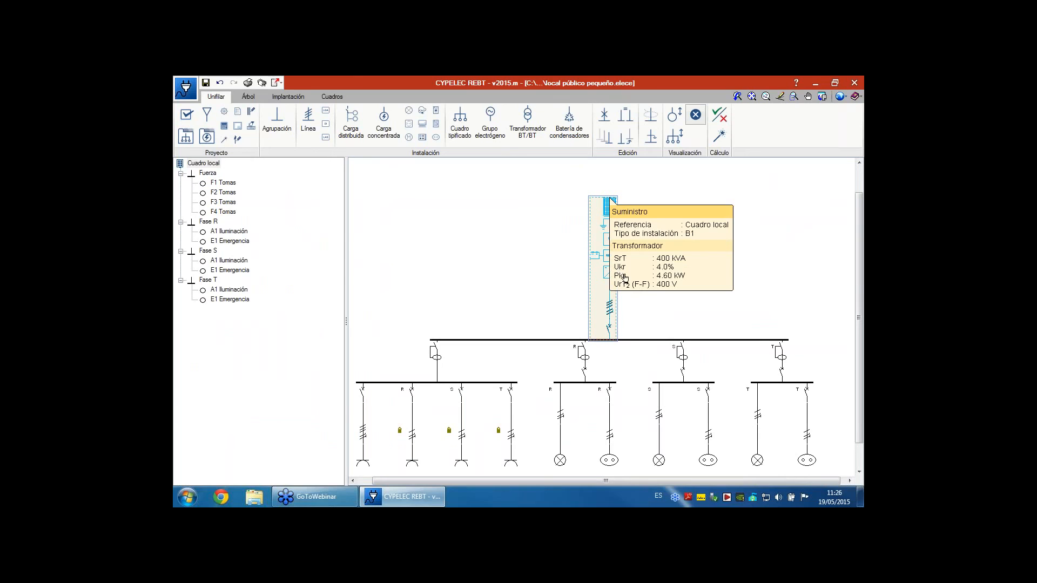
scroll(638, 282, up, 2)
scroll(638, 282, up, 4)
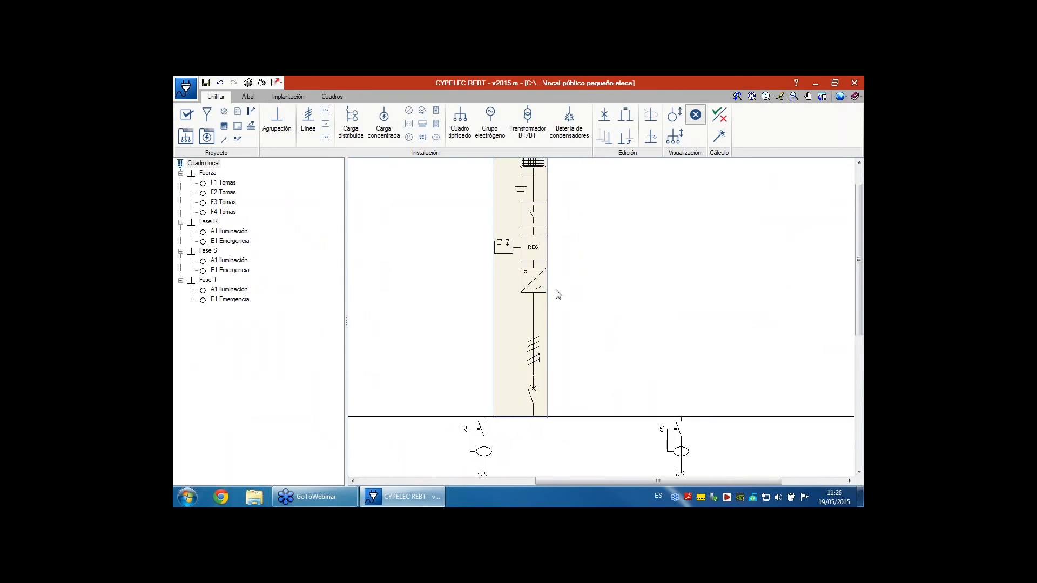
Open the Cuadro local supply's properties, review its cable and conduit data, and accept them.
mouse_move(536, 296)
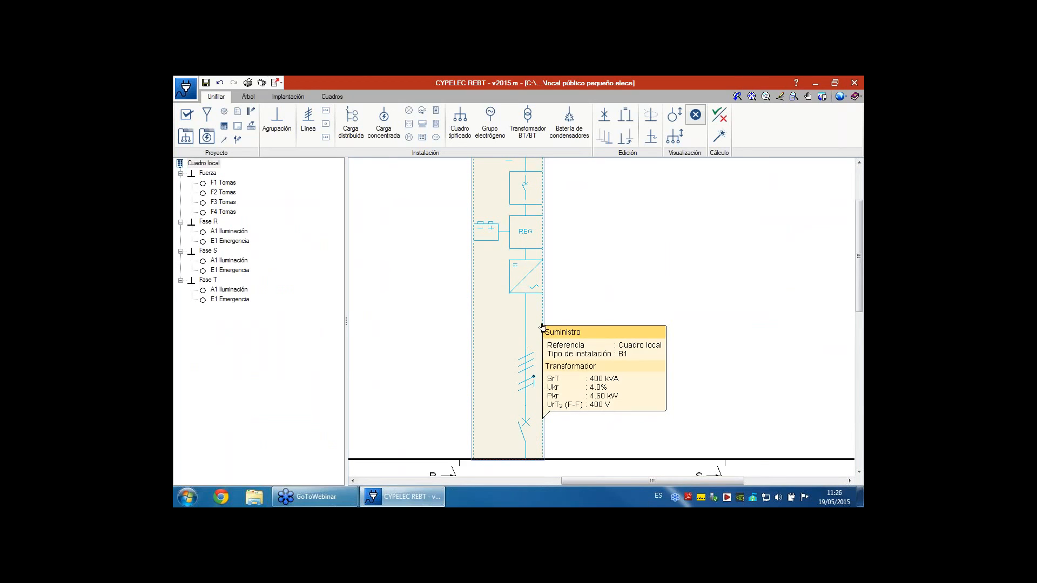
double_click(538, 306)
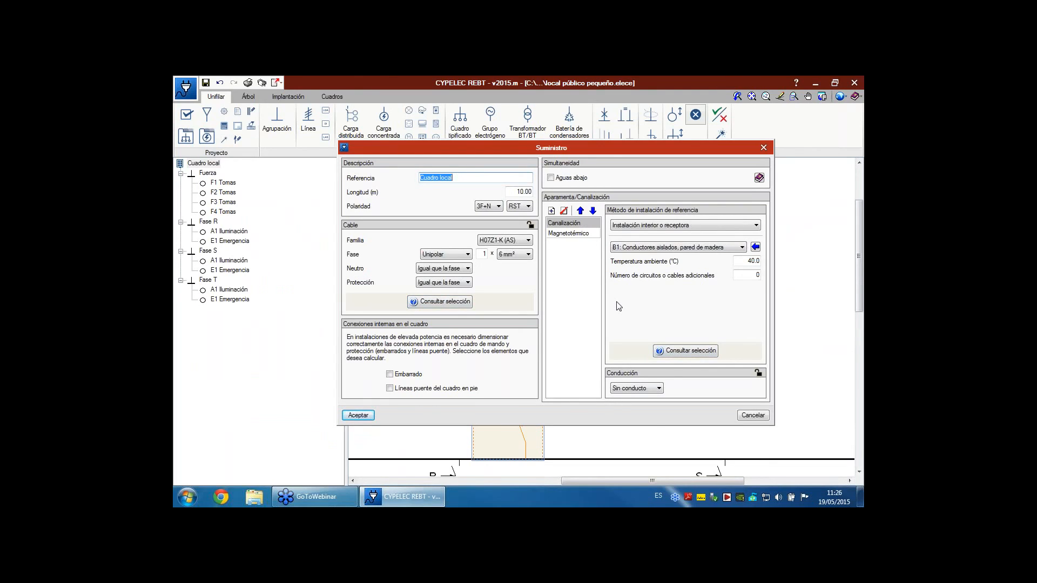
click(367, 415)
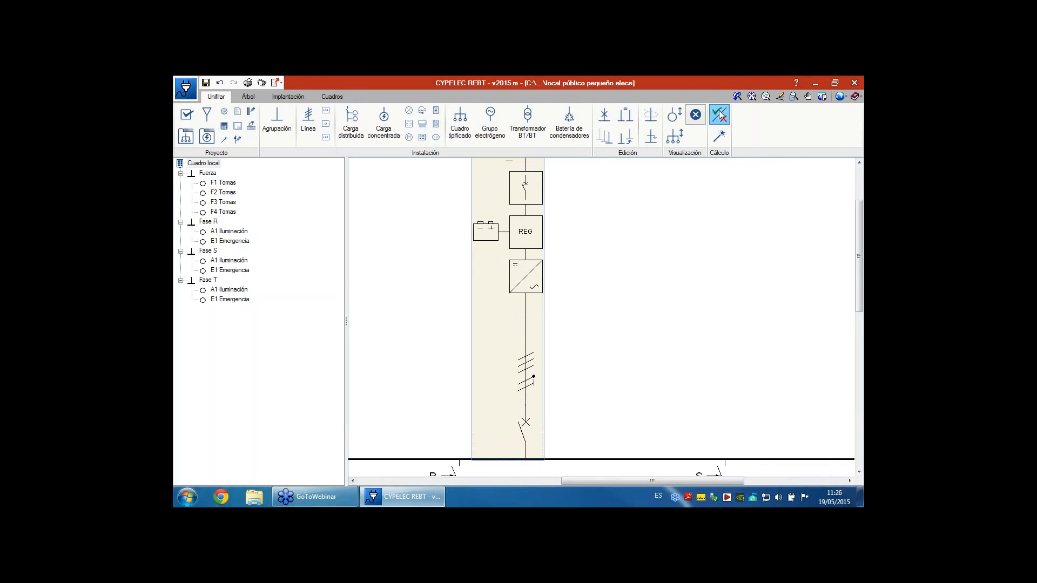
Calculate the installation, open the supply's check results and enlarge the list of checks.
click(719, 116)
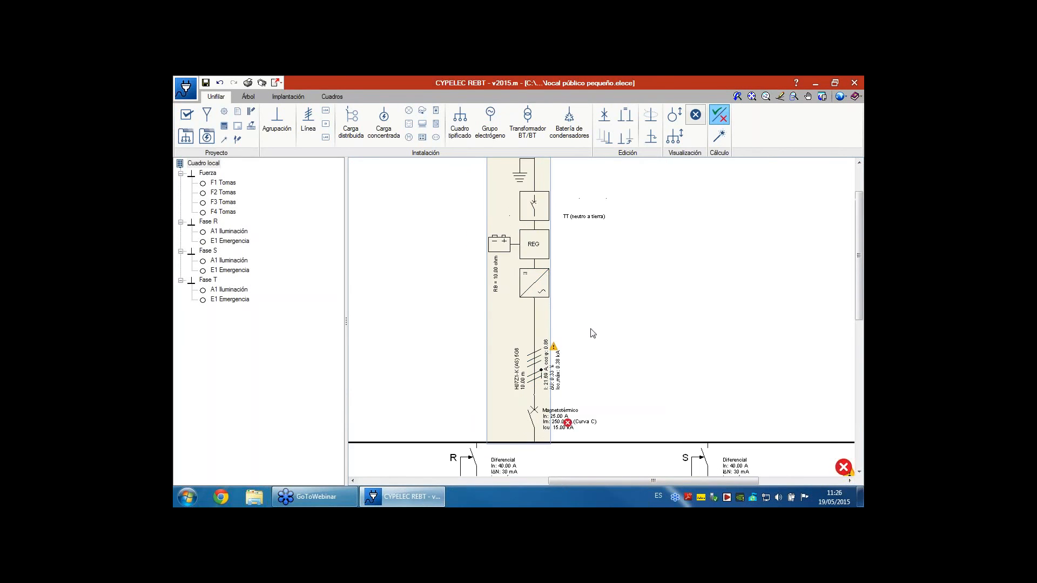
scroll(600, 319, down, 3)
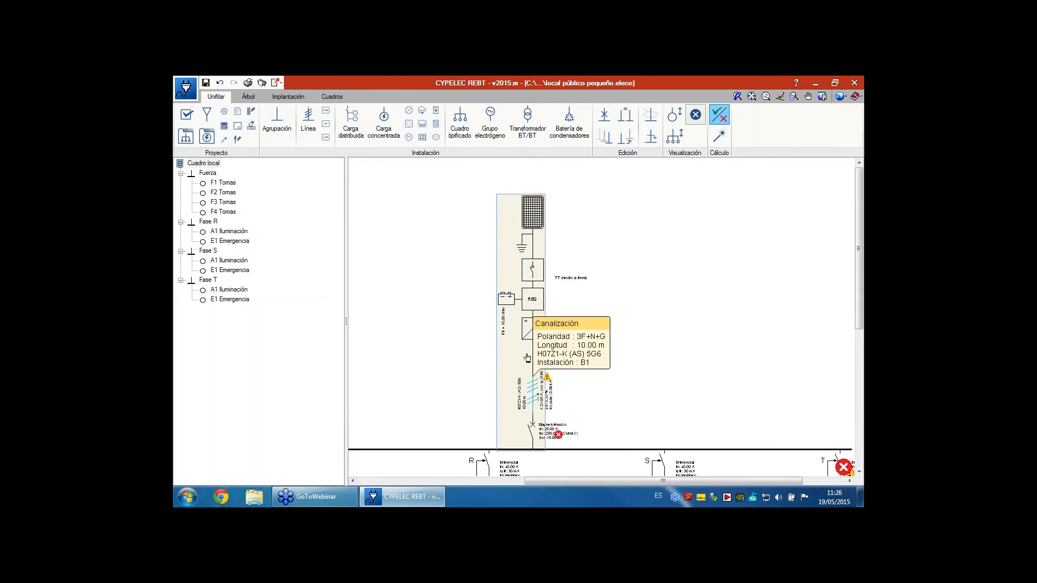
click(514, 354)
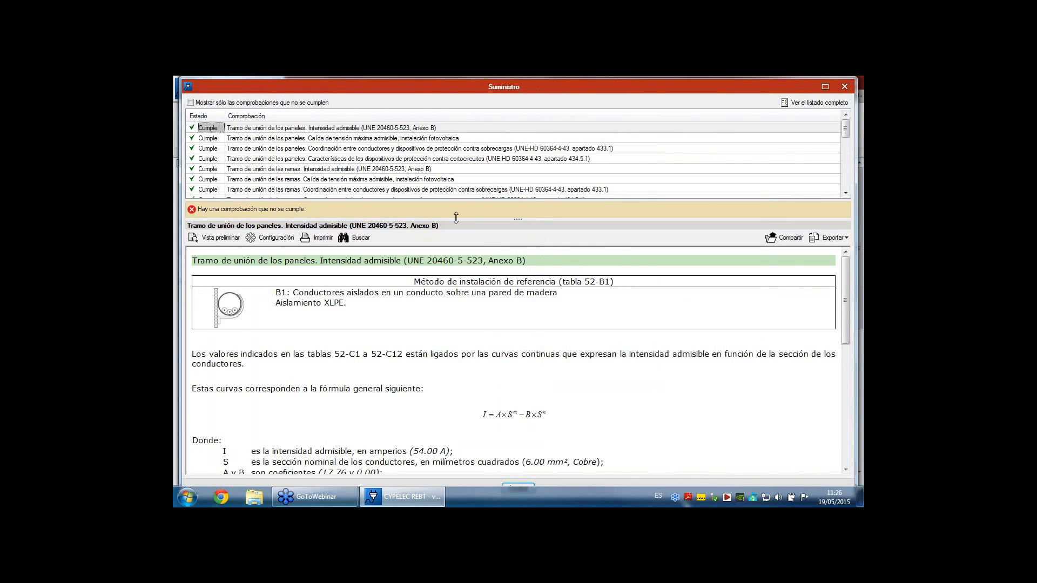
drag(456, 218, 456, 295)
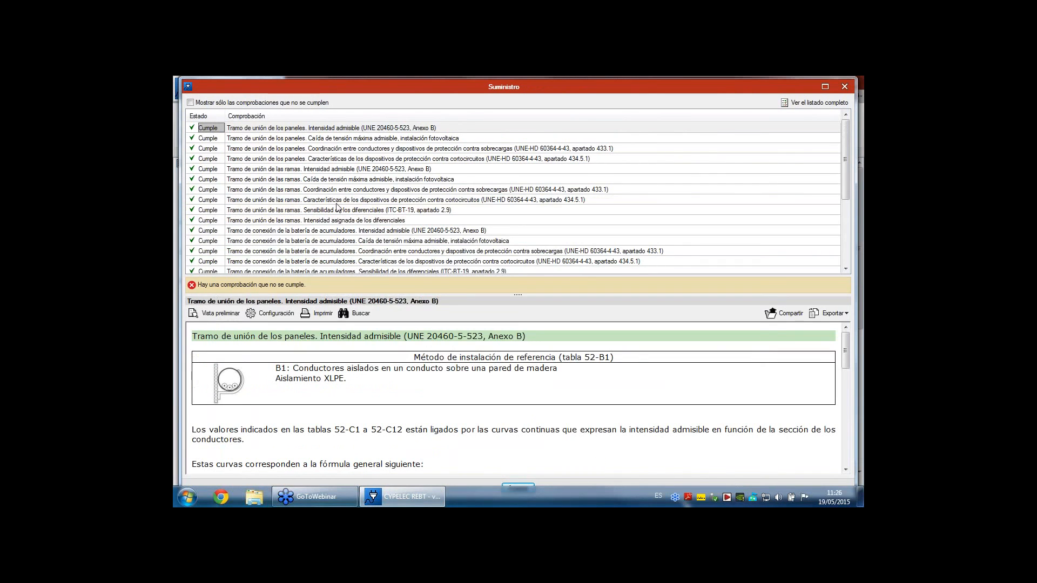
Go through the supply's checks for the panel and branch sections and look over the remaining listed checks.
click(280, 139)
key(Down)
key(Down)
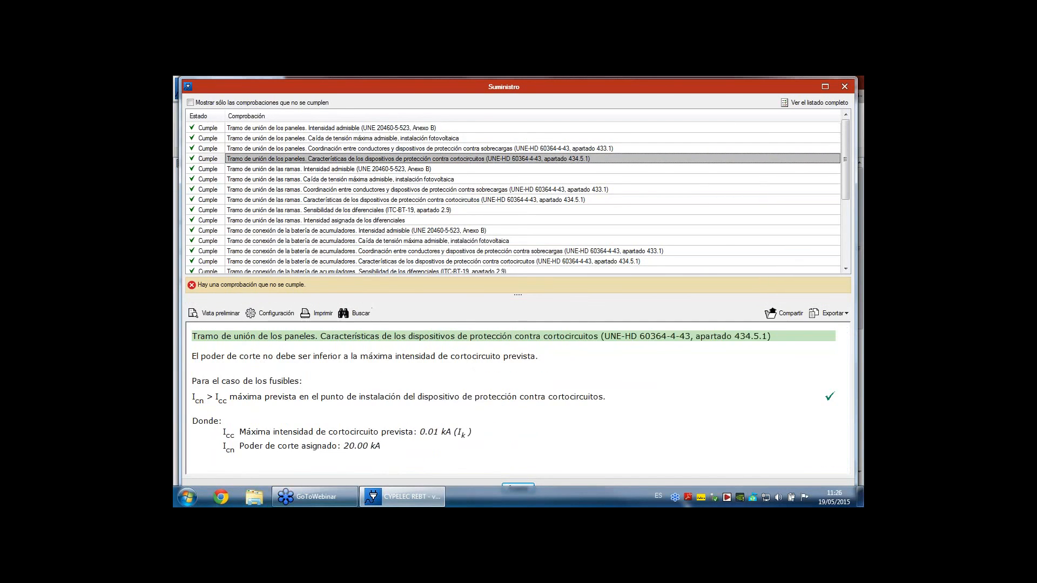
key(Down)
key(Down)
key(Down)
key(Down)
key(Down)
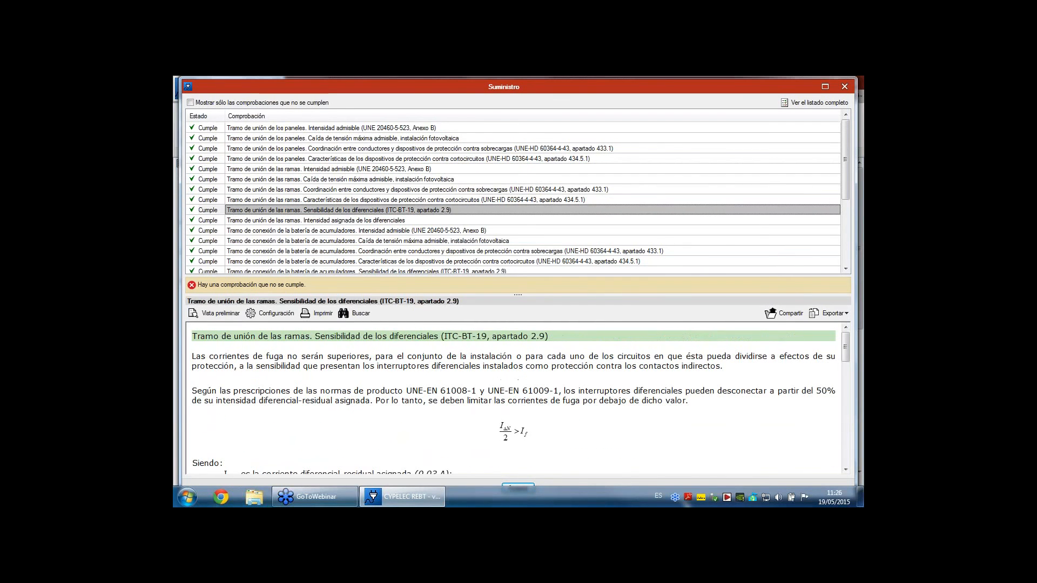
scroll(283, 139, down, 3)
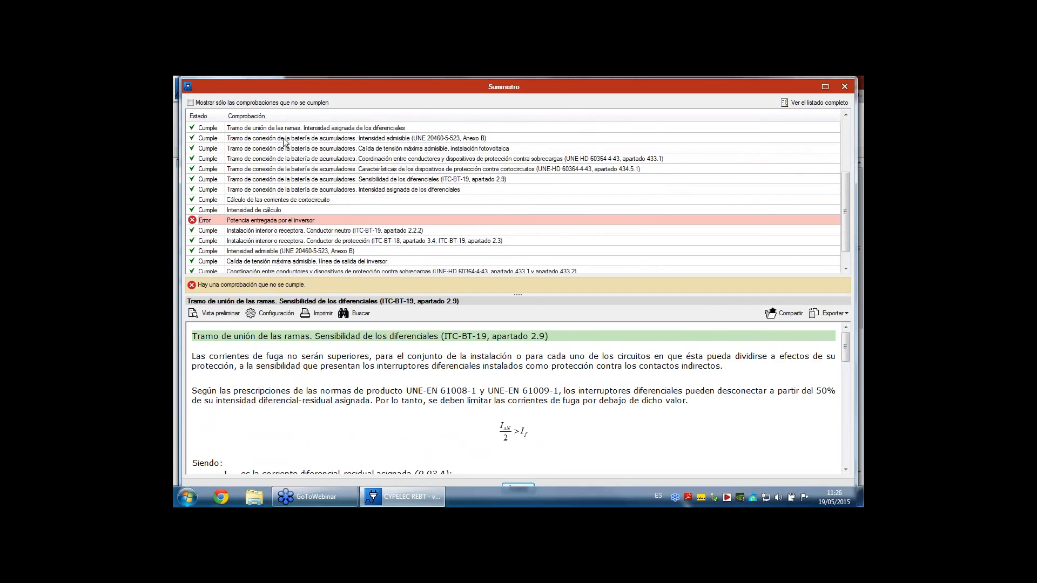
scroll(283, 141, down, 1)
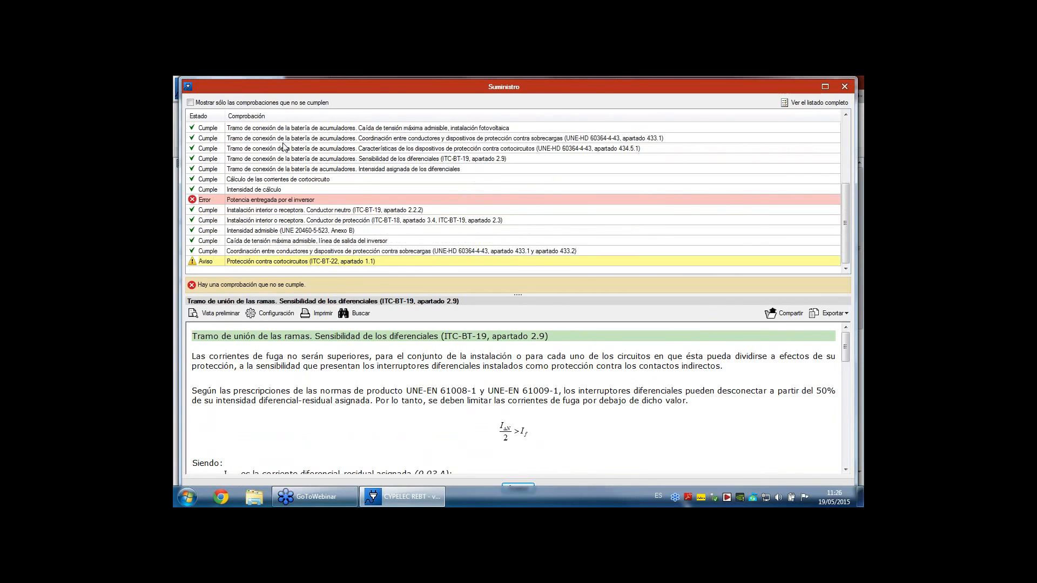
scroll(285, 148, up, 4)
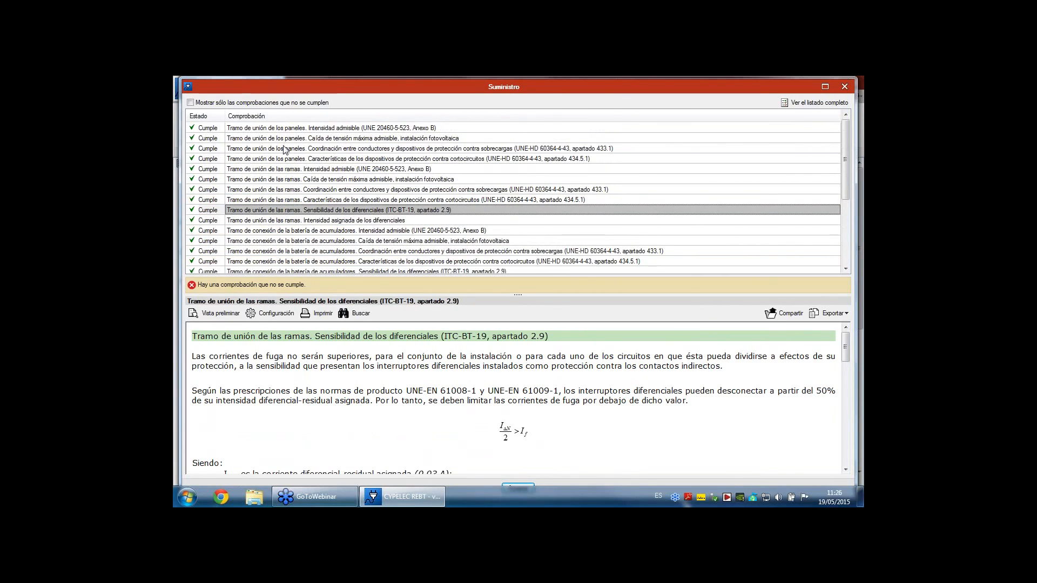
Review the voltage drop and protection checks of the panel and branch sections, and the check on power delivered by the inverter.
click(281, 139)
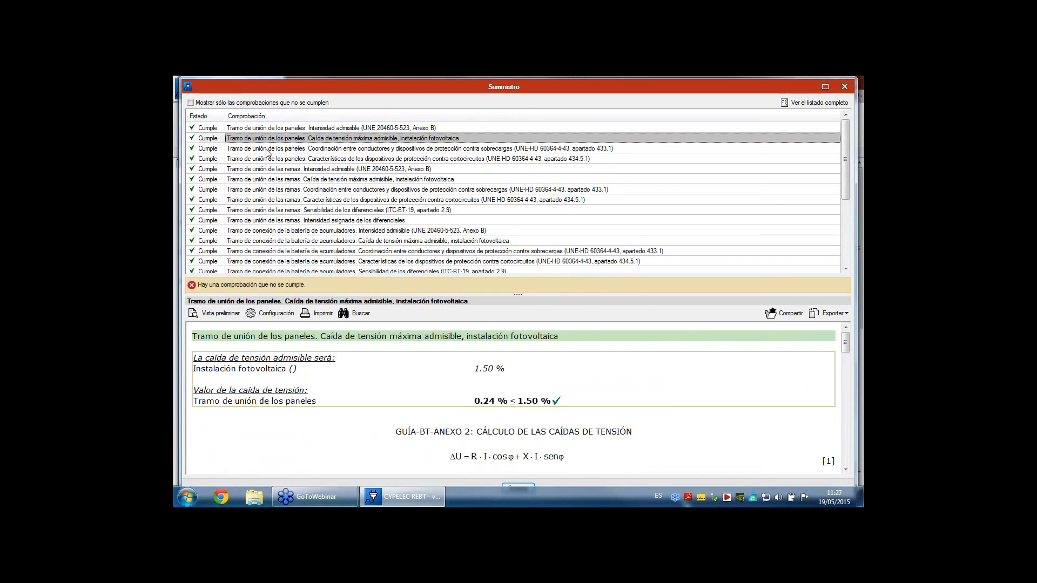
click(266, 150)
click(270, 162)
click(273, 169)
click(278, 180)
scroll(292, 186, down, 3)
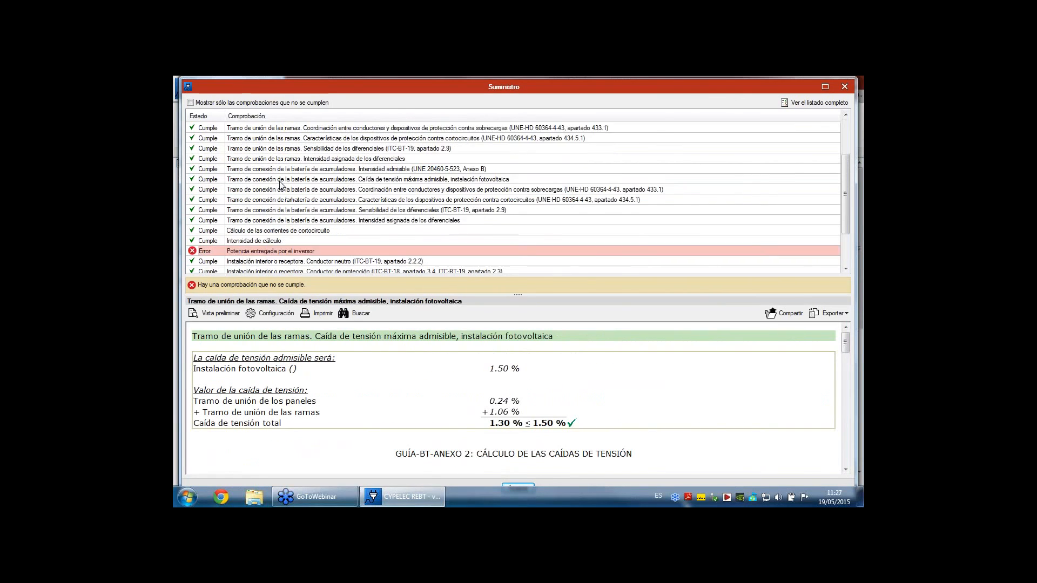
click(296, 221)
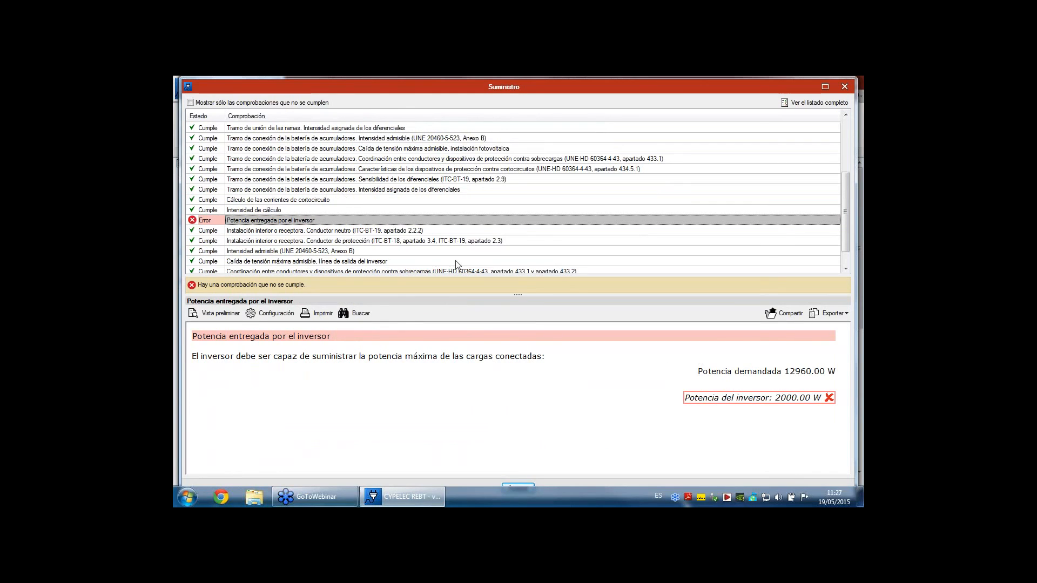
Review the admissible current check of the battery connection section and the branch section checks, and close the supply's check results.
scroll(453, 231, up, 3)
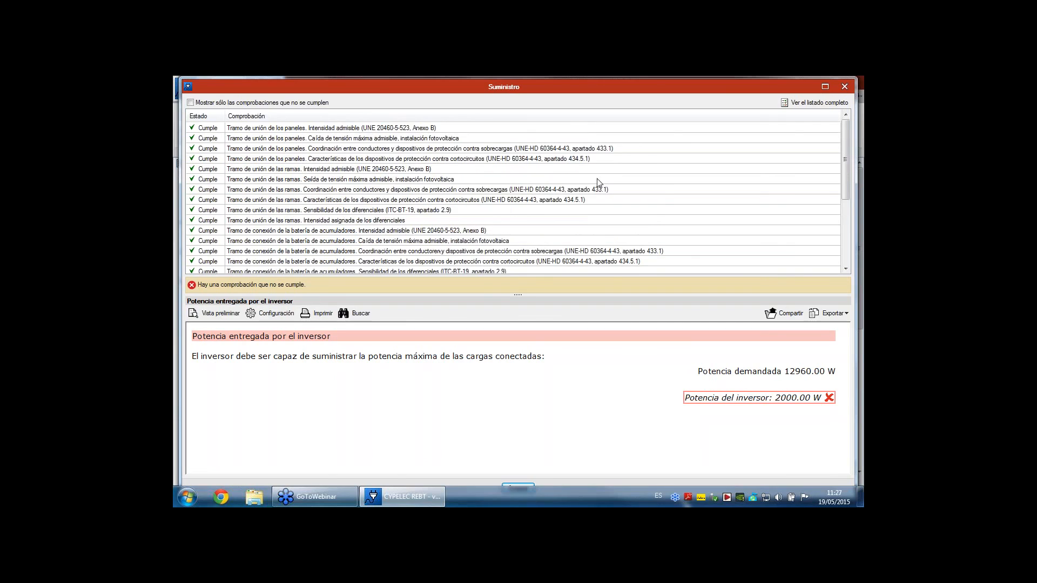
click(524, 233)
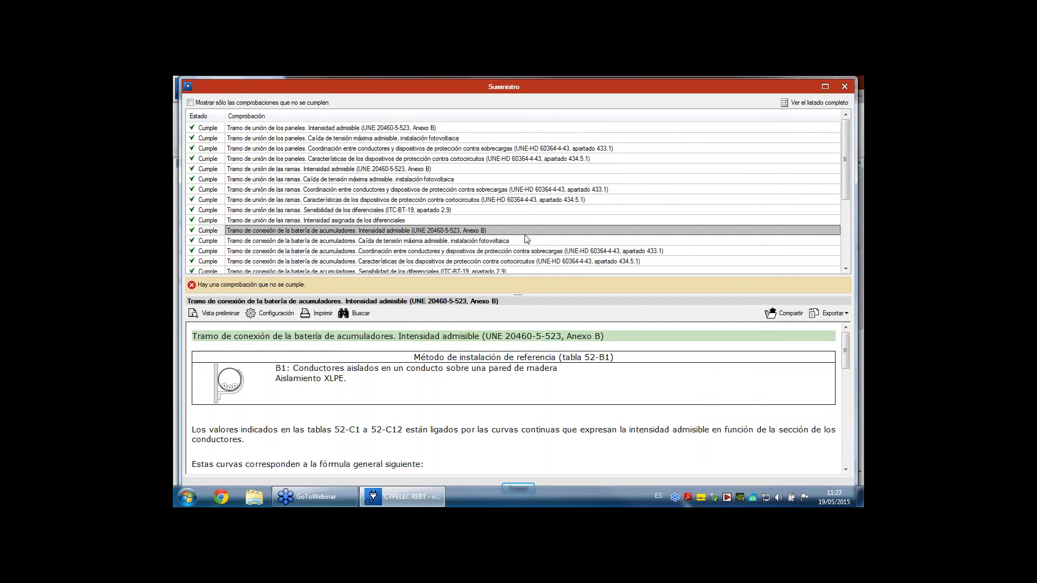
click(503, 192)
click(502, 168)
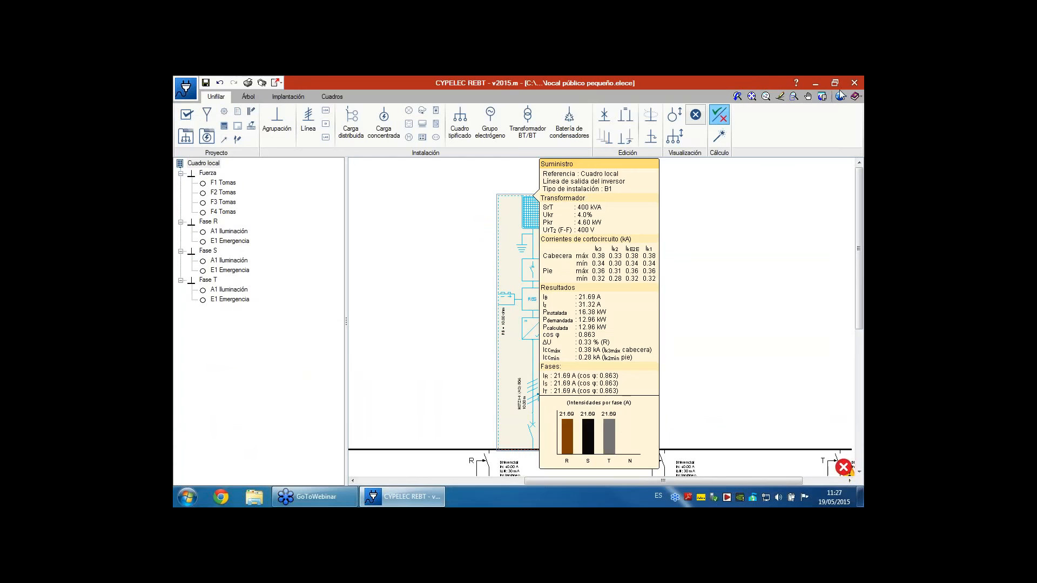
click(843, 87)
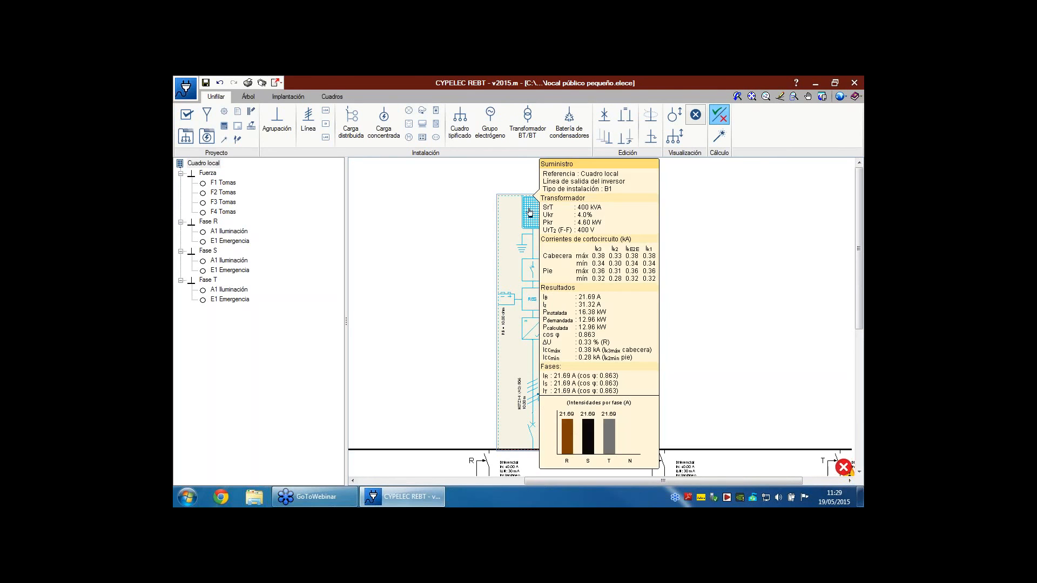
Generate the Cuadro de materiales report, look through its sections from circuit breakers to sockets, and close it.
click(248, 83)
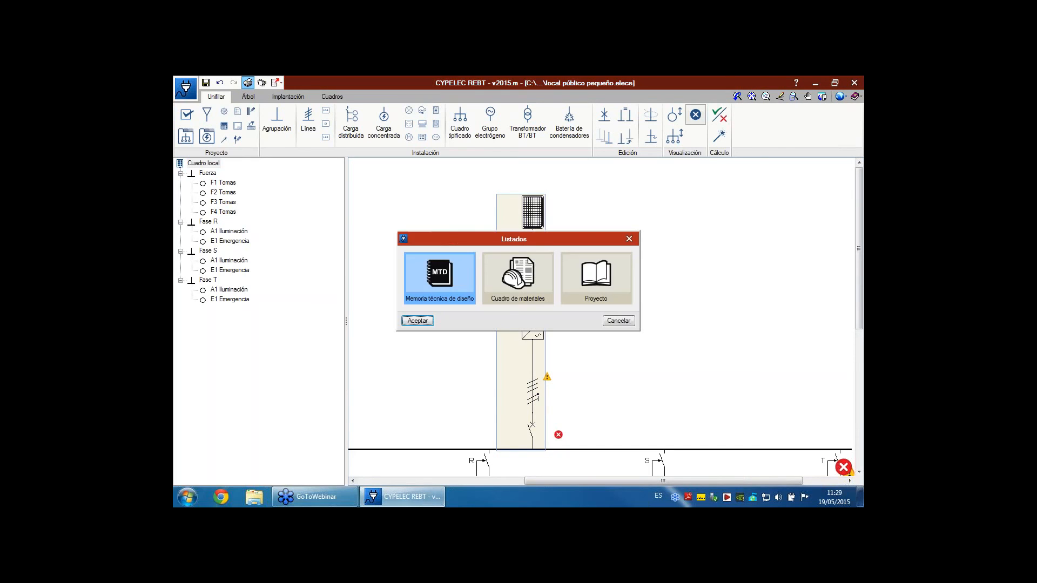
click(507, 283)
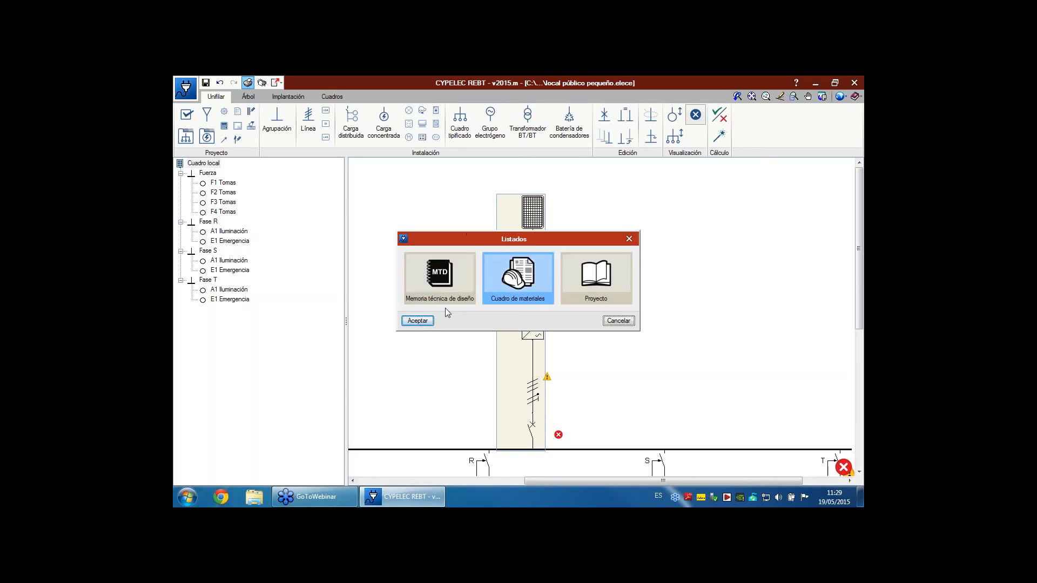
click(418, 321)
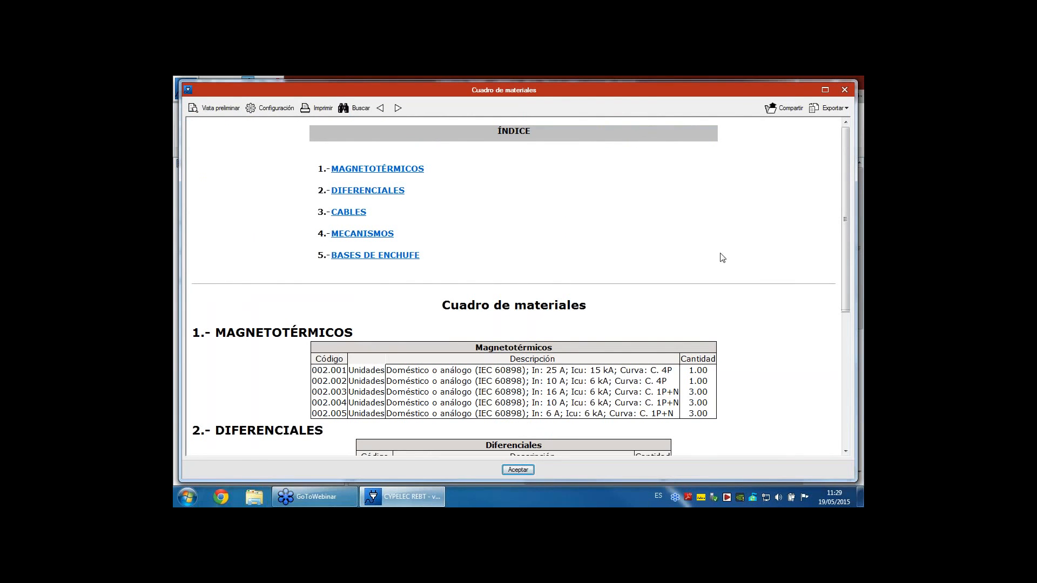
drag(842, 241, 821, 391)
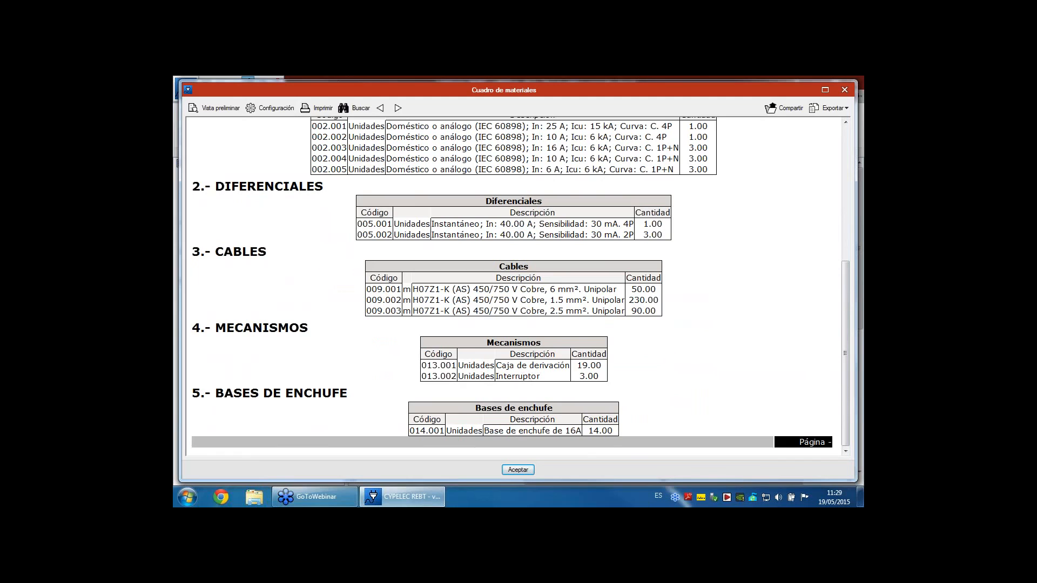
scroll(574, 370, up, 5)
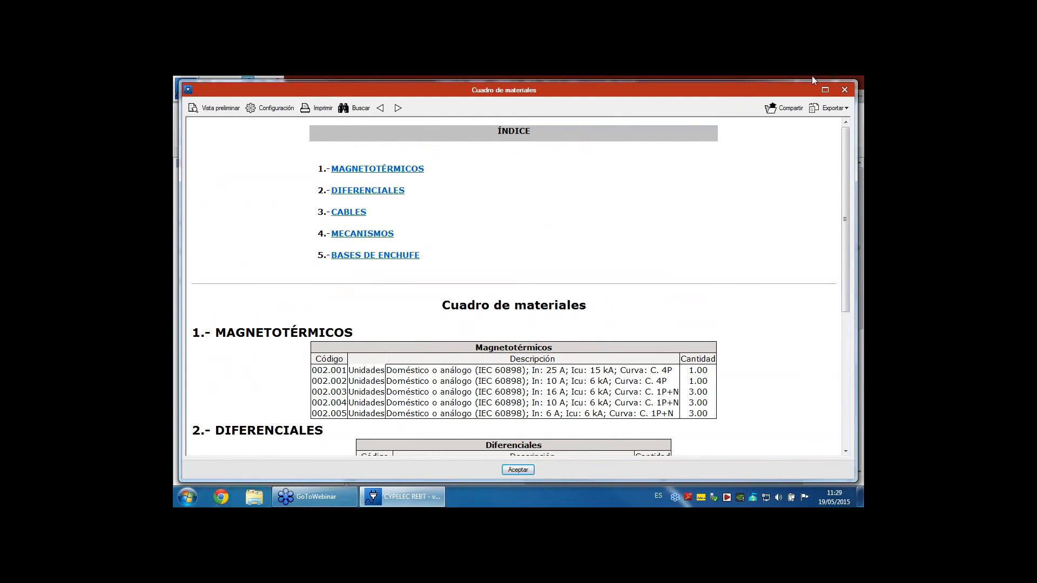
click(845, 90)
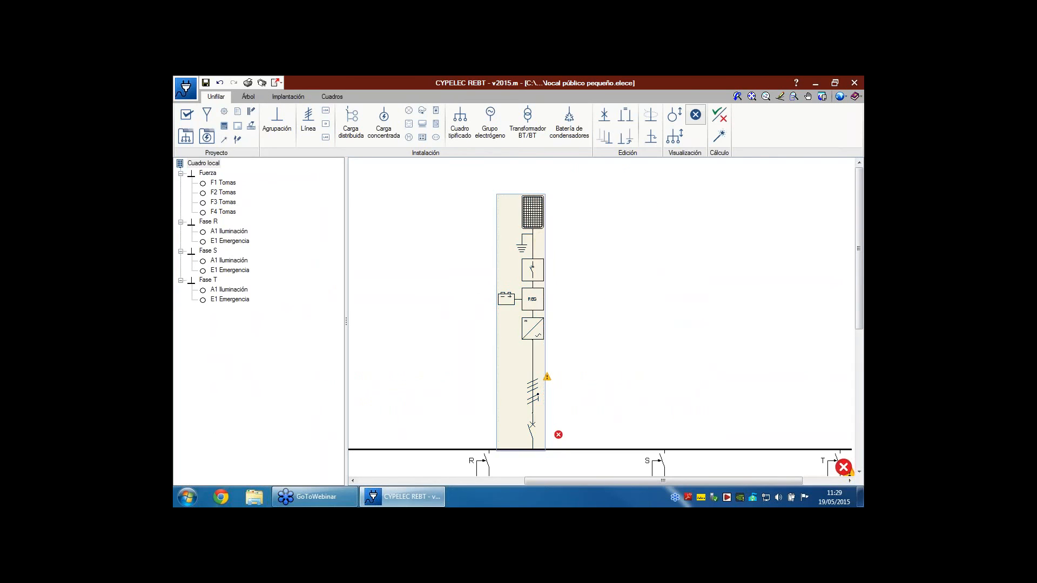
Try replacing the Esquema multifilar drawing with an Esquema unifilar one, view its sheet sizes, and leave the drawing selection without accepting.
click(336, 100)
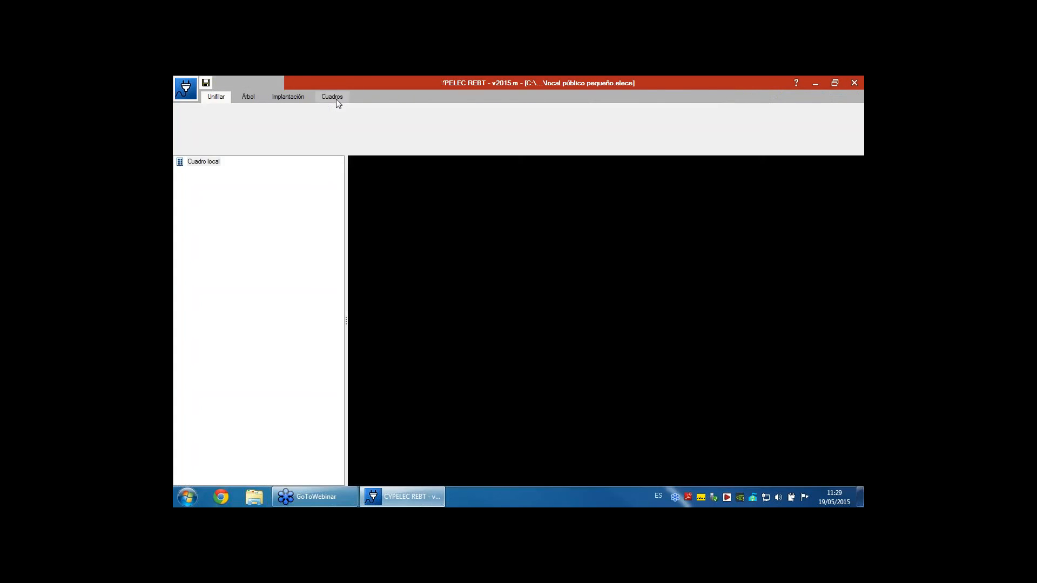
click(219, 97)
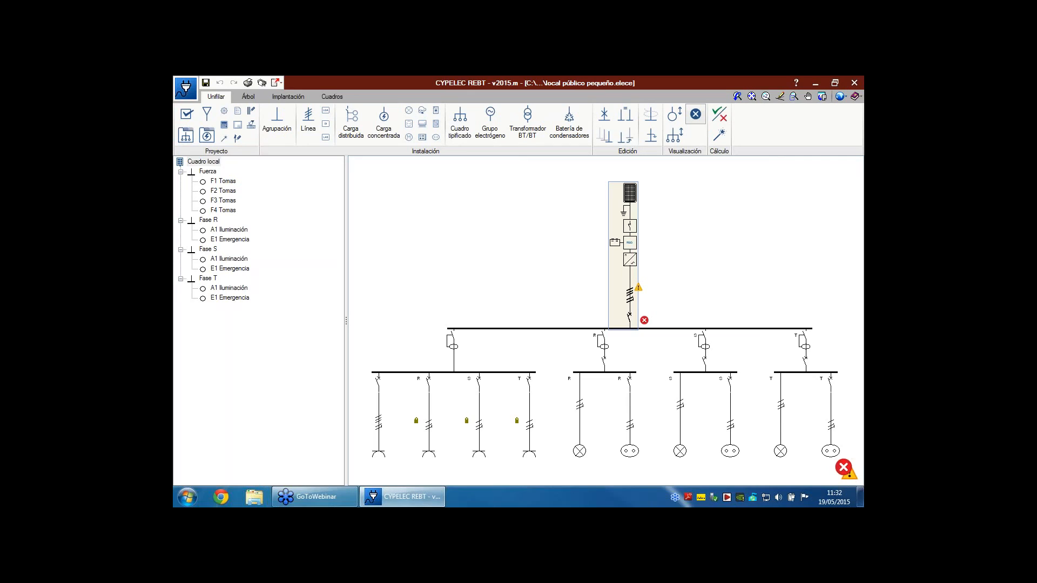
click(262, 84)
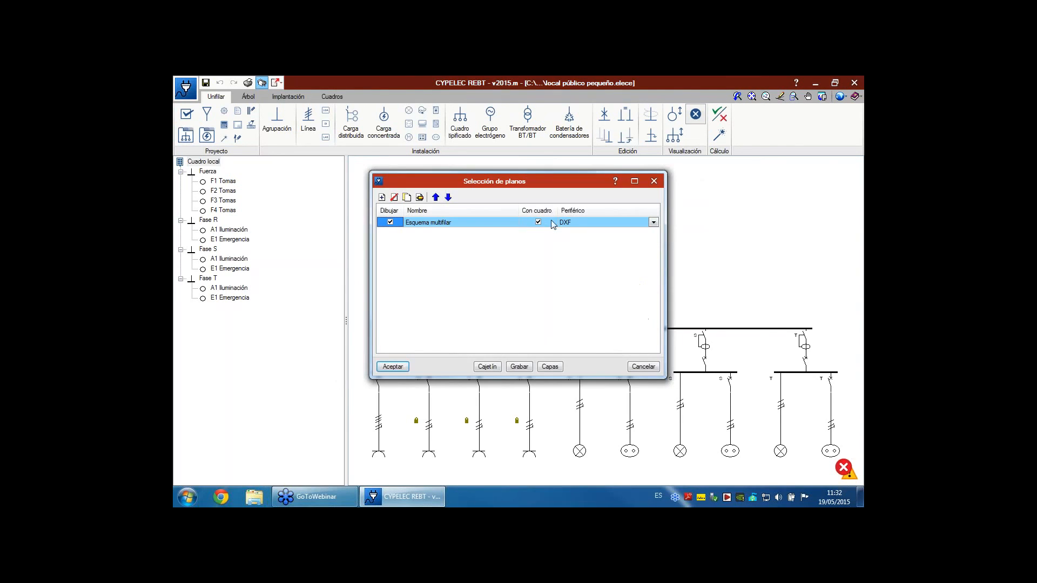
click(394, 197)
click(382, 197)
click(597, 246)
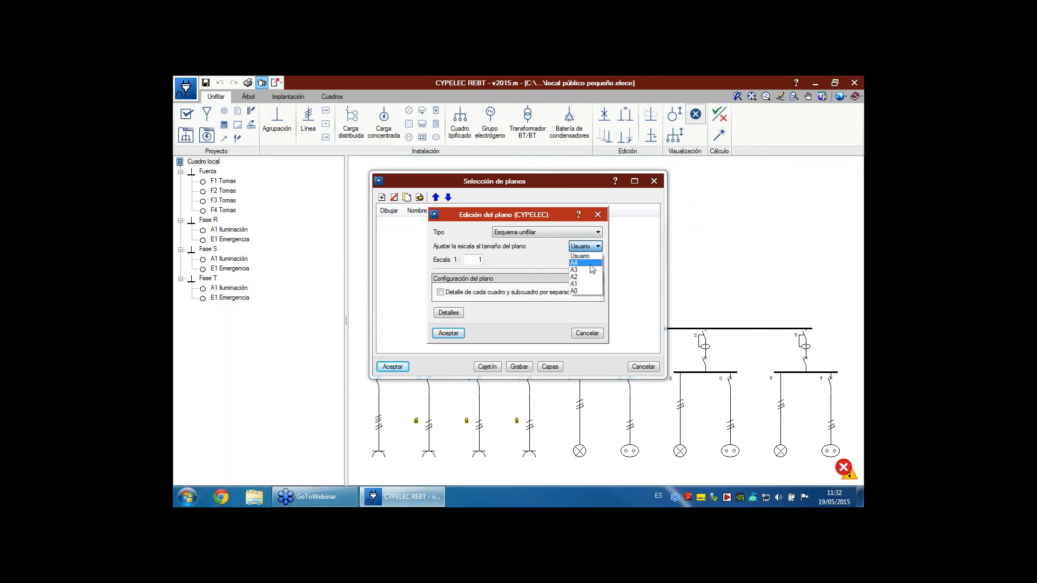
click(598, 215)
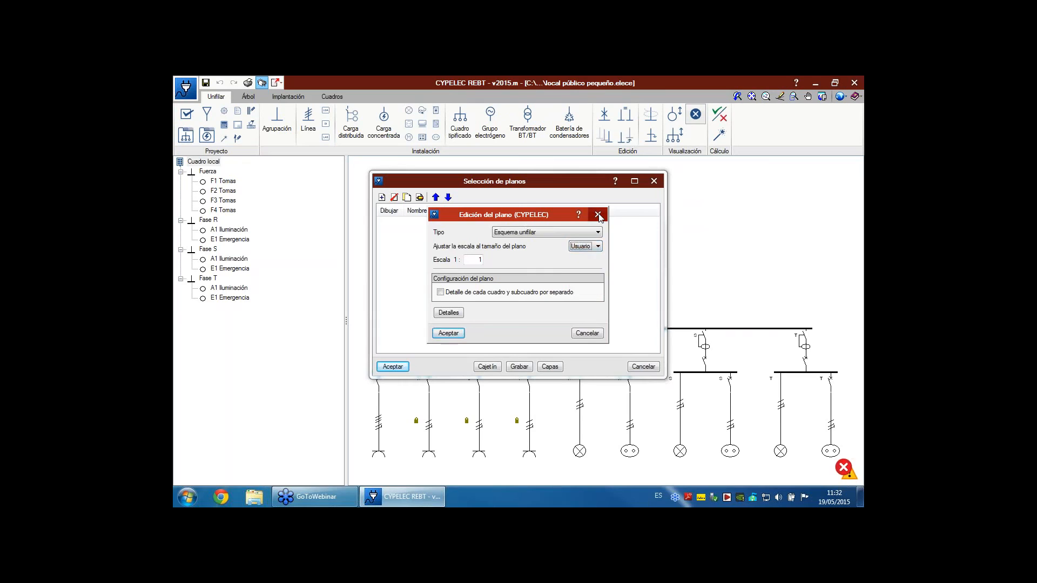
click(598, 215)
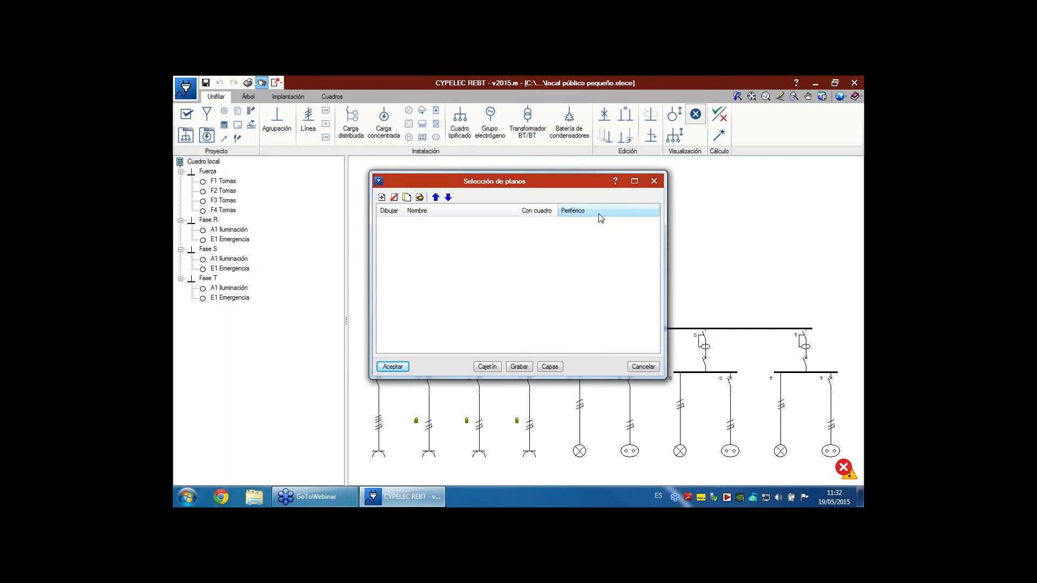
click(654, 182)
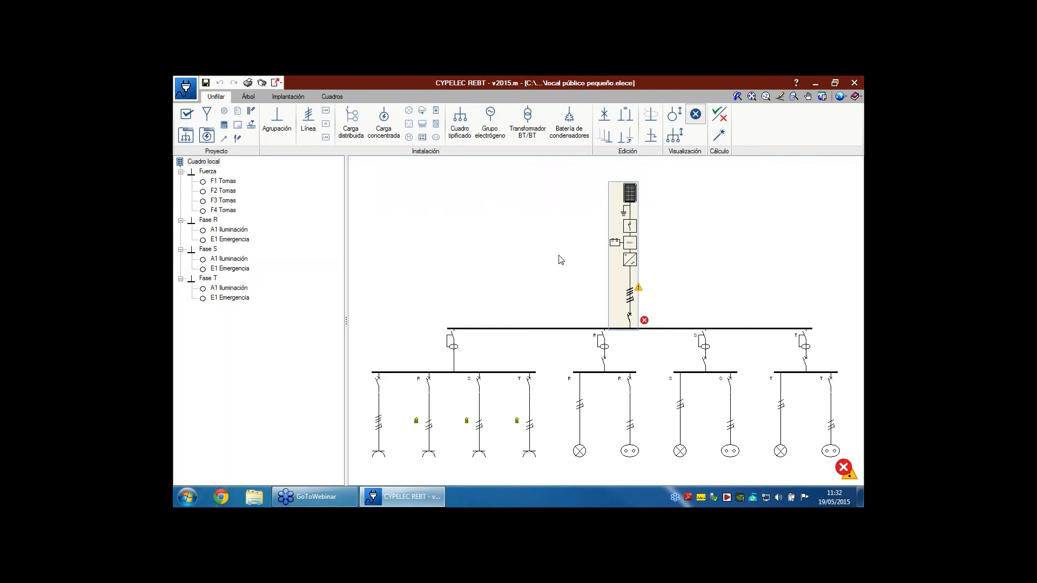
Open the results presentation options and accept them with Mostrar los detalles igual que en el plano enabled.
click(225, 112)
click(630, 433)
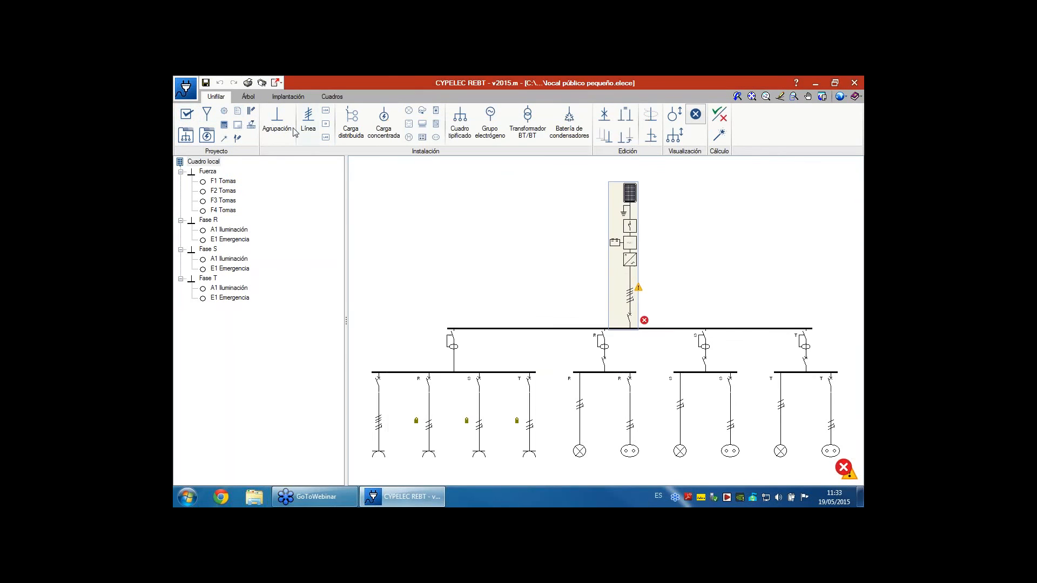
click(238, 111)
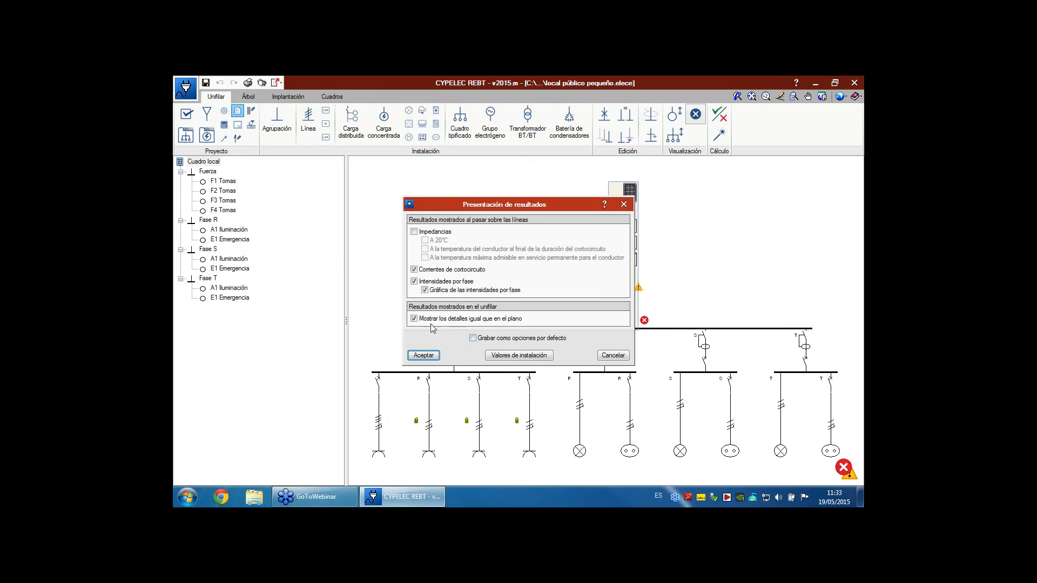
click(424, 356)
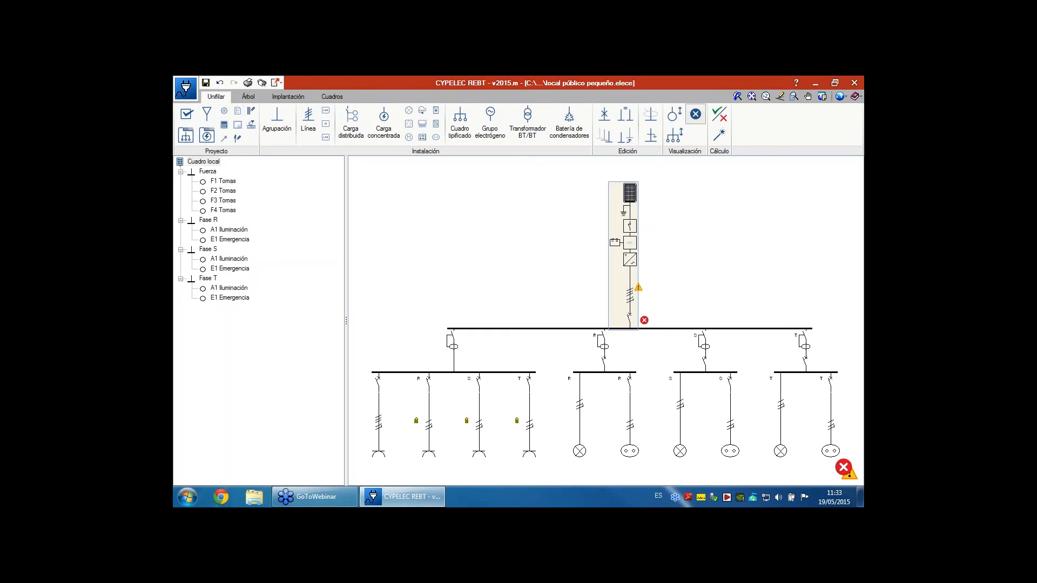
Calculate the installation and examine the A1 circuit's results and the details shown beside the circuits in the single-line diagram.
click(721, 116)
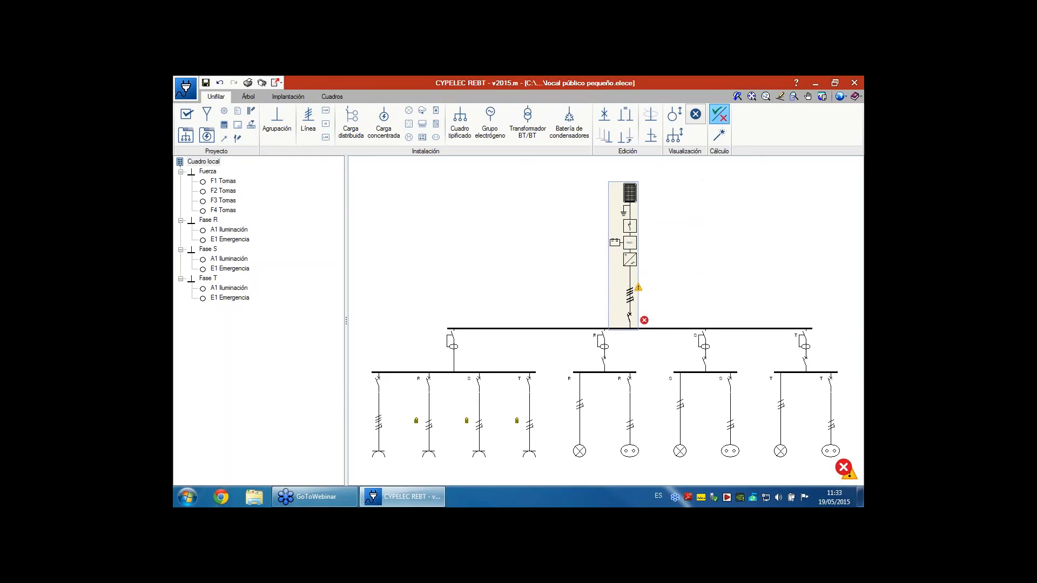
scroll(695, 419, up, 3)
scroll(589, 393, up, 1)
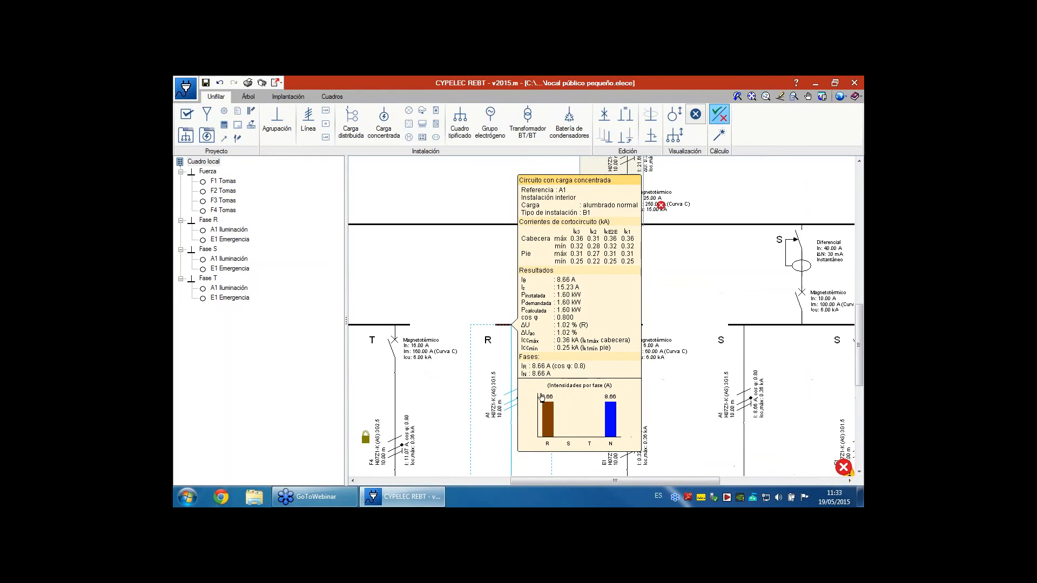
scroll(492, 402, up, 1)
scroll(488, 402, down, 1)
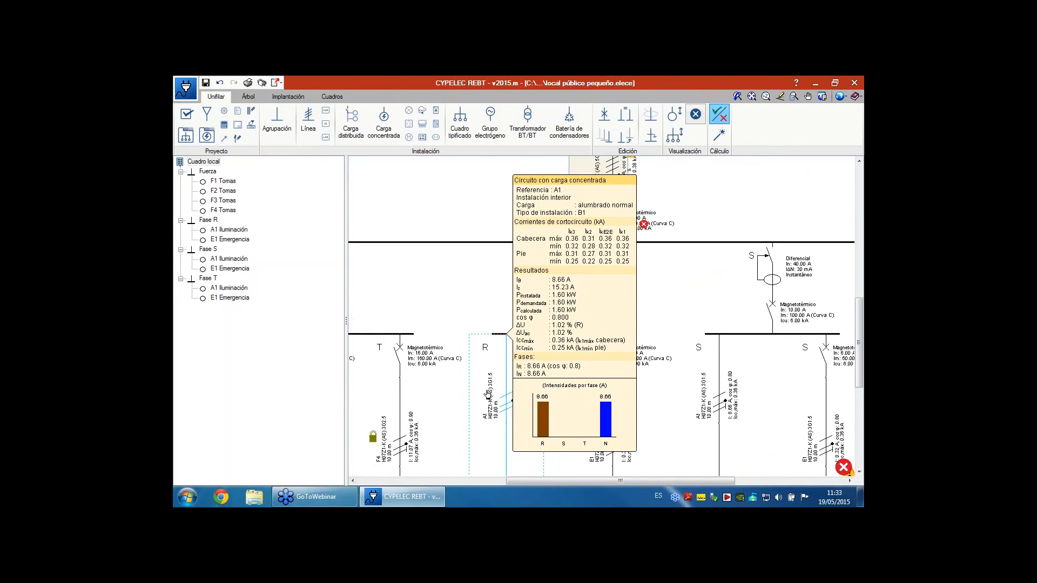
scroll(666, 232, down, 1)
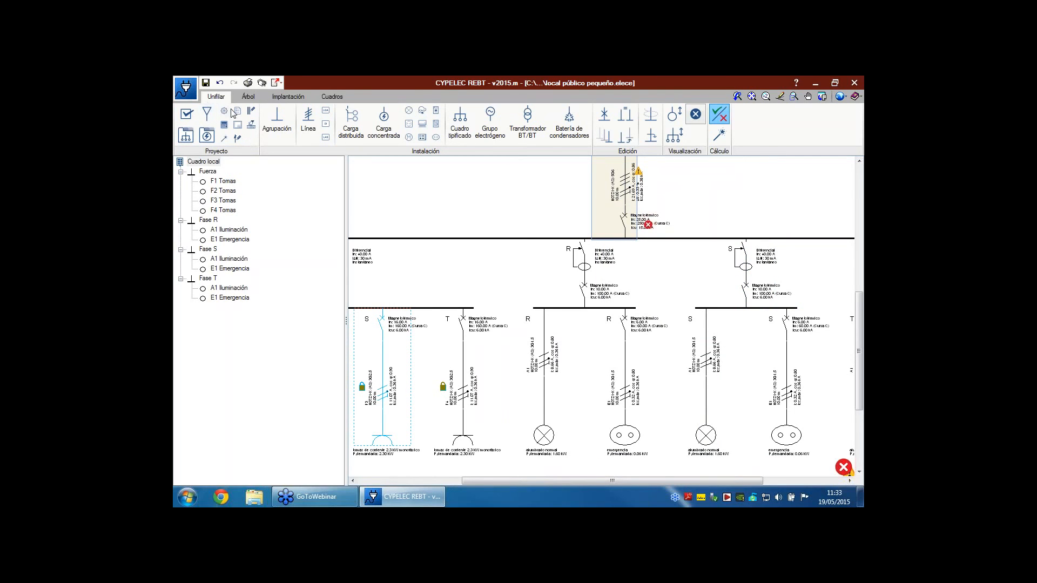
Try defining the earthing resistance of the masses according to ITC-BT-18, view the available electrode types, and cancel the general conditions.
click(187, 116)
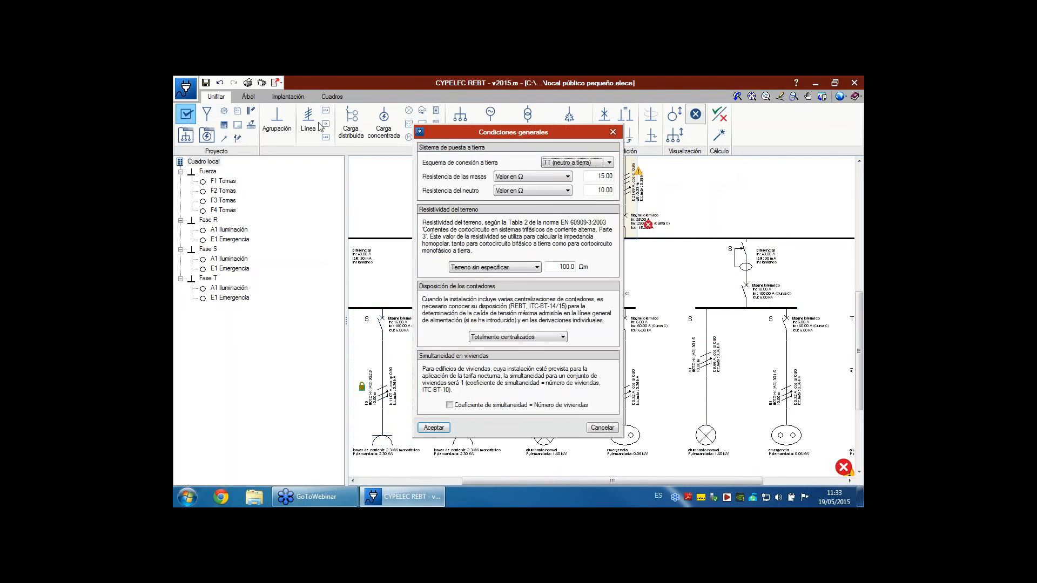
click(567, 177)
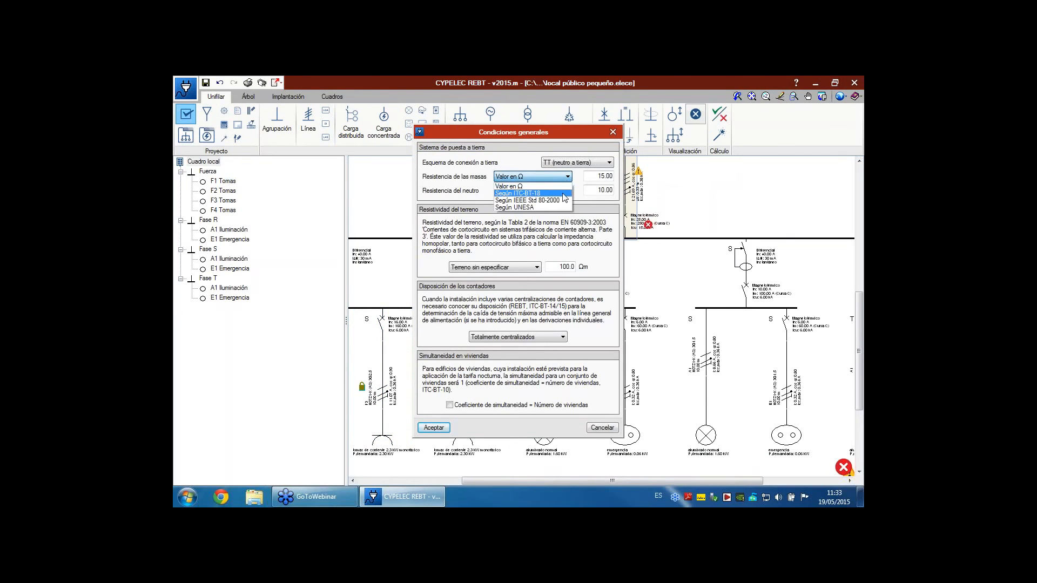
click(564, 194)
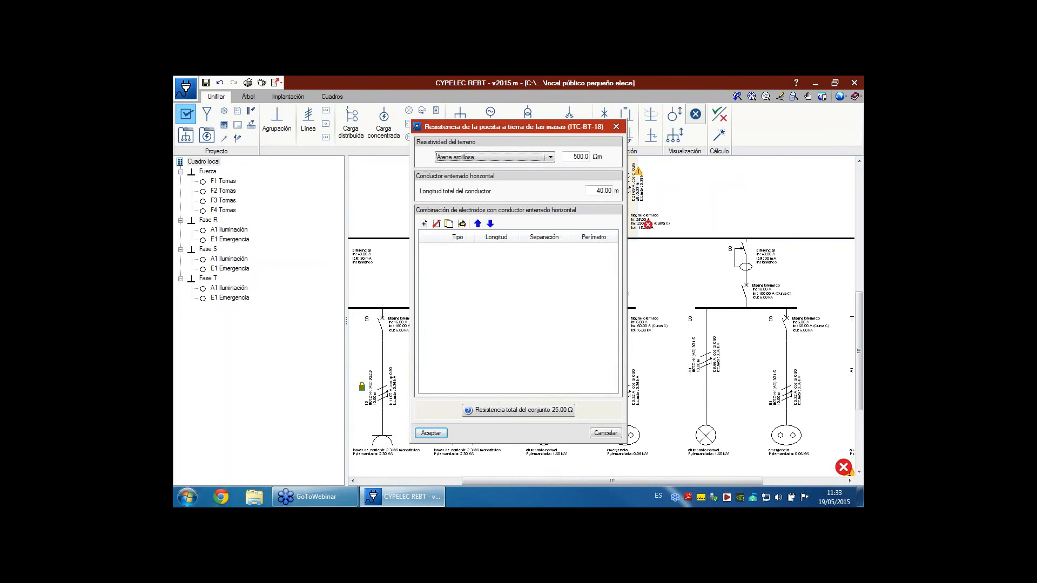
click(424, 224)
click(530, 272)
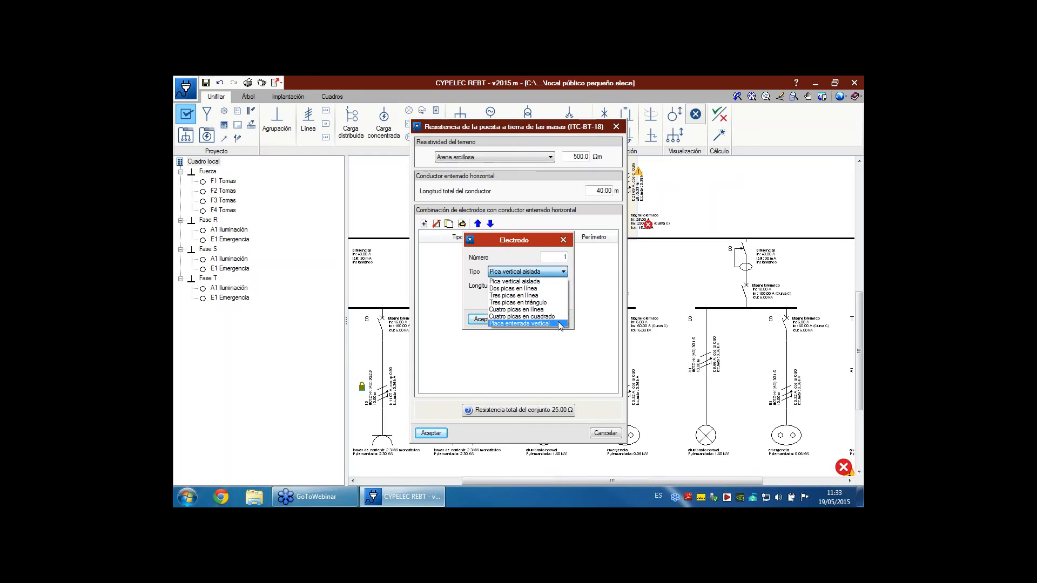
click(475, 301)
click(555, 320)
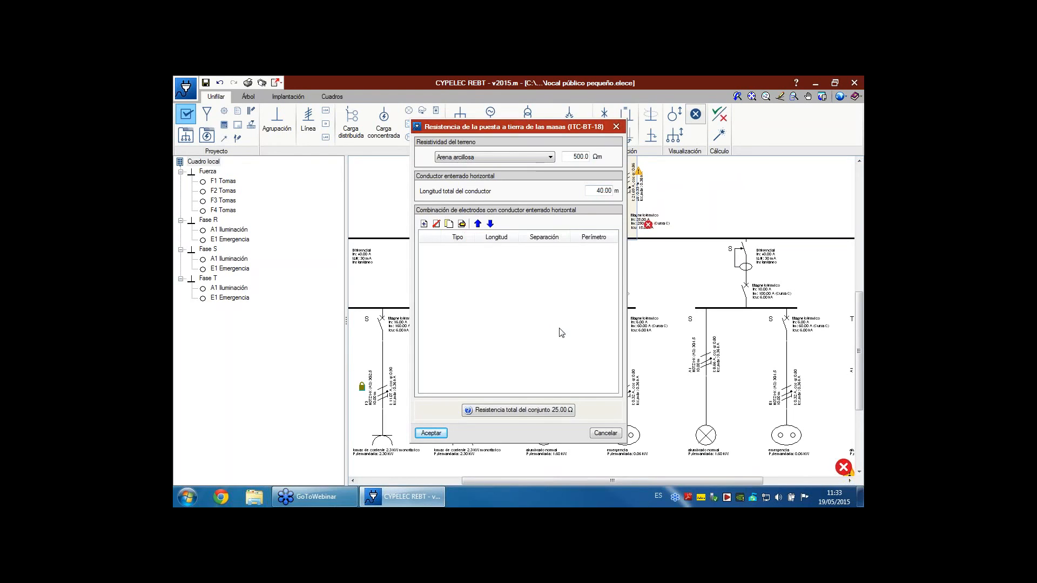
click(605, 433)
click(604, 430)
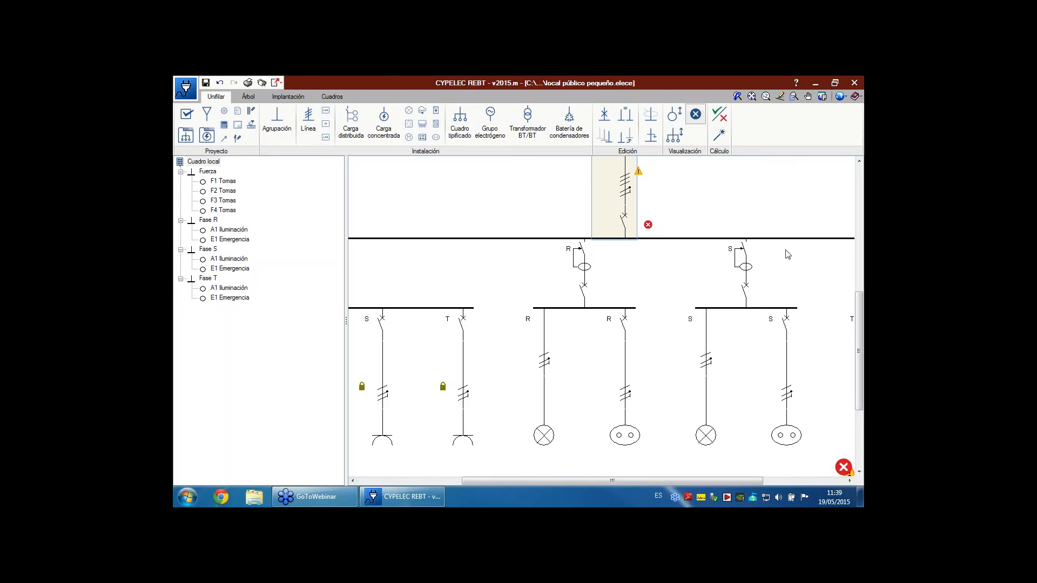
Try the Instalación exterior o de distribución method for the Cuadro local supply, view its aerial and underground options, and cancel.
click(710, 205)
scroll(694, 260, down, 3)
scroll(692, 248, up, 2)
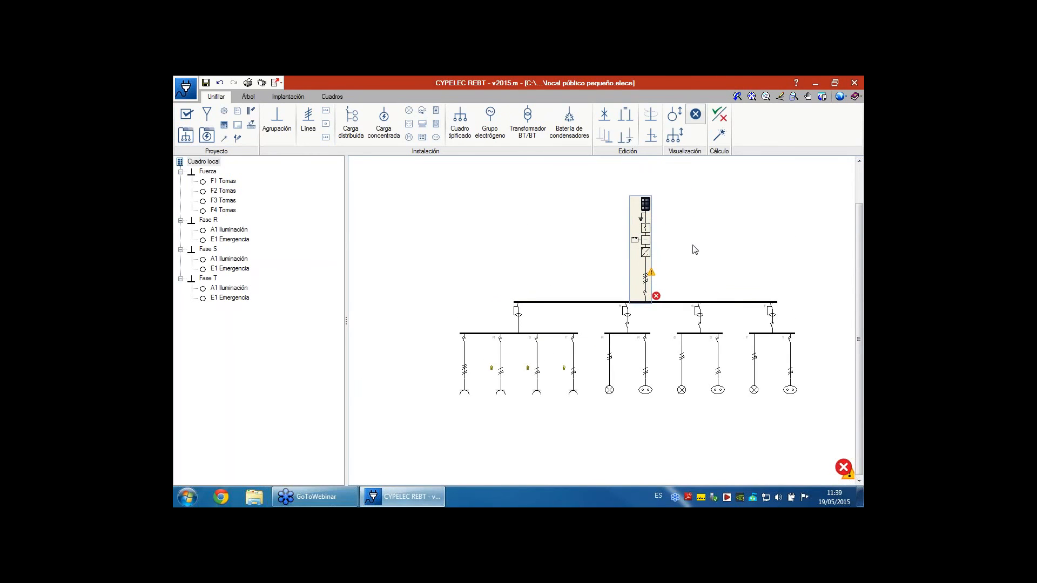
click(646, 254)
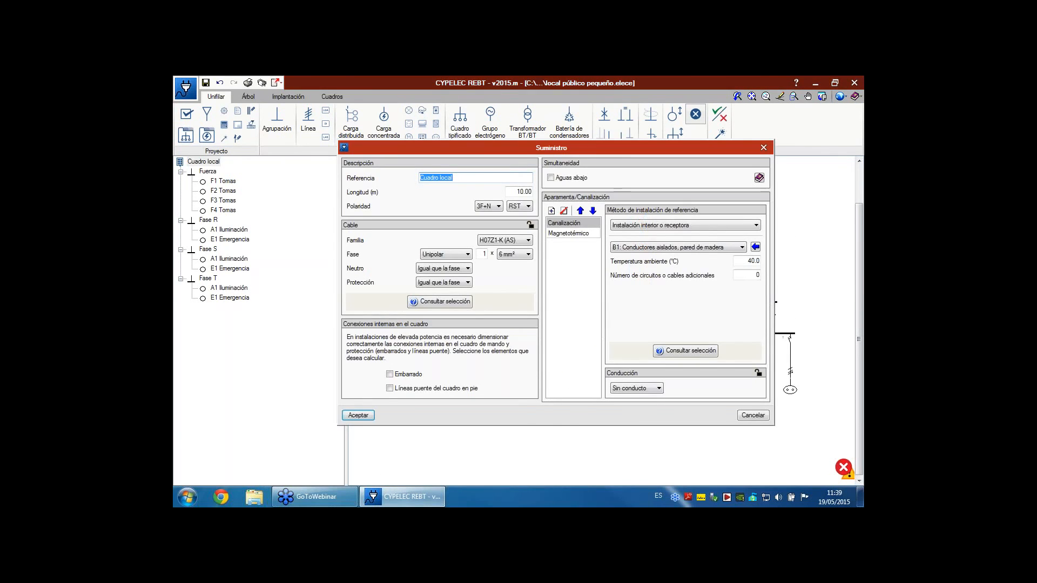
click(657, 224)
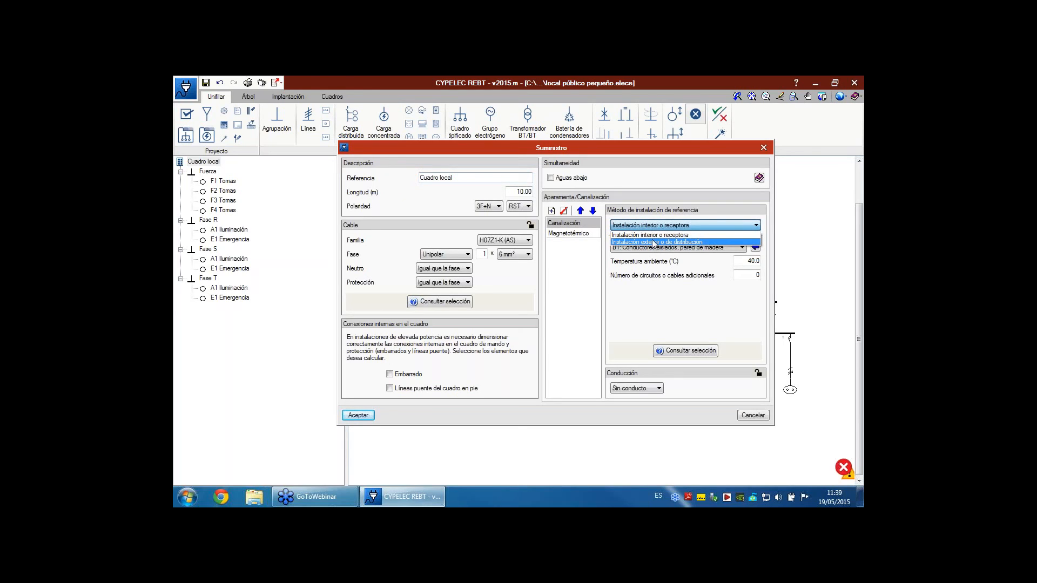
click(652, 243)
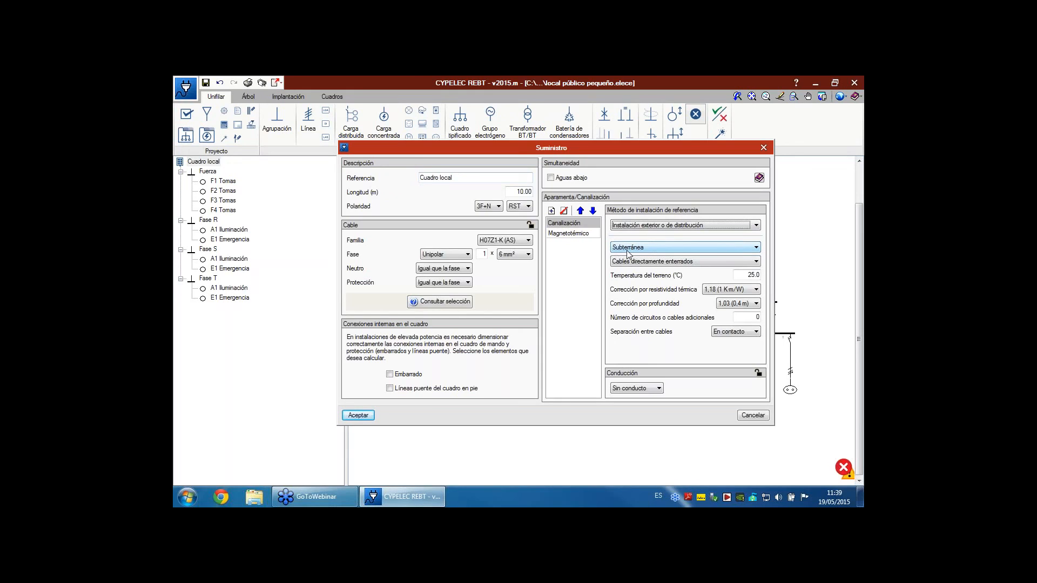
click(629, 251)
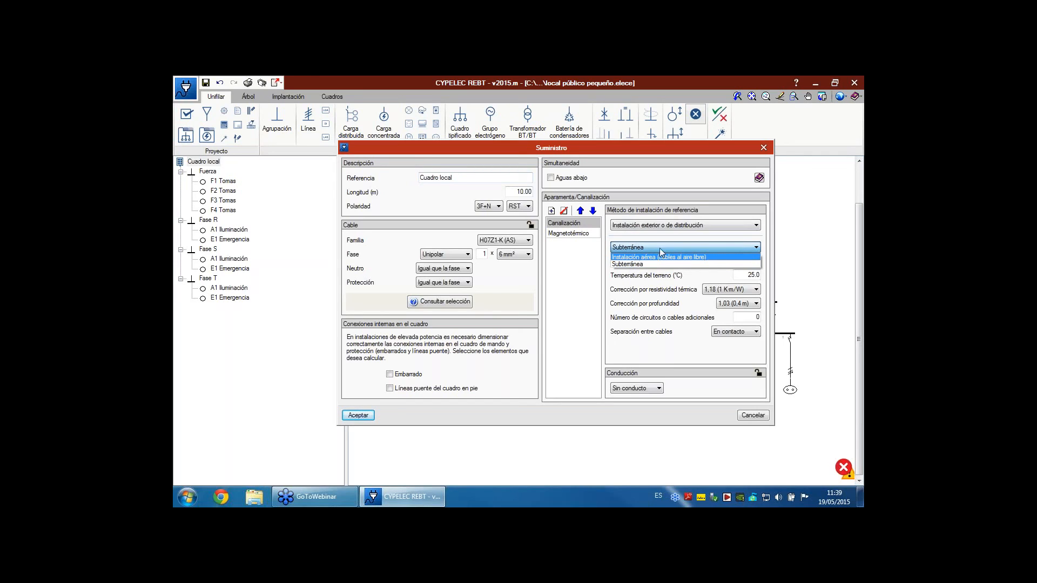
click(641, 248)
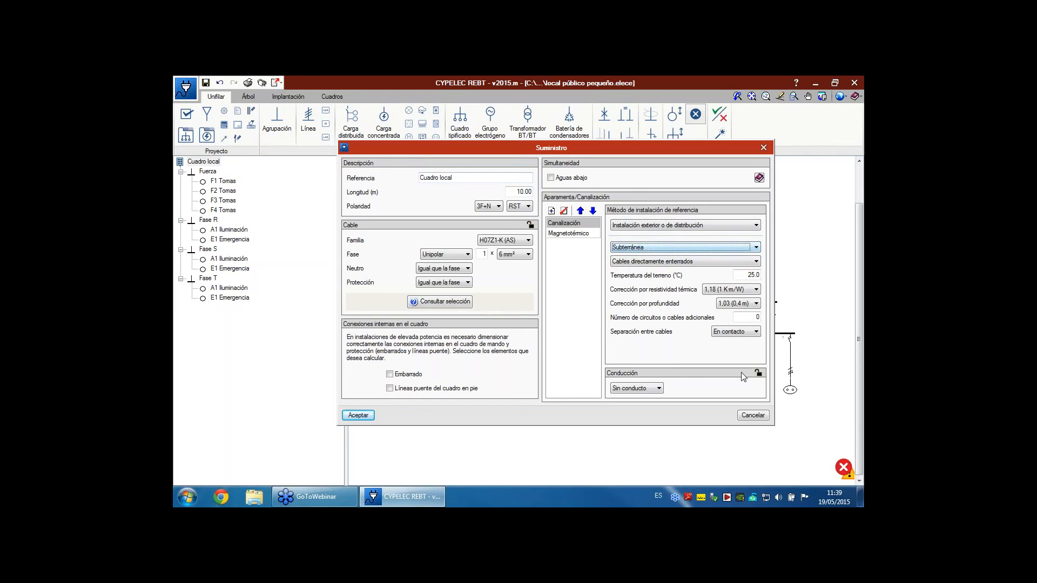
click(756, 415)
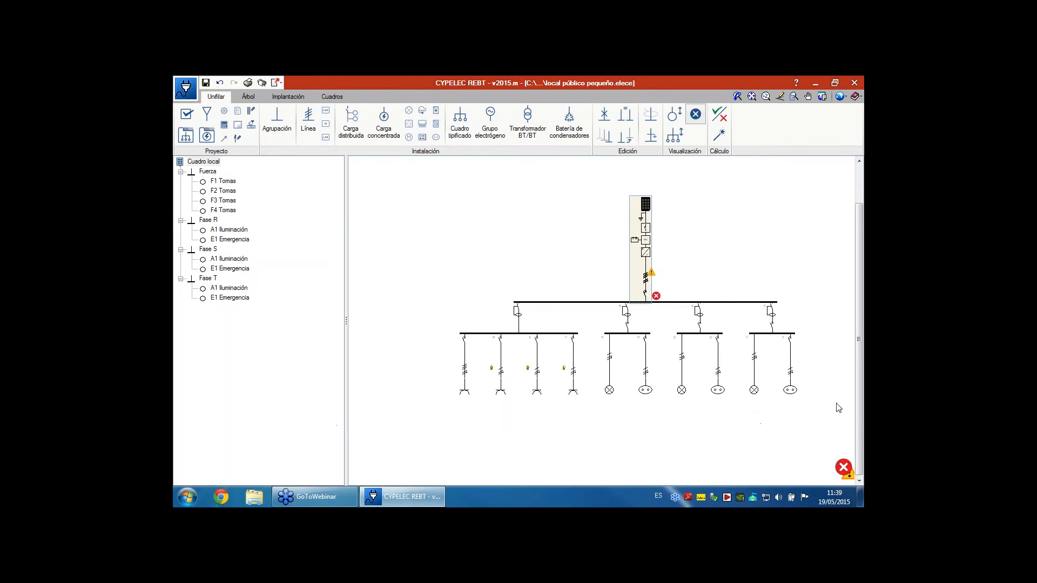